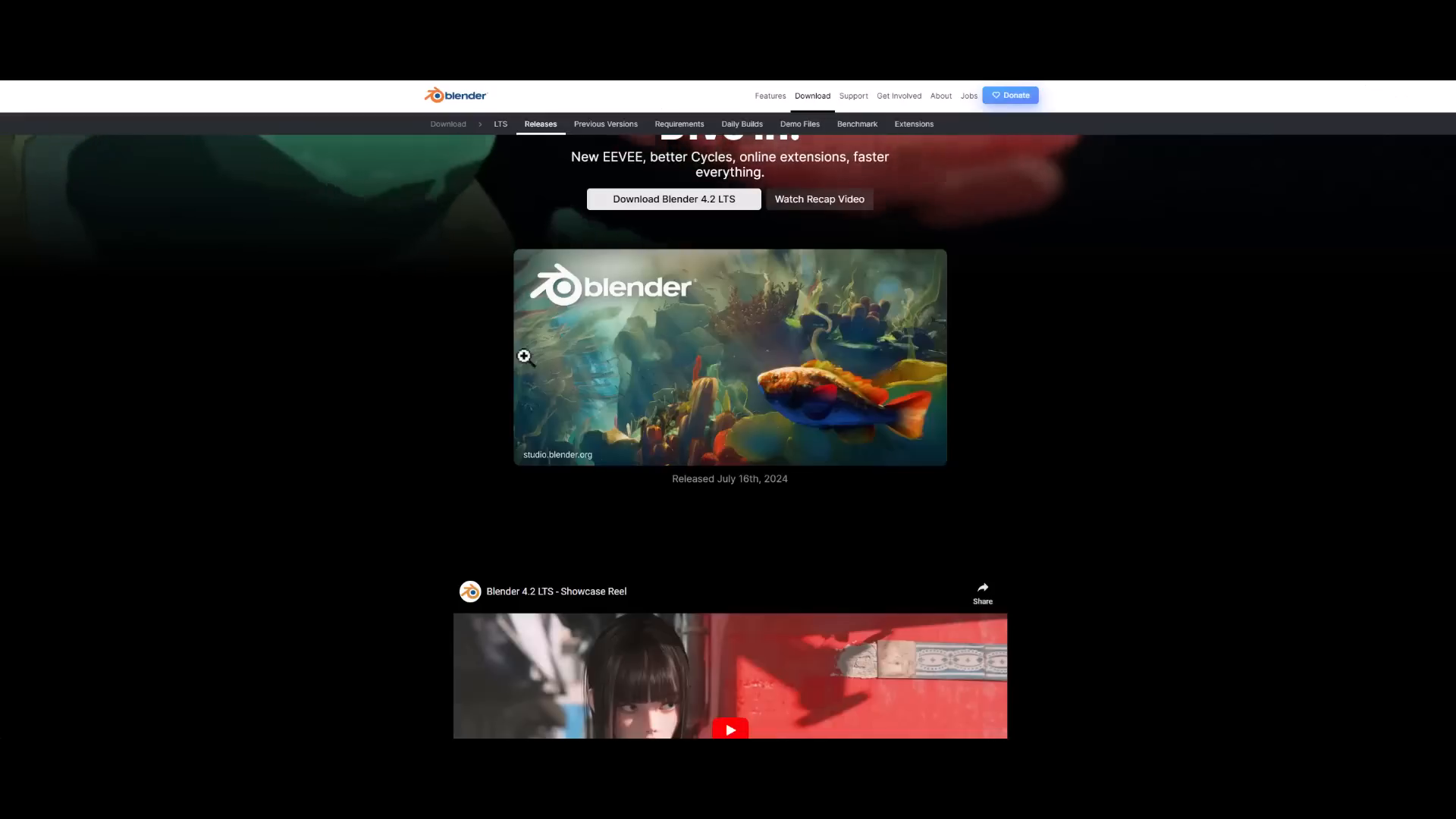
scroll(486, 371, "up", 2)
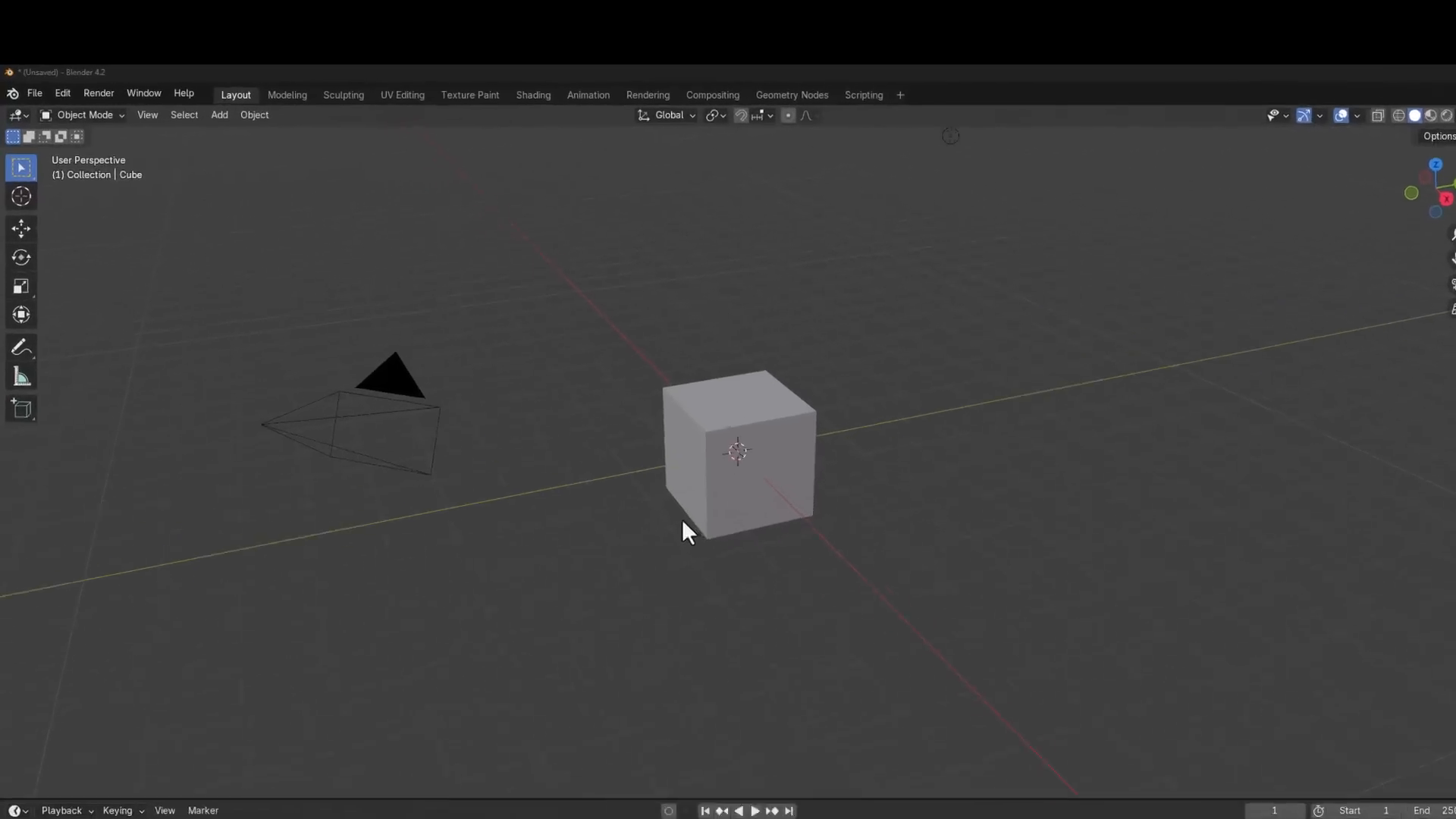
Check in the add-on preferences that V-Ray For Blender is enabled and close the preferences
left_click(60, 91)
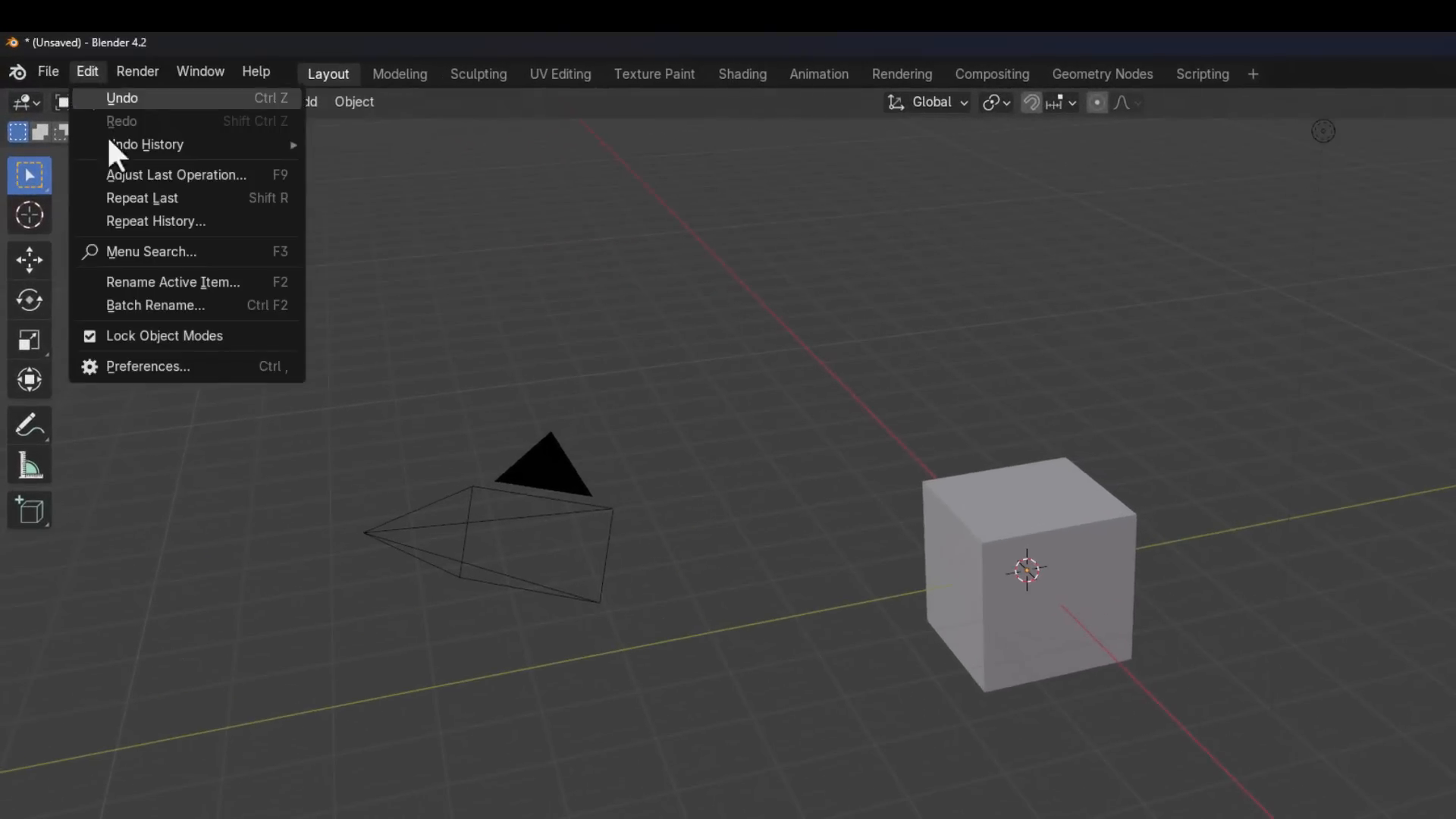
left_click(161, 367)
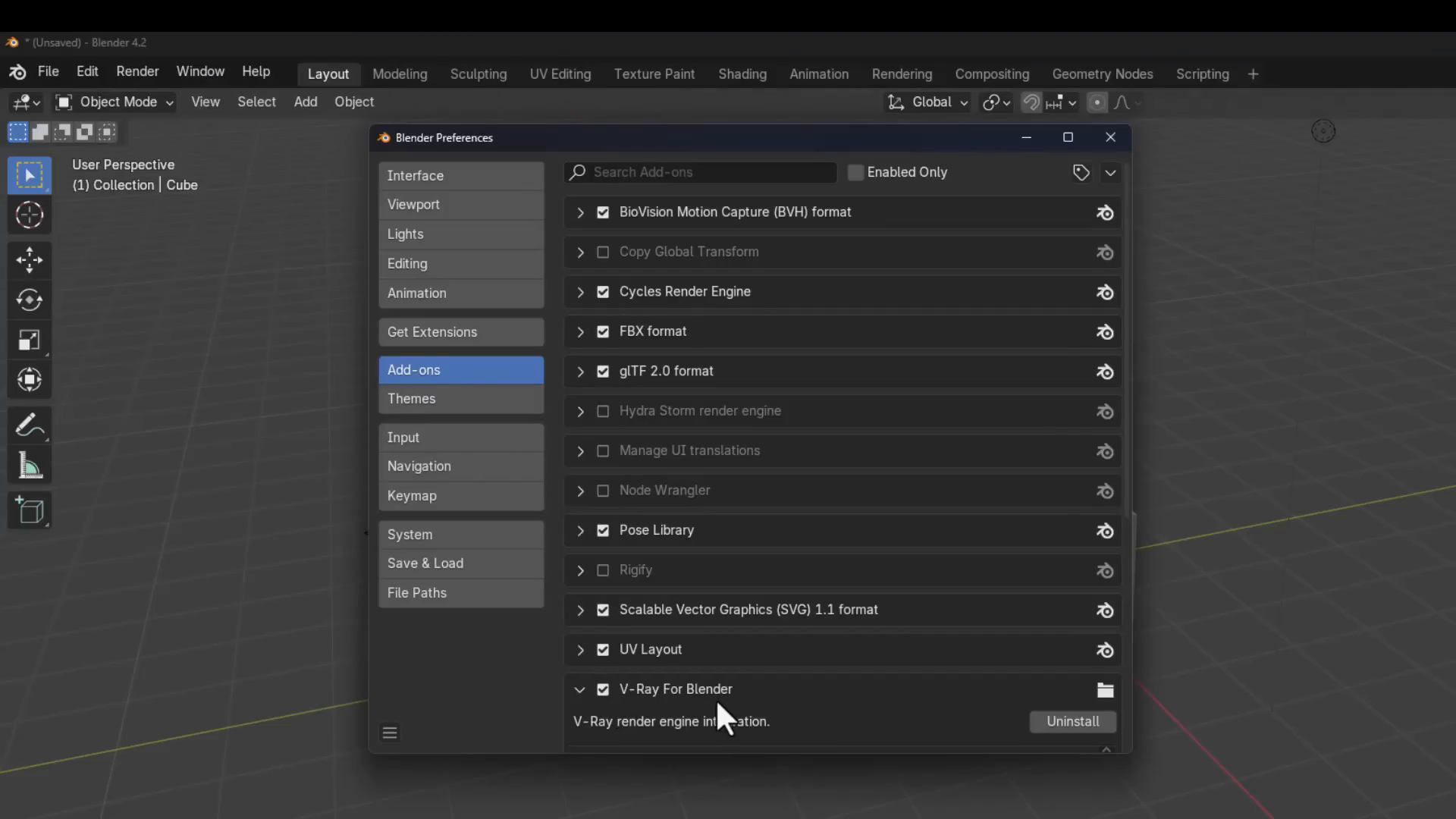
left_click(390, 732)
left_click(441, 659)
left_click(1108, 137)
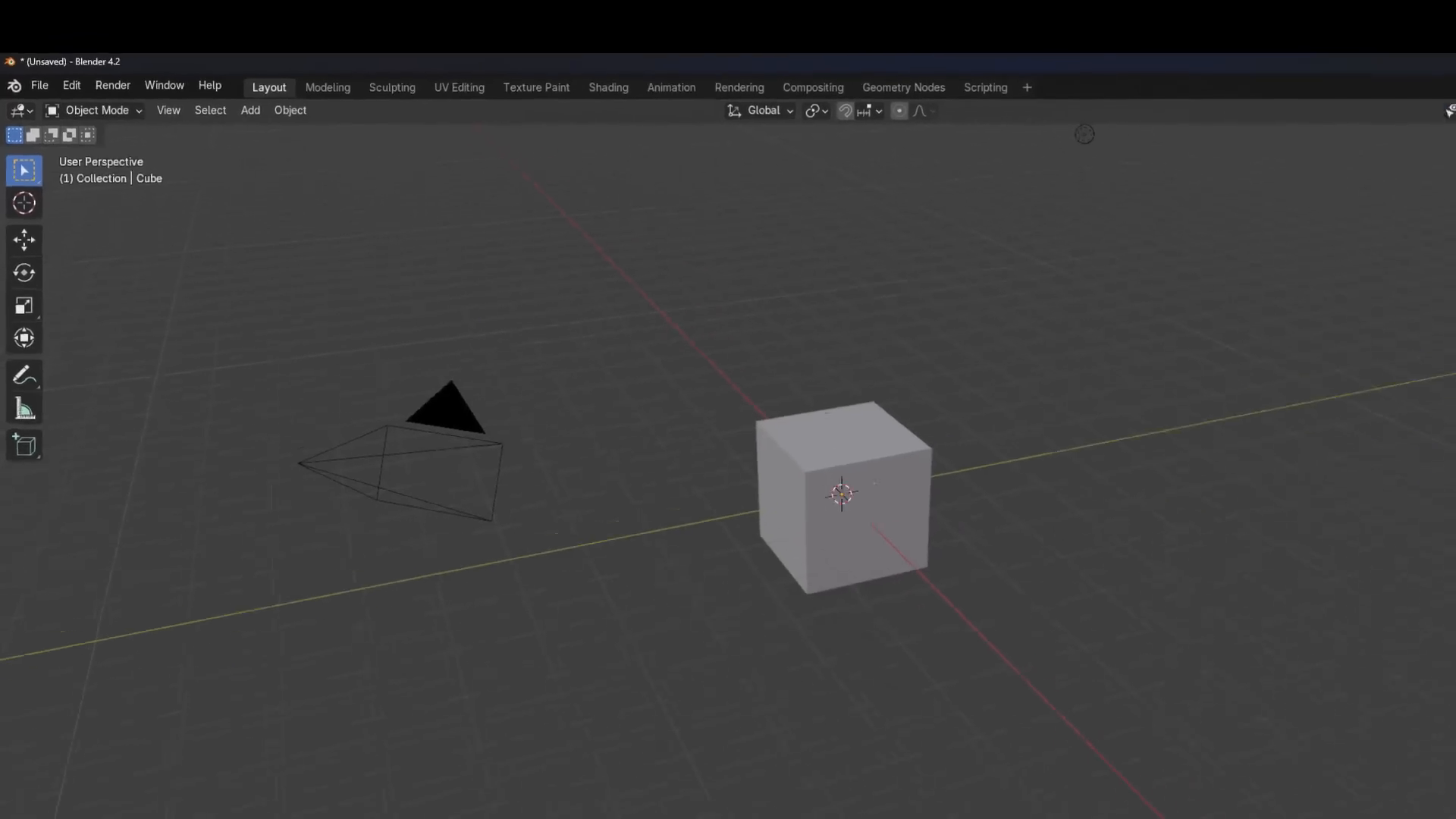
Set the render engine to V-Ray and show the cube's render in the V-Ray Frame Buffer
left_click(1345, 363)
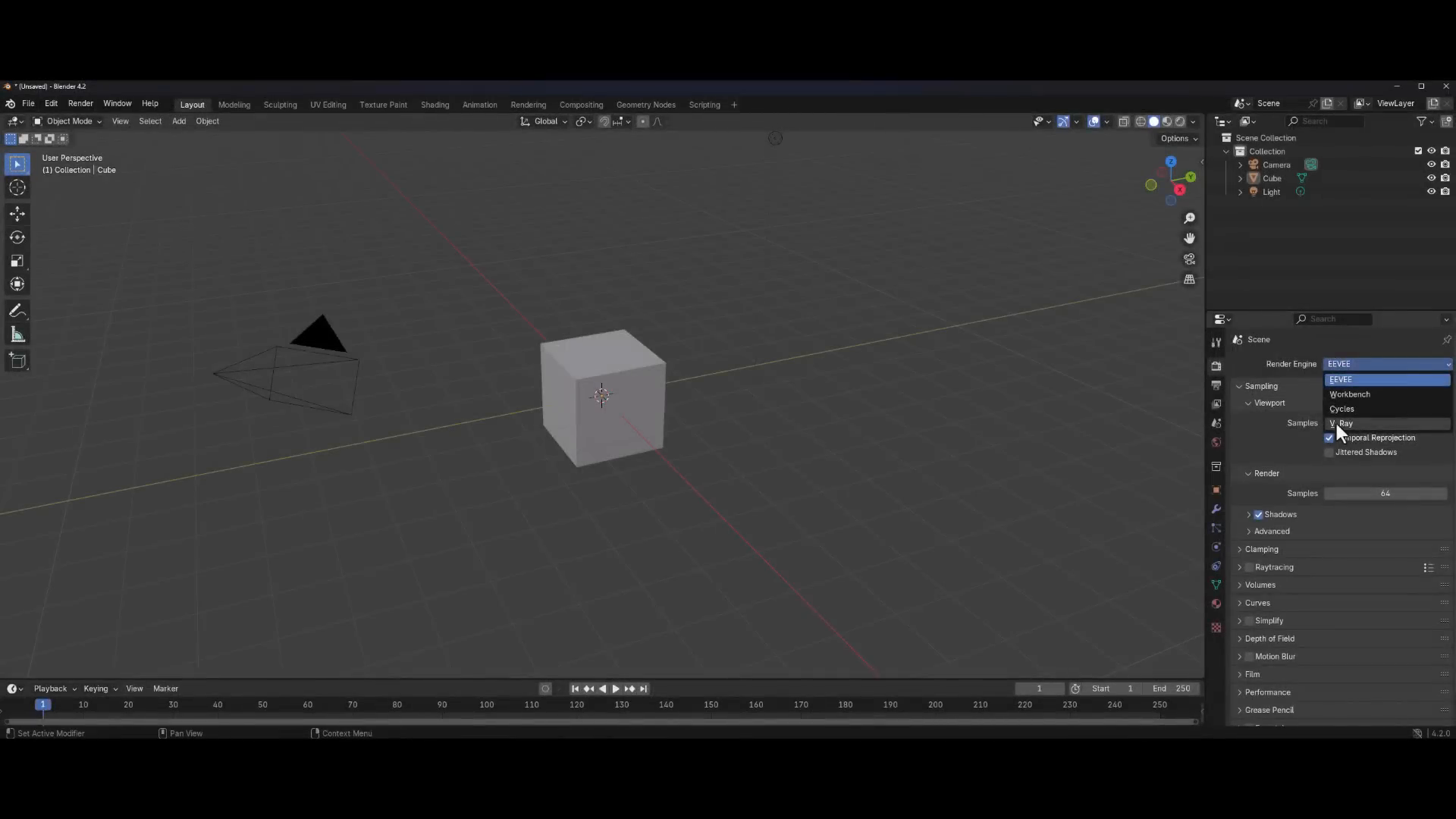
left_click(1340, 423)
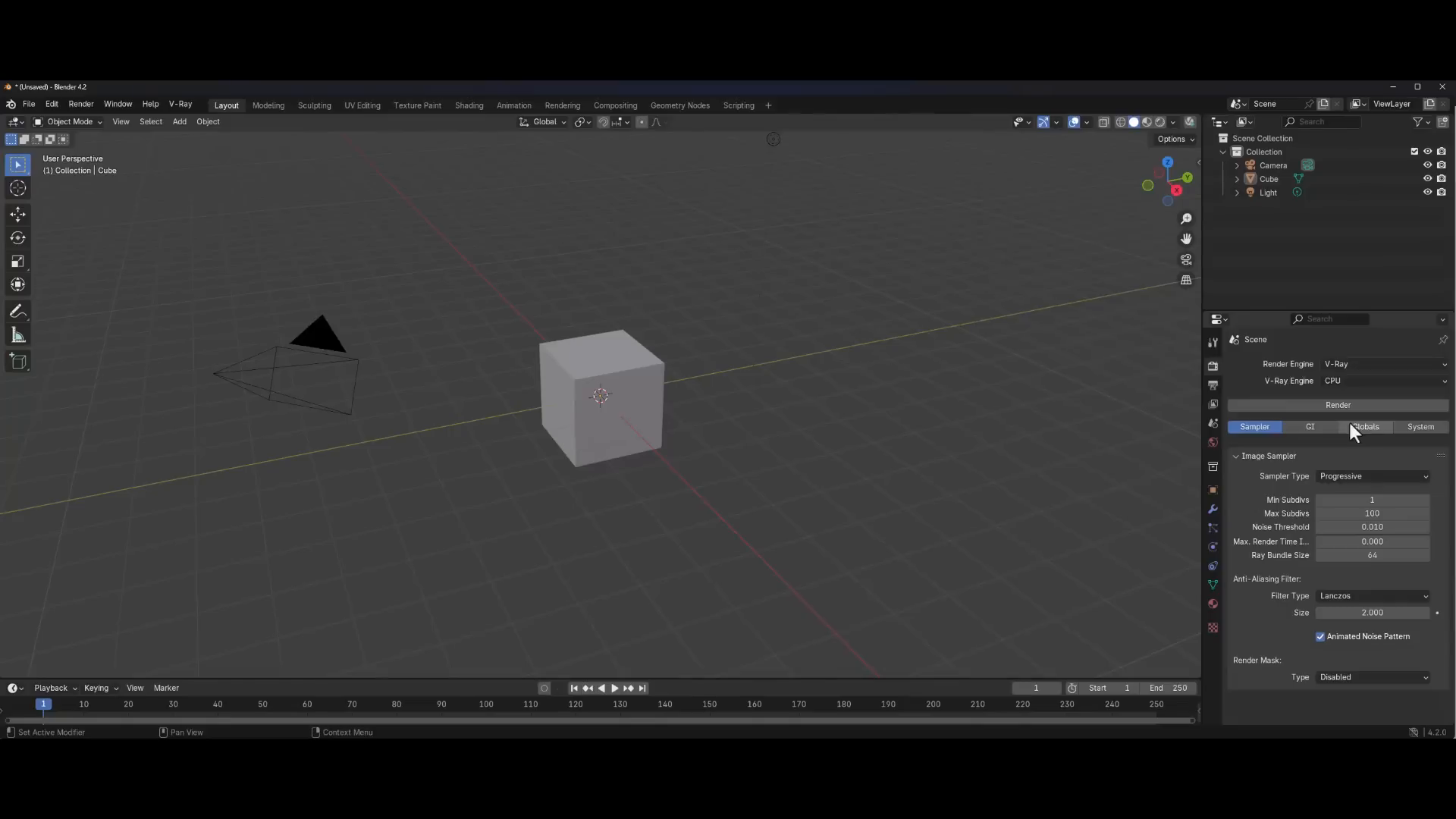
left_click(180, 121)
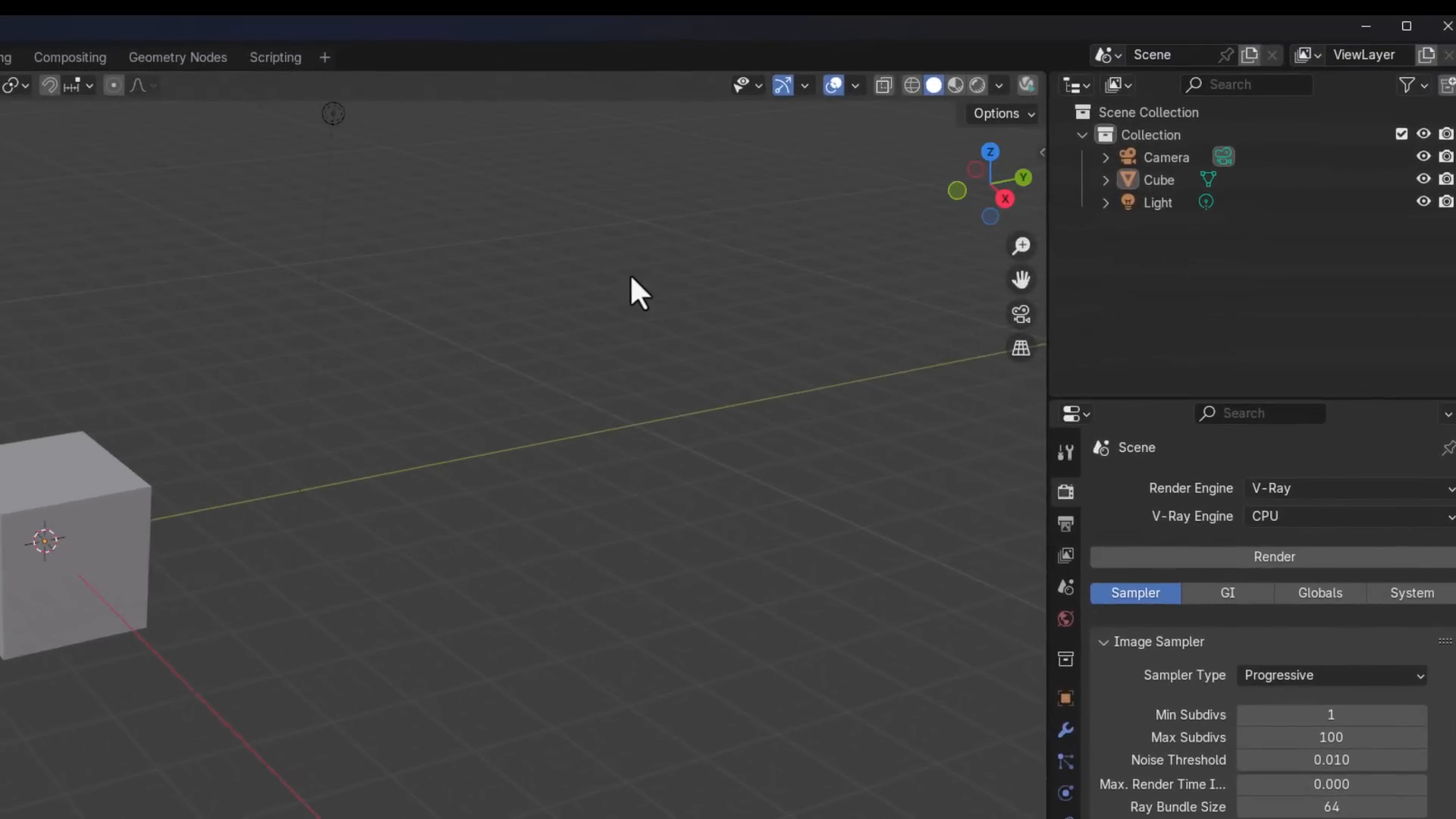
left_click(1032, 88)
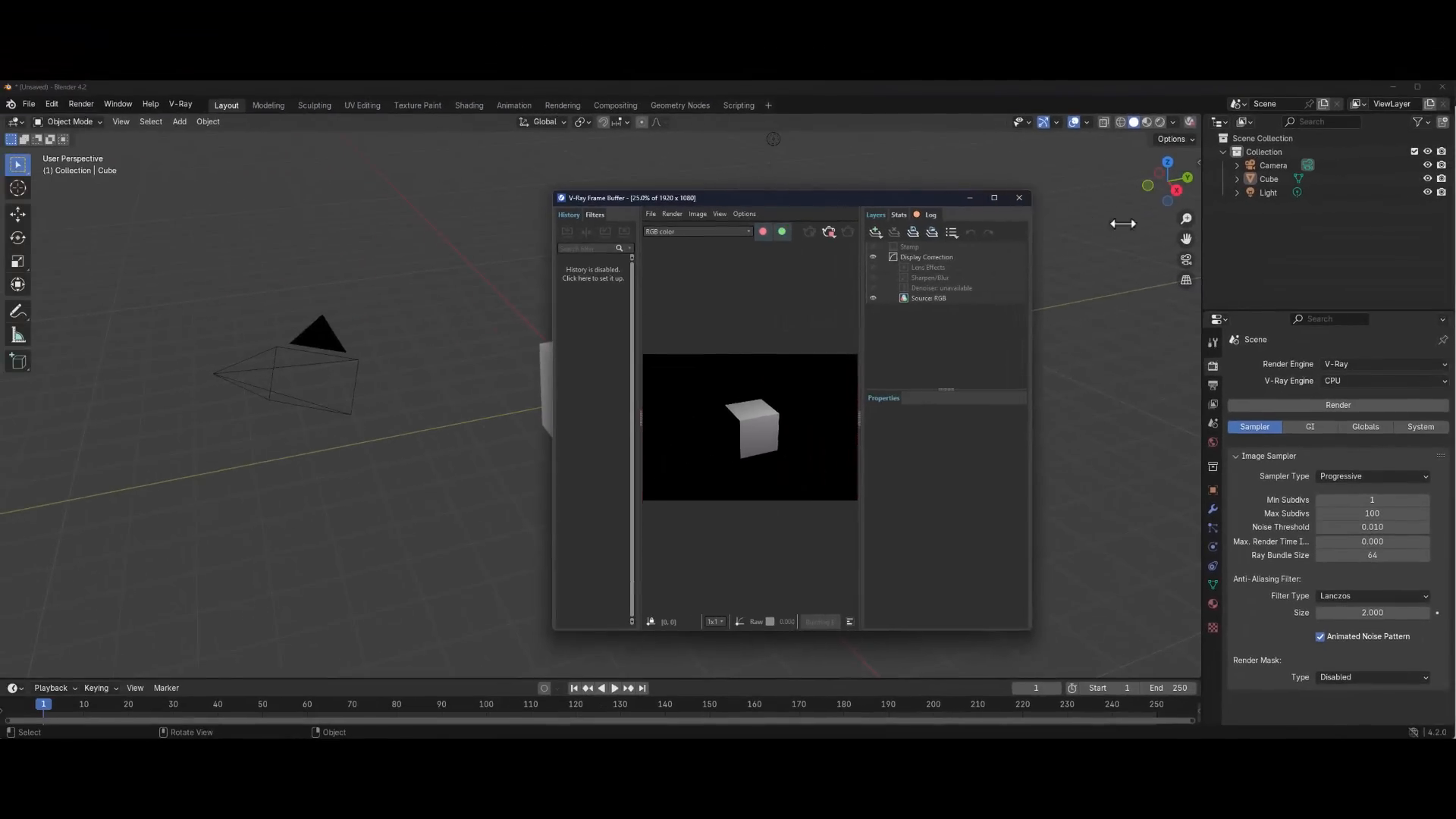
left_click_drag(966, 246, 1260, 245)
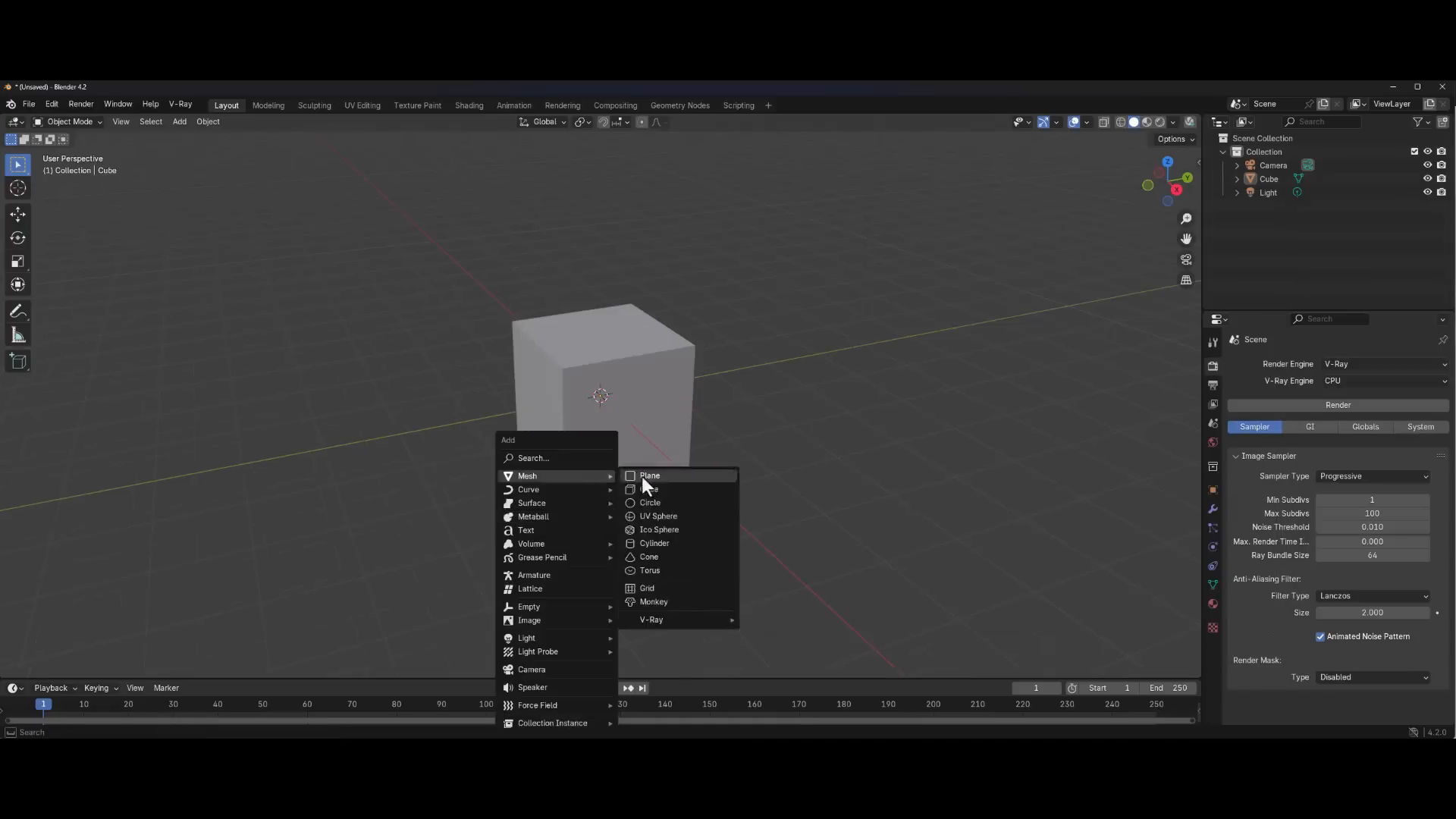
Add a plane mesh as a large floor beneath the cube
left_click(643, 476)
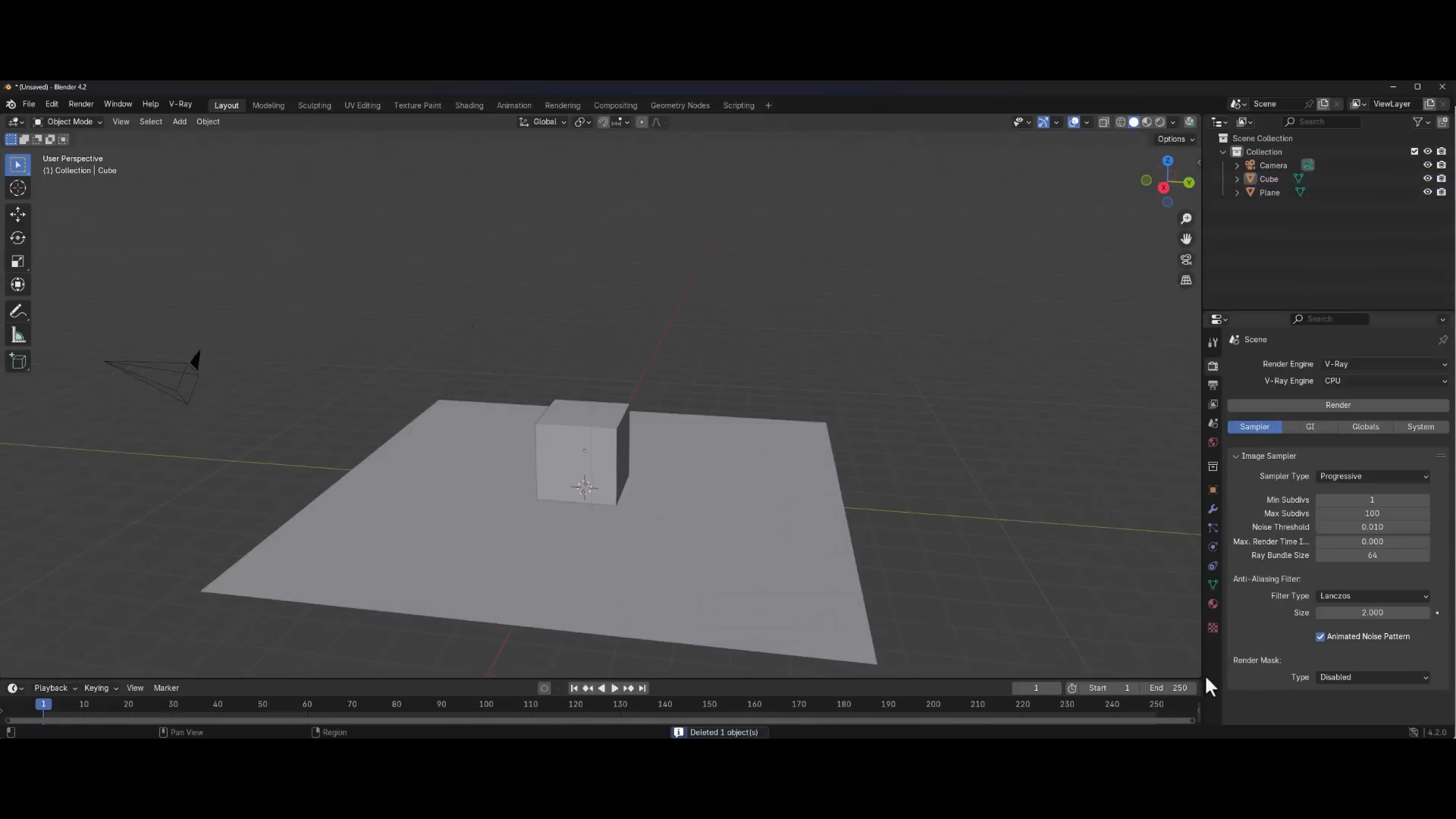
Split the 3D viewport into two side by side and switch one of them to rendered shading
left_click_drag(1200, 676, 584, 605)
scroll(834, 341, "up", 1)
scroll(364, 394, "up", 2)
middle_click_drag(364, 395, 339, 371)
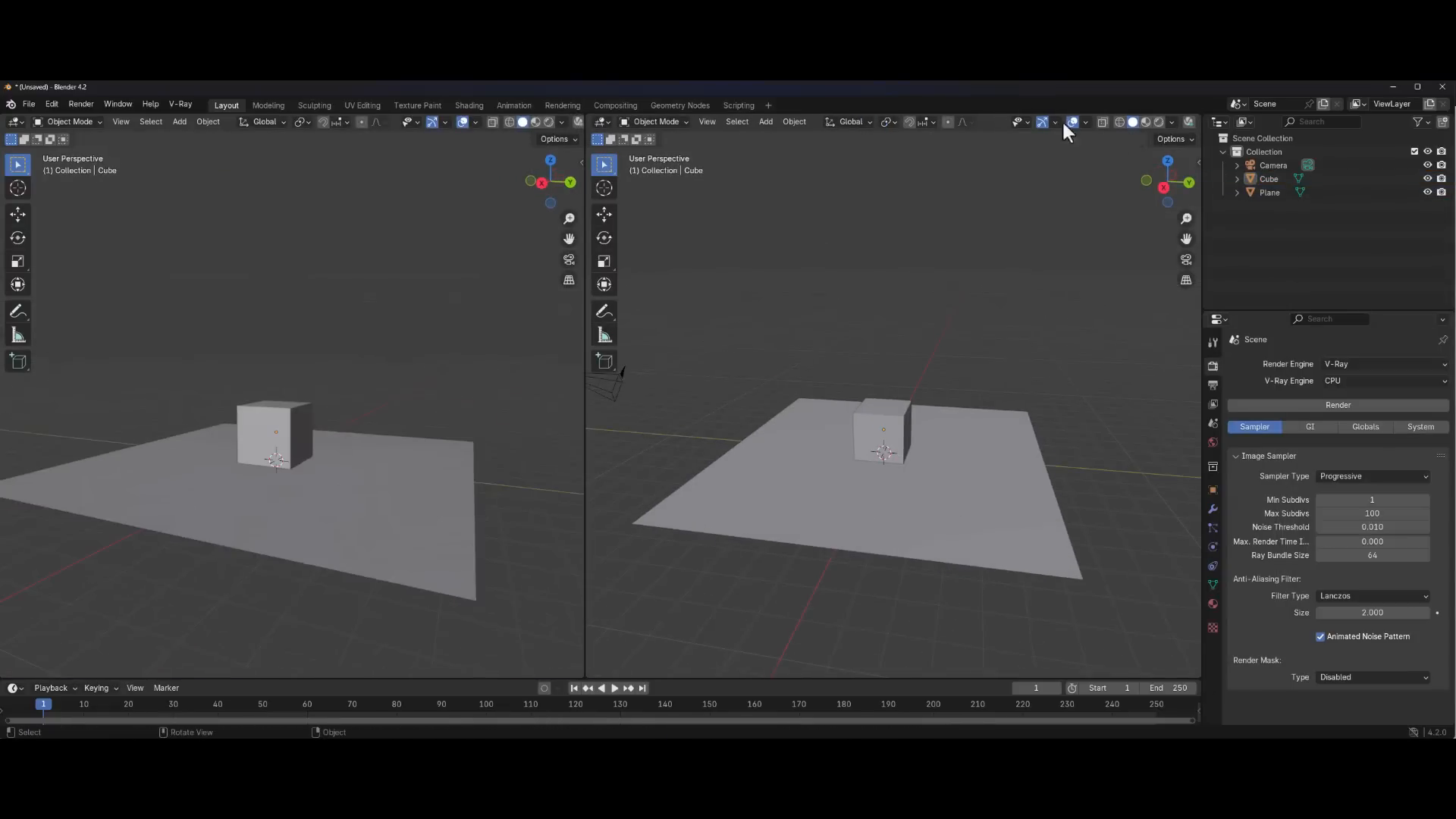
left_click(1159, 122)
Try out a default area light raised above the cube with its V-Ray settings shown, and delete it
key("shift+a")
left_click(18, 215)
left_click_drag(276, 404, 276, 257)
left_click(1212, 527)
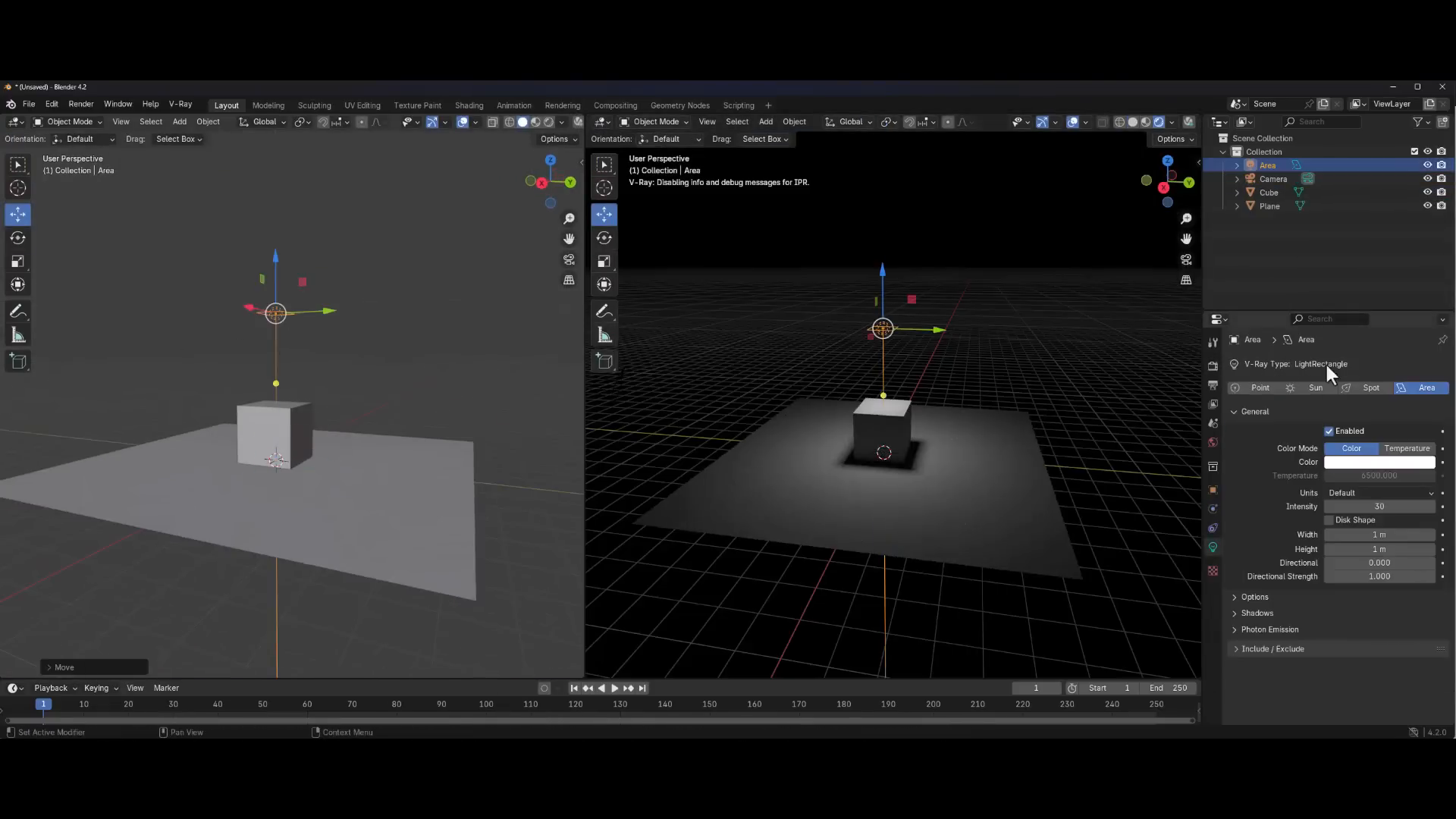
scroll(288, 379, "up", 3)
middle_click_drag(295, 382, 275, 393)
key("Delete")
Add a V-Ray Rect Light and raise it straight up above the cube
key("shift+a")
left_click(354, 479)
left_click_drag(261, 455, 258, 198)
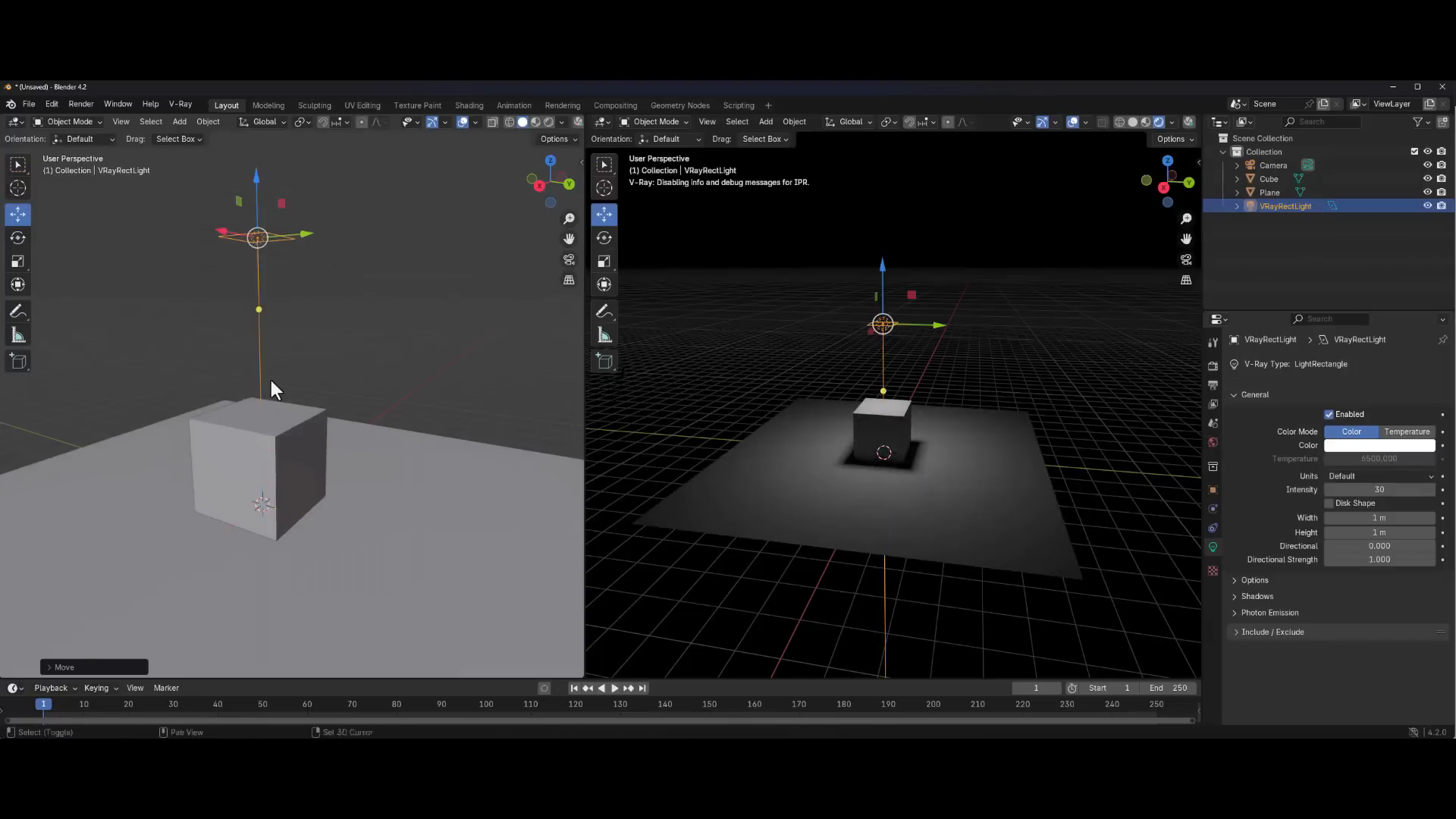
key("shift+a")
left_click(345, 401)
key("Delete")
Select the rect light, switch its color mode to Temperature and set the temperature to 3500
left_click(259, 238)
middle_click_drag(313, 486, 340, 453)
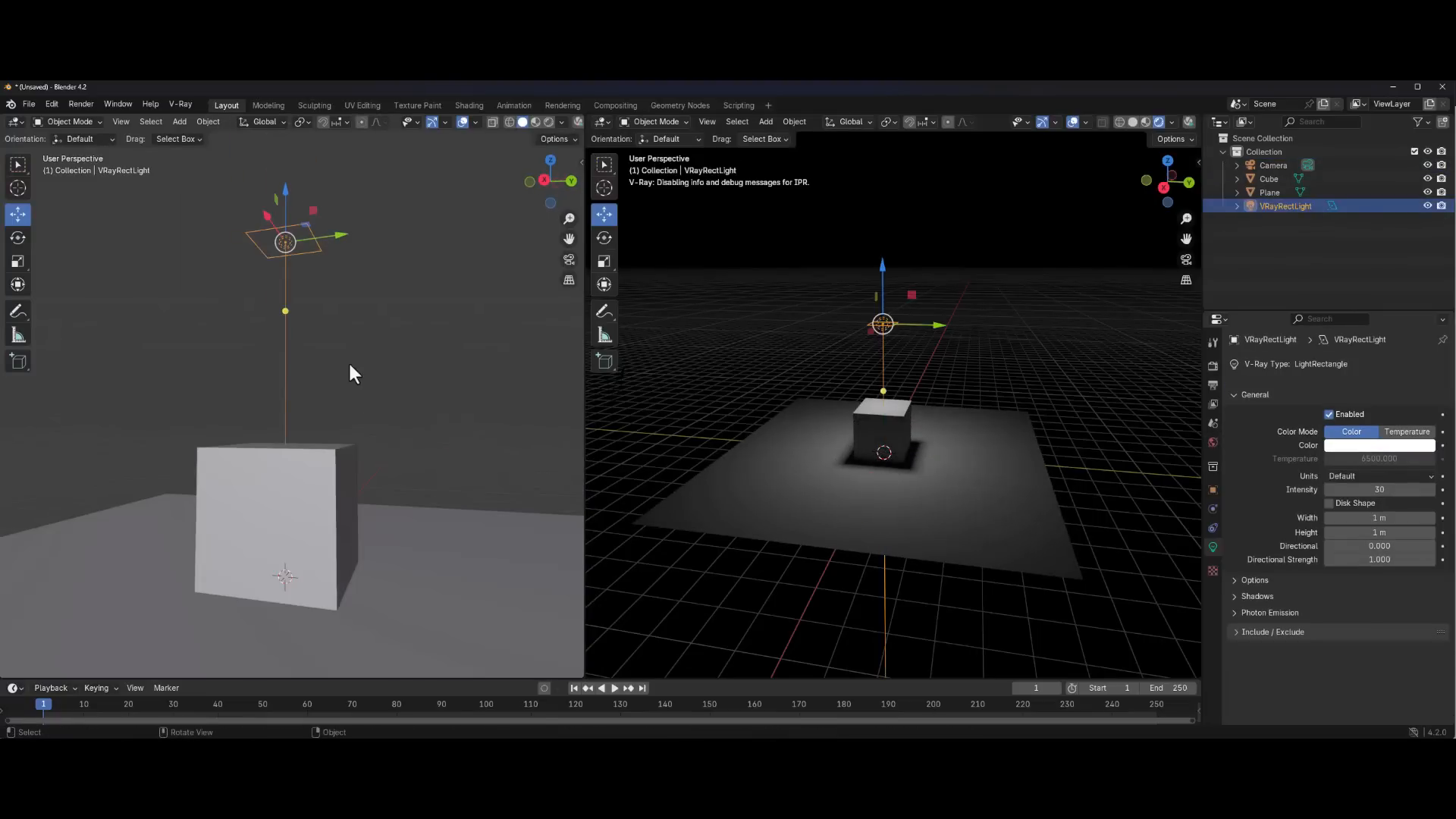
left_click(1400, 432)
double_click(1377, 460)
type("3500")
key("Return")
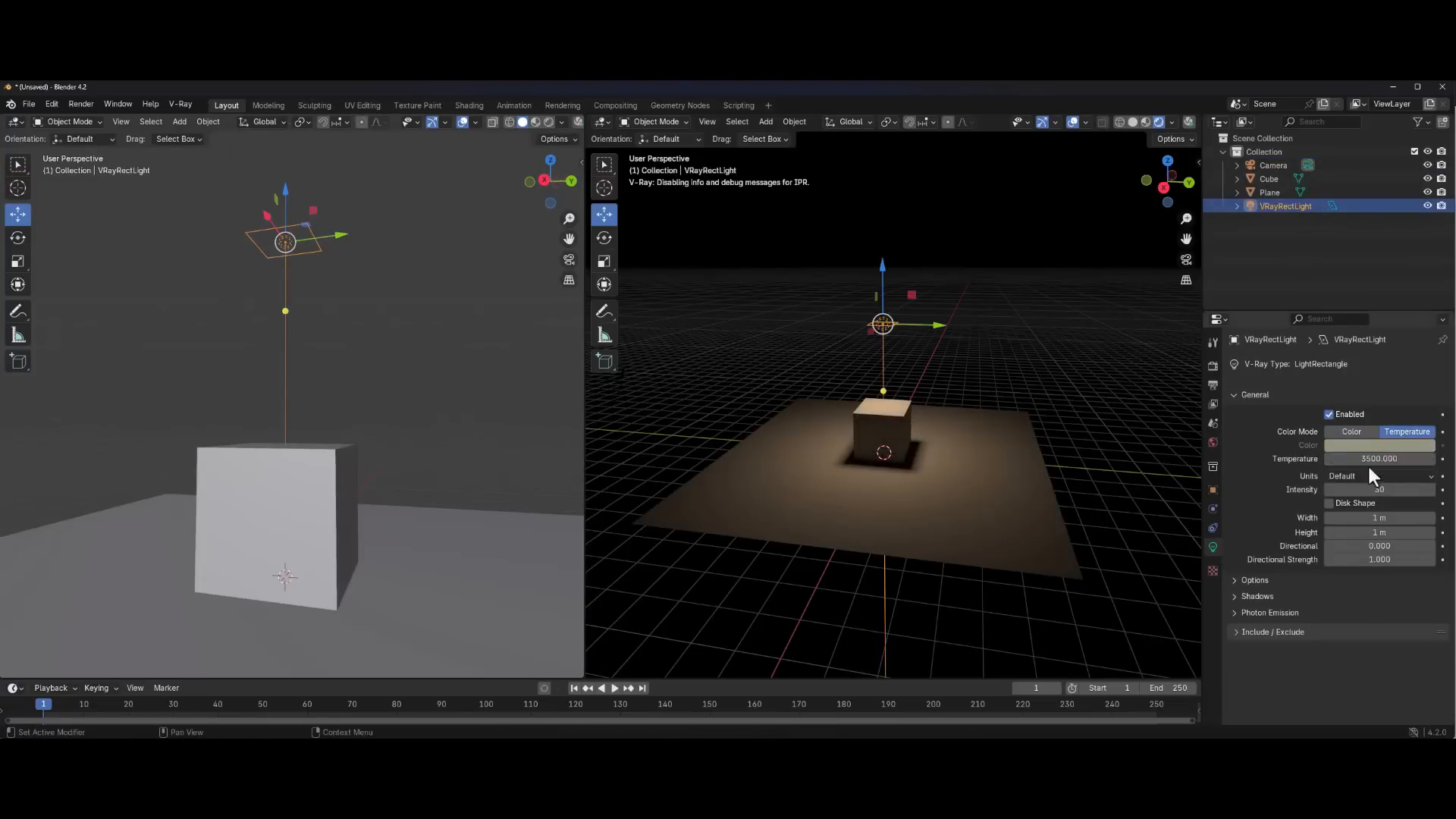
Try a cooler rect light temperature of about 6439 and undo the color temperature changes
left_click_drag(1368, 463, 1329, 461)
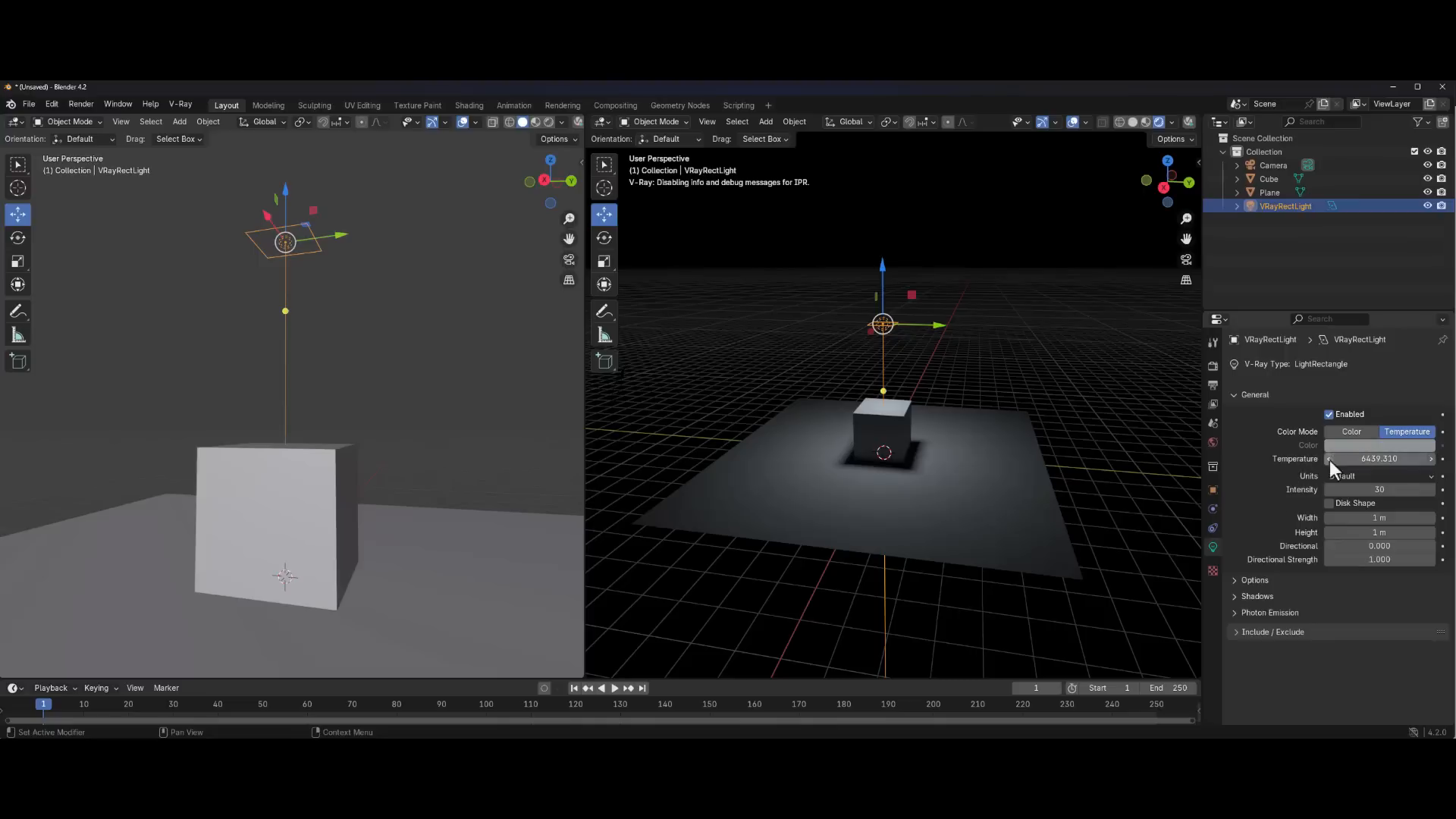
left_click_drag(320, 250, 358, 257)
key("ctrl+z")
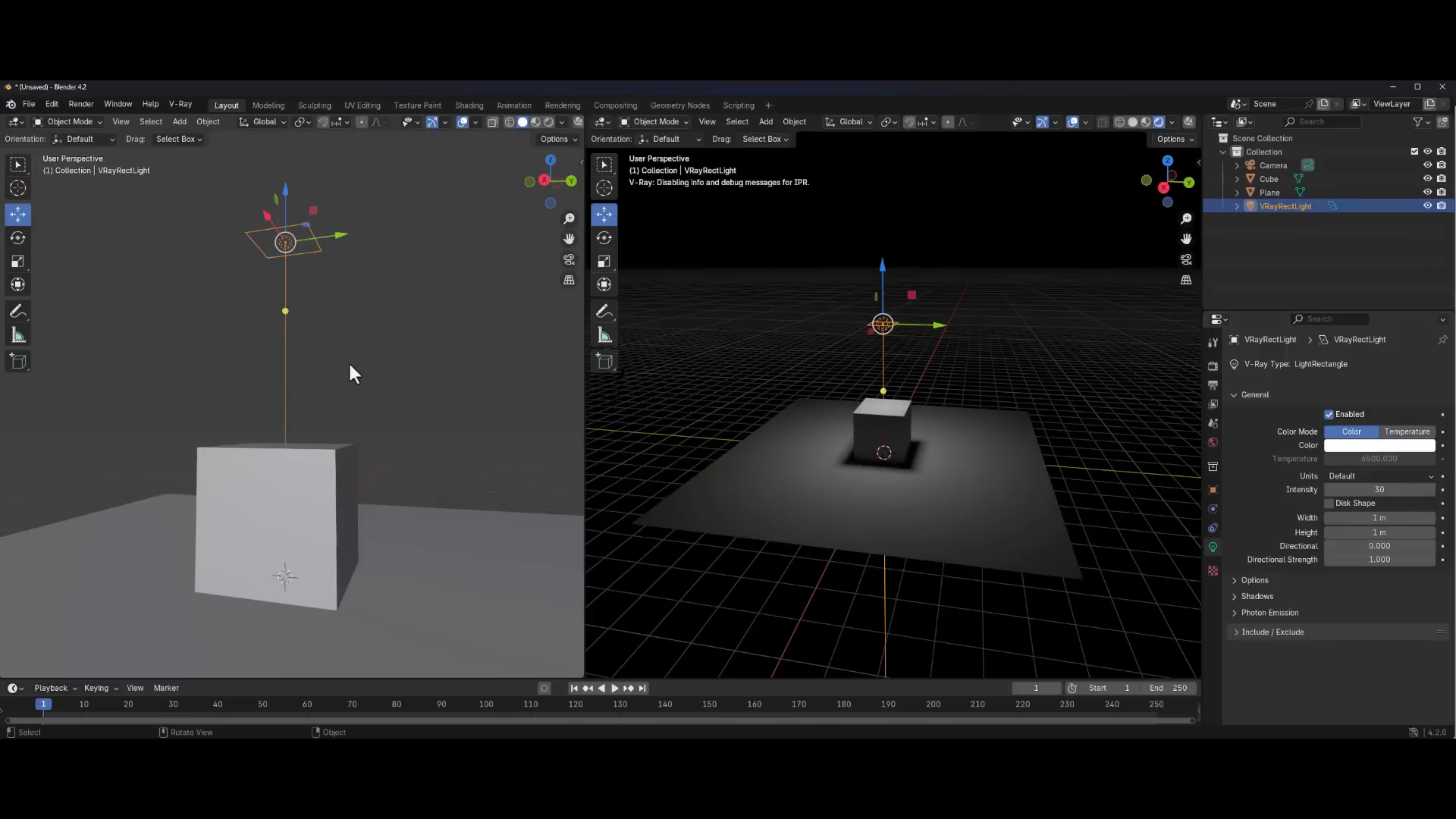
Switch the rect light to Temperature color mode, testing 3500 and setting the temperature to 7000
left_click(1398, 433)
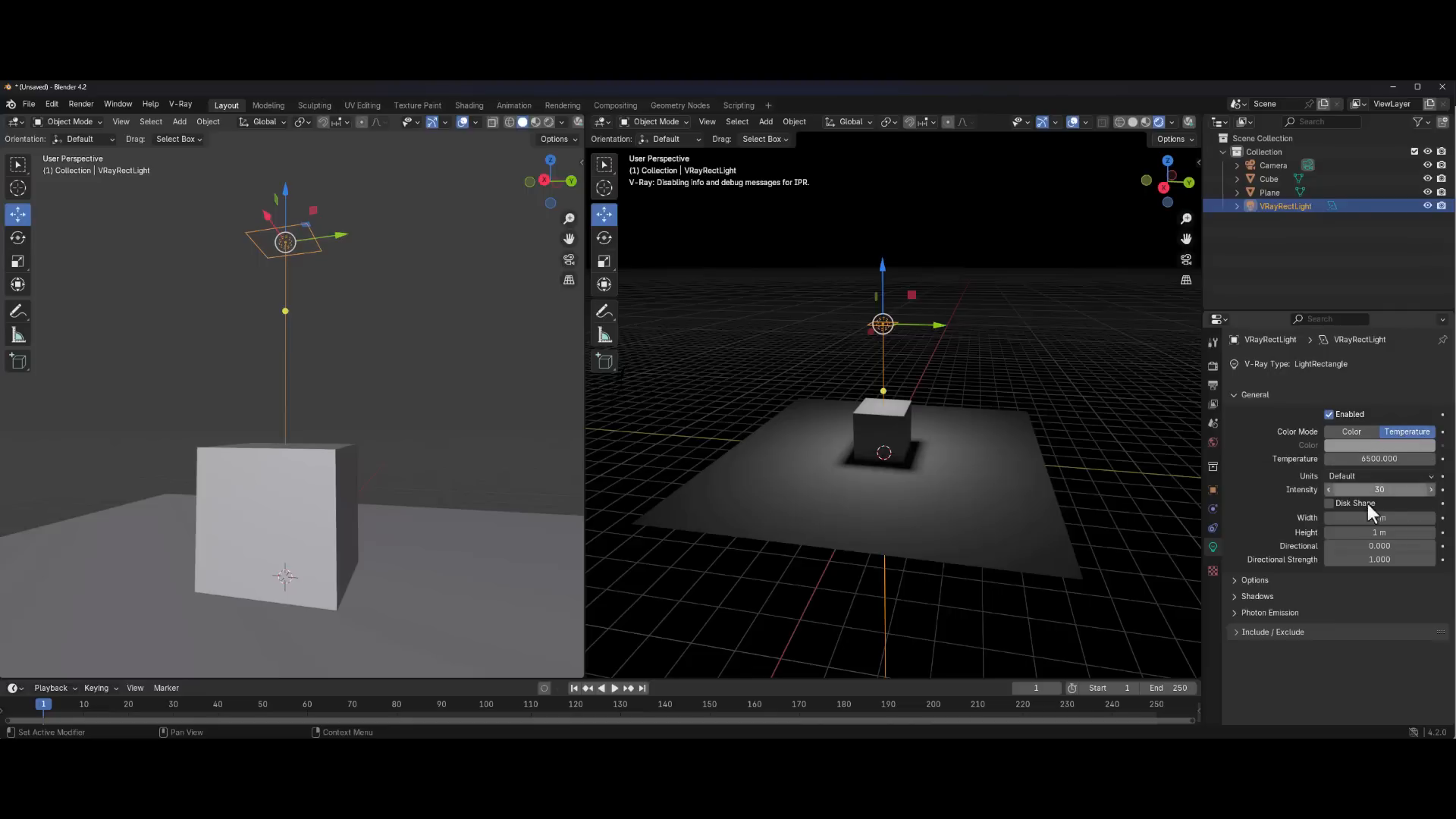
left_click(1379, 458)
type("3500")
key("Return")
left_click(1374, 459)
type("7000")
key("Return")
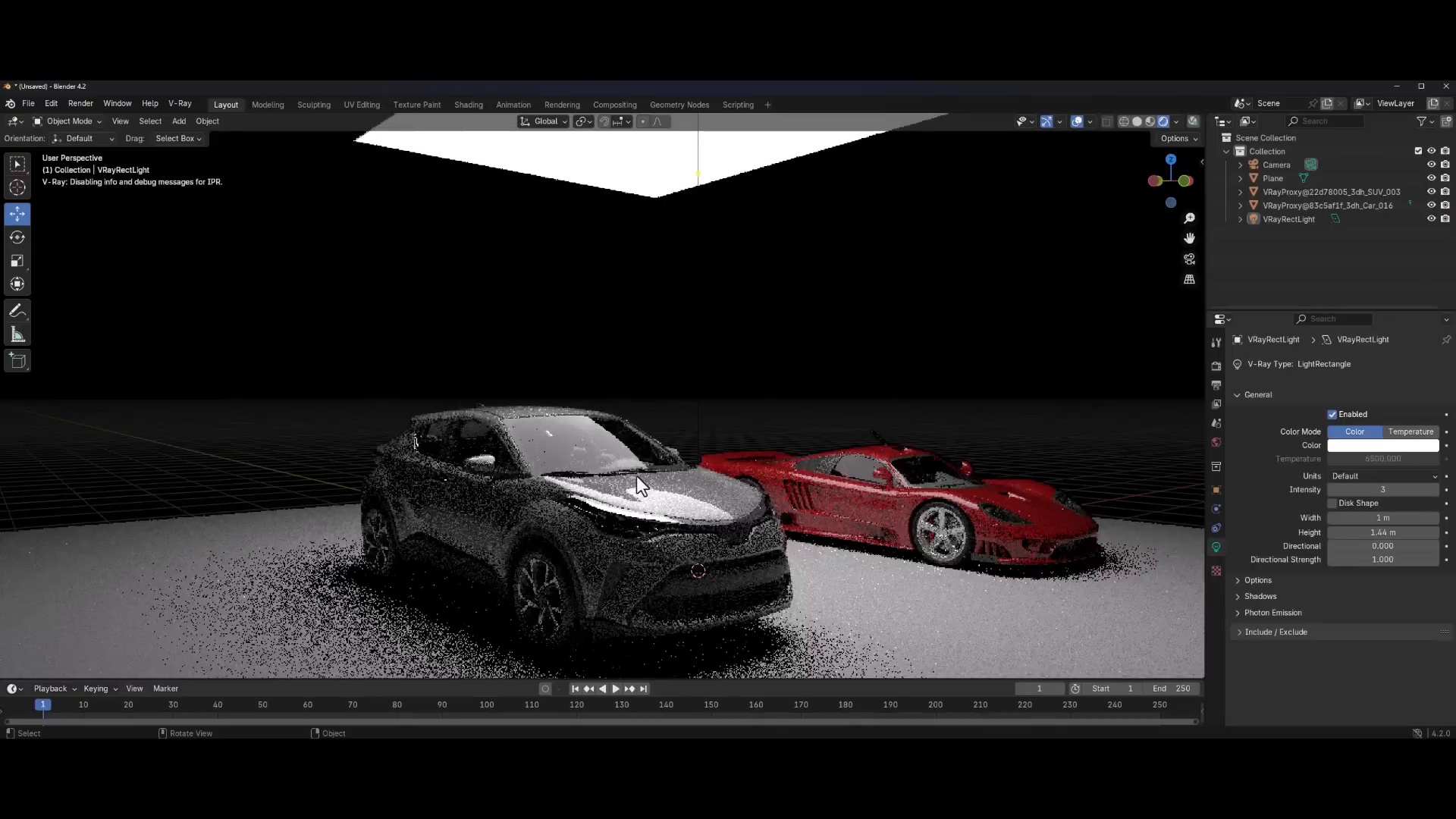
key("shift+a")
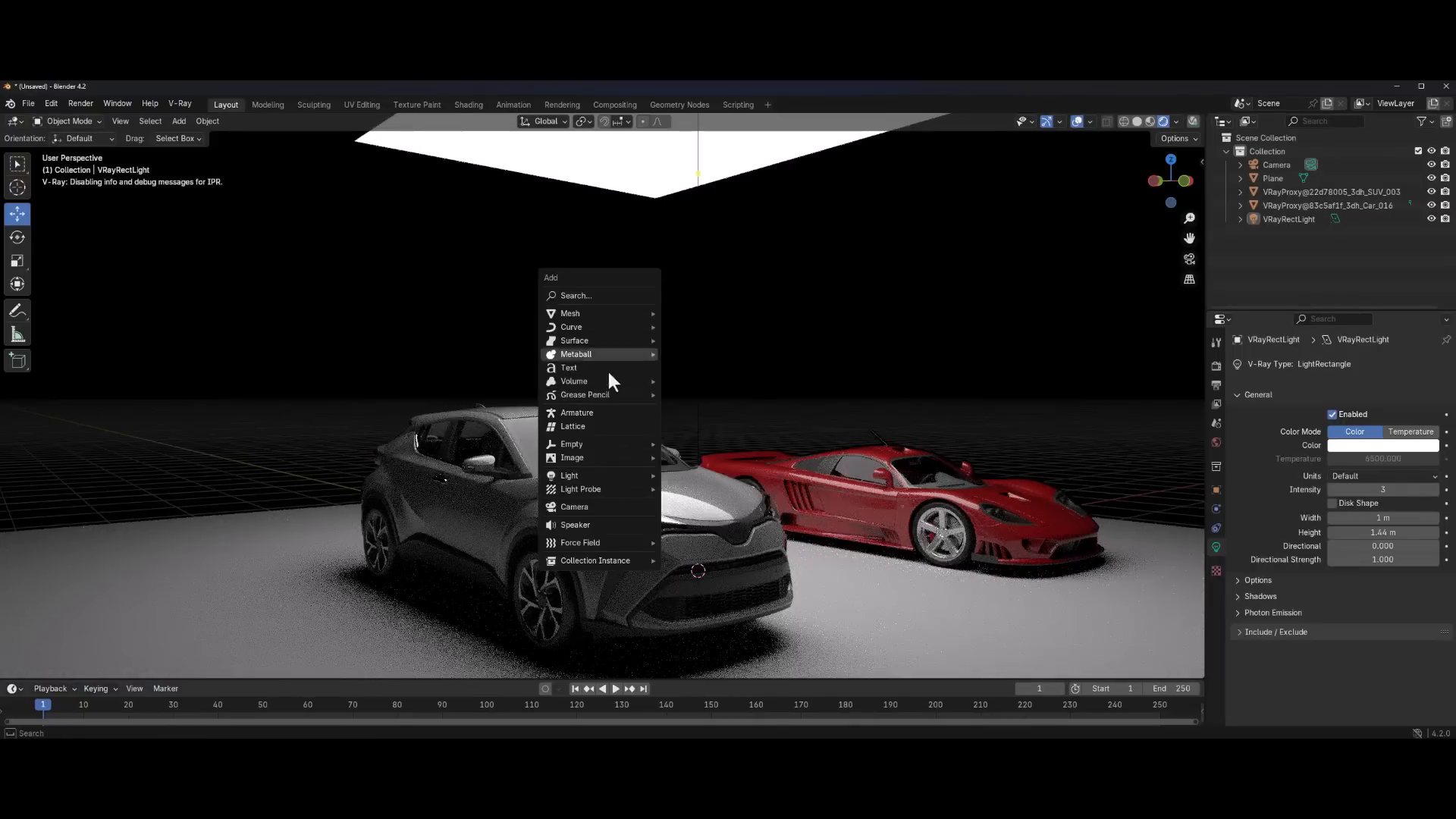
mouse_move(611, 477)
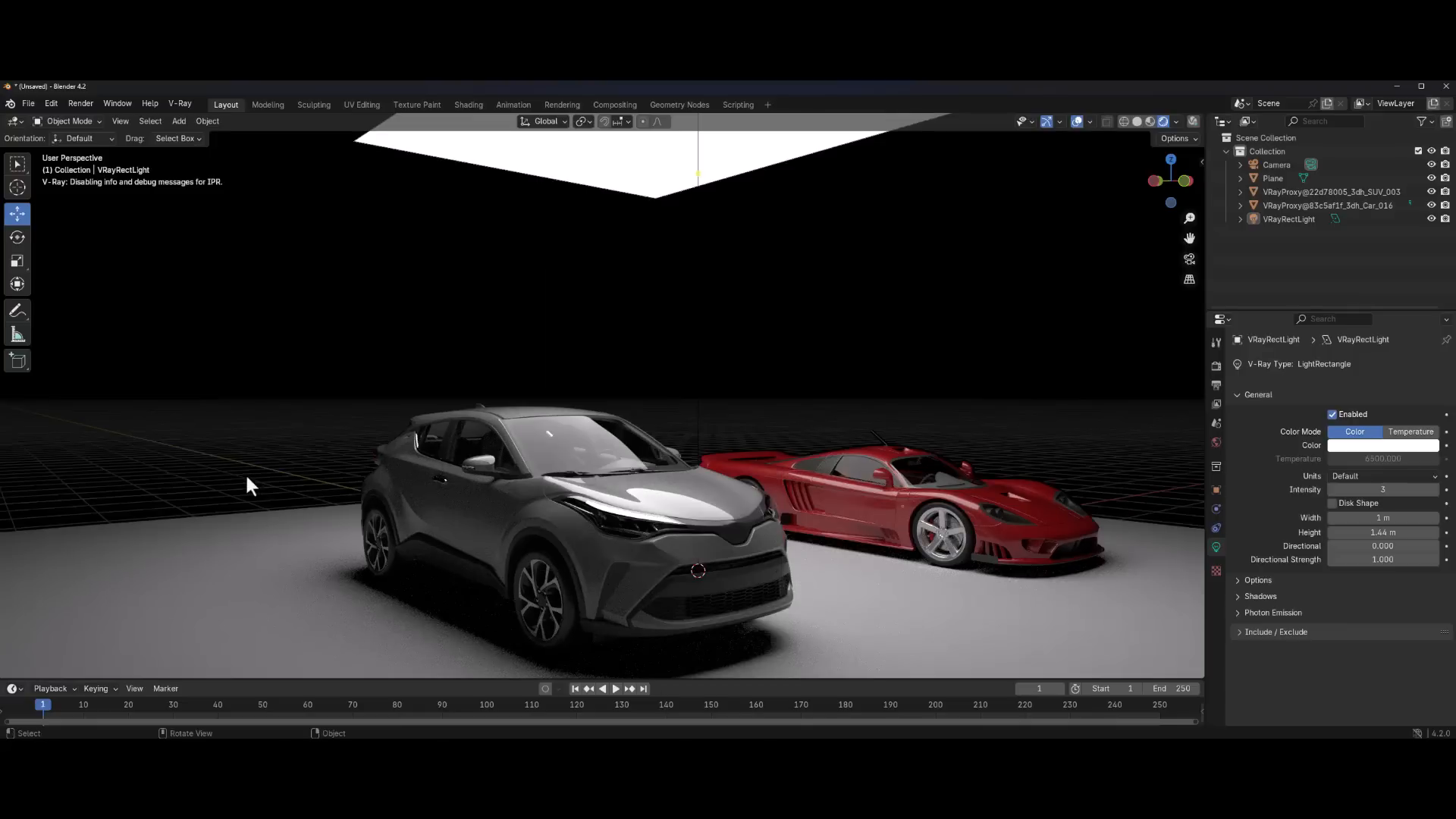
scroll(296, 481, "down", 4)
middle_click_drag(297, 482, 531, 513)
scroll(557, 517, "up", 2)
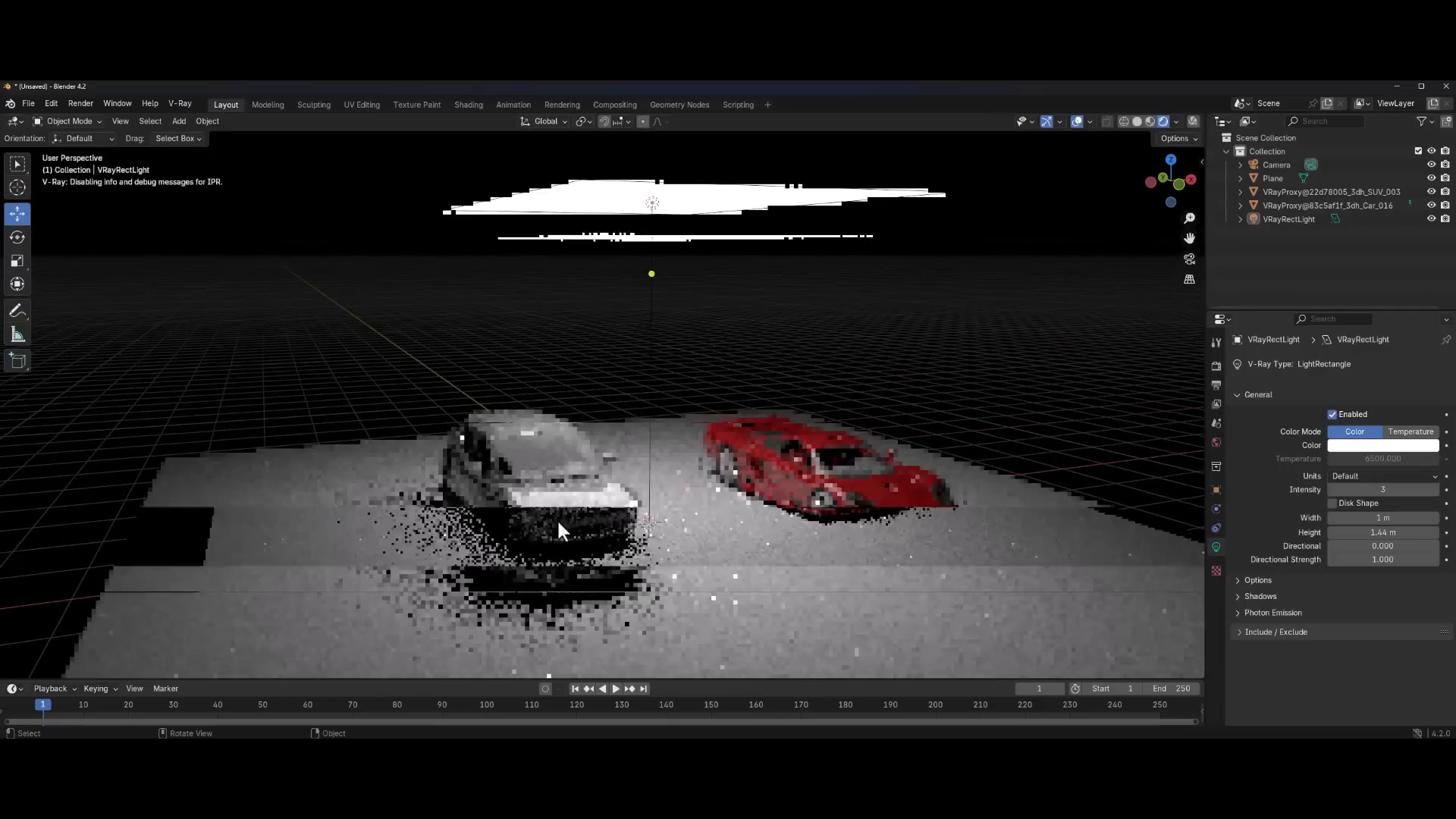
key("shift+a")
mouse_move(561, 379)
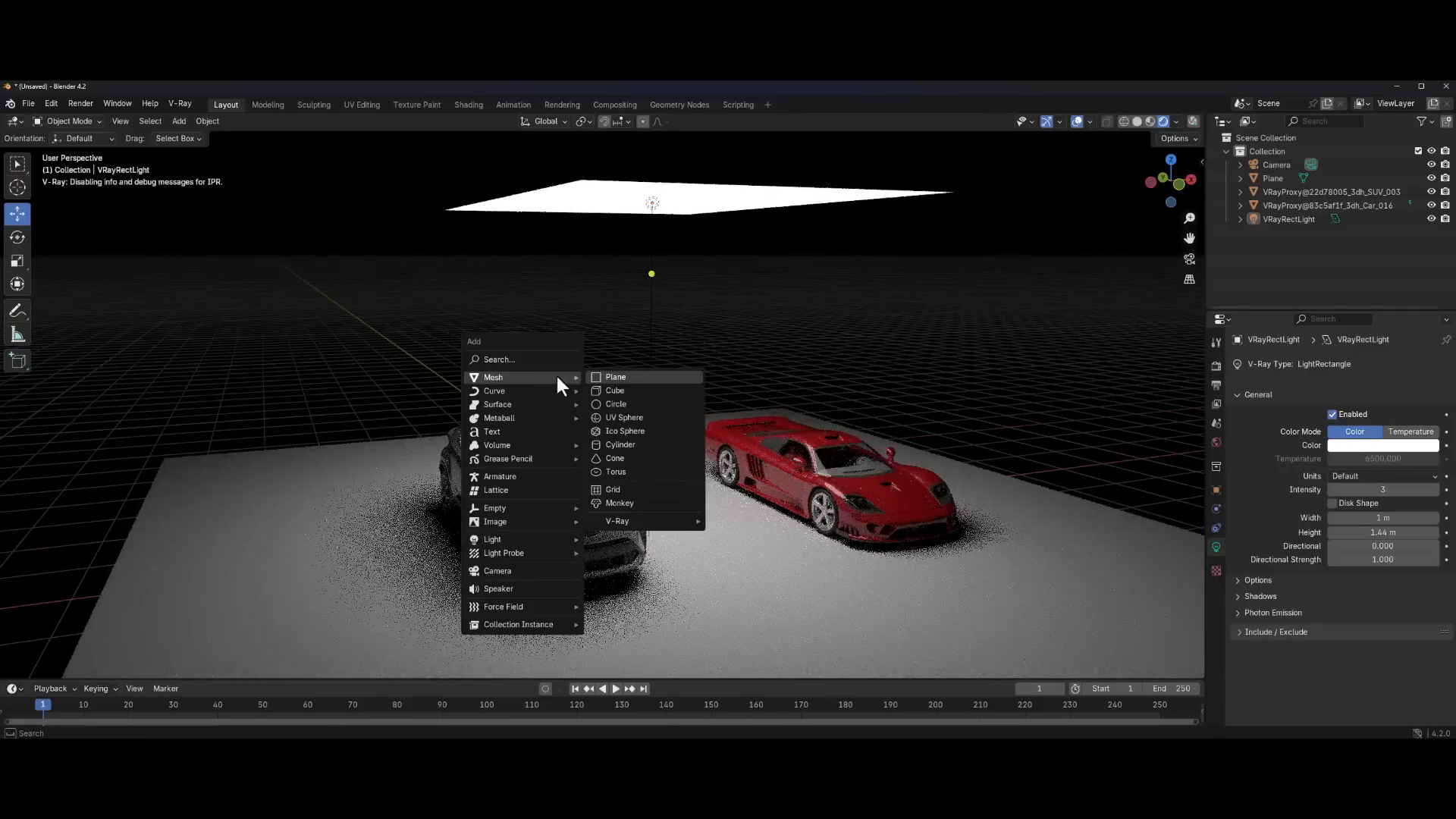
left_click(606, 377)
Add a cube, stretch it into a long box, and place three copies beside and between the two cars
key("shift+a")
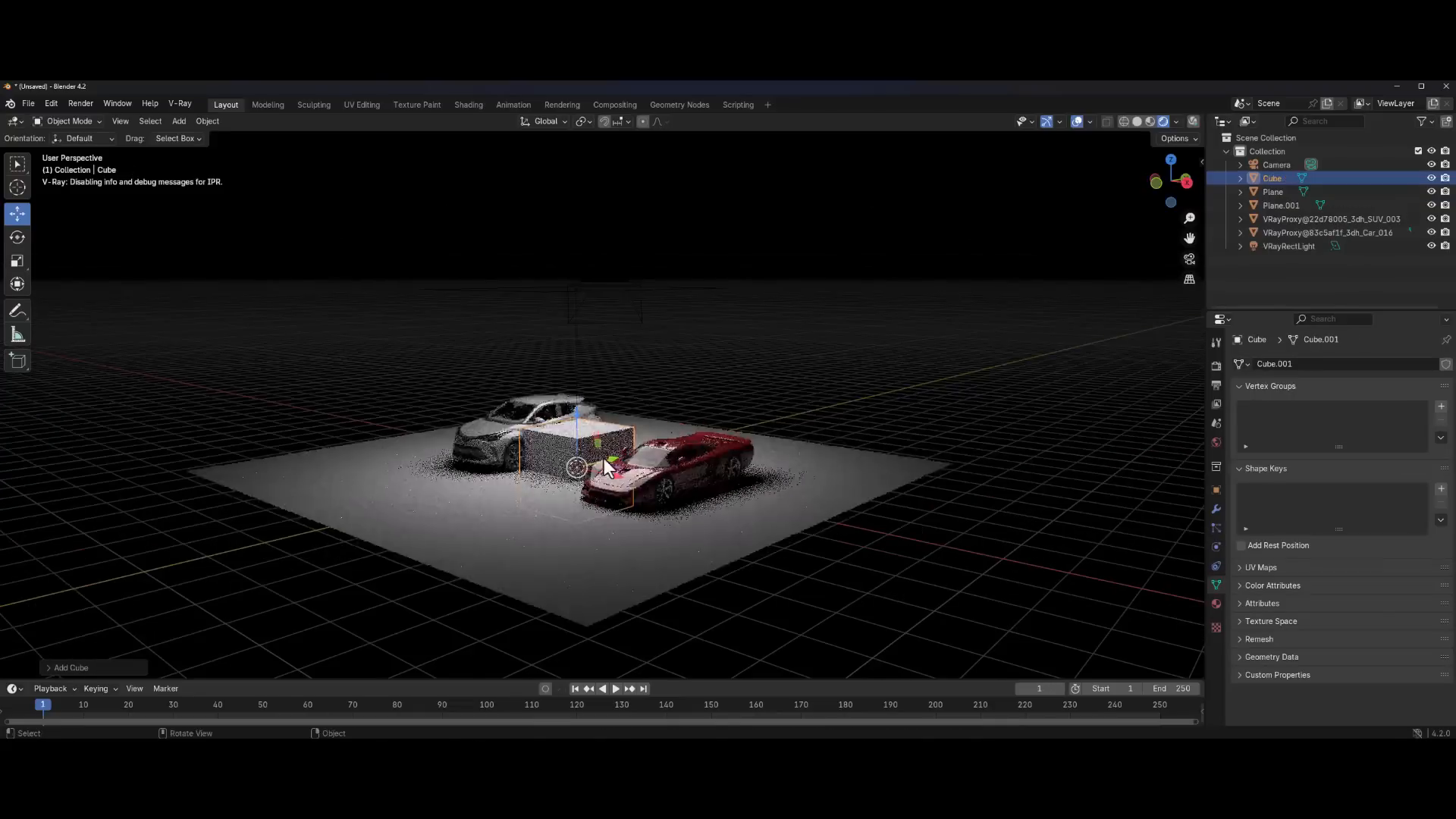
scroll(645, 454, "up", 3)
middle_click_drag(673, 453, 844, 430)
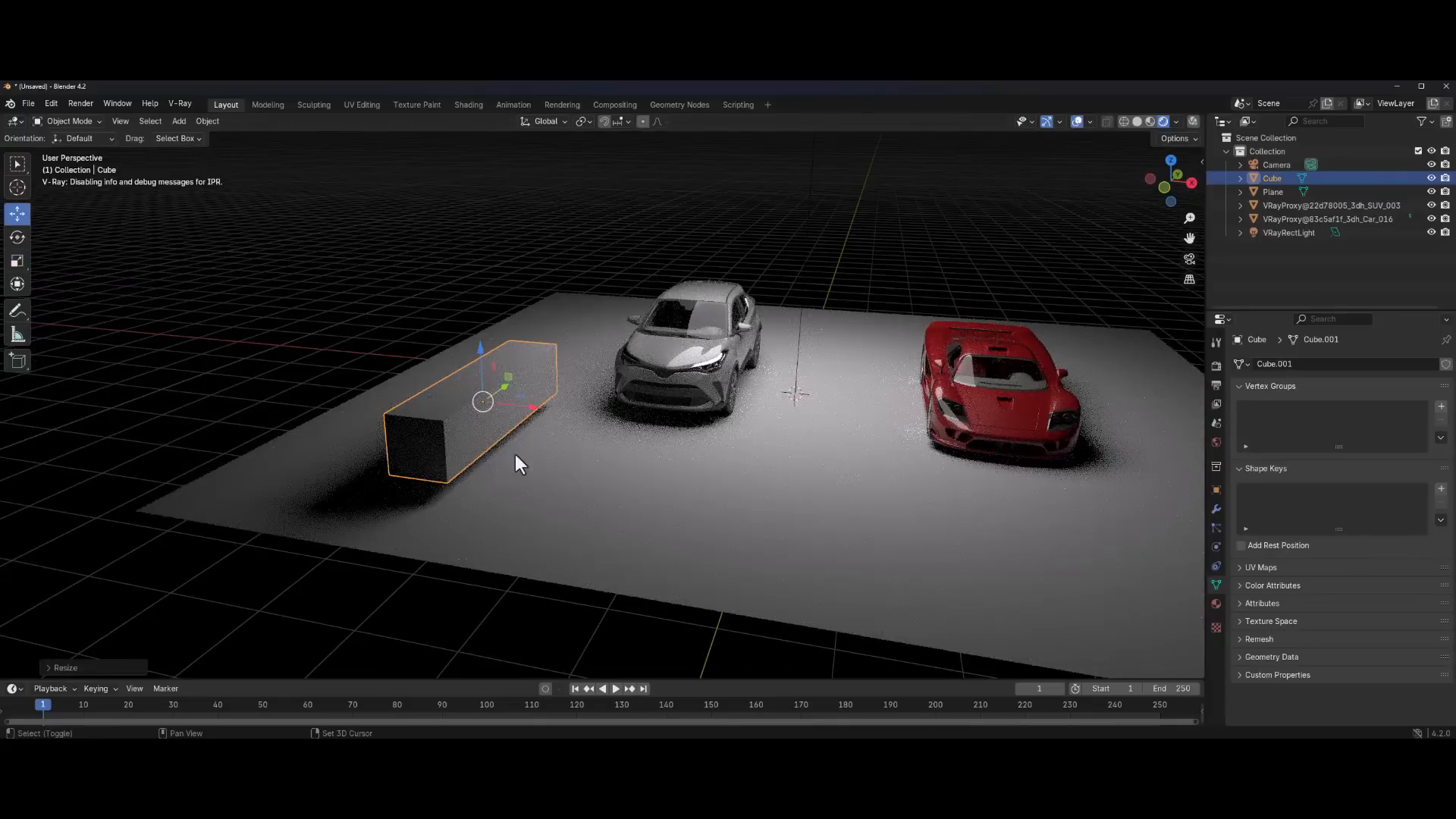
scroll(515, 453, "up", 3)
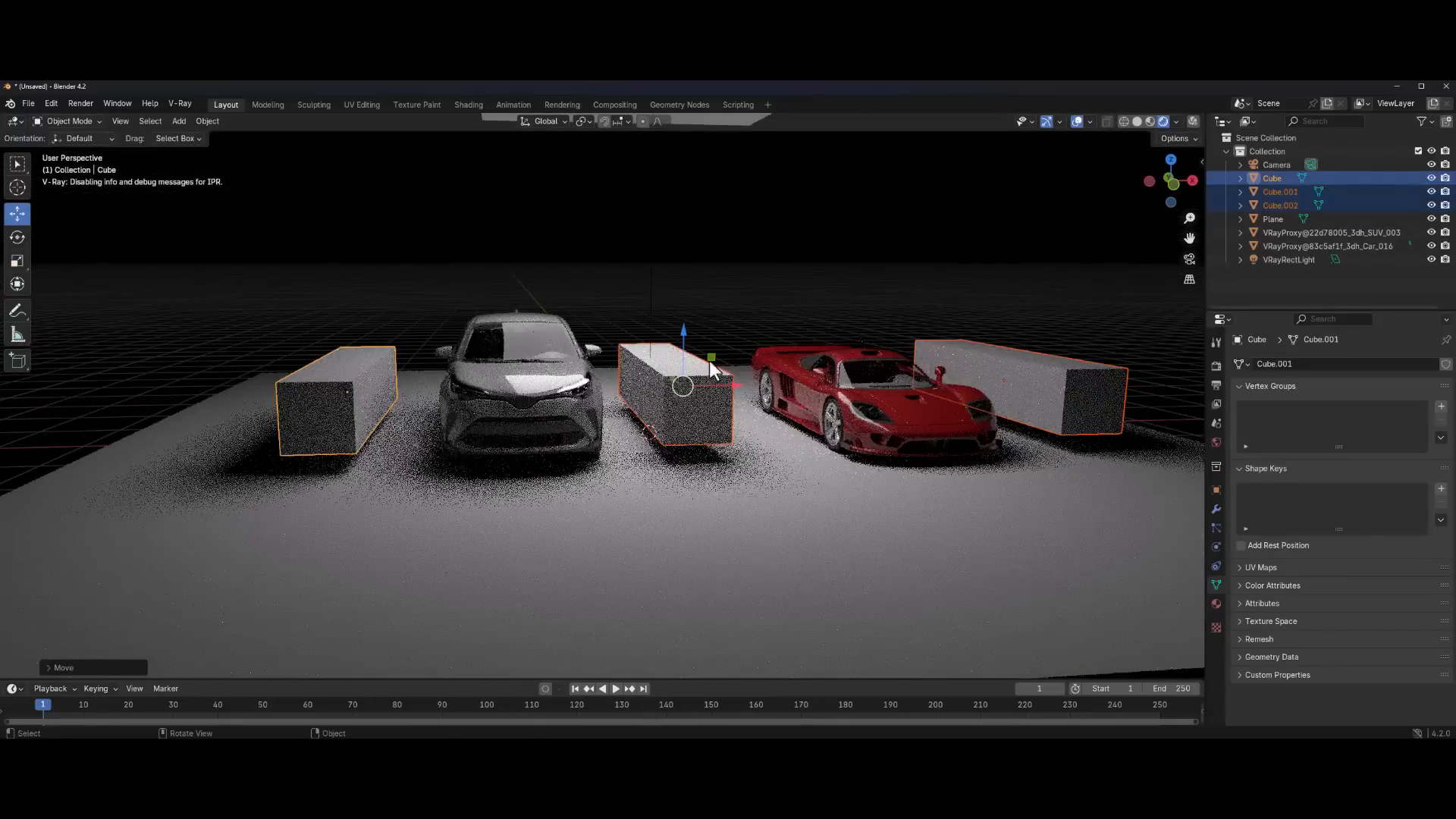
Add a V-Ray Mesh Light to the car scene
key("shift+a")
mouse_move(672, 407)
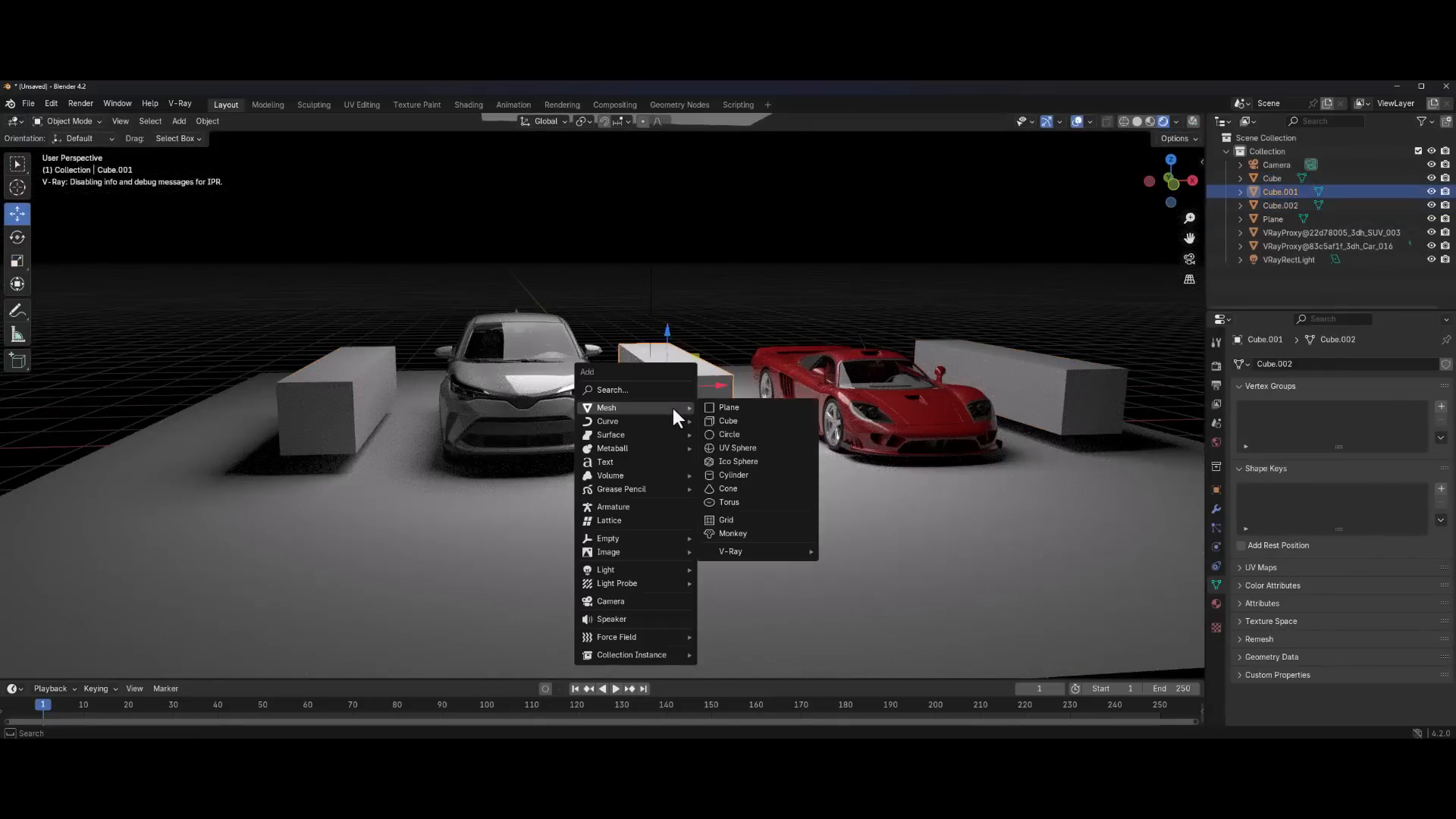
mouse_move(635, 571)
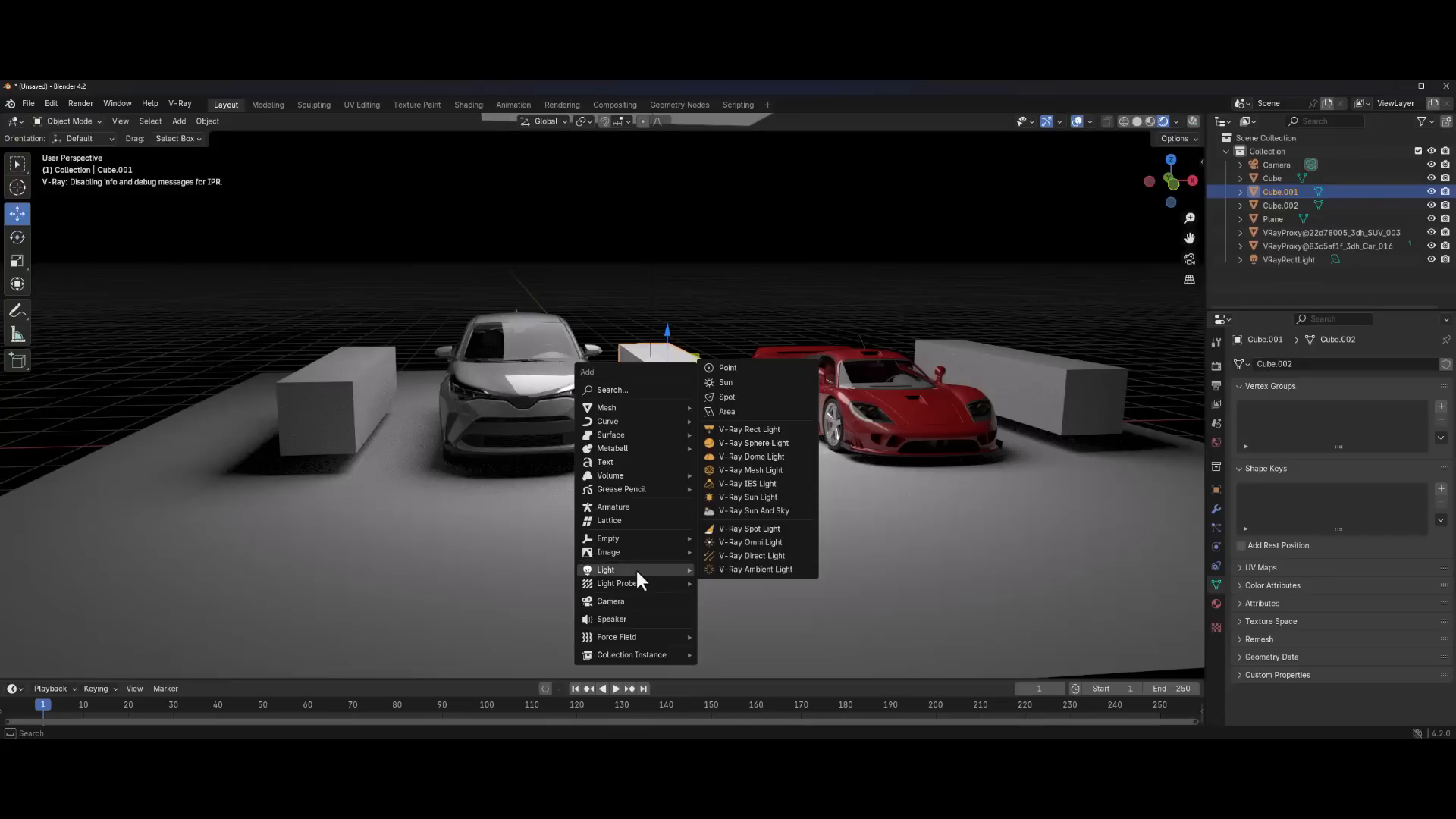
left_click(766, 470)
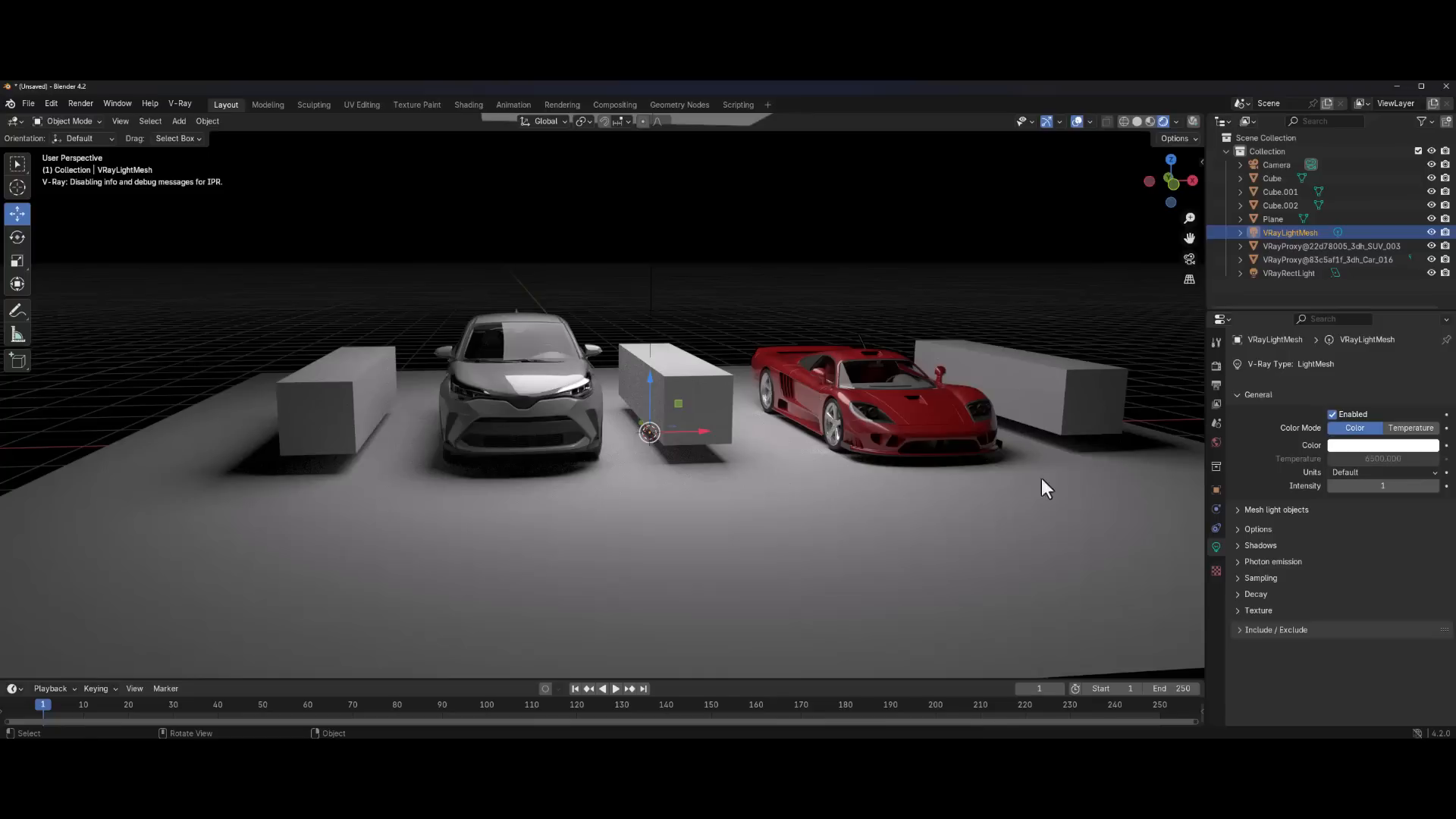
Pick the box between the two cars as an object of the mesh light
left_click(1236, 510)
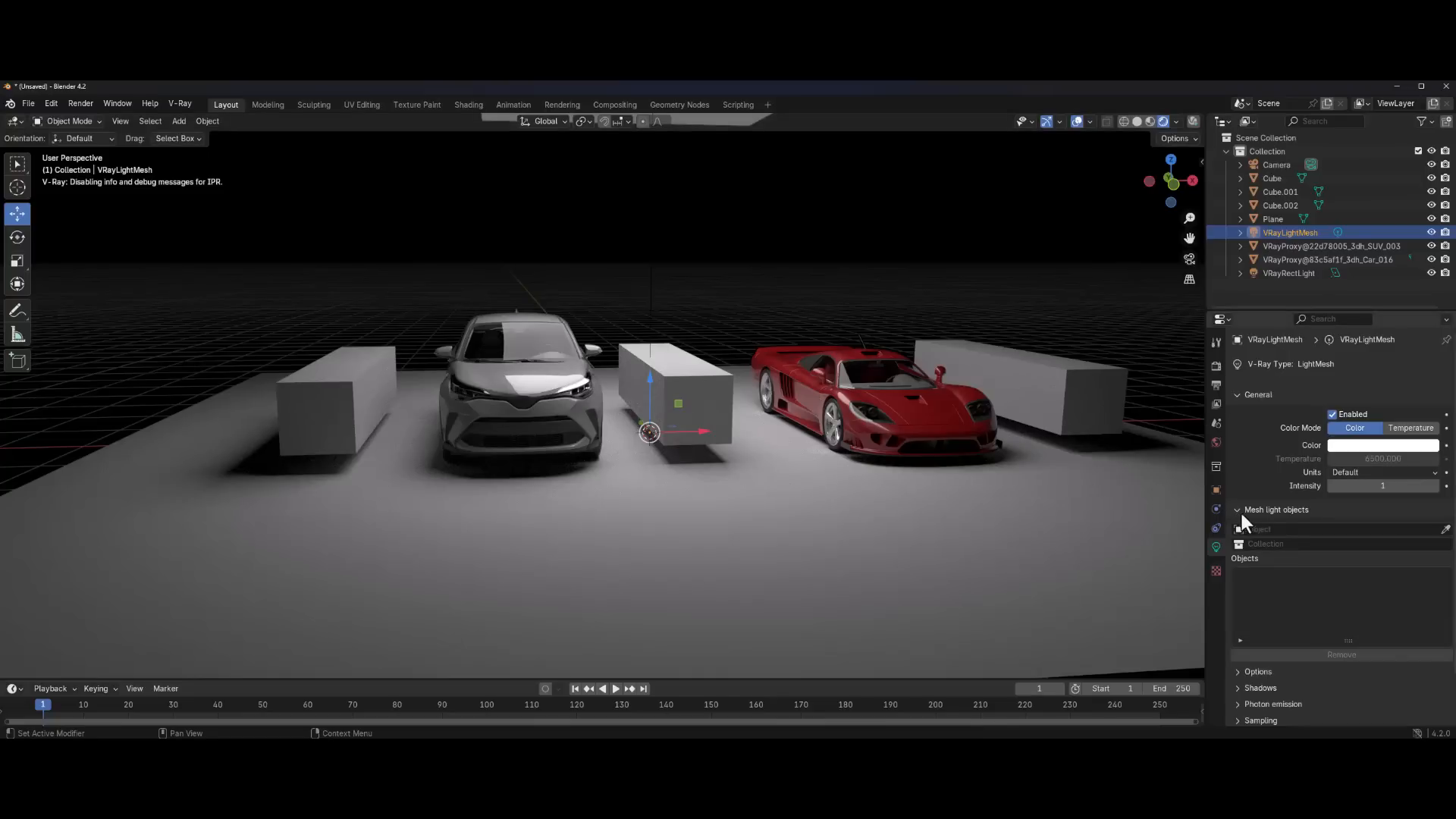
left_click(1445, 529)
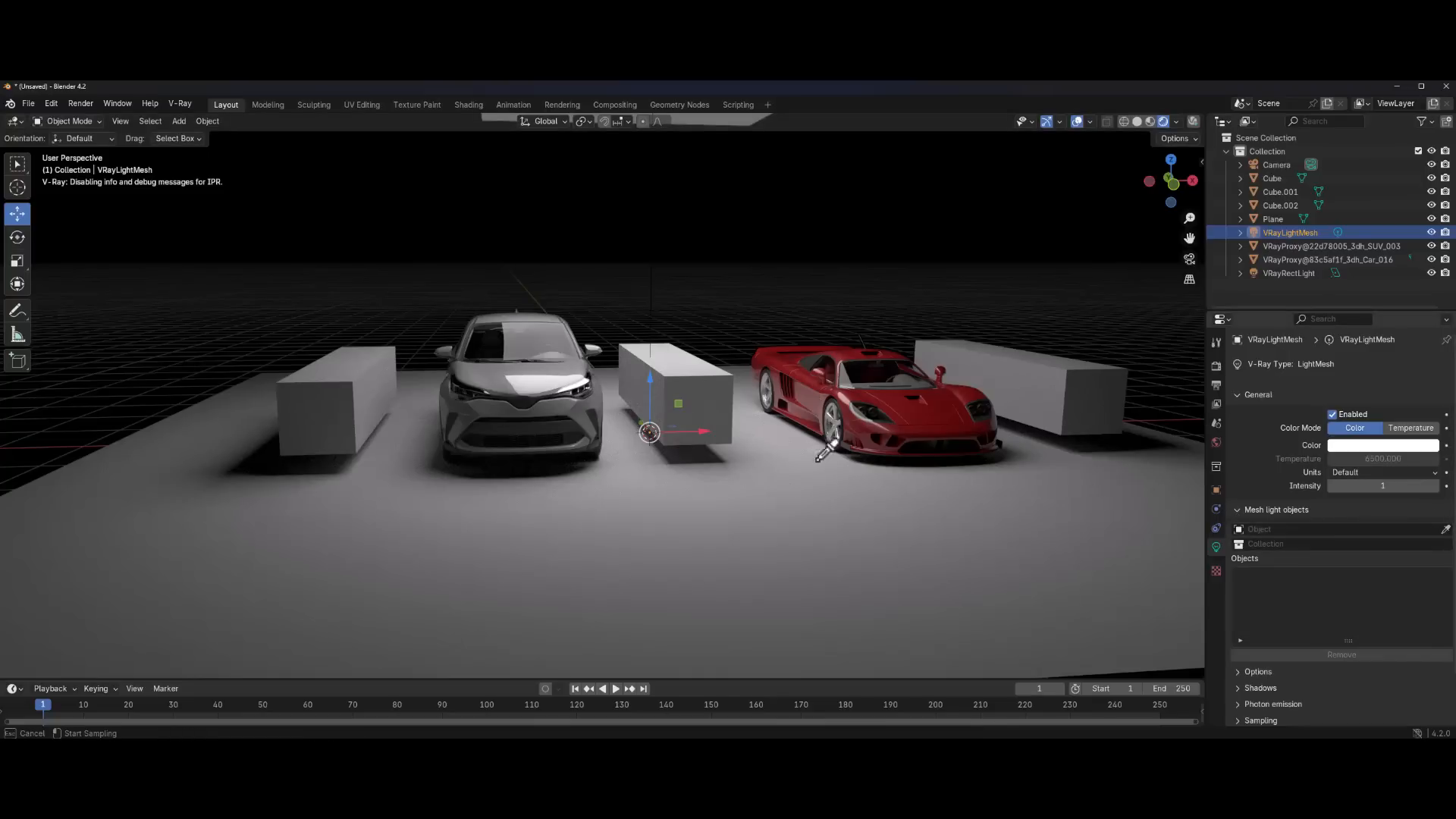
left_click(699, 382)
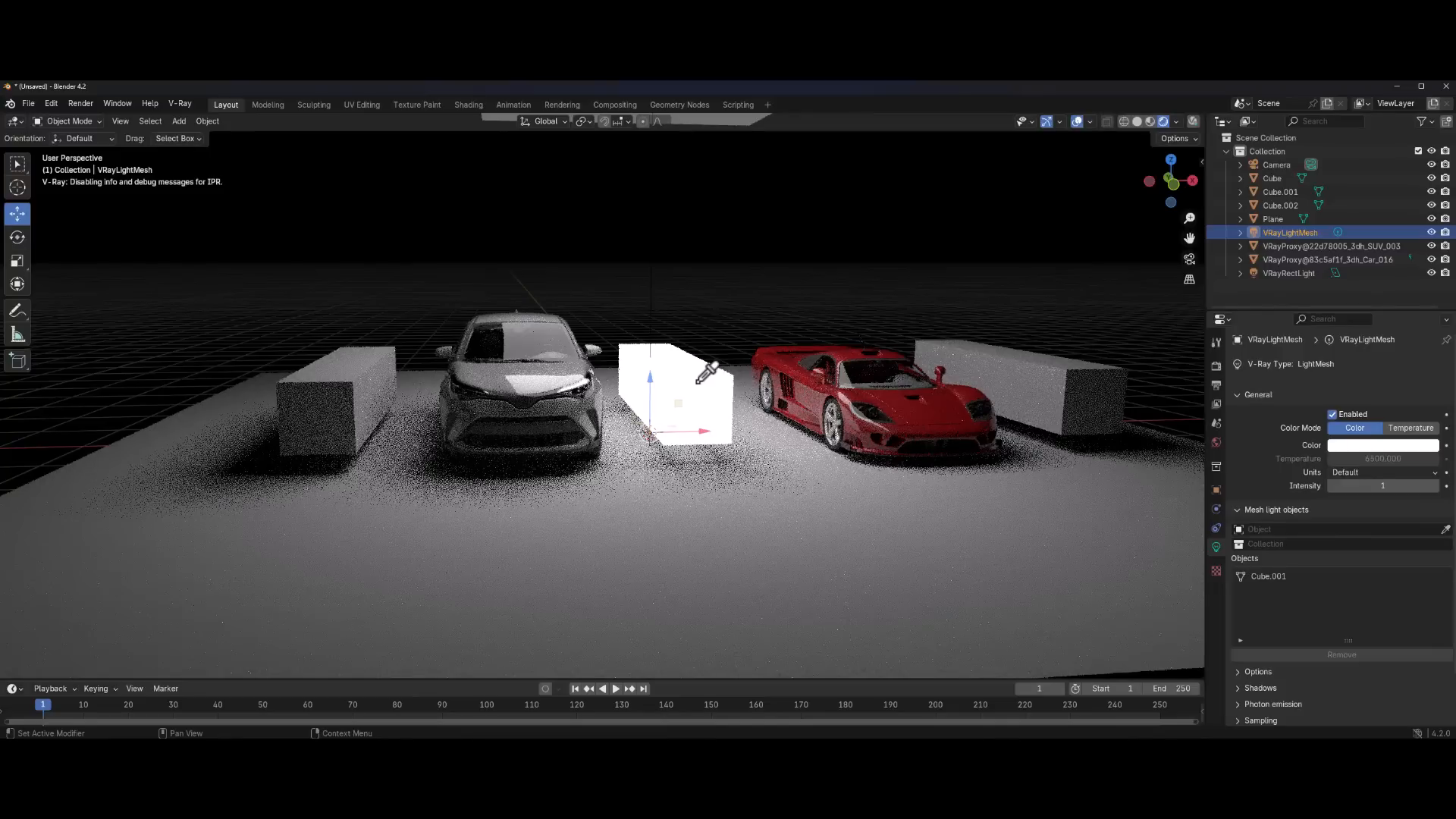
Select all three boxes and move them into a new collection named Light
left_click(682, 387)
left_click(1061, 380, "shift")
left_click(356, 403, "shift")
key("m")
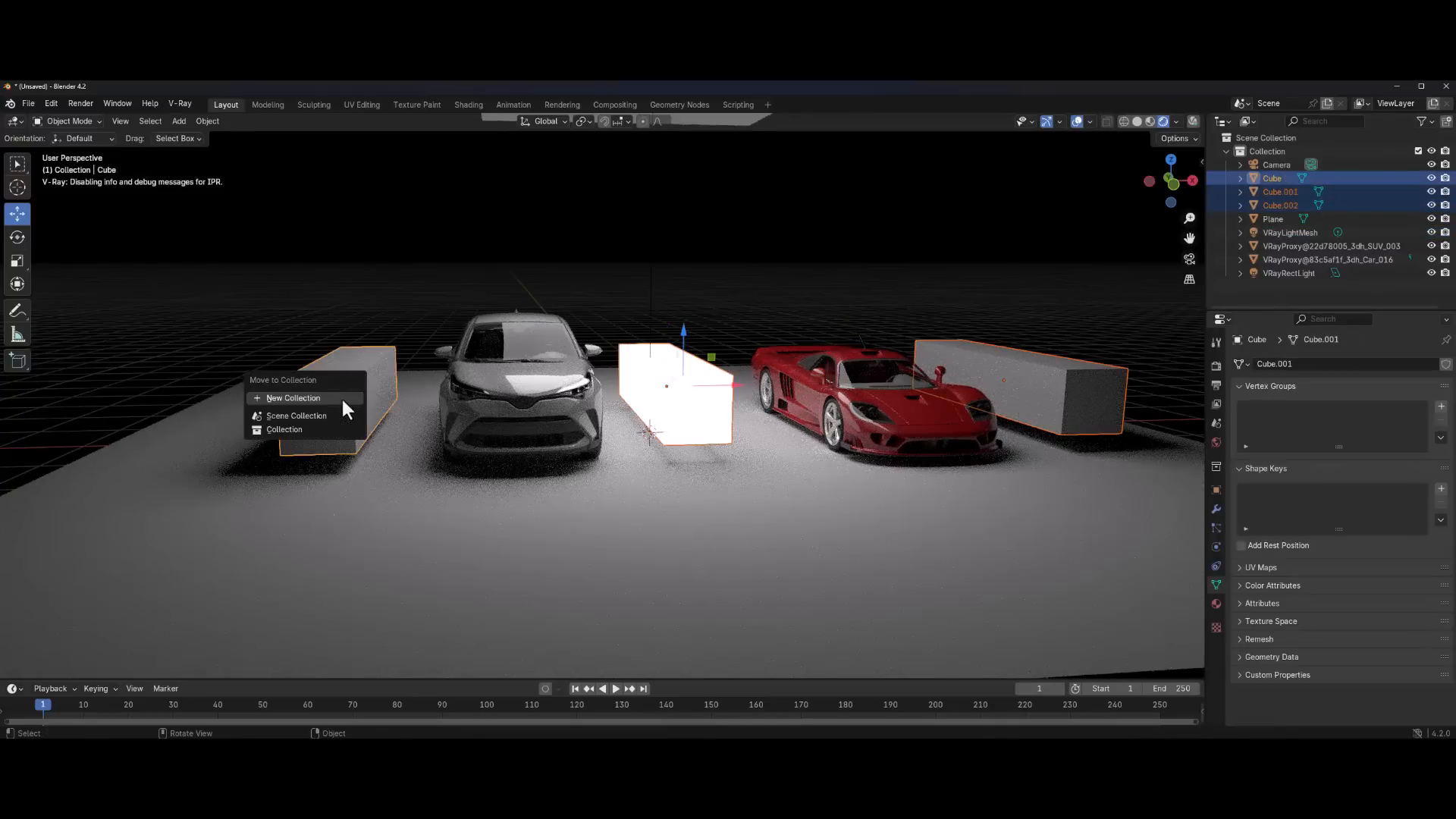
left_click(341, 398)
type("Light")
left_click(330, 417)
Select the mesh light and add the Light collection to its mesh light objects
left_click(1290, 192)
left_click(1279, 545)
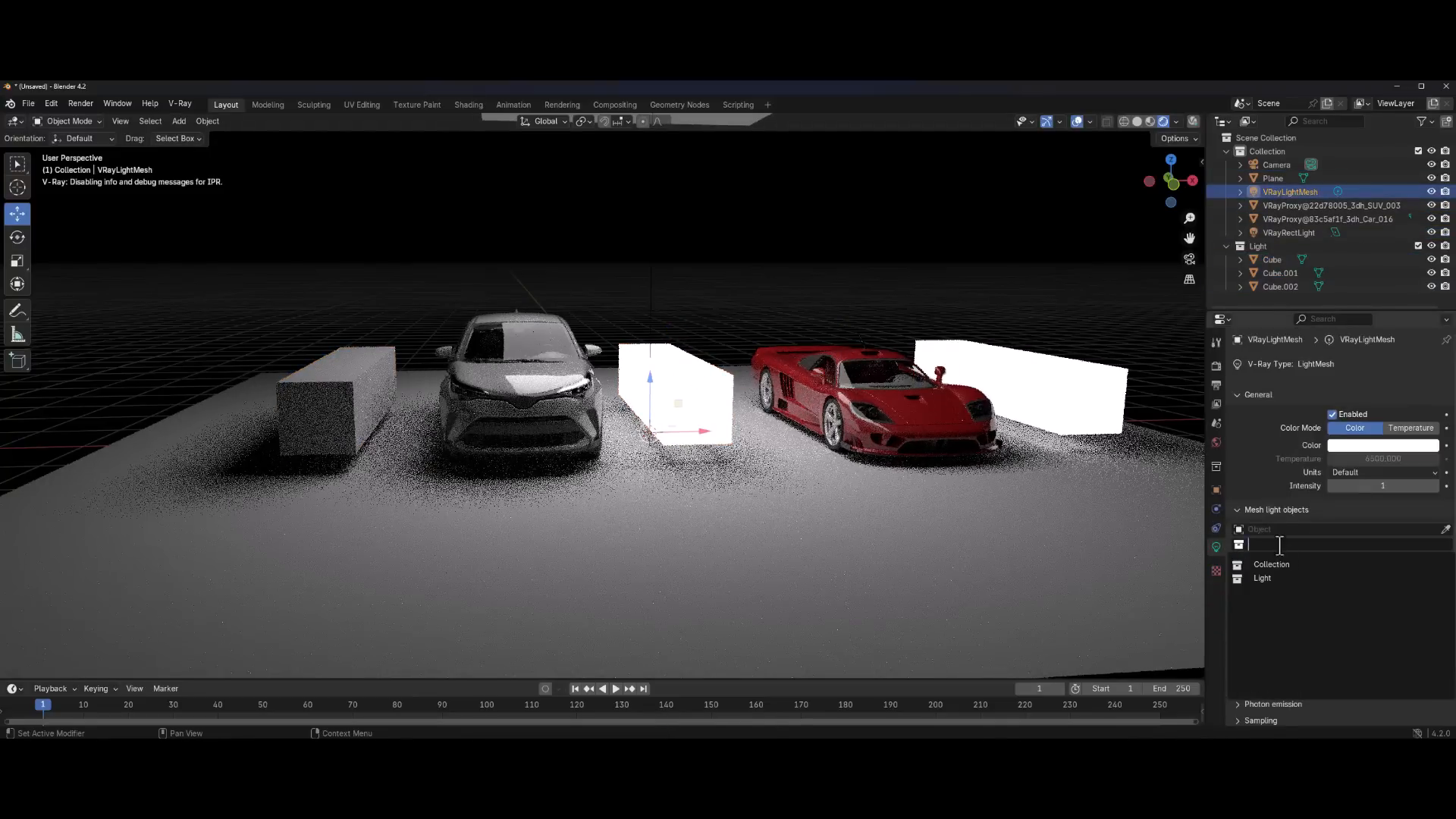
left_click(1266, 578)
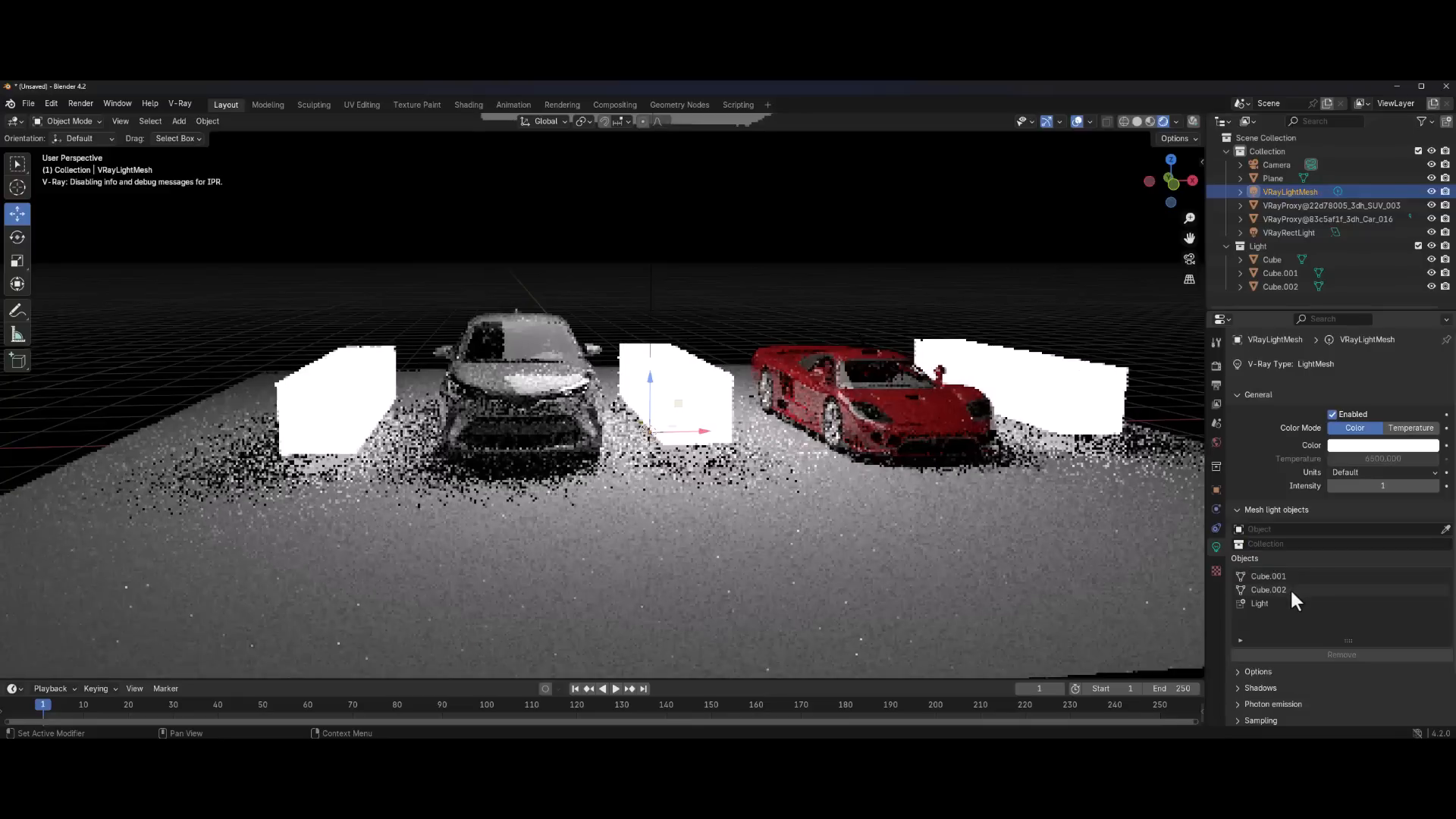
Remove Cube.002 and Cube.001 from the mesh light objects, leaving only the Light collection
left_click(1282, 590)
left_click(1336, 654)
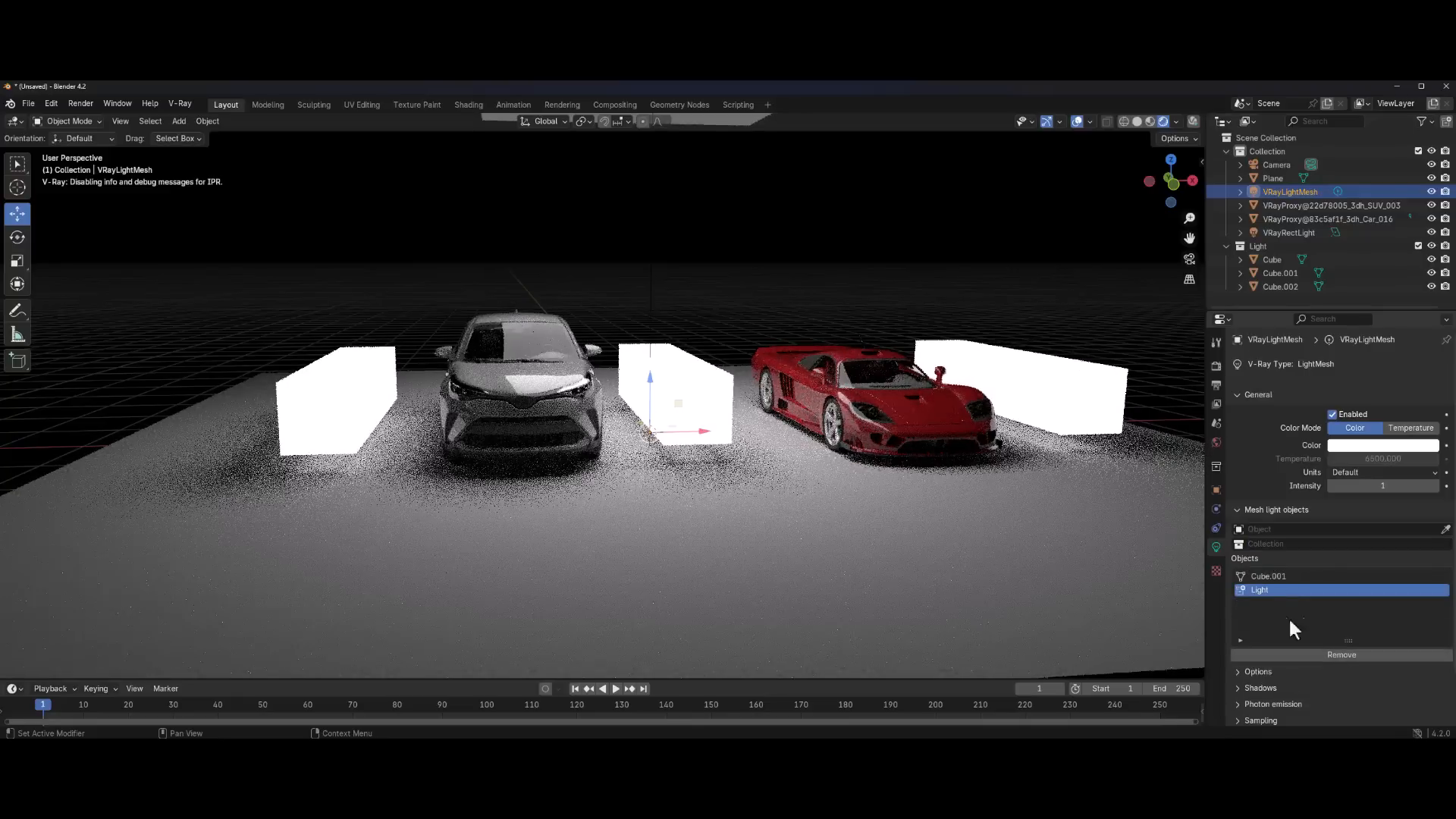
left_click(1274, 577)
left_click(1321, 656)
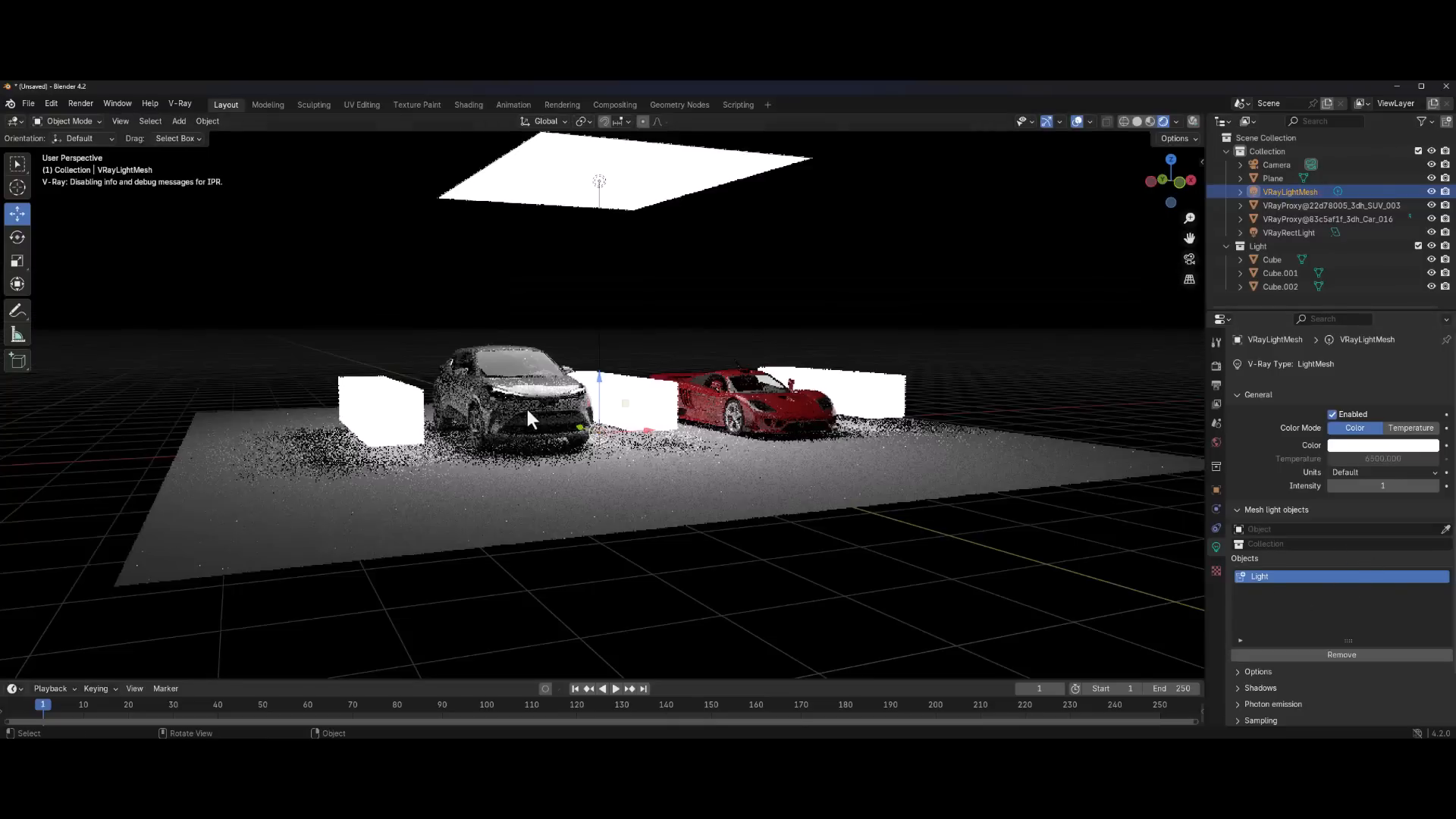
Add a V-Ray IES Light between the two cars and raise it above their roofs
scroll(526, 408, "up", 2)
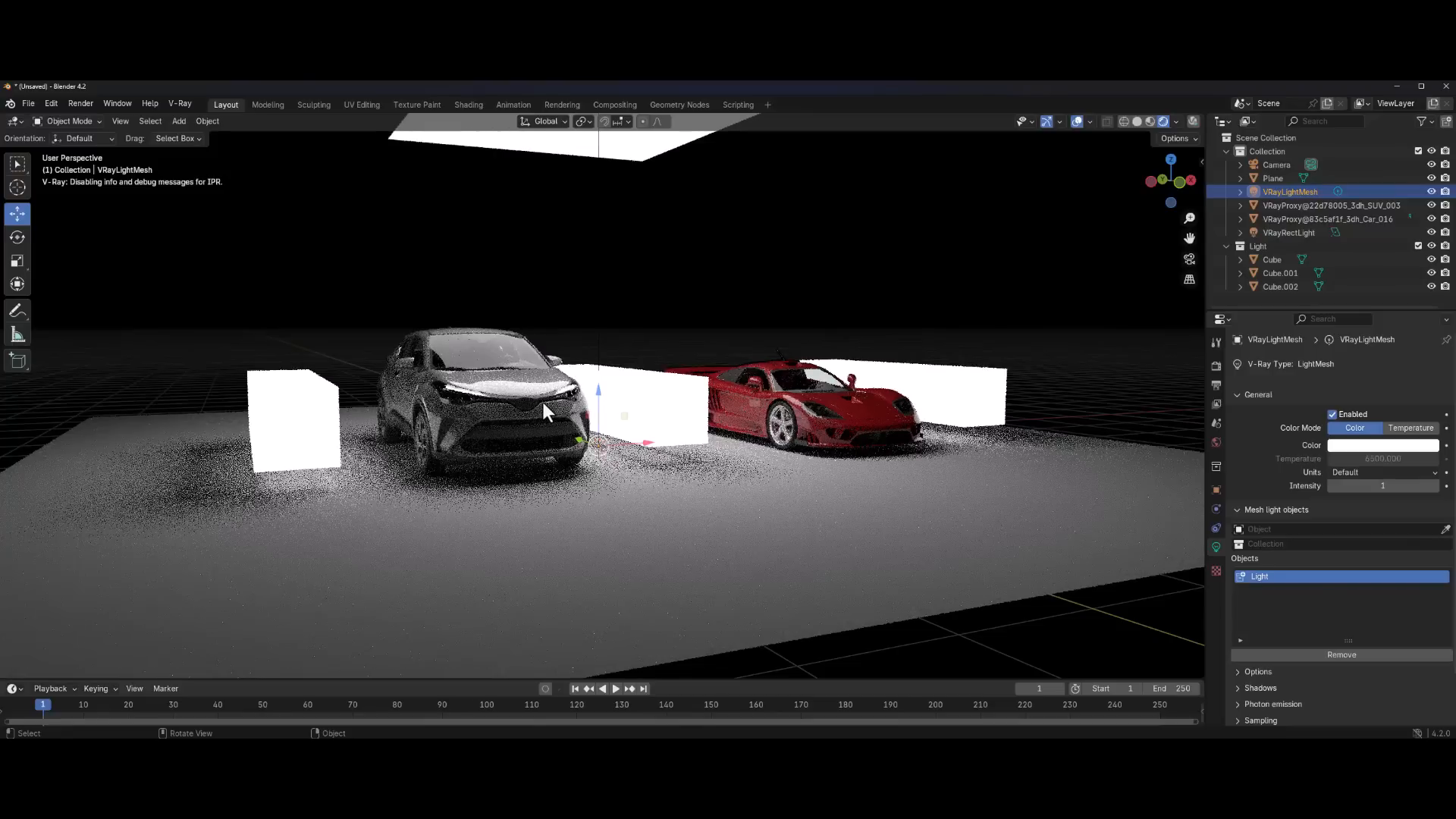
scroll(543, 406, "up", 2)
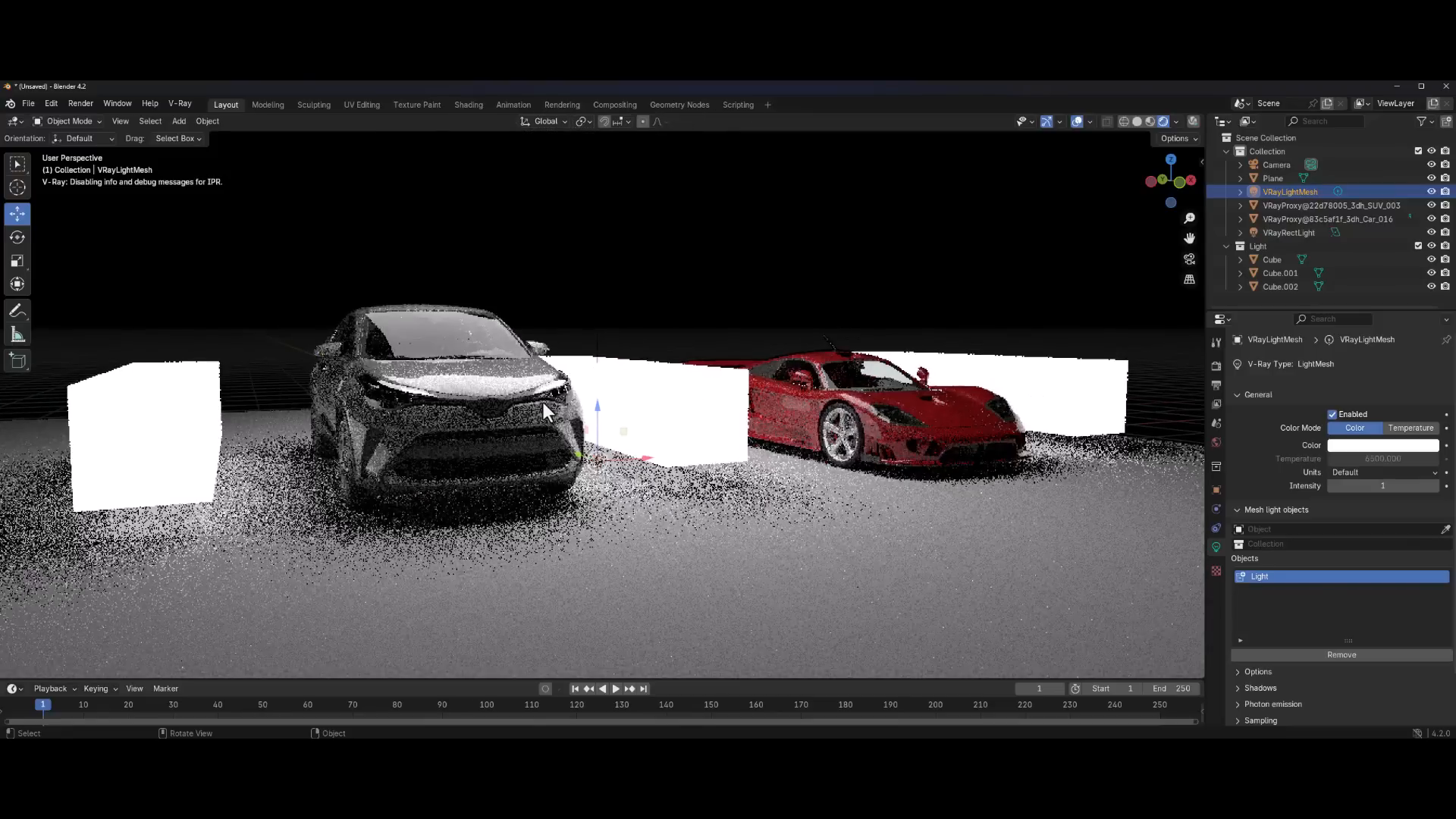
key("shift+a")
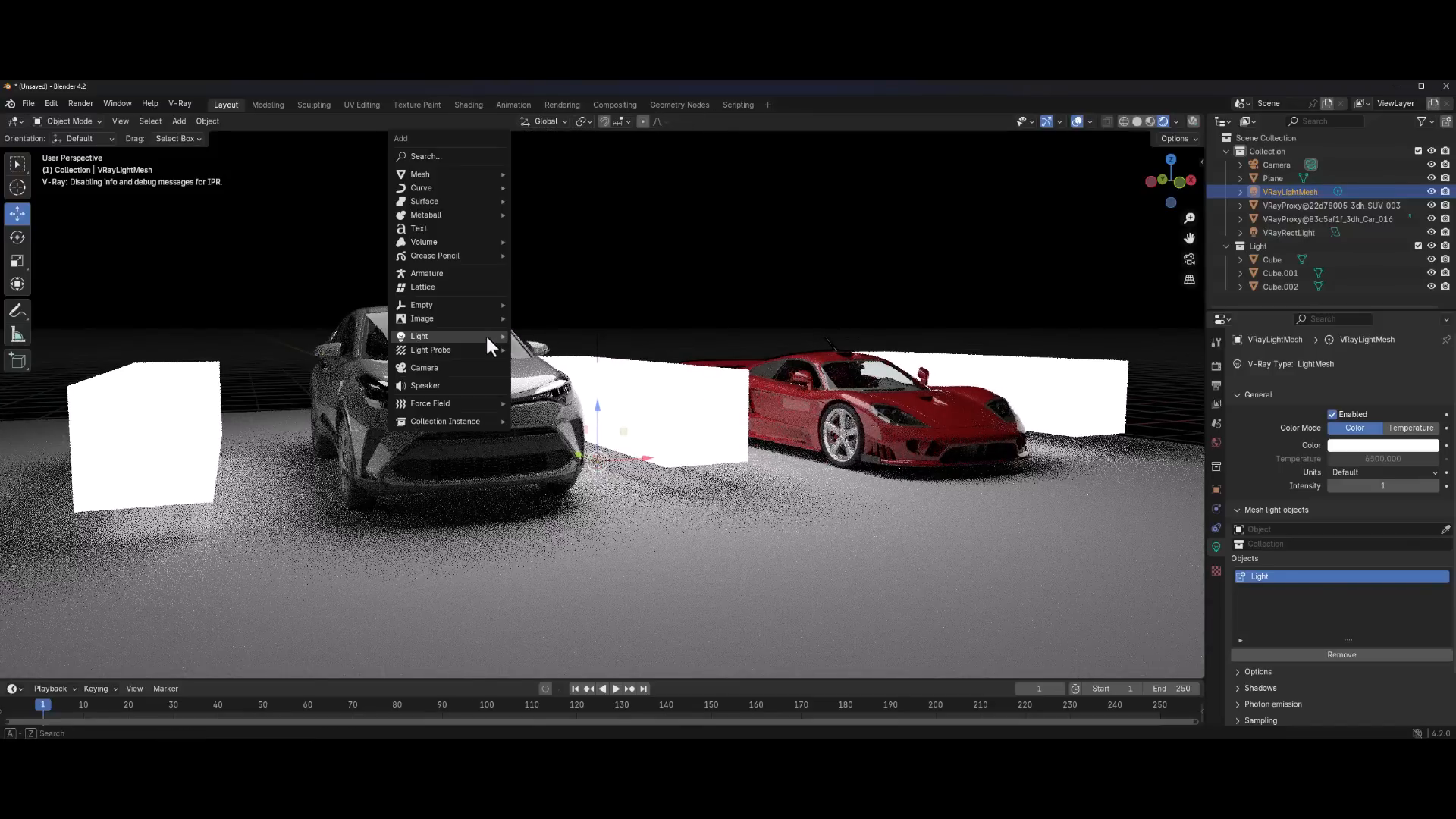
mouse_move(486, 335)
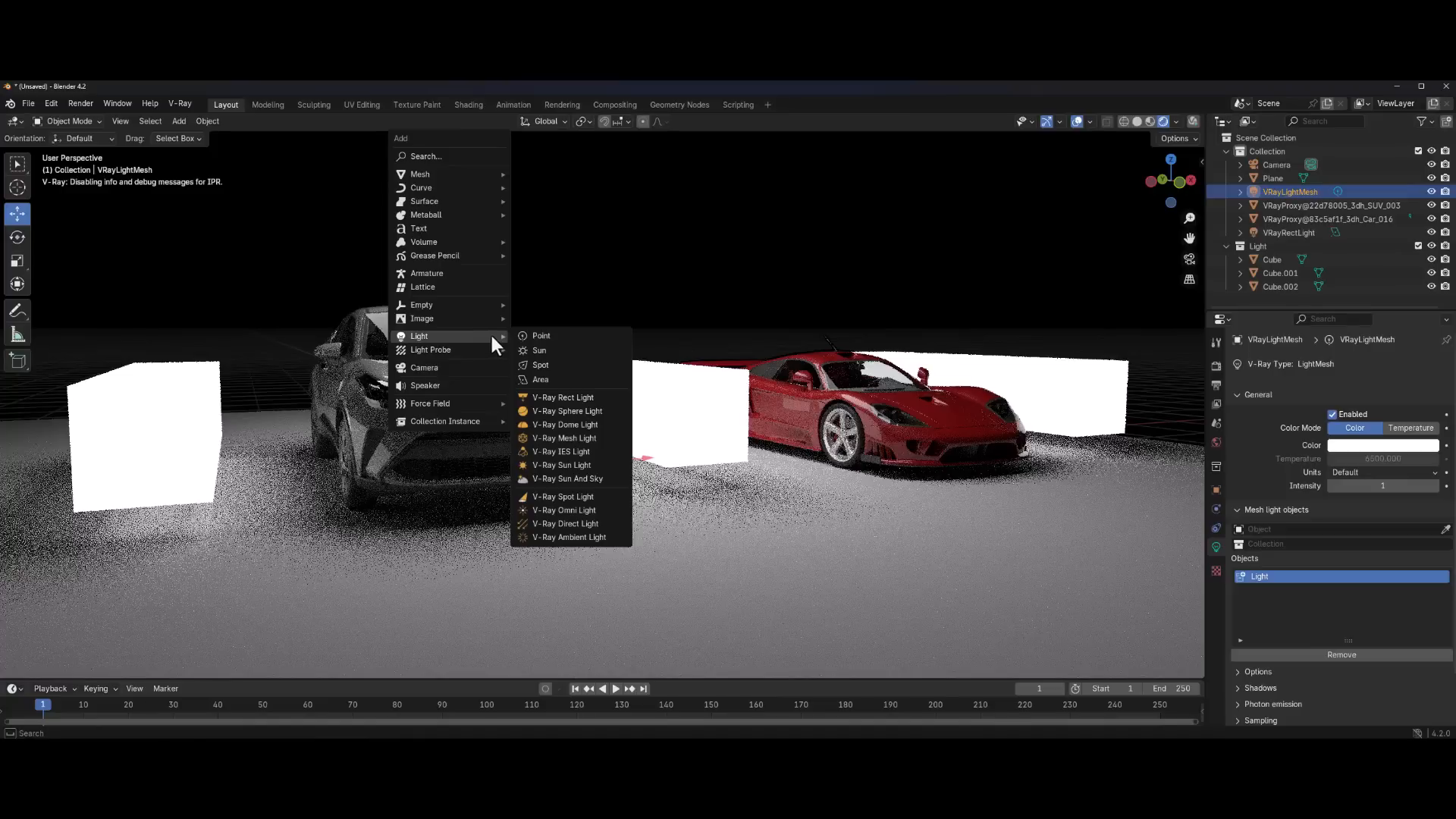
left_click(577, 455)
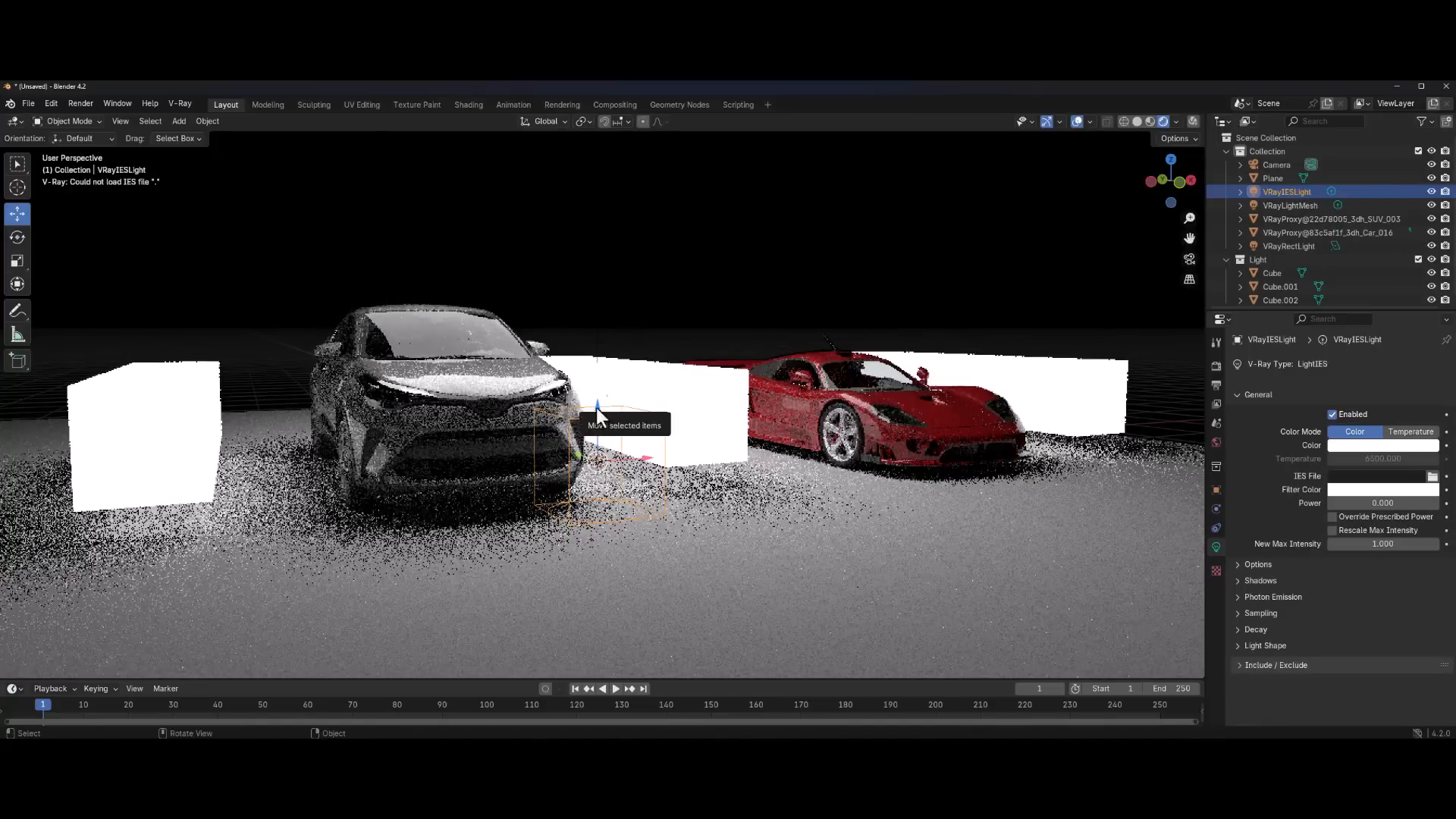
left_click_drag(596, 407, 580, 220)
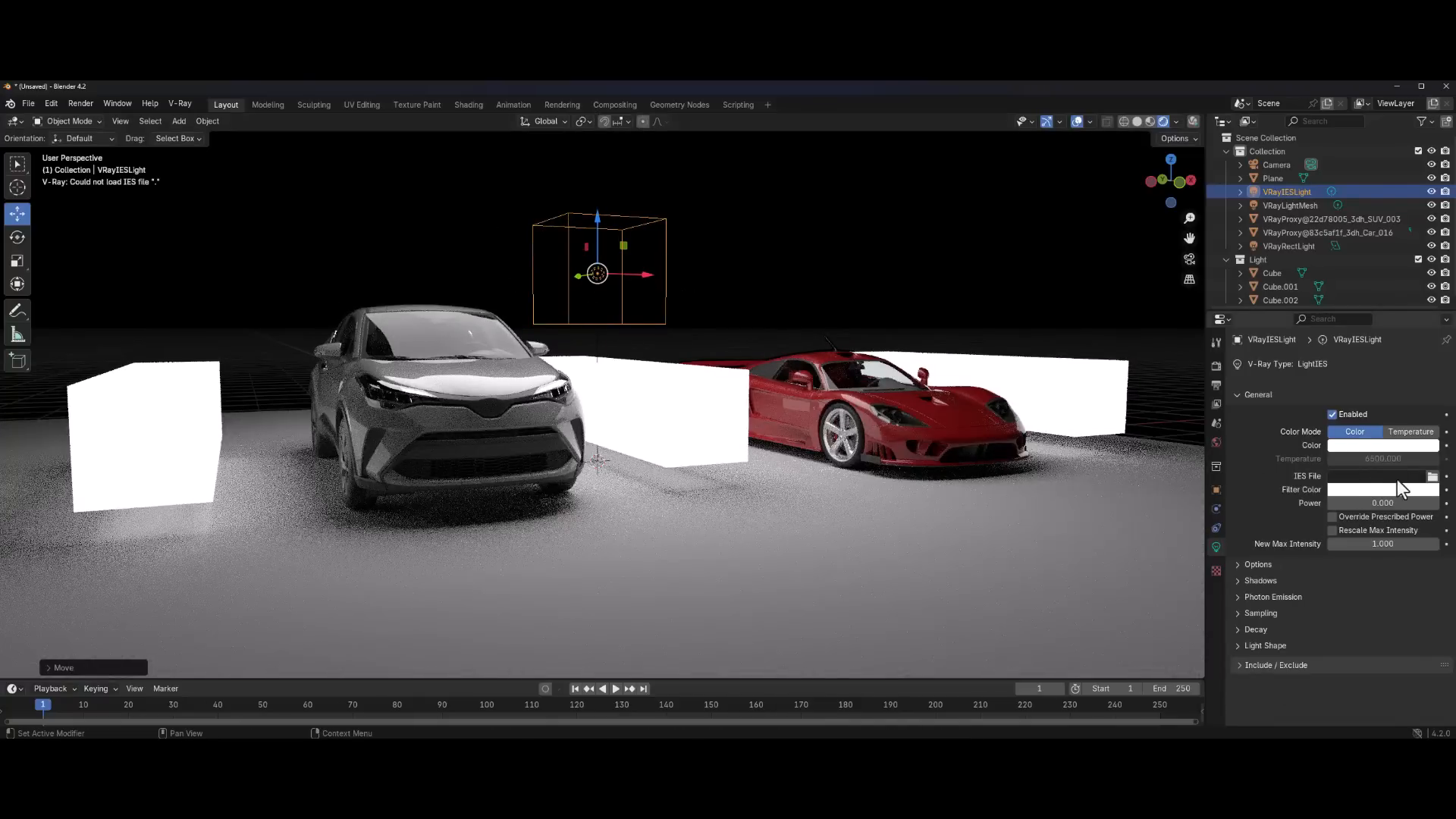
Delete the IES light from the scene
key("Delete")
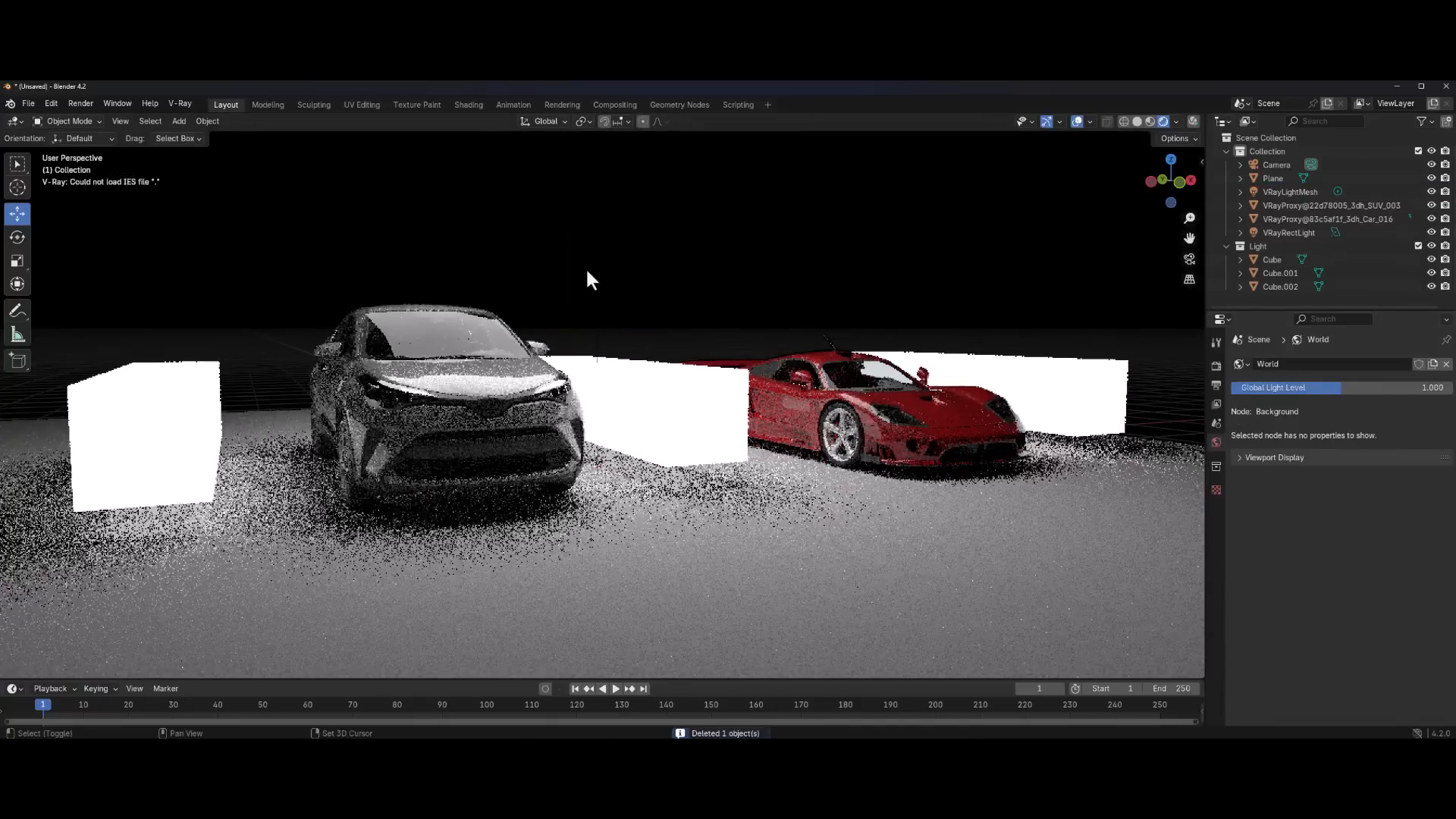
key("shift+a")
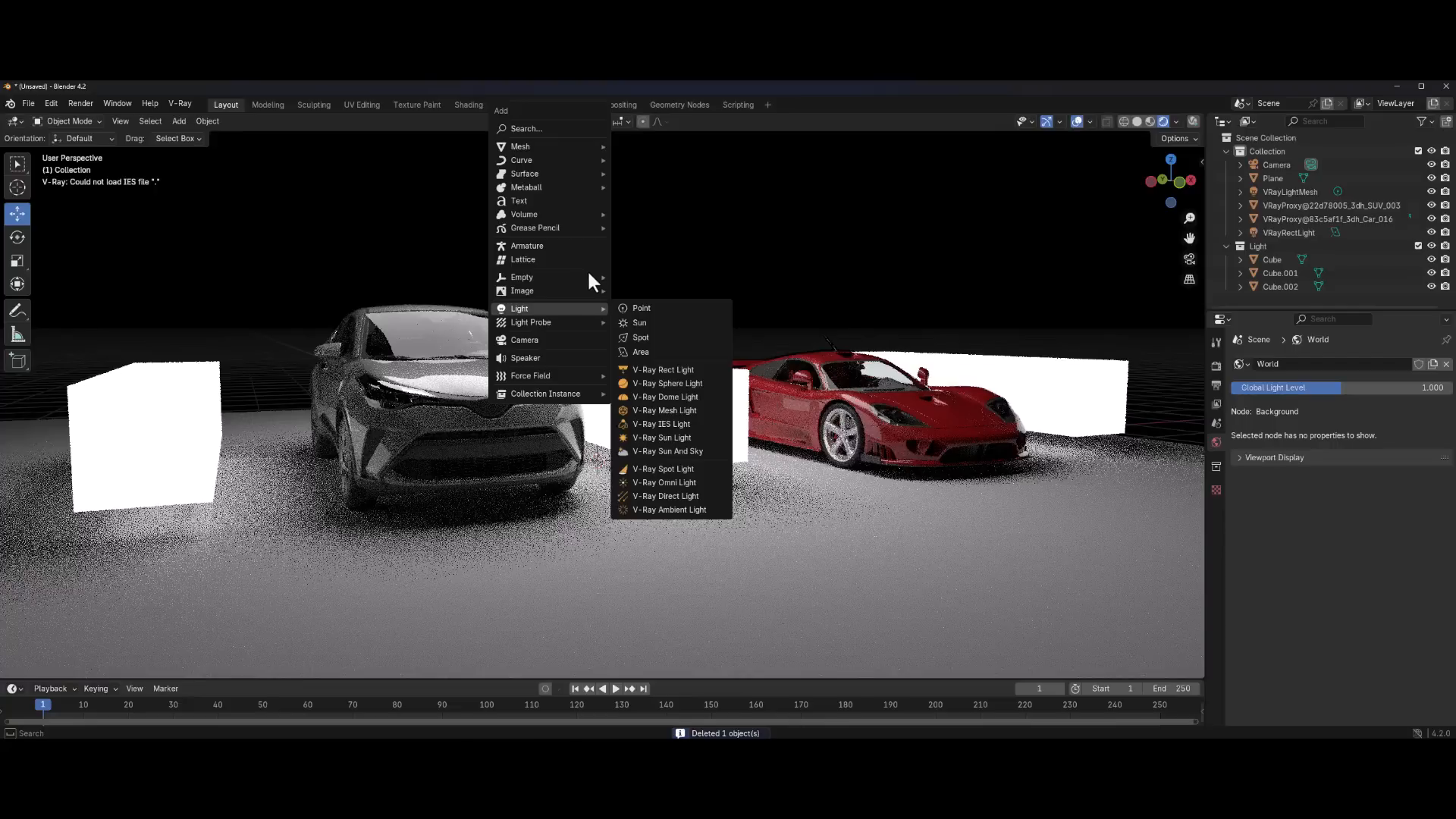
key("Escape")
key("Escape")
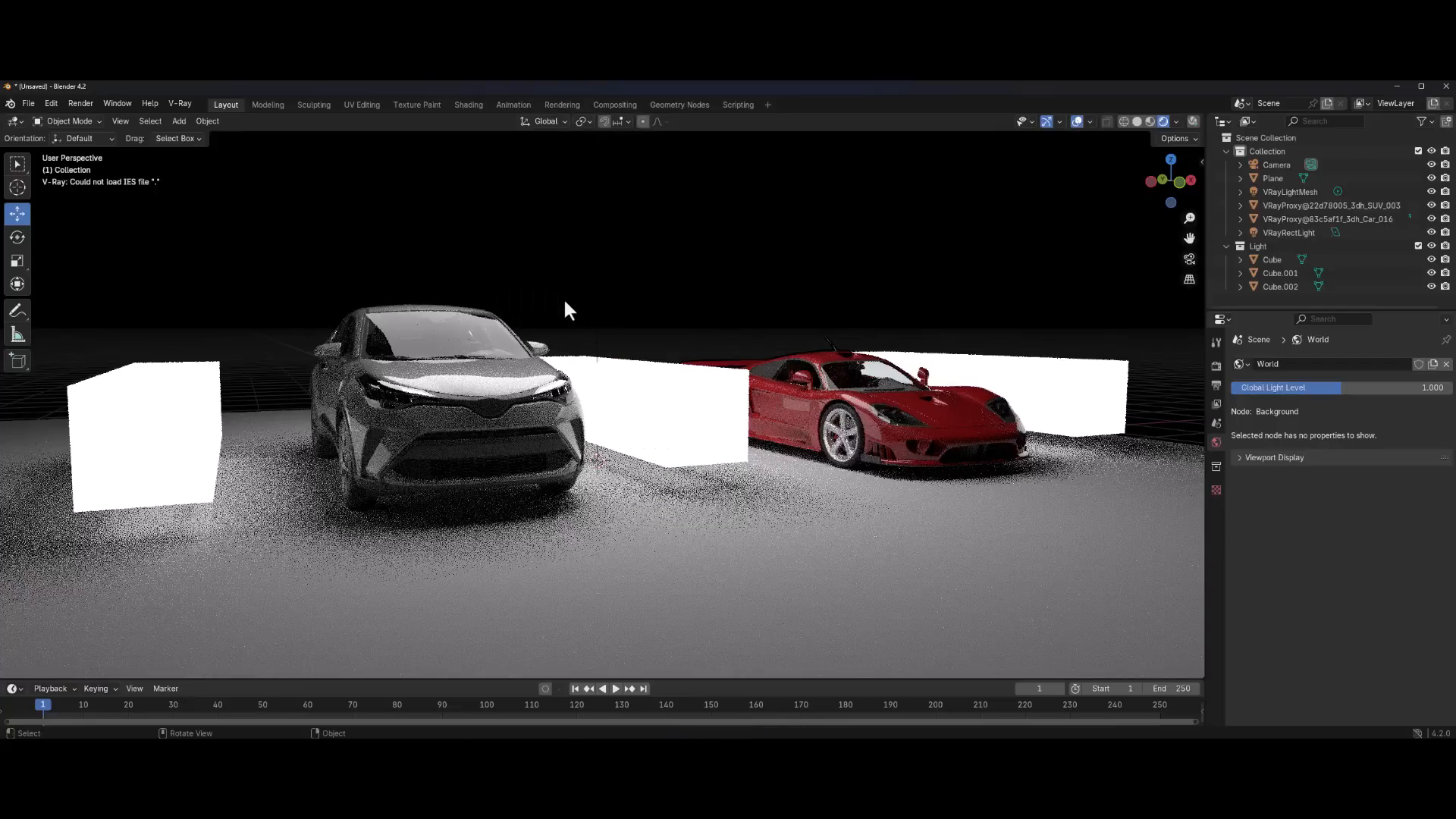
Add a V-Ray Sun And Sky setup to the car scene
key("shift+a")
mouse_move(565, 304)
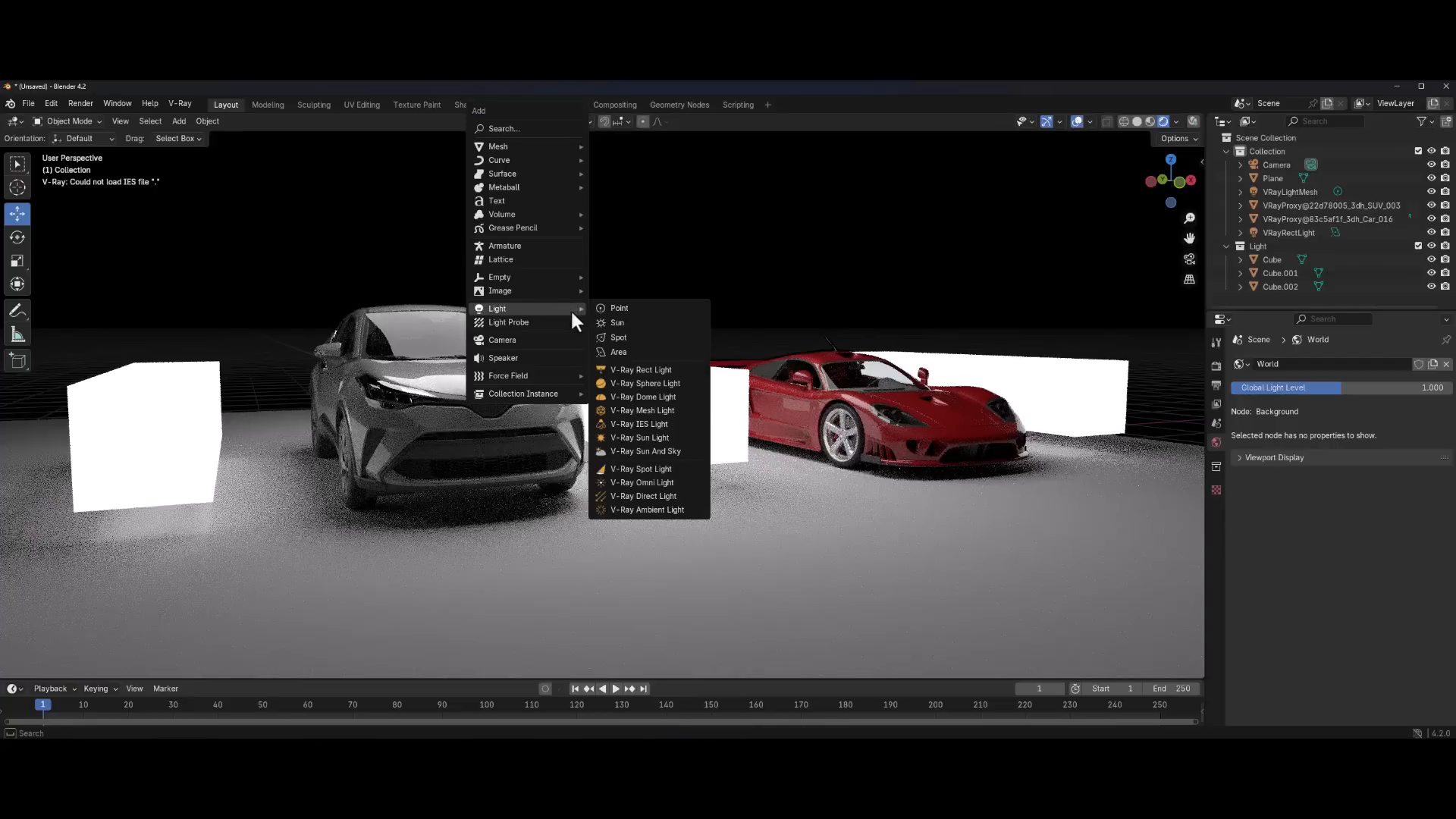
left_click(653, 453)
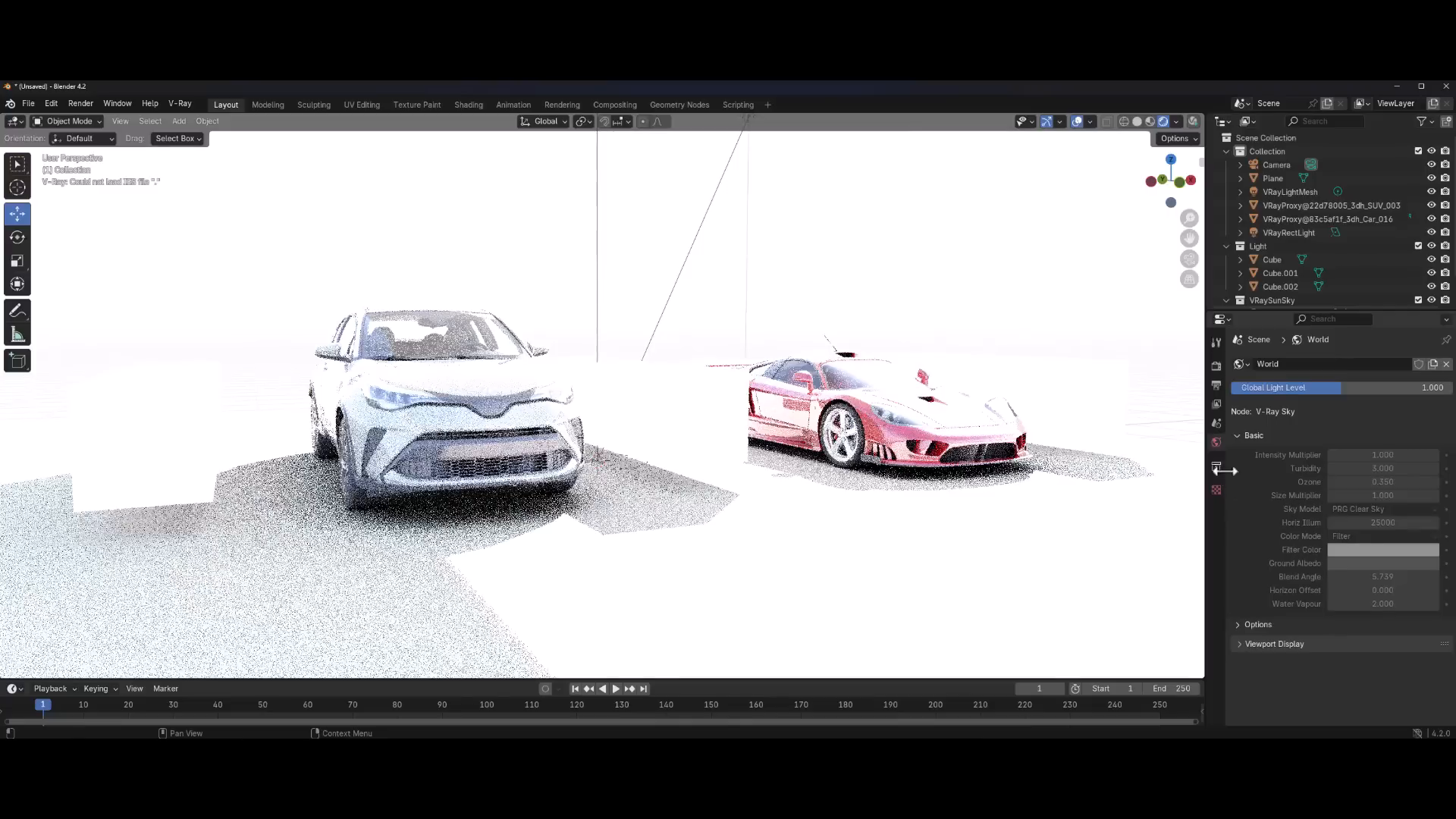
Select VRaySunLight in the VRaySunSky collection and enable its clouds
scroll(801, 385, "down", 5)
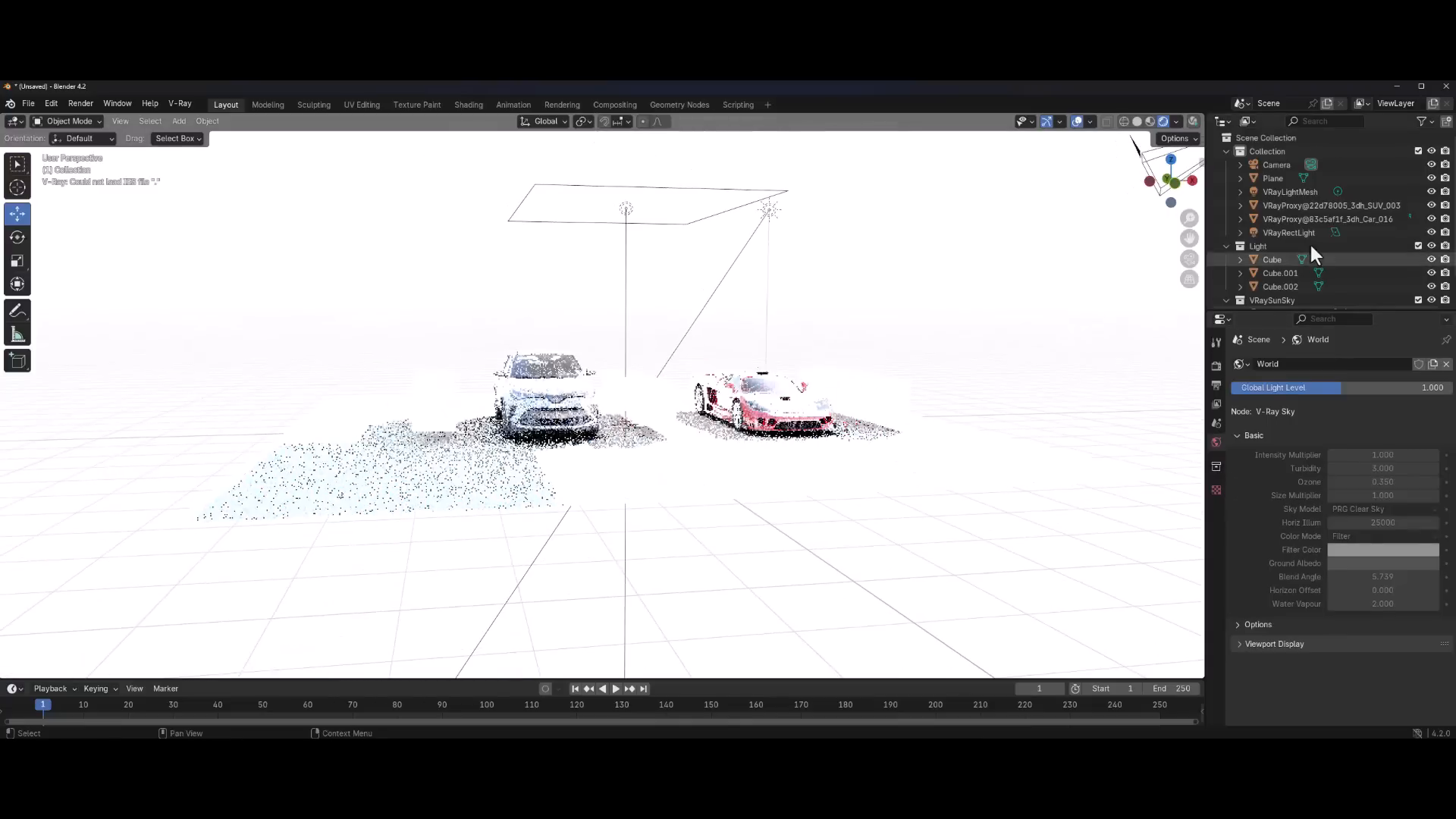
scroll(1310, 244, "down", 2)
left_click(1285, 284)
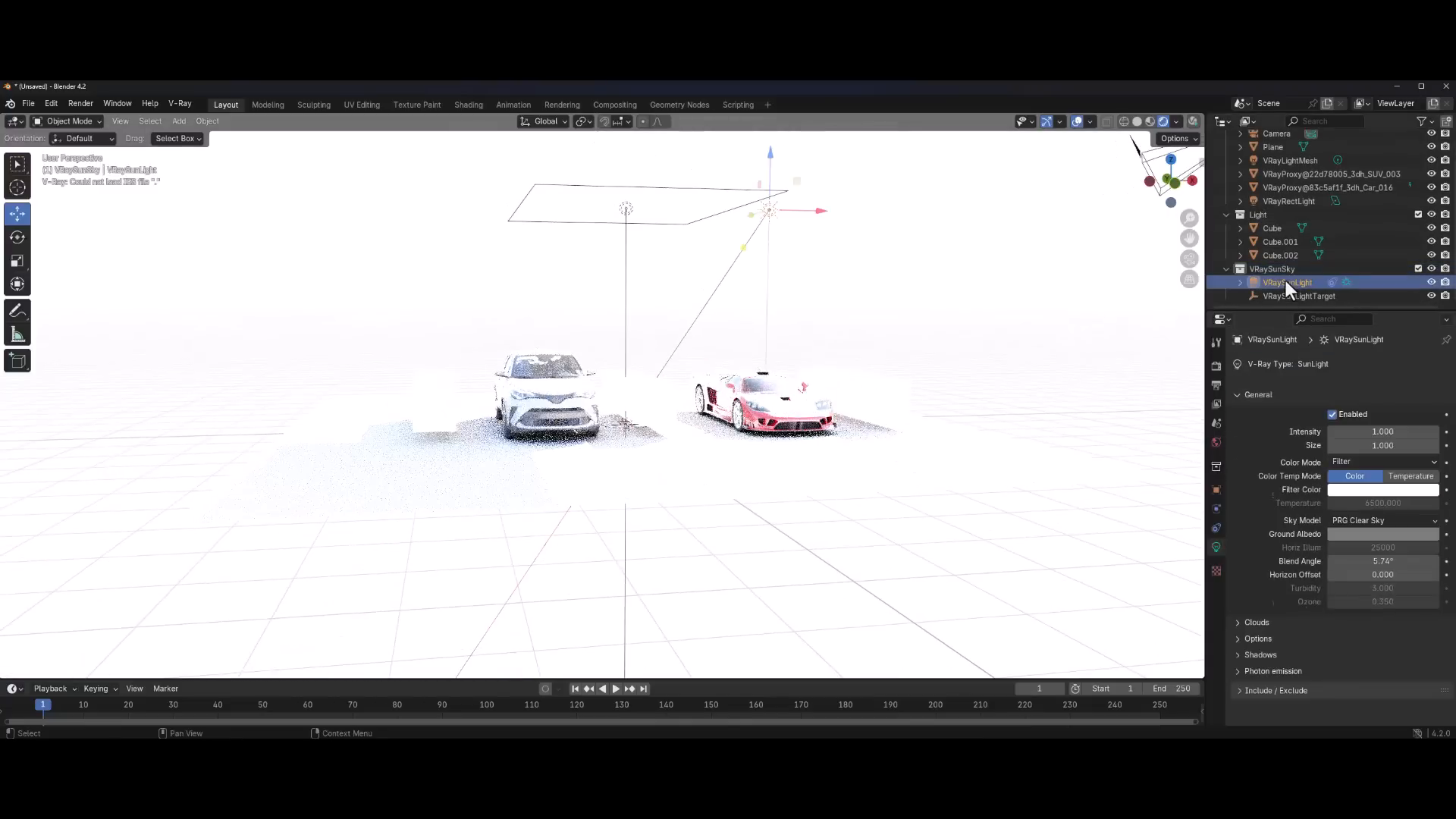
left_click(1262, 620)
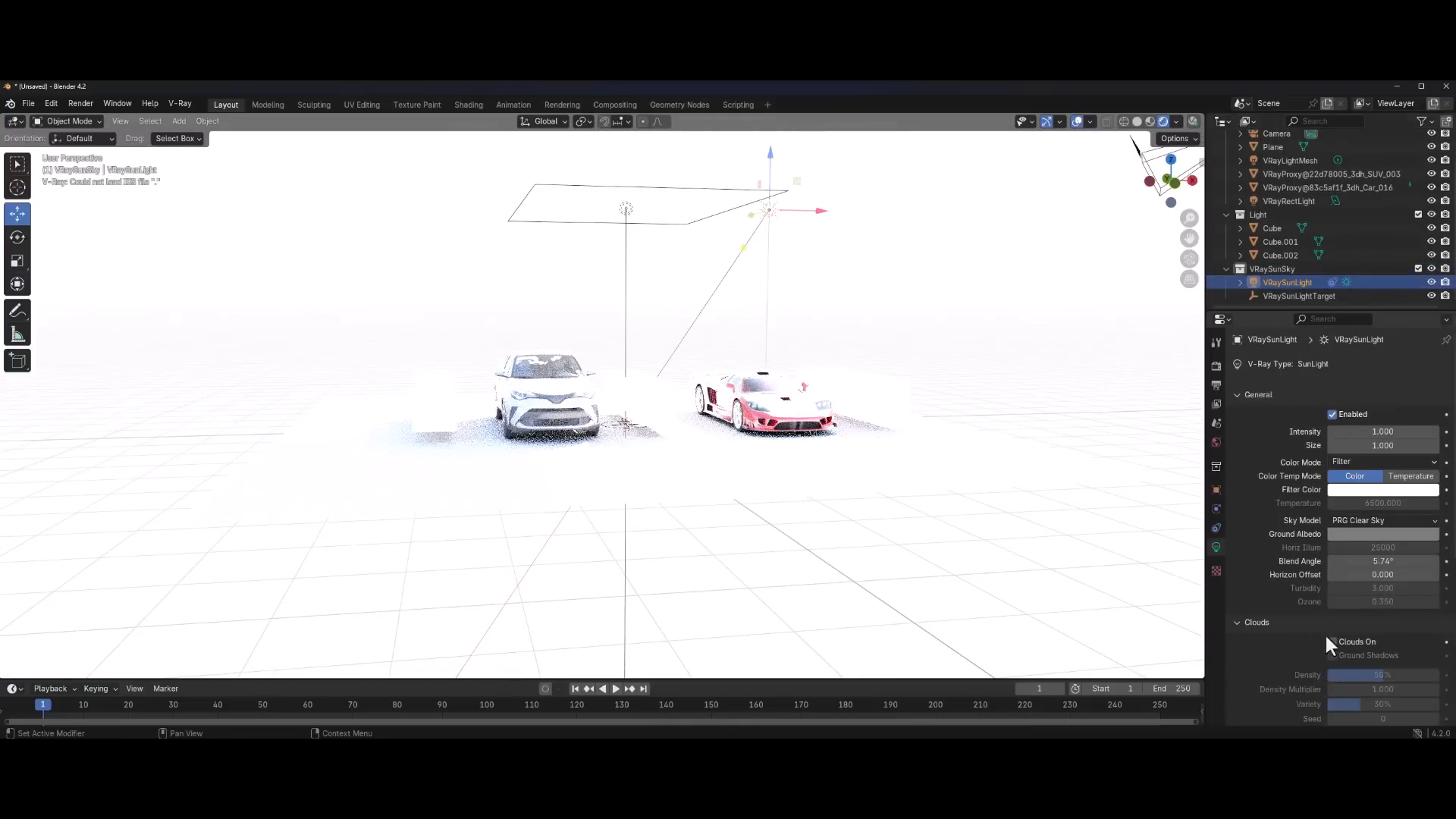
left_click(1333, 643)
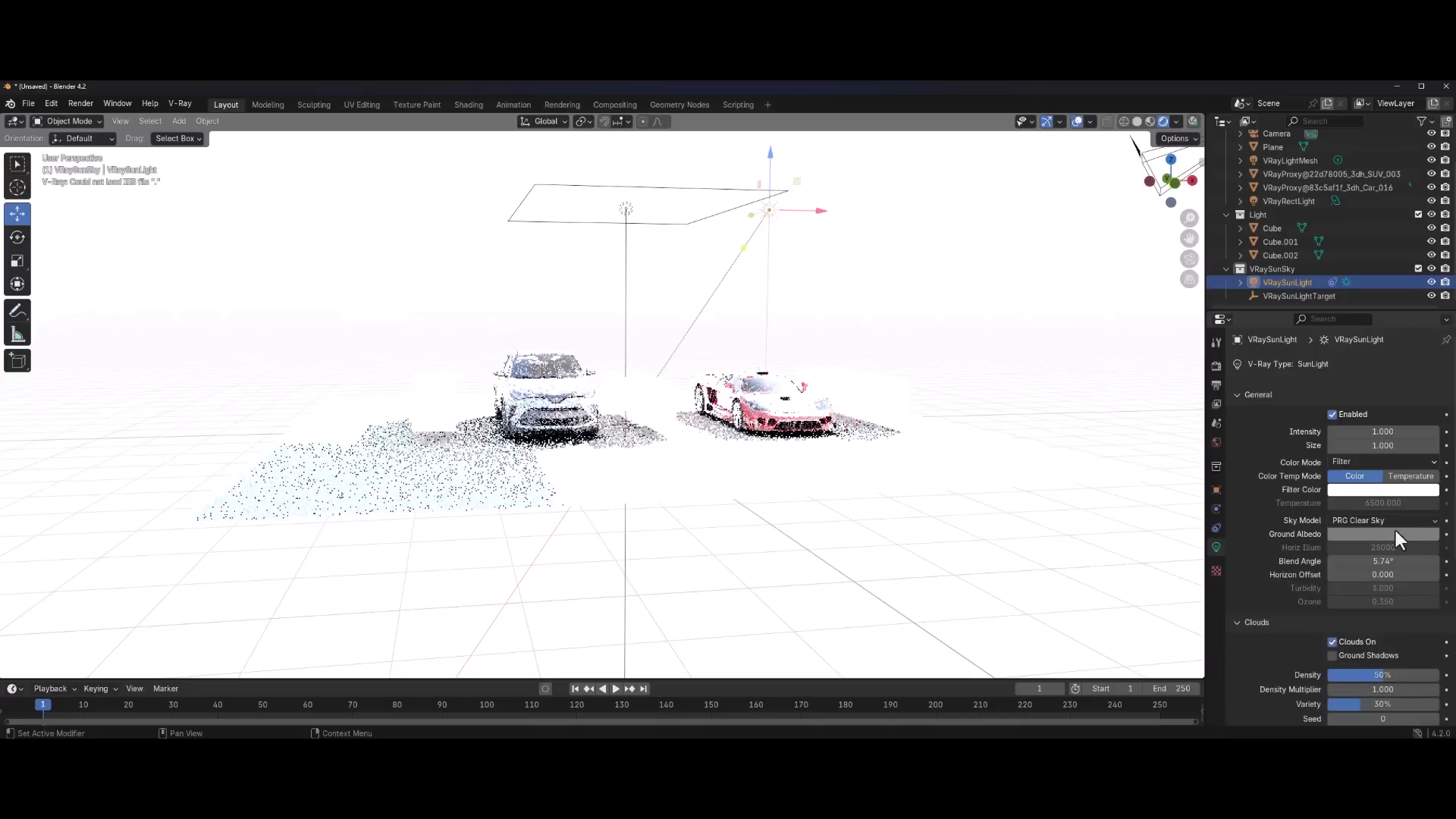
Set the sun light's intensity to 0.1 and its cloud density to 5%
left_click(1382, 431)
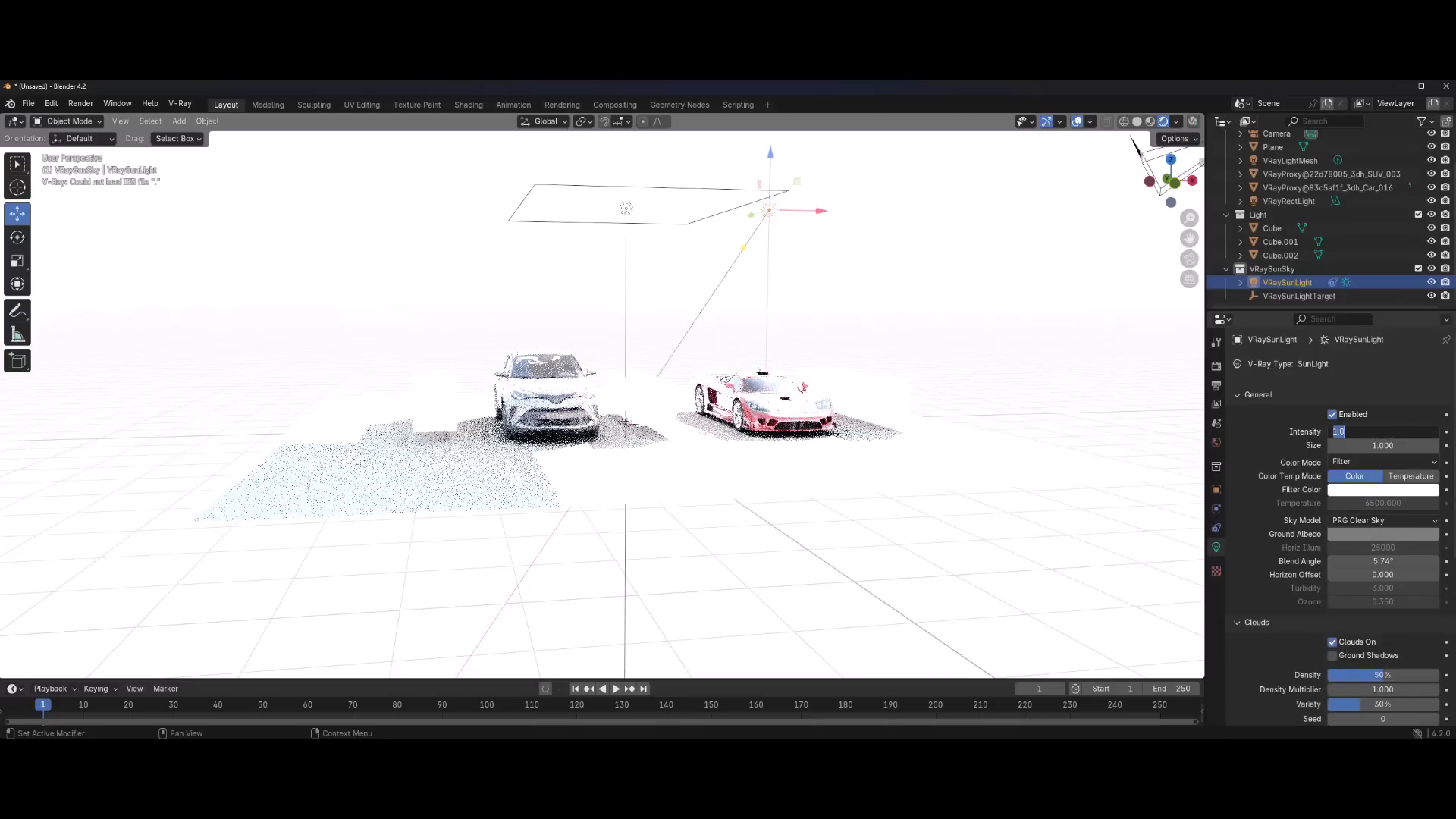
type("0.1")
key("Return")
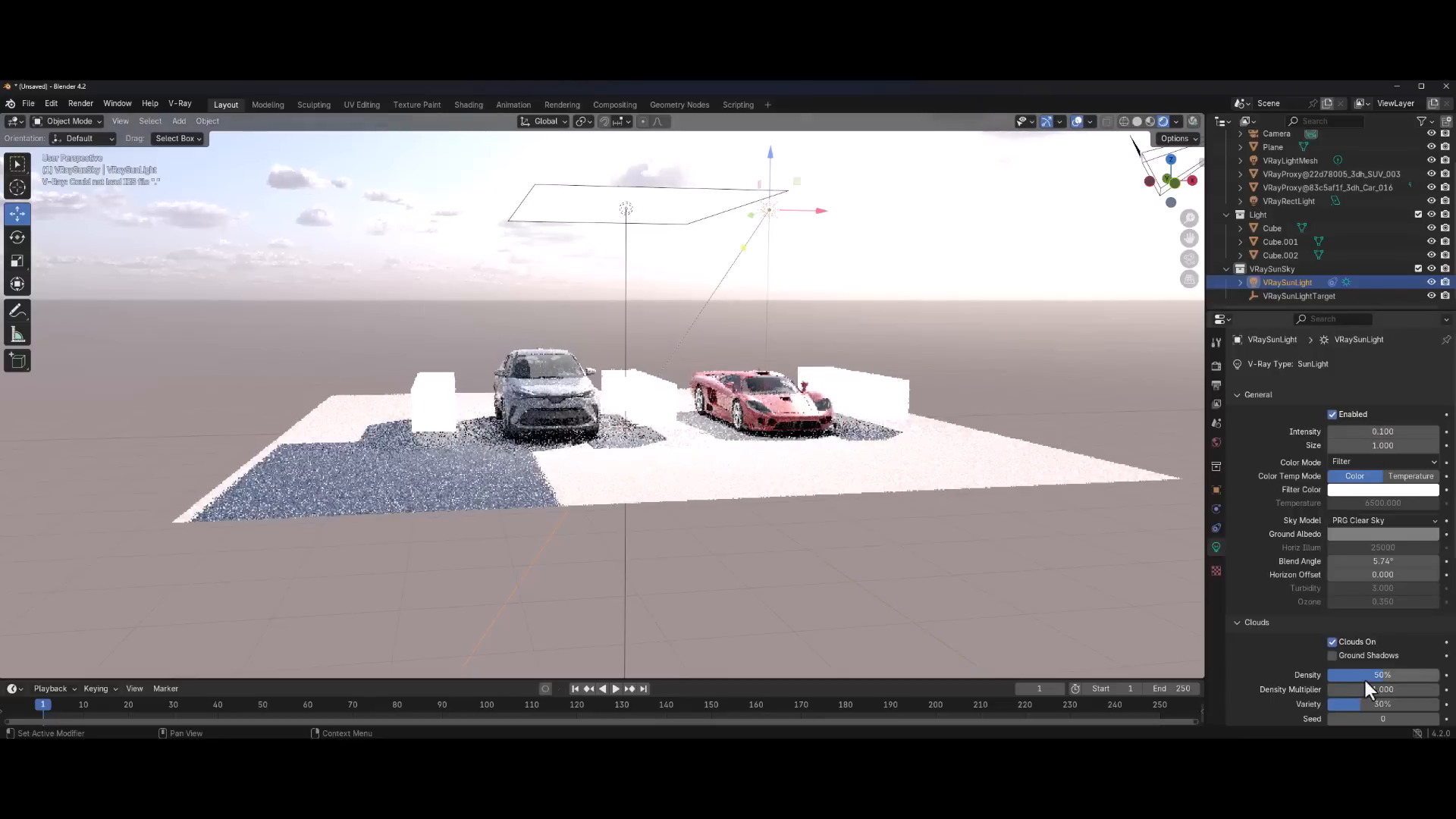
left_click_drag(1366, 674, 1332, 675)
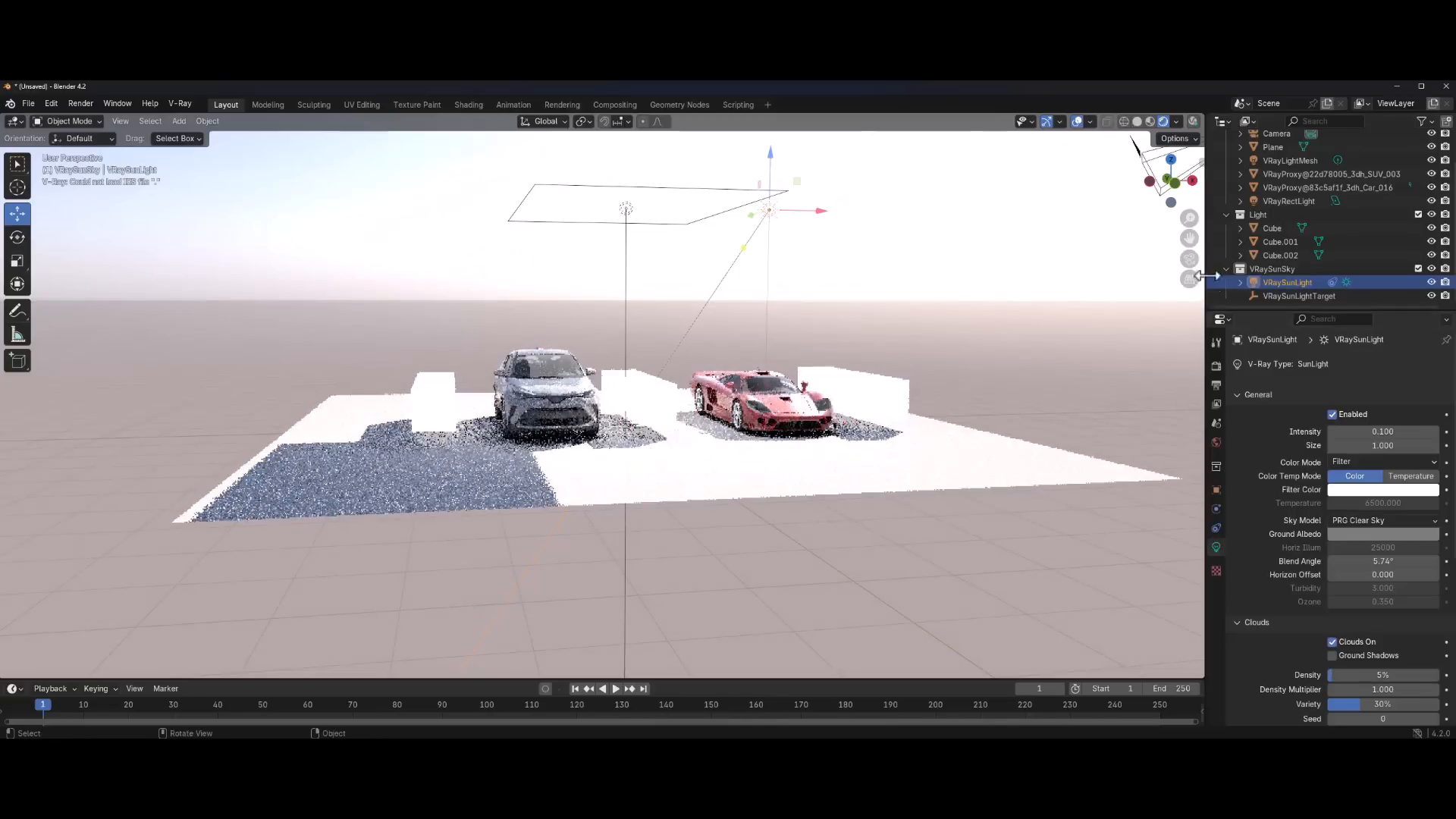
Delete the VRaySunSky collection along with the sun light and its target
left_click(1252, 268)
key("Delete")
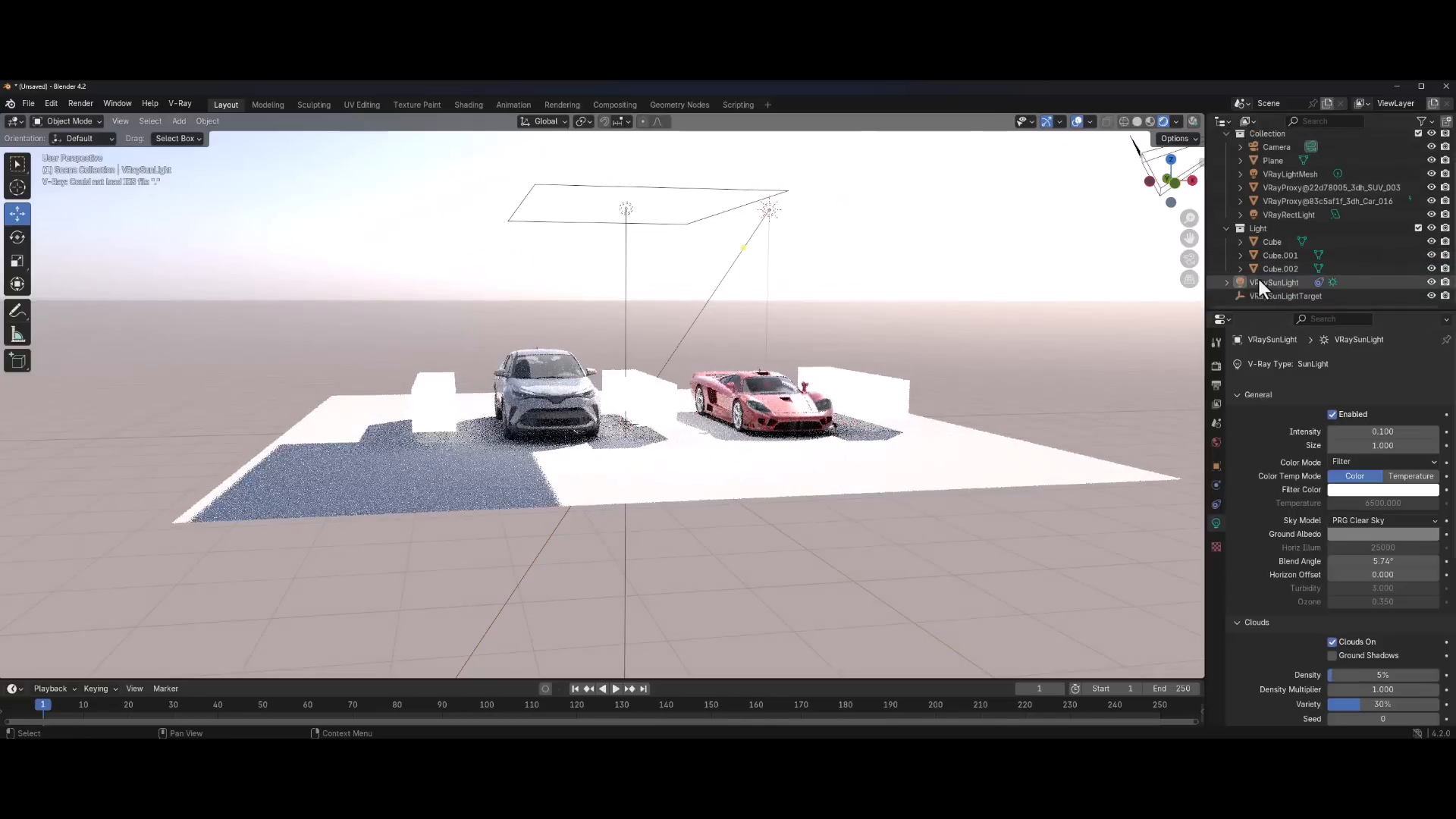
left_click(1260, 284)
key("Delete")
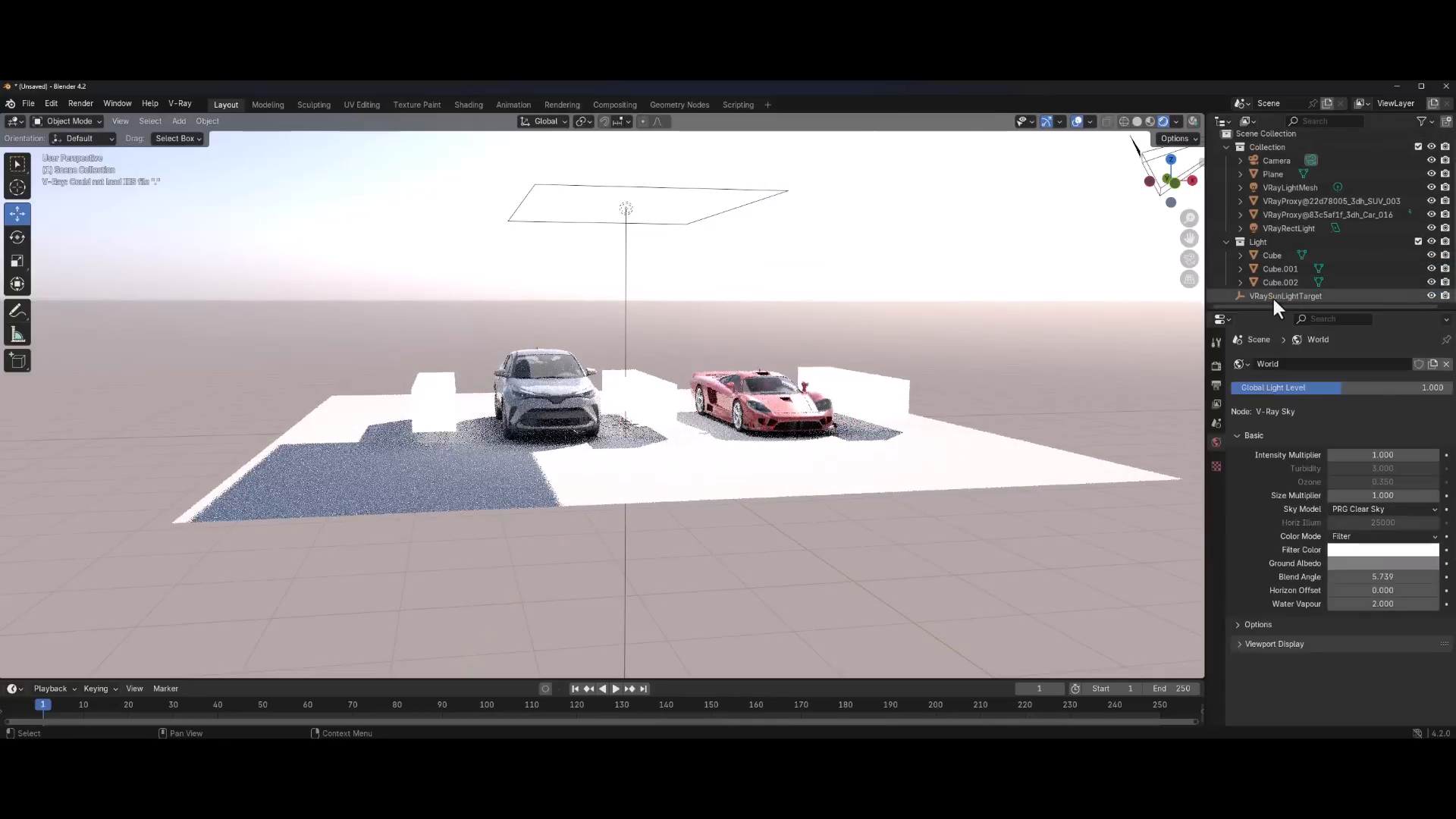
left_click(1272, 298)
key("Delete")
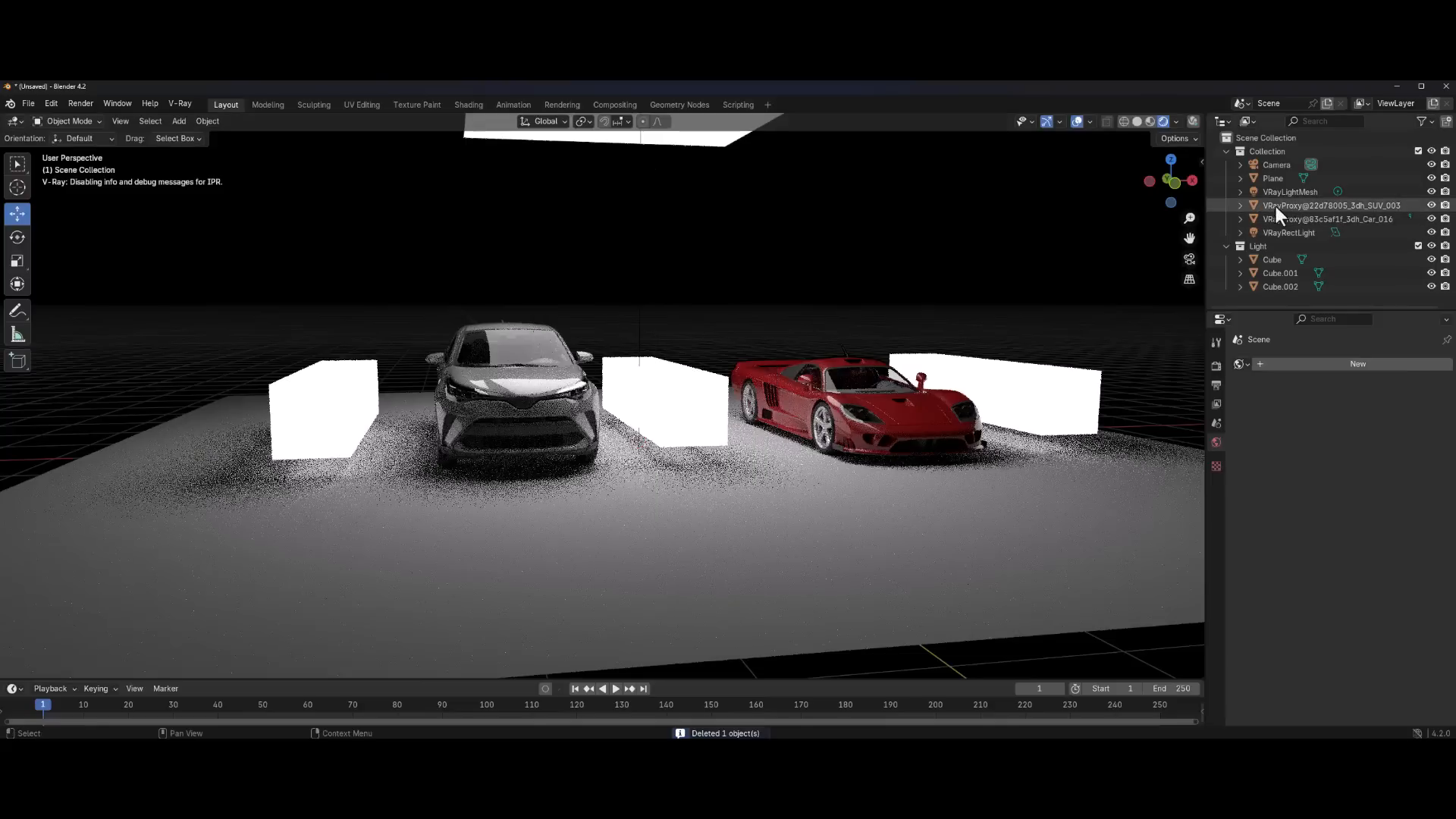
Delete the V-Ray mesh light and the boxes beside the cars
left_click(1281, 196)
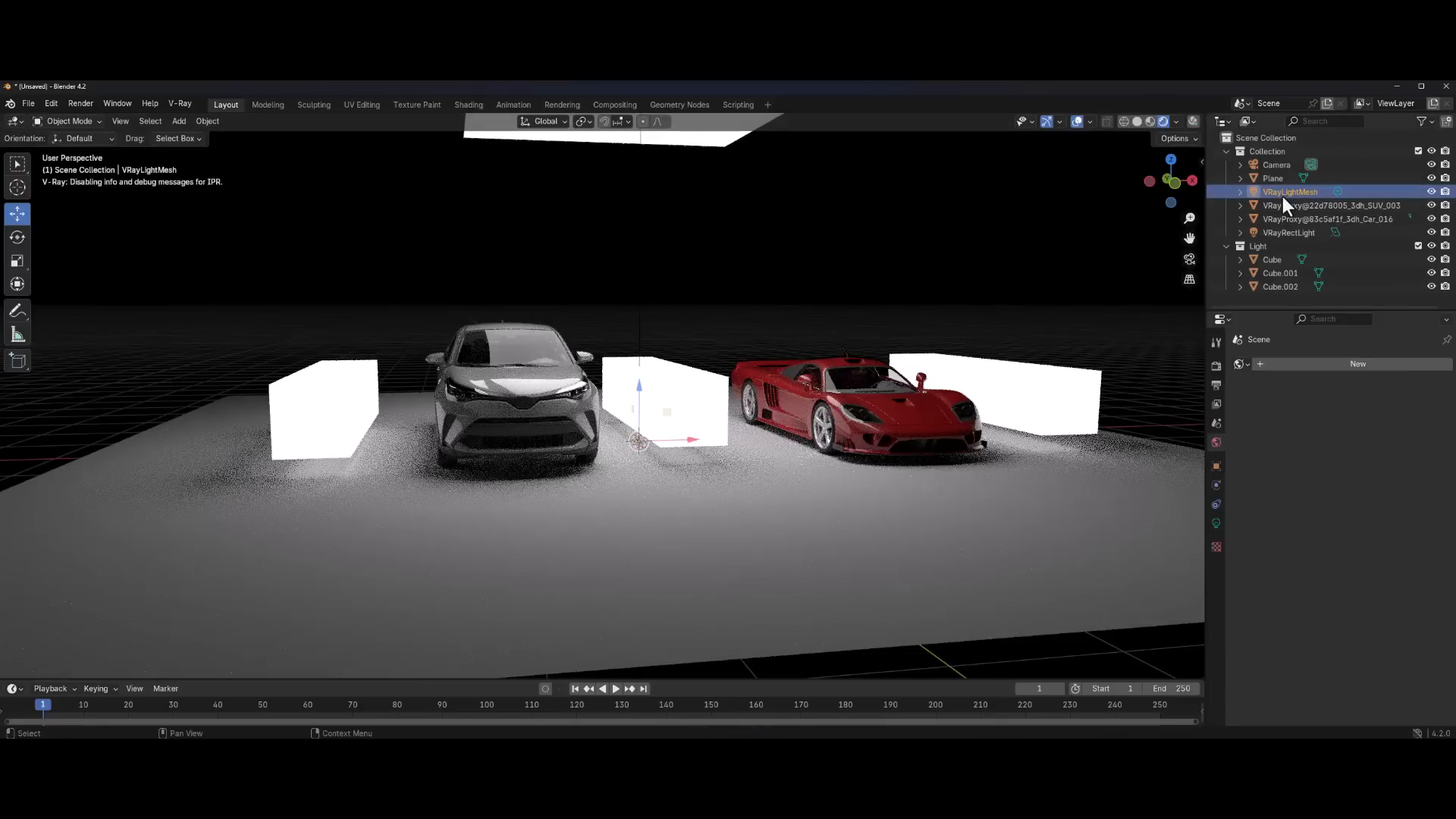
key("Delete")
left_click(698, 396)
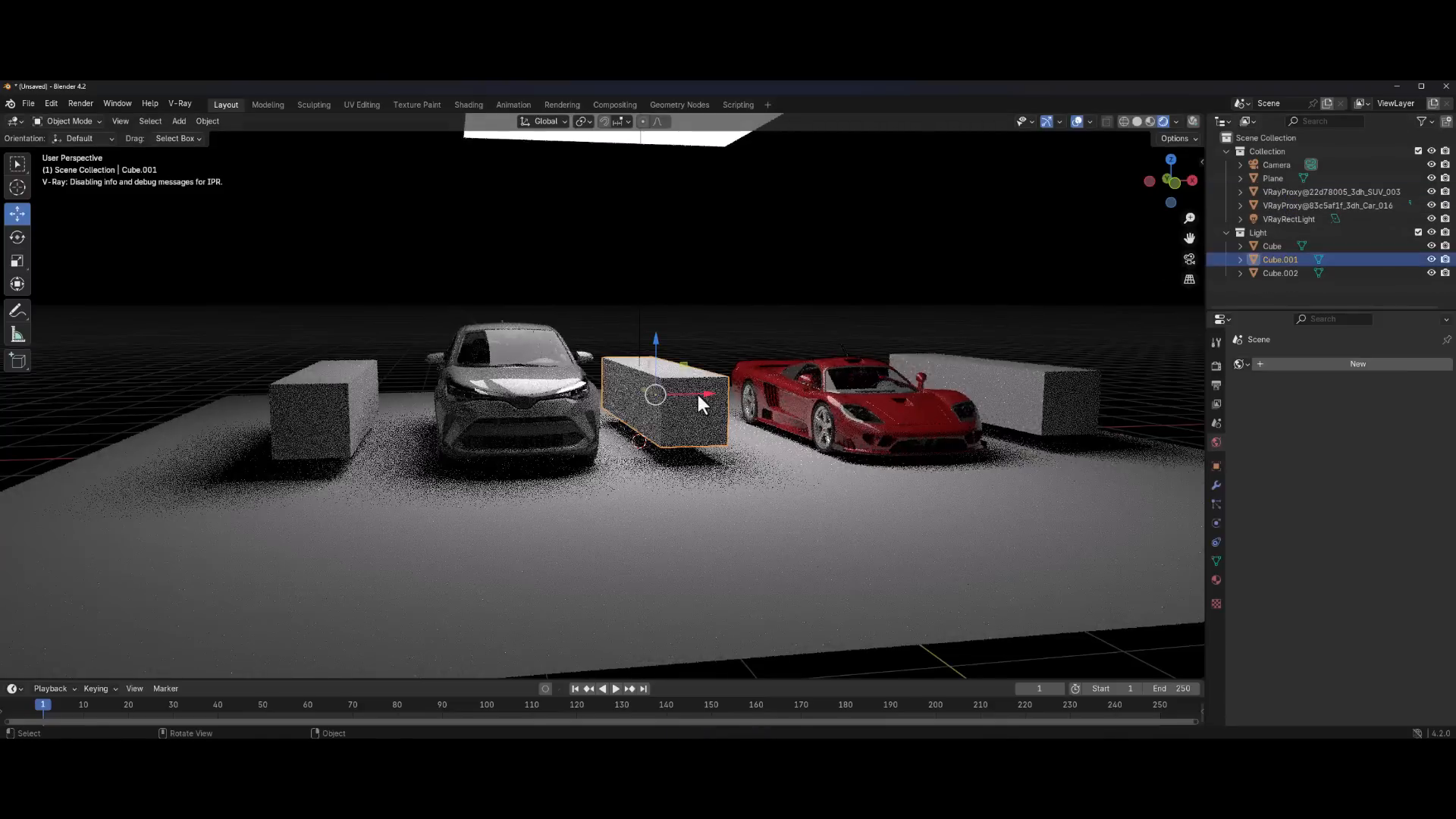
key("x")
left_click(712, 402)
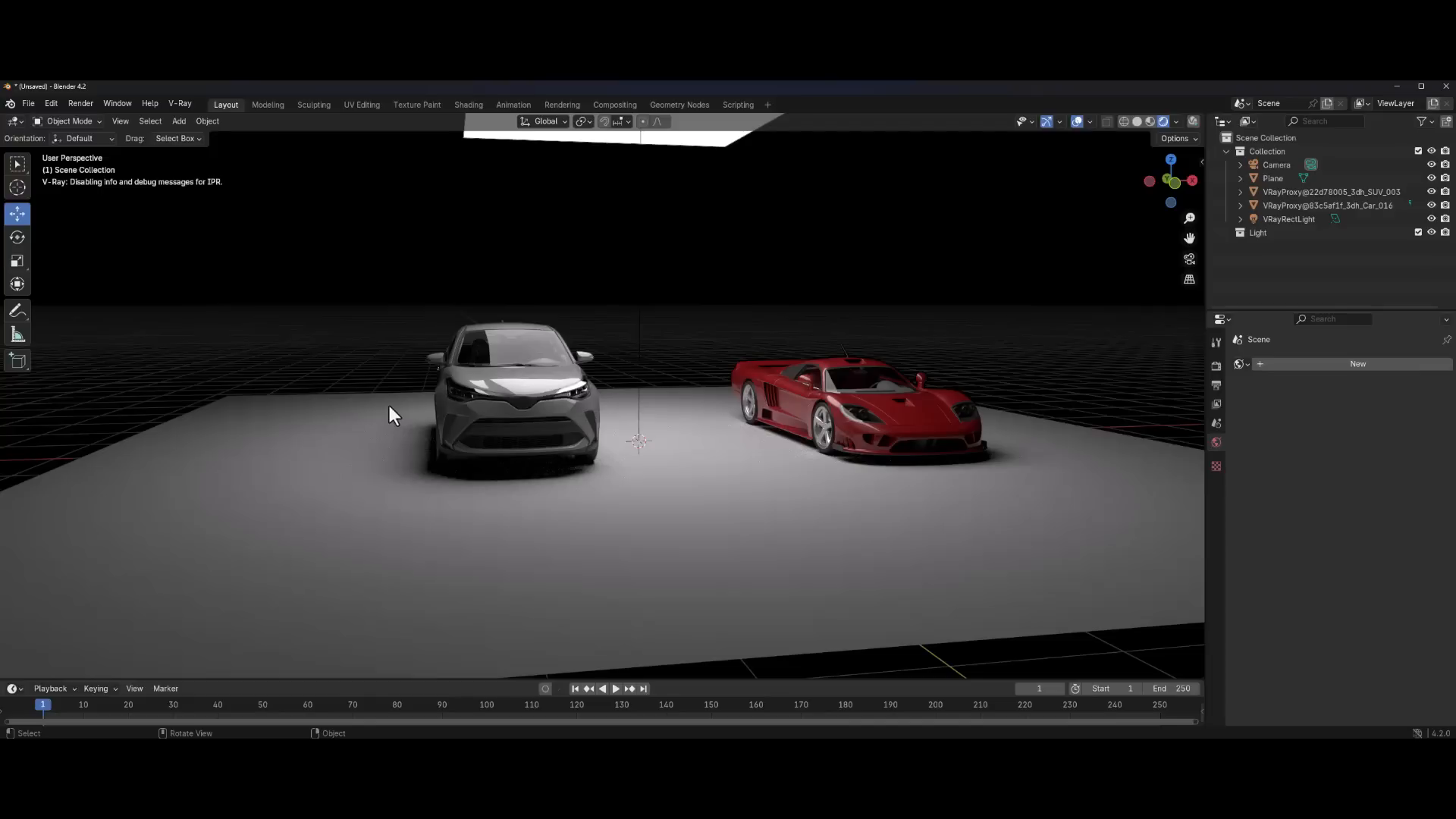
Add a standard Area light between the two cars and raise it to about 2.74 m above the floor
middle_click_drag(711, 392, 668, 453)
scroll(680, 402, "down", 3)
scroll(681, 402, "up", 2)
scroll(681, 402, "down", 3)
key("shift+a")
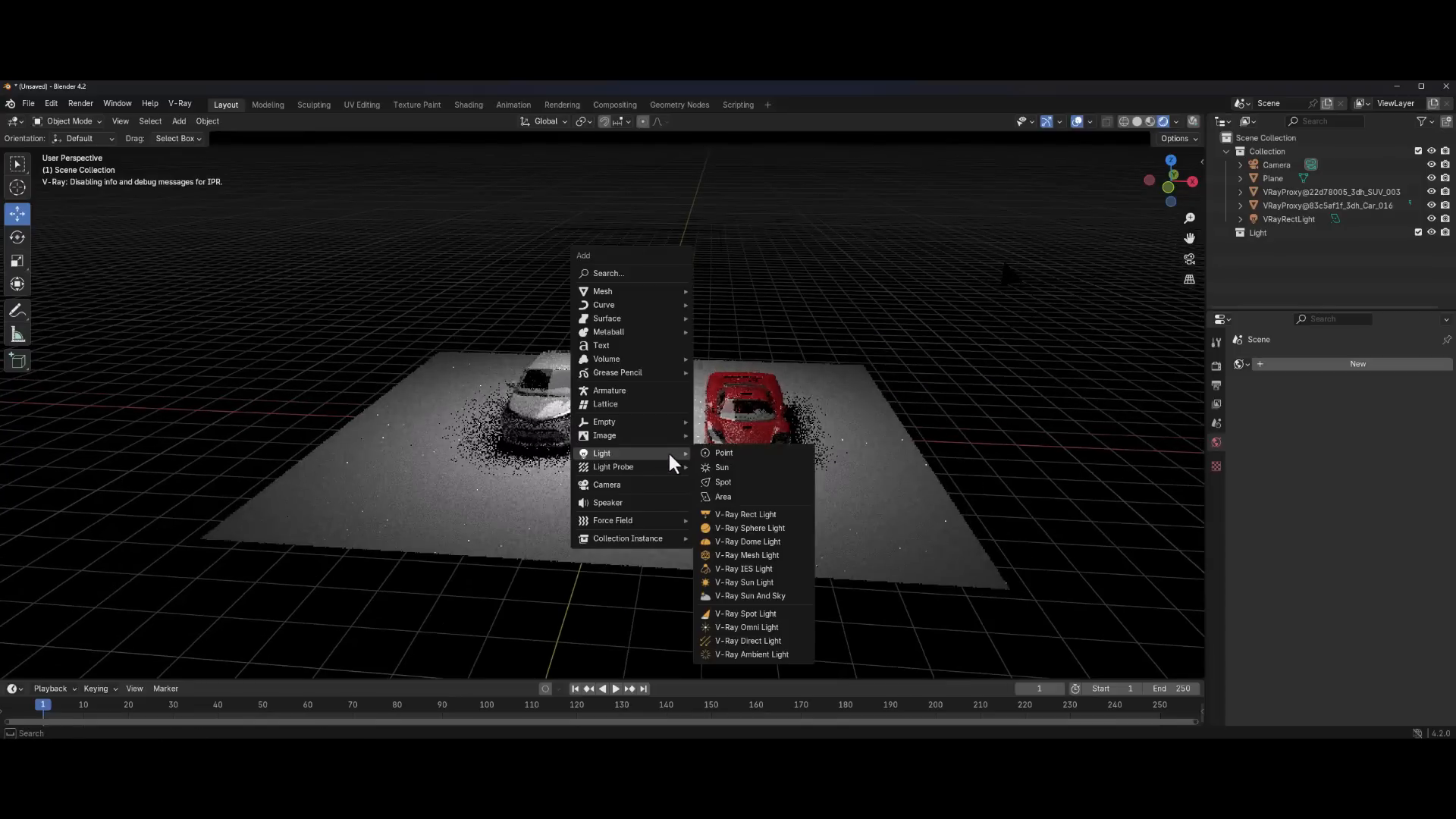
mouse_move(663, 453)
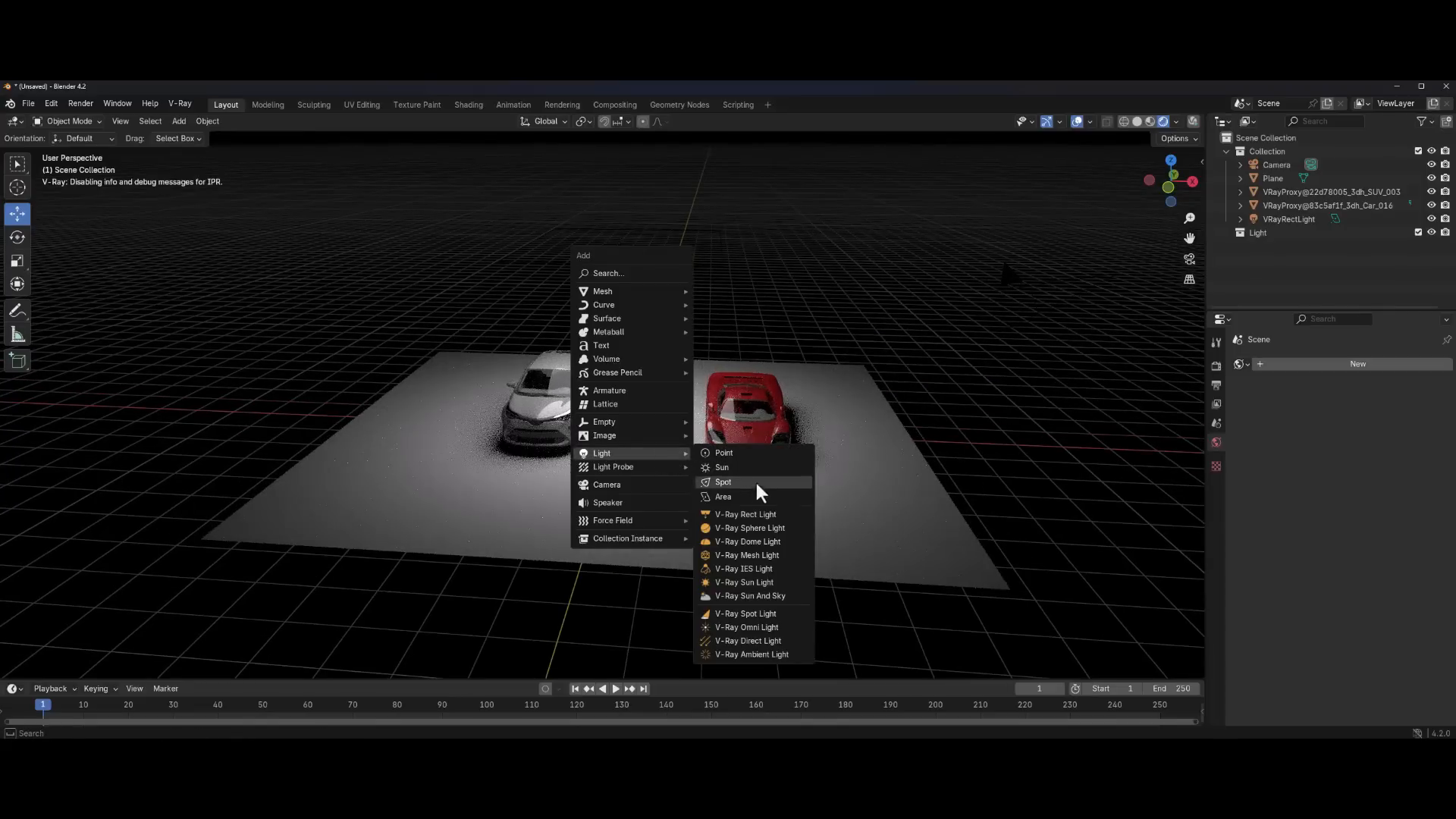
left_click(747, 497)
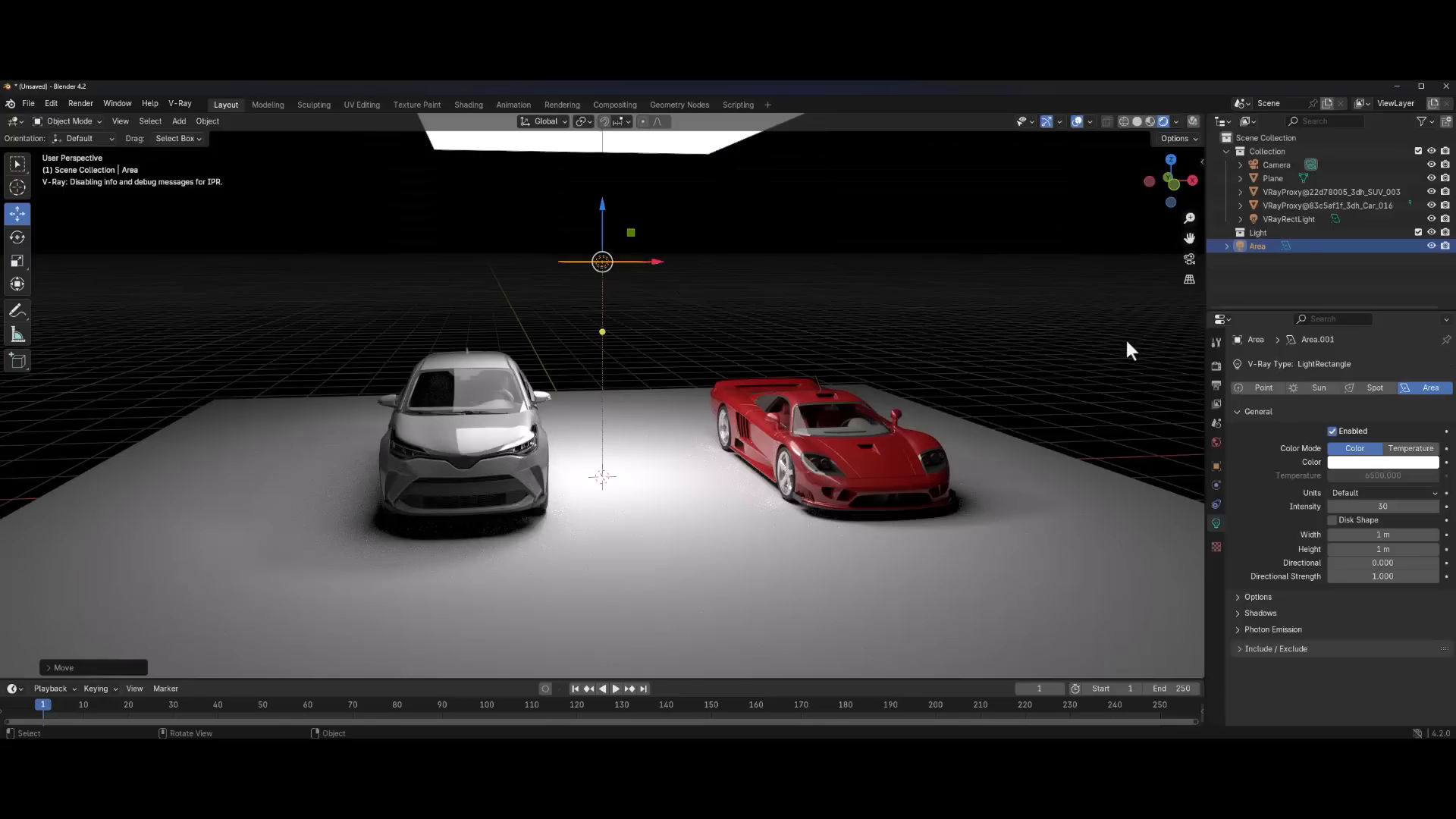
Switch the scene's render engine from V-Ray to Cycles
left_click(1217, 367)
left_click(1381, 362)
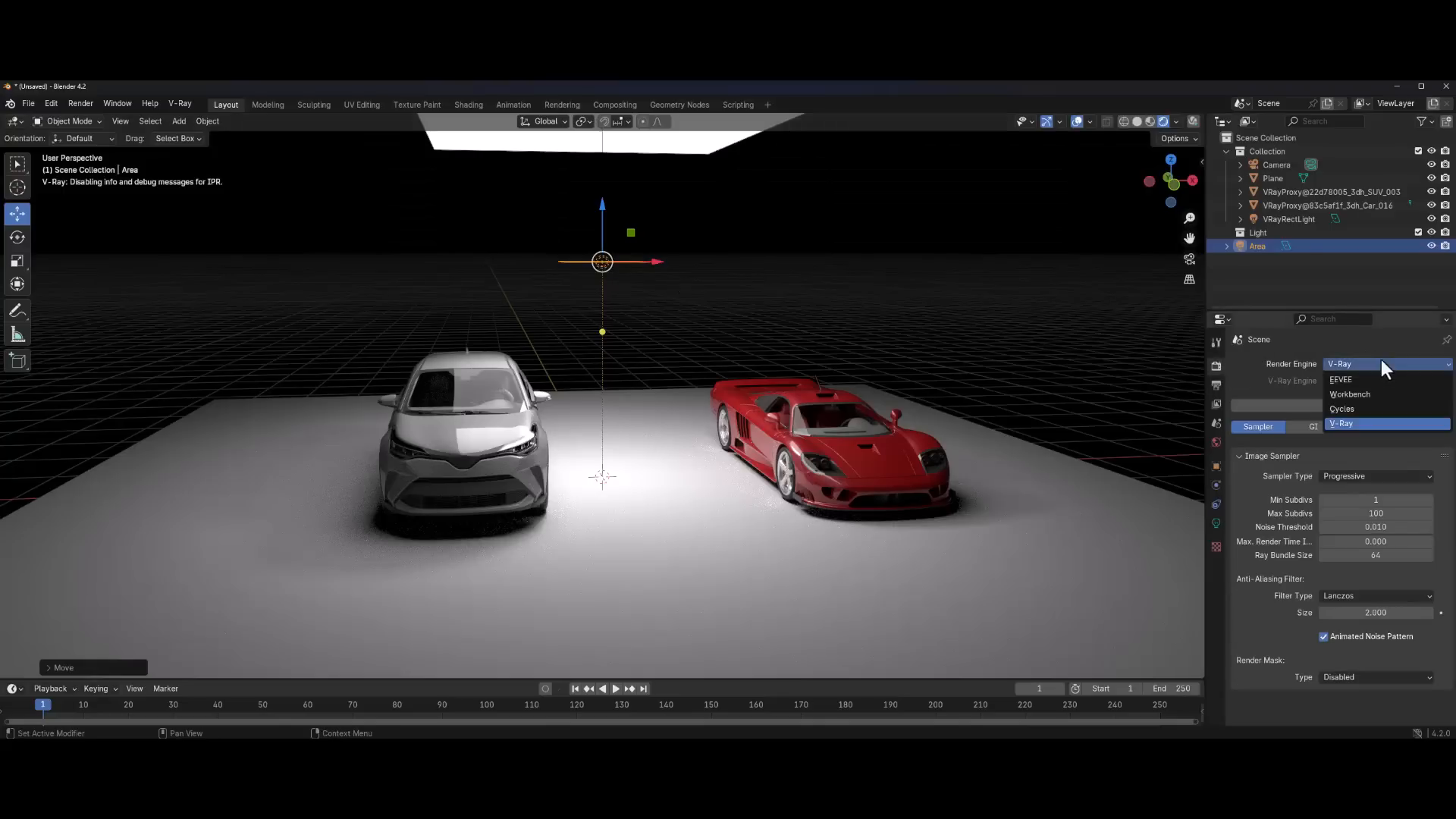
left_click(1354, 407)
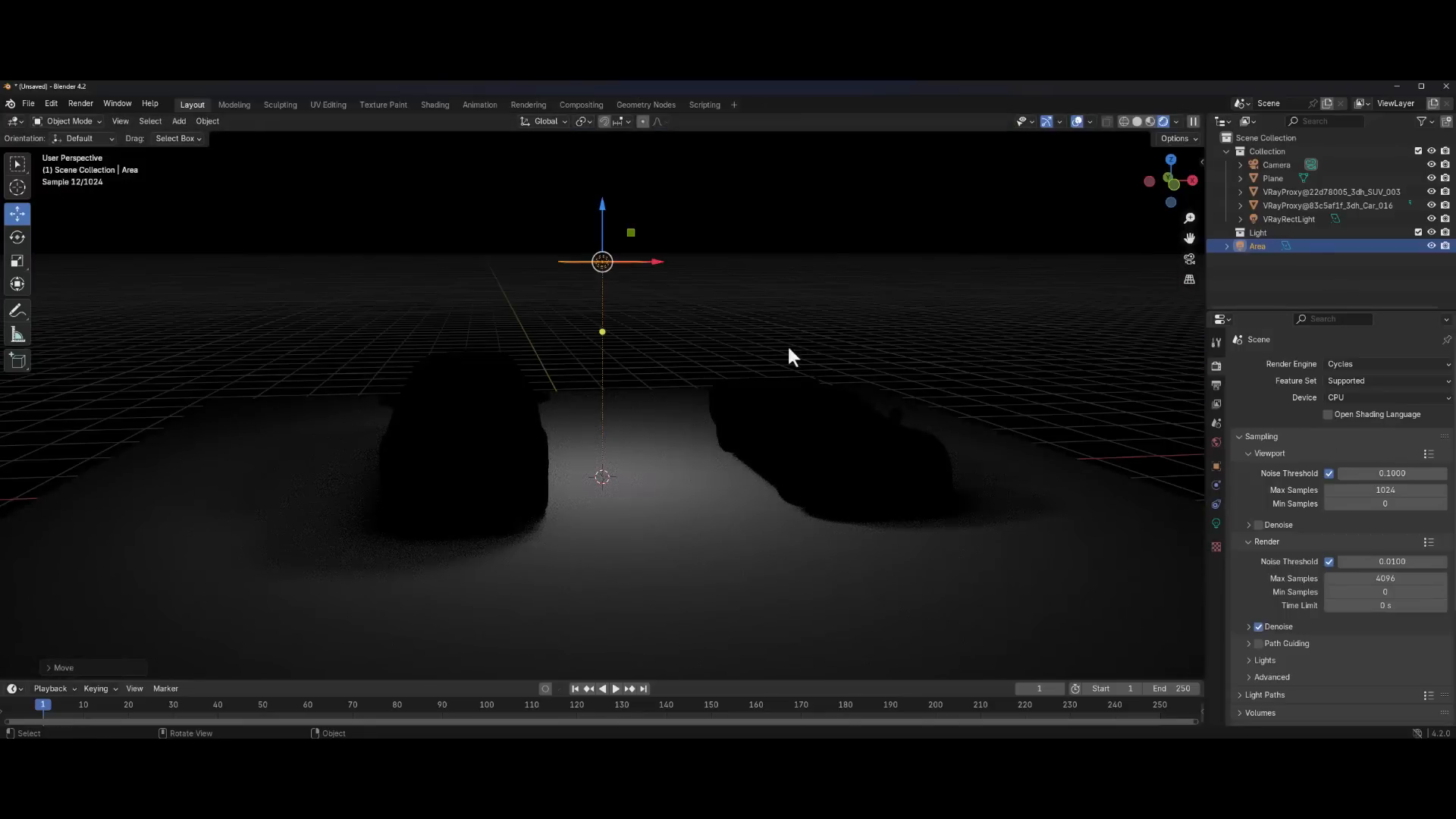
Open the Light Linking settings in the area light's object shading properties
left_click(1214, 521)
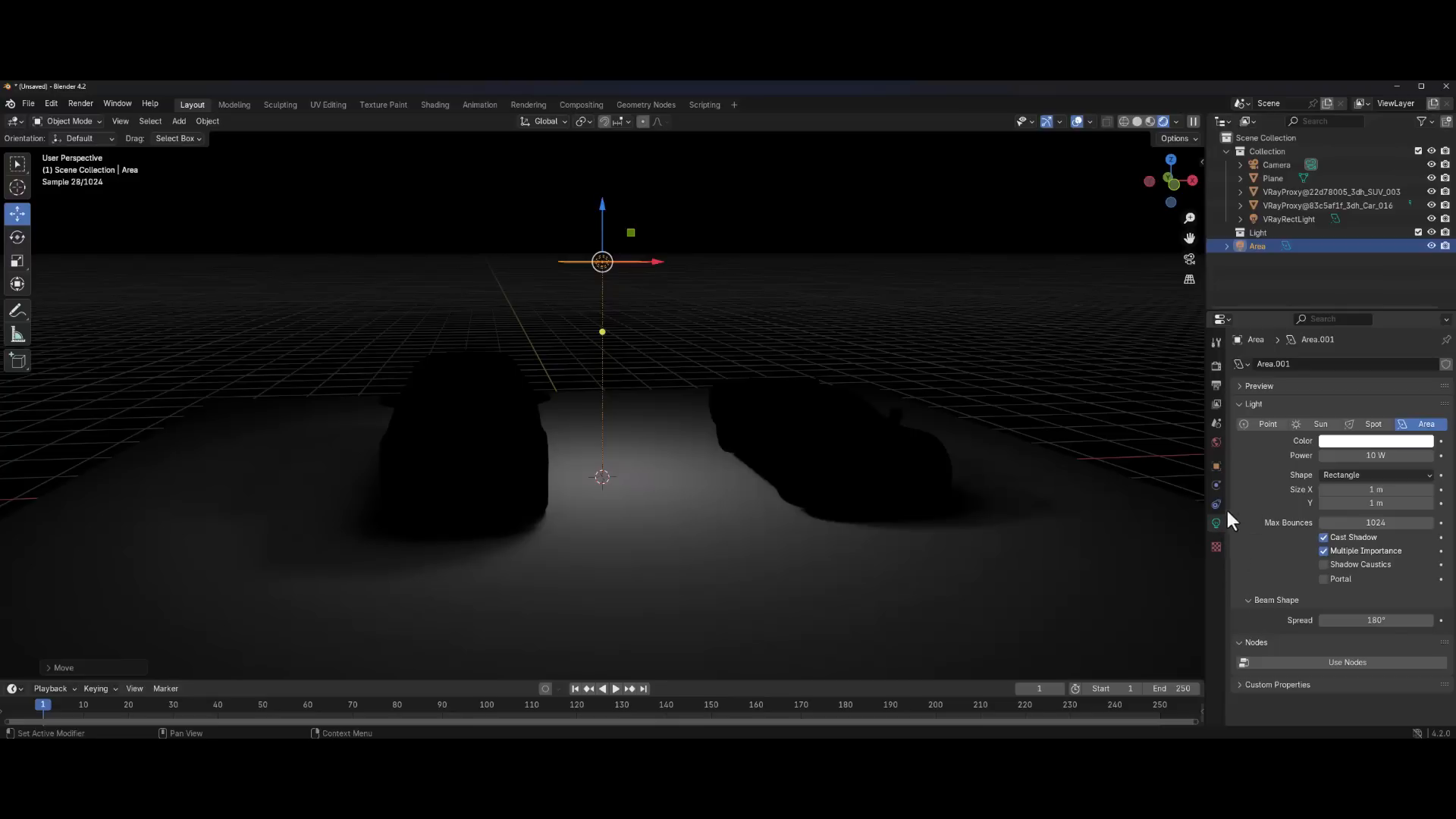
left_click(1216, 466)
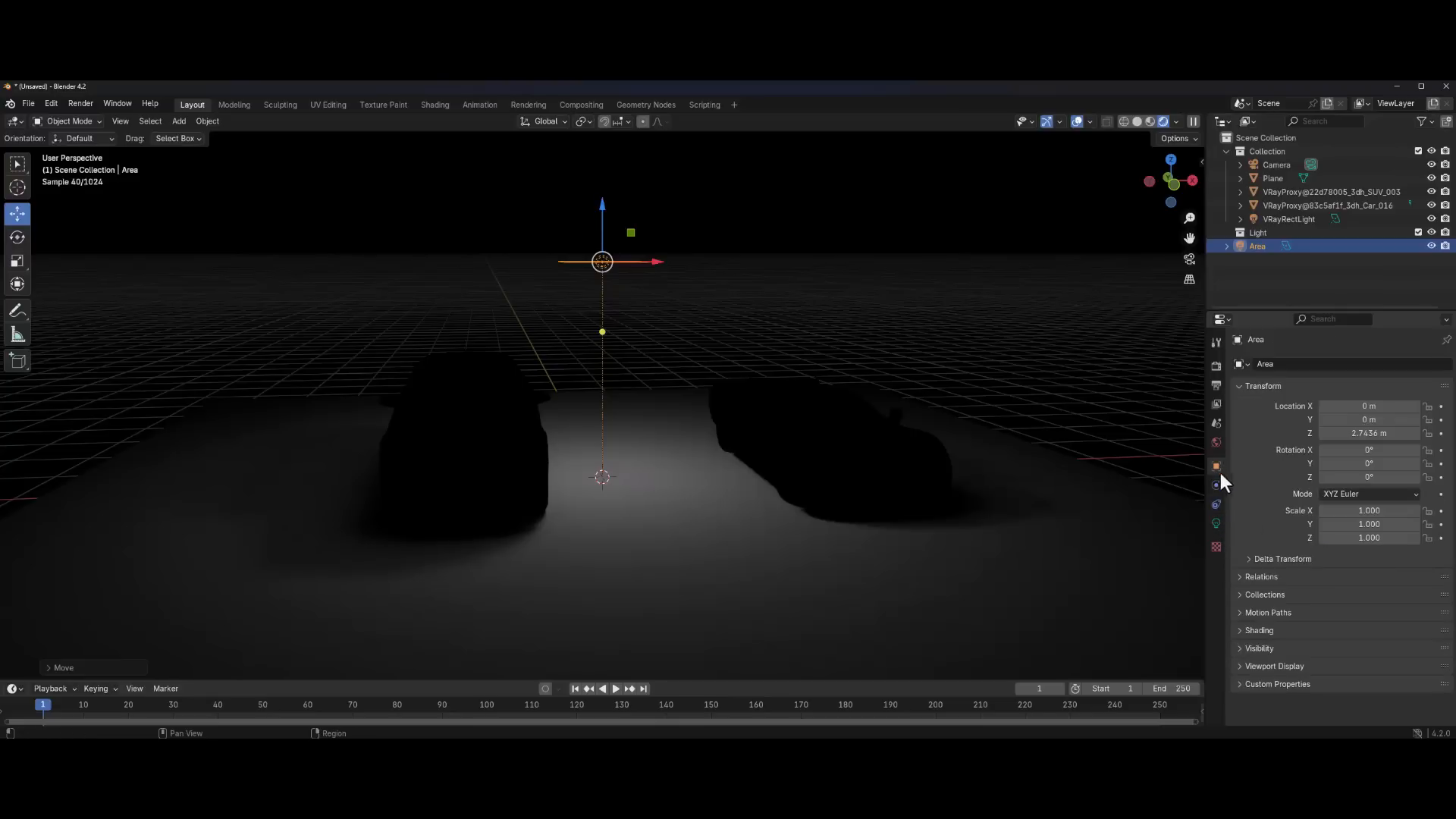
left_click(1258, 631)
scroll(1266, 636, "down", 1)
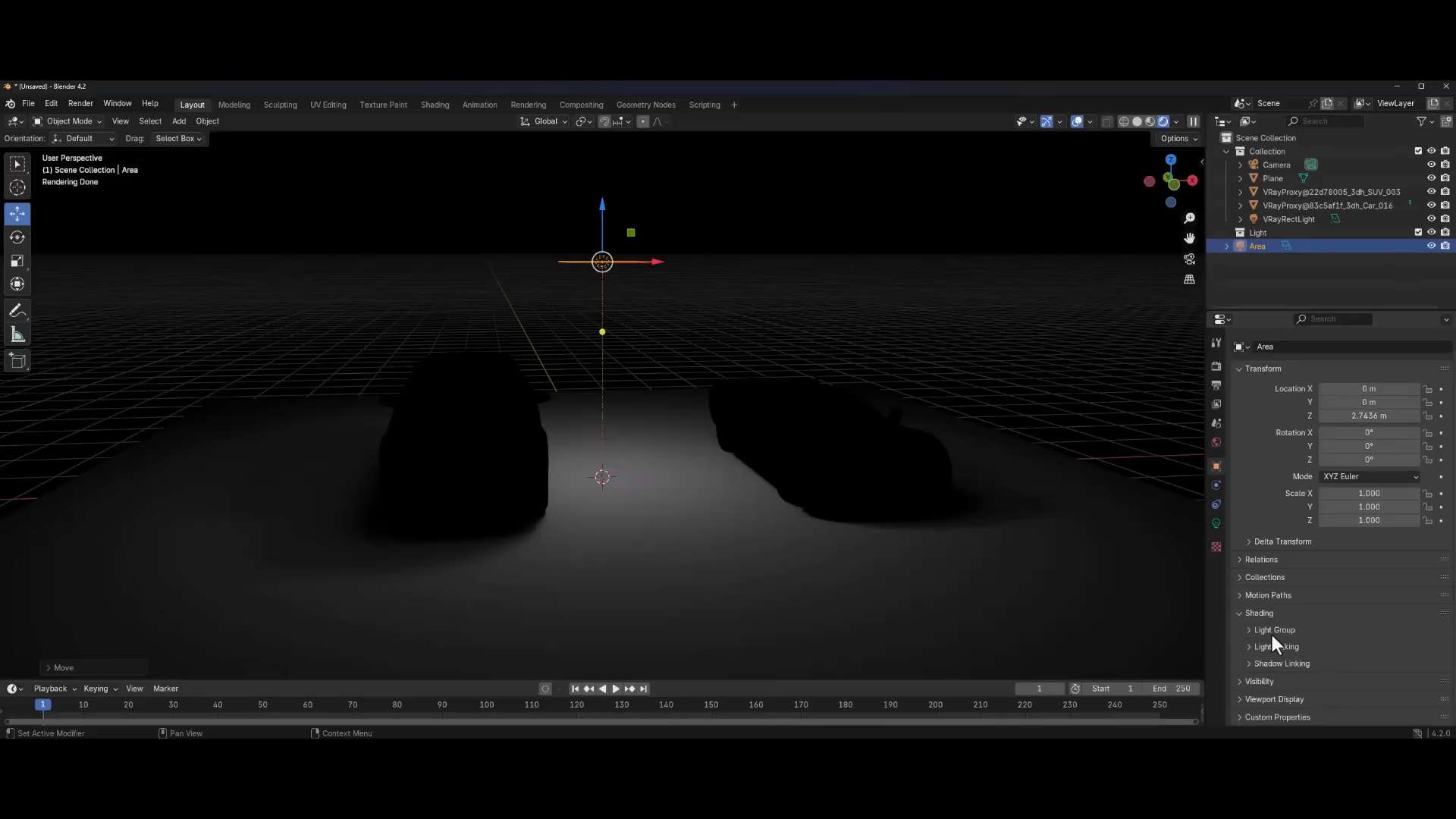
left_click(1278, 646)
scroll(1272, 646, "down", 1)
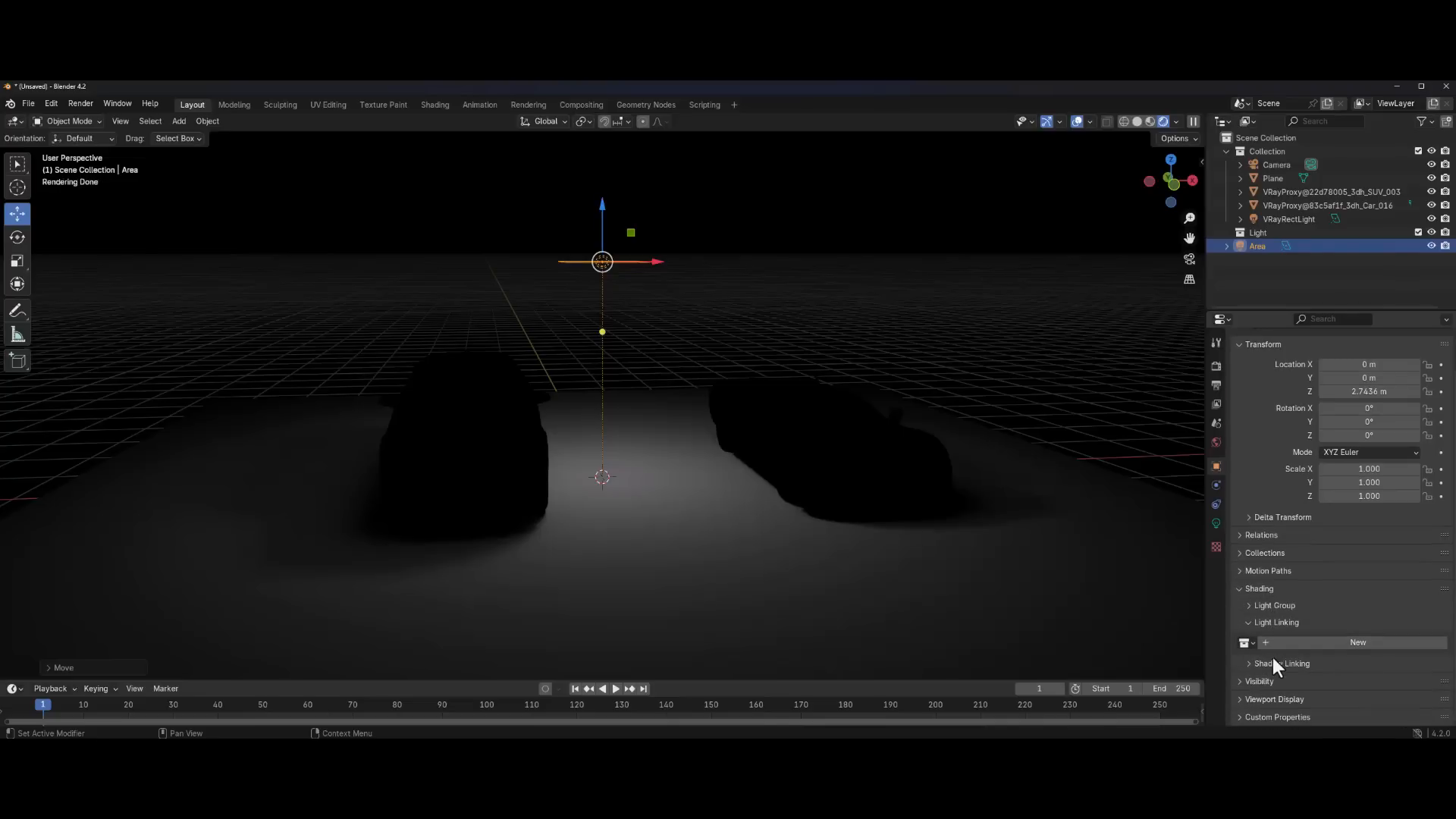
Expand the area light's Shadow Linking settings and hide the light in the viewport
left_click(1262, 664)
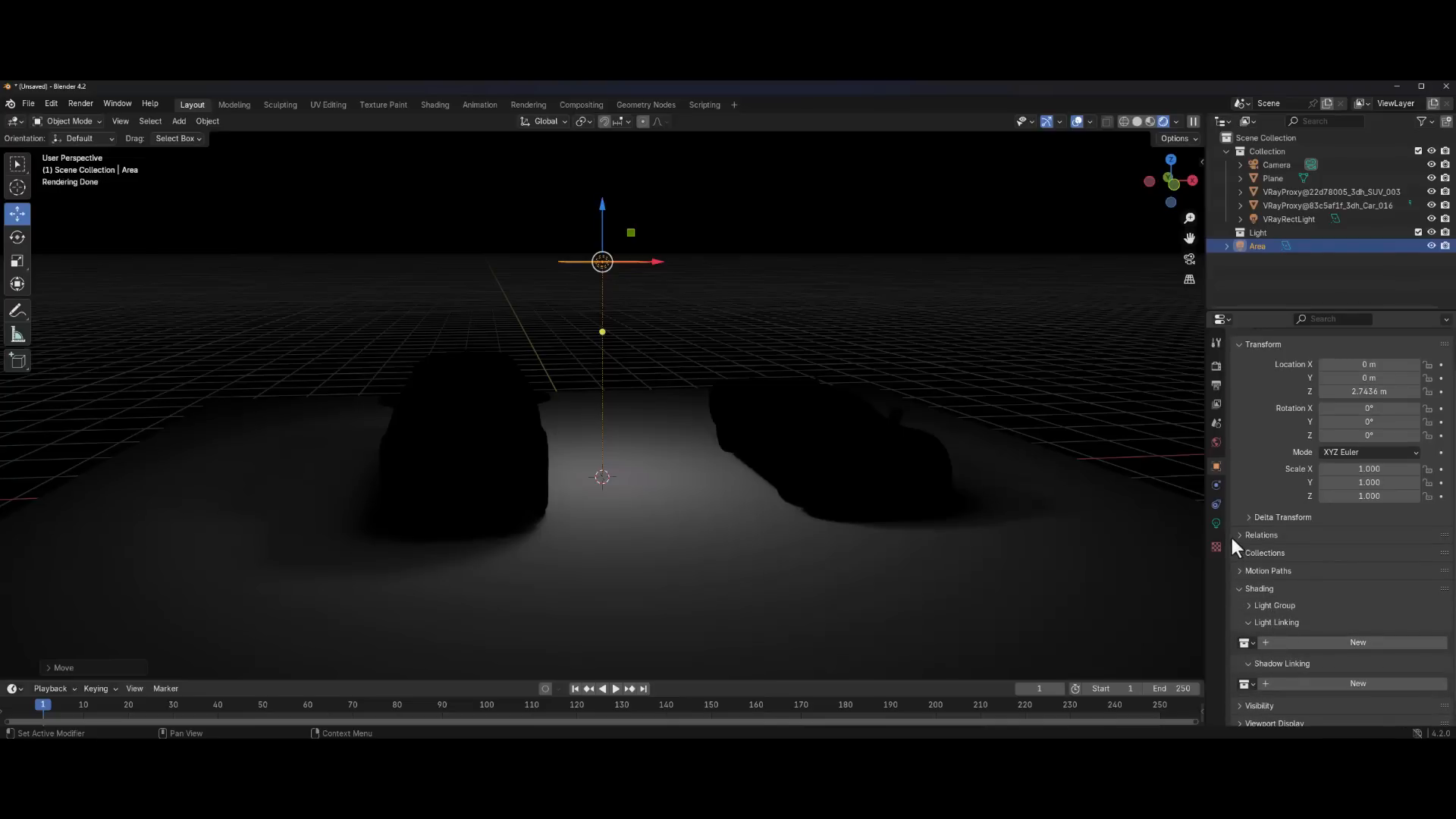
middle_click_drag(584, 259, 608, 402)
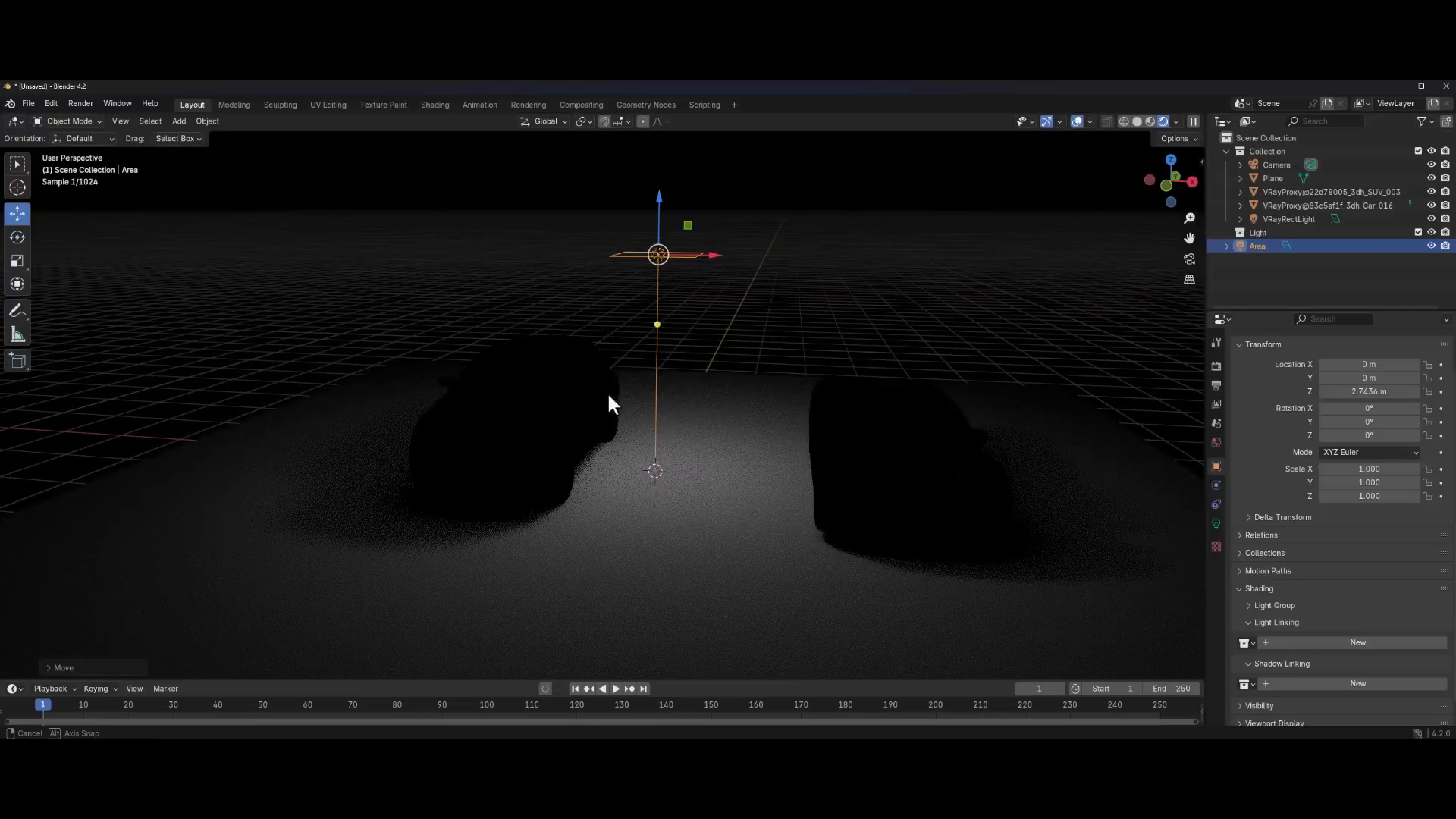
left_click(1431, 246)
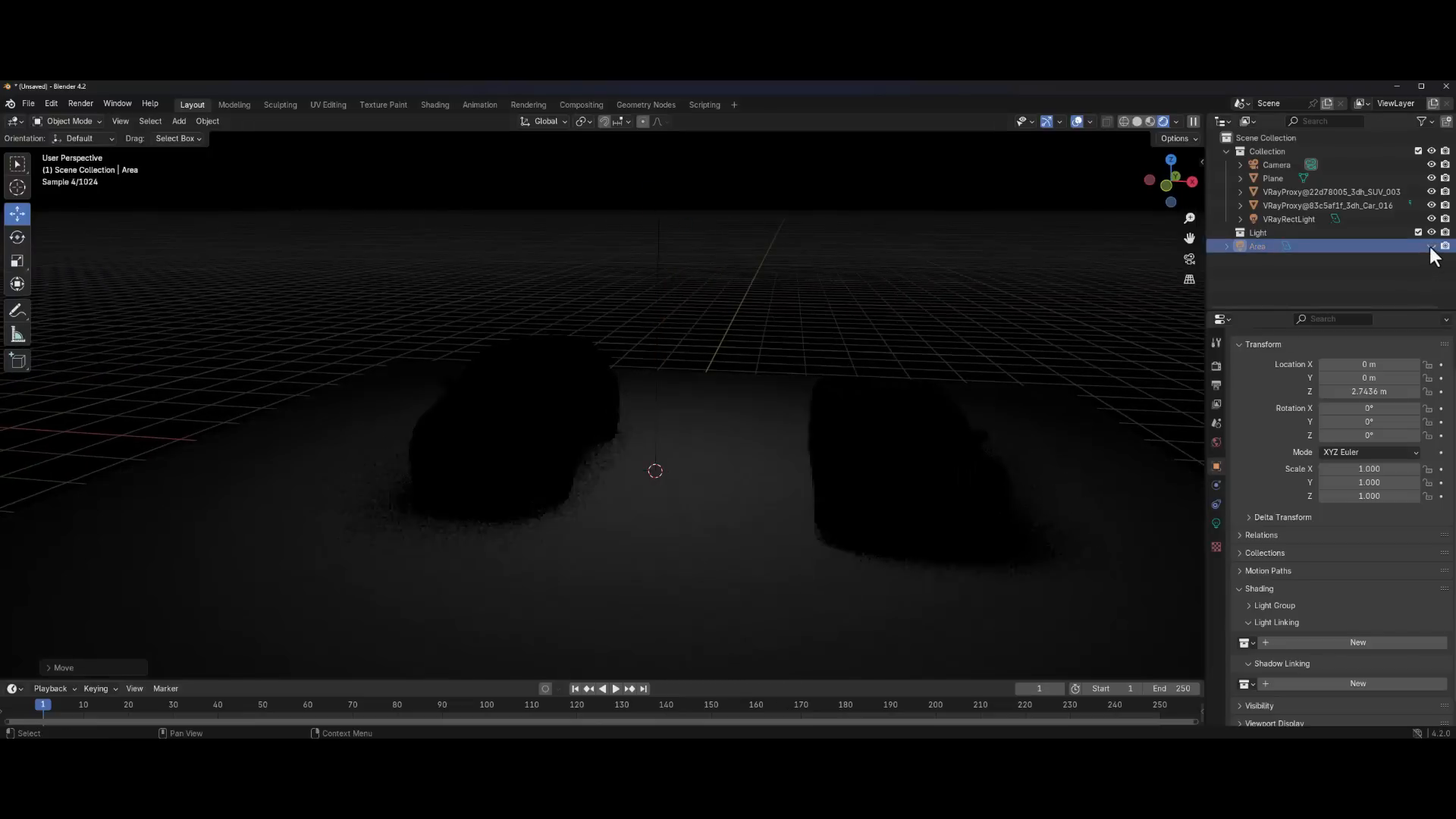
Switch the scene's render engine from Cycles back to V-Ray
left_click(1216, 366)
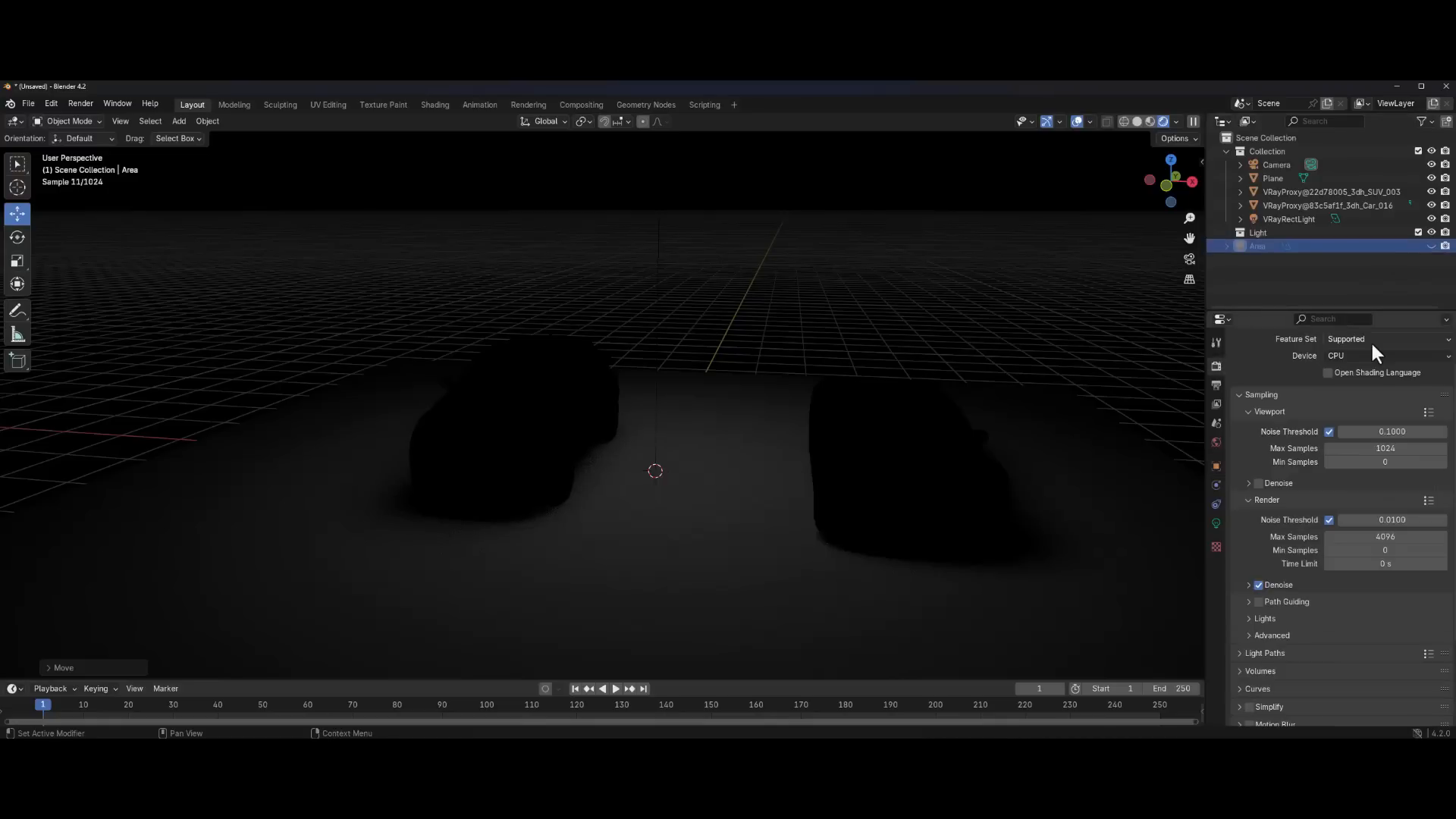
left_click(1372, 340)
left_click(1352, 354)
scroll(1333, 363, "up", 2)
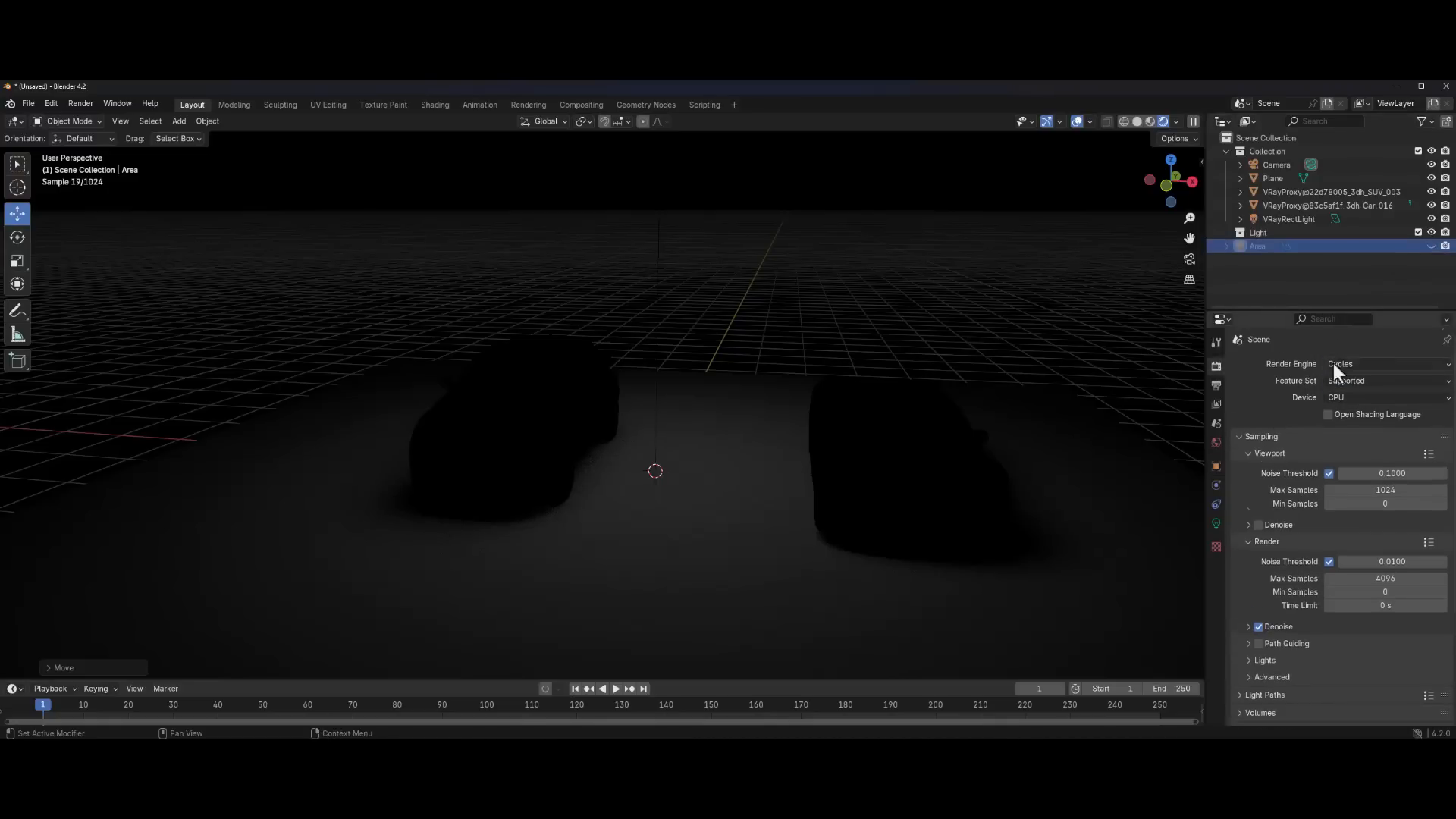
left_click(1387, 362)
left_click(1351, 423)
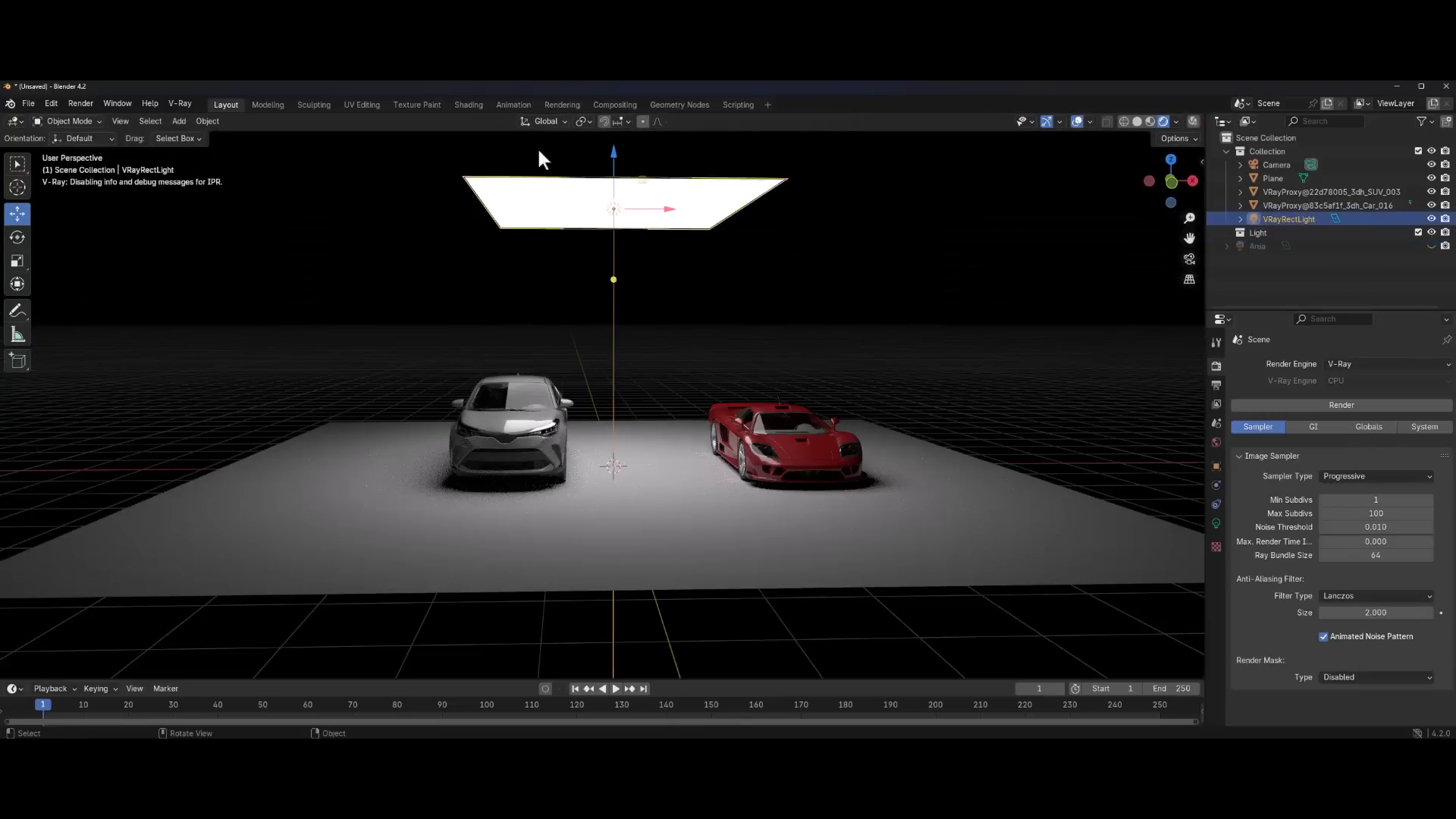
Duplicate the V-Ray rect light along the X axis towards the red sports car and open the copy's light settings
left_click(688, 214)
key("shift+d")
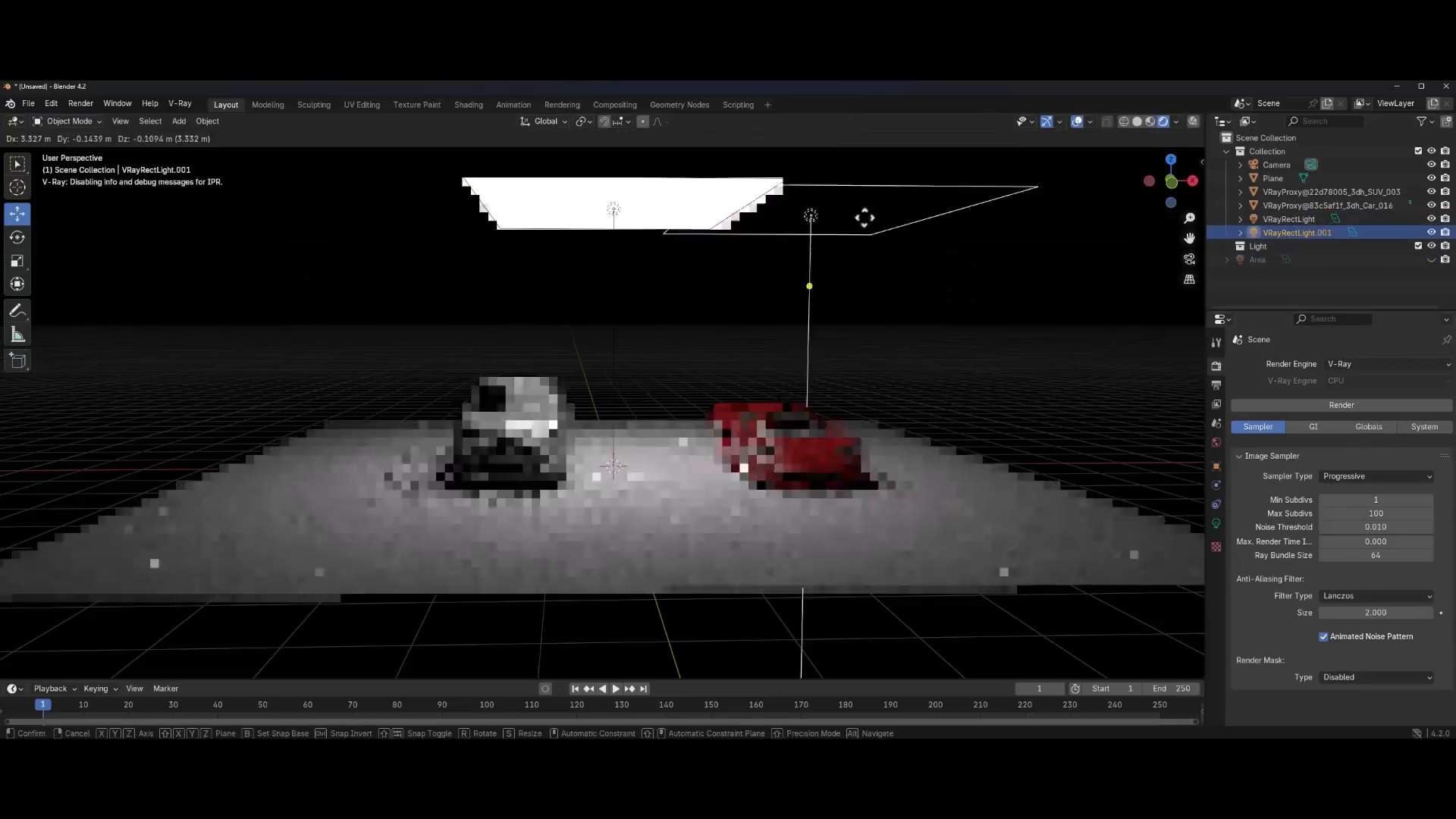
key("x")
left_click(913, 218)
left_click(1216, 523)
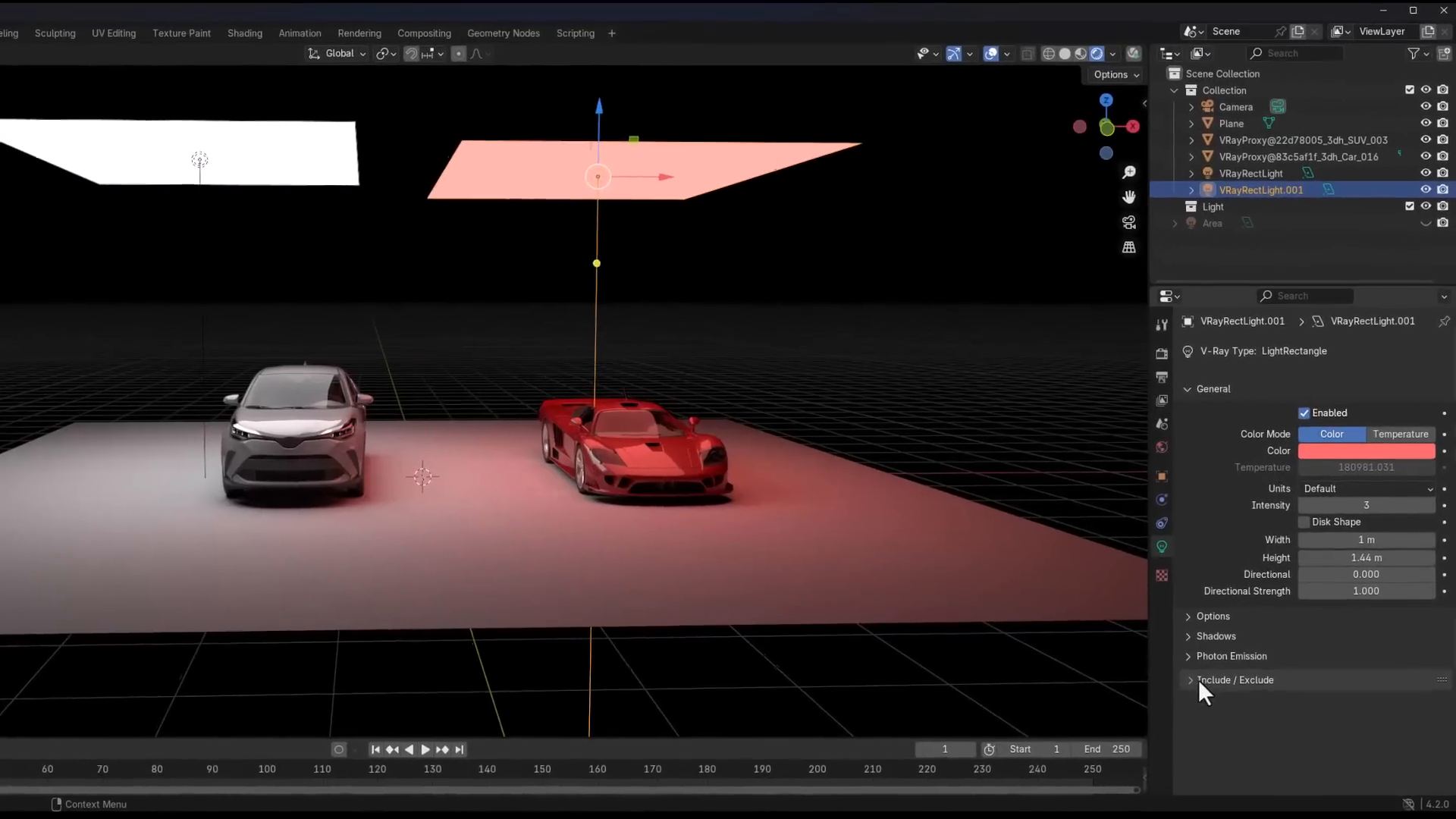
Exclude the red sports car and the SUV from the red rect light's Illumination
left_click(1235, 645)
scroll(1268, 566, "down", 3)
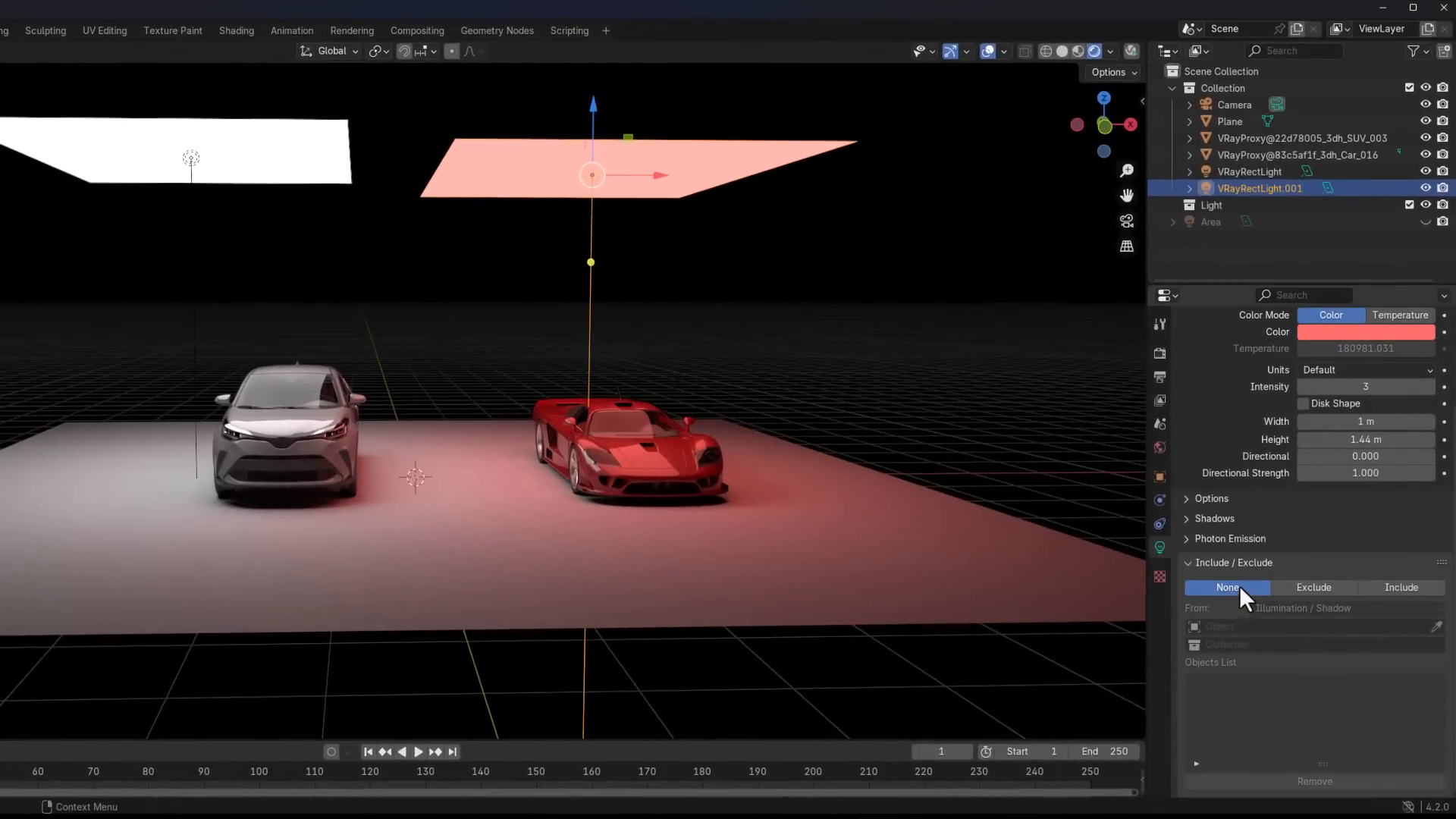
left_click(1304, 589)
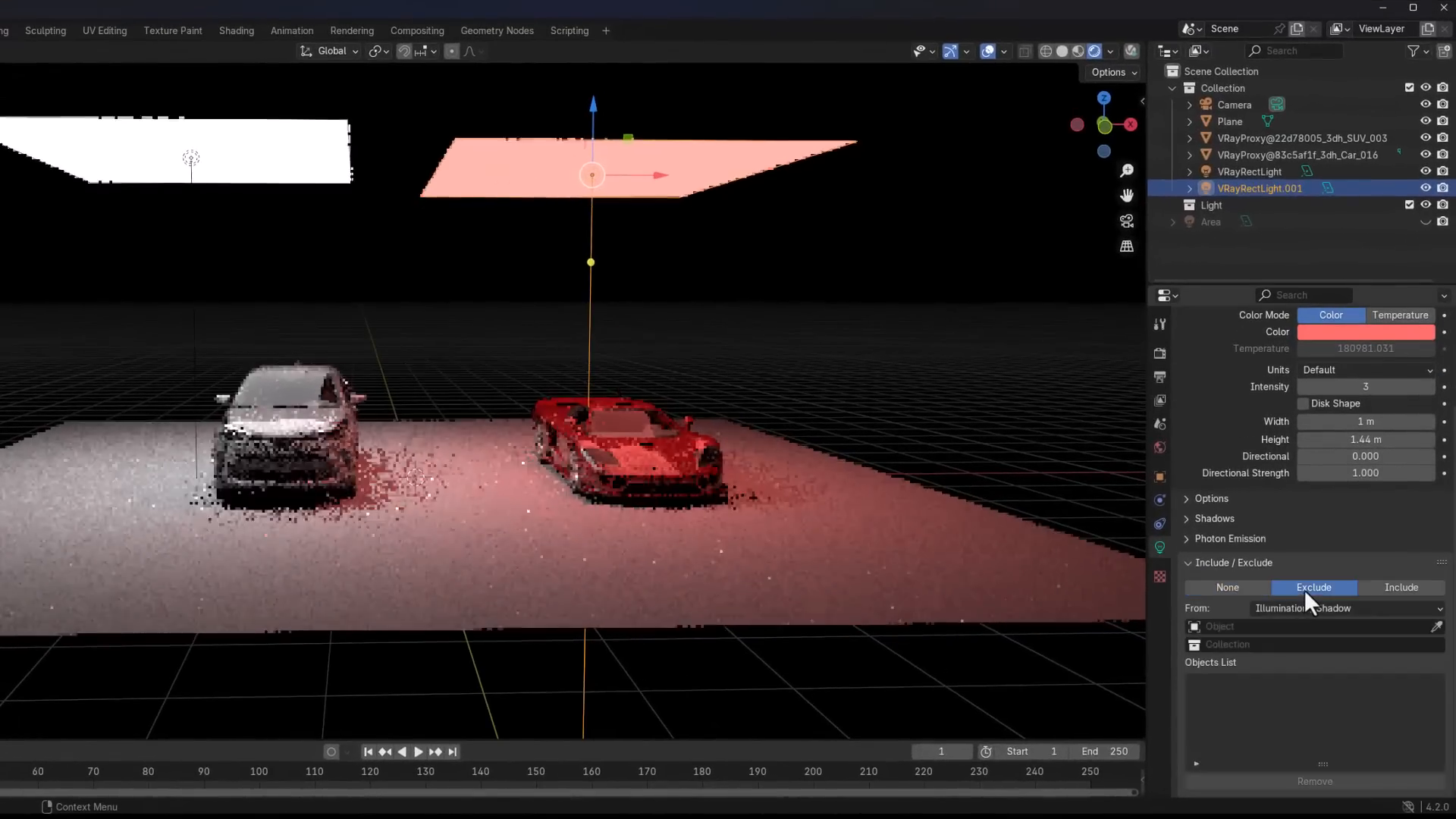
left_click(1381, 609)
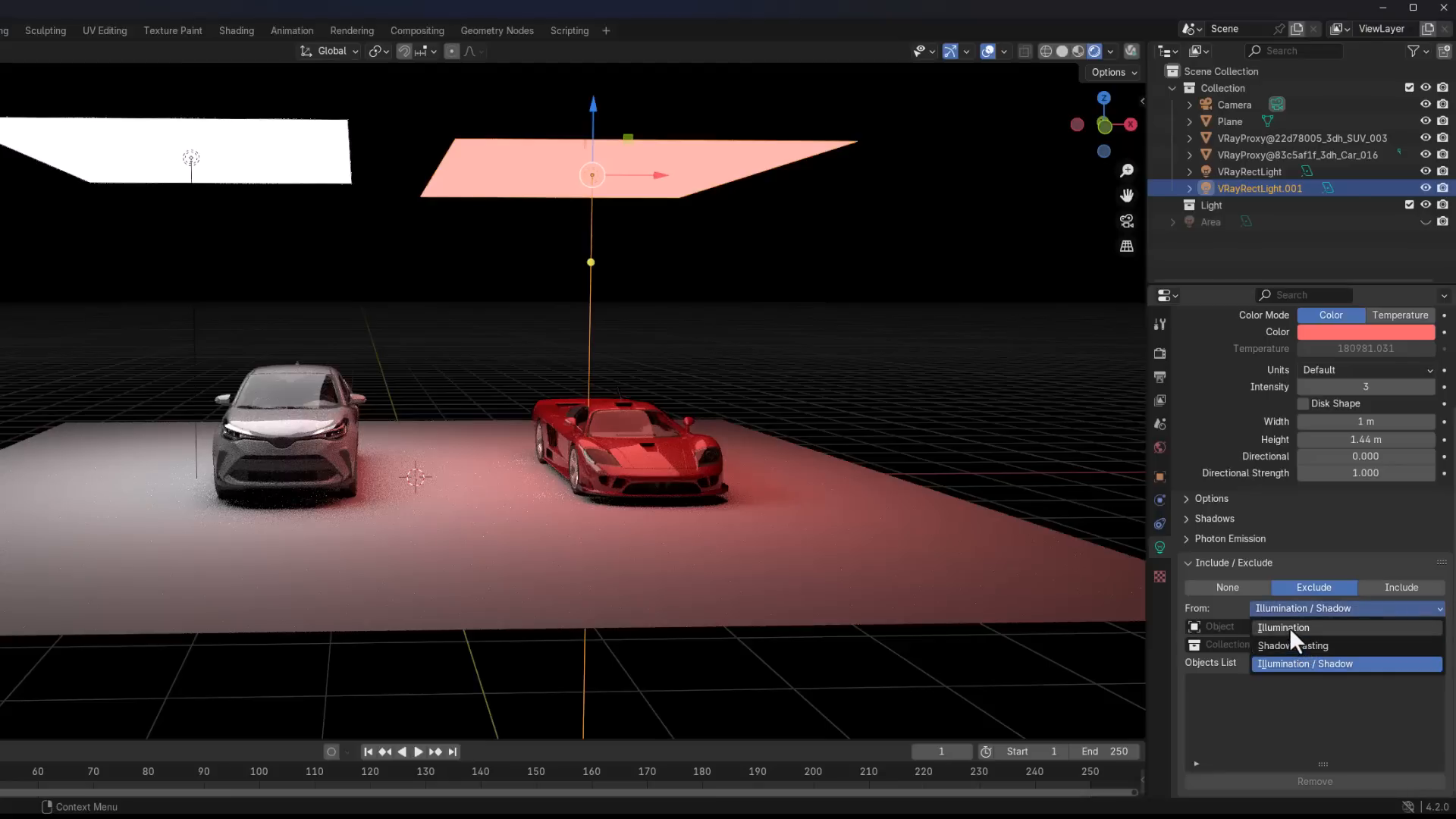
left_click(1419, 626)
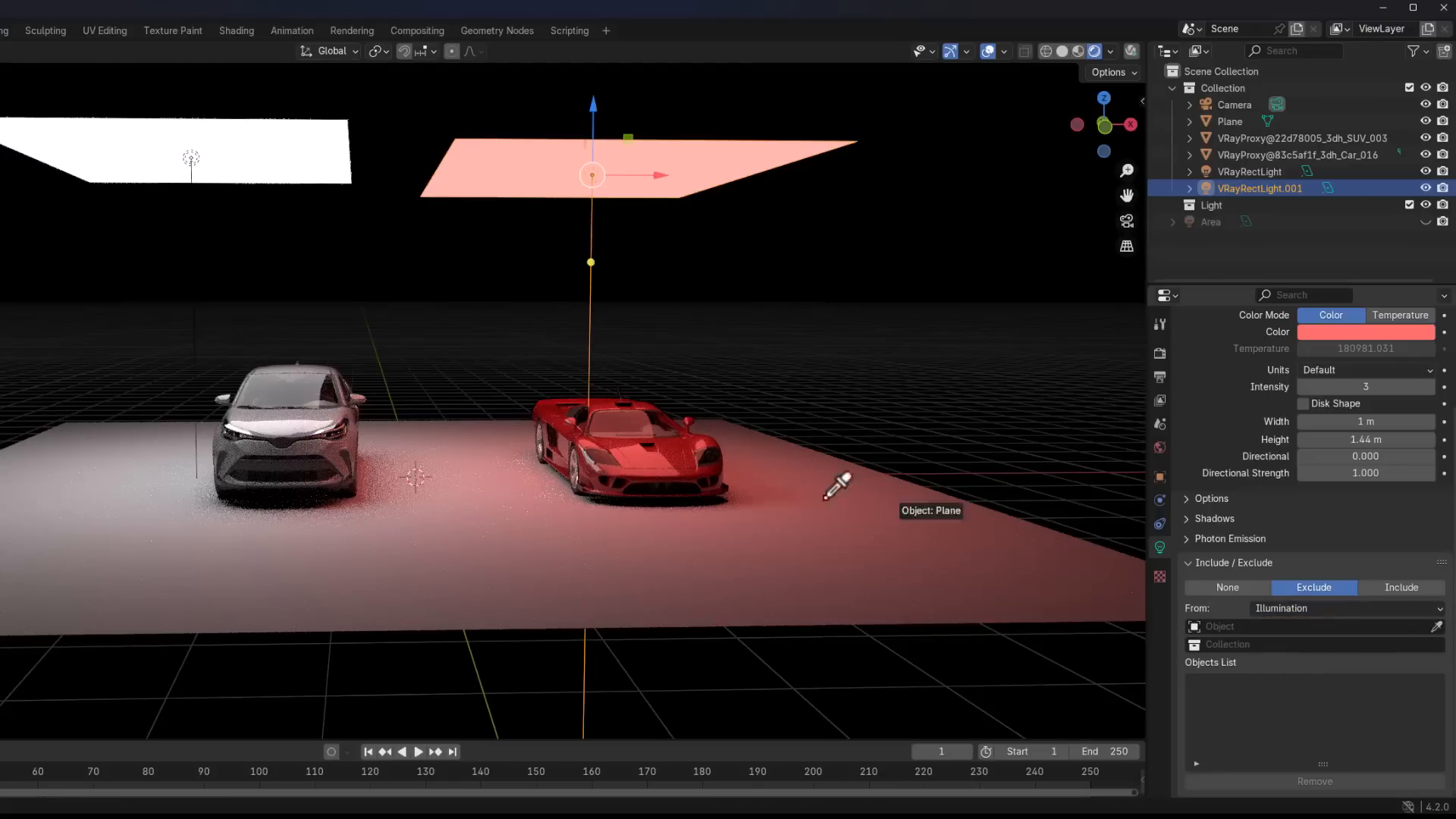
left_click(678, 446)
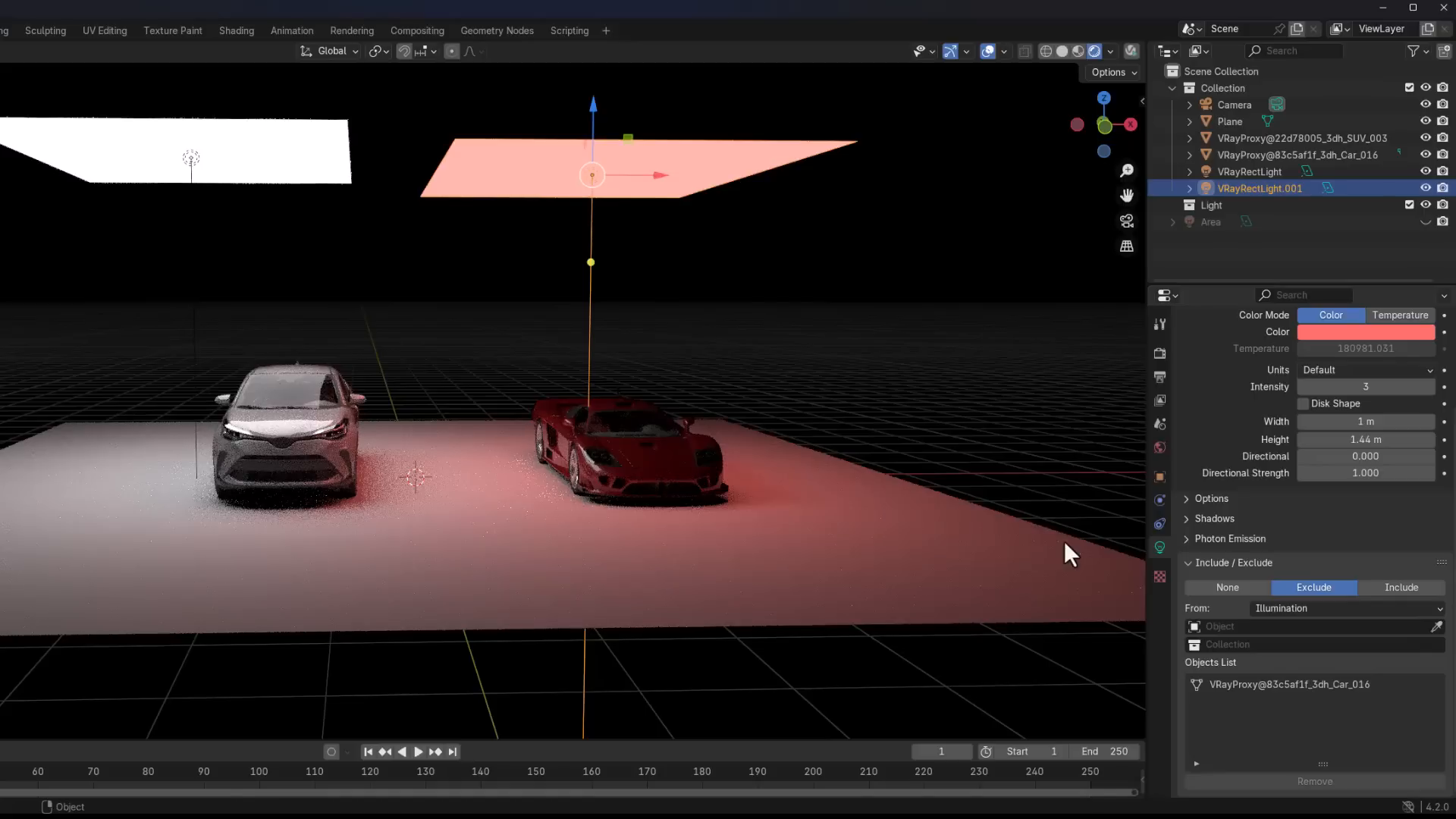
left_click(1435, 627)
left_click(318, 413)
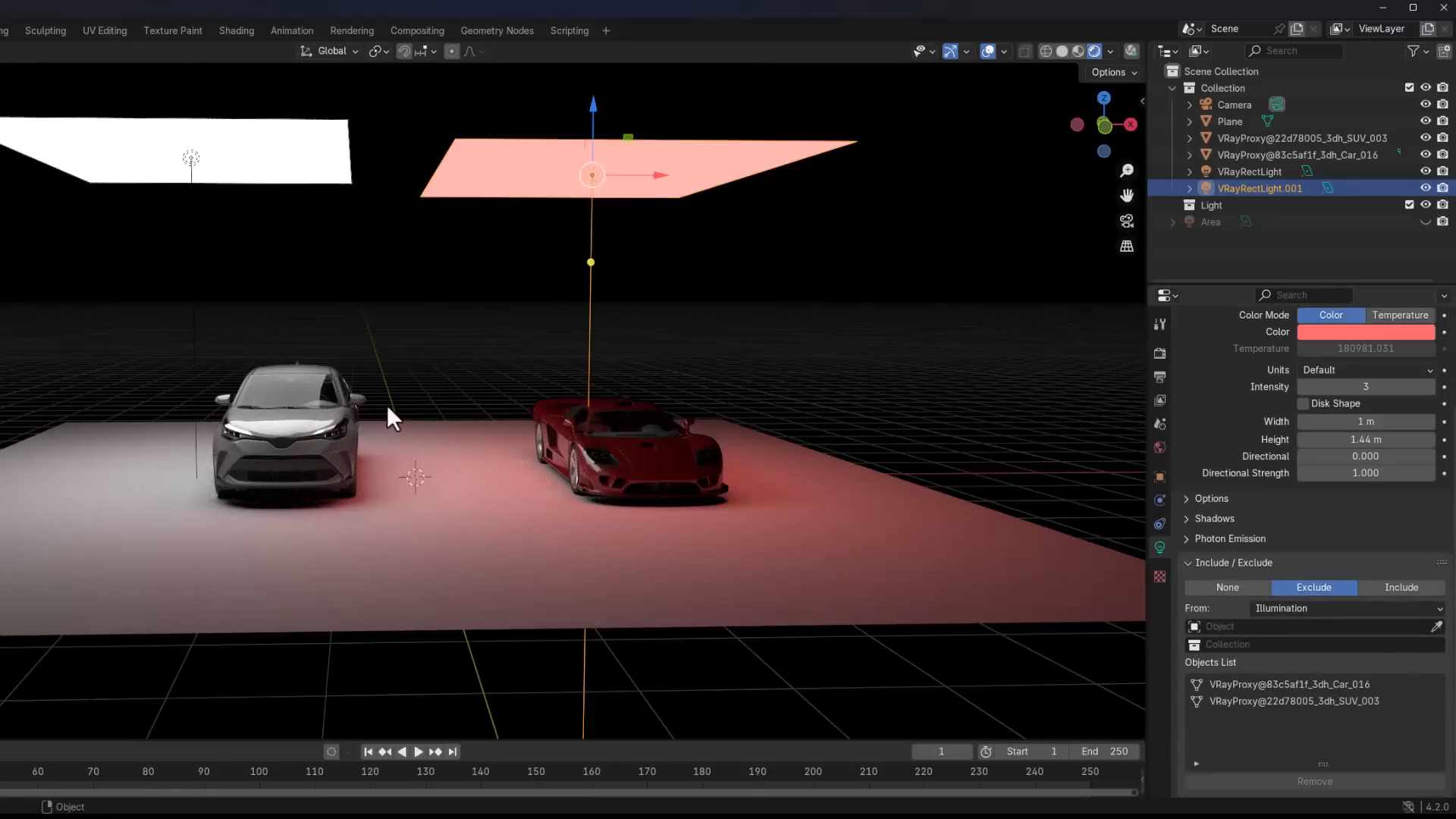
Disable Affect Diffuse on the red rect light and remove the sports car from its exclusion list
left_click(1192, 497)
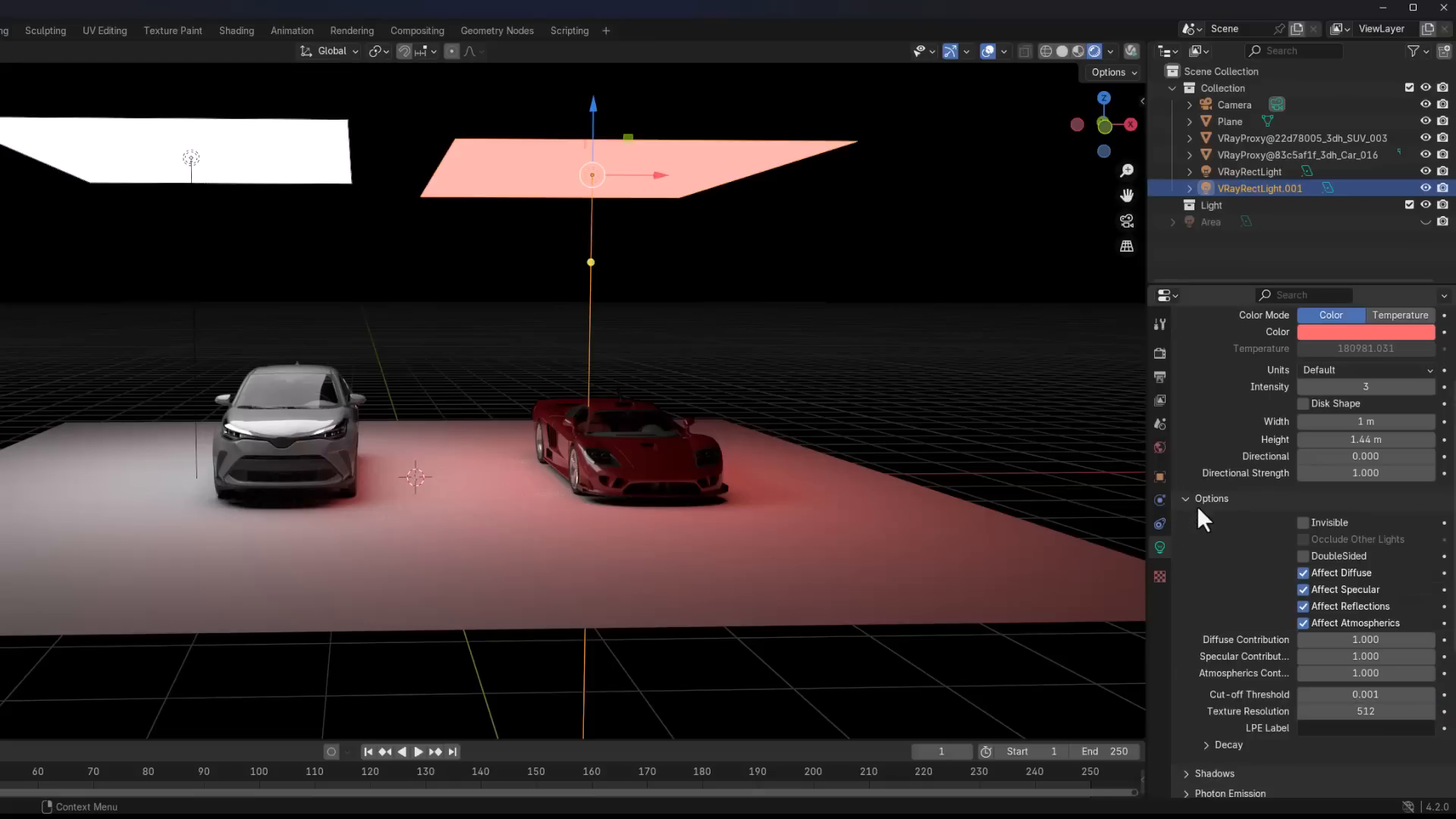
left_click(1301, 572)
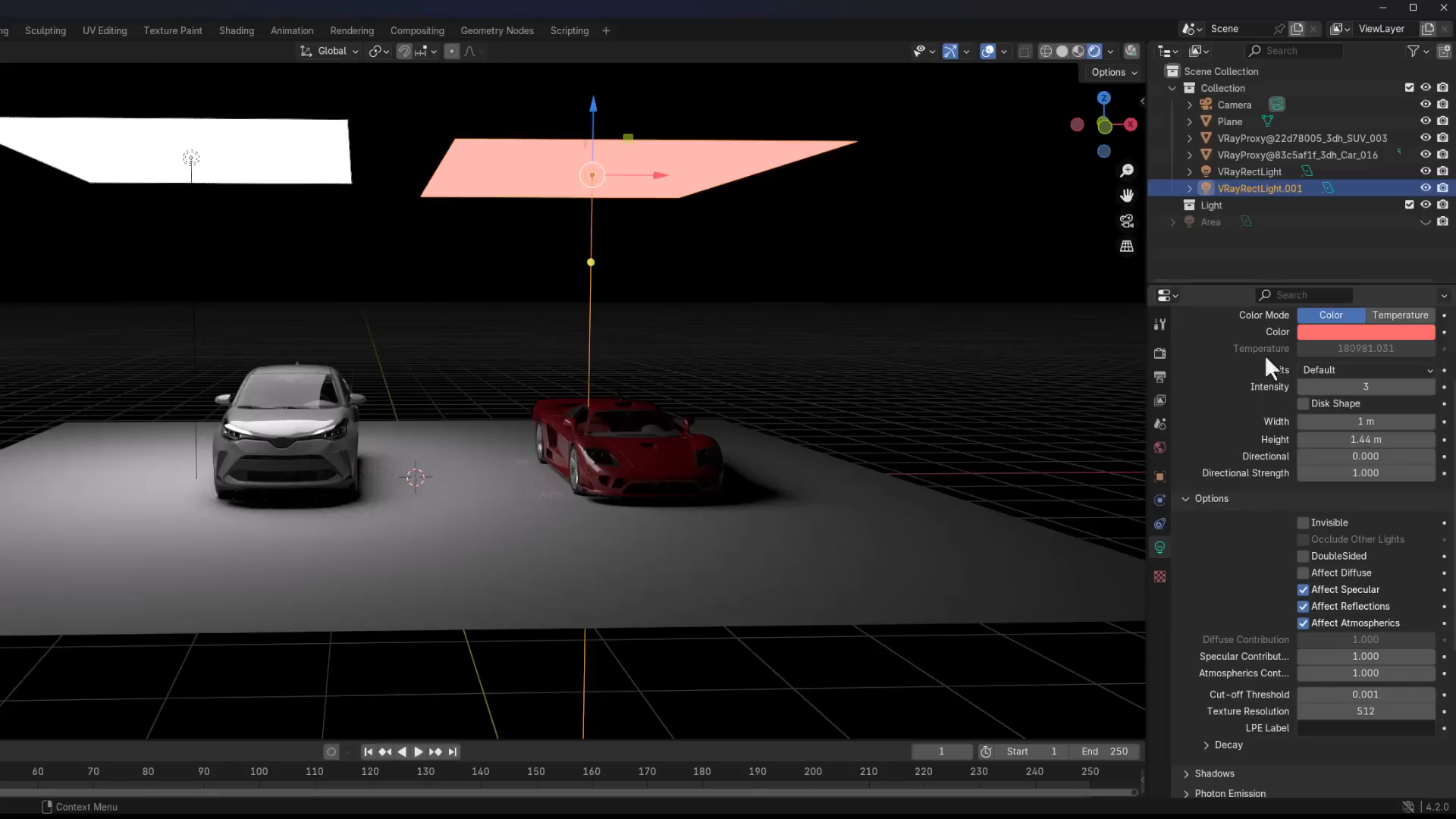
scroll(1266, 359, "up", 4)
scroll(1293, 482, "down", 10)
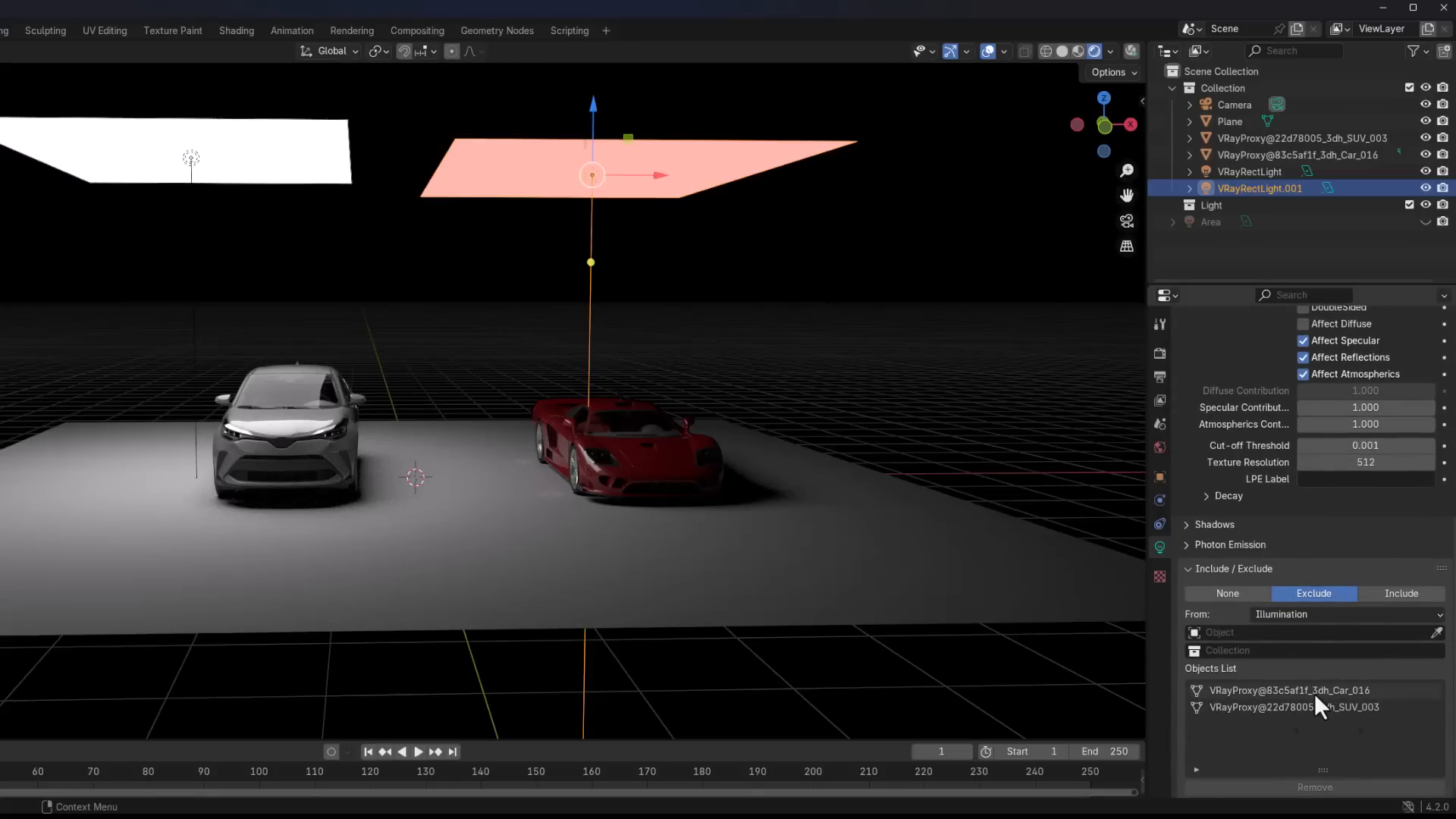
left_click(1313, 691)
left_click(1312, 786)
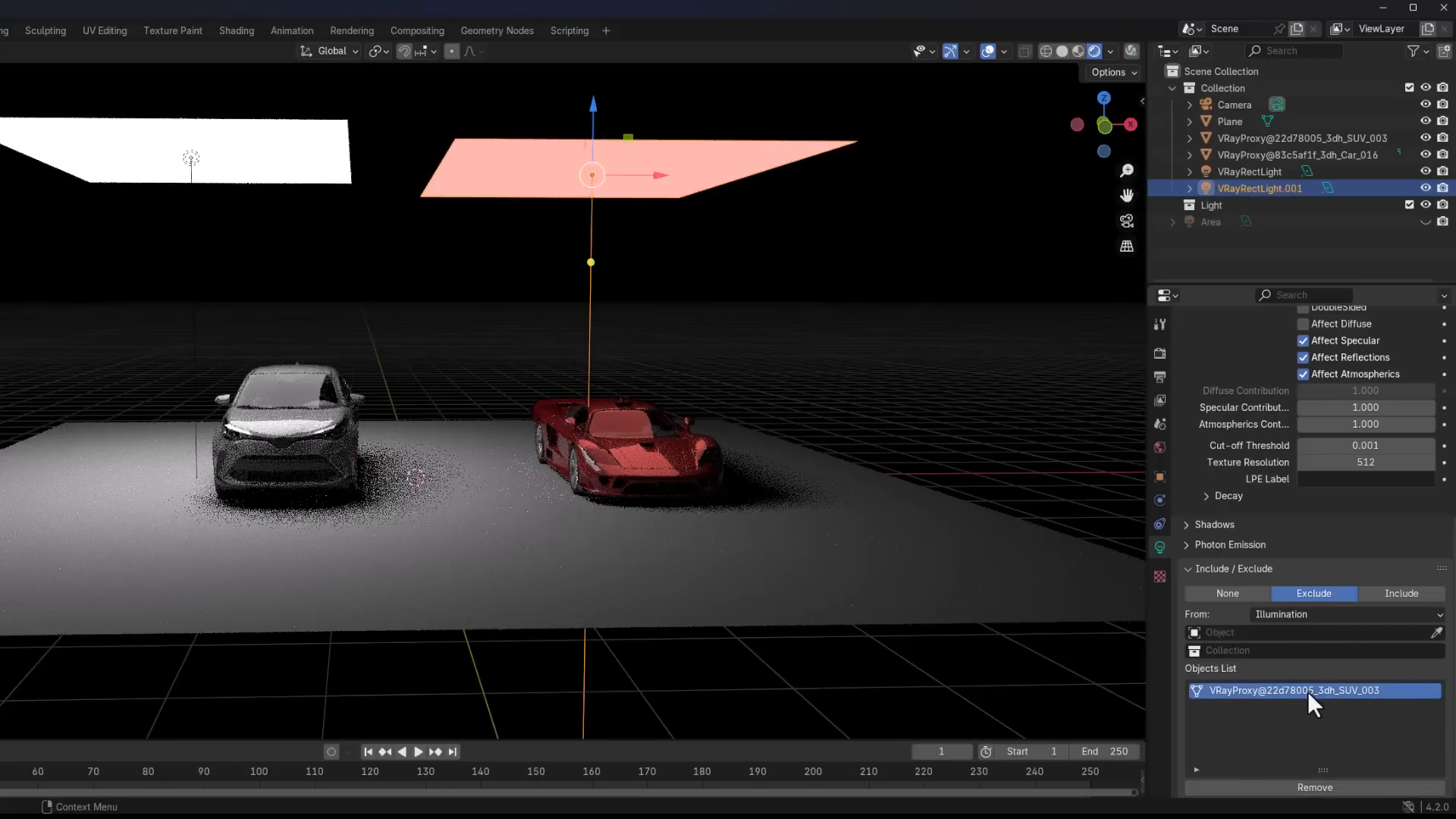
Compare the sports car's lighting by enabling Affect Diffuse on the red rect light and disabling it again
scroll(767, 425, "up", 4)
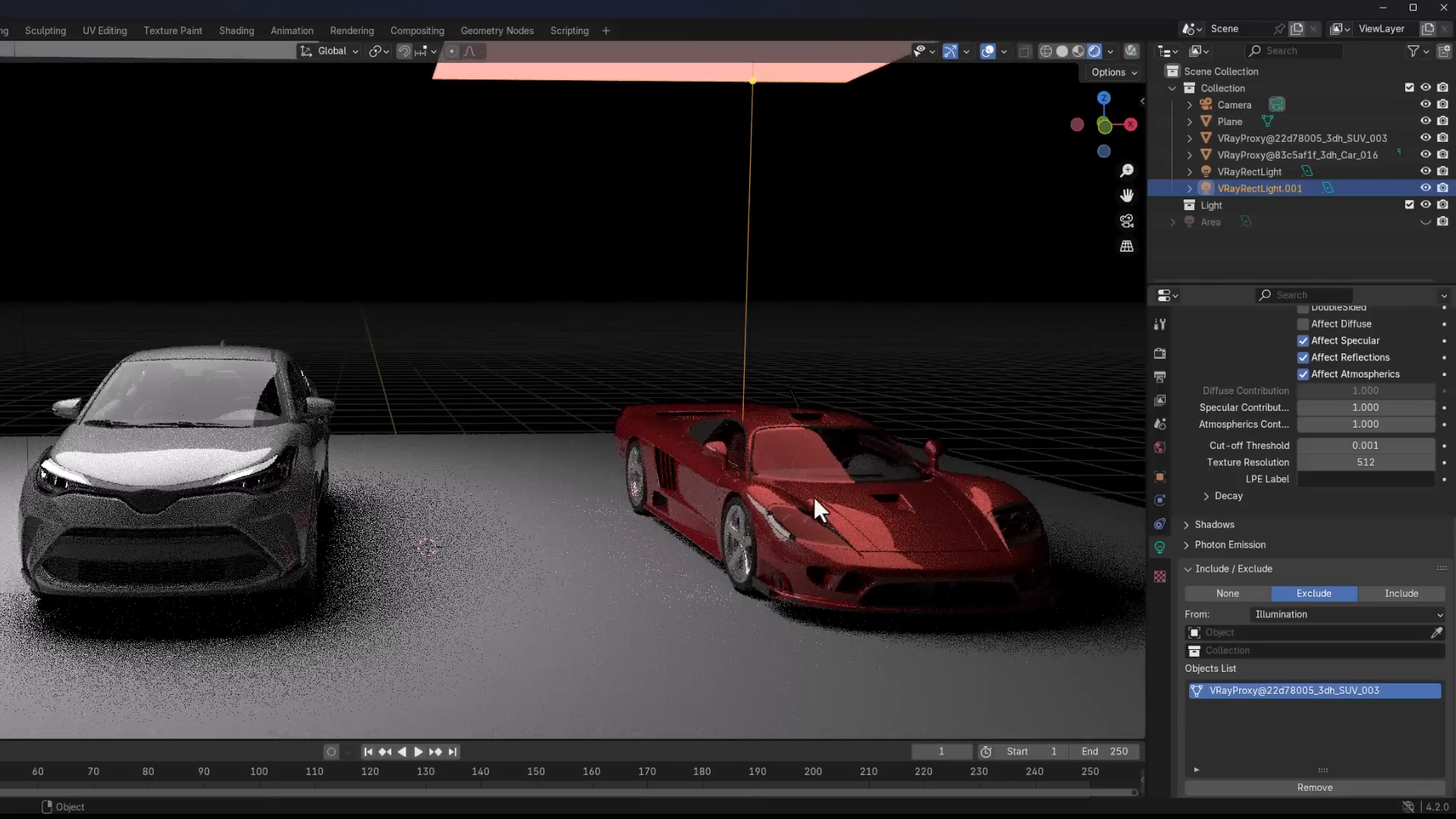
left_click(1205, 530)
left_click(1204, 530)
scroll(1220, 494, "up", 3)
scroll(1338, 517, "up", 2)
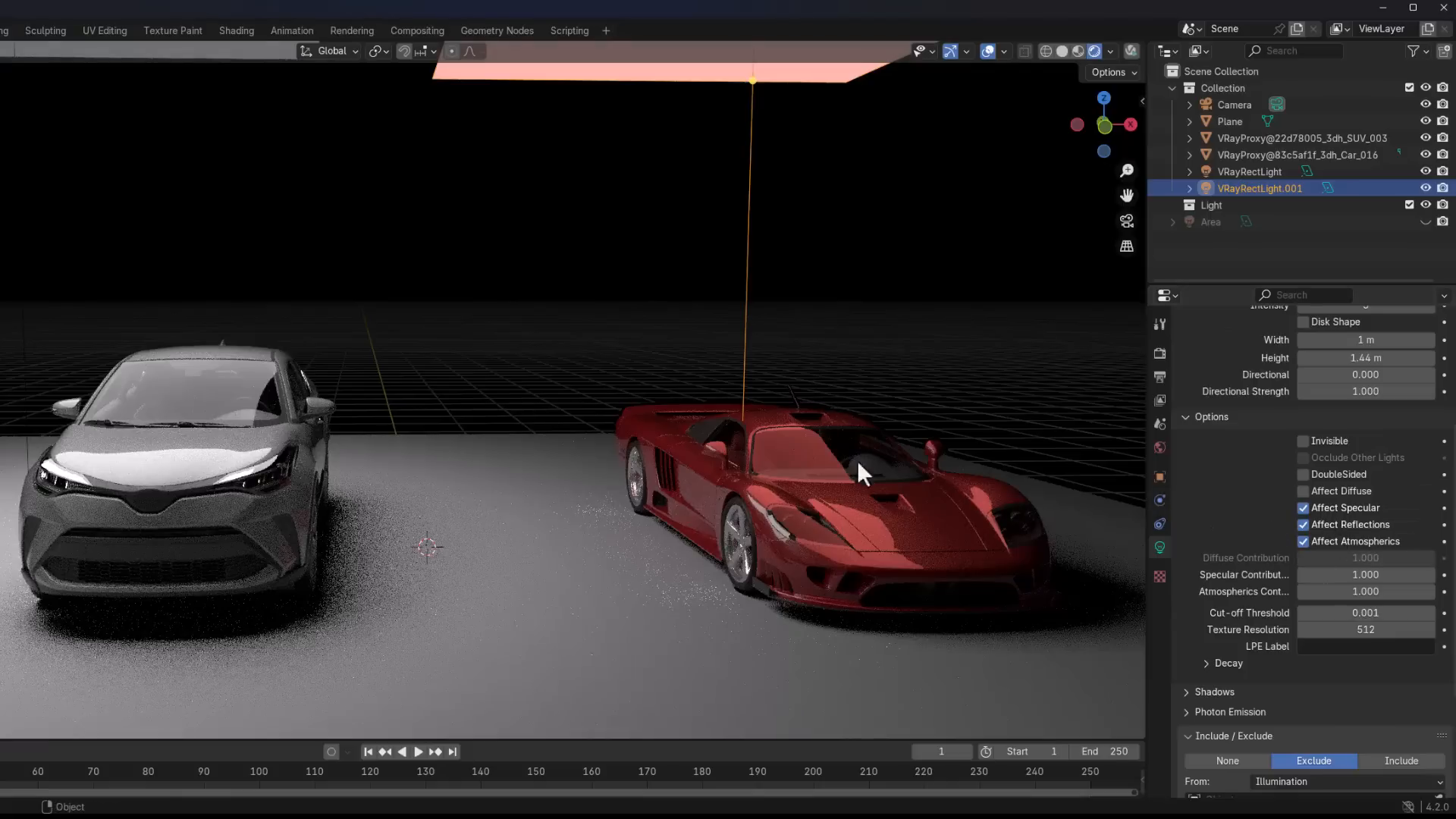
left_click(1301, 491)
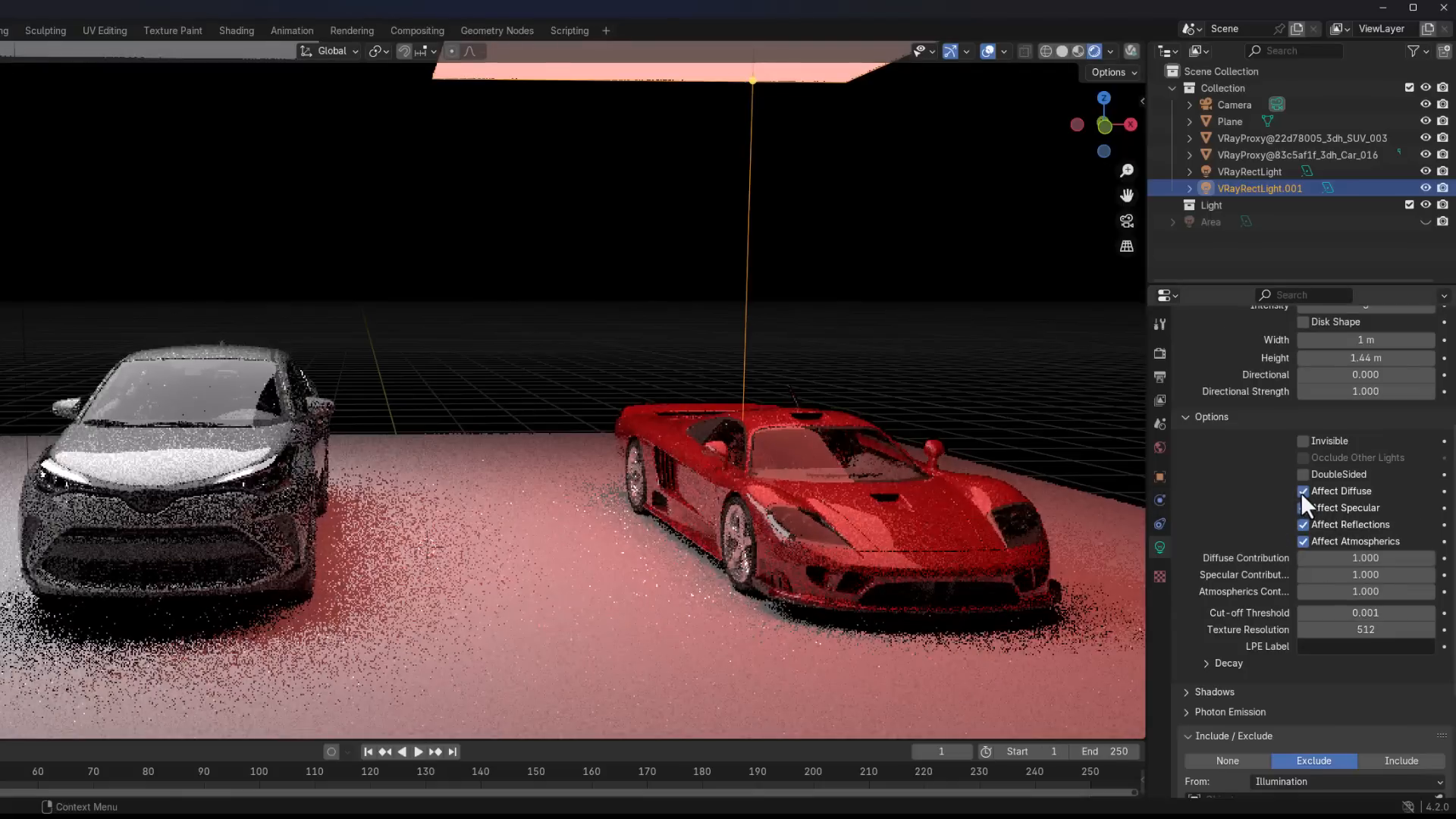
left_click(1302, 491)
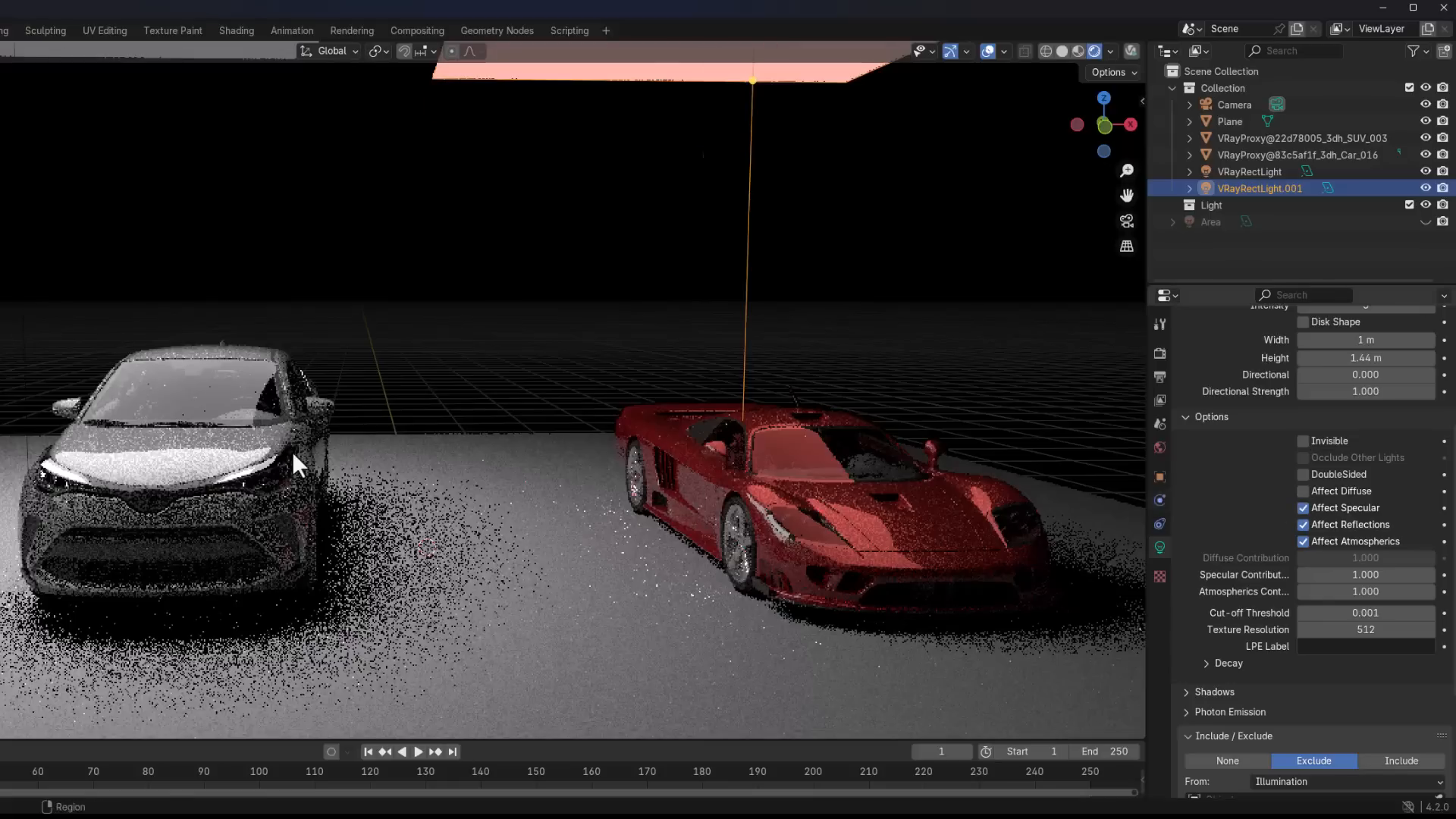
Remove the SUV from the red rect light's exclusion list and exclude the floor plane from its Shadow Casting
scroll(295, 464, "down", 3)
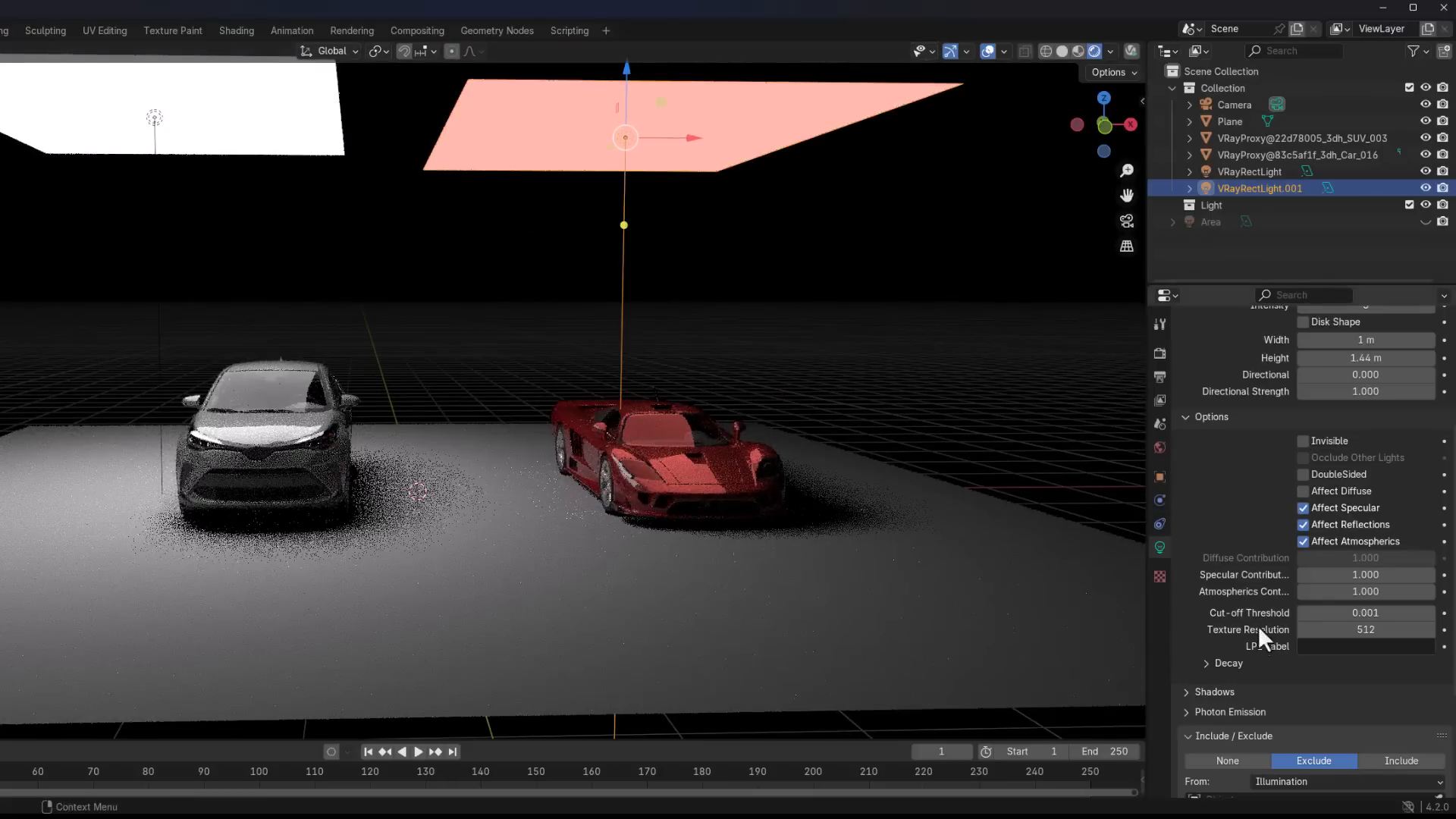
scroll(1264, 641, "down", 5)
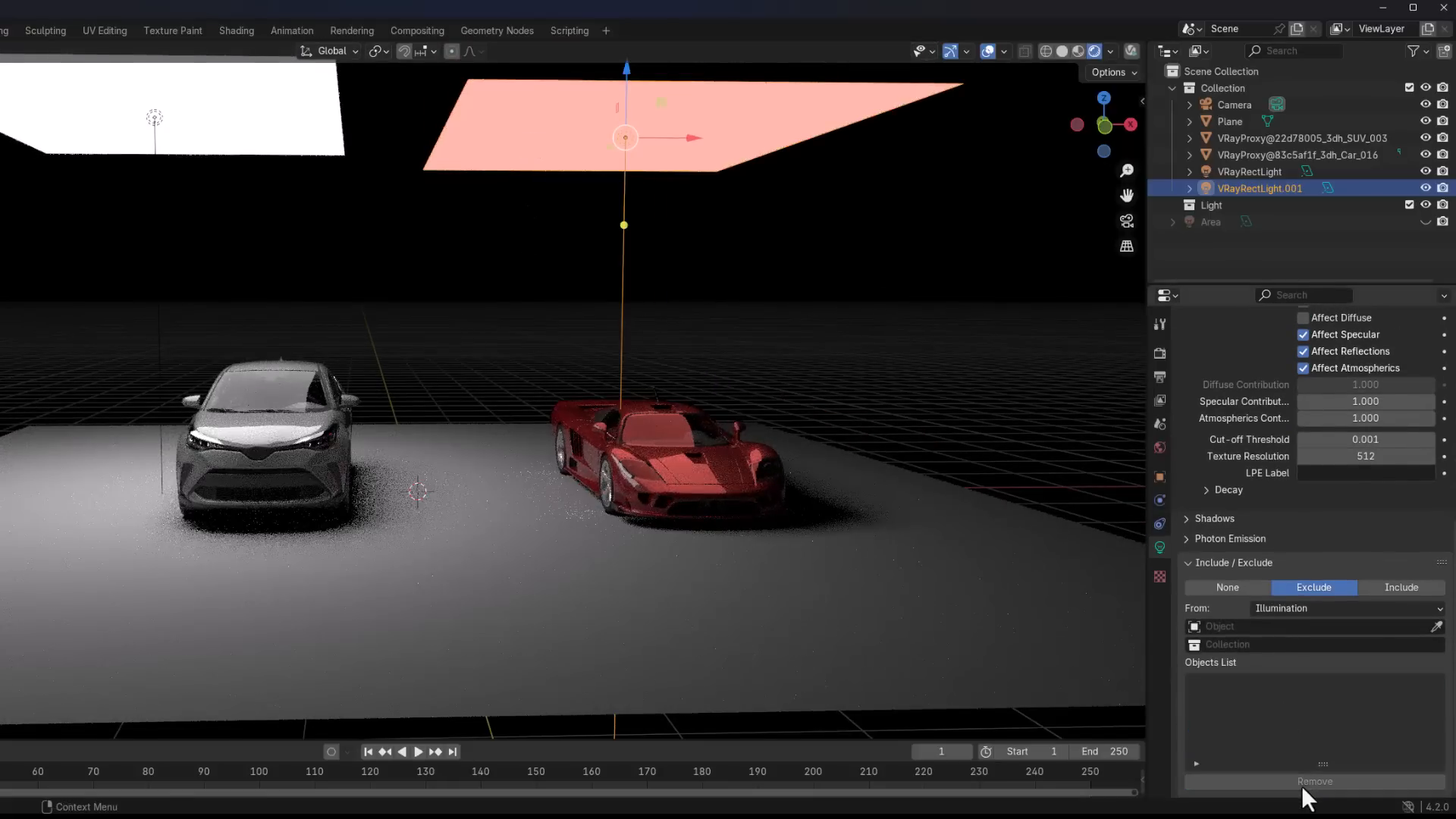
left_click(1401, 608)
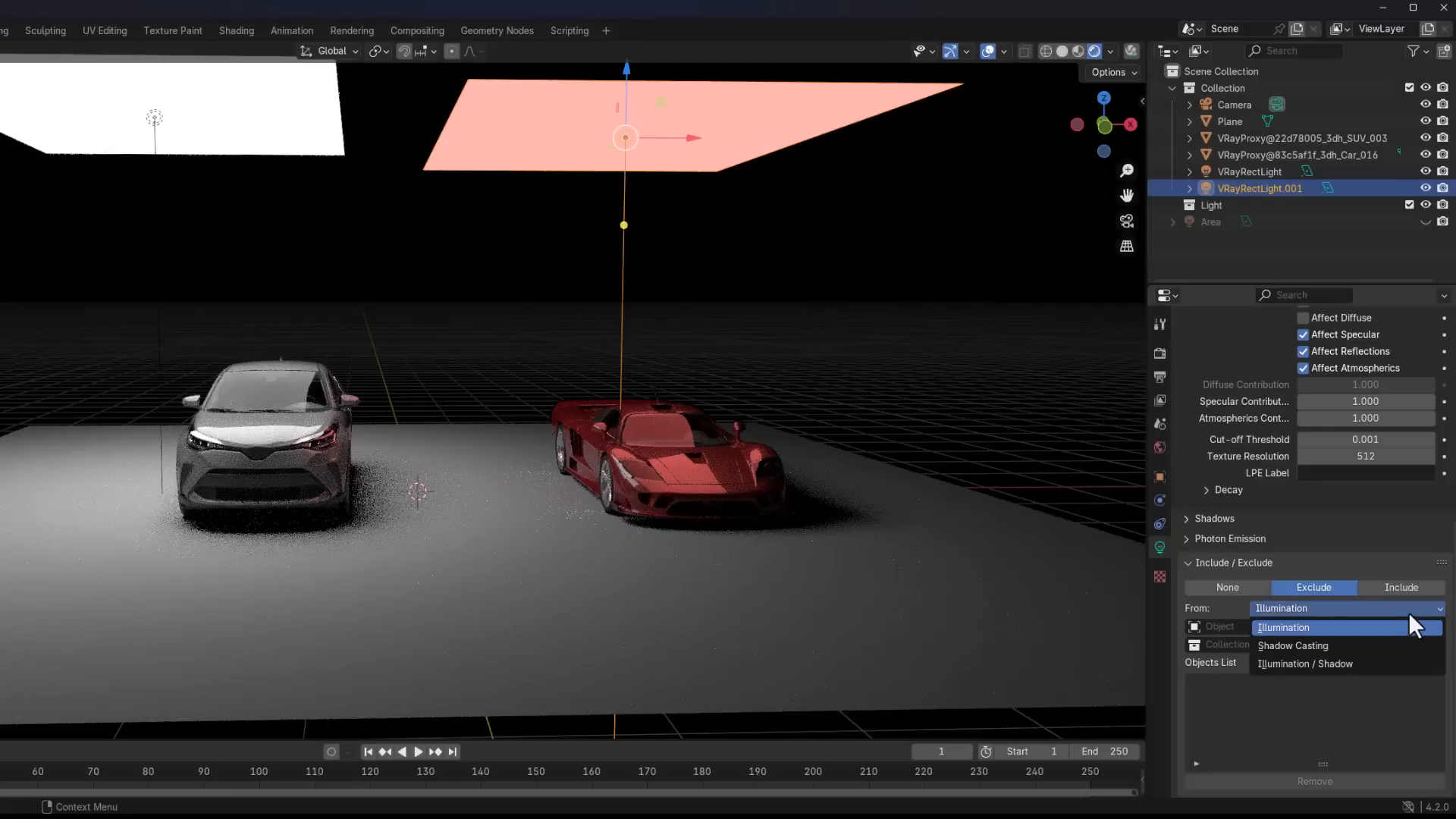
left_click(1408, 614)
left_click(1336, 608)
left_click(1292, 645)
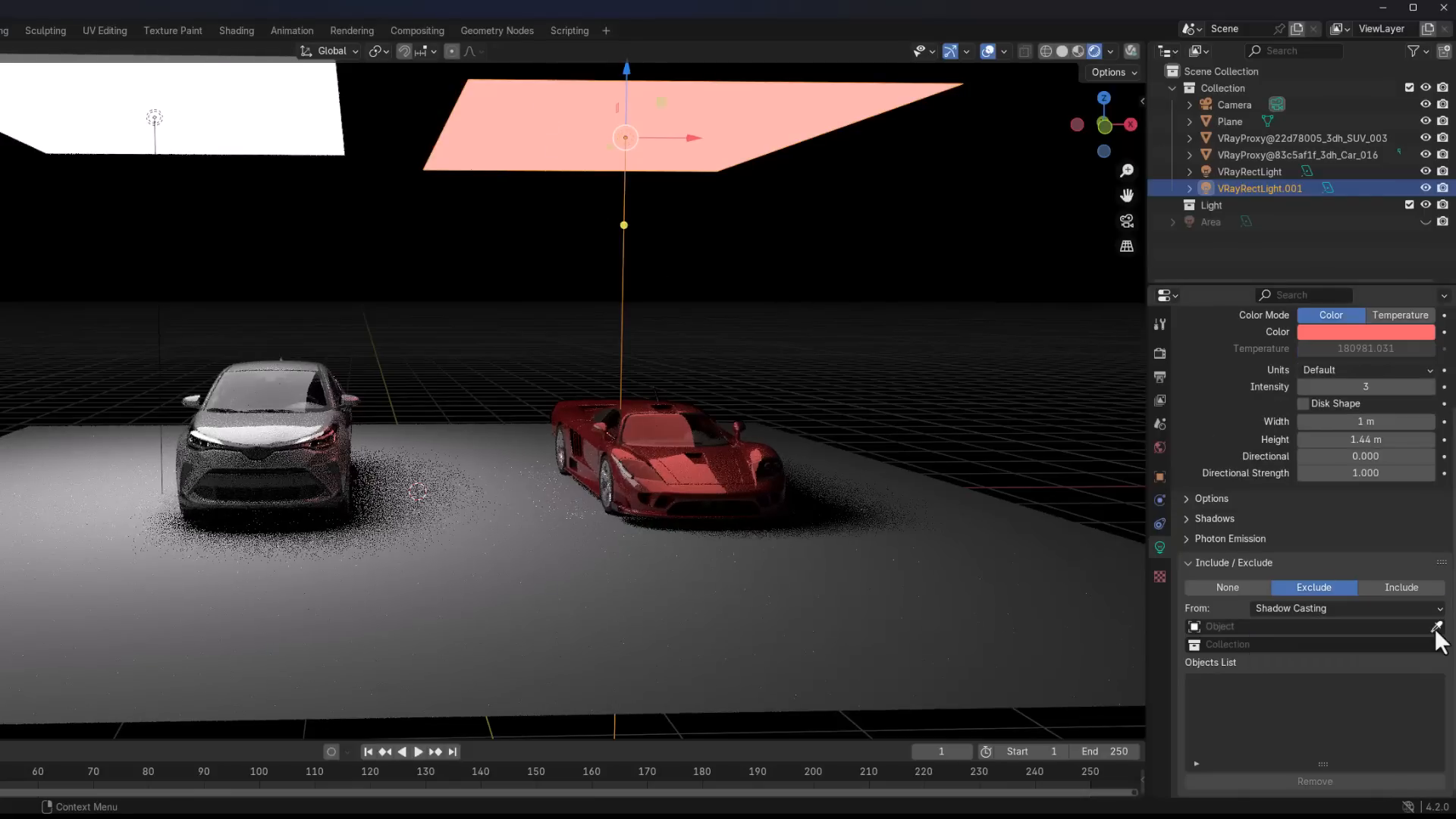
left_click(1436, 626)
left_click(686, 554)
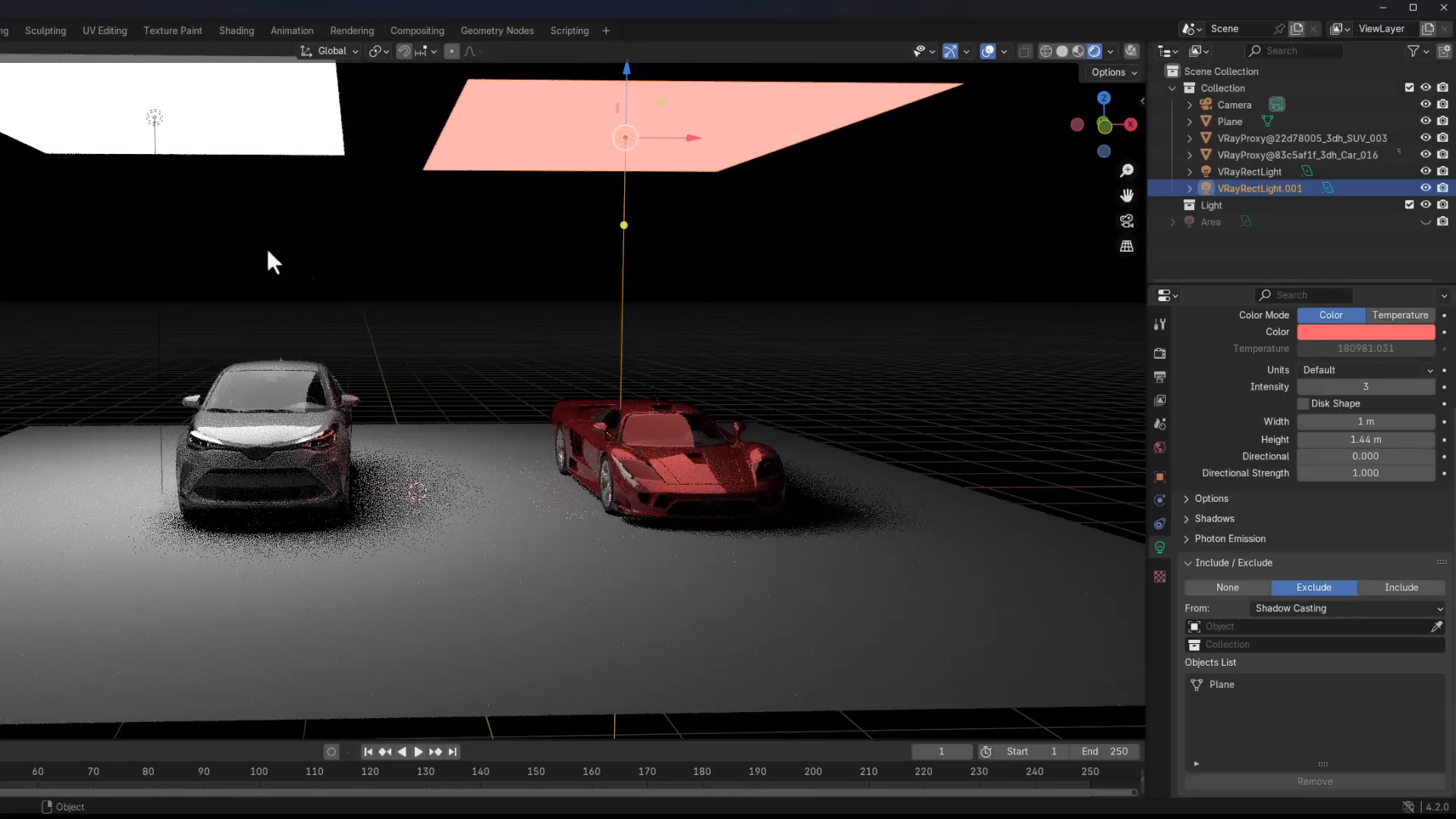
Exclude the floor plane from the white rect light's Illumination / Shadow
left_click(156, 120)
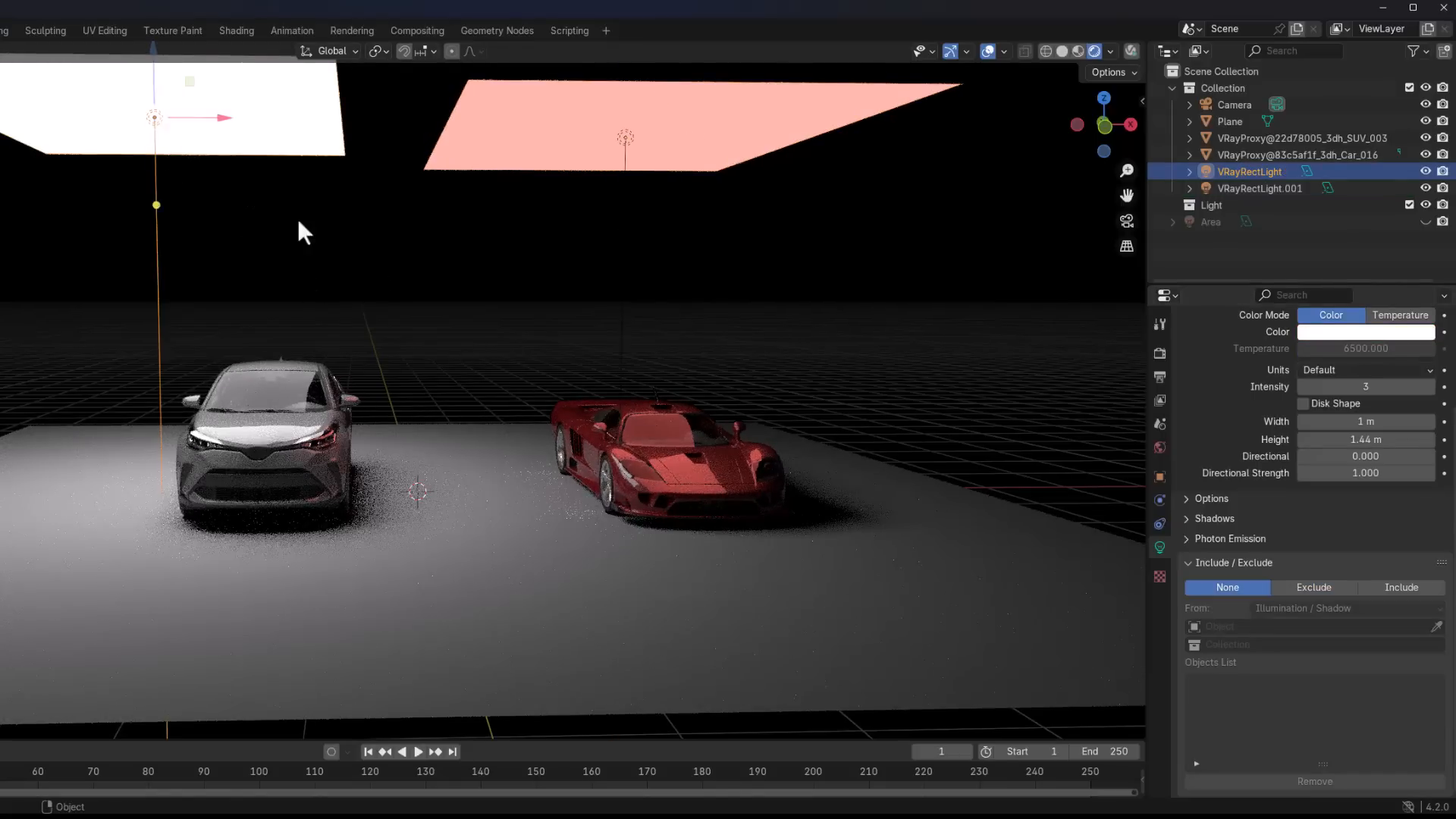
left_click(1333, 588)
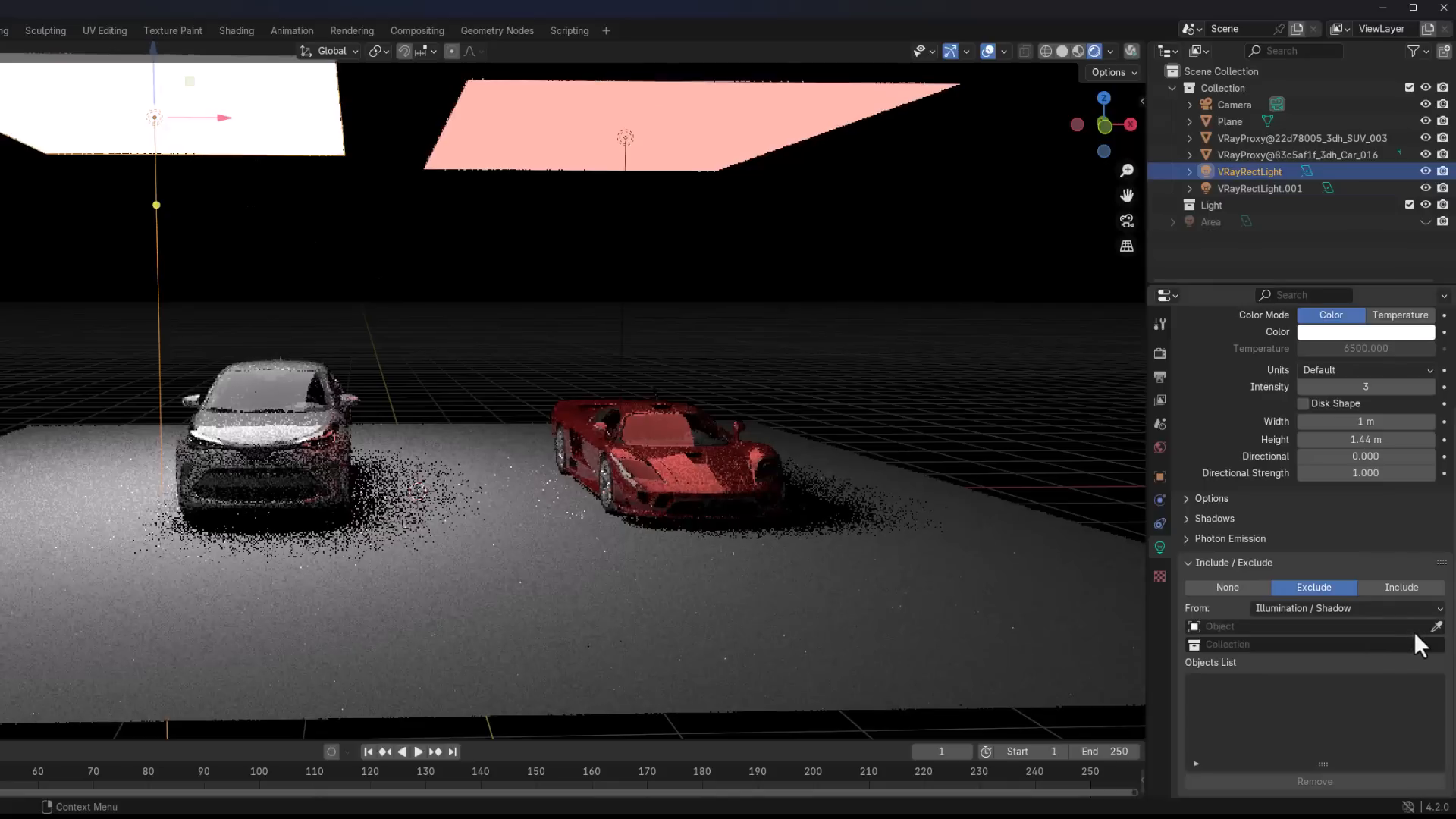
left_click(1434, 628)
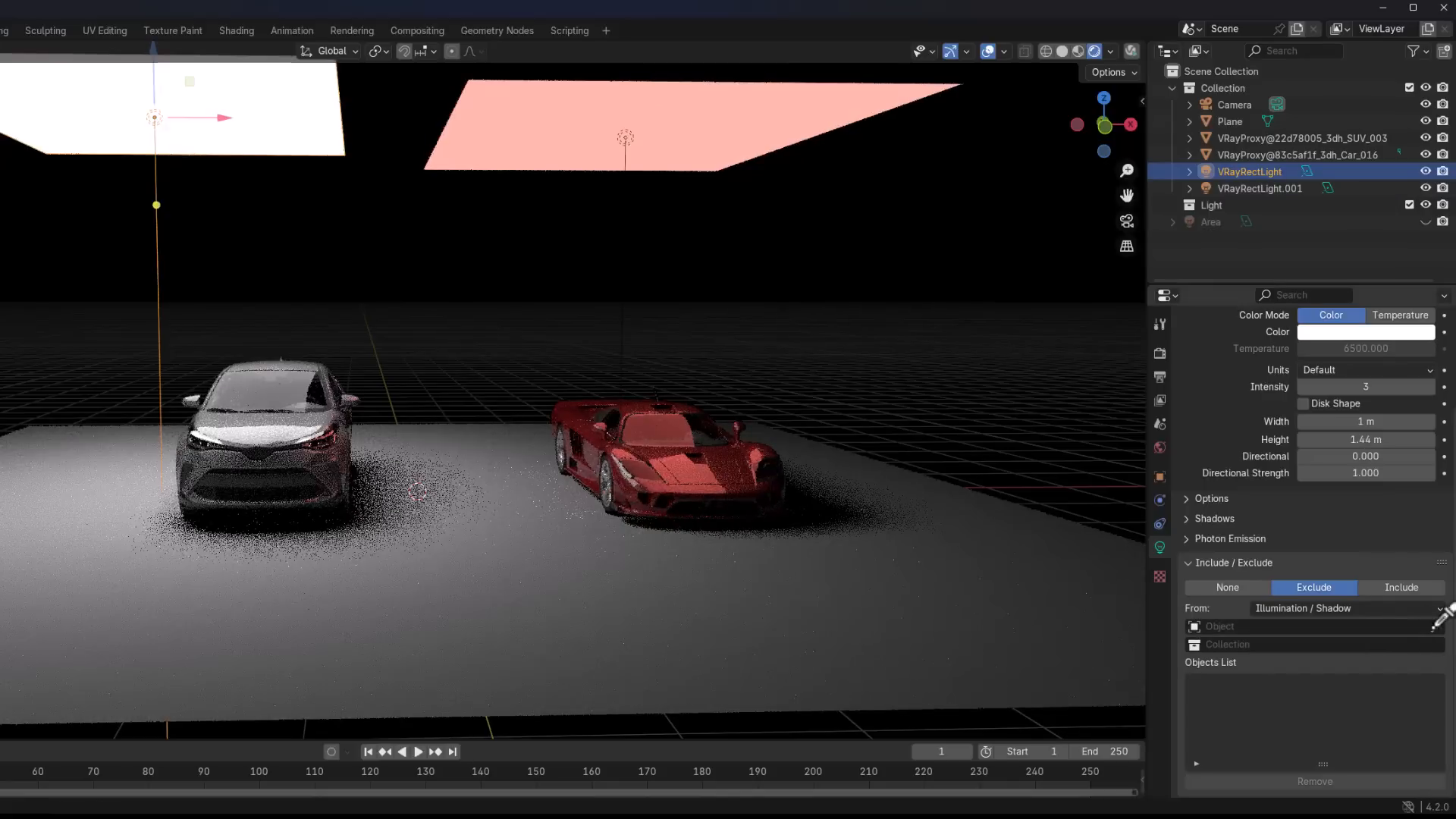
left_click(389, 565)
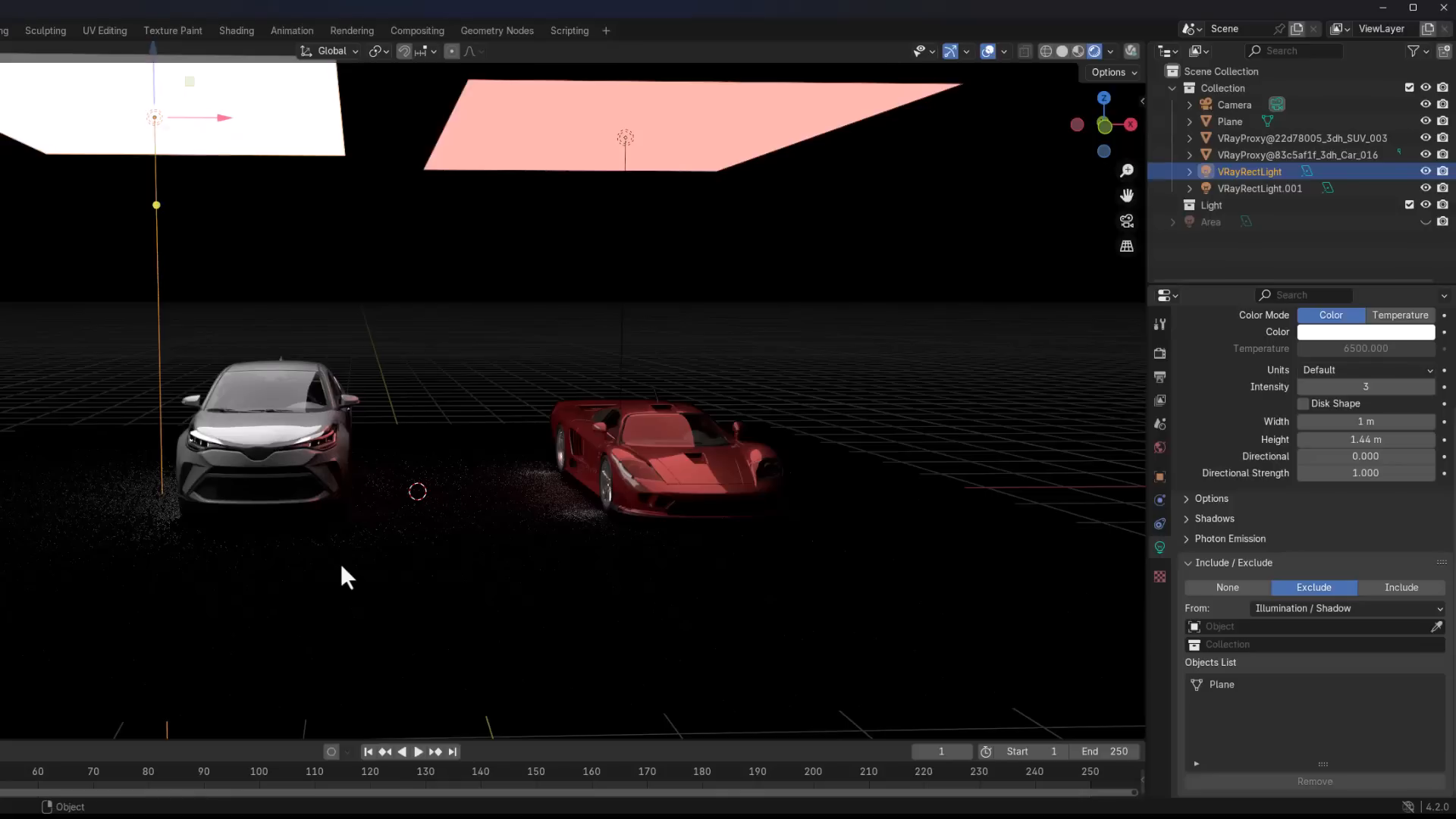
Expand the white rect light's Options and review its general, option and include/exclude settings
scroll(1267, 558, "up", 3)
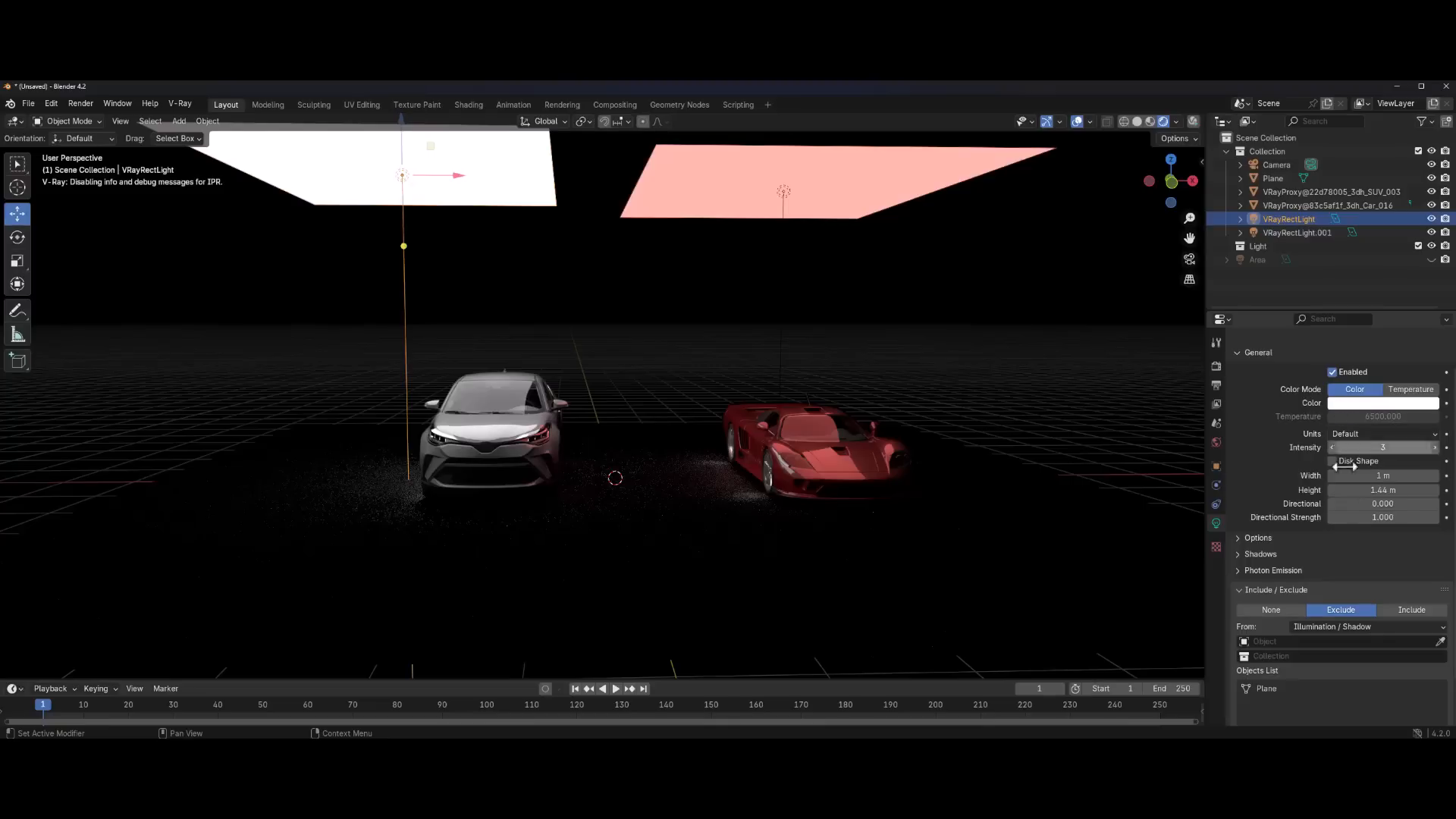
left_click(1245, 540)
scroll(1289, 572, "down", 3)
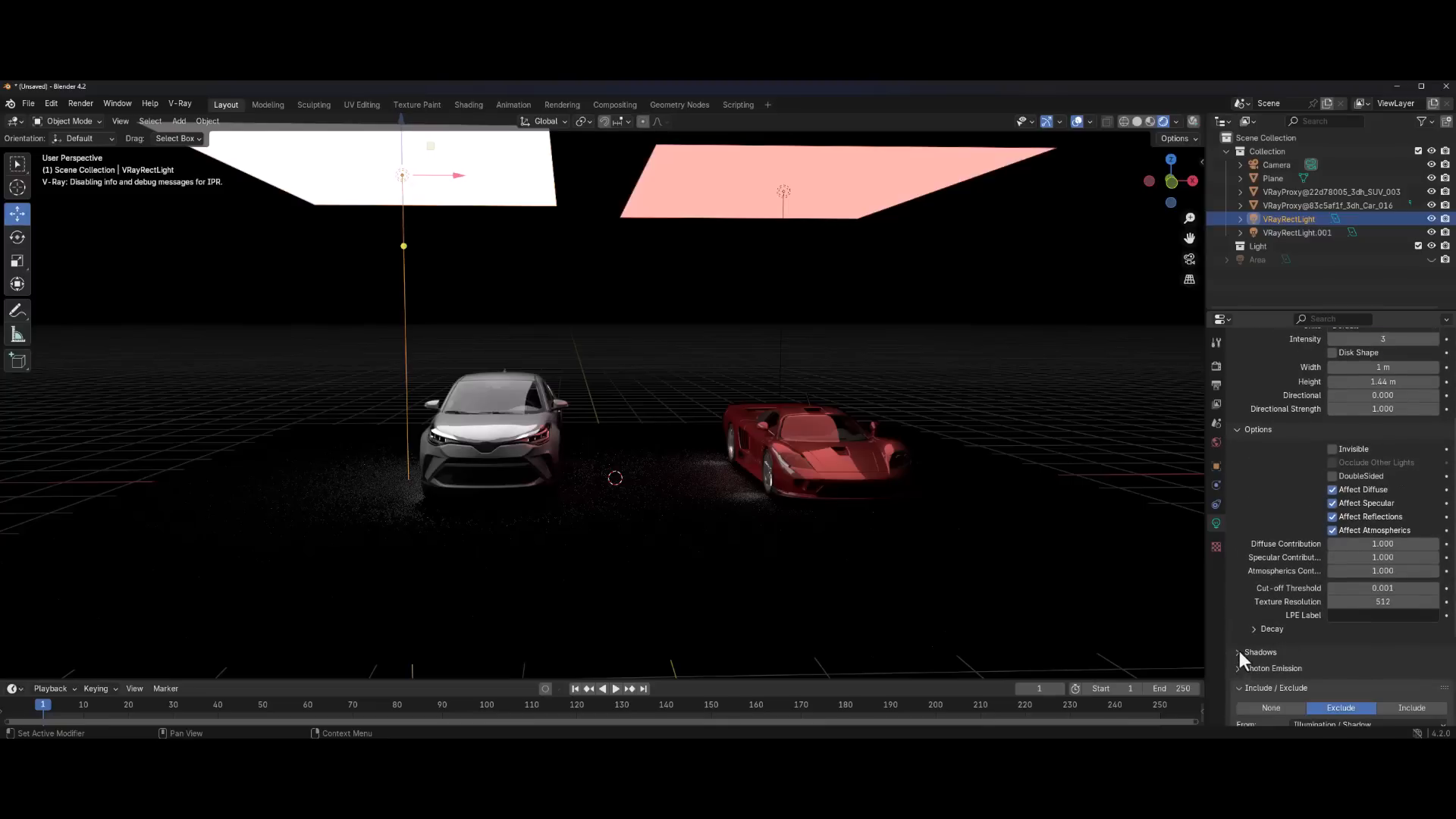
scroll(1359, 538, "up", 4)
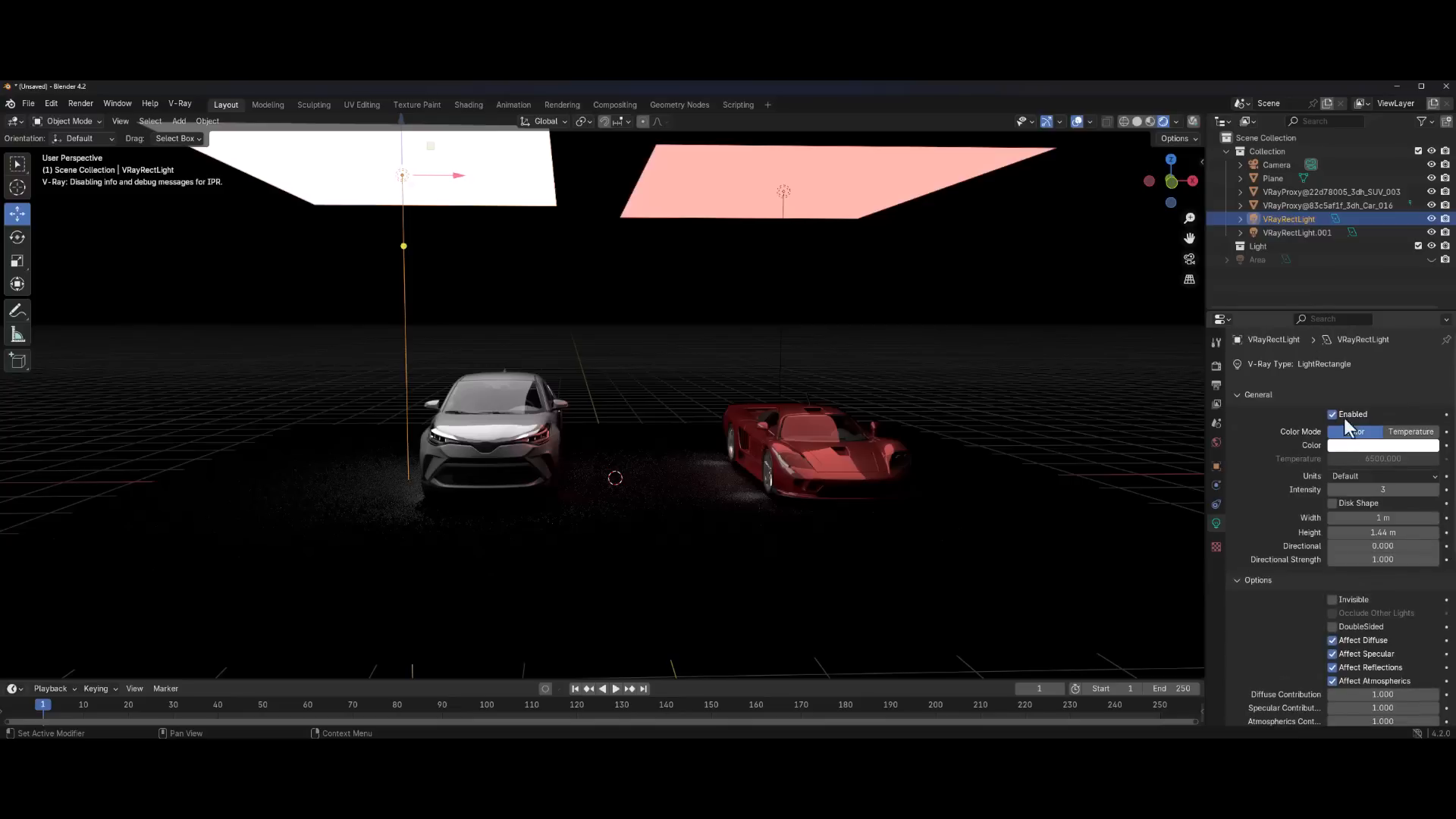
scroll(1357, 533, "down", 4)
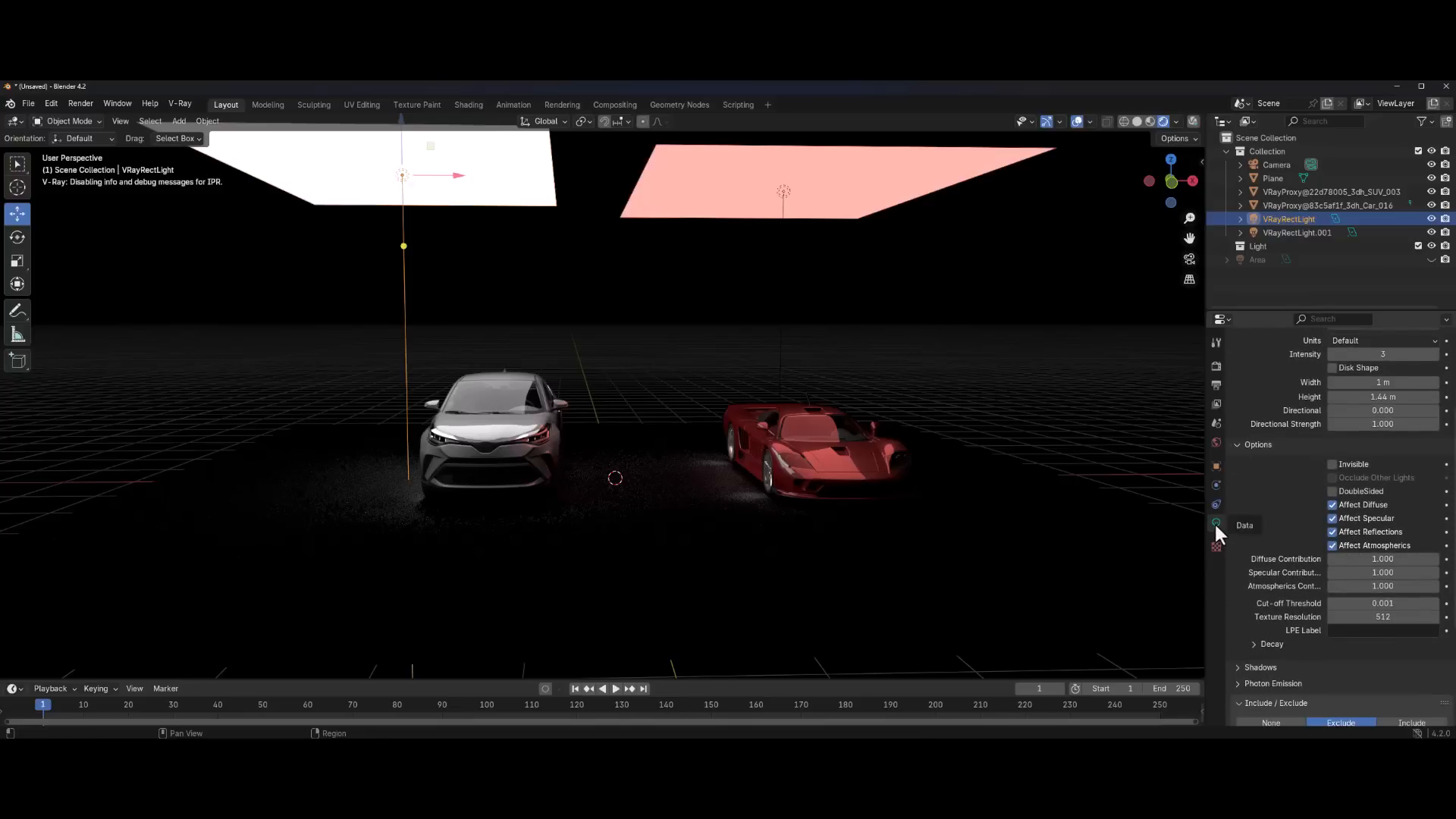
Review the white rect light's object transform, the V-Ray render sampler settings and the light's own options
left_click(1214, 465)
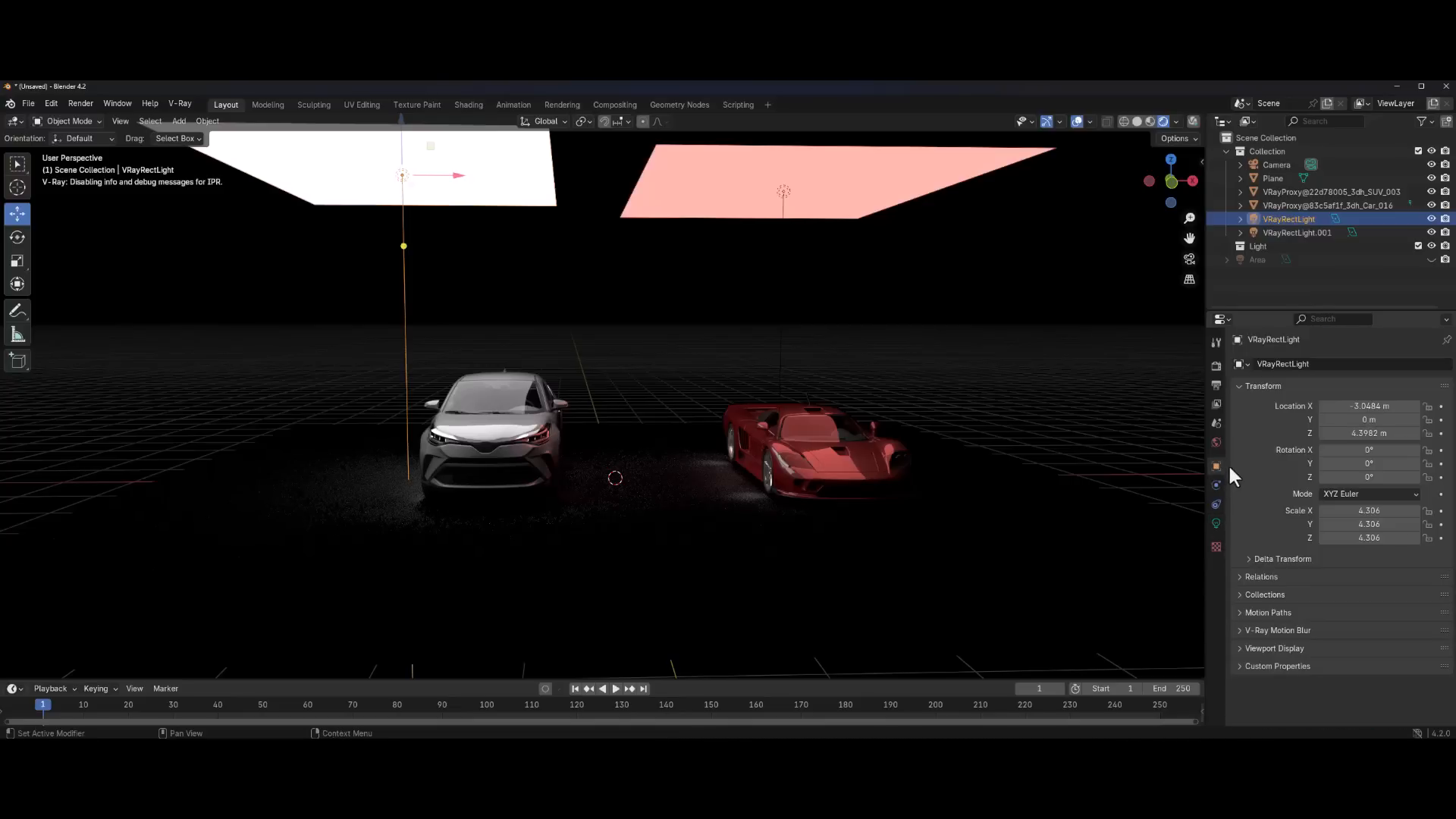
left_click(1216, 366)
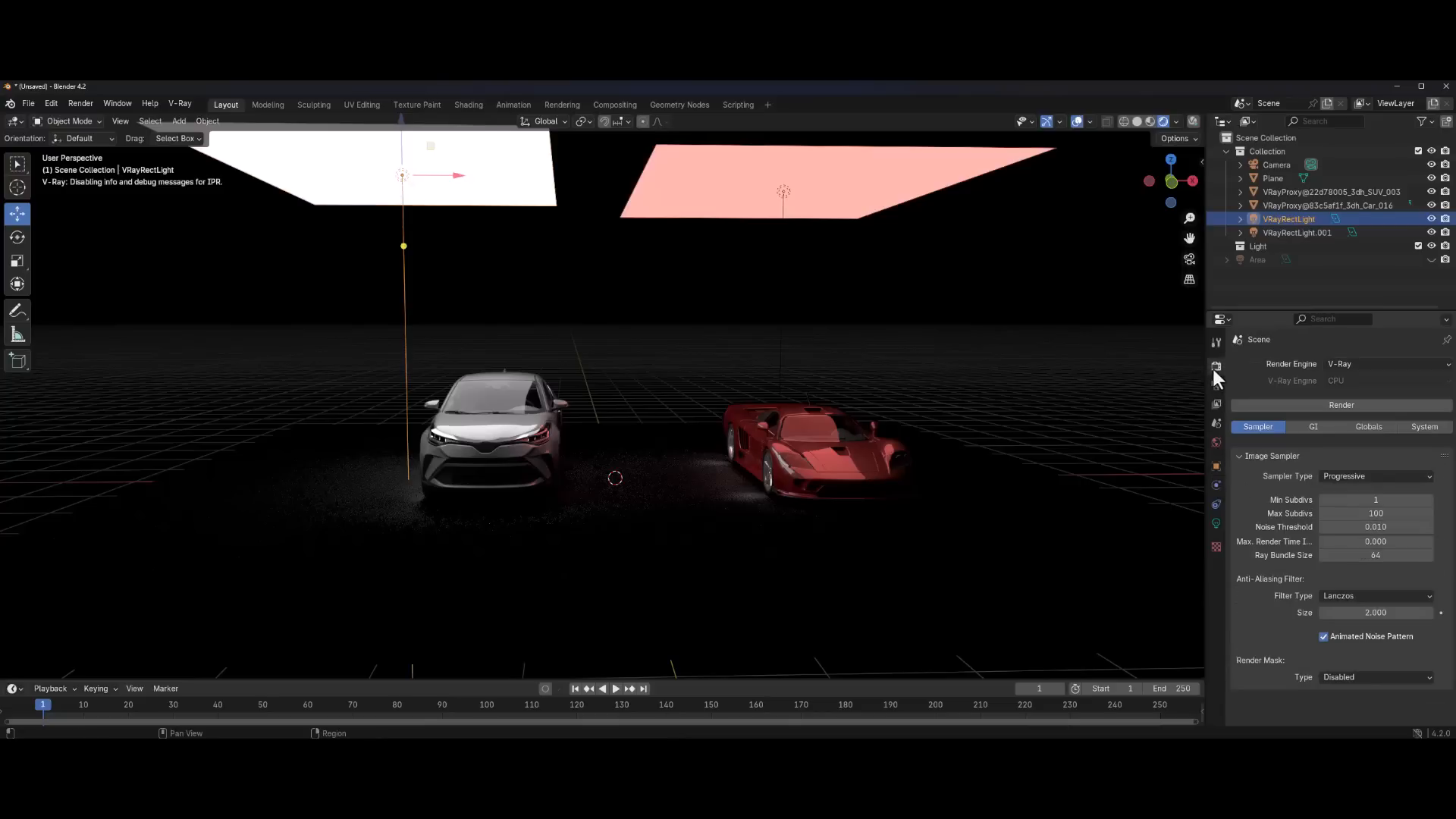
left_click(1216, 518)
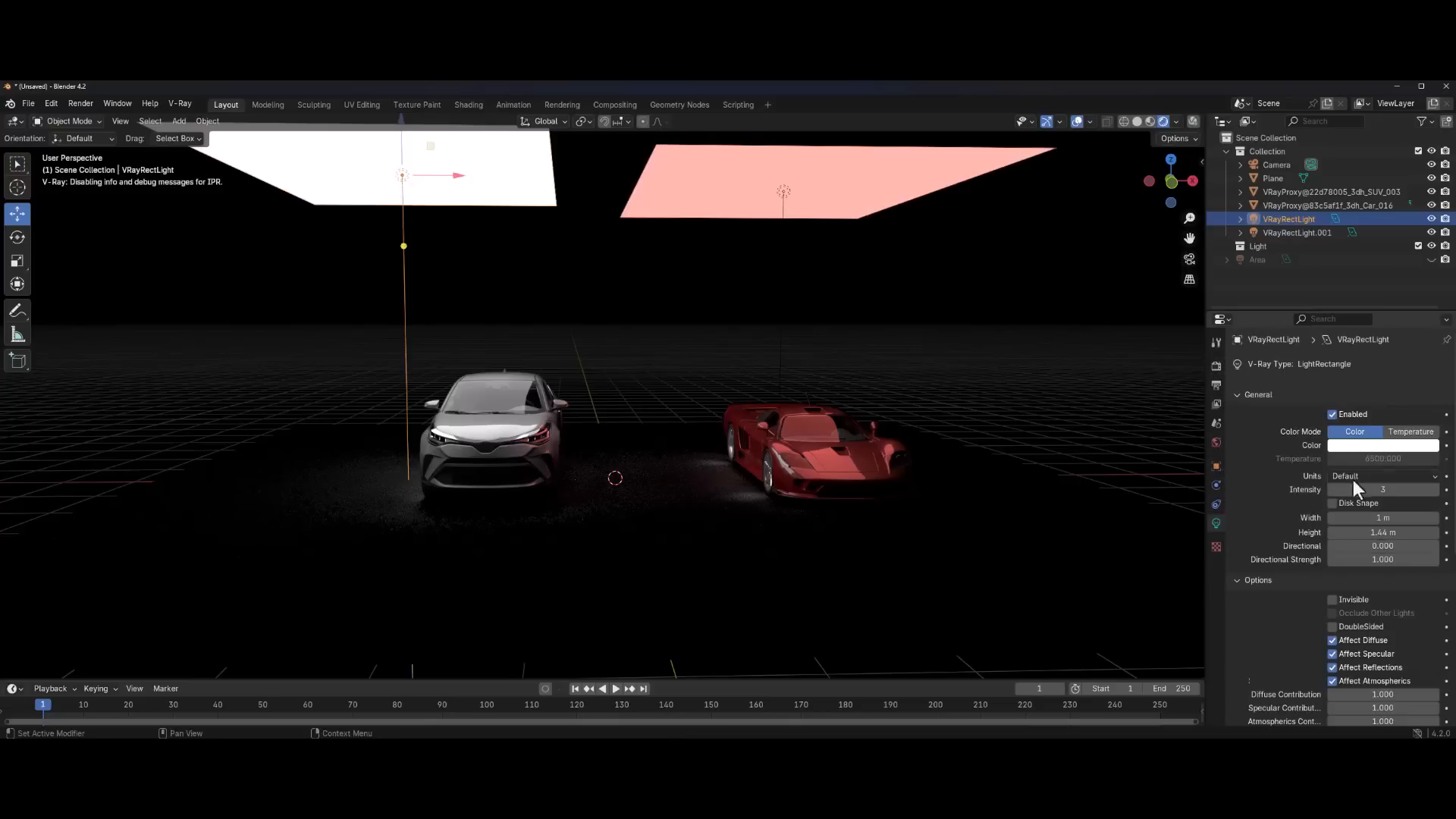
scroll(1352, 479, "down", 5)
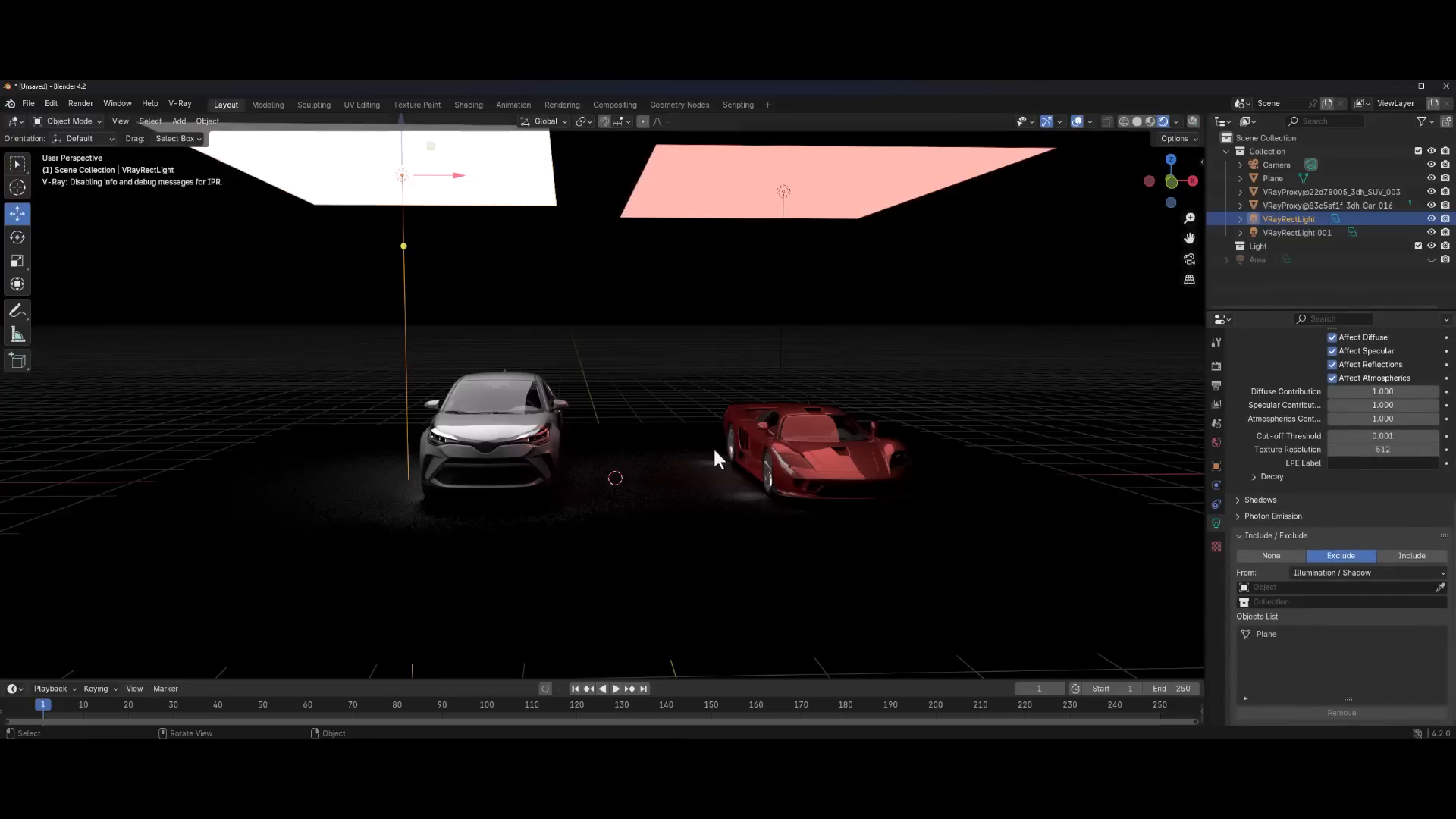
scroll(699, 455, "up", 4)
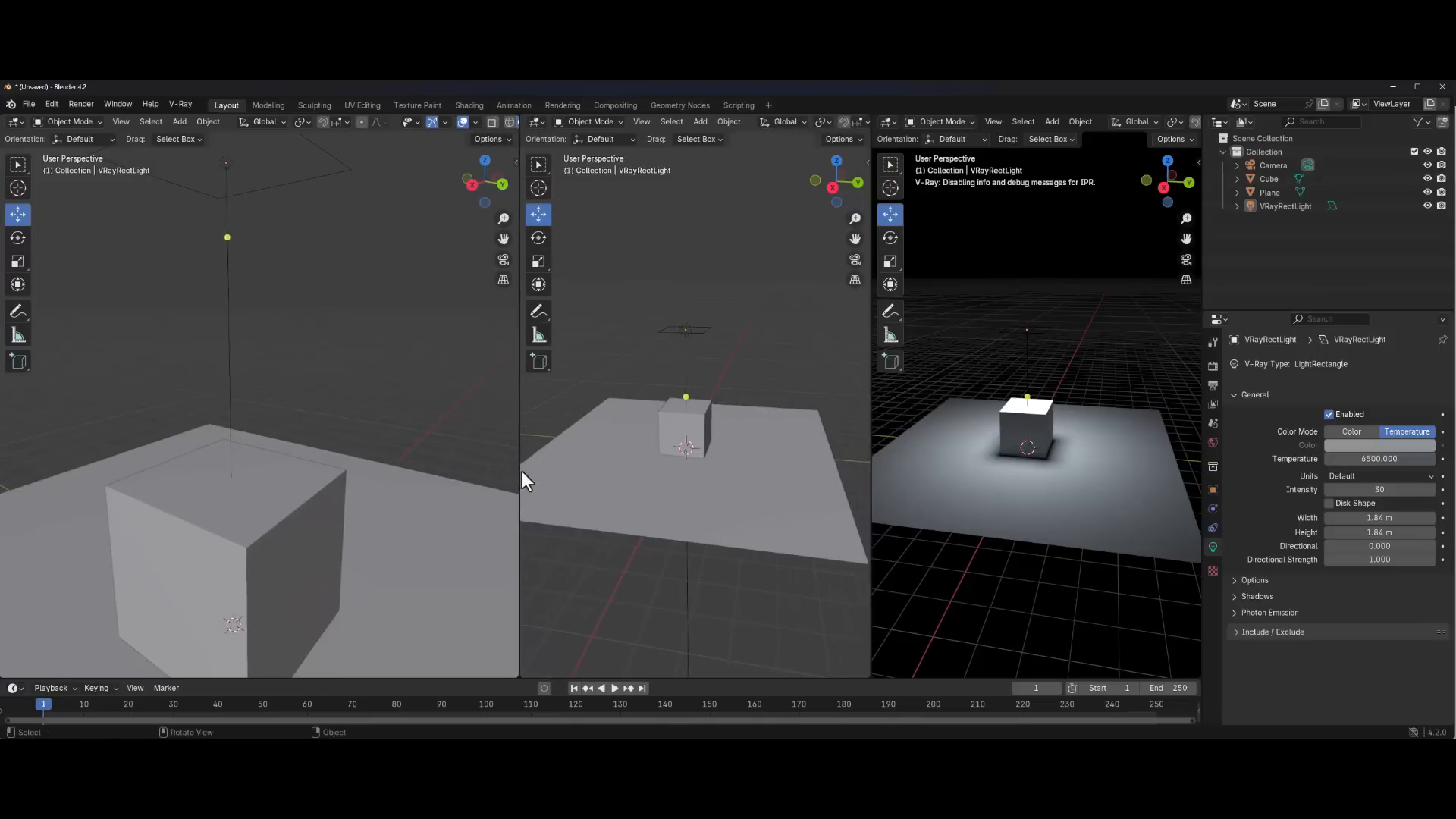
Widen the middle viewport and switch it to the V-Ray Node Editor
middle_click_drag(455, 485, 338, 488)
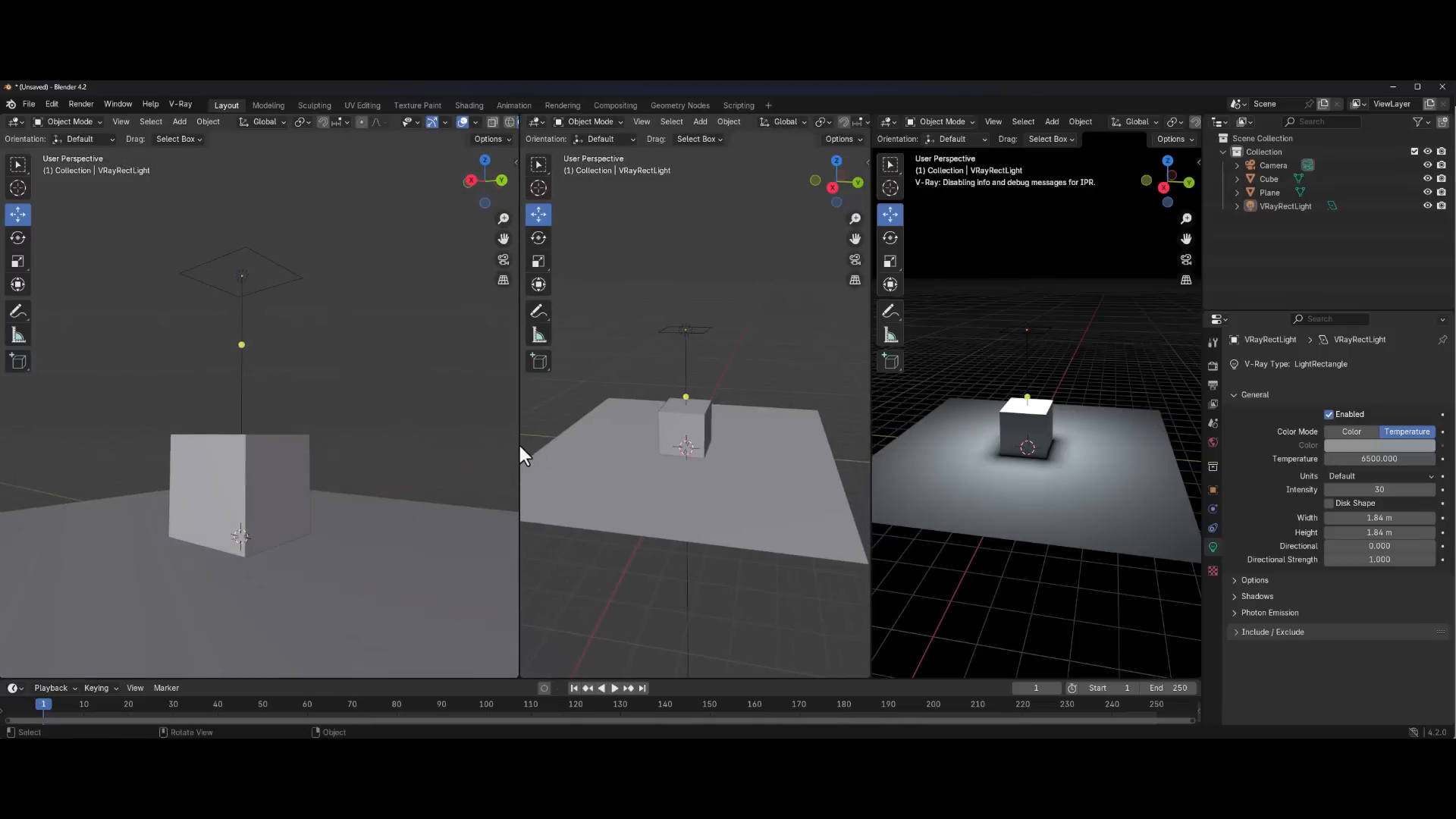
left_click_drag(520, 445, 398, 446)
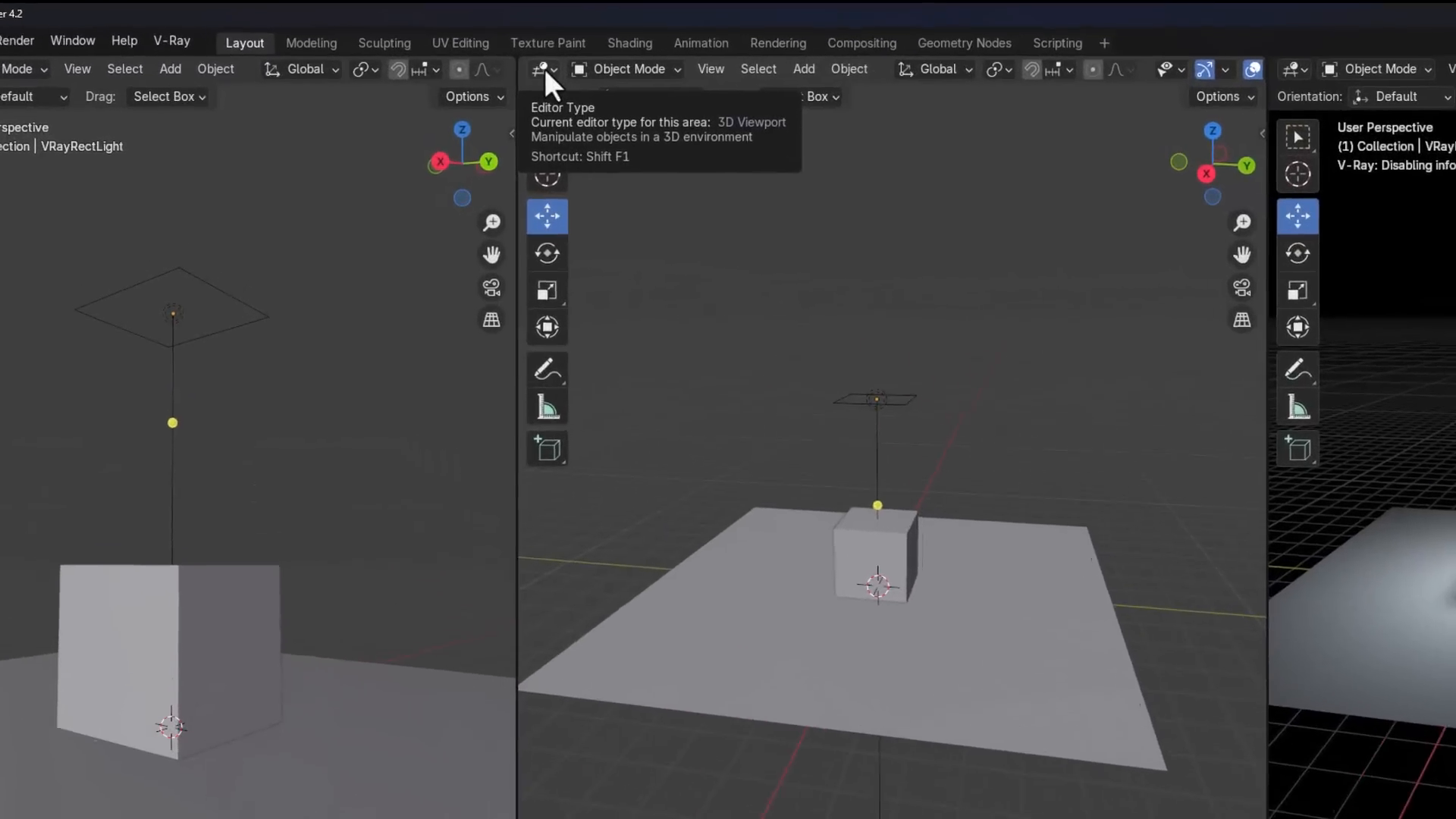
left_click(549, 67)
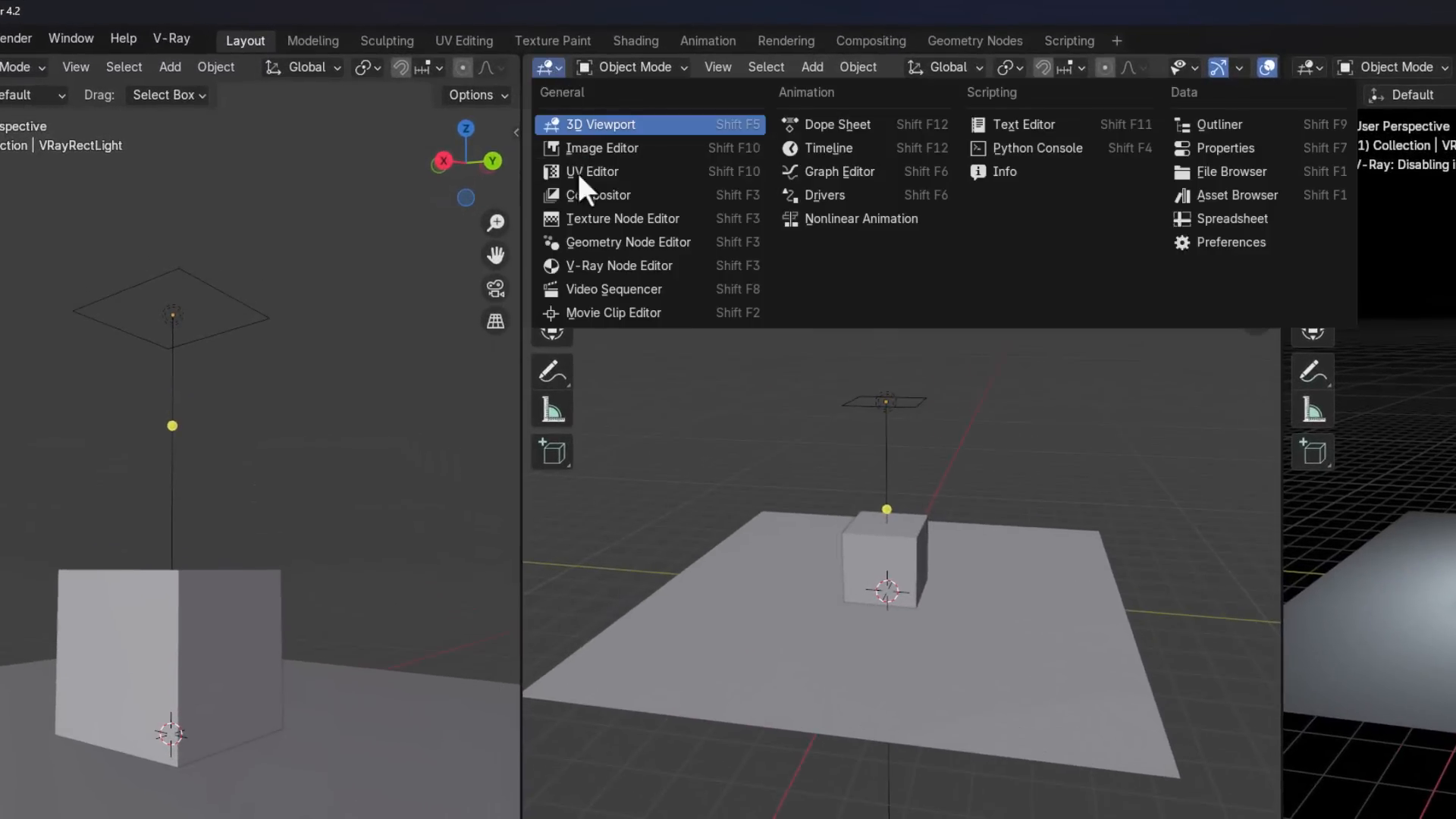
left_click(607, 265)
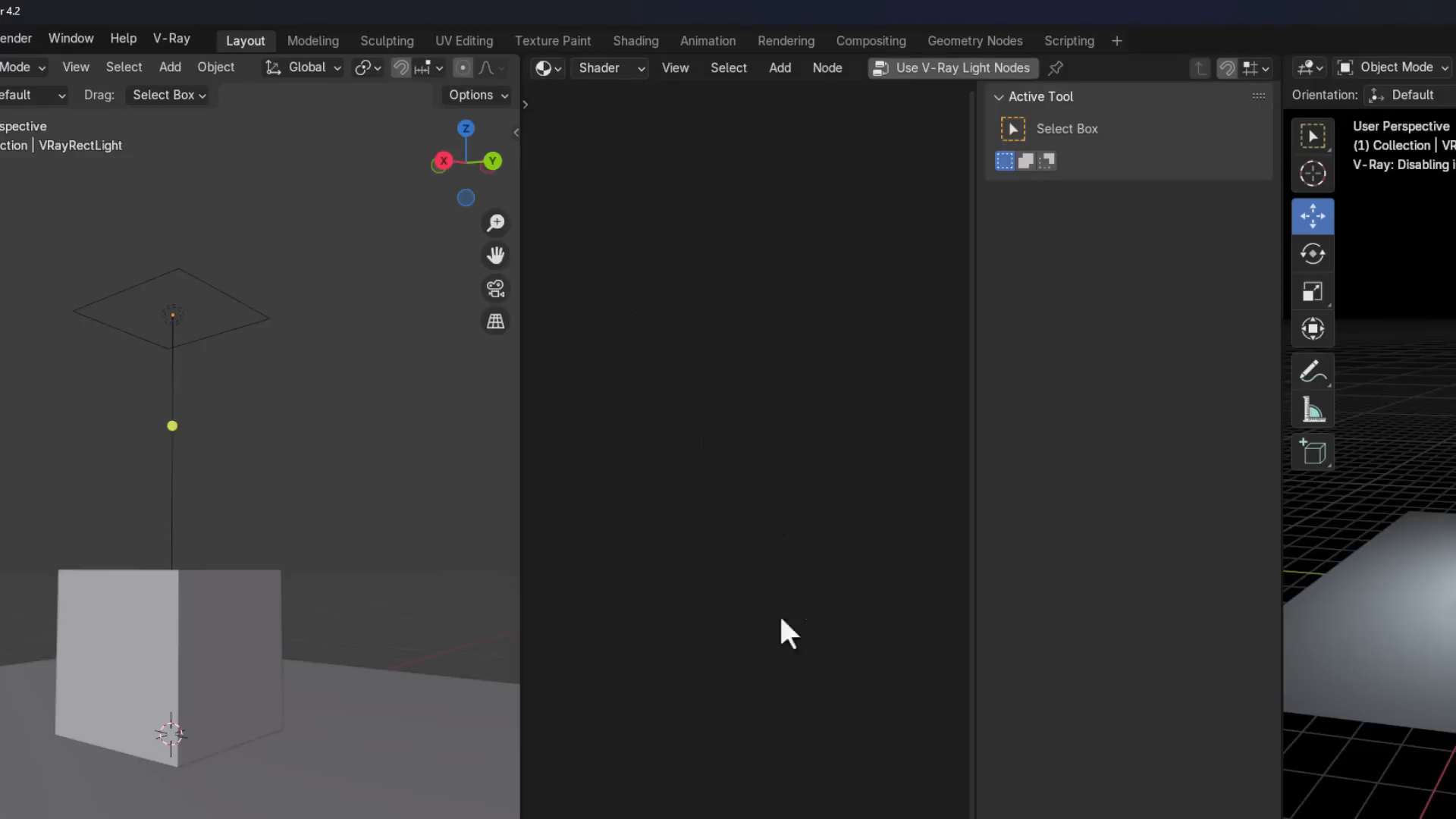
Subdivide the cube at level 2 and shade it smooth
left_click(252, 689)
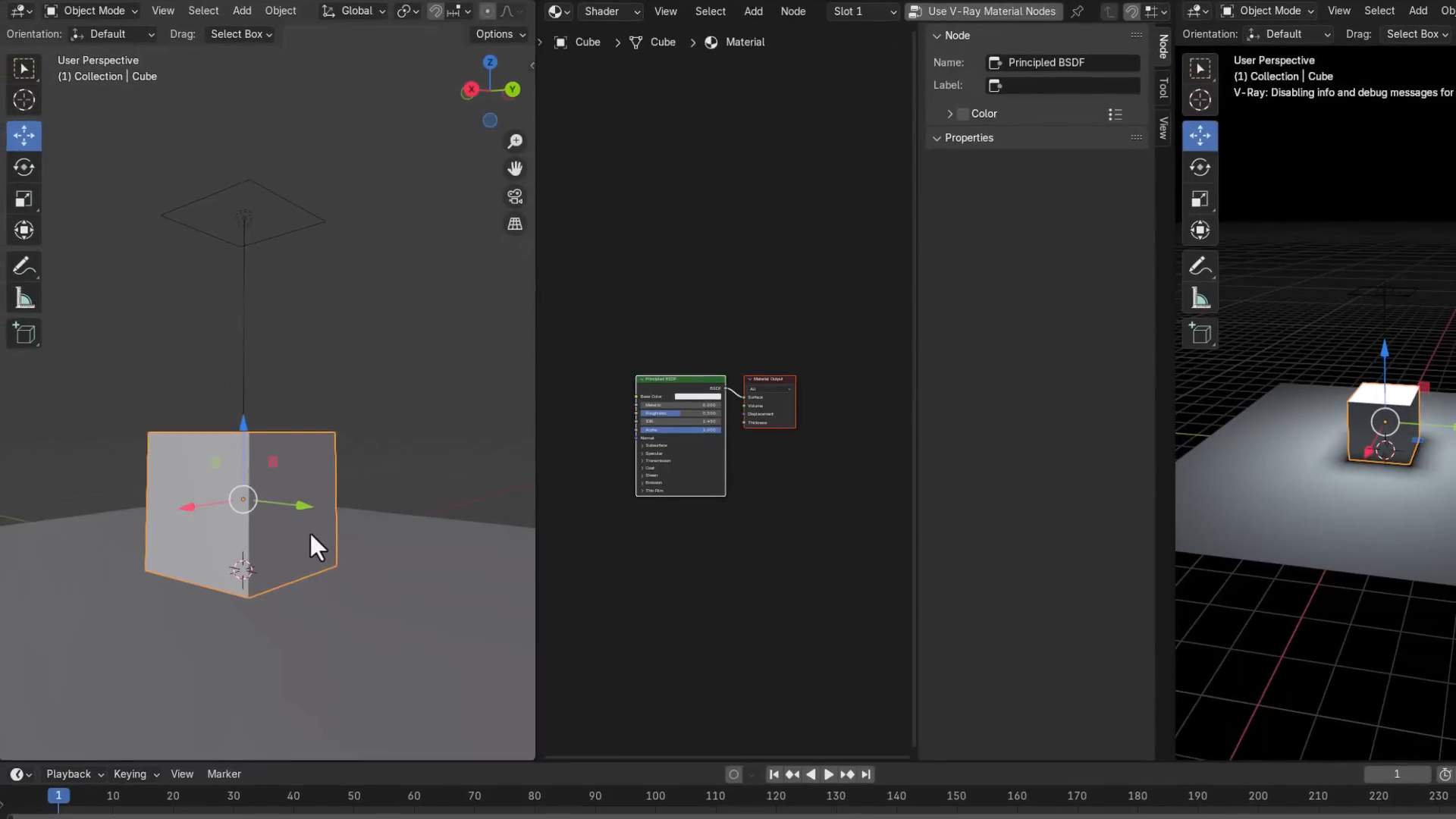
key("ctrl+2")
right_click(332, 339)
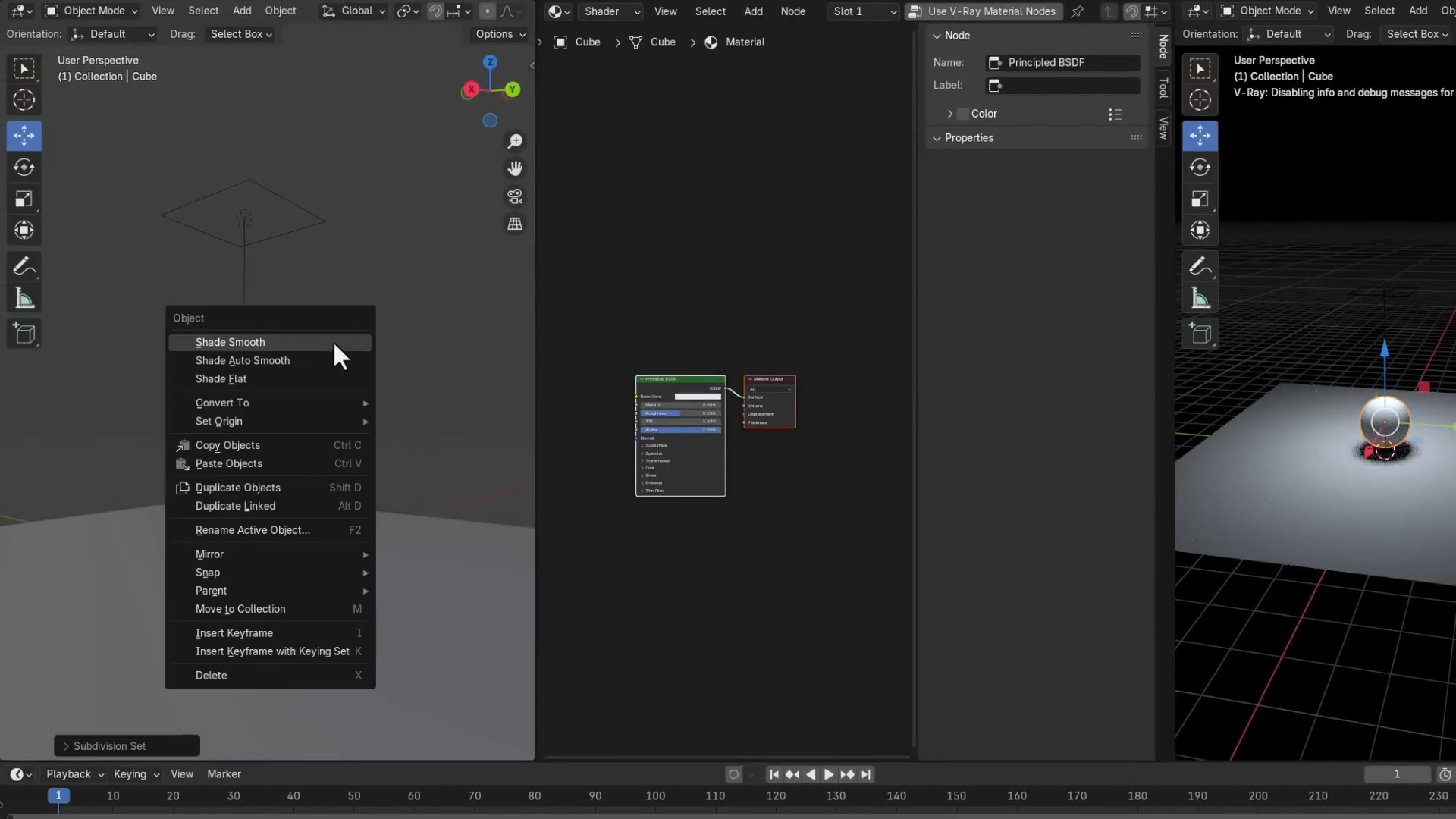
left_click(332, 339)
middle_click_drag(293, 570, 325, 499)
scroll(319, 585, "up", 4)
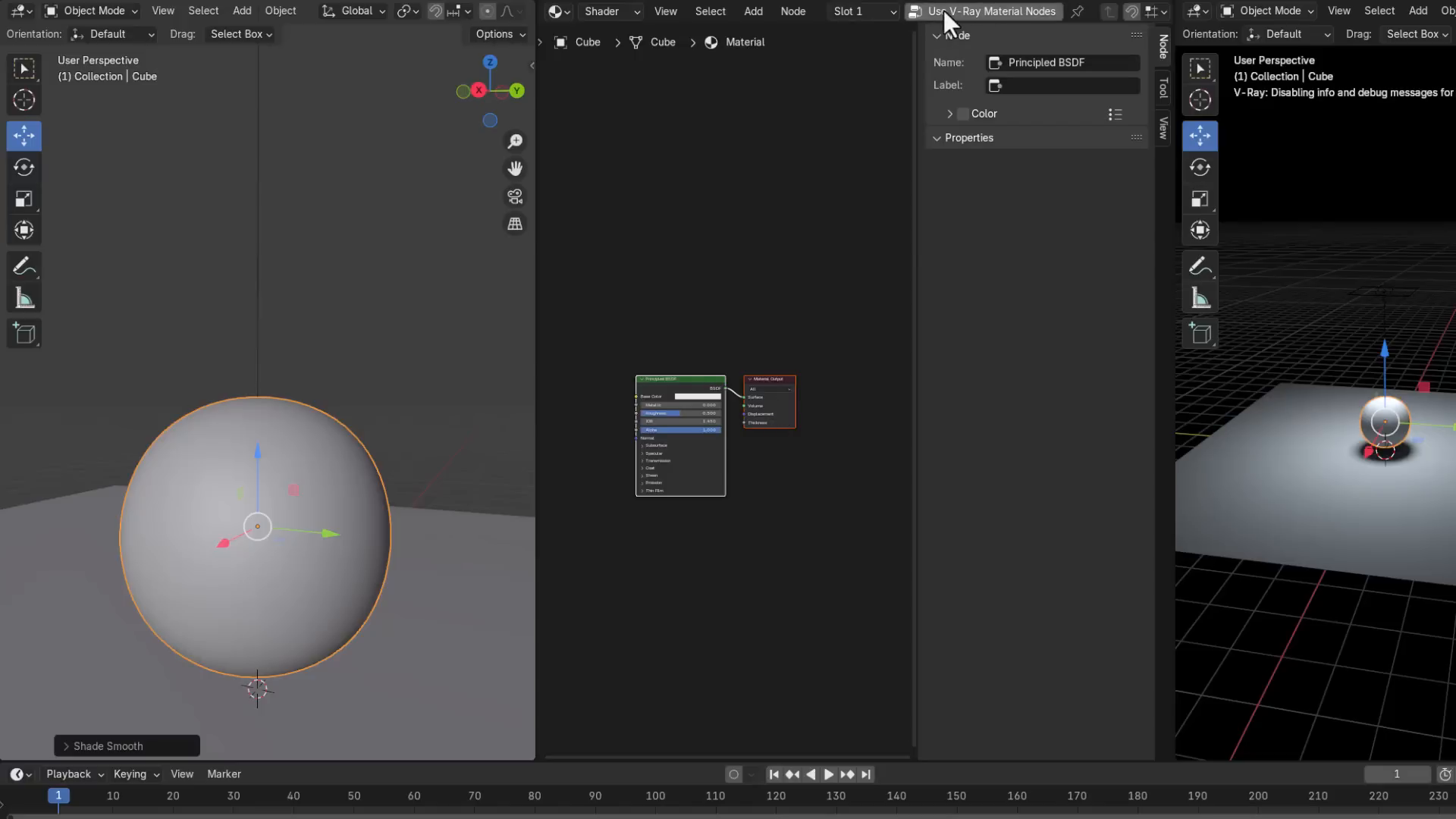
Enable V-Ray material nodes on the cube's material and delete all the nodes in its tree
left_click(970, 10)
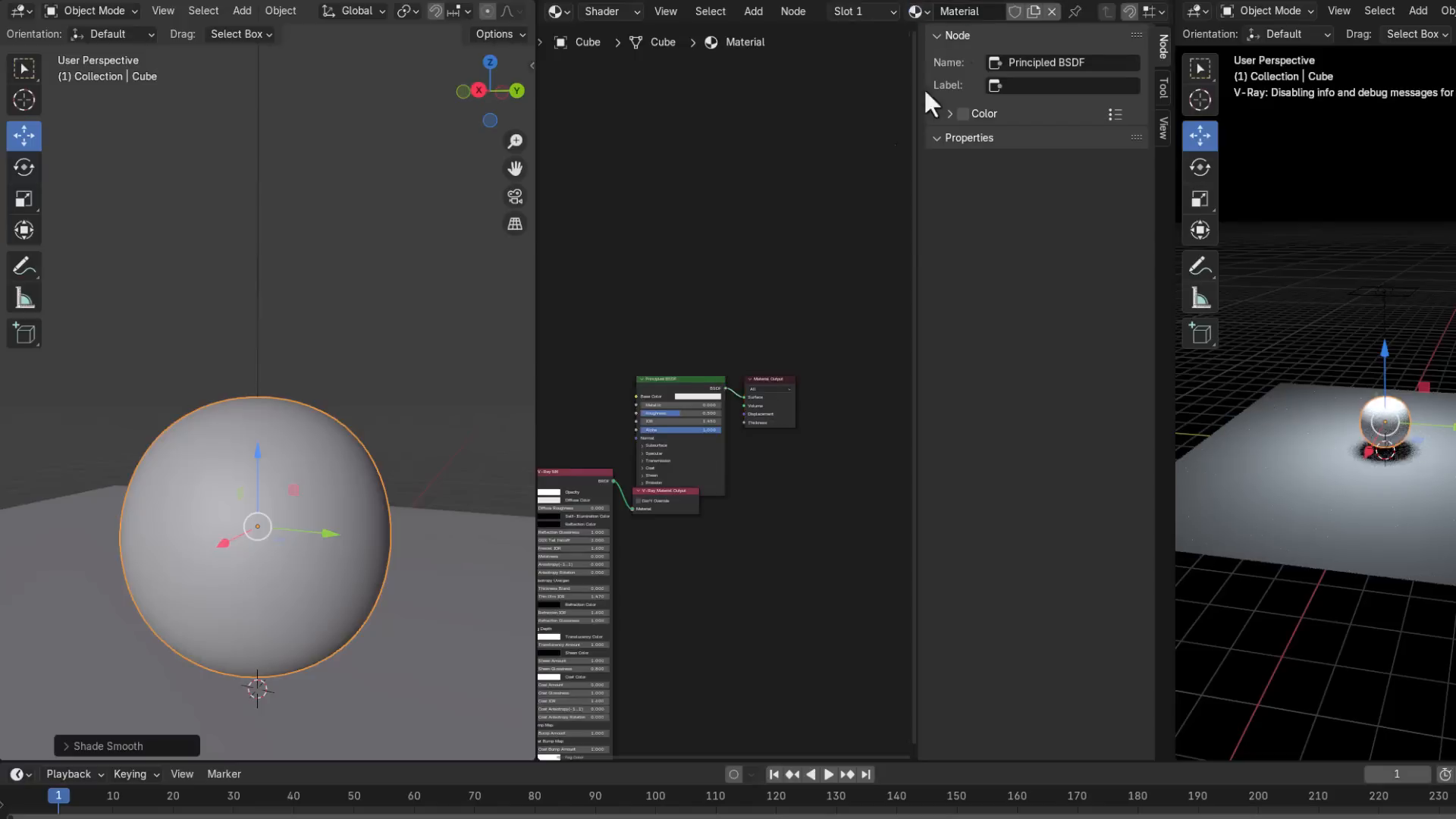
left_click_drag(821, 332, 779, 372)
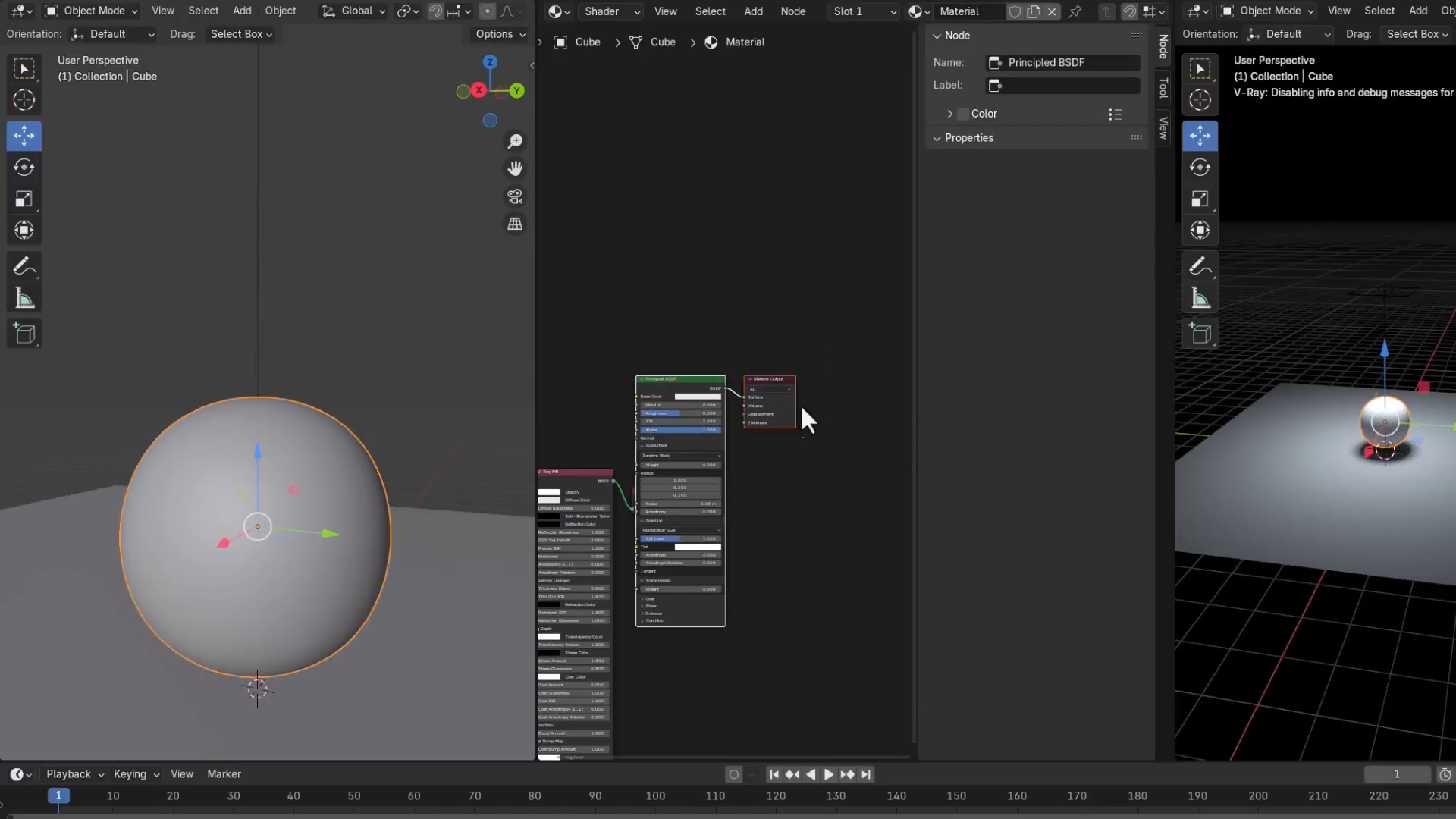
key("a")
scroll(739, 500, "down", 4)
left_click_drag(819, 315, 666, 403)
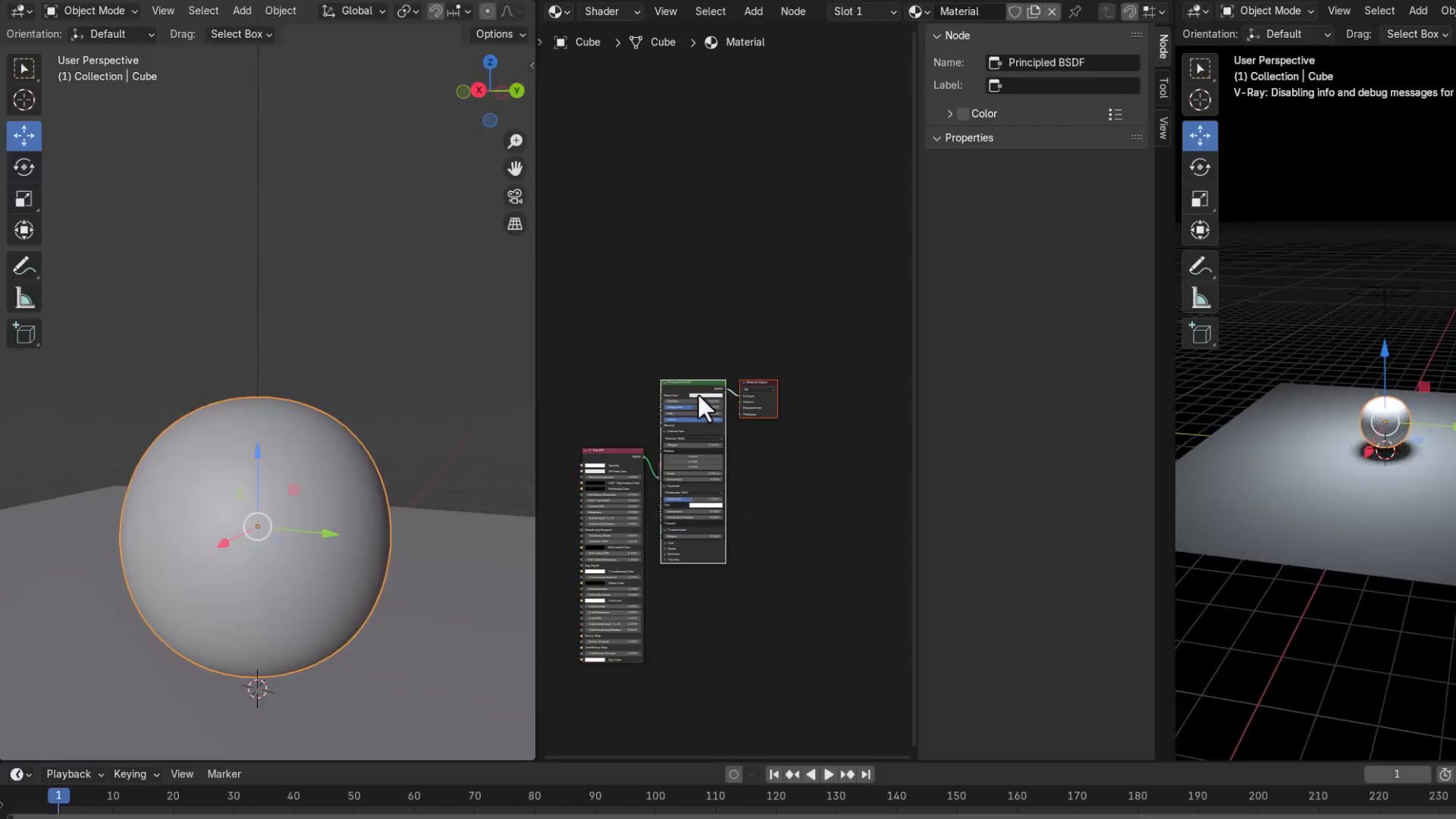
key("x")
left_click_drag(766, 407, 631, 521)
key("x")
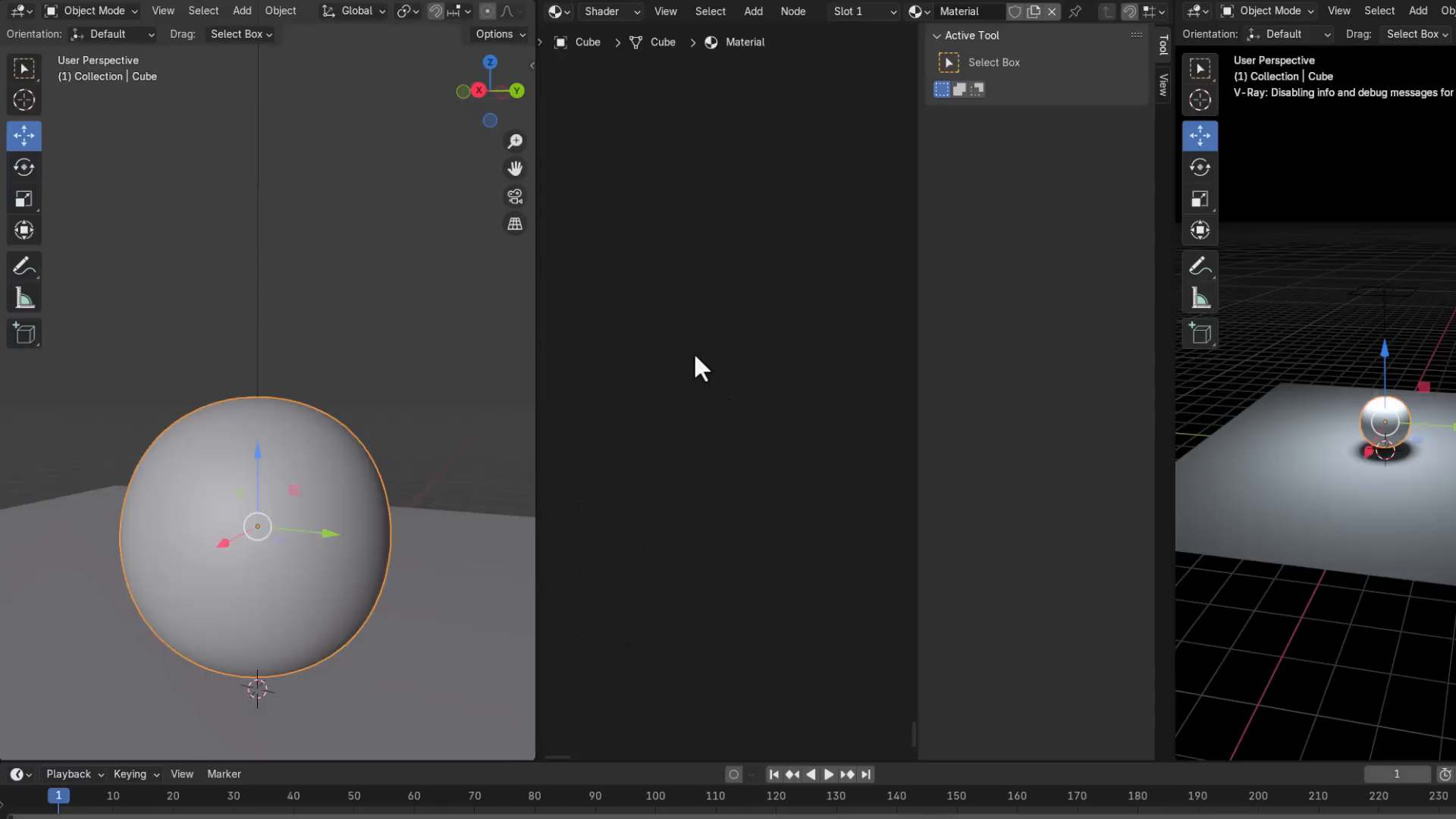
Add a V-Ray Mtl node to the empty material node tree
key("shift+a")
mouse_move(659, 378)
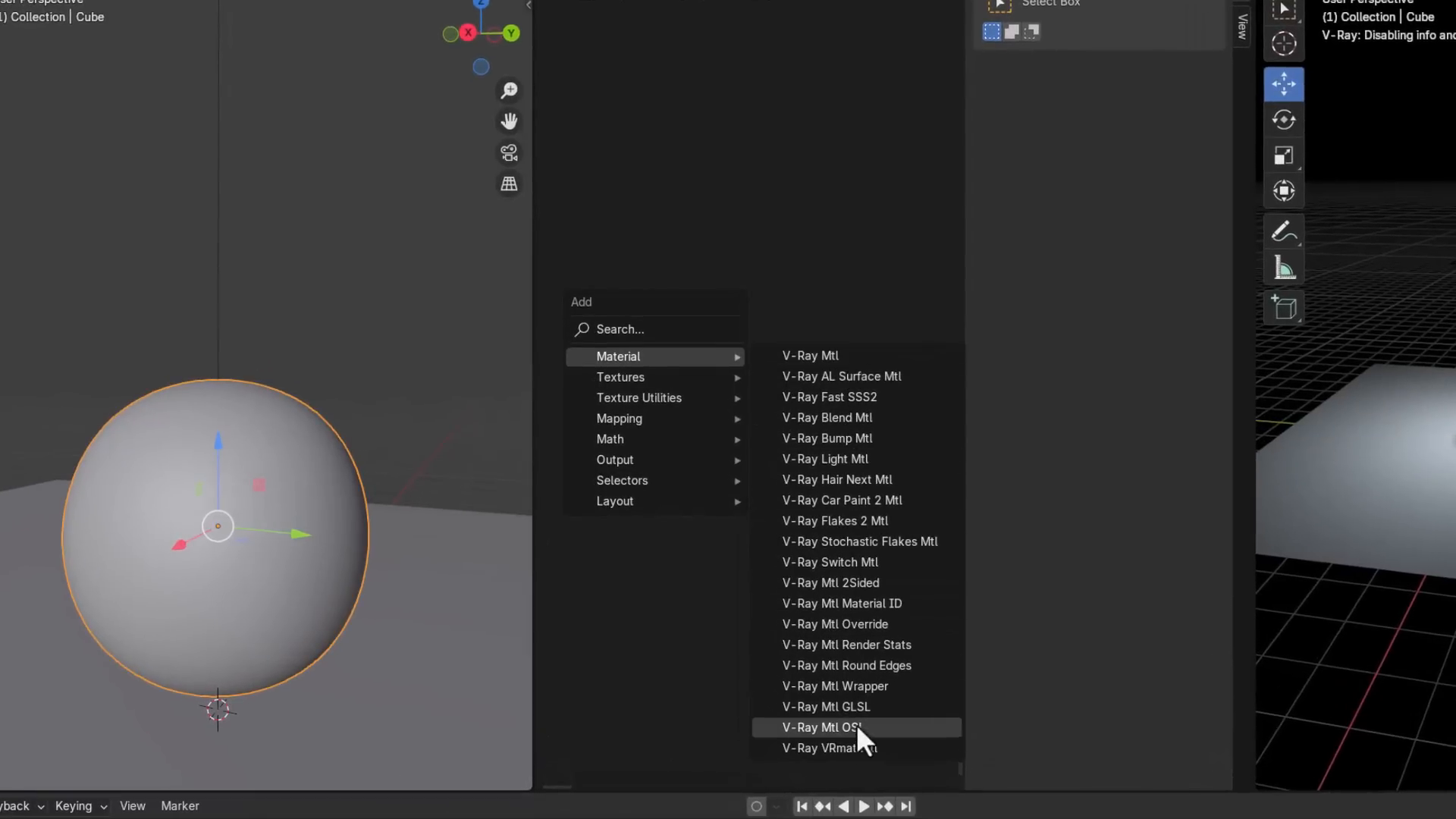
left_click(809, 356)
left_click(753, 352)
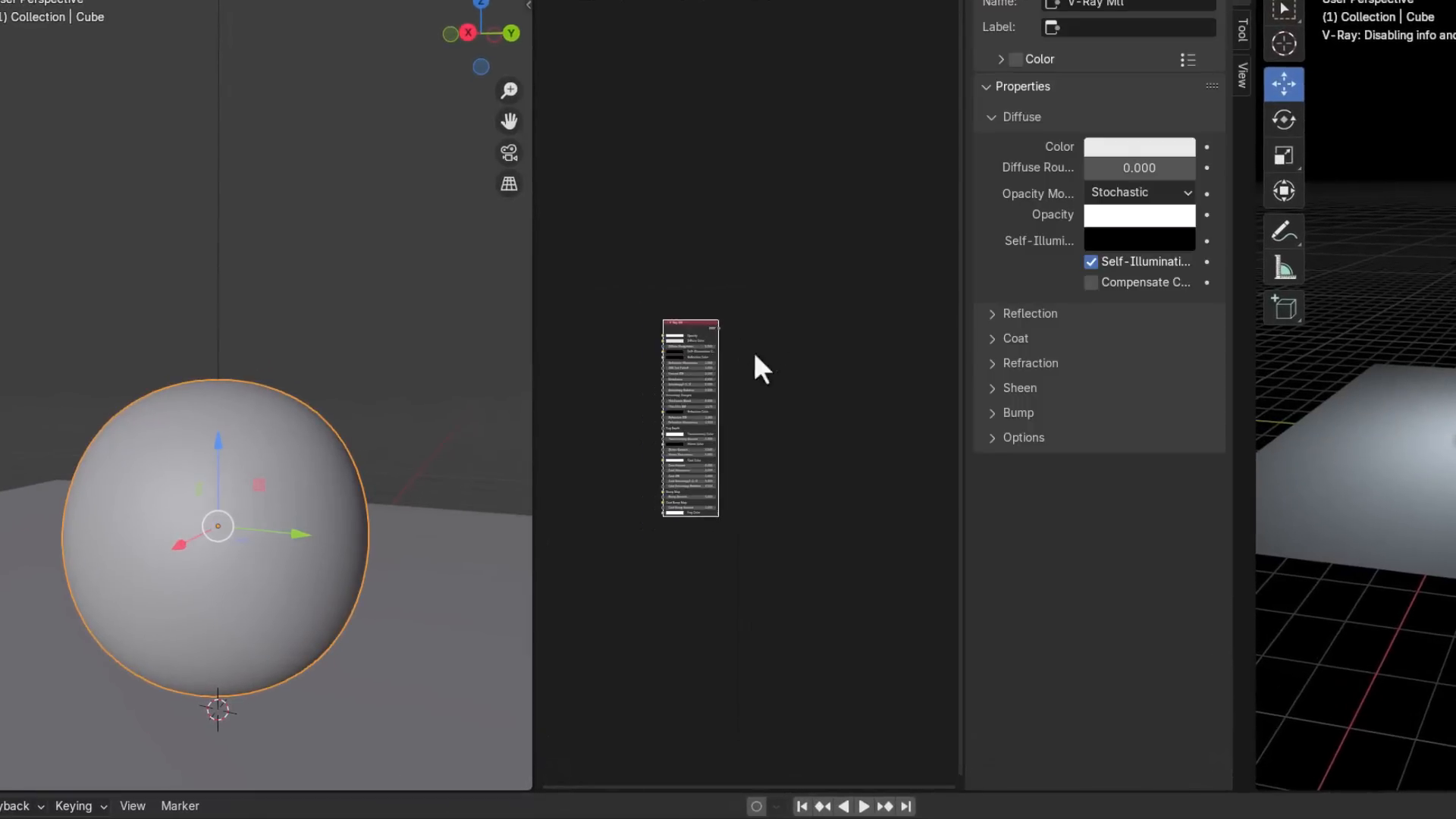
Add a V-Ray Material Output node and connect the V-Ray Mtl's BRDF output to its Material input
key("shift+a")
mouse_move(693, 441)
left_click(831, 435)
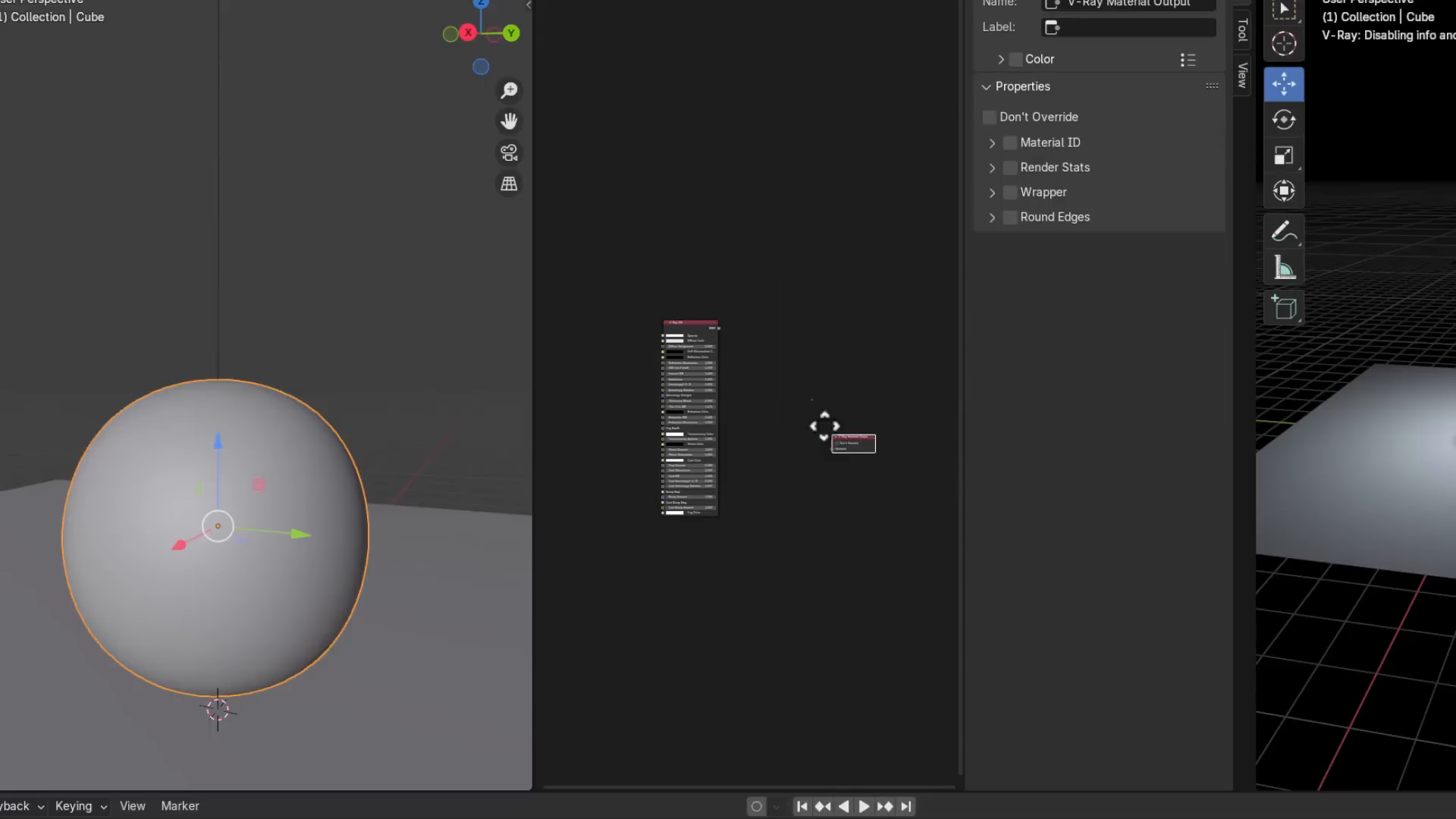
left_click(764, 321)
scroll(751, 369, "up", 6)
left_click_drag(697, 295, 783, 311)
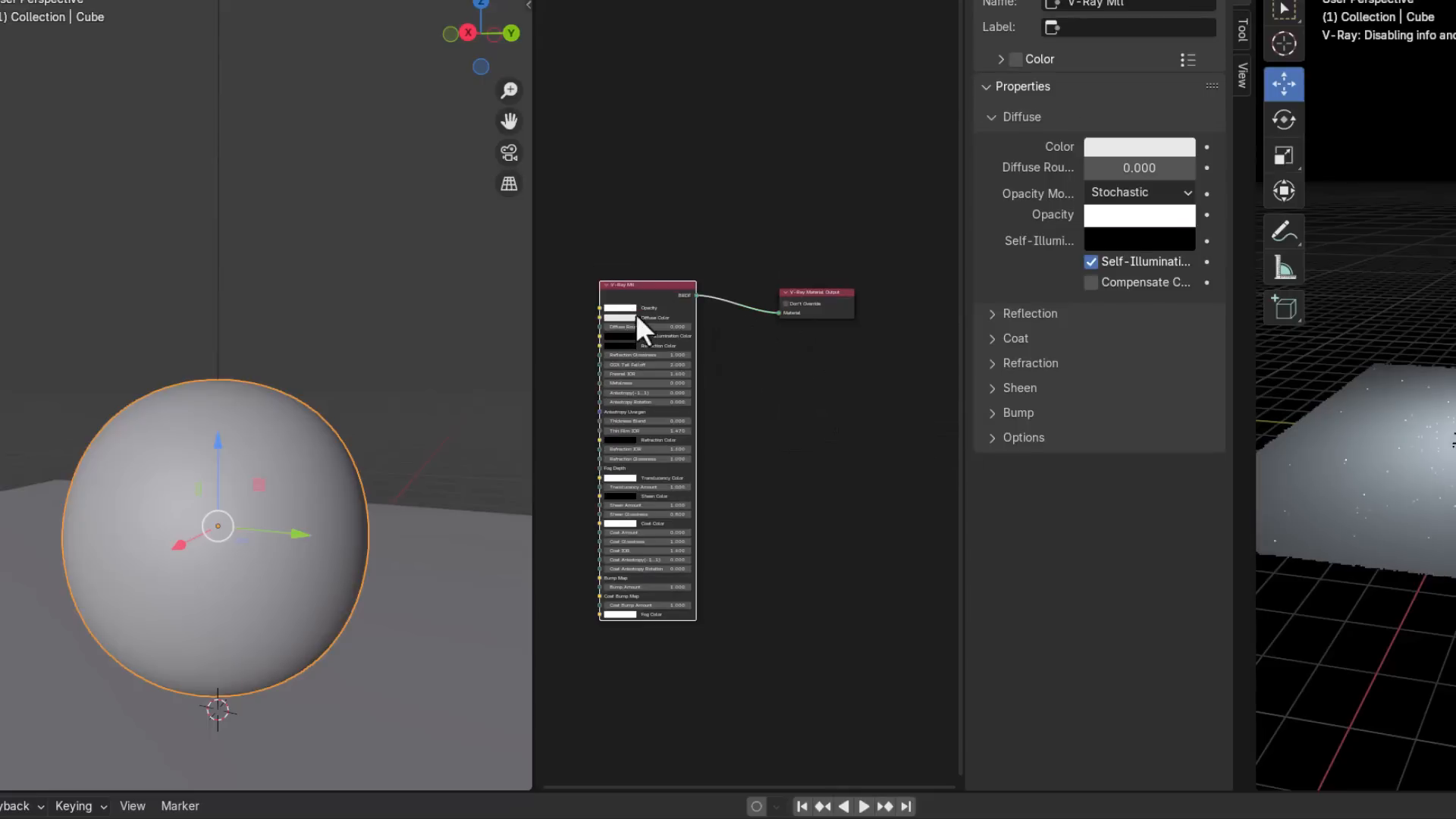
Set the V-Ray Mtl's diffuse color to red
scroll(614, 318, "up", 2)
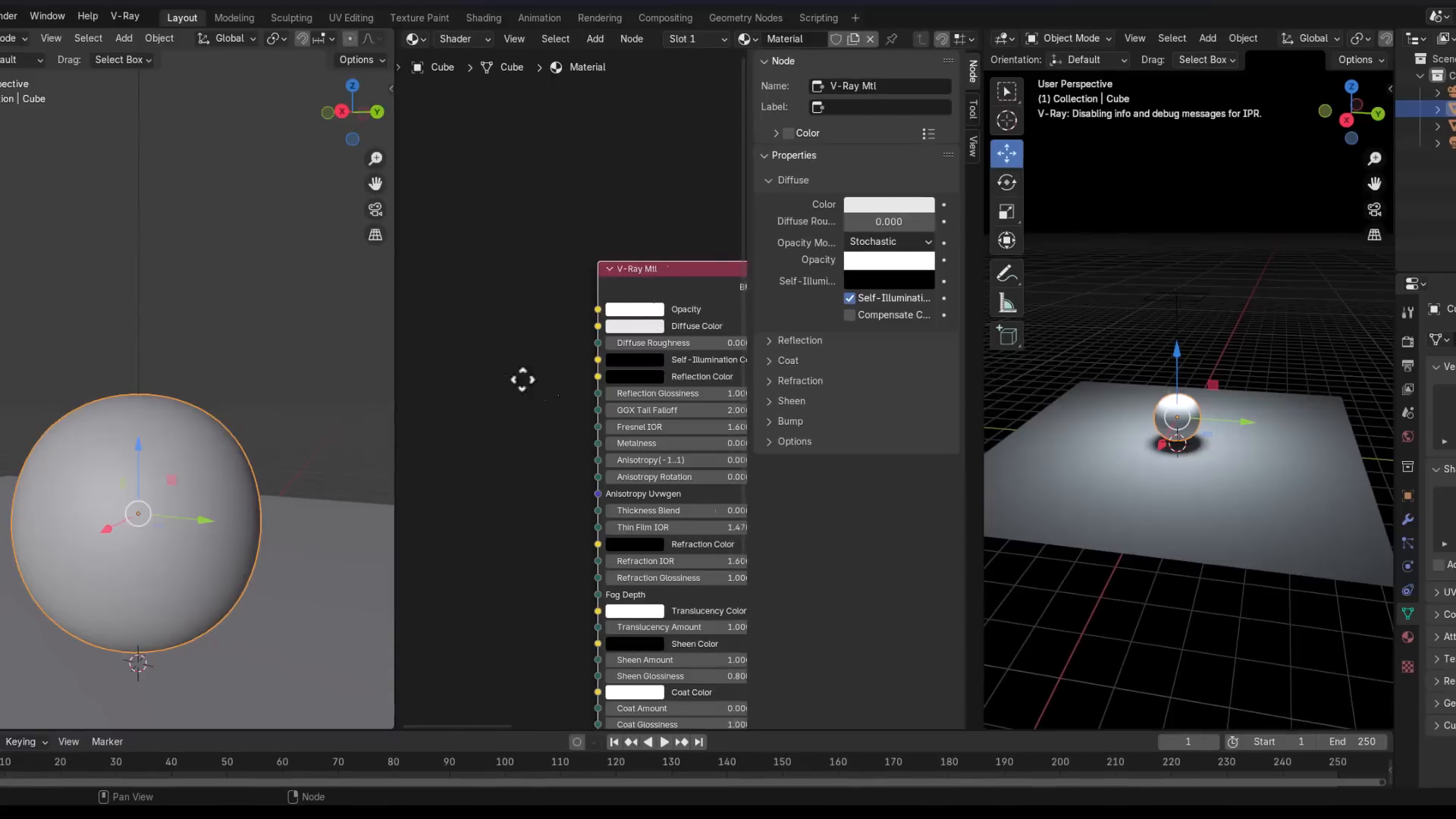
scroll(520, 377, "down", 3, "ctrl")
left_click(535, 332)
left_click_drag(598, 189, 598, 218)
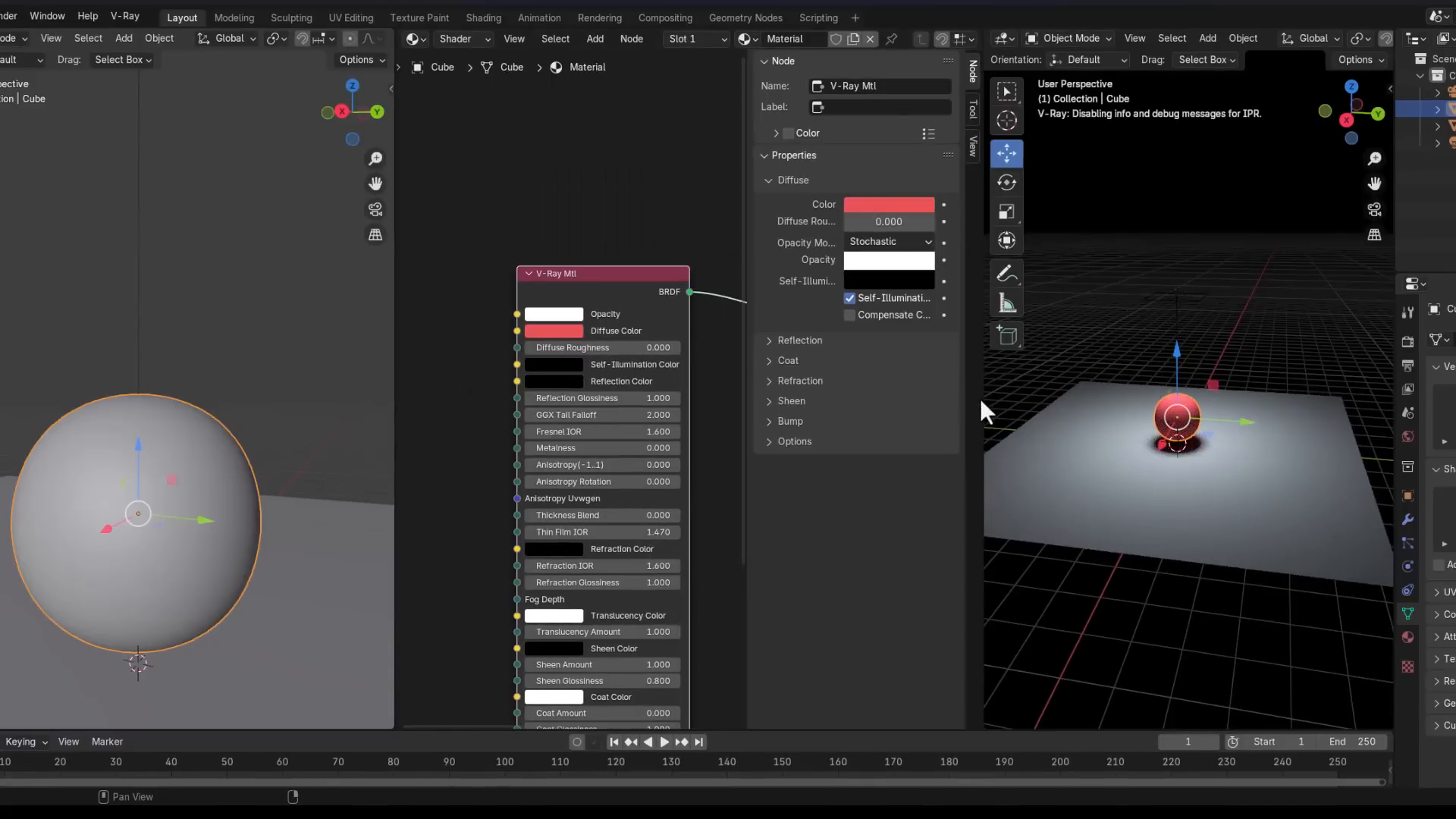
Enlarge the rendered viewport and the node editor, frame the red sphere closely, and reposition the V-Ray Mtl node
left_click_drag(982, 399, 803, 413)
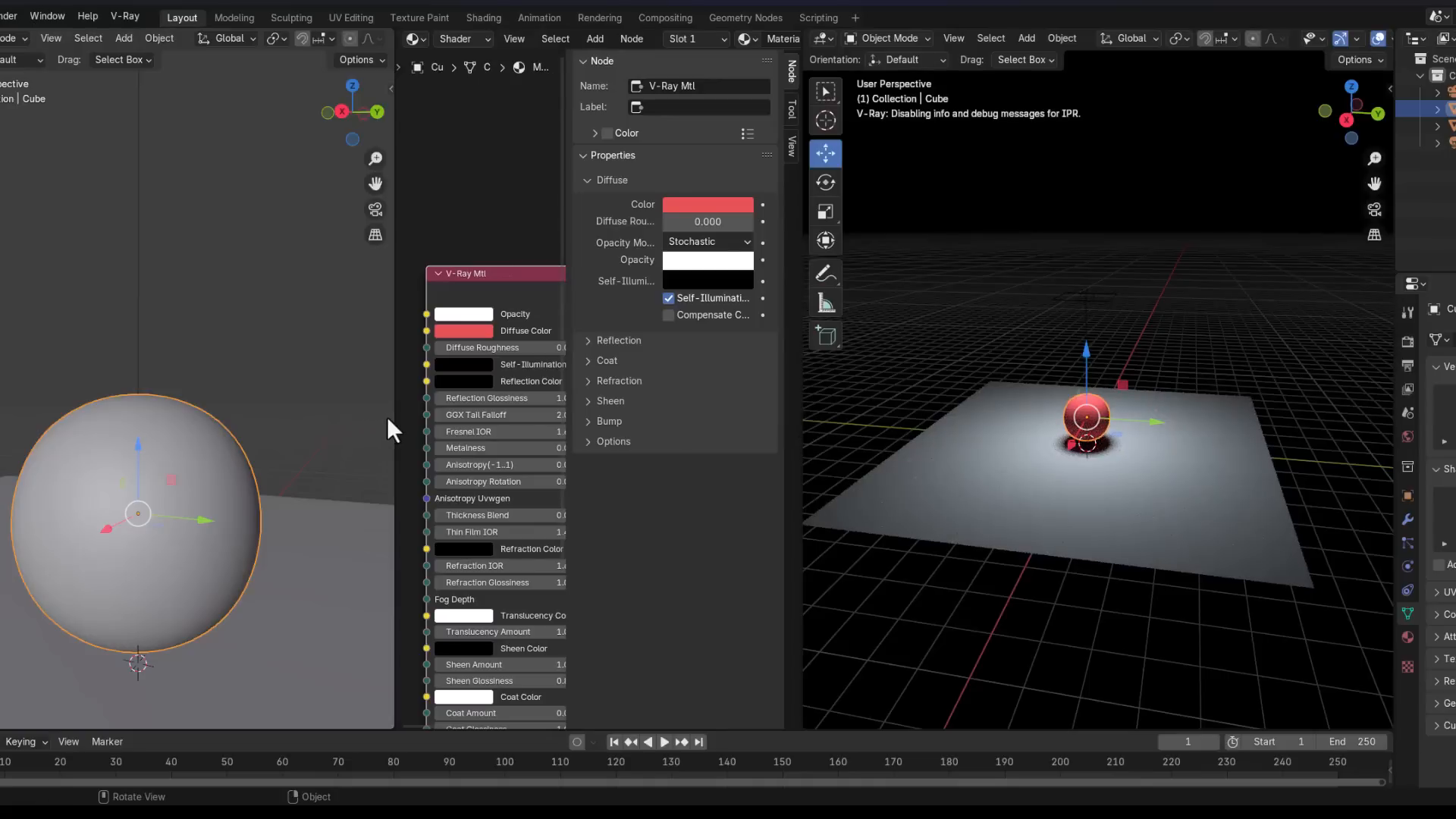
left_click_drag(393, 418, 170, 418)
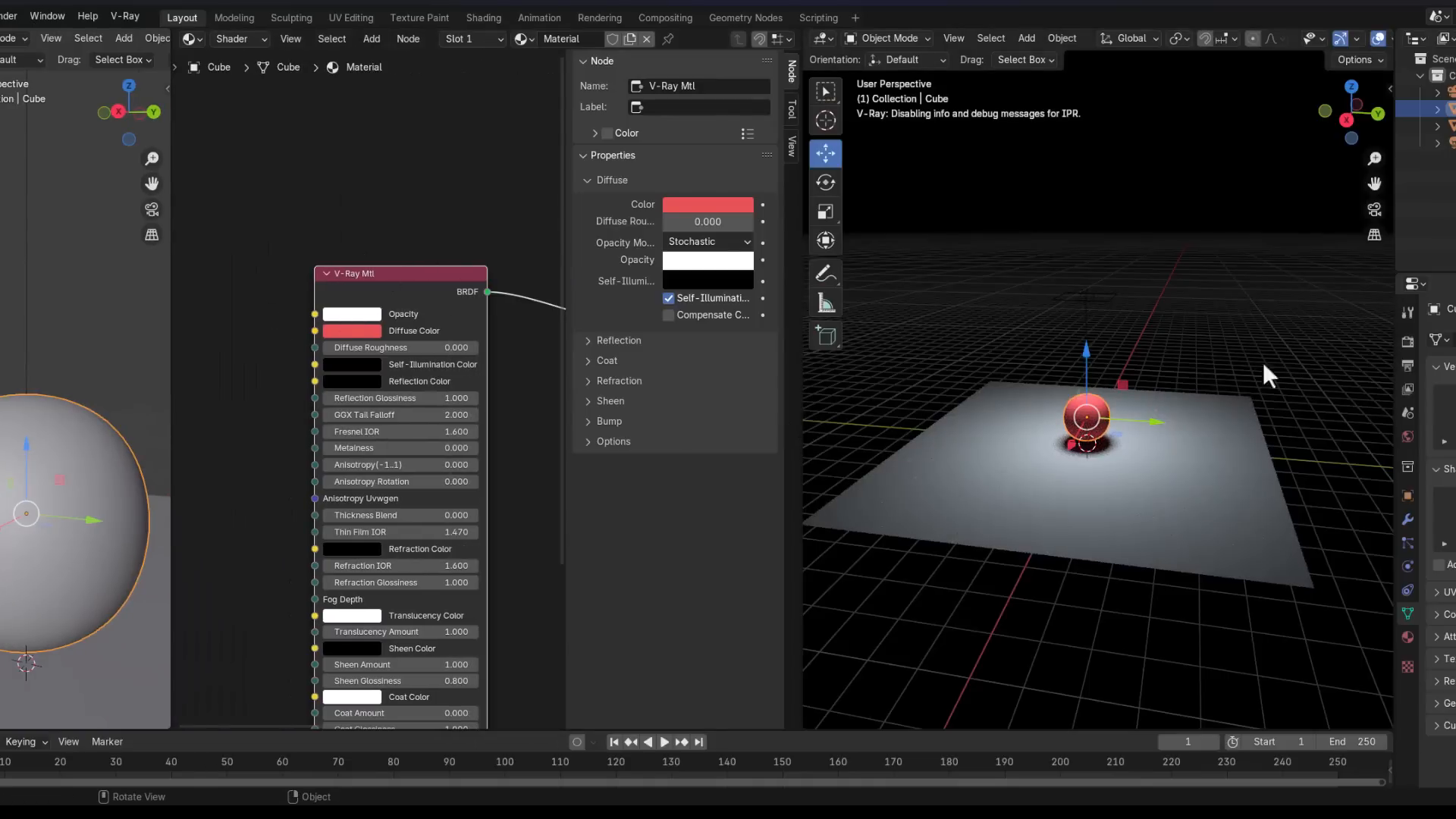
scroll(1072, 439, "up", 8)
middle_click_drag(1062, 559, 1137, 398, "shift")
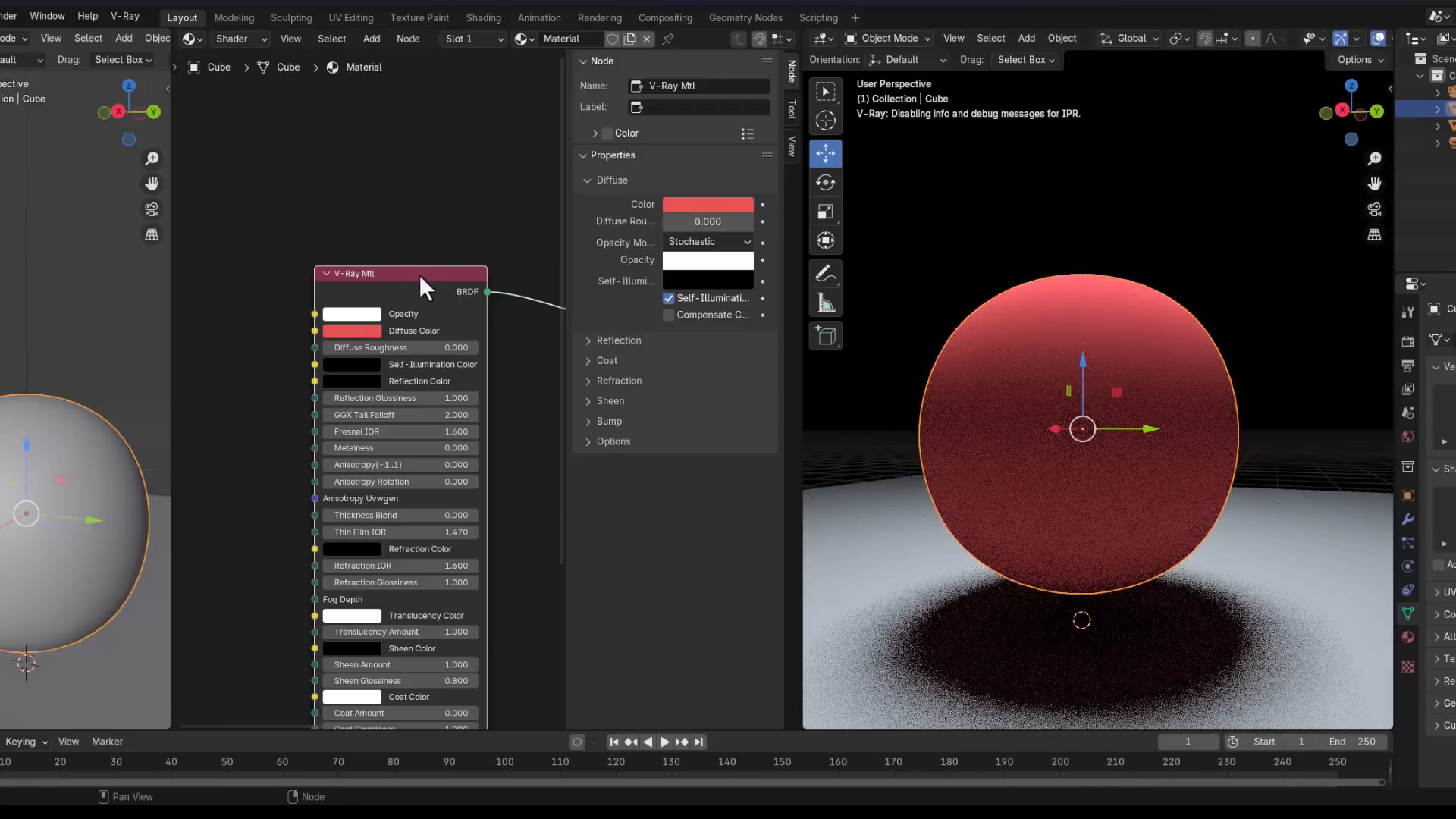
left_click_drag(420, 274, 386, 205)
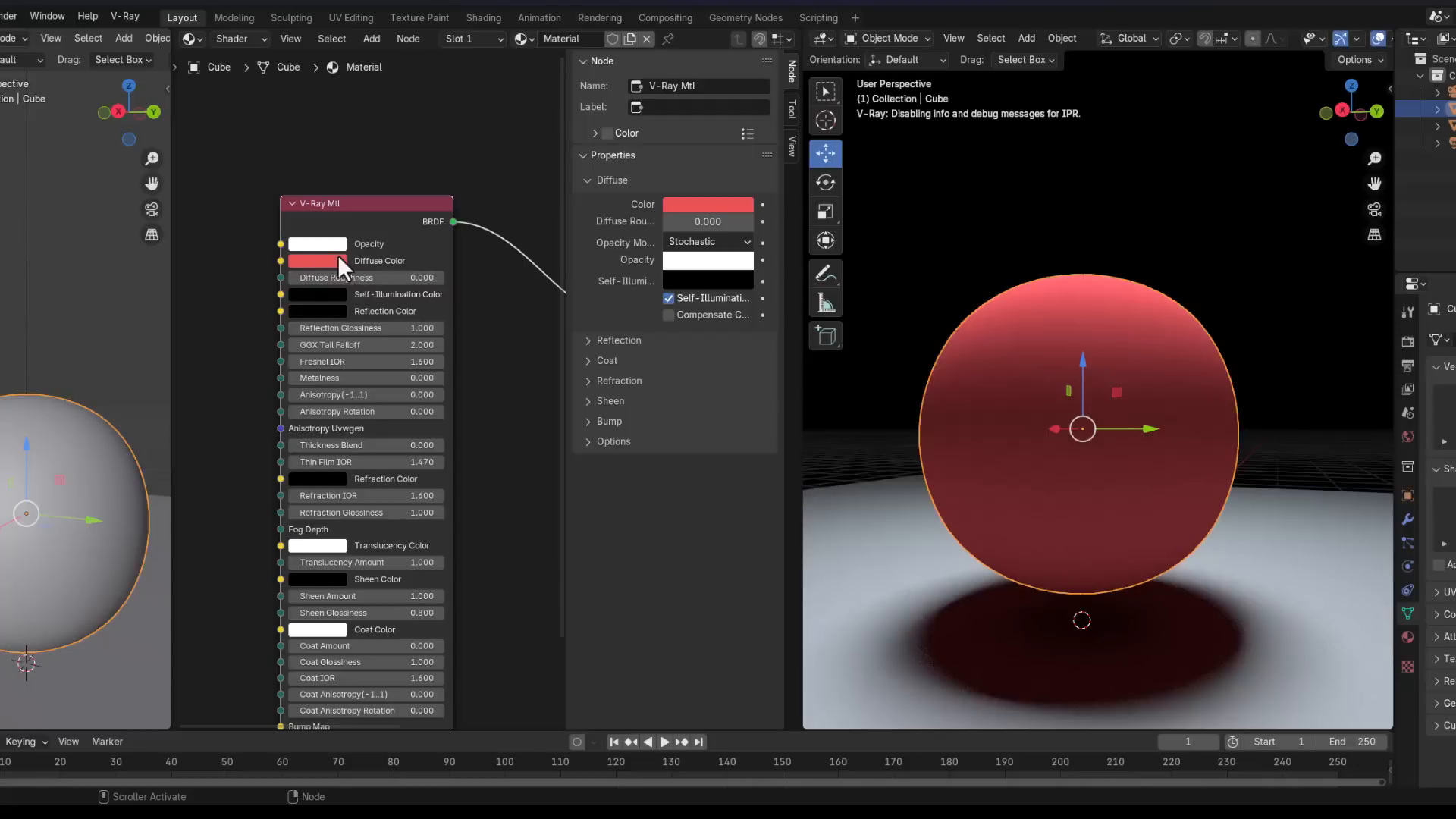
Test blue and cyan opacity colors on the V-Ray Mtl and settle on a pale blue with saturation 0.292
left_click(334, 245)
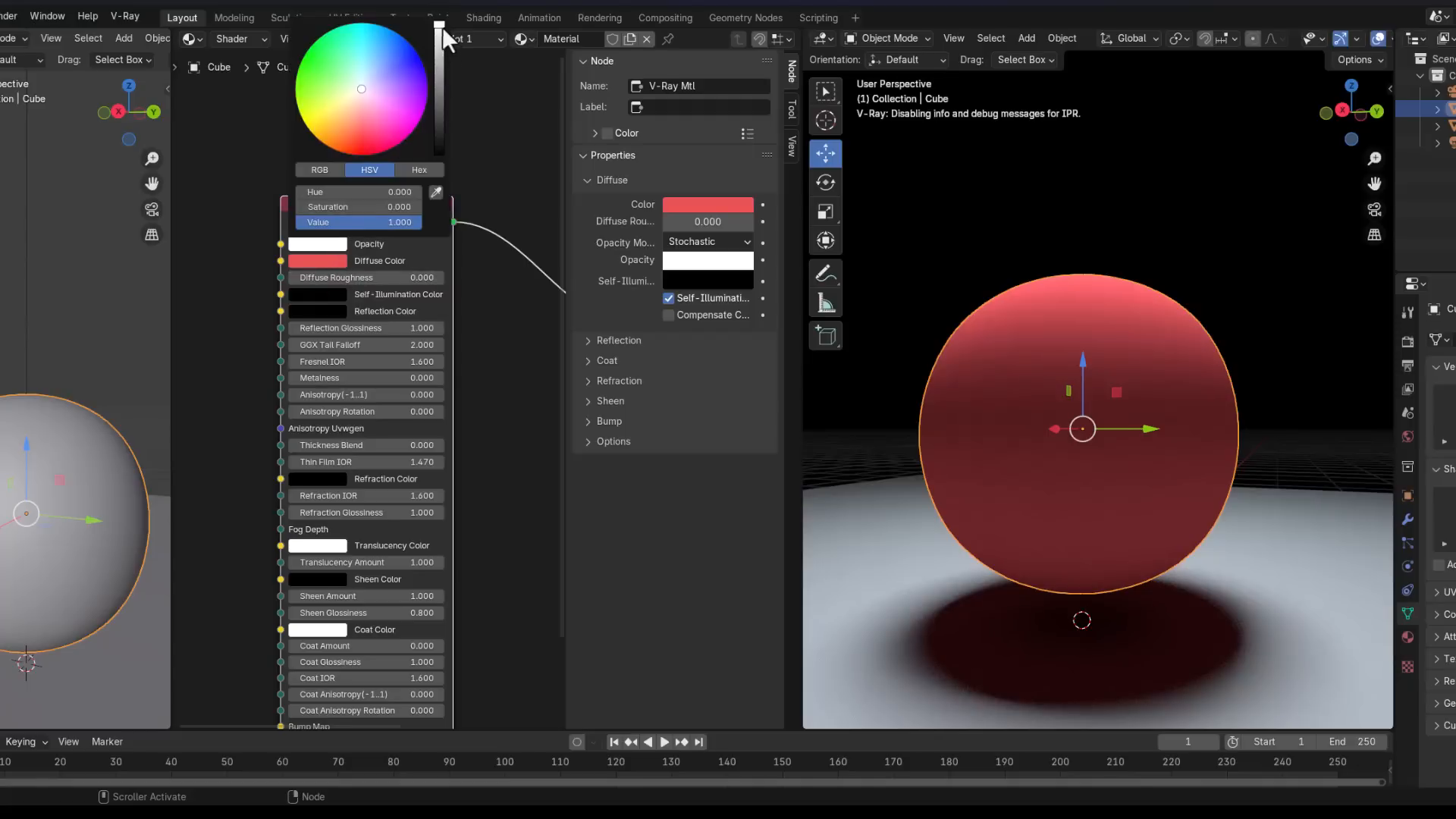
mouse_move(443, 26)
left_mouse_down()
mouse_move(439, 133)
mouse_move(439, 24)
left_mouse_up()
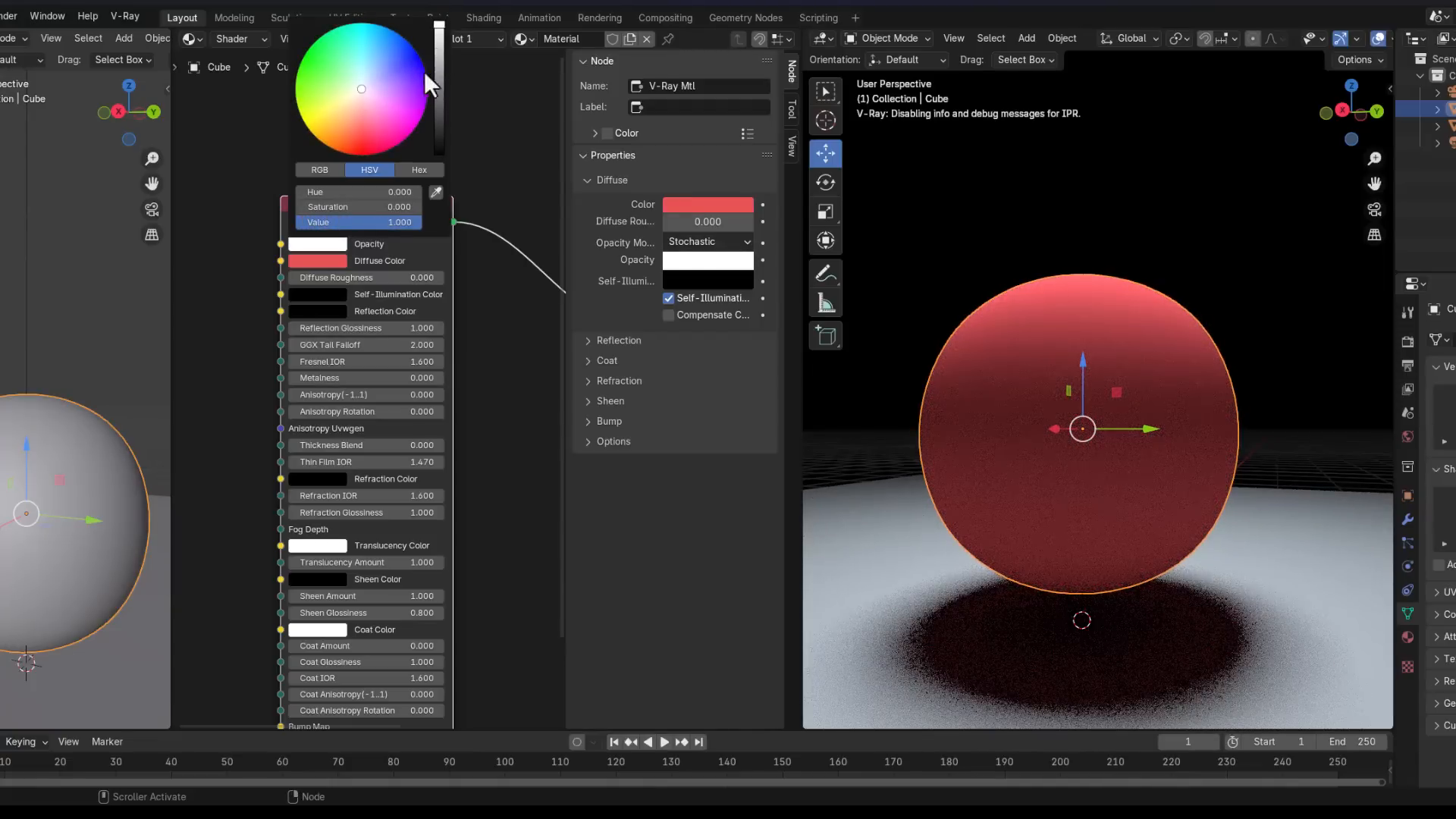
left_click(398, 50)
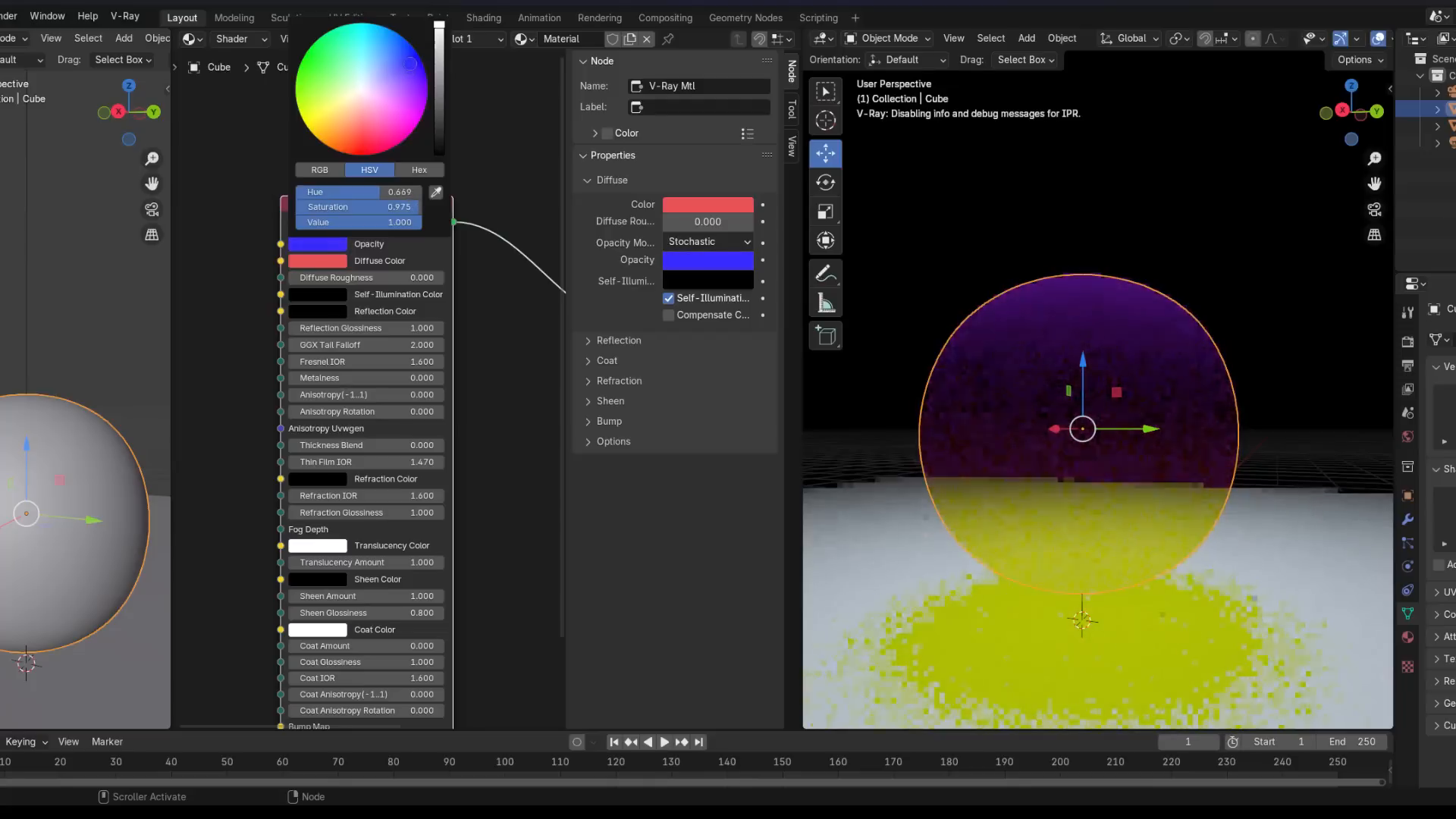
left_click_drag(398, 50, 360, 40)
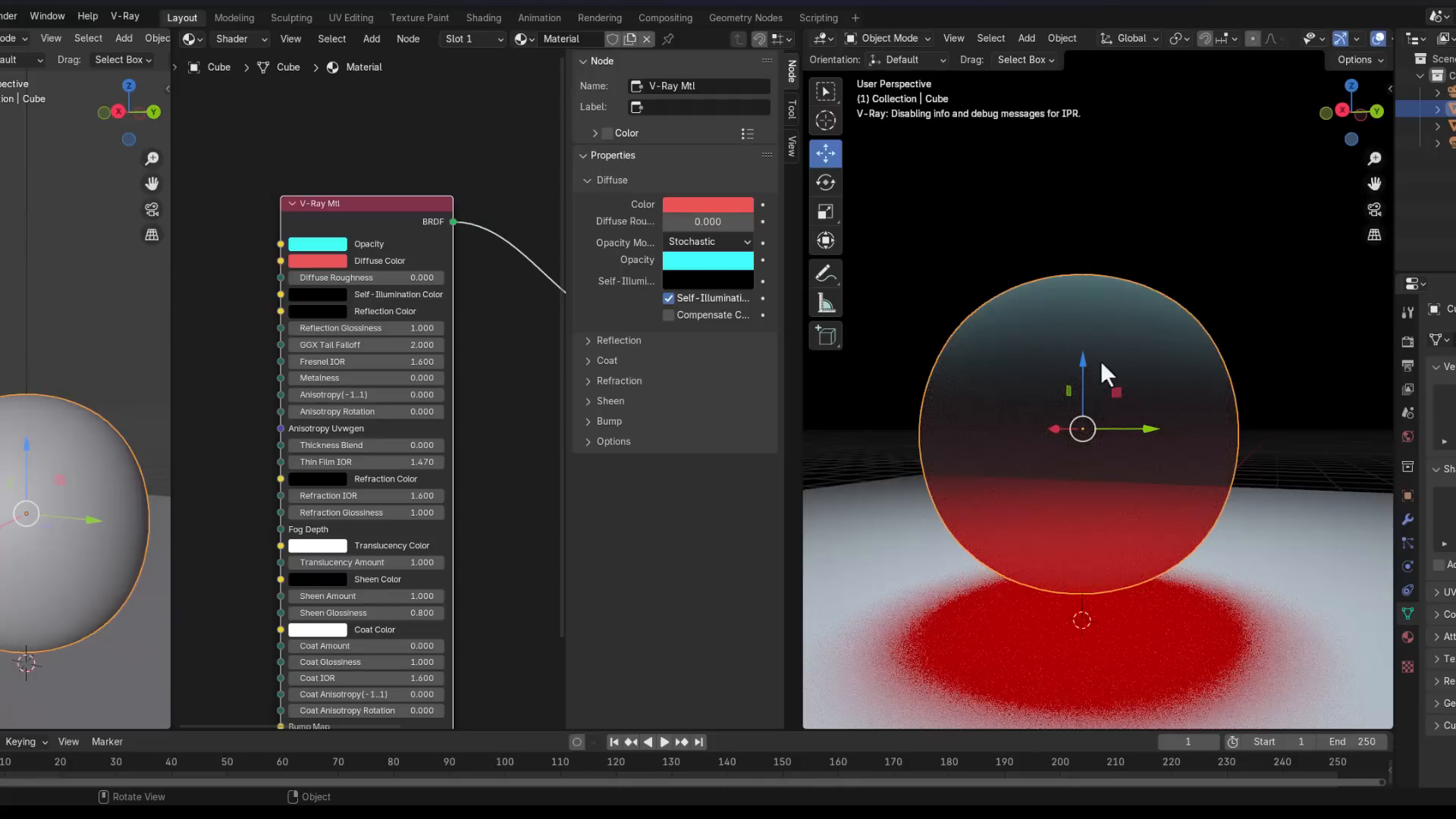
left_click(314, 244)
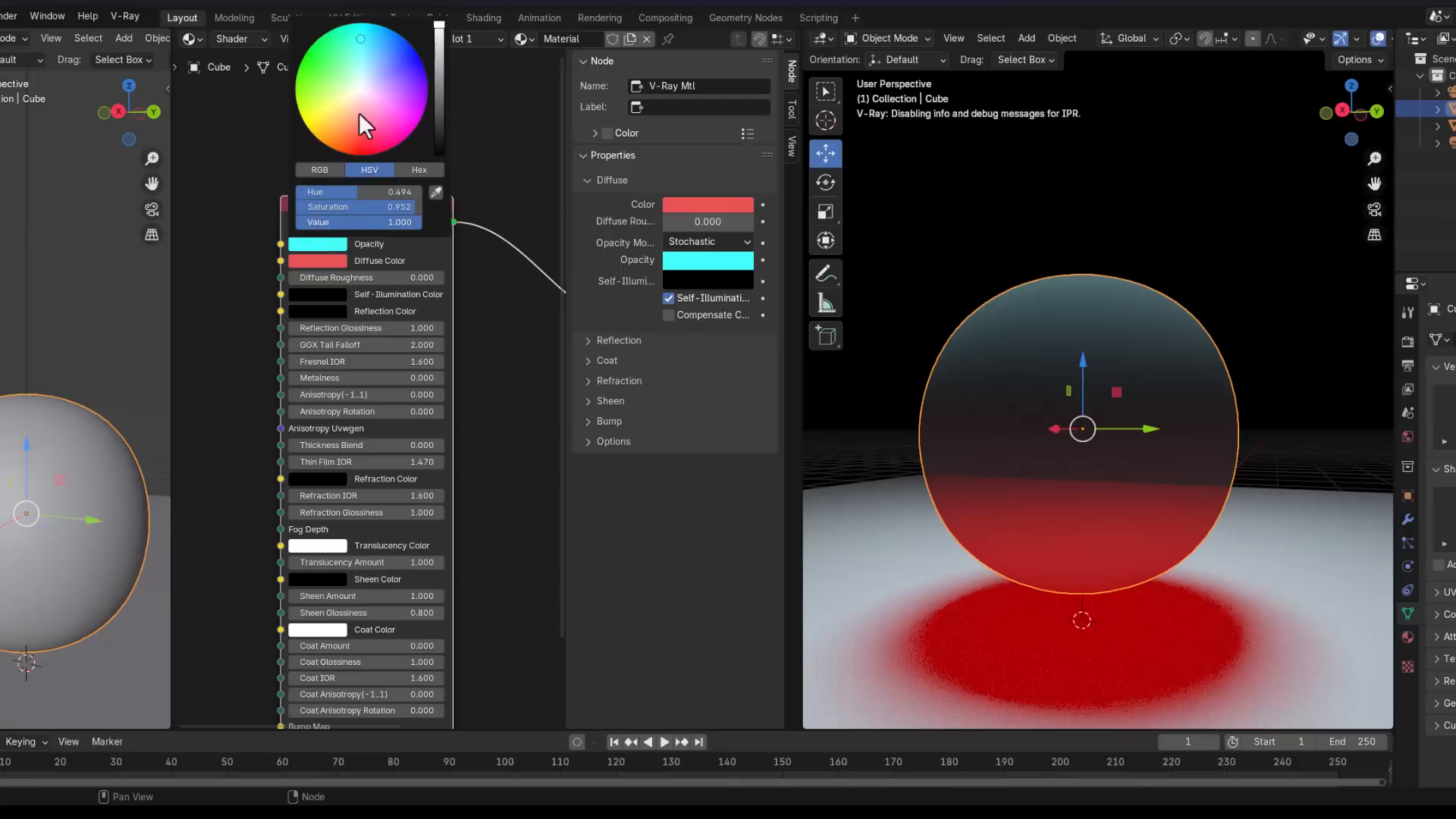
mouse_move(358, 112)
left_mouse_down()
mouse_move(361, 95)
mouse_move(319, 72)
mouse_move(383, 72)
mouse_move(387, 94)
mouse_move(345, 102)
mouse_move(364, 80)
left_mouse_up()
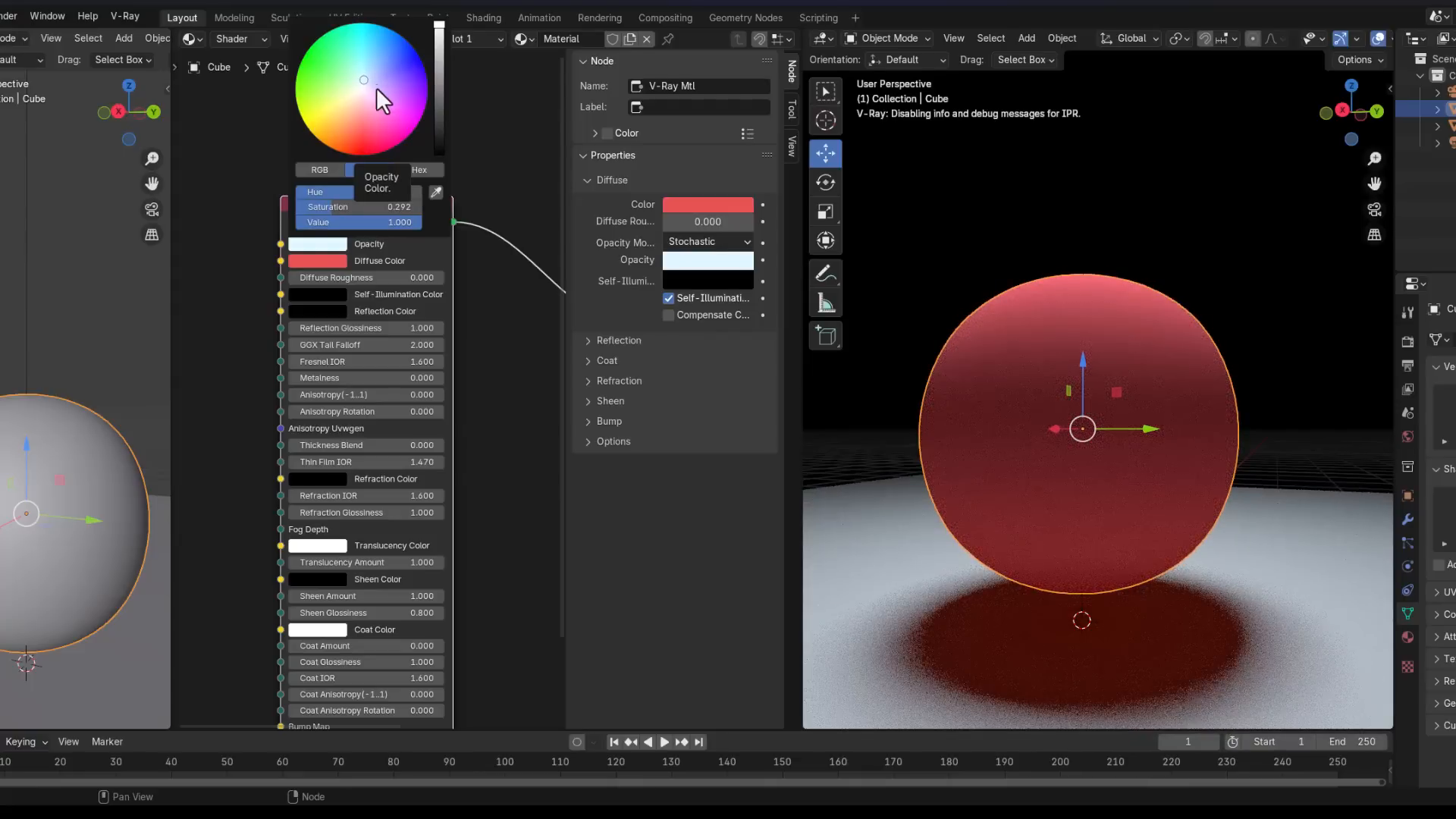
Try the Clip opacity mode on the V-Ray Mtl and return it to Stochastic
left_click(708, 243)
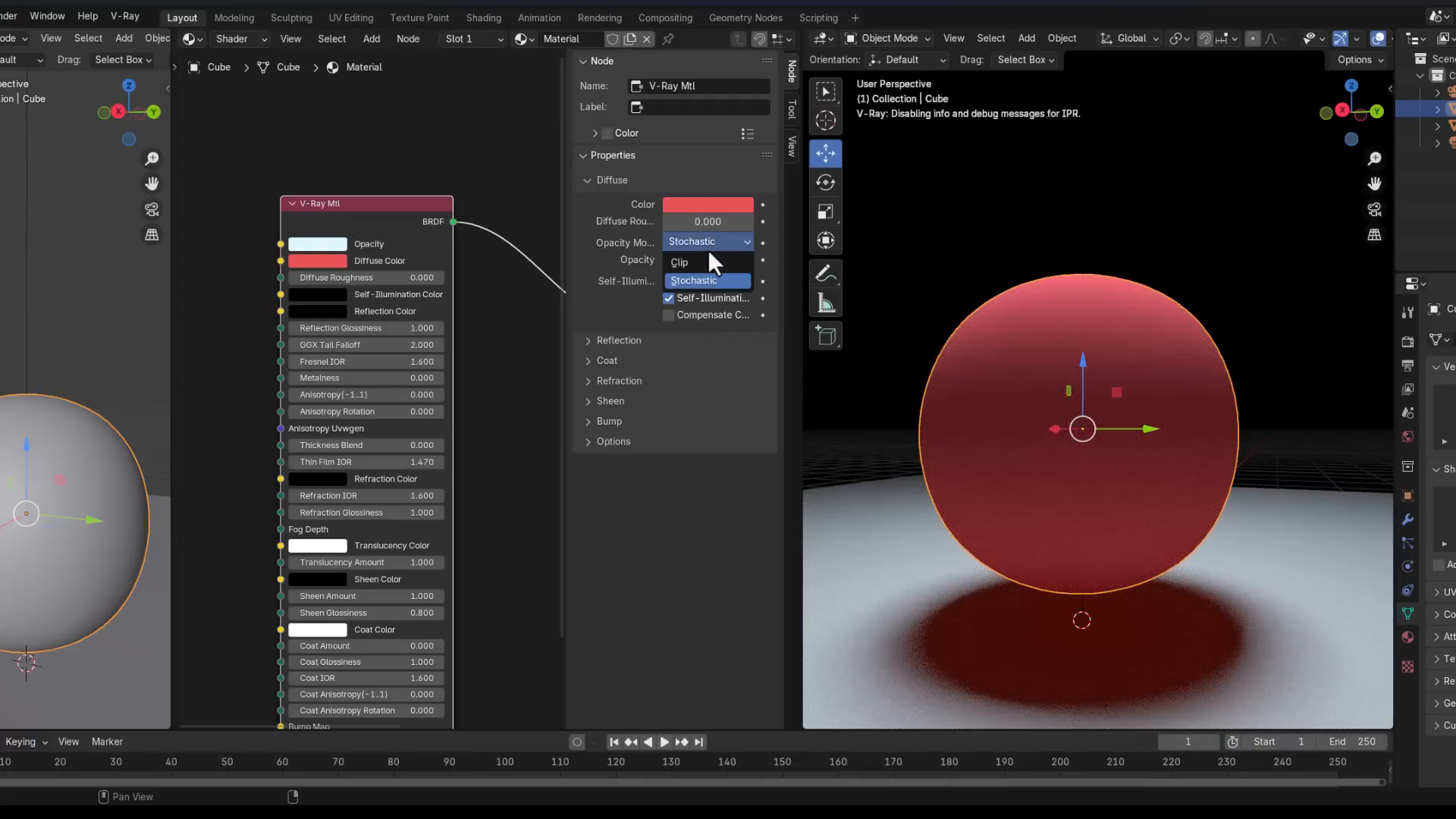
left_click(702, 260)
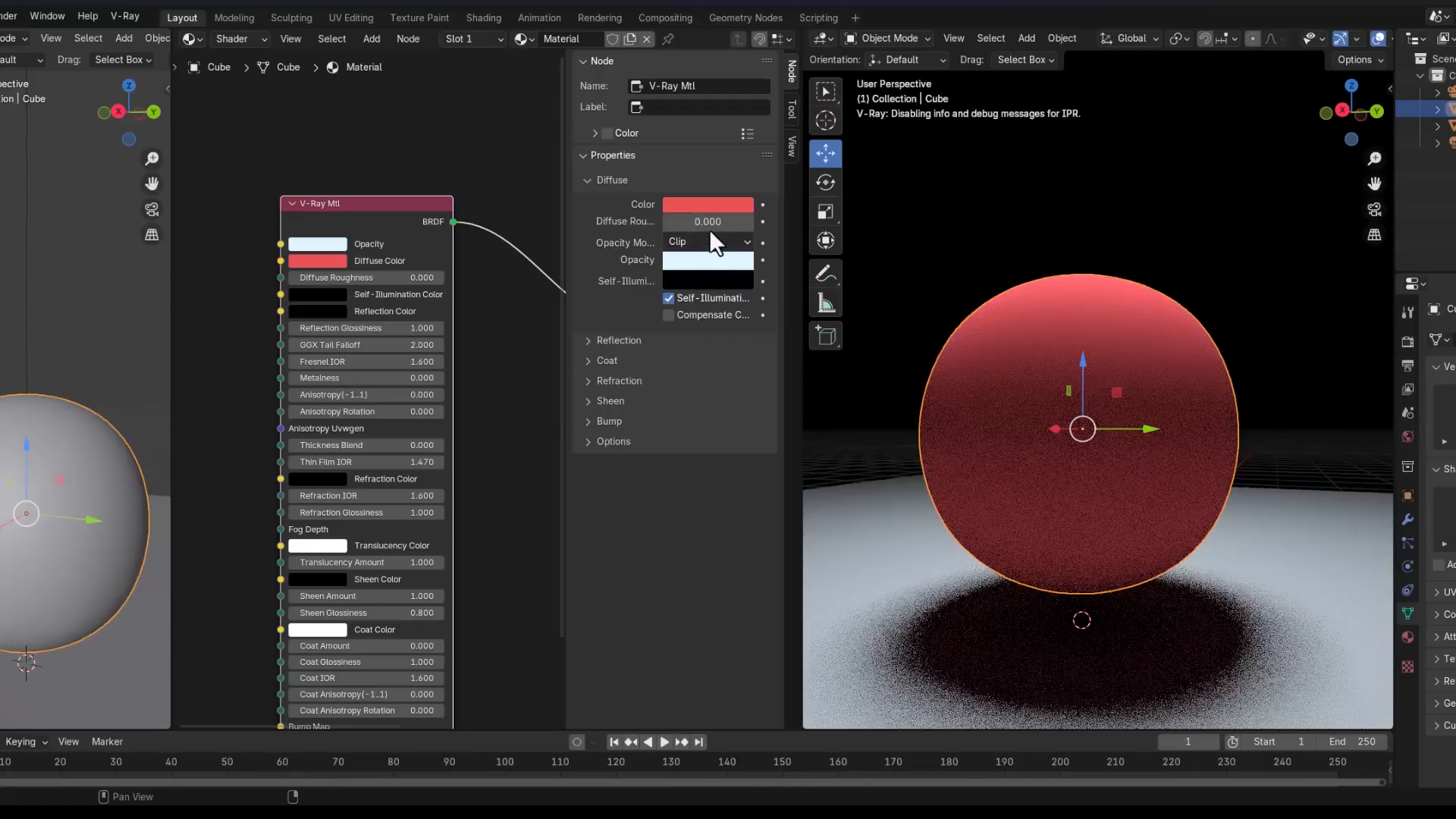
left_click(709, 241)
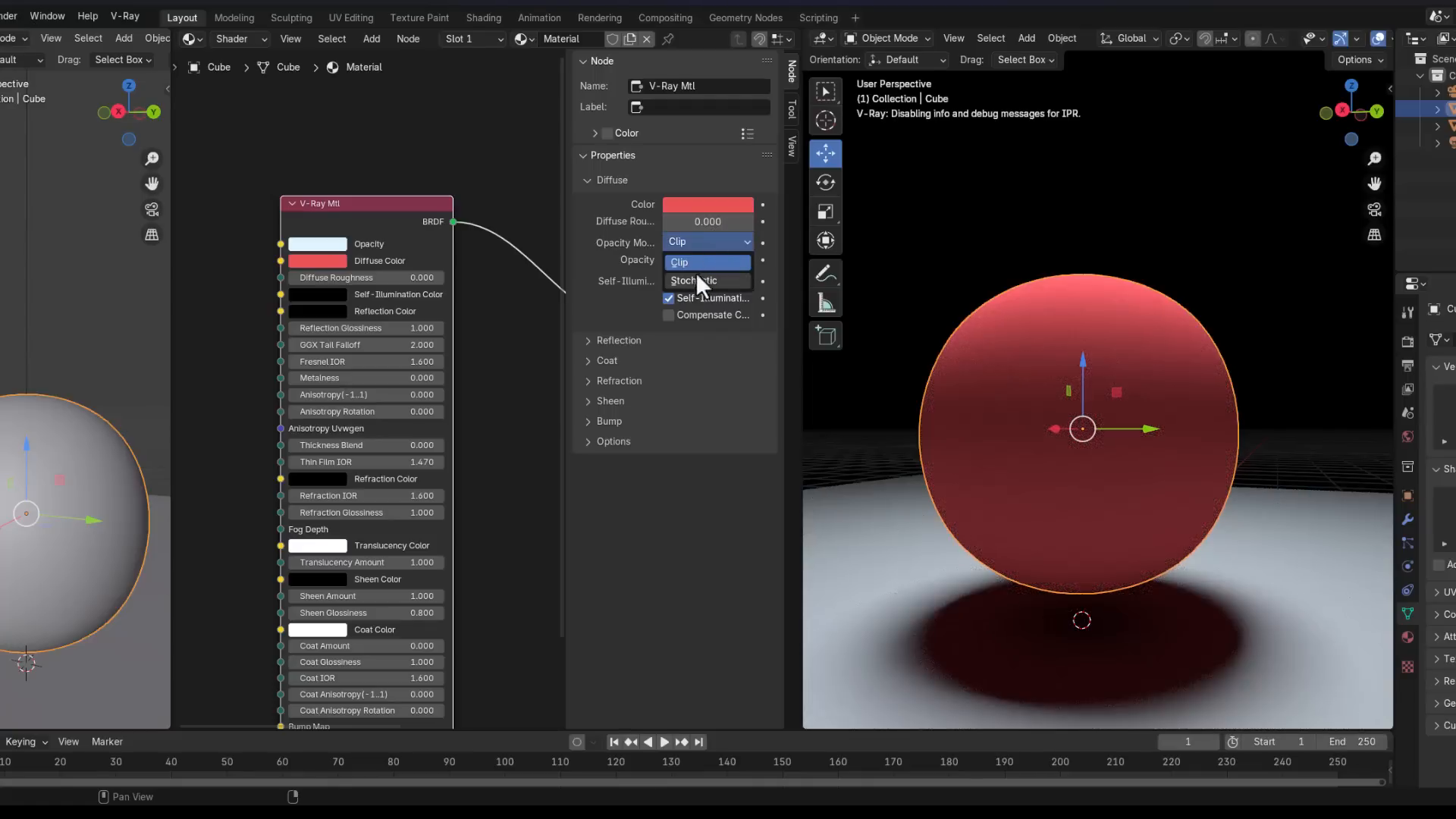
left_click(695, 272)
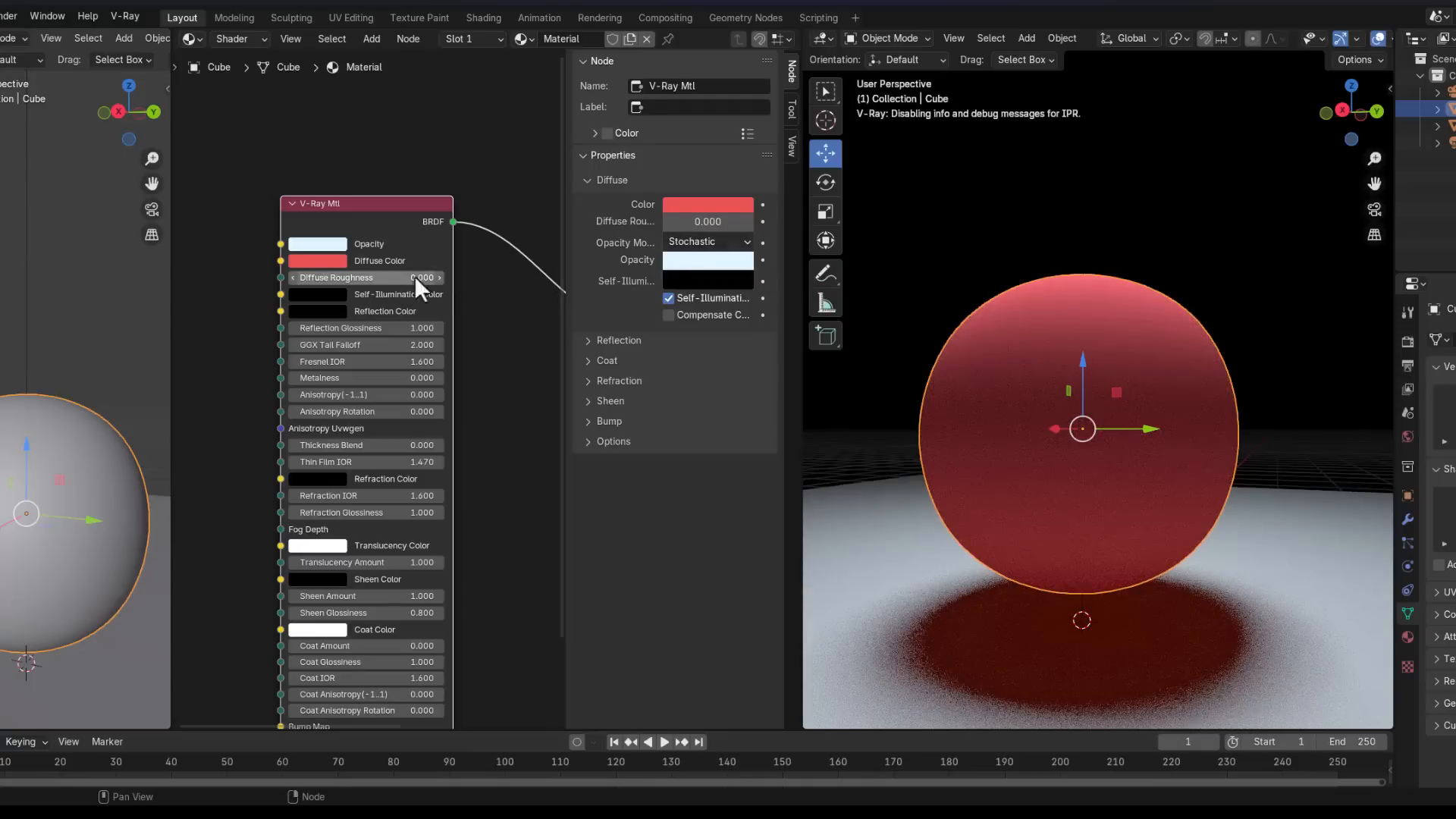
Reset the V-Ray Mtl's opacity color to white and set its Metalness to 0.450
left_click(312, 244)
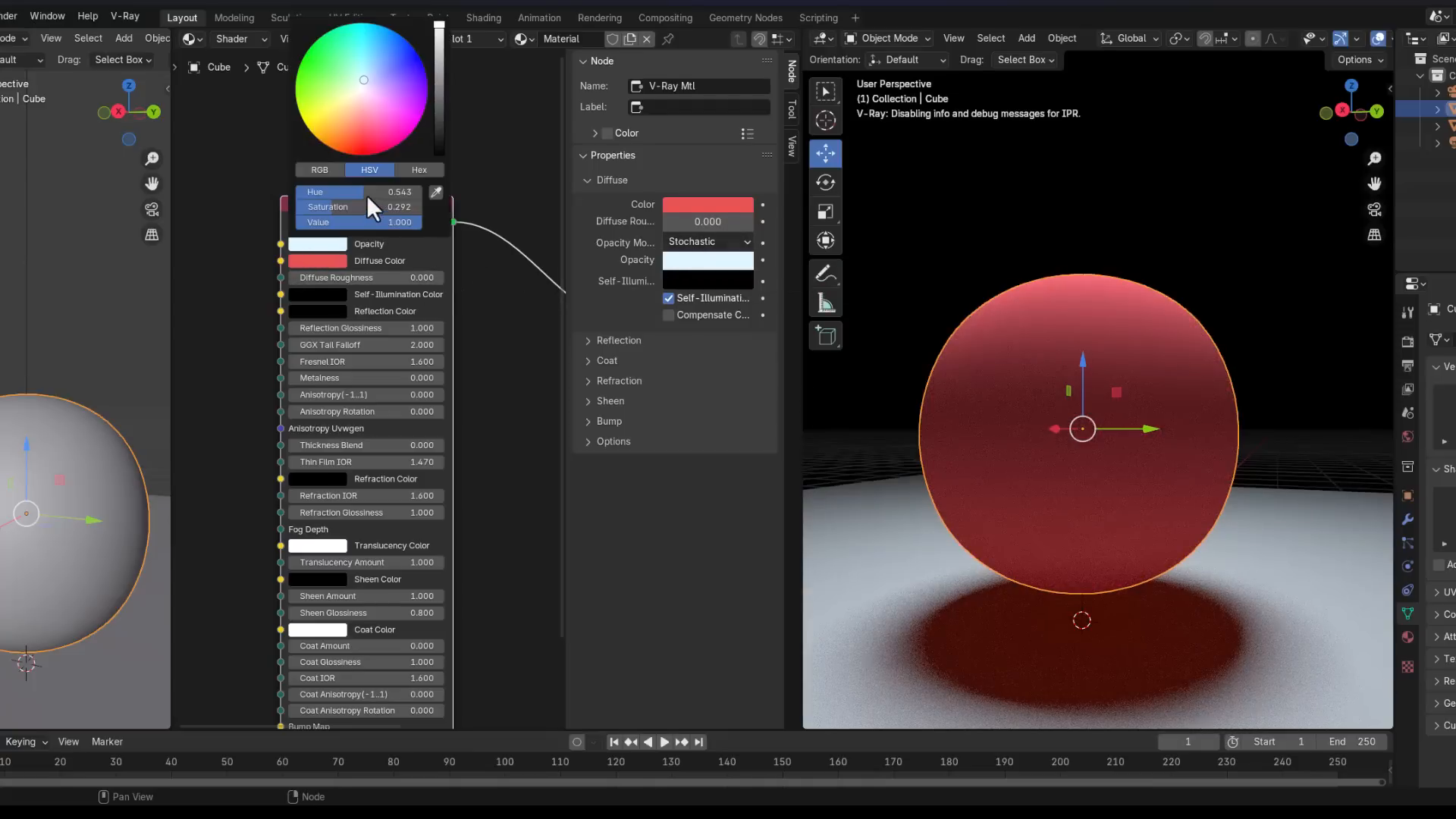
left_click_drag(366, 194, 293, 208)
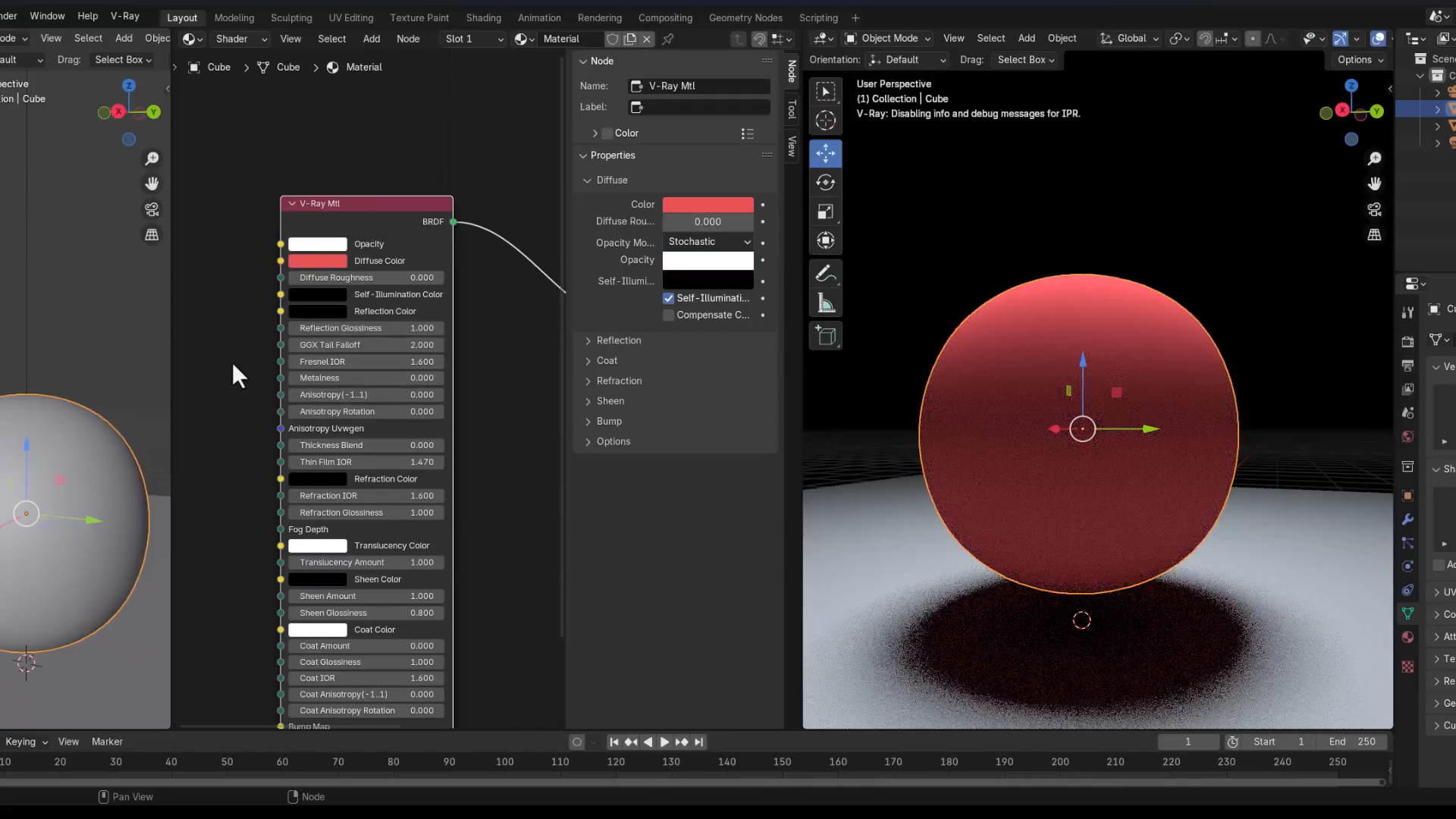
scroll(232, 361, "down", 3)
scroll(230, 512, "up", 4)
middle_click_drag(230, 520, 291, 413)
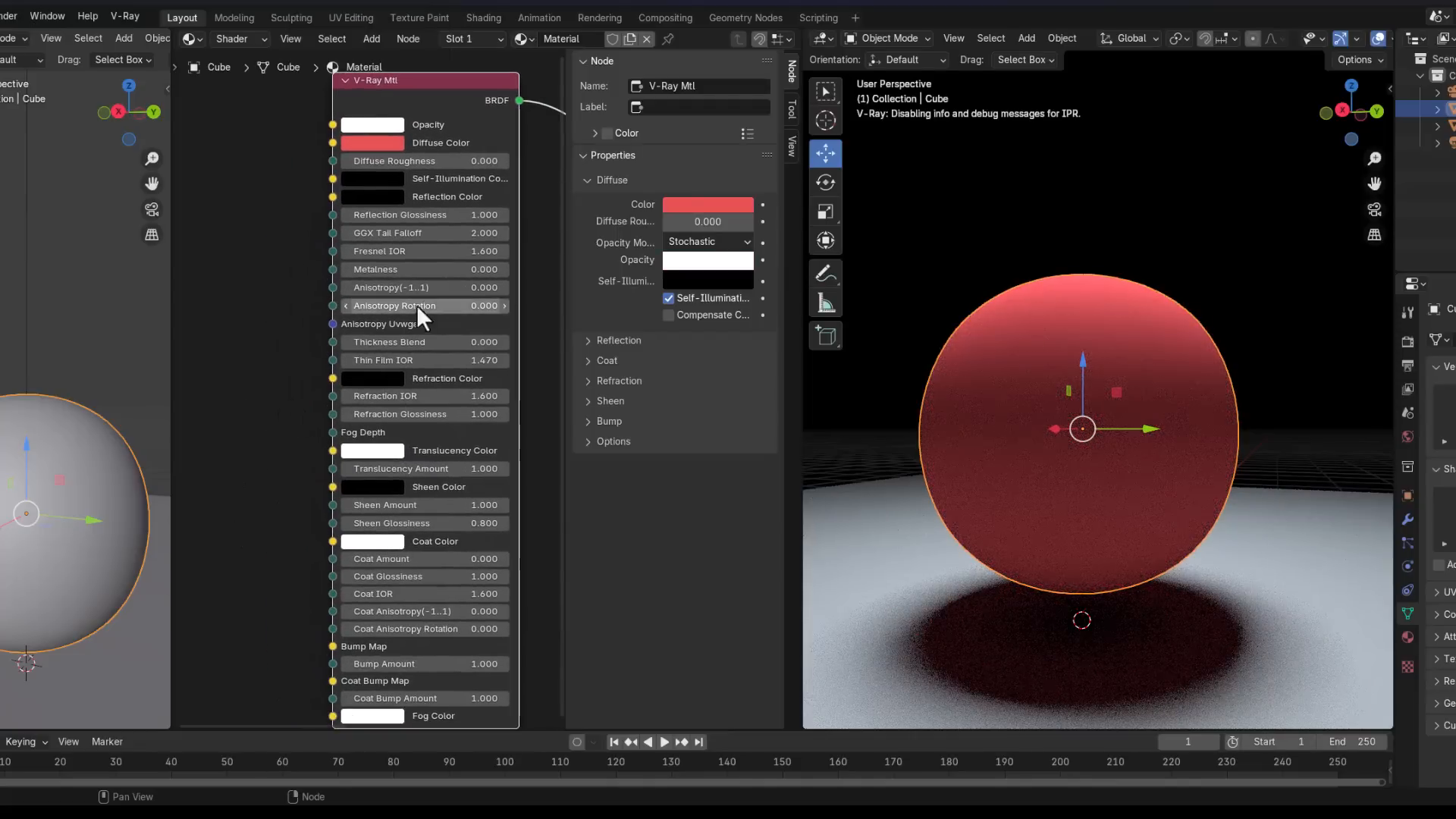
left_click_drag(372, 271, 445, 271)
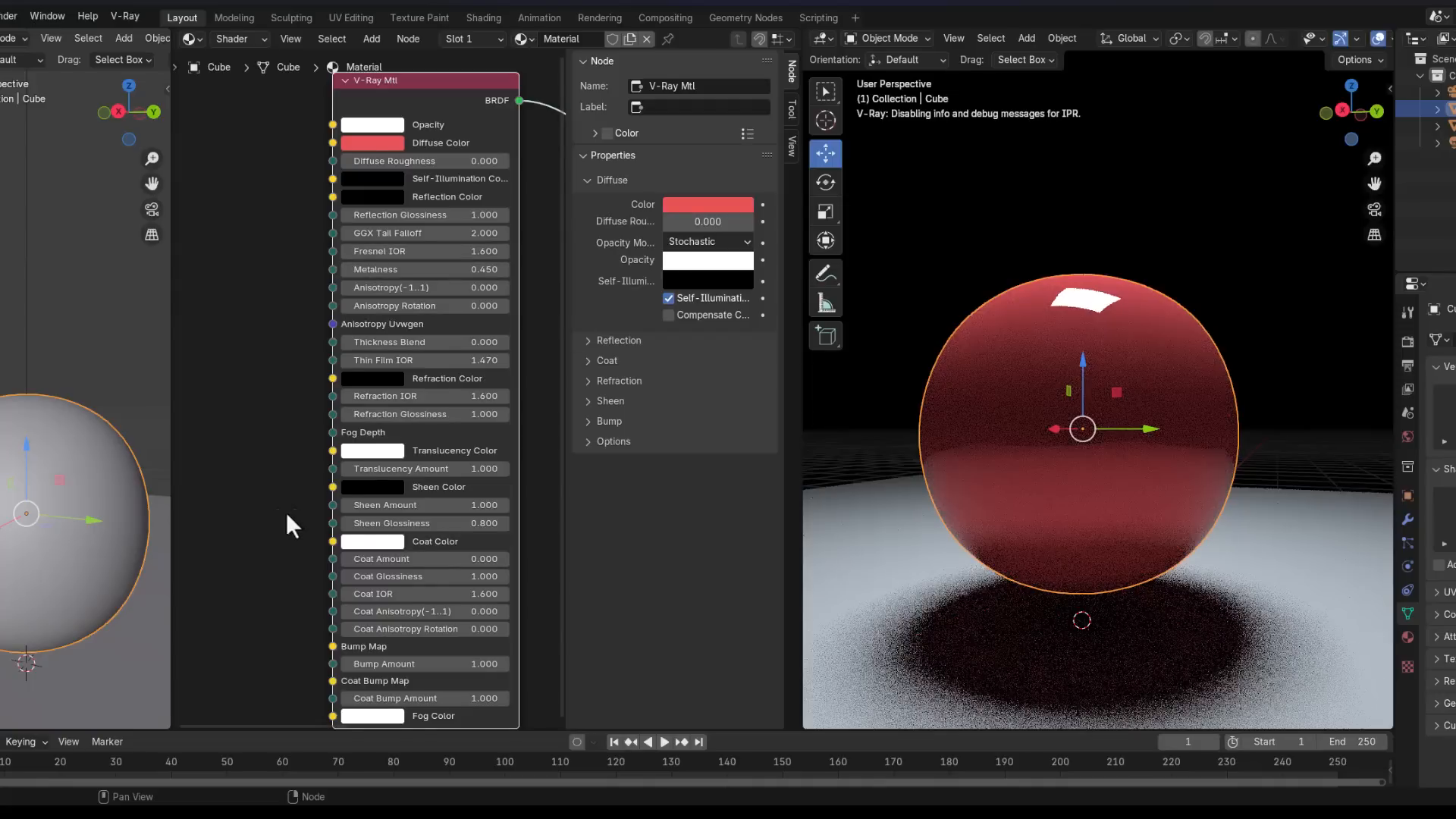
Set the V-Ray Mtl's Sheen Amount to 0, leaving Coat Amount at 0
middle_click_drag(286, 520, 273, 348)
scroll(335, 426, "up", 1)
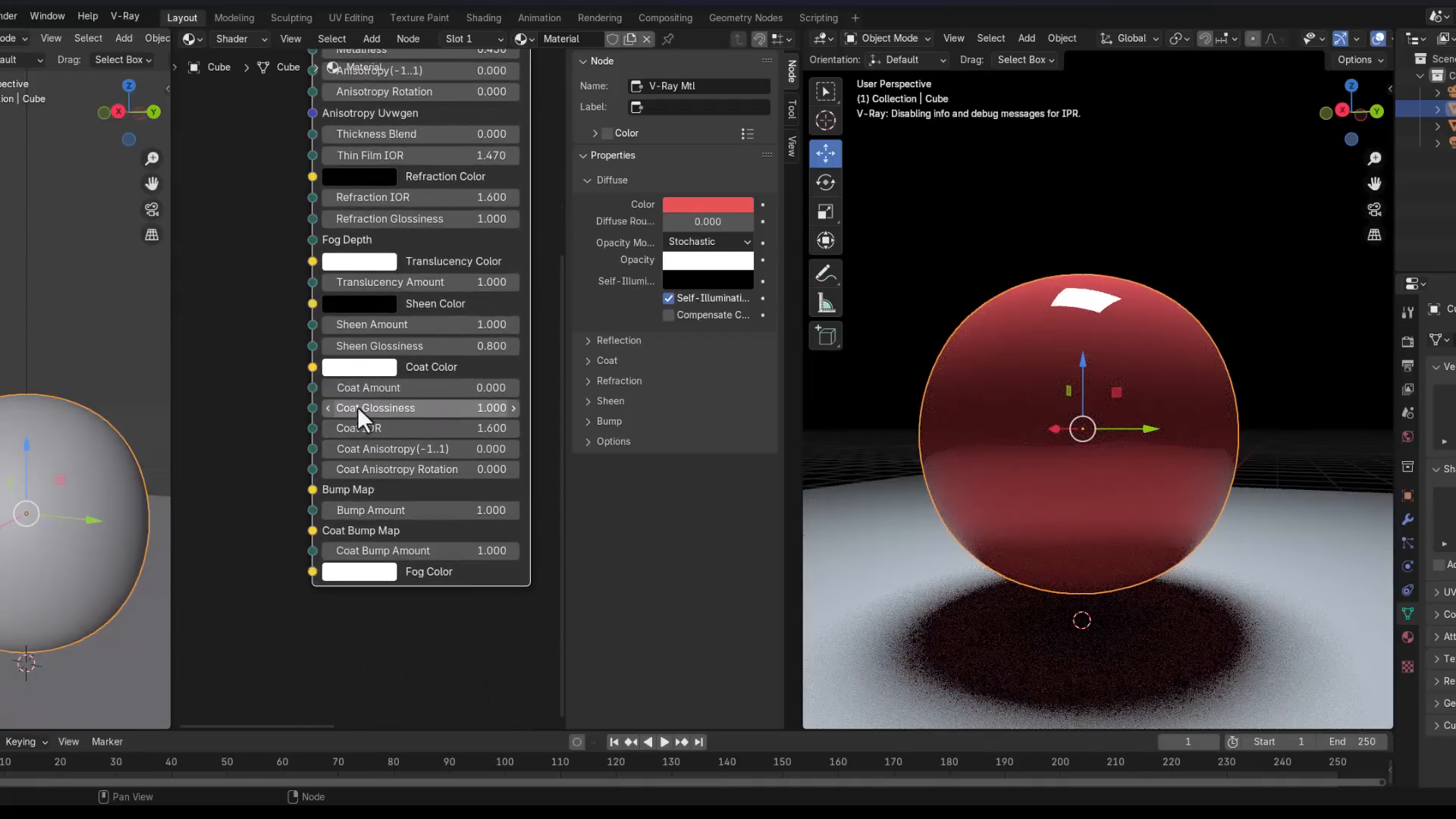
left_click_drag(364, 388, 365, 388)
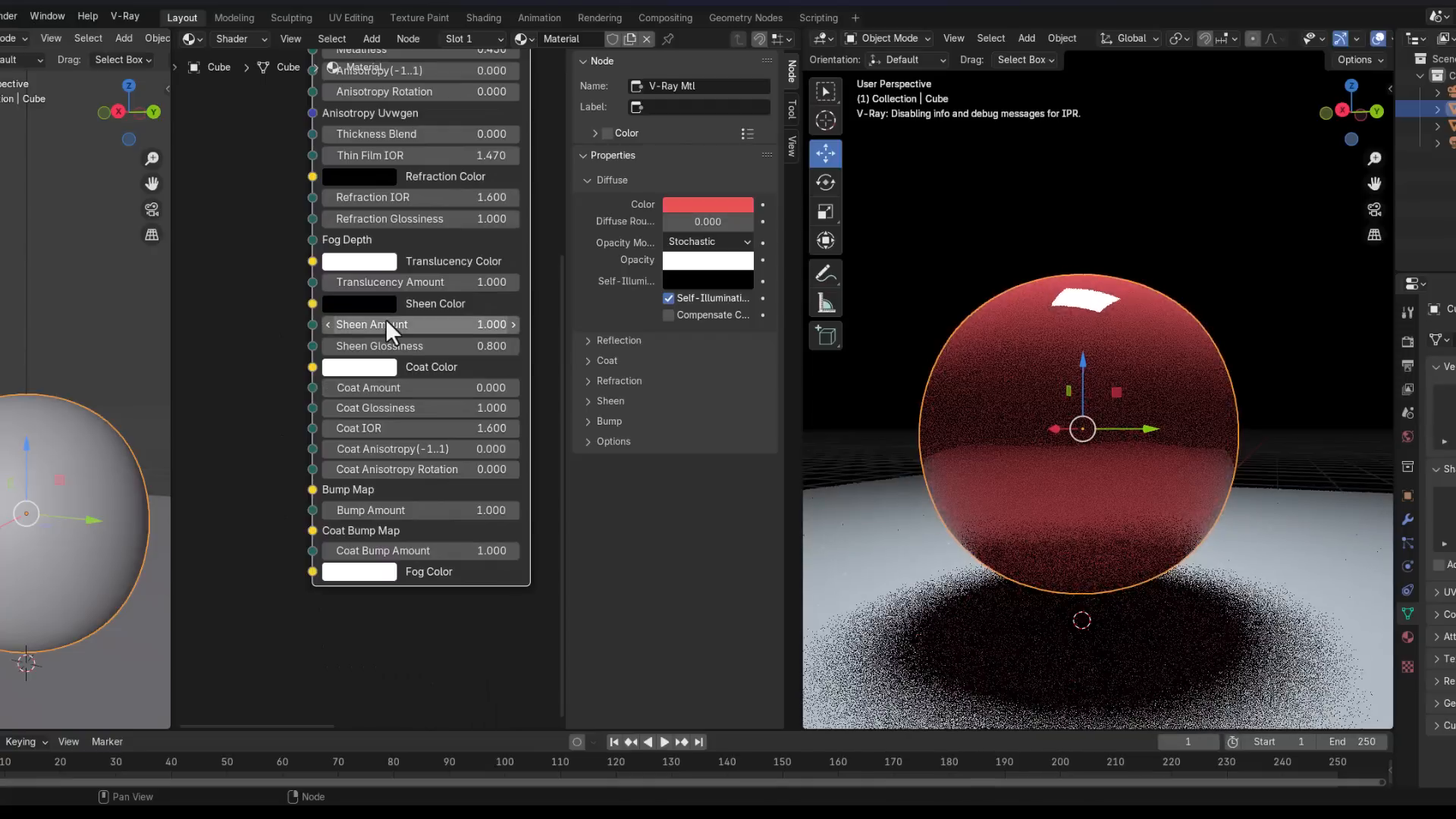
left_click_drag(384, 323, 353, 322)
scroll(371, 352, "down", 5)
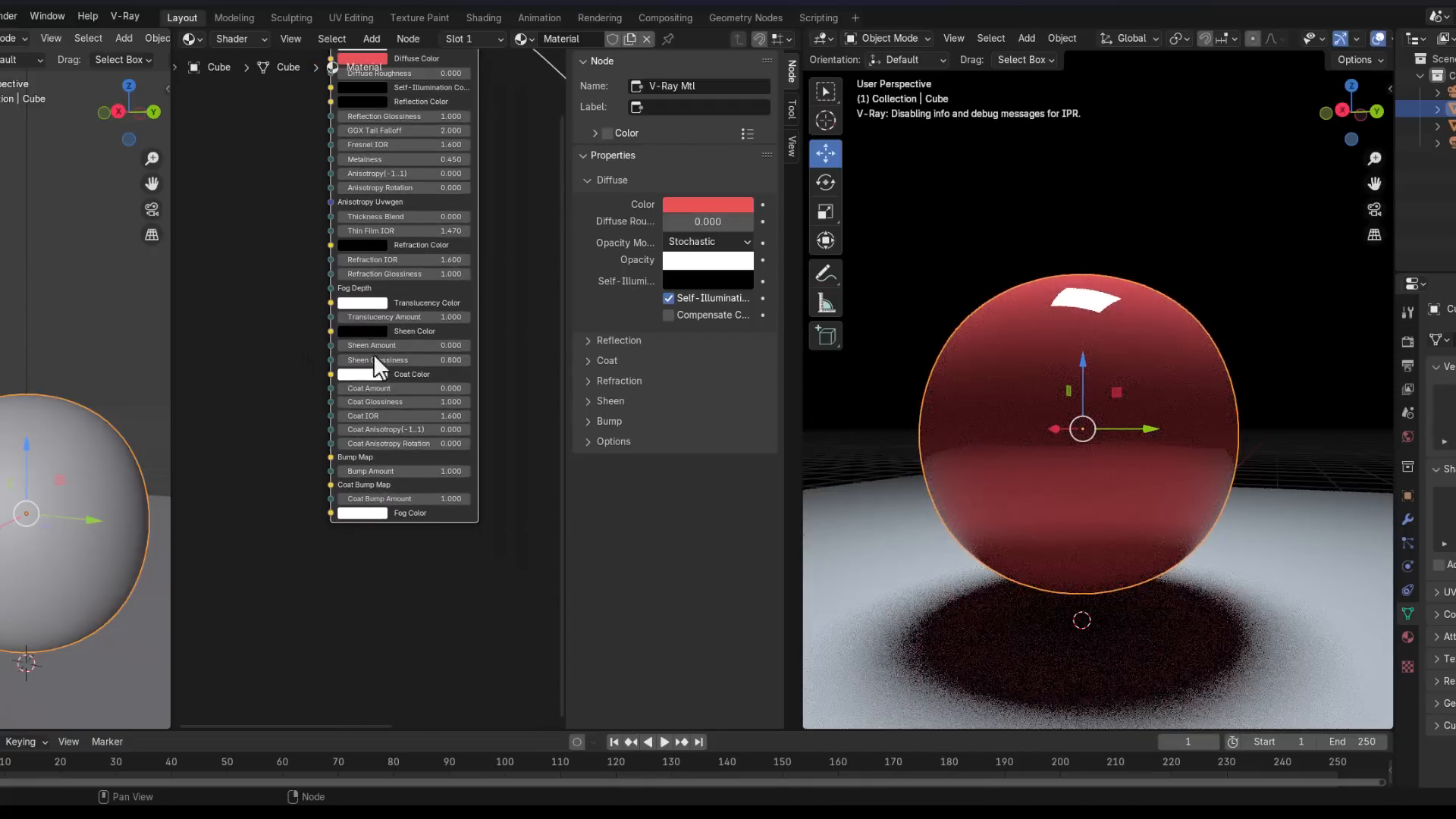
middle_click_drag(433, 576, 288, 633)
middle_click_drag(436, 370, 447, 247)
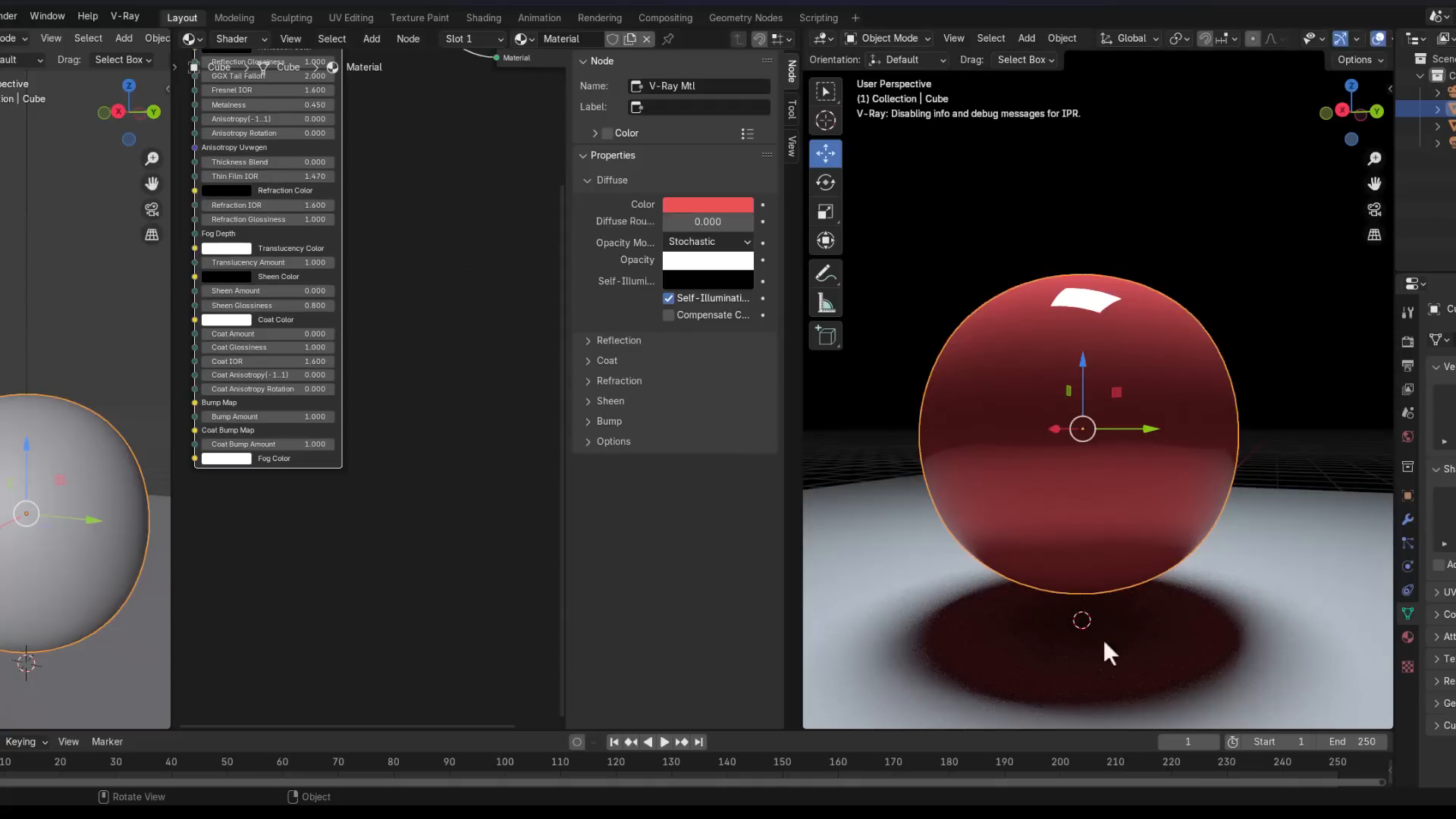
Duplicate the floor plane straight up above the sphere and scale the copy down to a smaller panel
scroll(1016, 480, "down", 7)
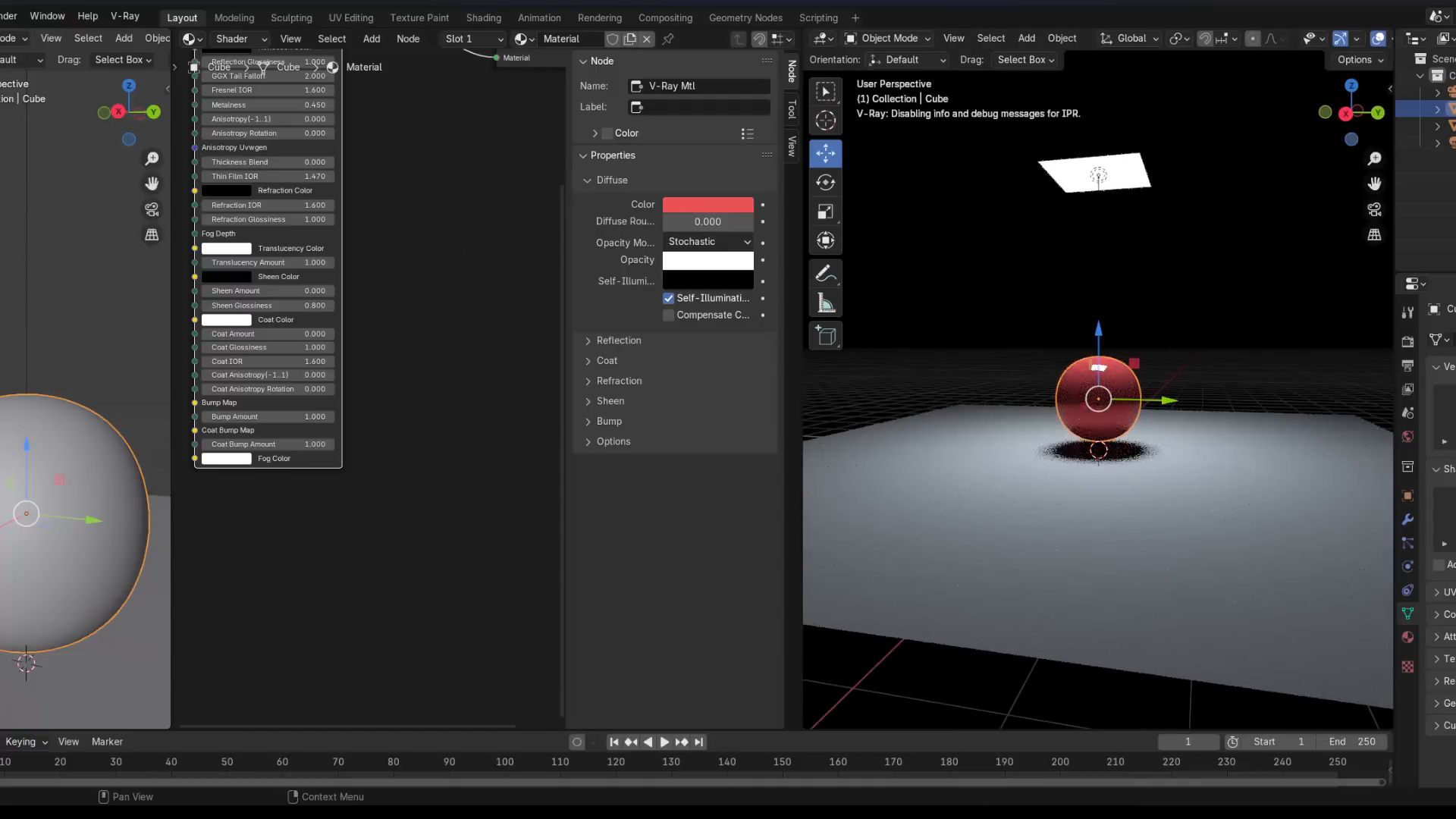
left_click(1159, 525)
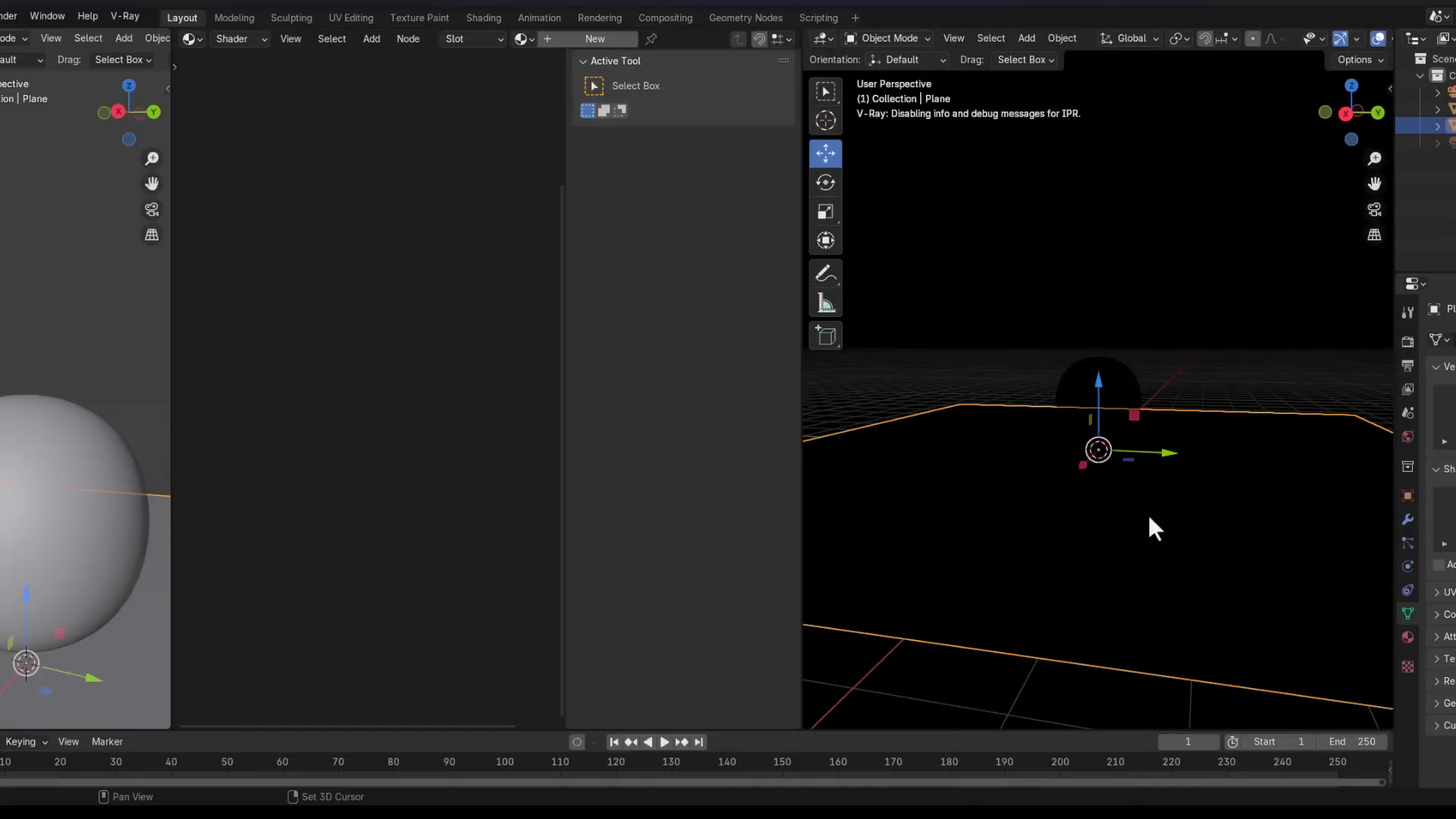
key("shift+d")
right_click(1148, 514)
key("g")
key("z")
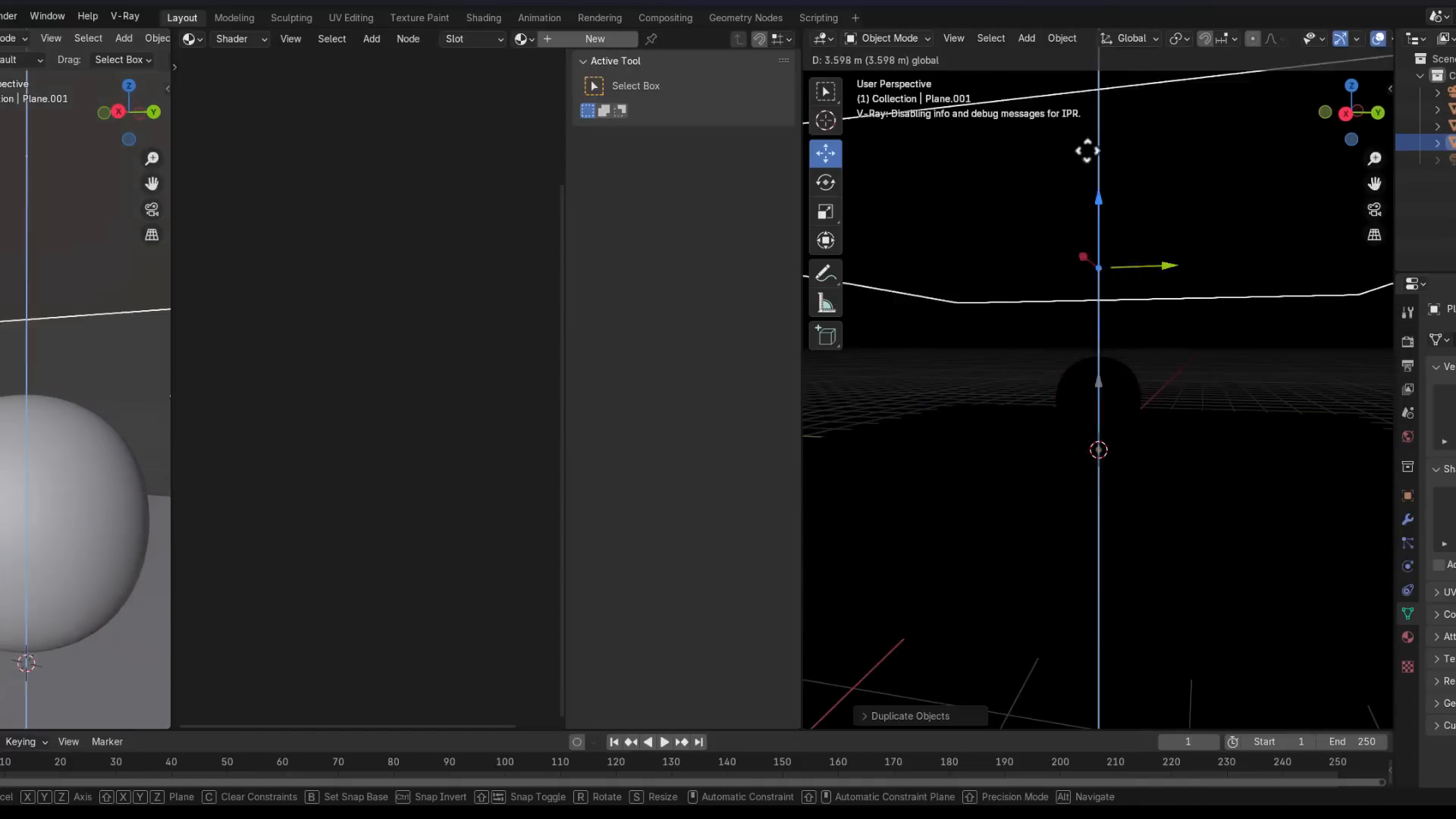
left_click(1116, 161)
key("s")
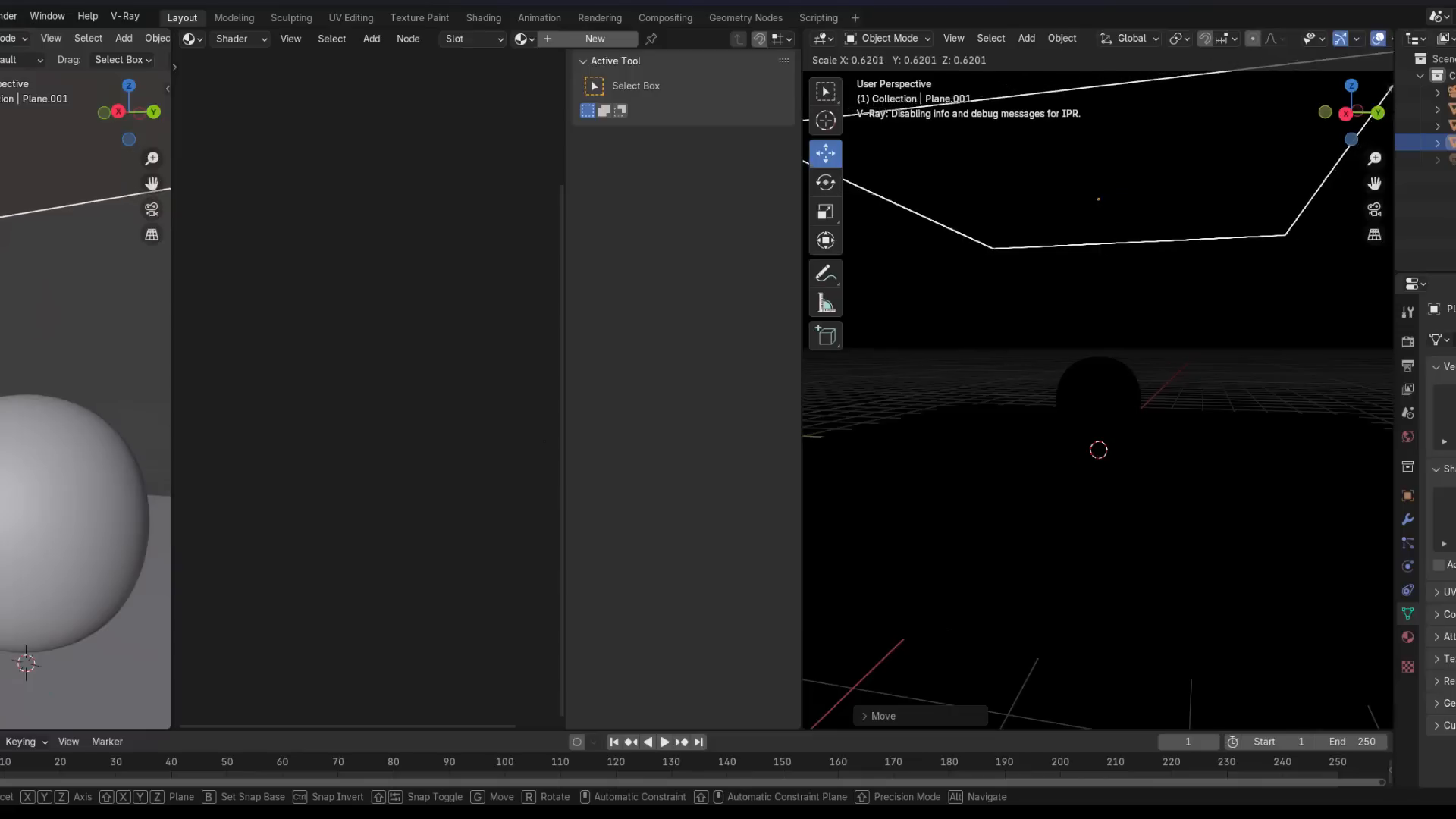
key("Return")
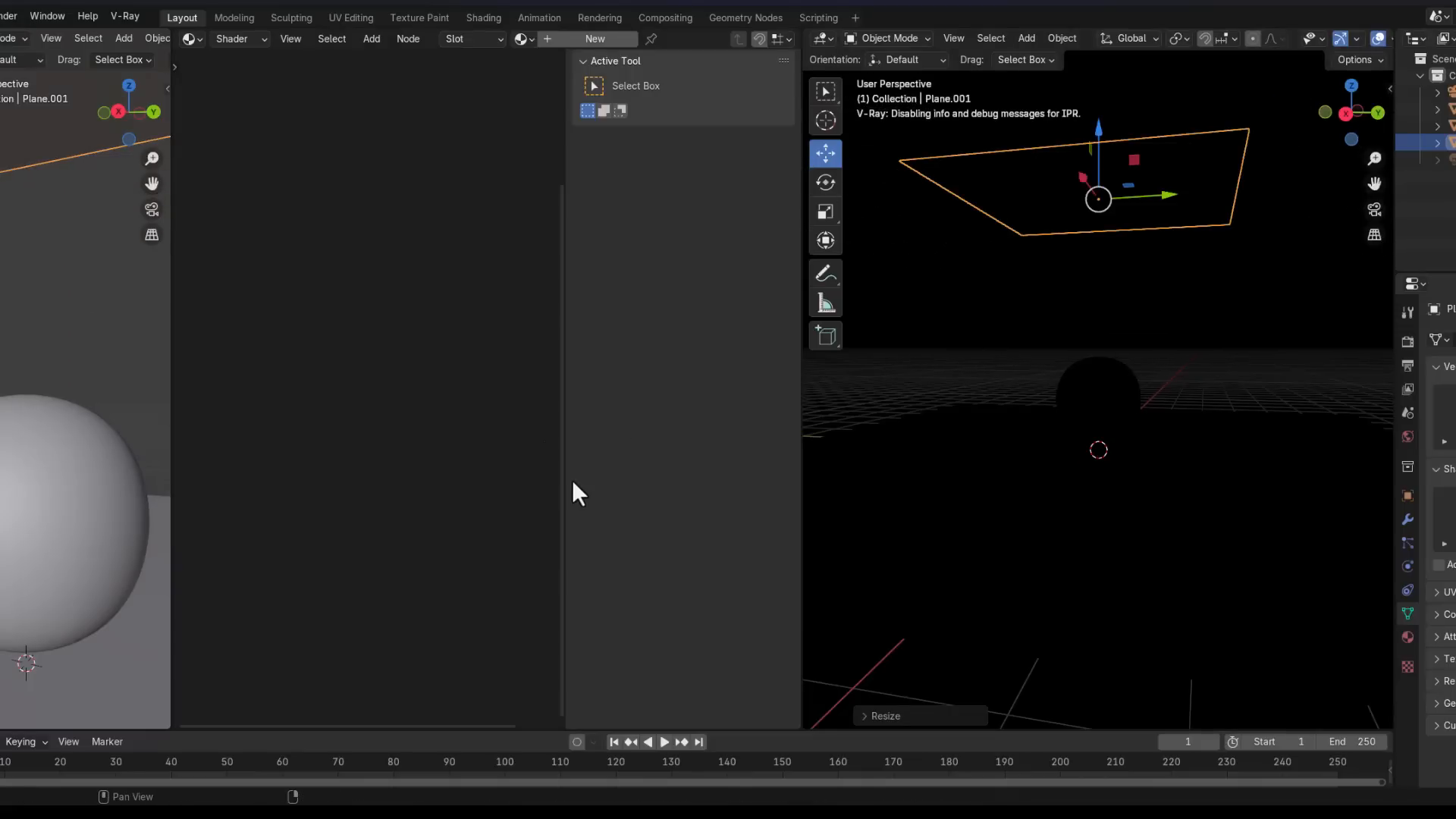
Create a new material on the raised plane and delete its default V-Ray Mtl node
left_click(595, 40)
key("Home")
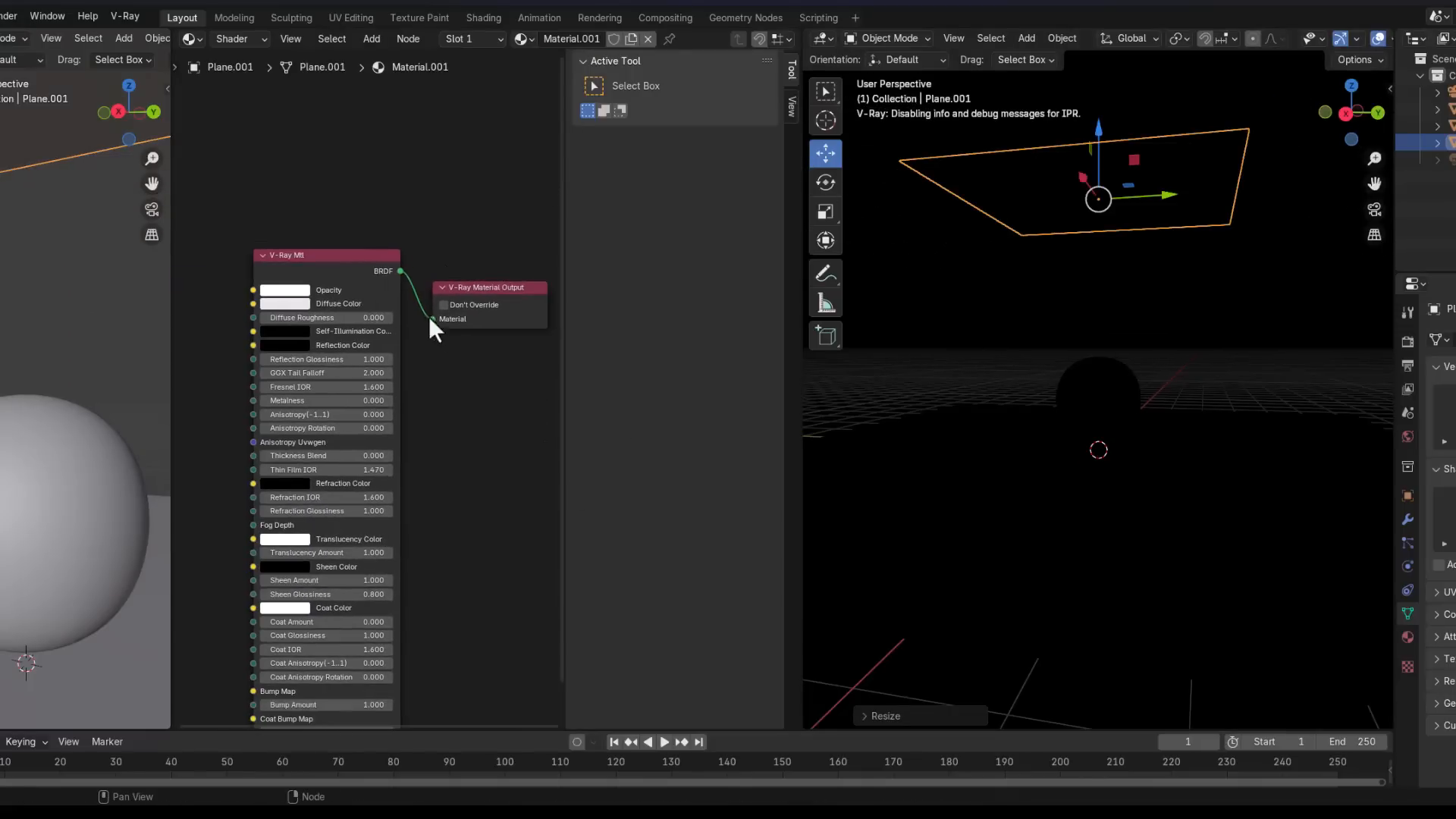
left_click(333, 274)
key("x")
Add a V-Ray Light Mtl node and connect its BRDF output to the V-Ray Material Output's Material input
key("shift+a")
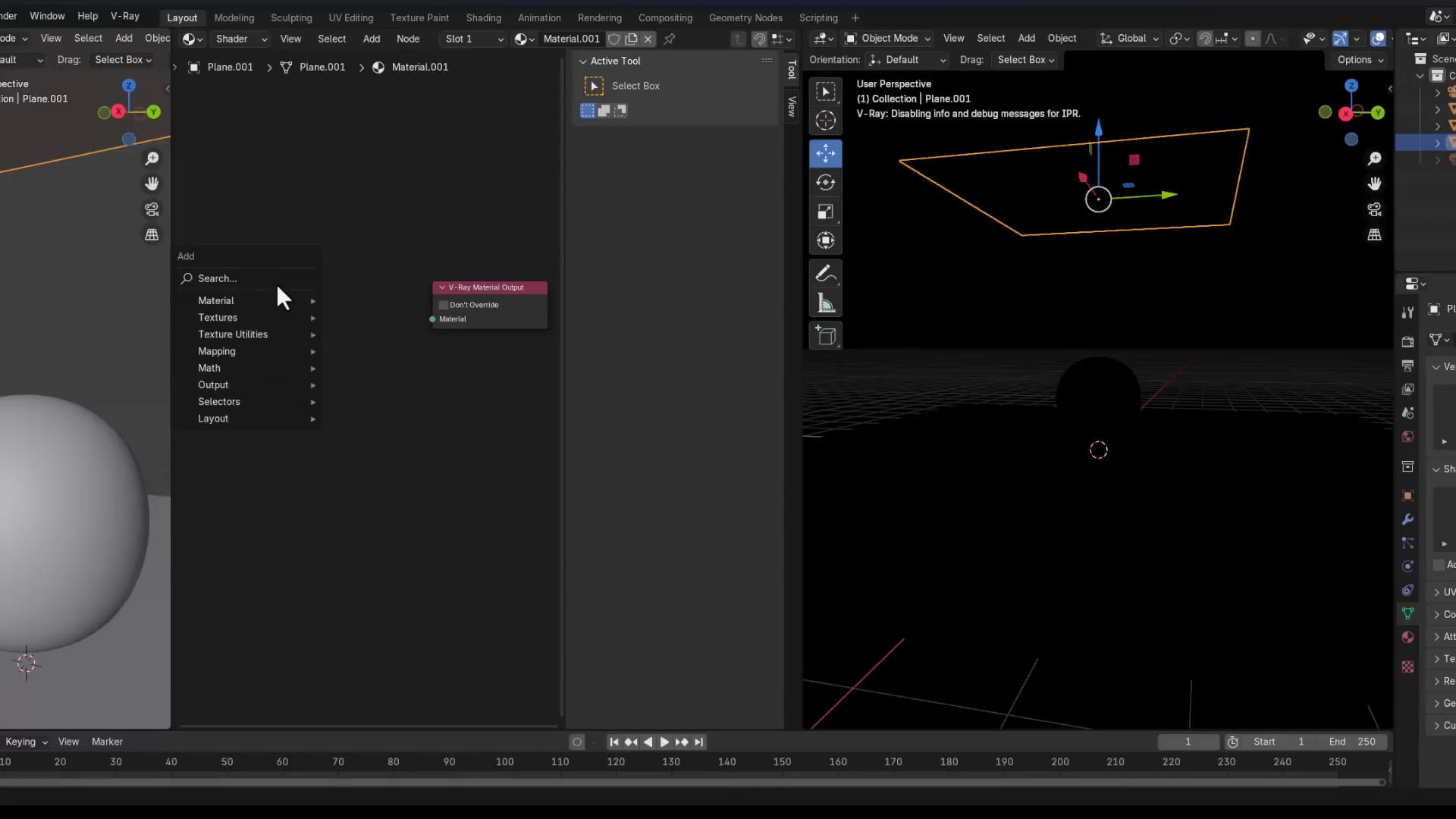
mouse_move(285, 301)
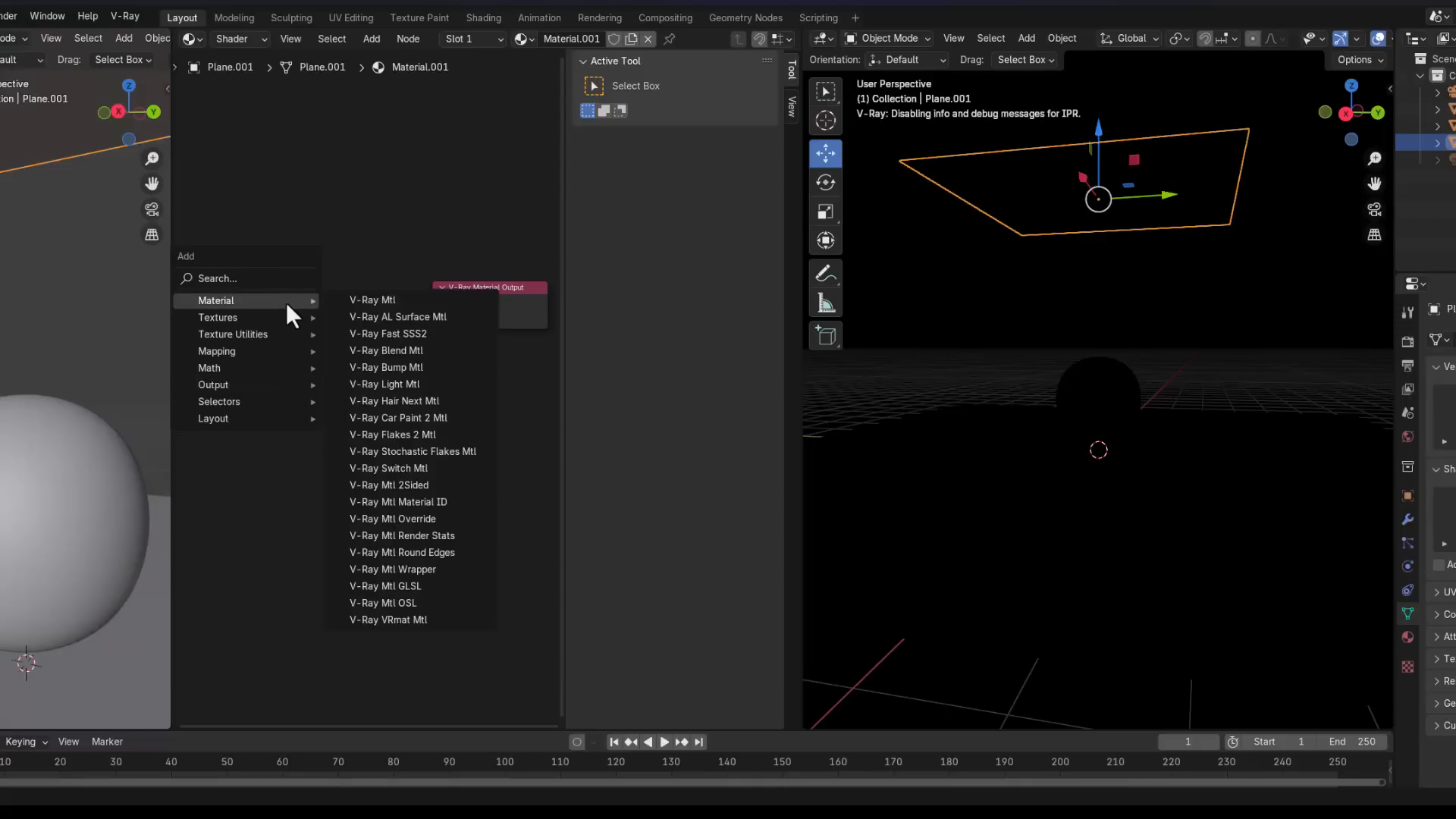
left_click(391, 384)
left_click(212, 231)
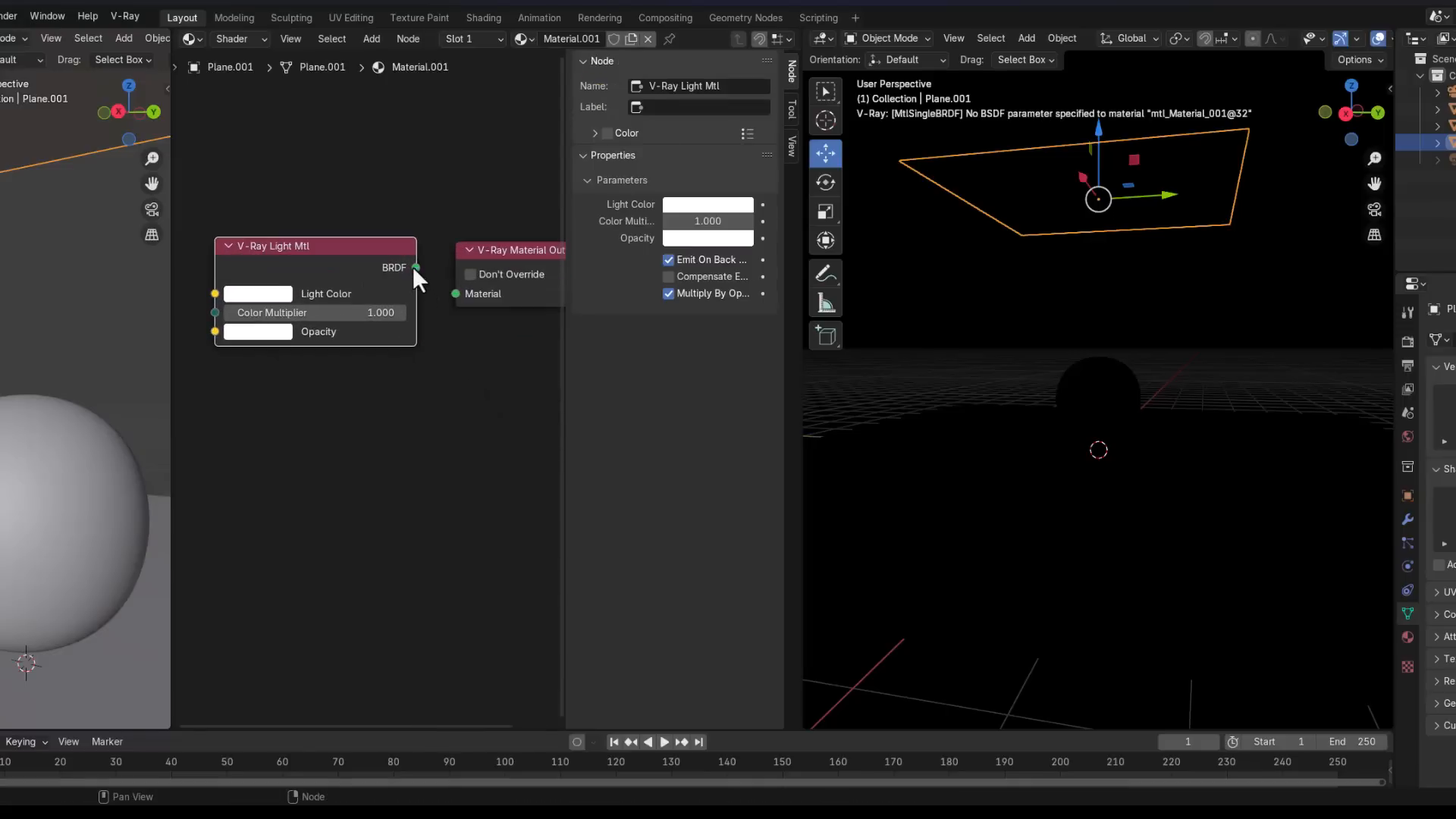
left_click_drag(416, 268, 458, 300)
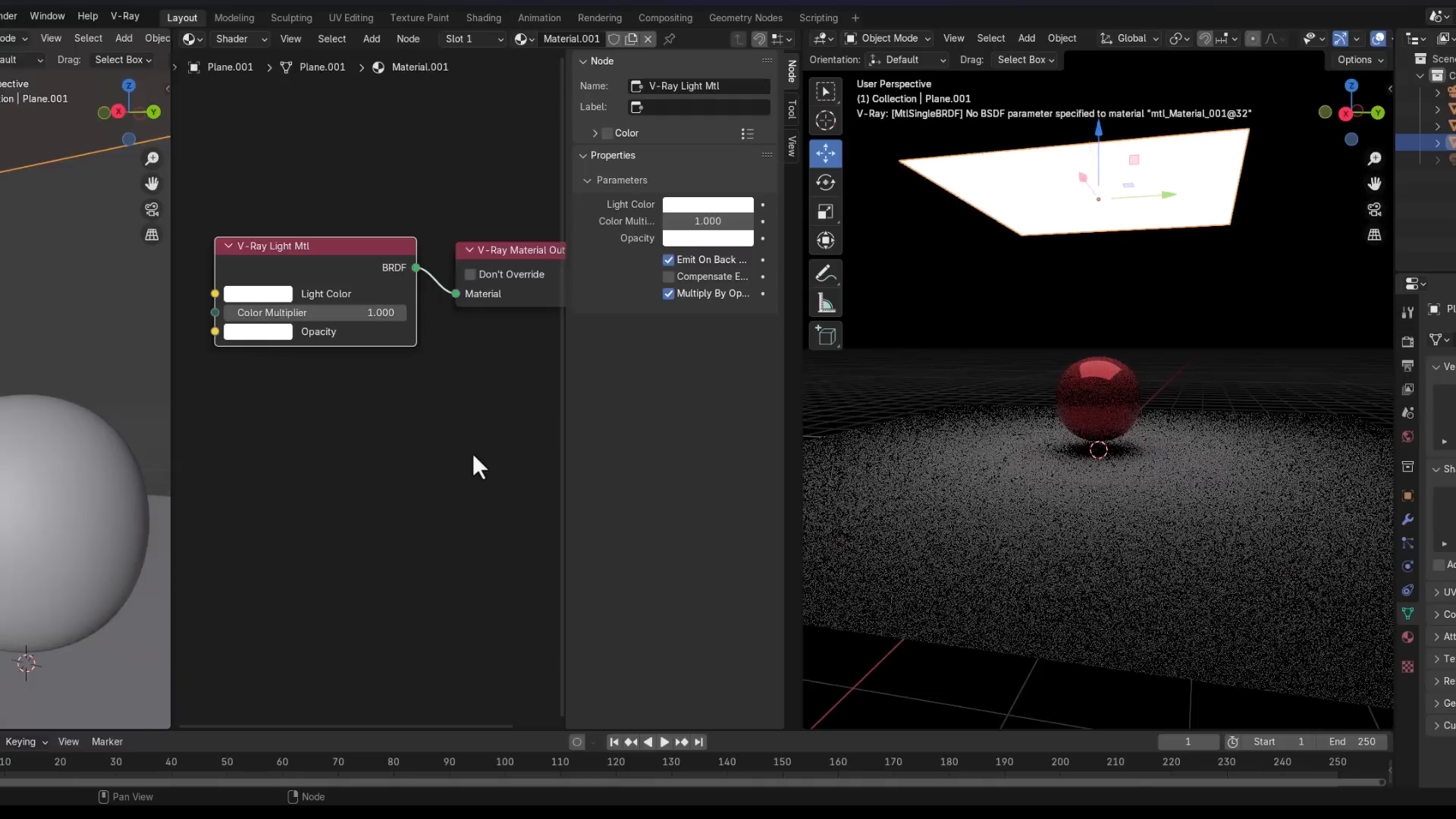
Test the V-Ray Light Mtl's opacity color and lower its Color Multiplier to 0.670
left_click(267, 333)
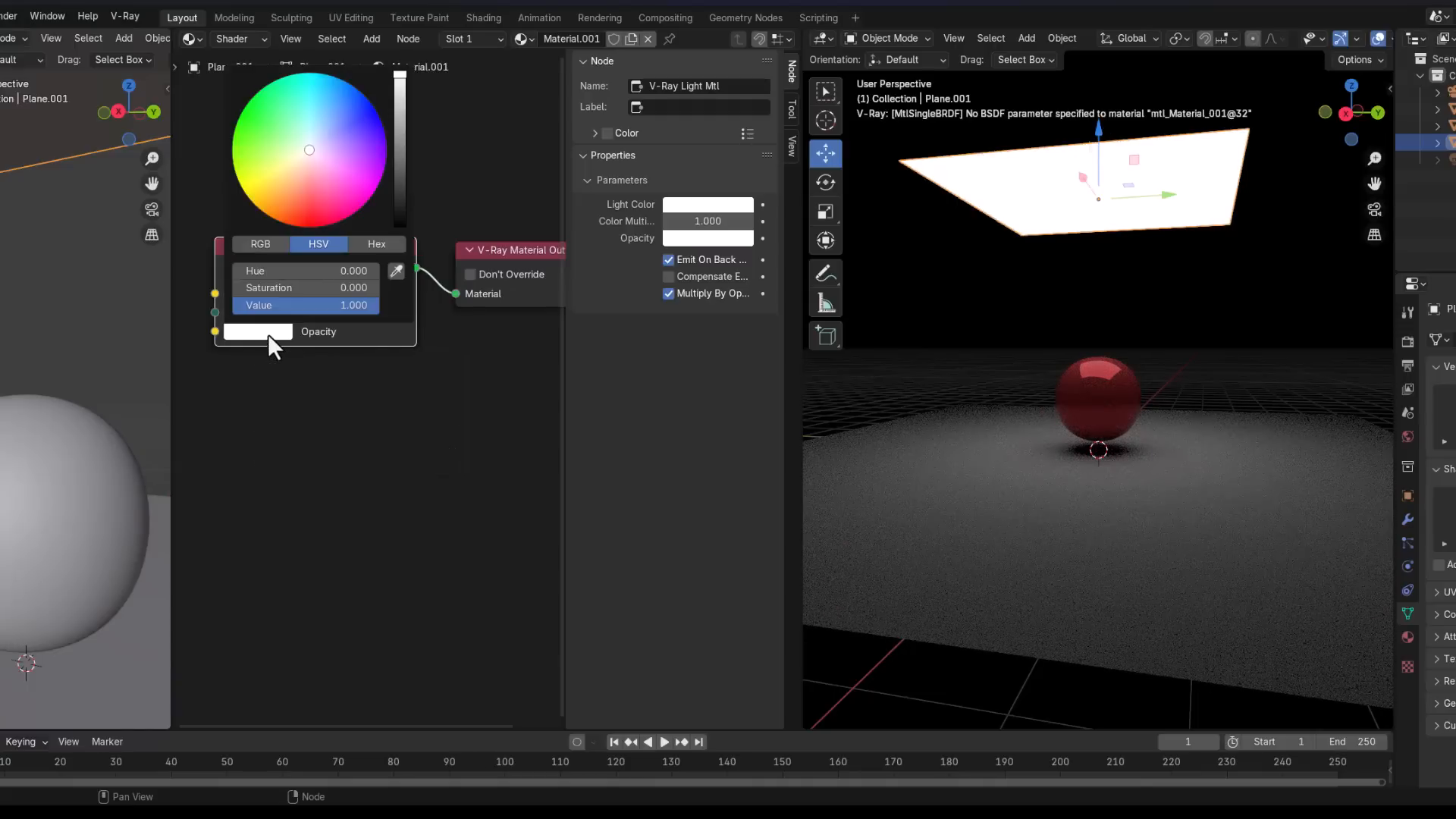
mouse_move(339, 191)
left_mouse_down()
mouse_move(320, 155)
mouse_move(333, 178)
mouse_move(307, 183)
mouse_move(341, 119)
mouse_move(343, 137)
left_mouse_up()
left_click_drag(322, 312, 417, 313)
left_click_drag(314, 312, 282, 312)
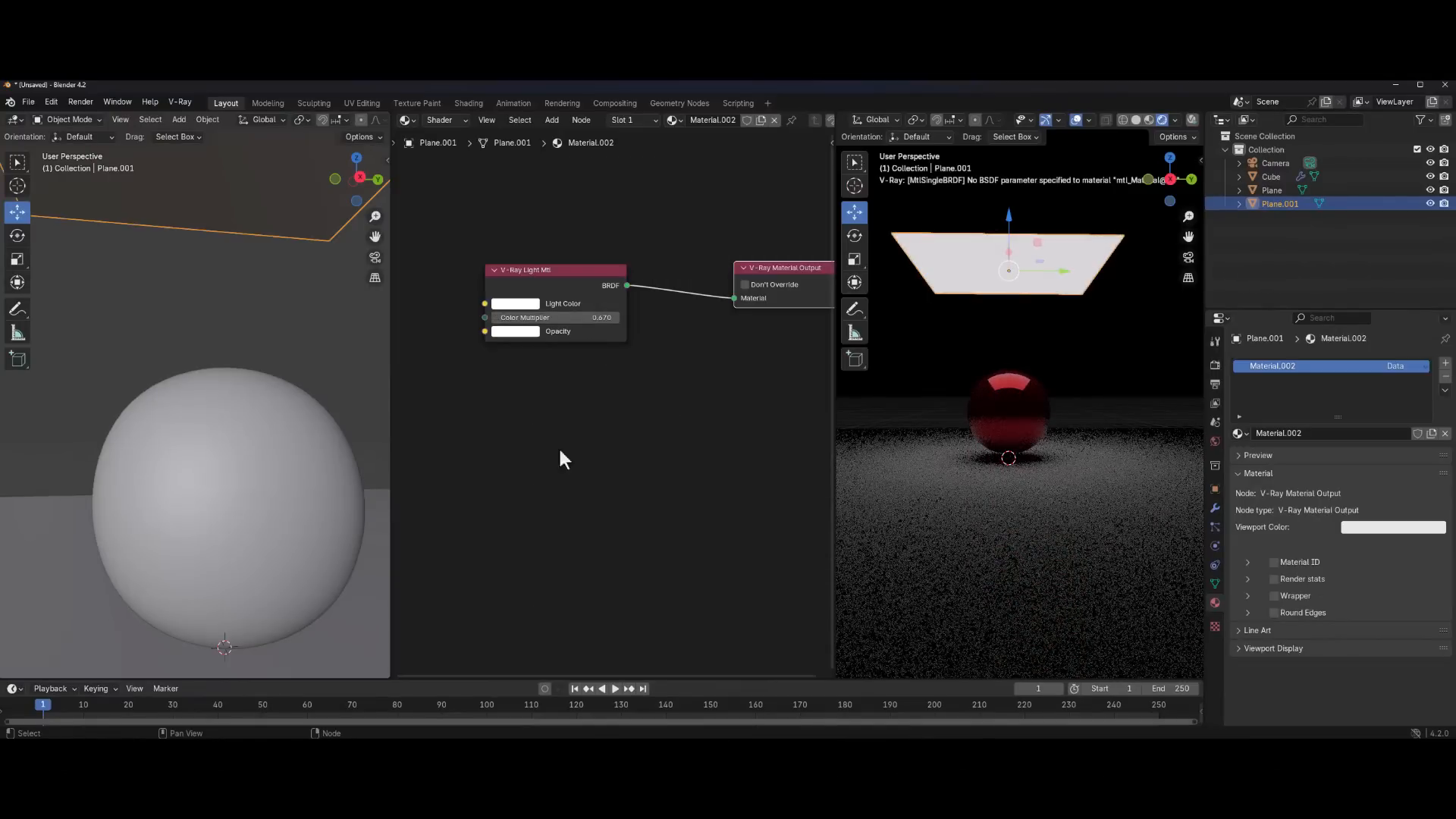
Select the red sphere and add a V-Ray AL Surface Mtl node beside its V-Ray Mtl
left_click(288, 462)
key("Home")
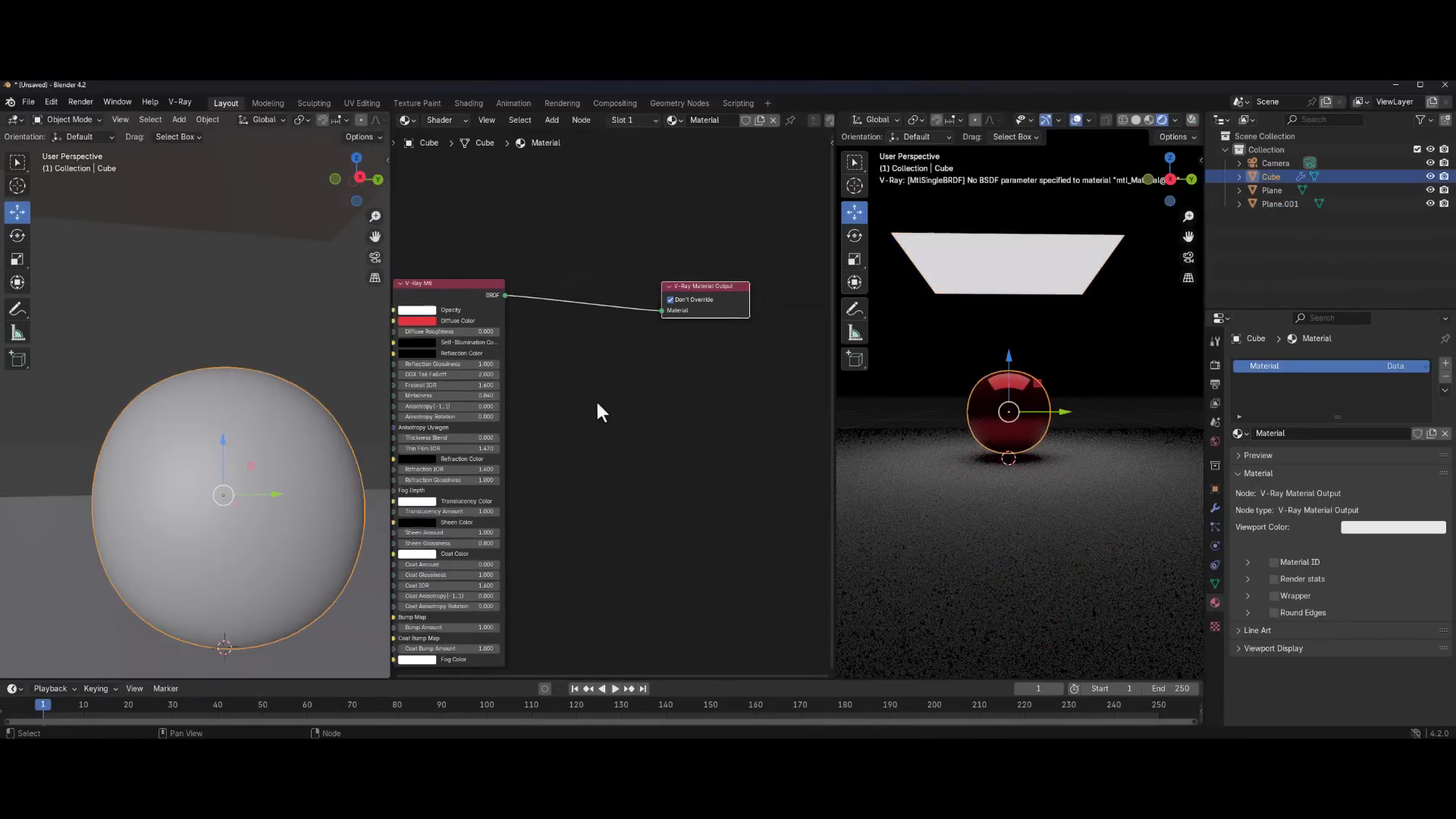
left_click(617, 388)
key("shift+a")
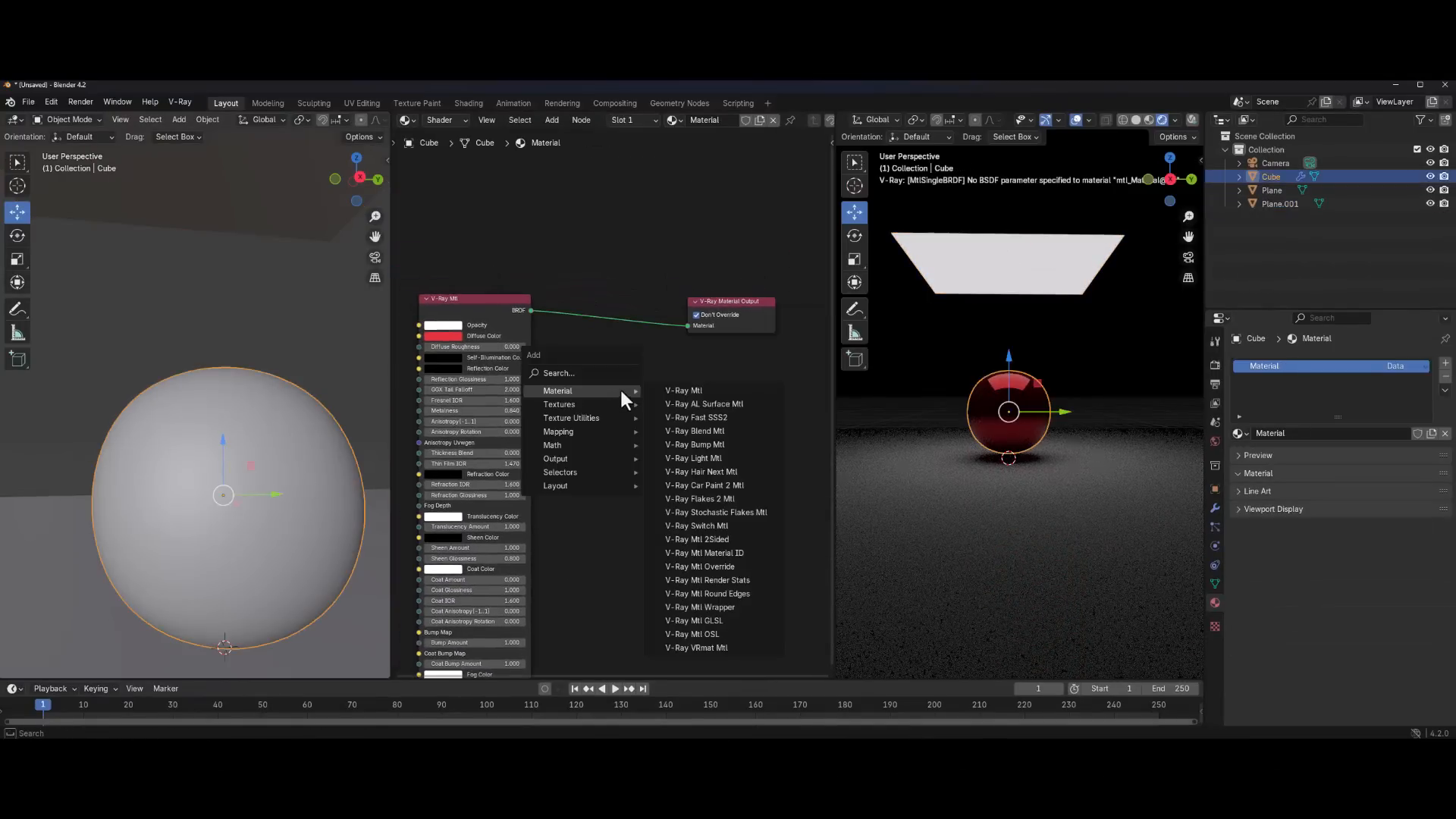
left_click(716, 407)
left_click(549, 339)
key("Home")
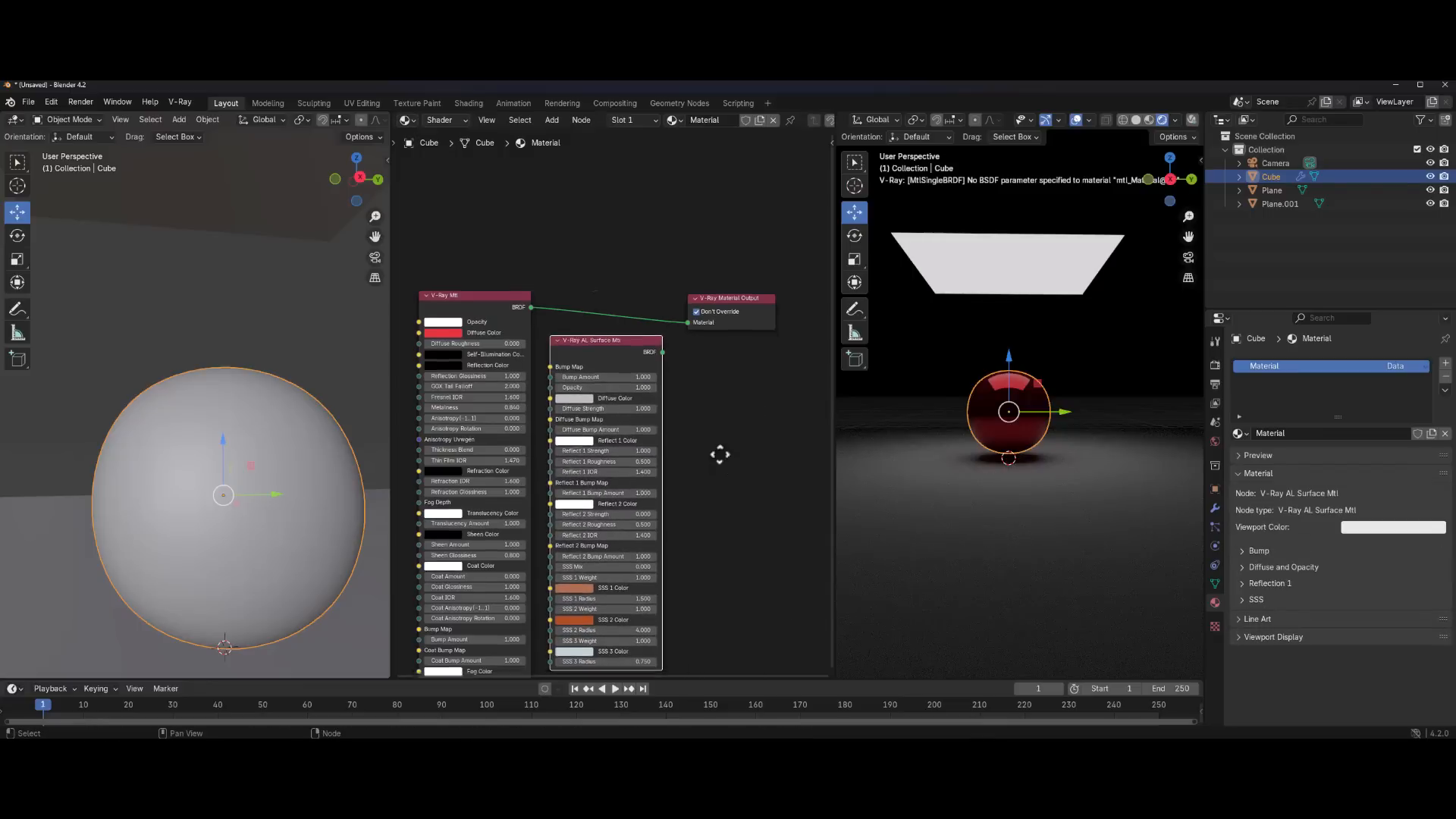
Examine the V-Ray AL Surface Mtl's diffuse, reflection and SSS parameters alongside those of the V-Ray Mtl
scroll(693, 473, "up", 4)
scroll(581, 540, "up", 3)
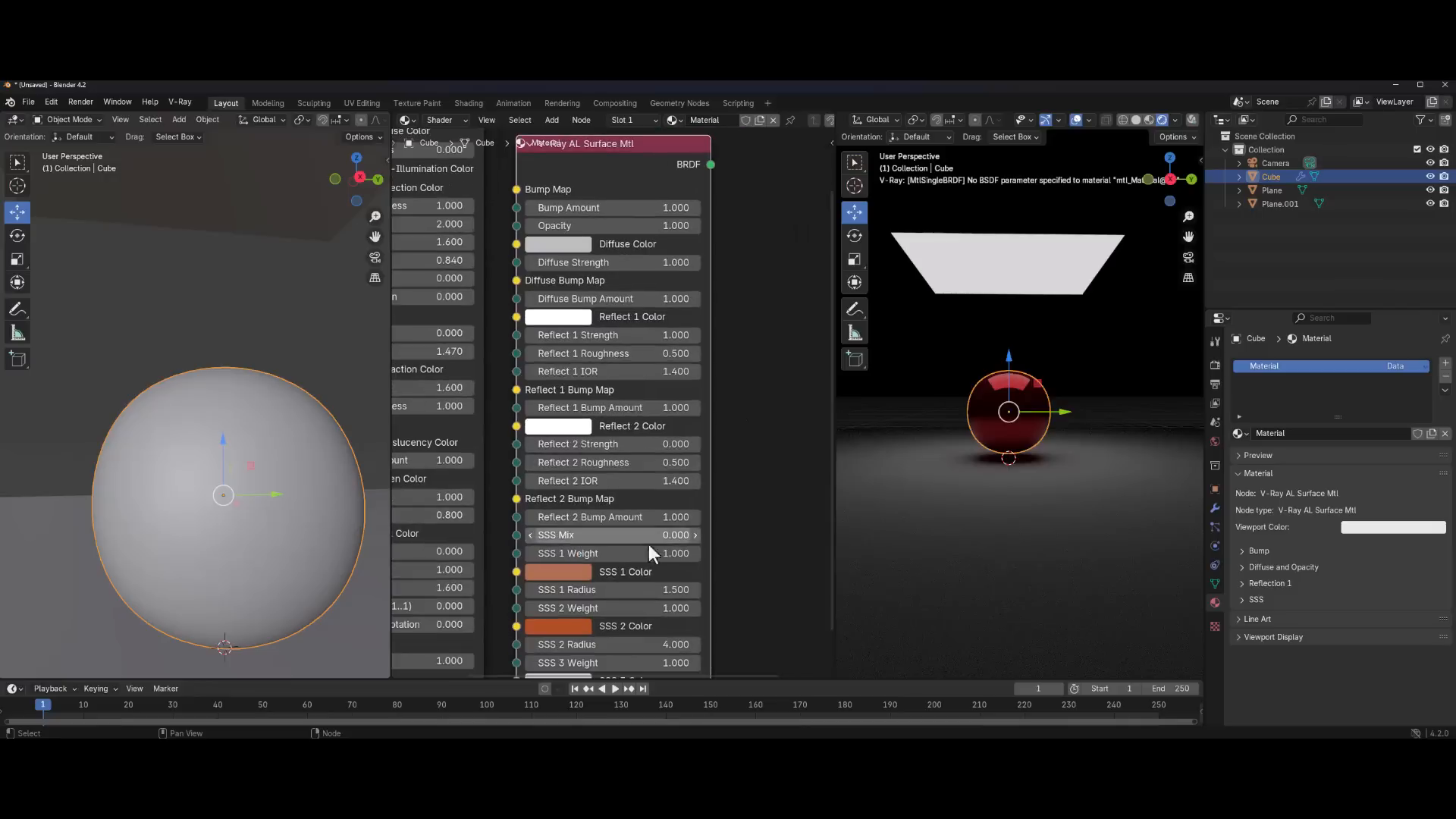
middle_click_drag(800, 511, 785, 405)
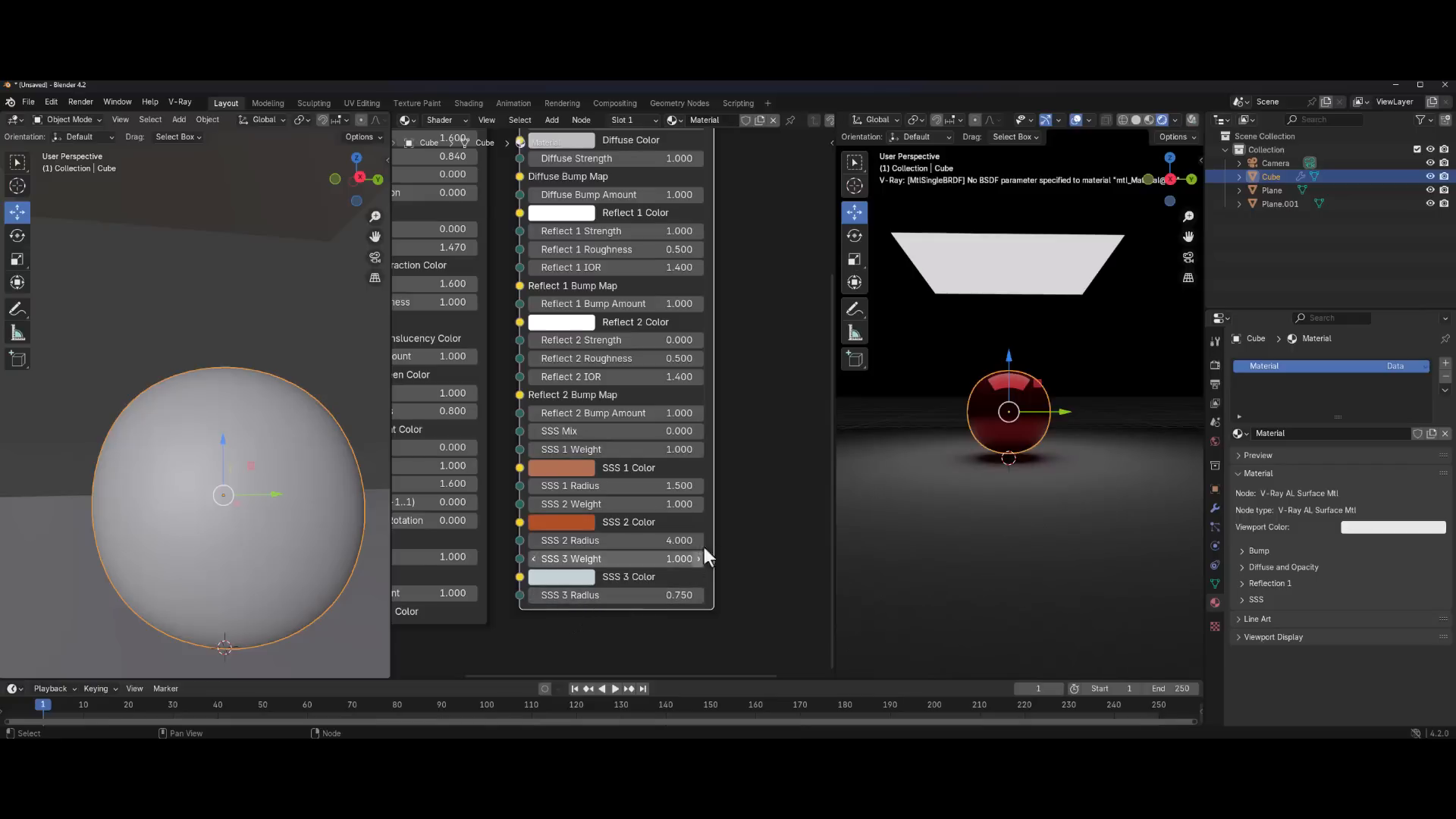
scroll(720, 513, "down", 2)
middle_click_drag(733, 494, 828, 548)
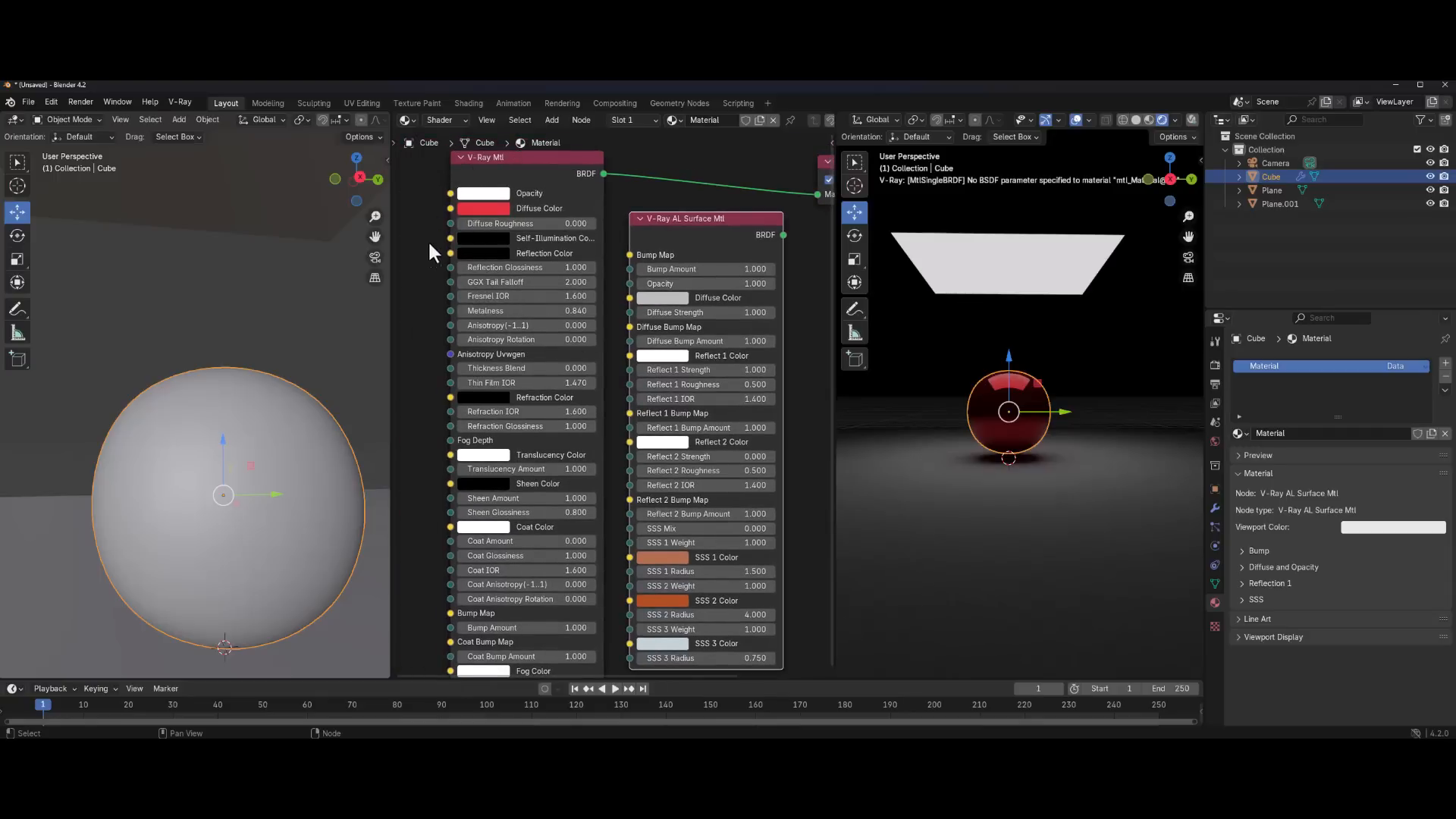
middle_click_drag(433, 273, 430, 220)
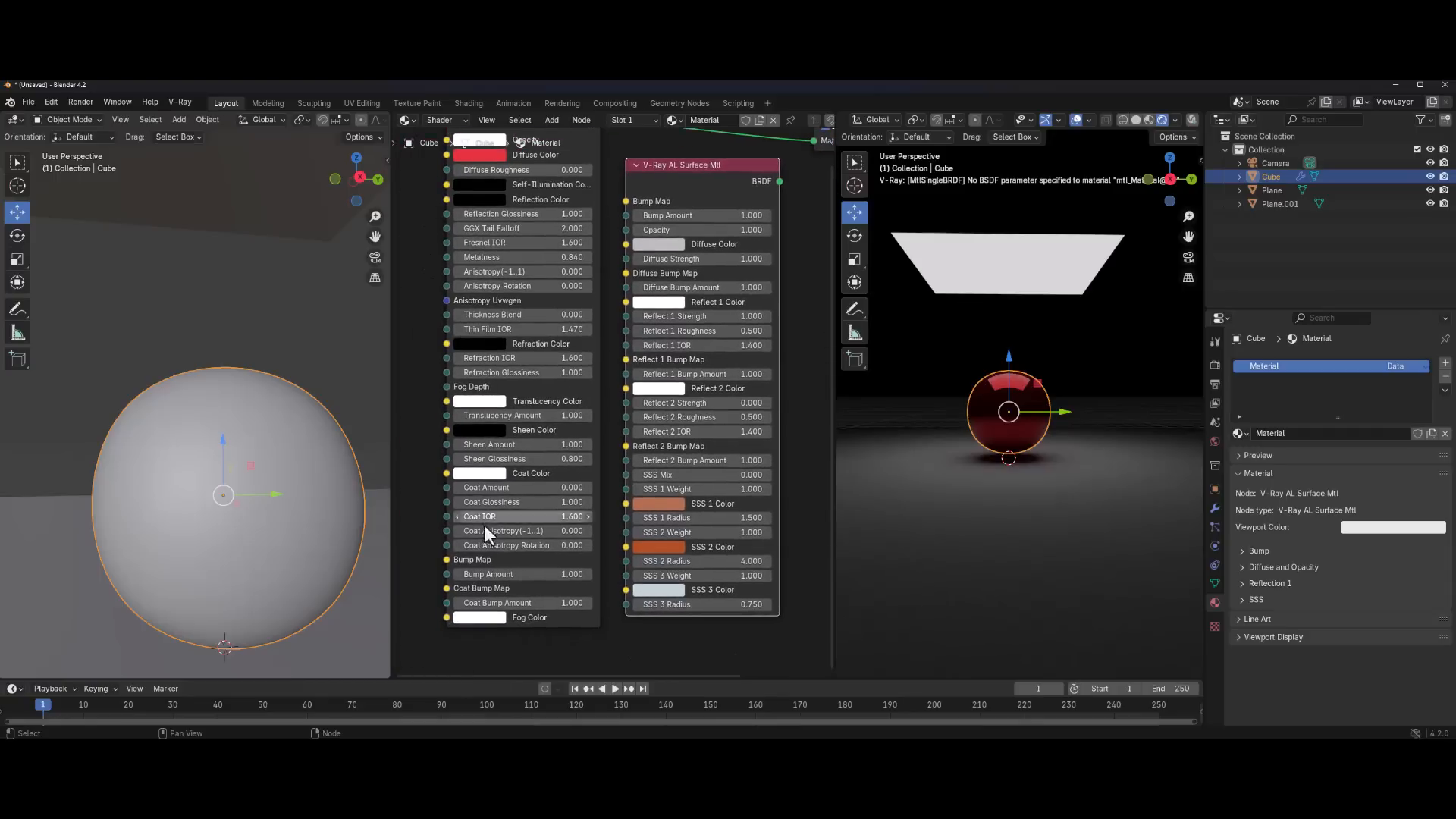
Add a V-Ray Fast SSS2 node beside the AL Surface Mtl and connect its BRDF output to the repositioned V-Ray Material Output
middle_click_drag(809, 467, 539, 577)
key("shift+a")
mouse_move(532, 387)
left_click(688, 412)
left_click(559, 323)
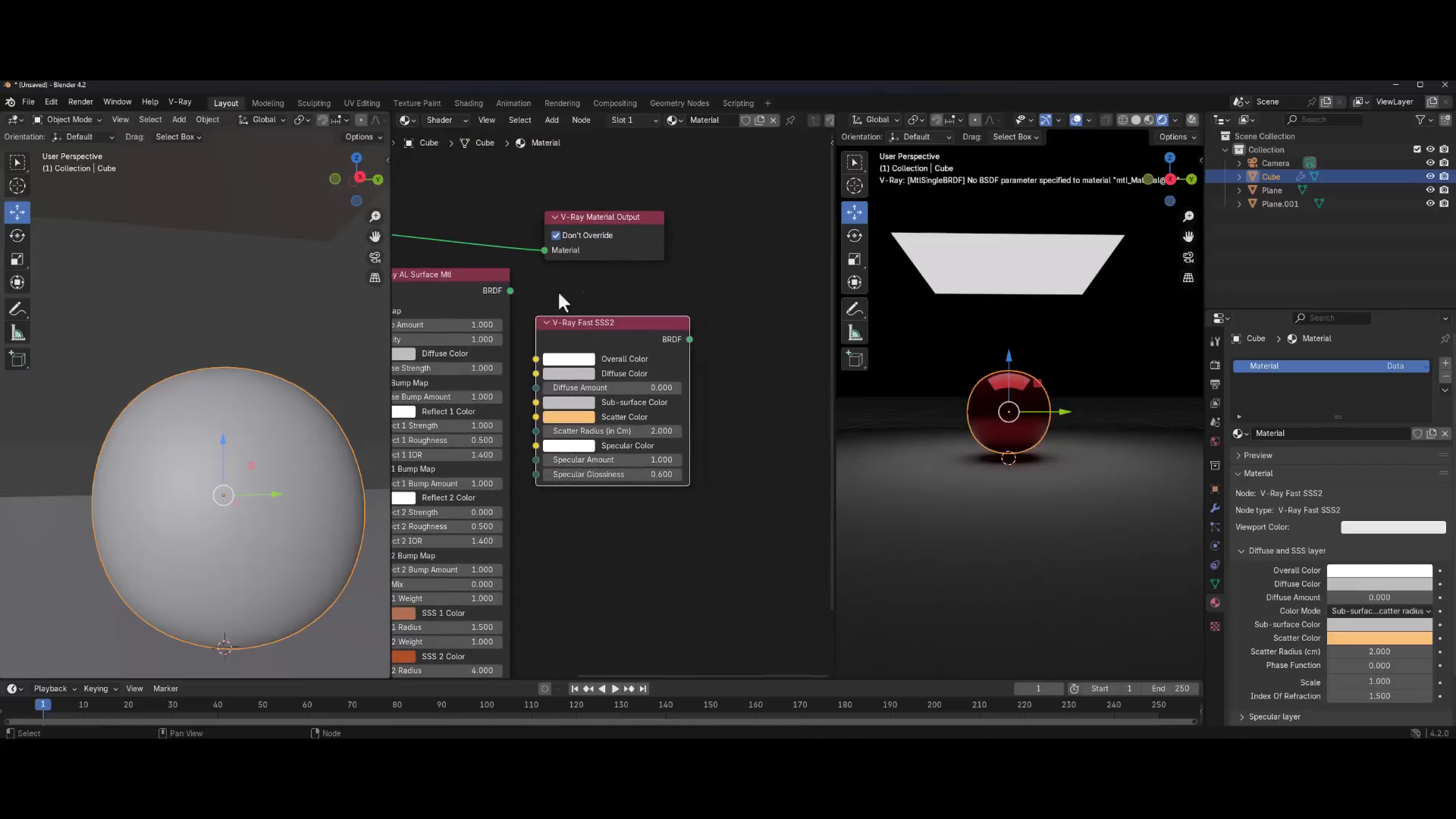
left_click_drag(603, 224, 720, 228)
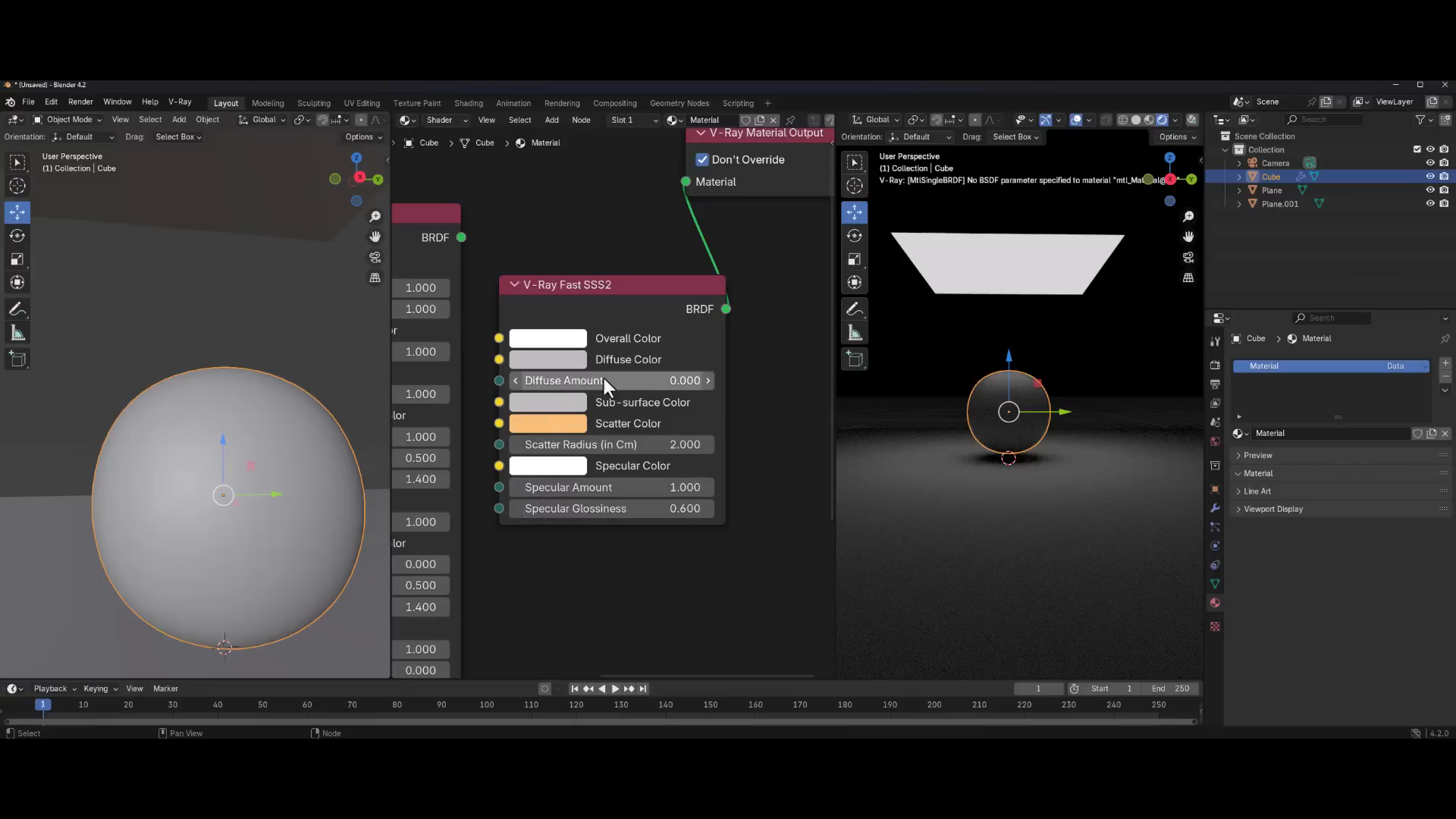
scroll(688, 459, "down", 5)
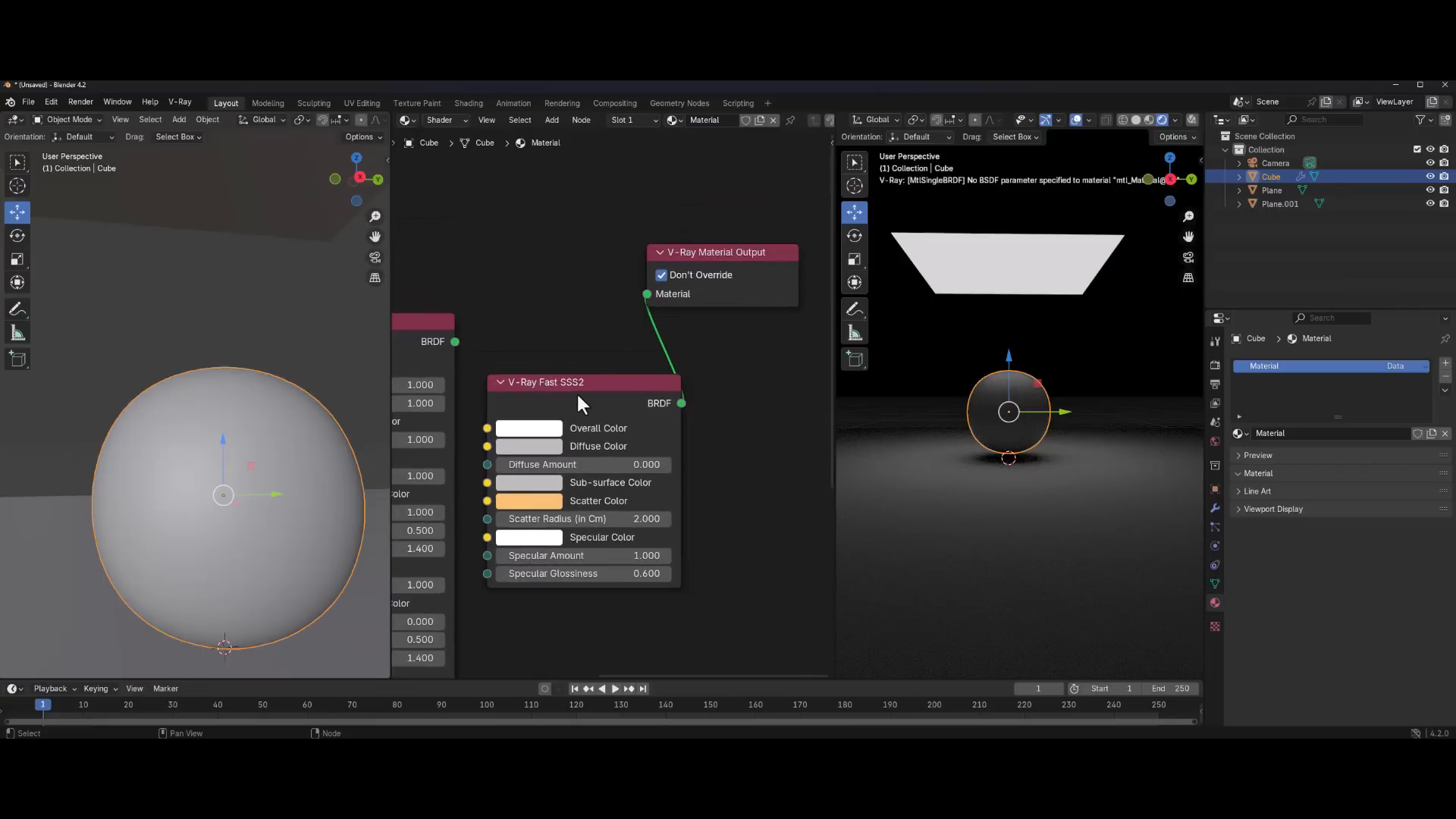
scroll(577, 396, "down", 5)
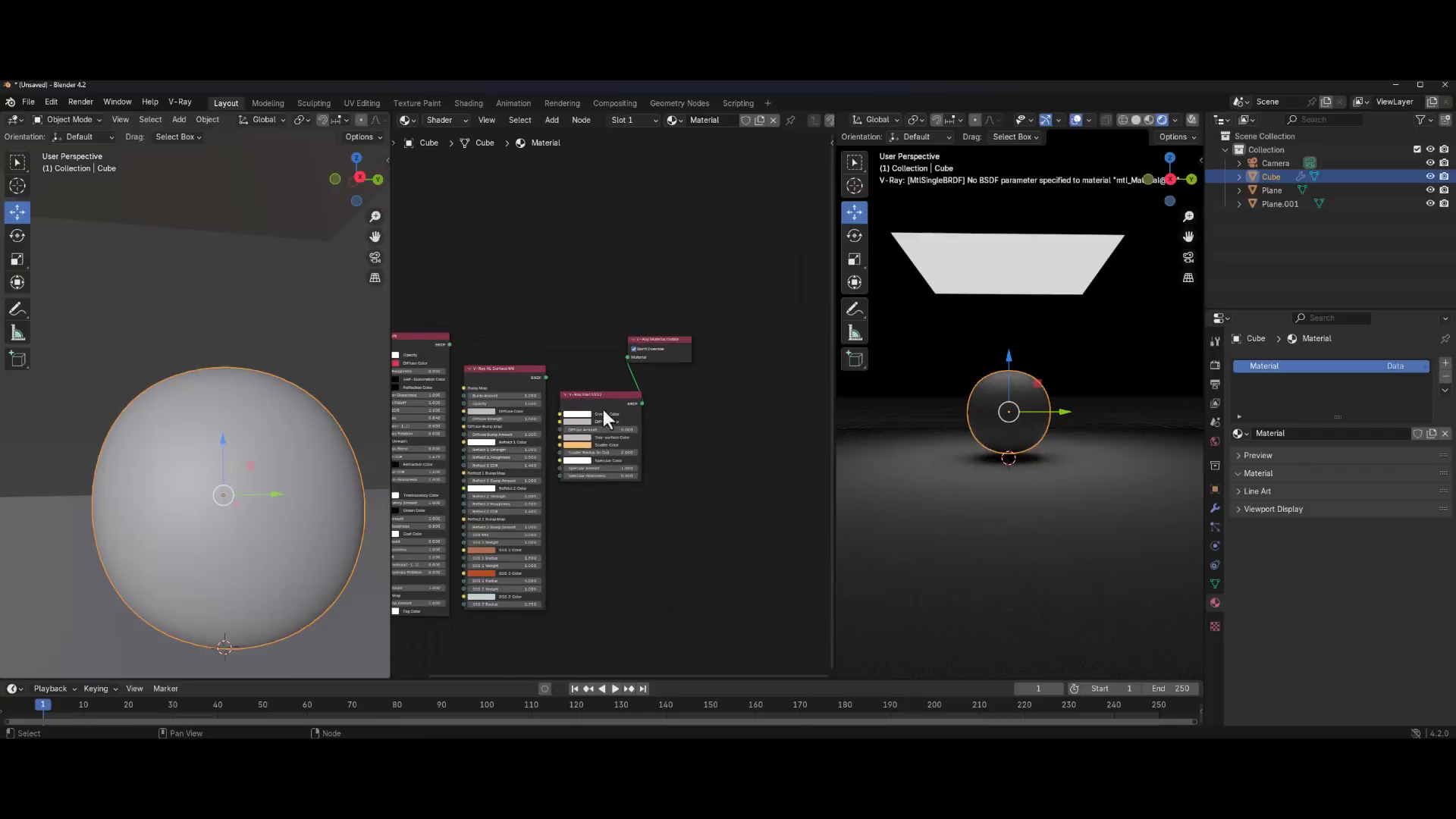
Move the V-Ray Fast SSS2 node up so it sits directly beside the V-Ray Material Output
middle_click_drag(618, 521, 704, 504)
scroll(528, 357, "up", 2)
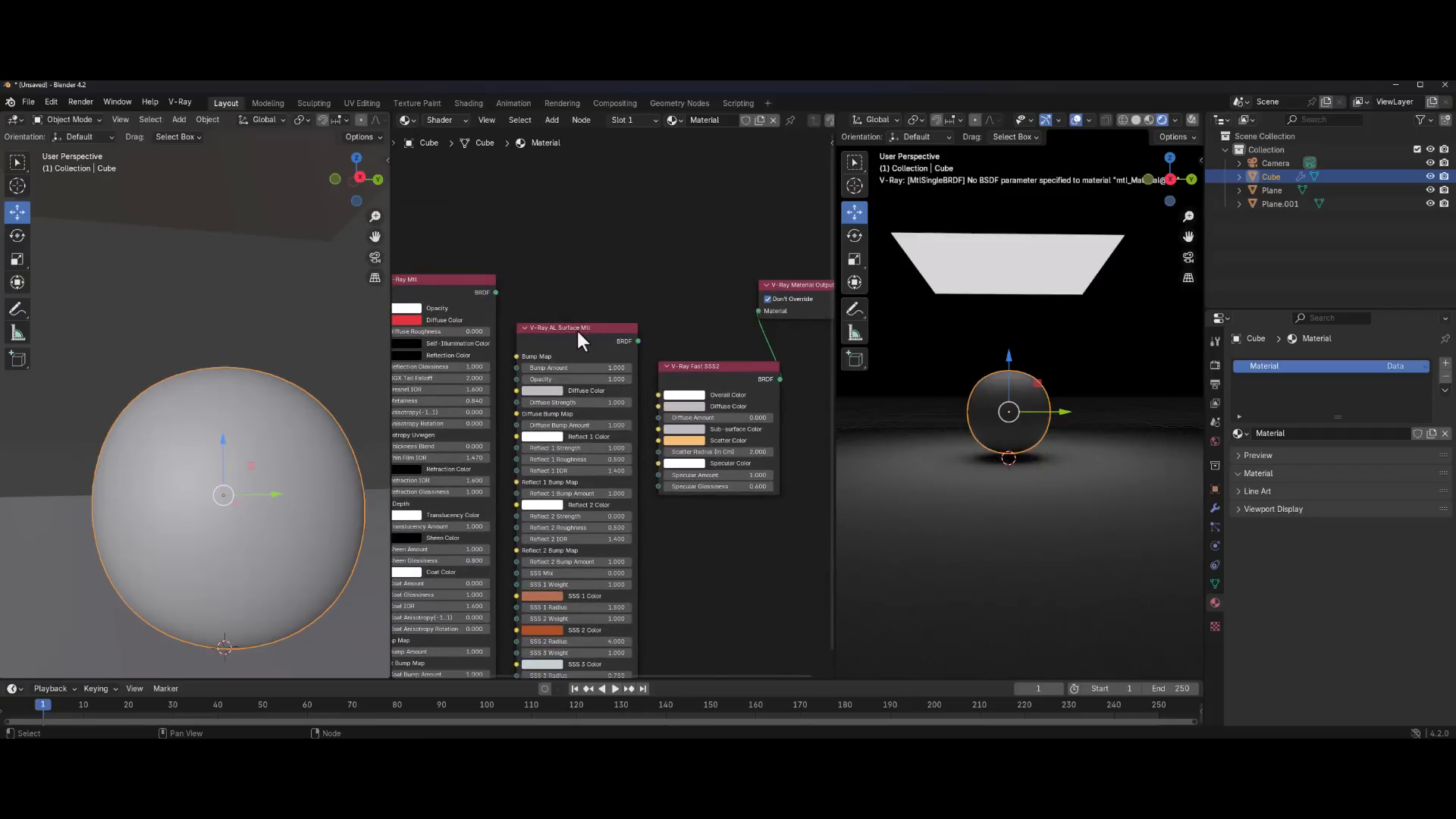
left_click_drag(712, 395, 686, 334)
scroll(705, 328, "up", 2)
middle_click_drag(714, 325, 663, 330)
scroll(667, 337, "down", 4)
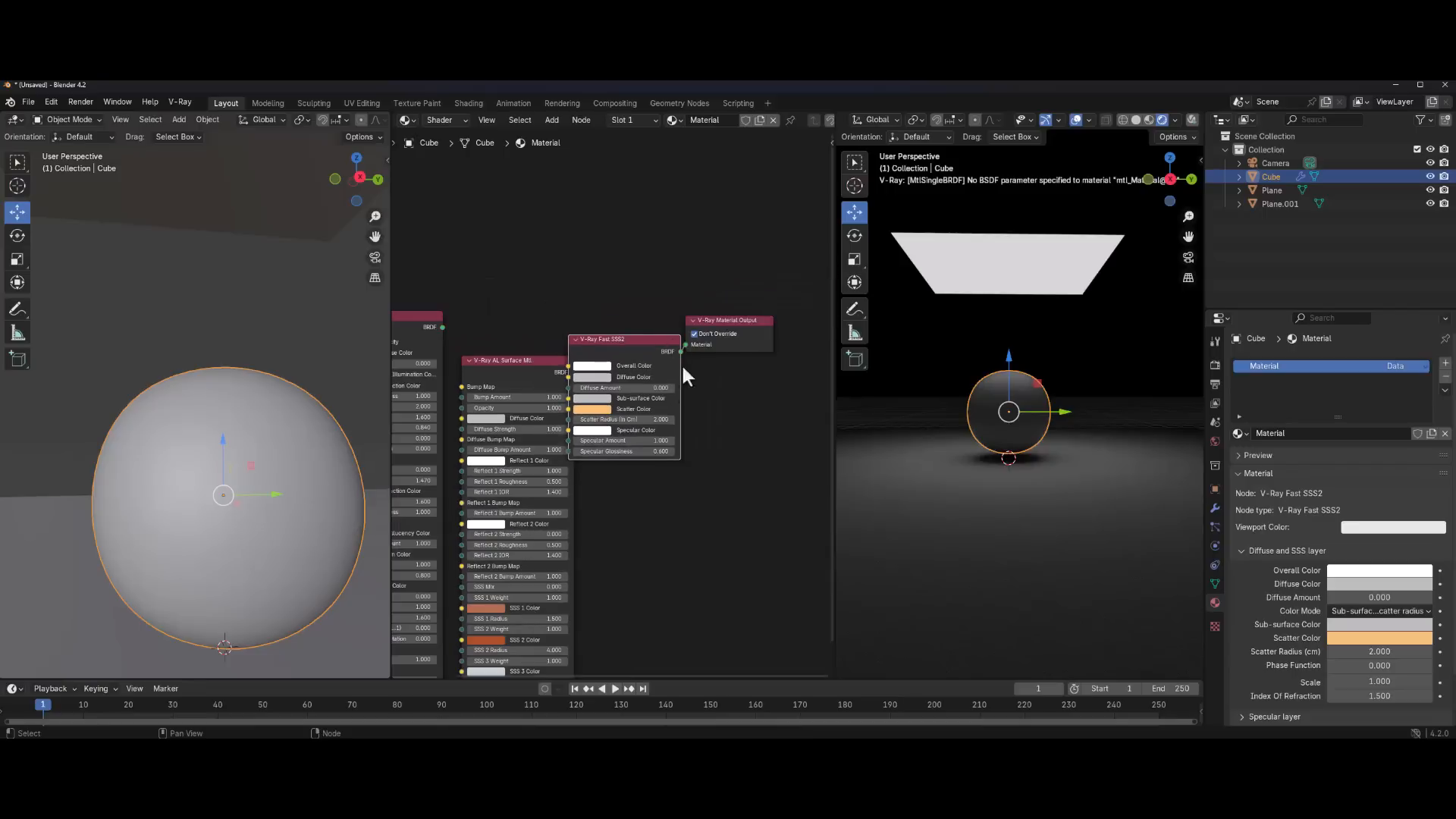
Add a V-Ray Car Paint 2 Mtl node below the Fast SSS2 and connect its BRDF output to the repositioned V-Ray Material Output
left_click(620, 500)
key("shift+a")
mouse_move(619, 501)
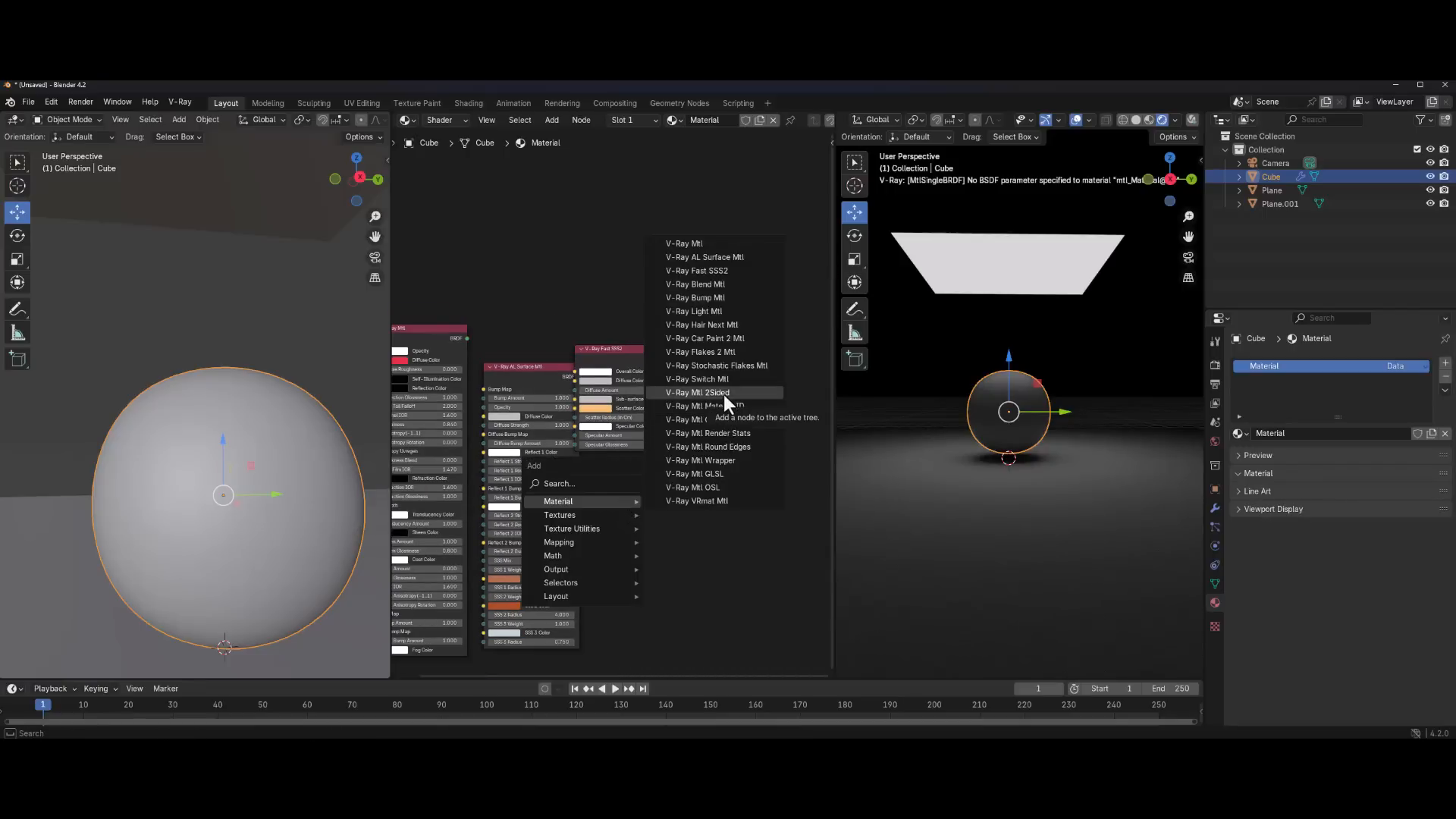
left_click_drag(741, 356, 809, 470)
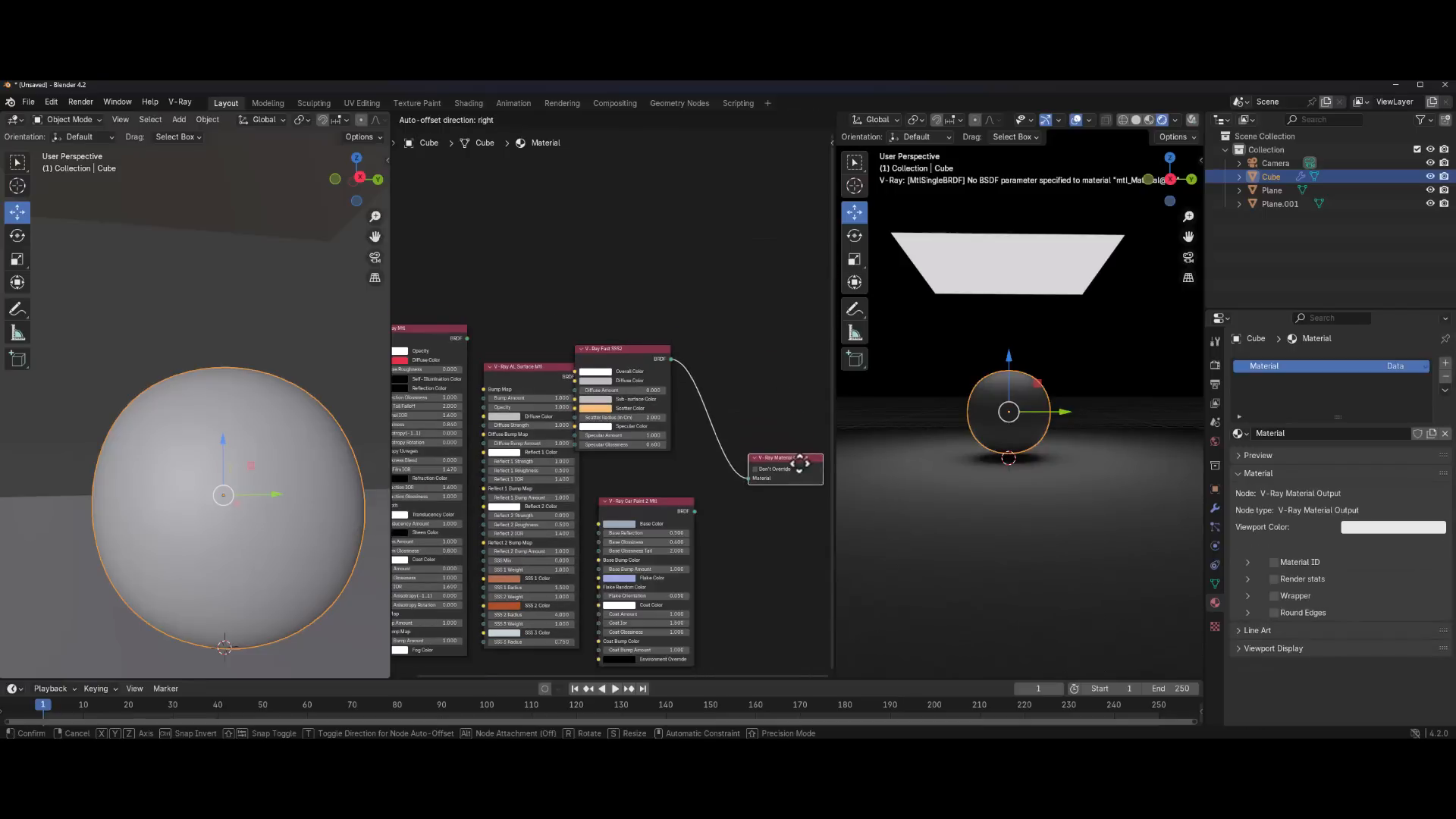
scroll(731, 504, "up", 3)
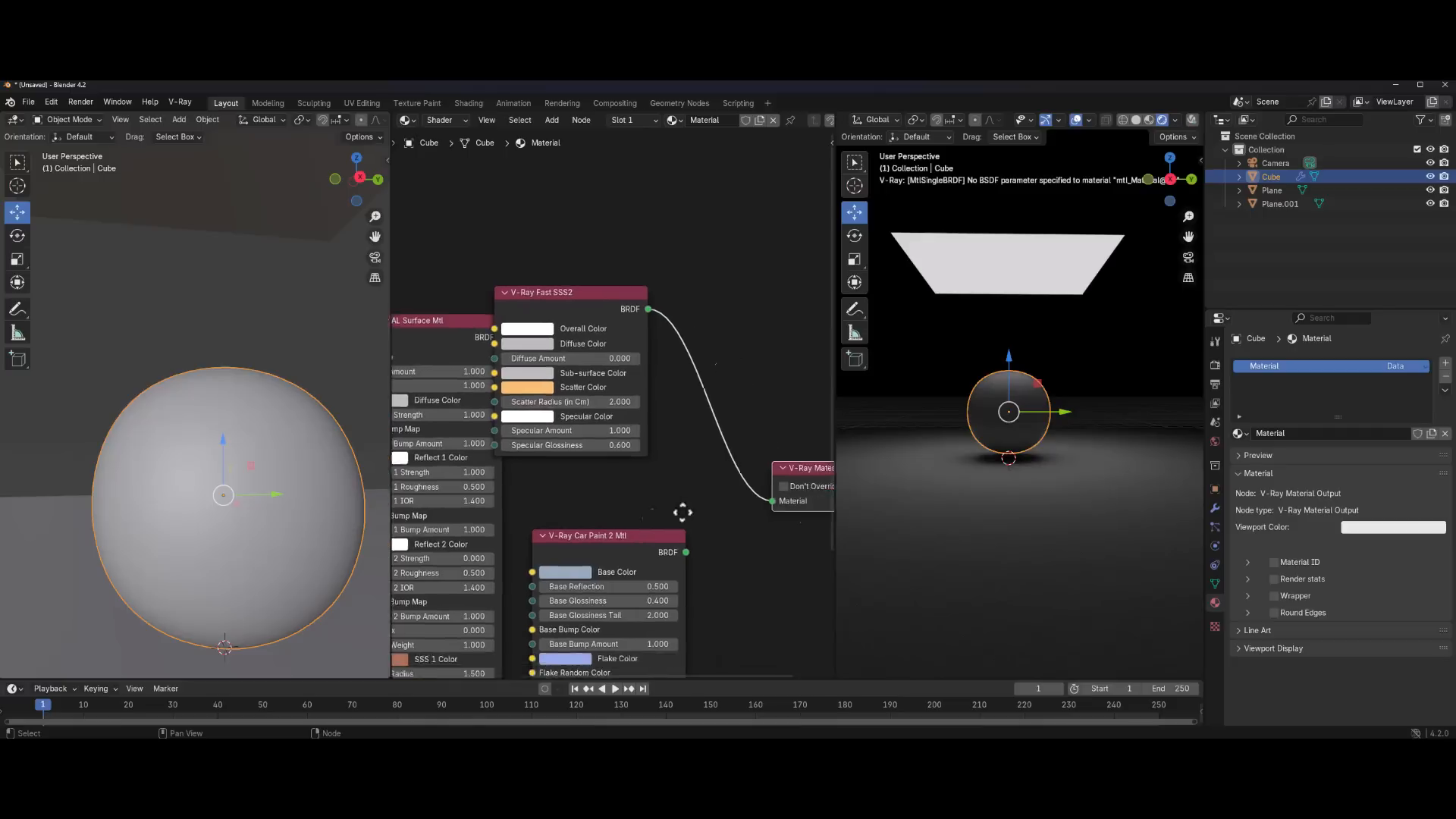
left_click_drag(614, 526, 700, 475)
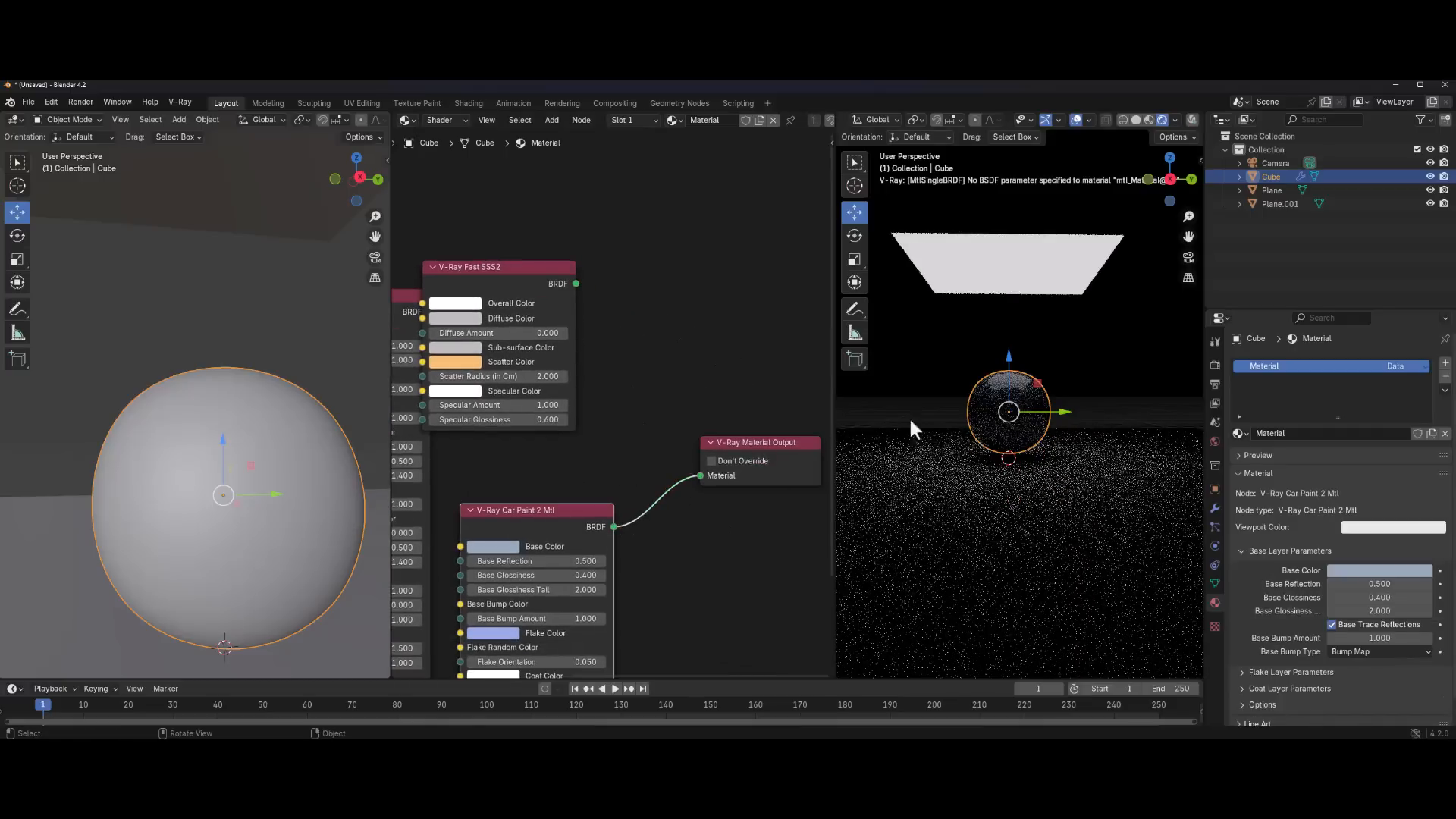
scroll(984, 414, "up", 5)
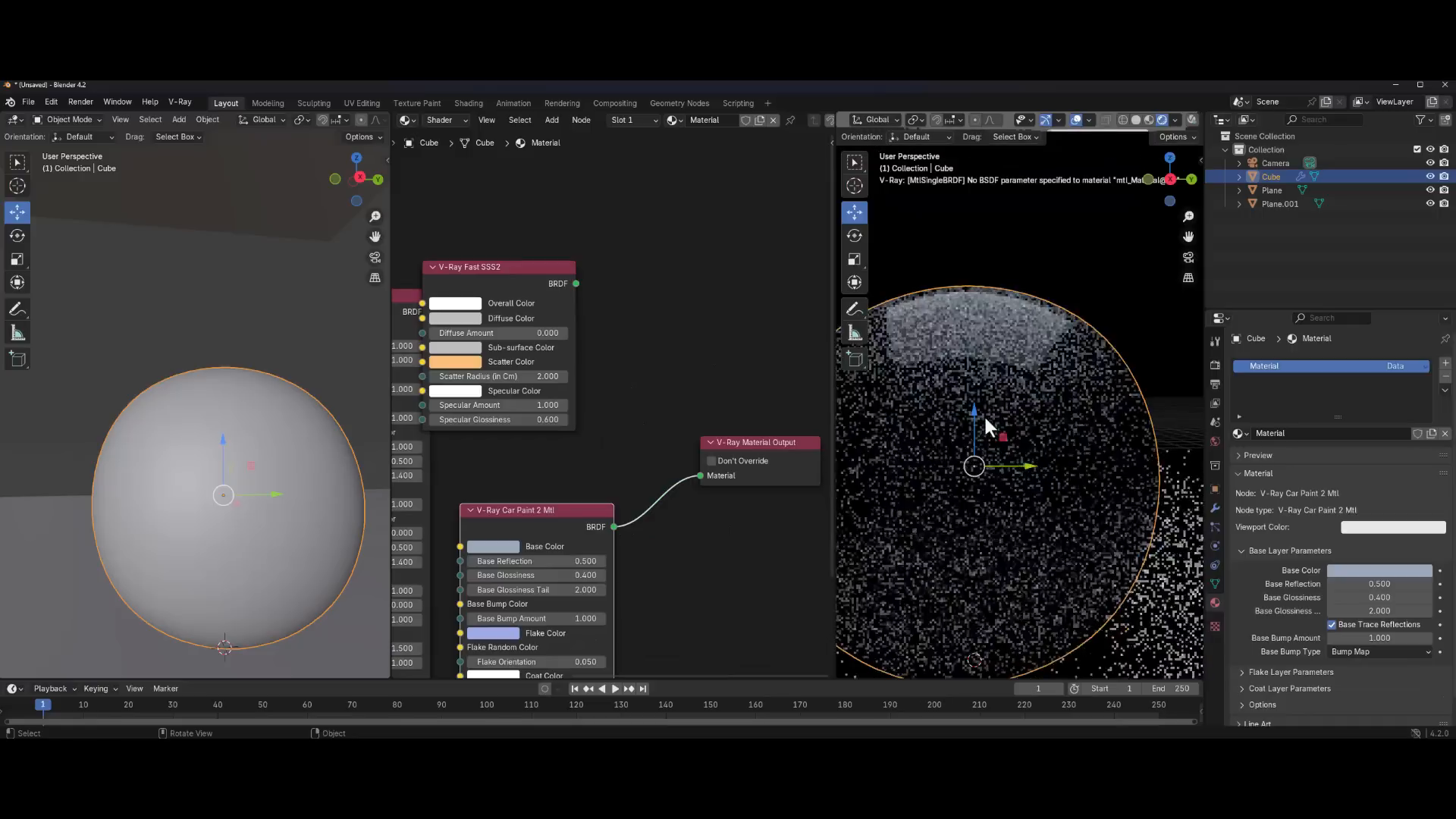
middle_click_drag(682, 576, 689, 462)
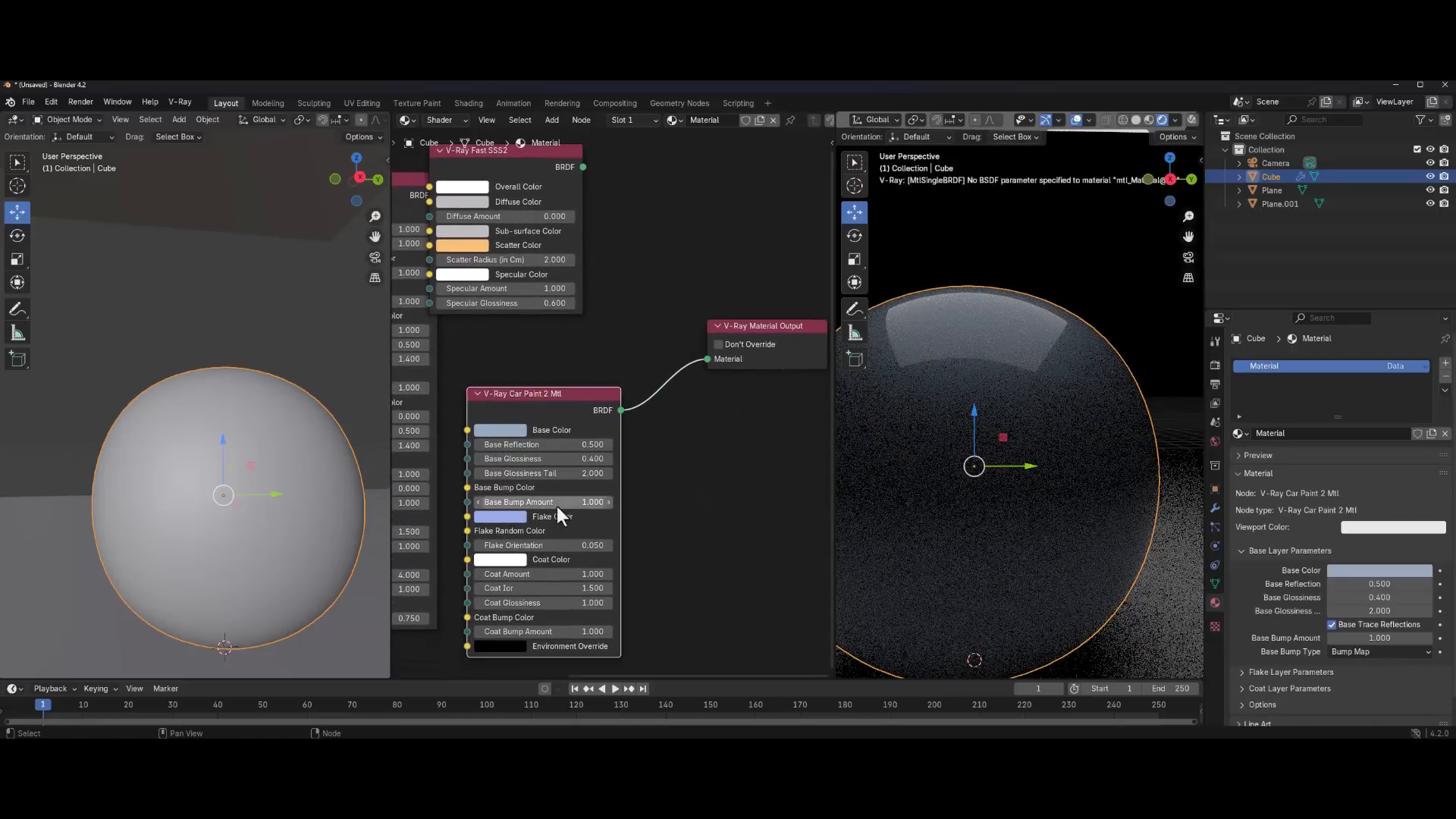
Reposition the V-Ray Car Paint 2 Mtl node slightly and adjust its Base Reflection, Flake Orientation and Base Color
left_click_drag(511, 531, 503, 503)
scroll(1025, 476, "down", 3)
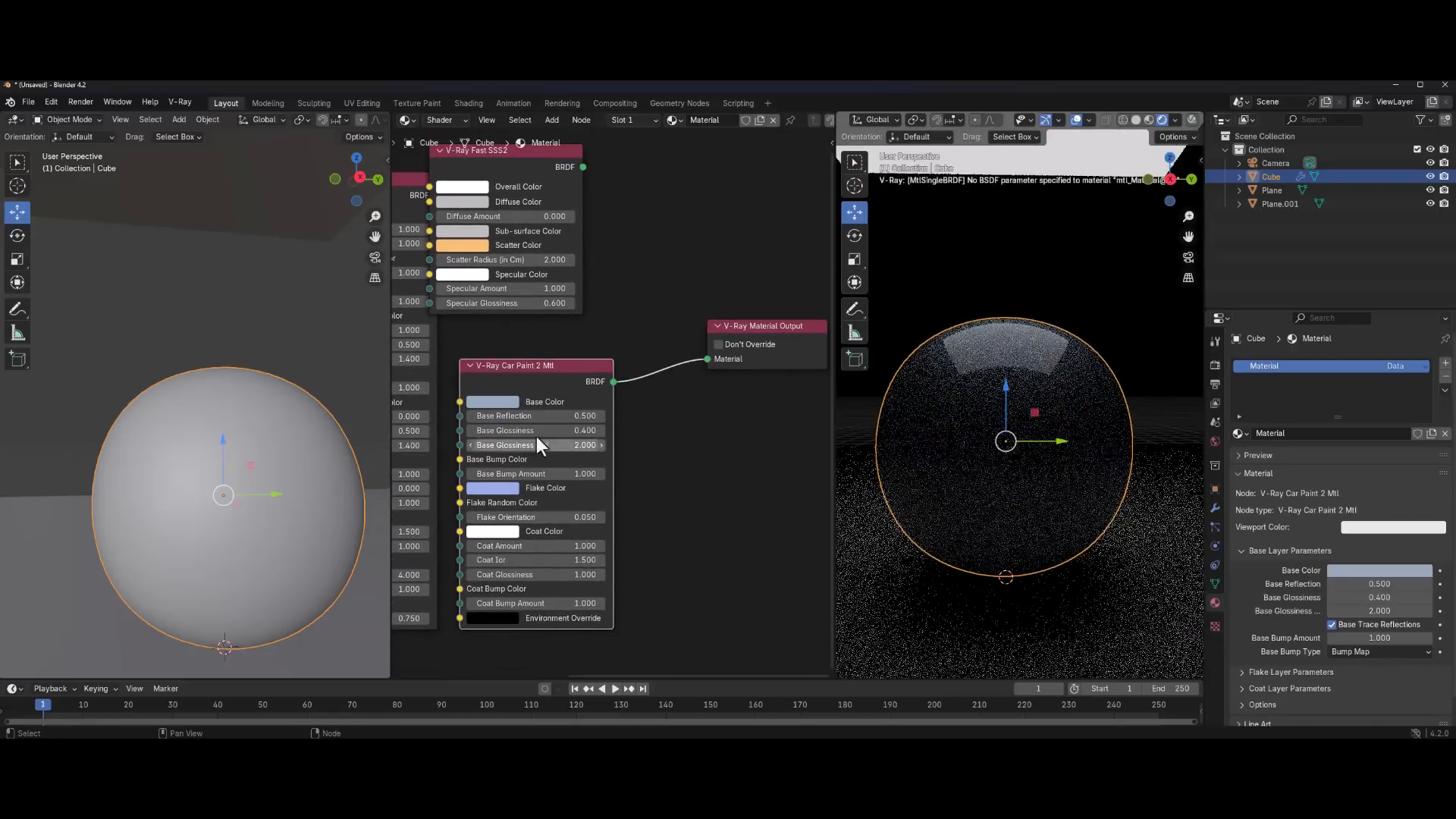
mouse_move(535, 416)
left_mouse_down()
mouse_move(596, 415)
mouse_move(493, 416)
left_mouse_up()
left_click_drag(527, 517, 671, 517)
left_click(490, 402)
mouse_move(555, 276)
left_mouse_down()
mouse_move(567, 281)
mouse_move(559, 247)
left_mouse_up()
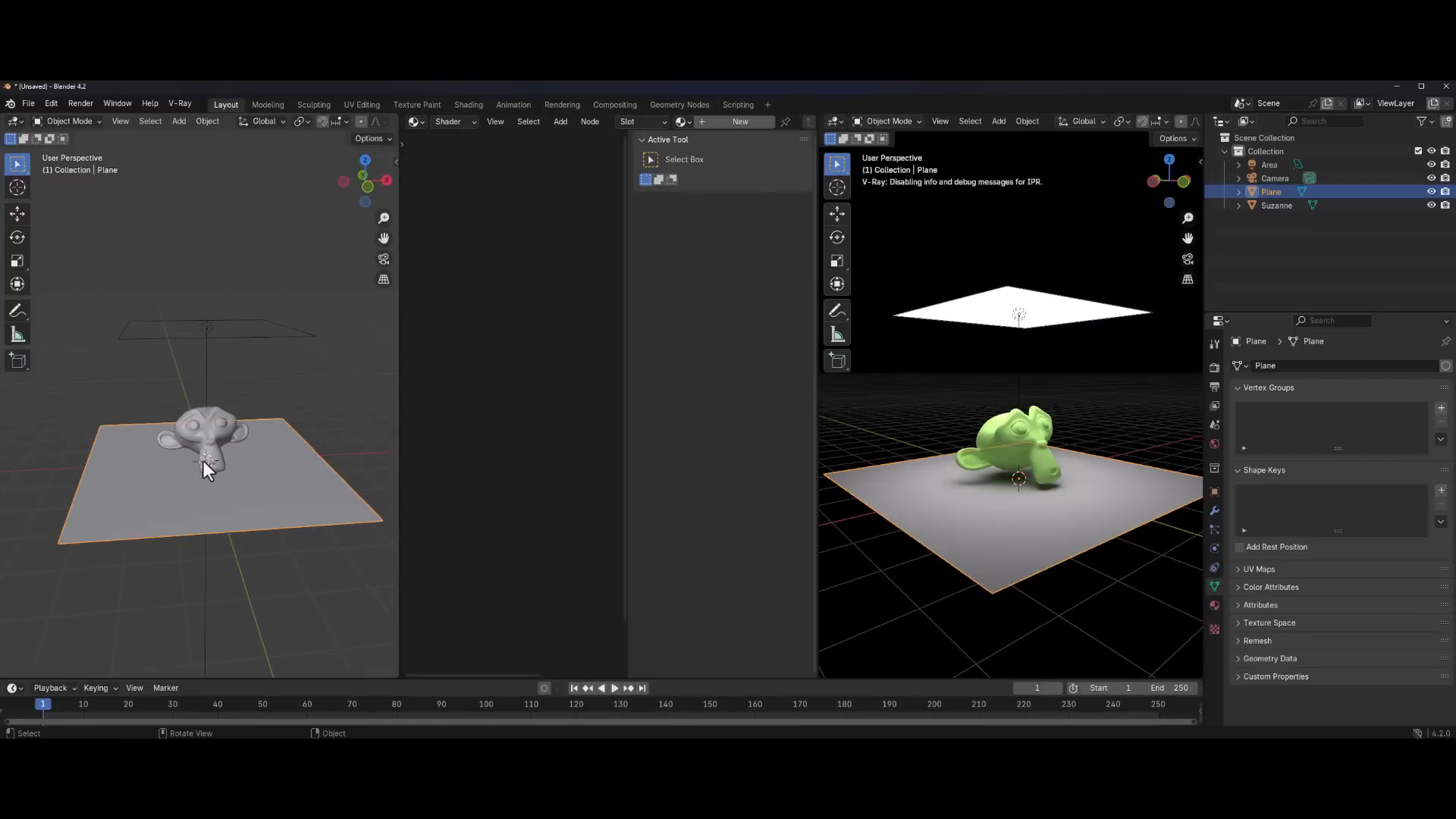
In the Suzanne scene, add a Fur curve object to the ground plane and select the generated fur
middle_click_drag(212, 471, 255, 439)
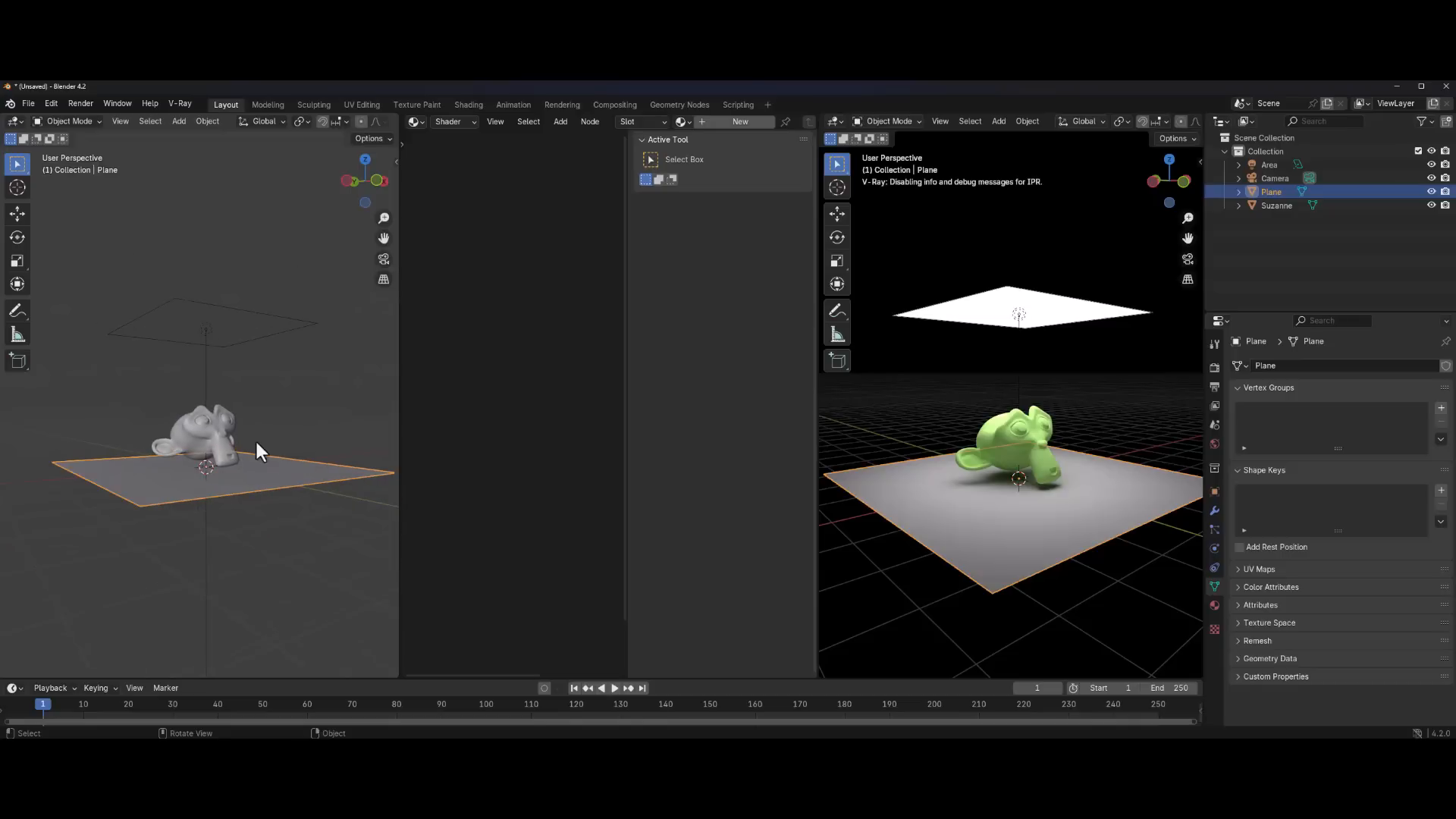
key("shift+a")
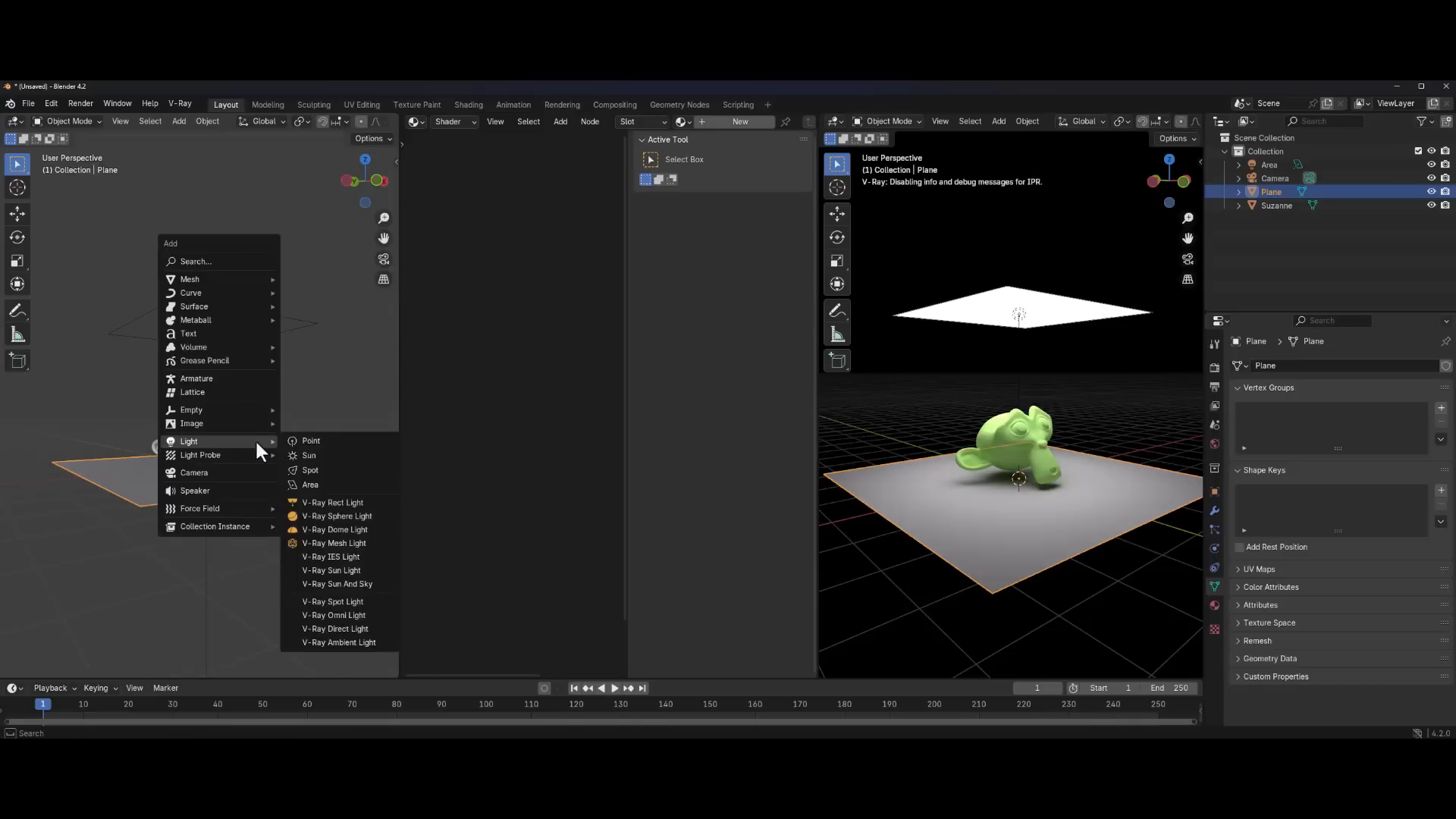
mouse_move(225, 292)
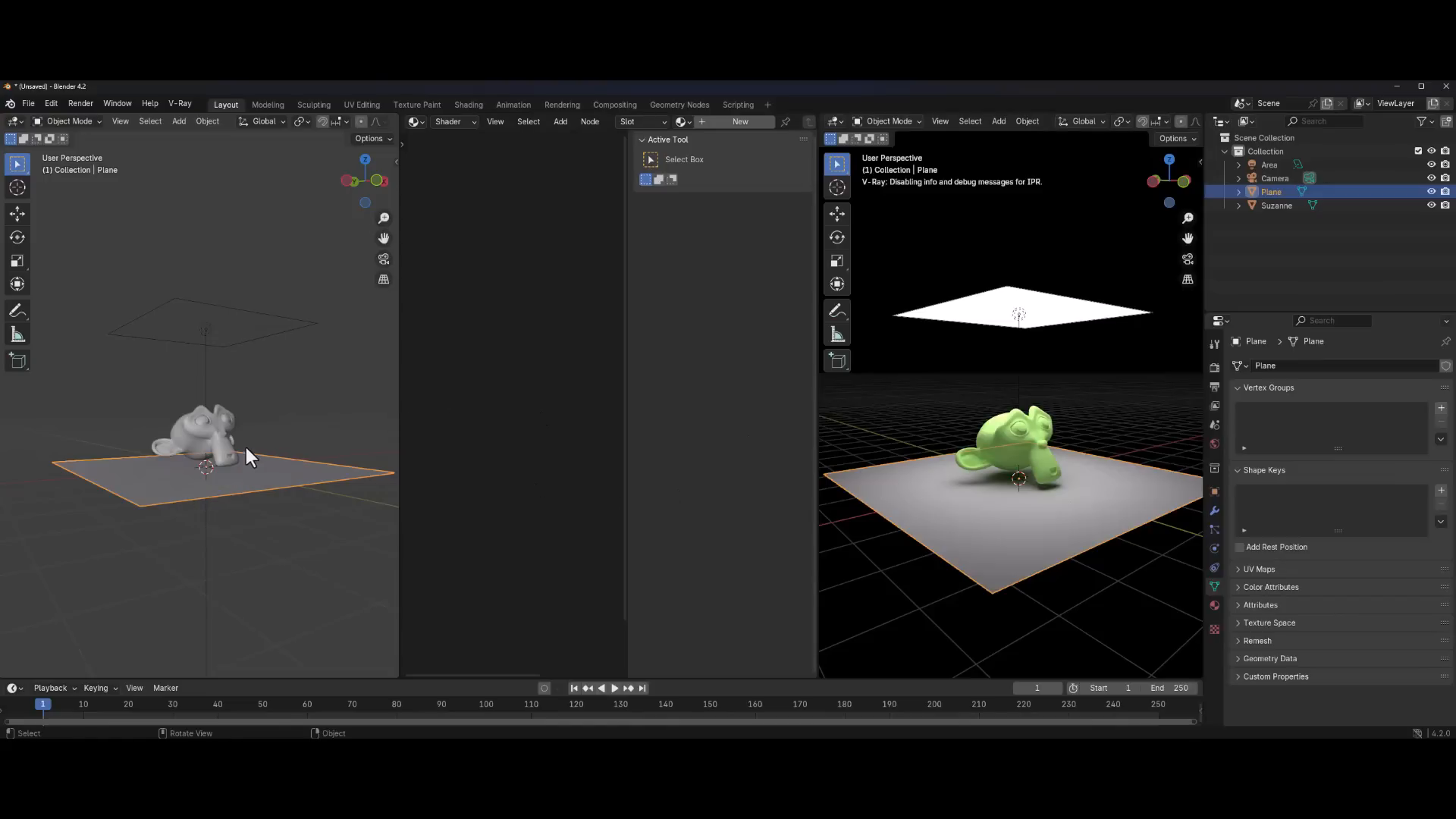
key("shift+a")
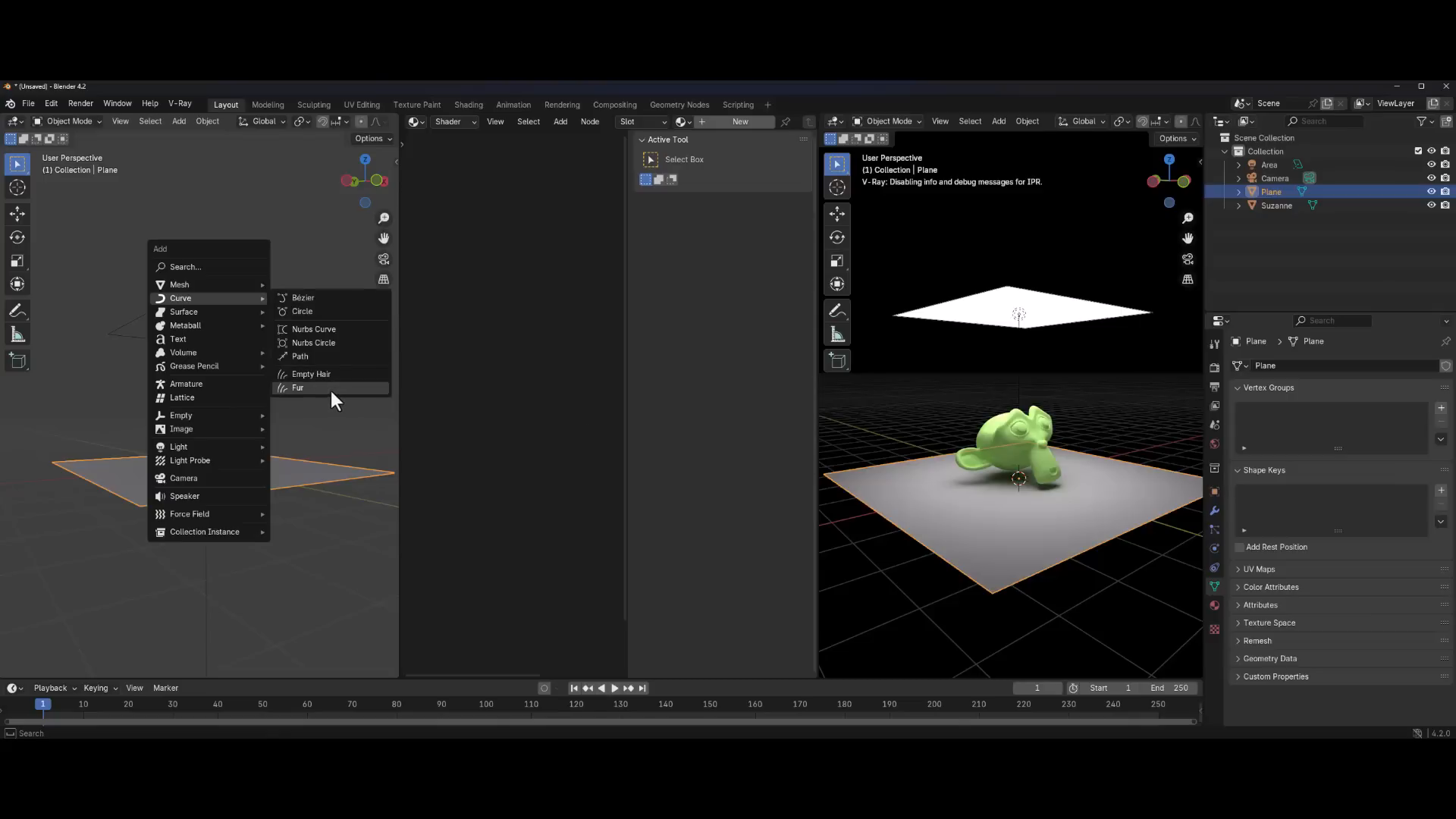
left_click(330, 388)
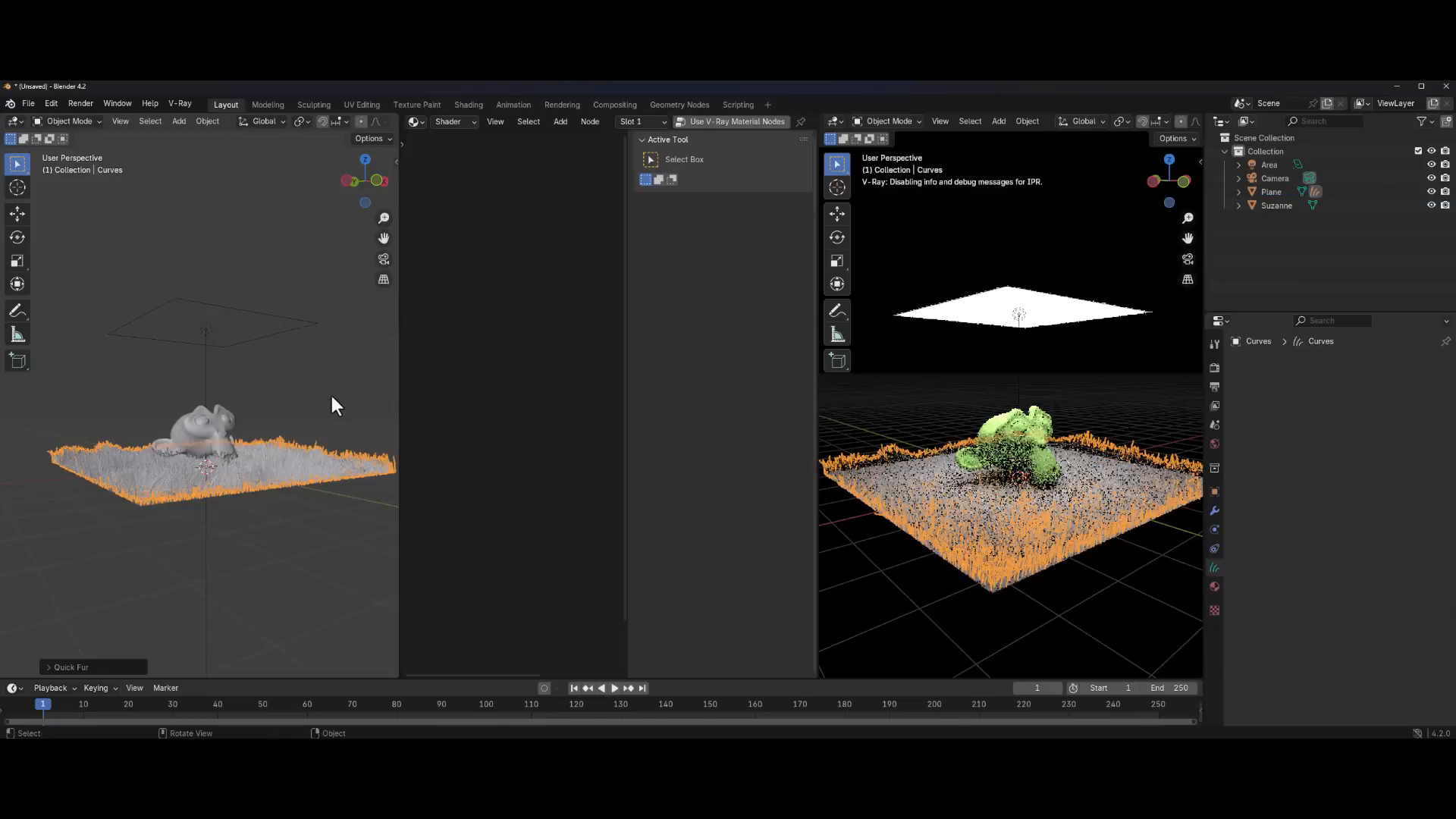
left_click(965, 639)
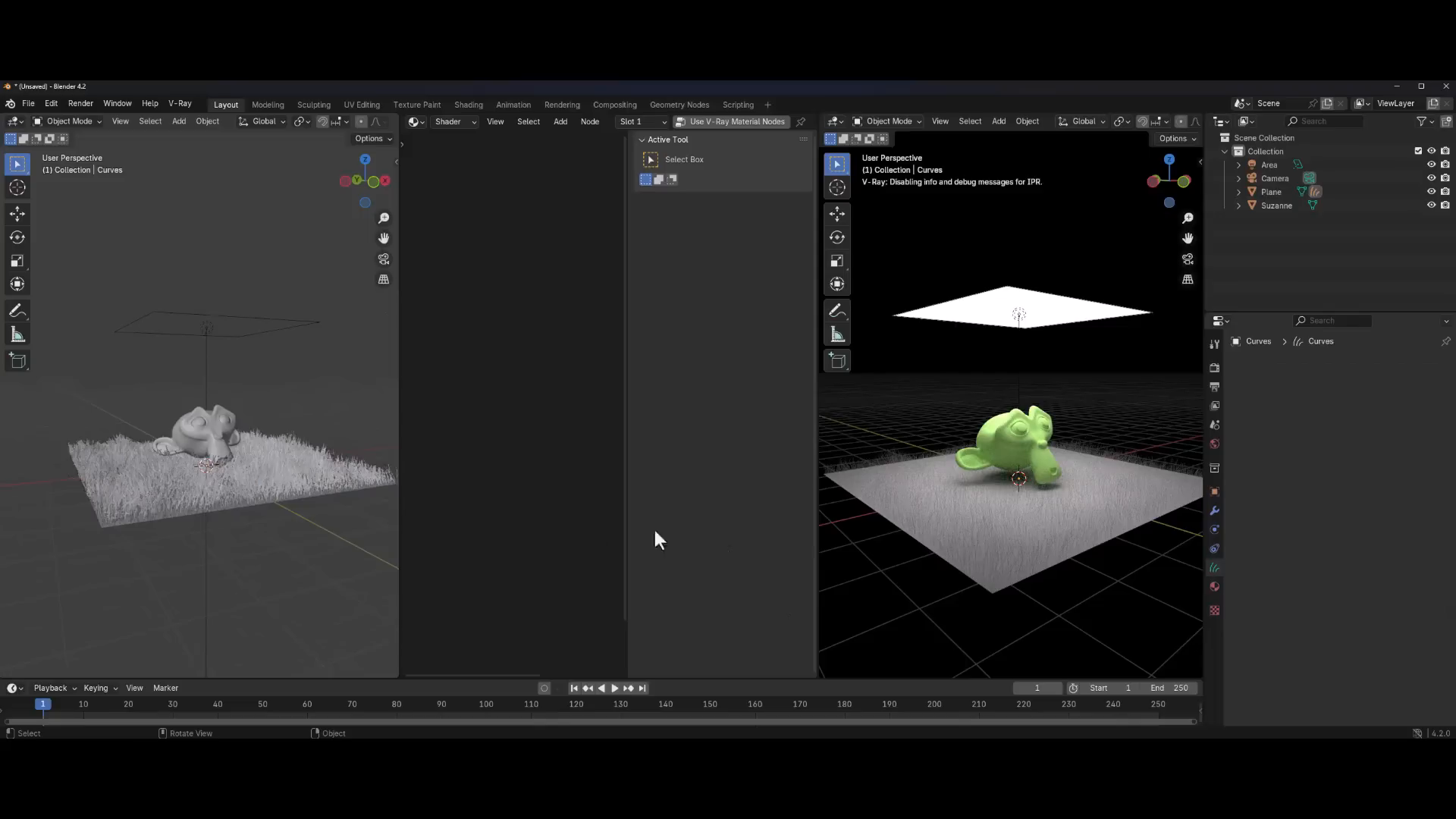
scroll(308, 508, "up", 3)
left_click(292, 548)
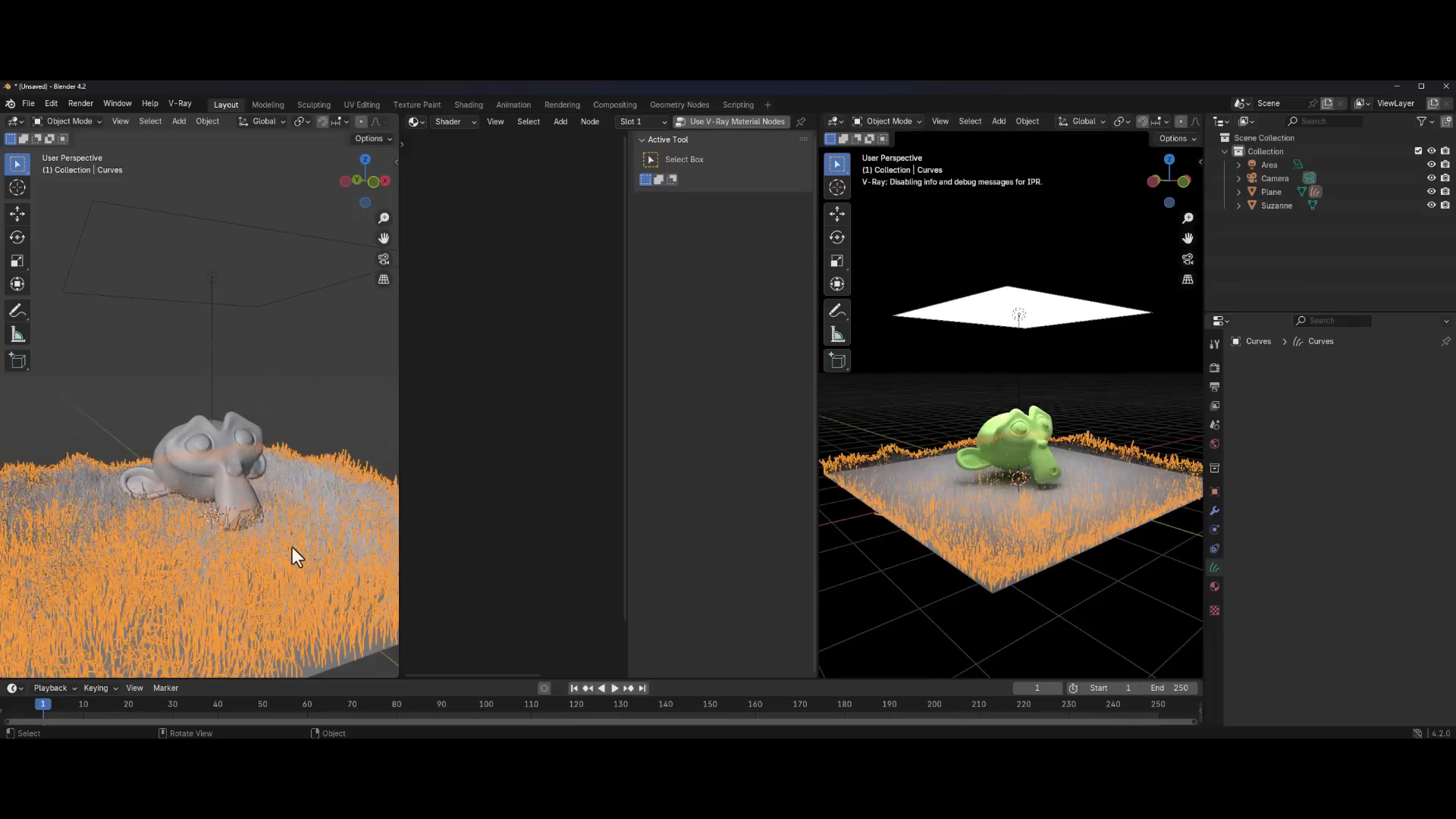
Inspect the fur's Add brush and its radius in Sculpt Mode, and return to Object Mode
left_click(70, 123)
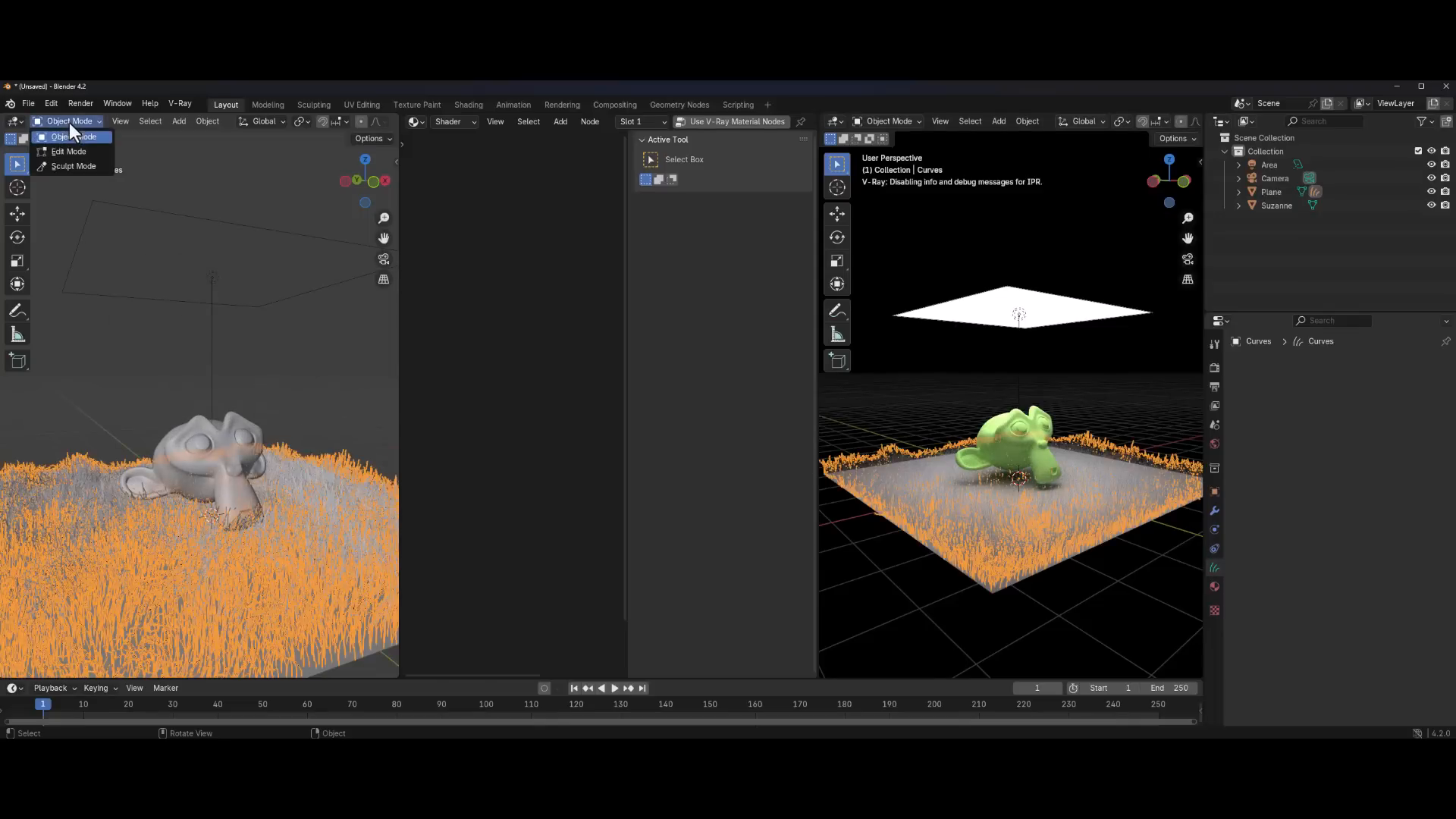
left_click(74, 167)
left_click(17, 190)
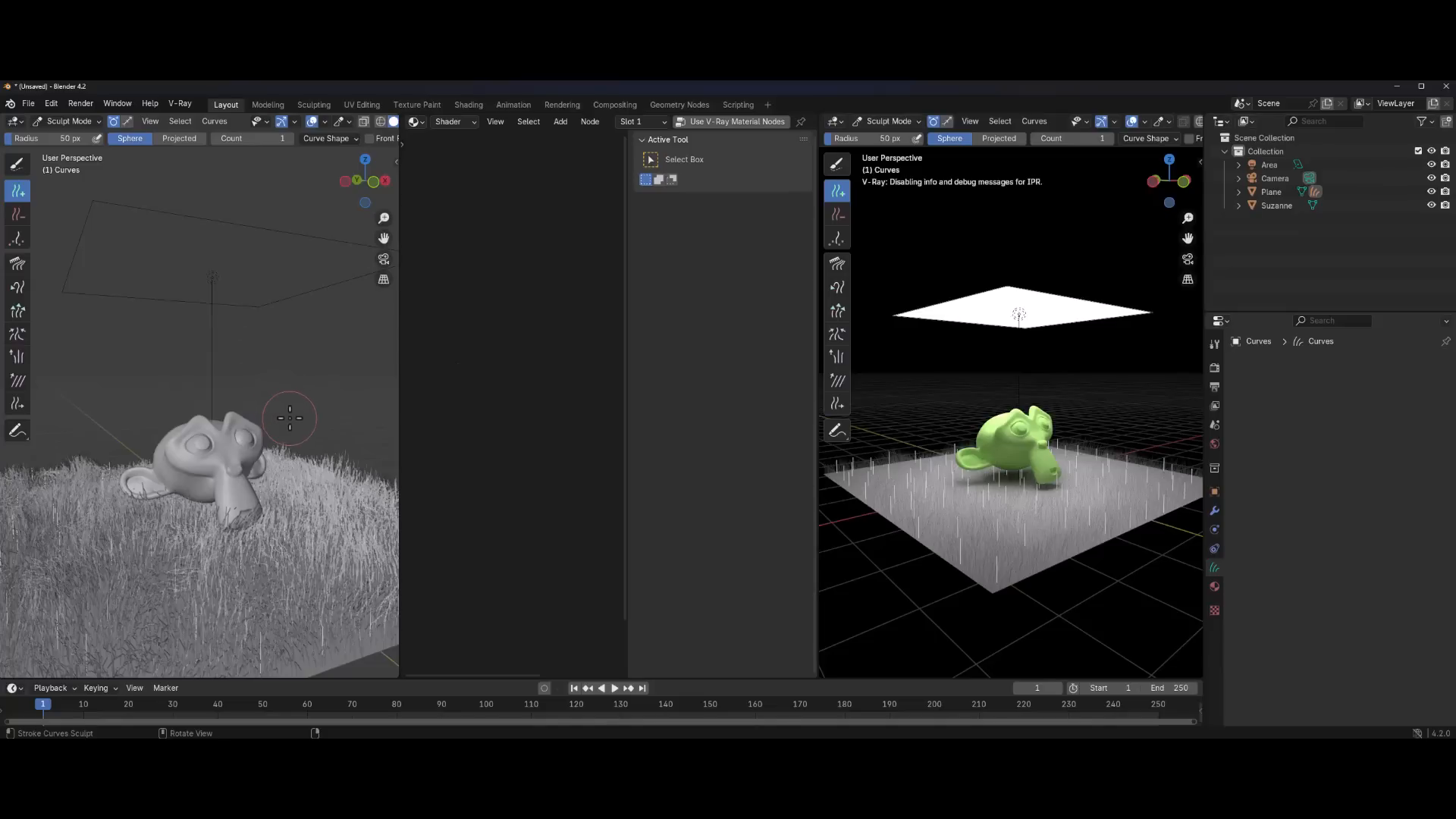
left_click(64, 139)
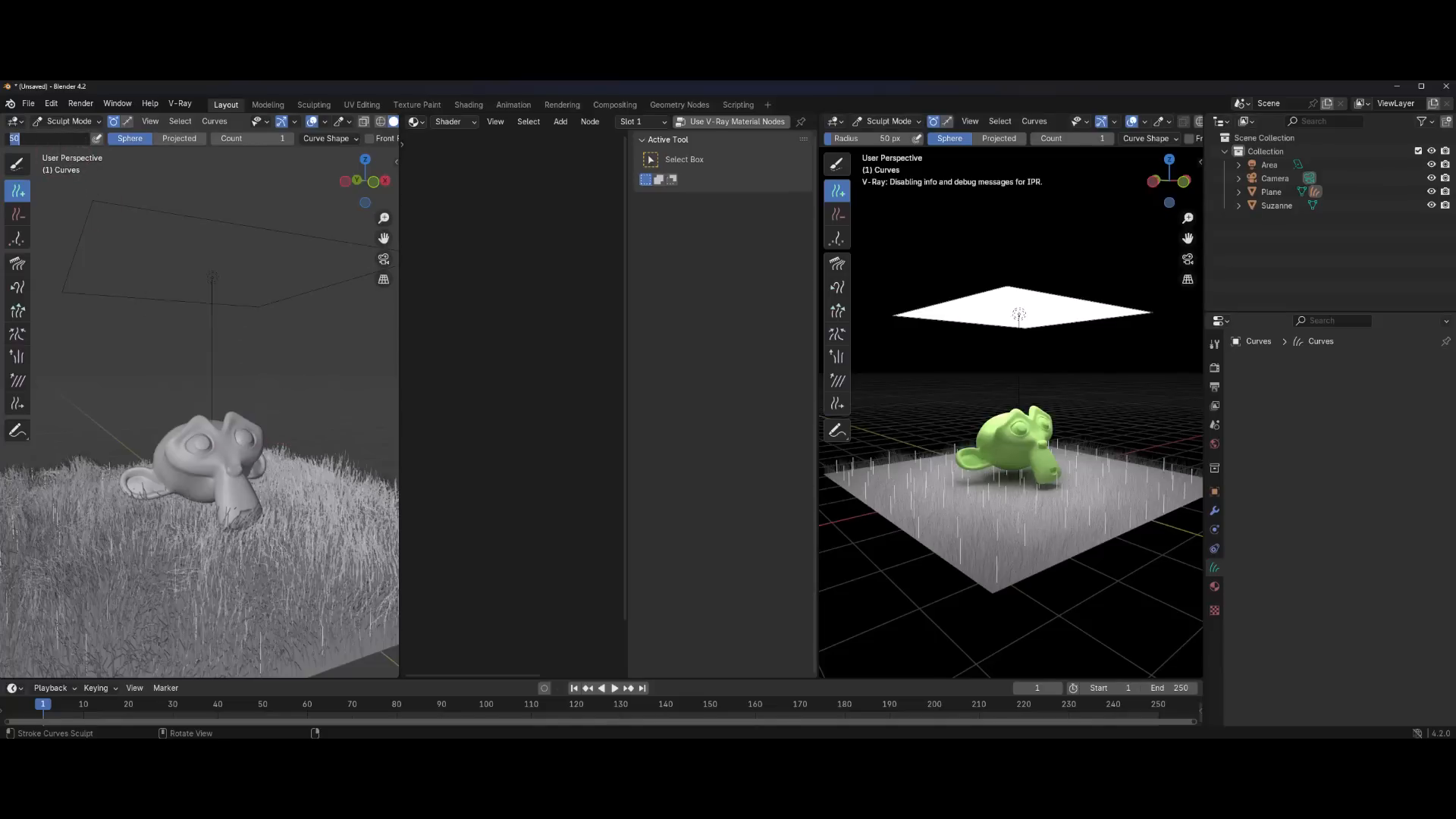
left_click(65, 122)
left_click(67, 139)
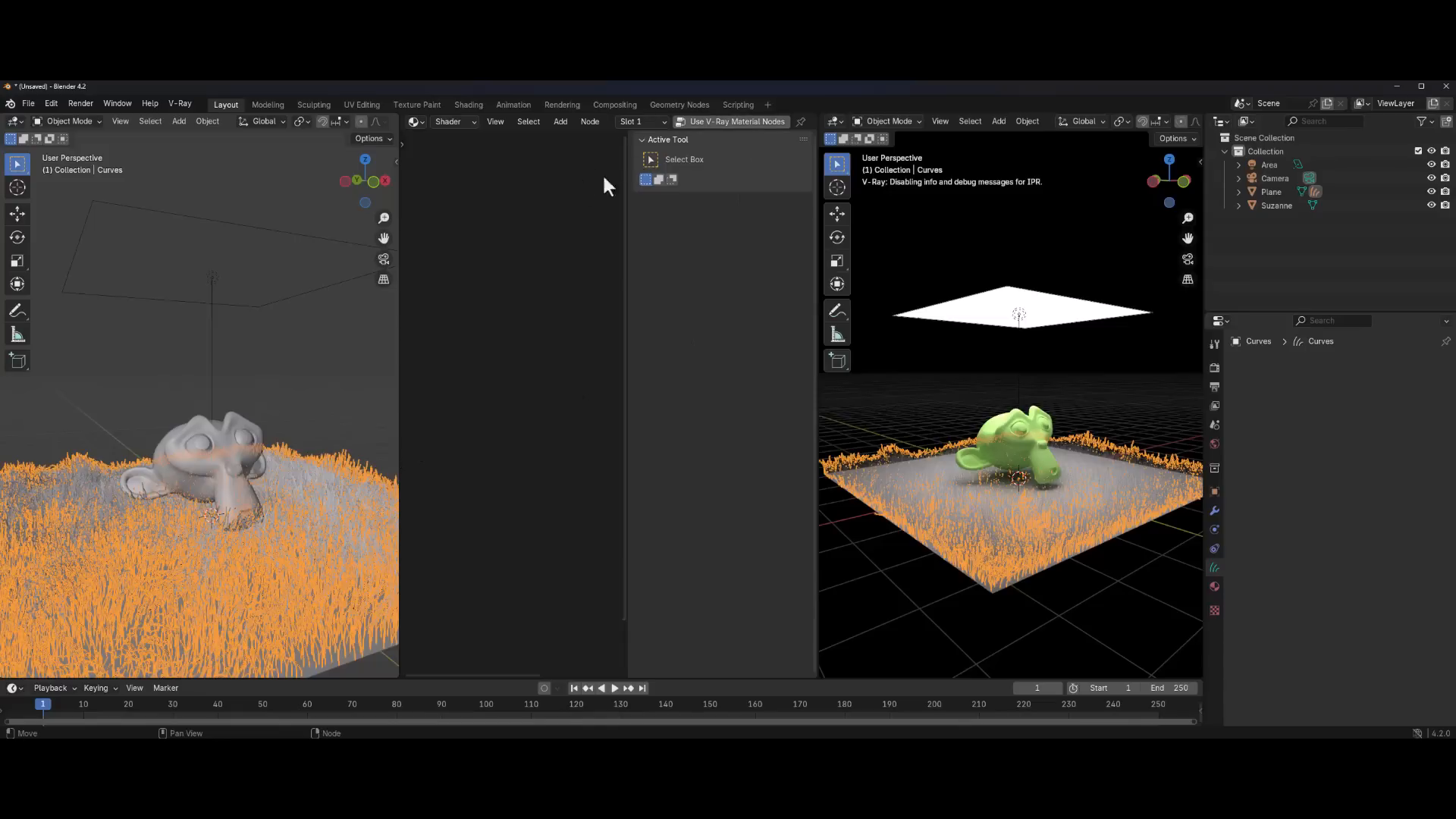
Enable V-Ray material nodes for the Fur Material and clear out the default shader nodes, keeping the V-Ray Material Output
left_click(708, 123)
scroll(536, 432, "up", 2)
scroll(535, 425, "down", 5)
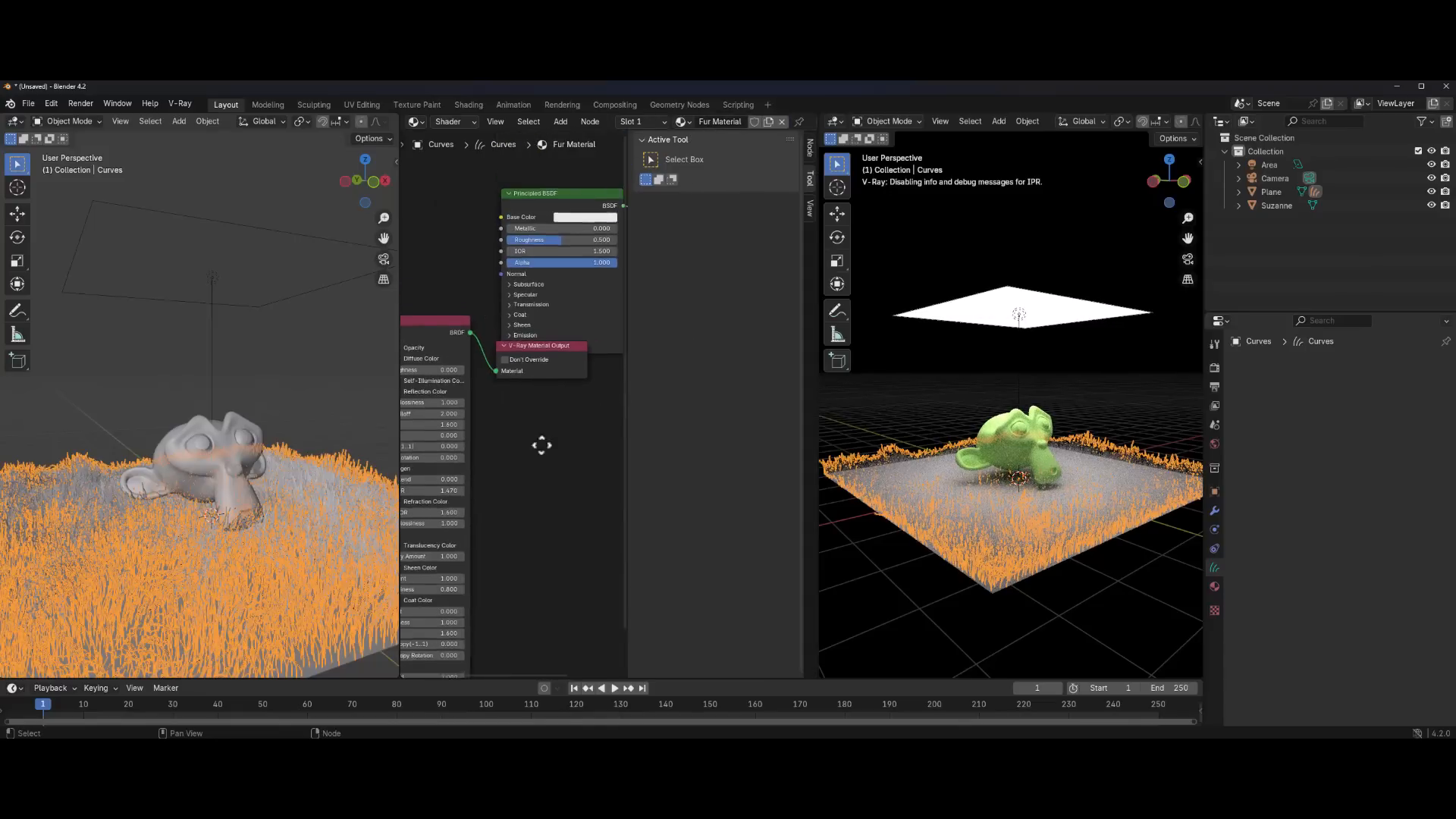
scroll(496, 542, "up", 2)
Add a V-Ray Hair Next Mtl node and connect its BRDF output to the V-Ray Material Output
key("shift+a")
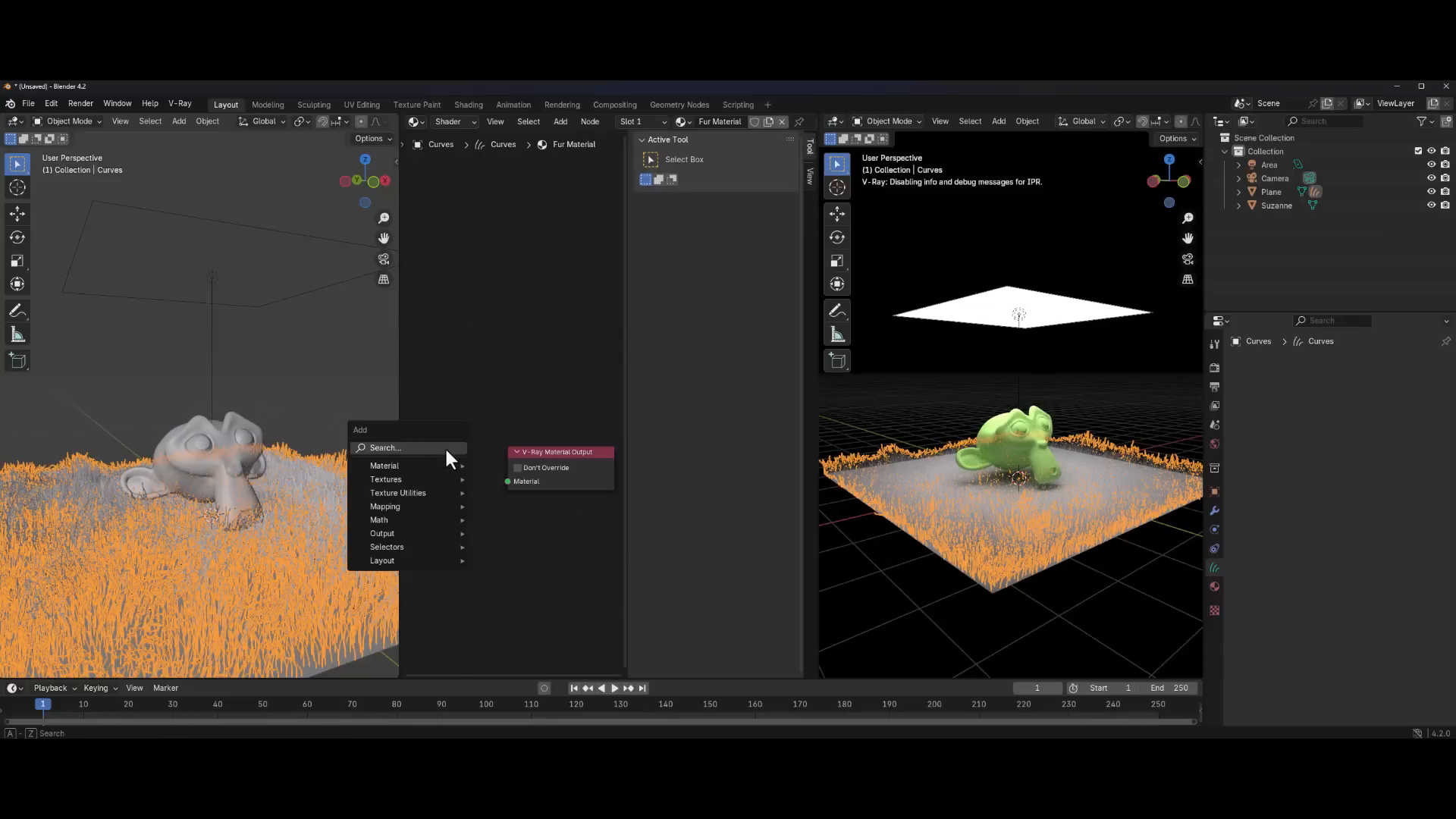
left_click(446, 448)
type("ha")
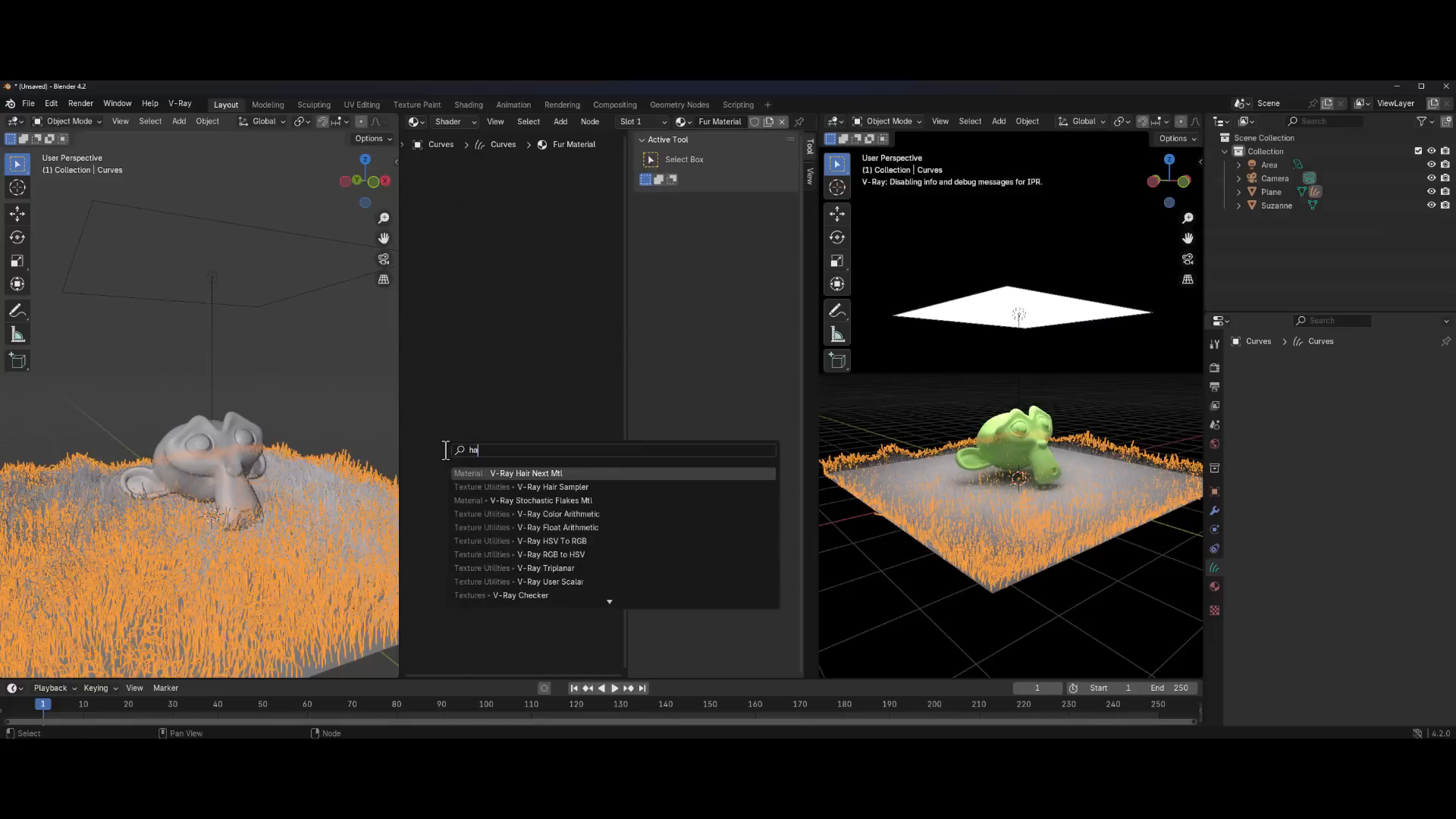
type("ir")
key("Return")
left_click(478, 453)
left_click_drag(486, 451, 569, 472)
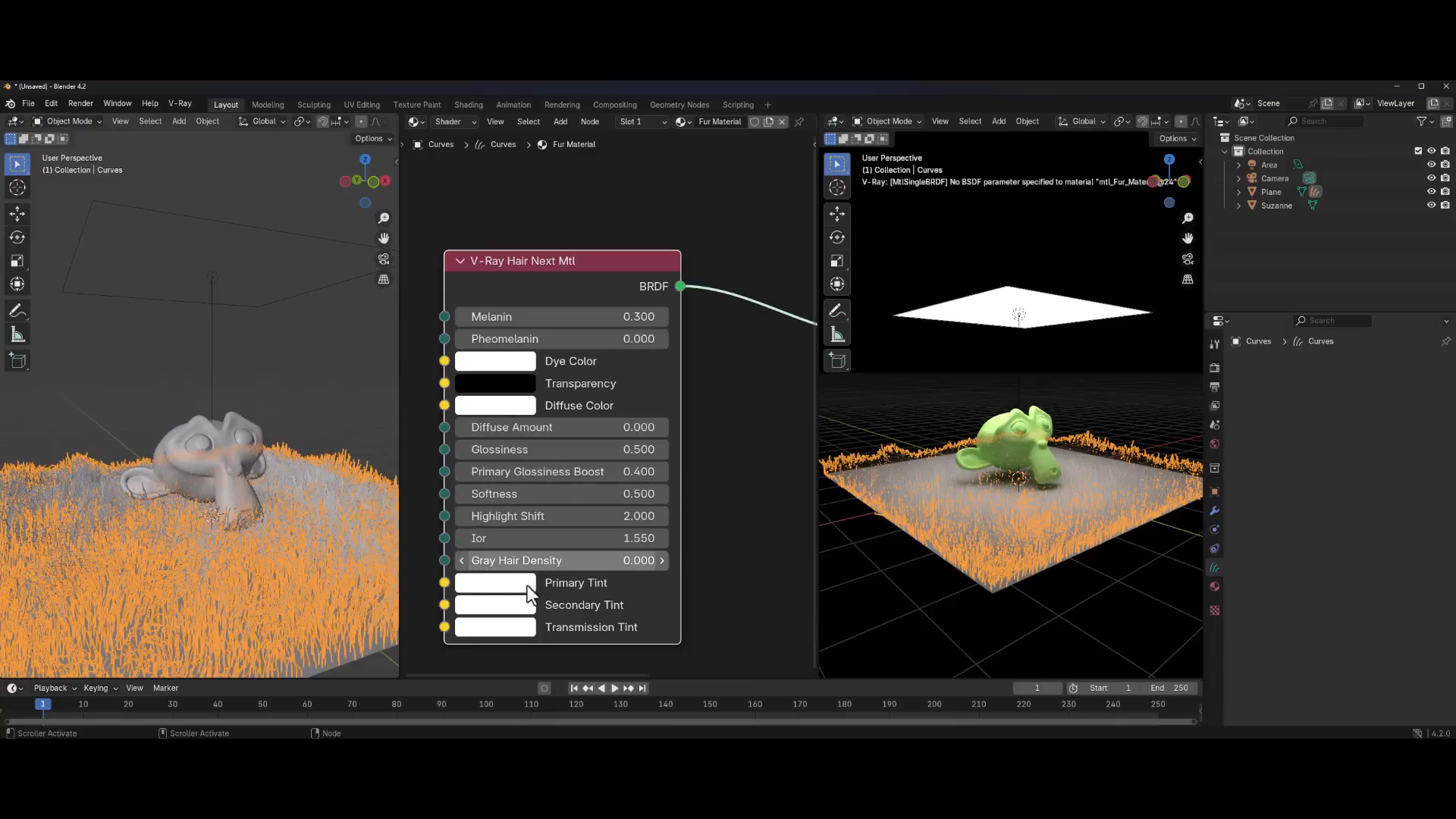
Raise the V-Ray Hair Next Mtl's Melanin to 1.000 and check the fur up close in the rendered view
scroll(630, 515, "down", 3)
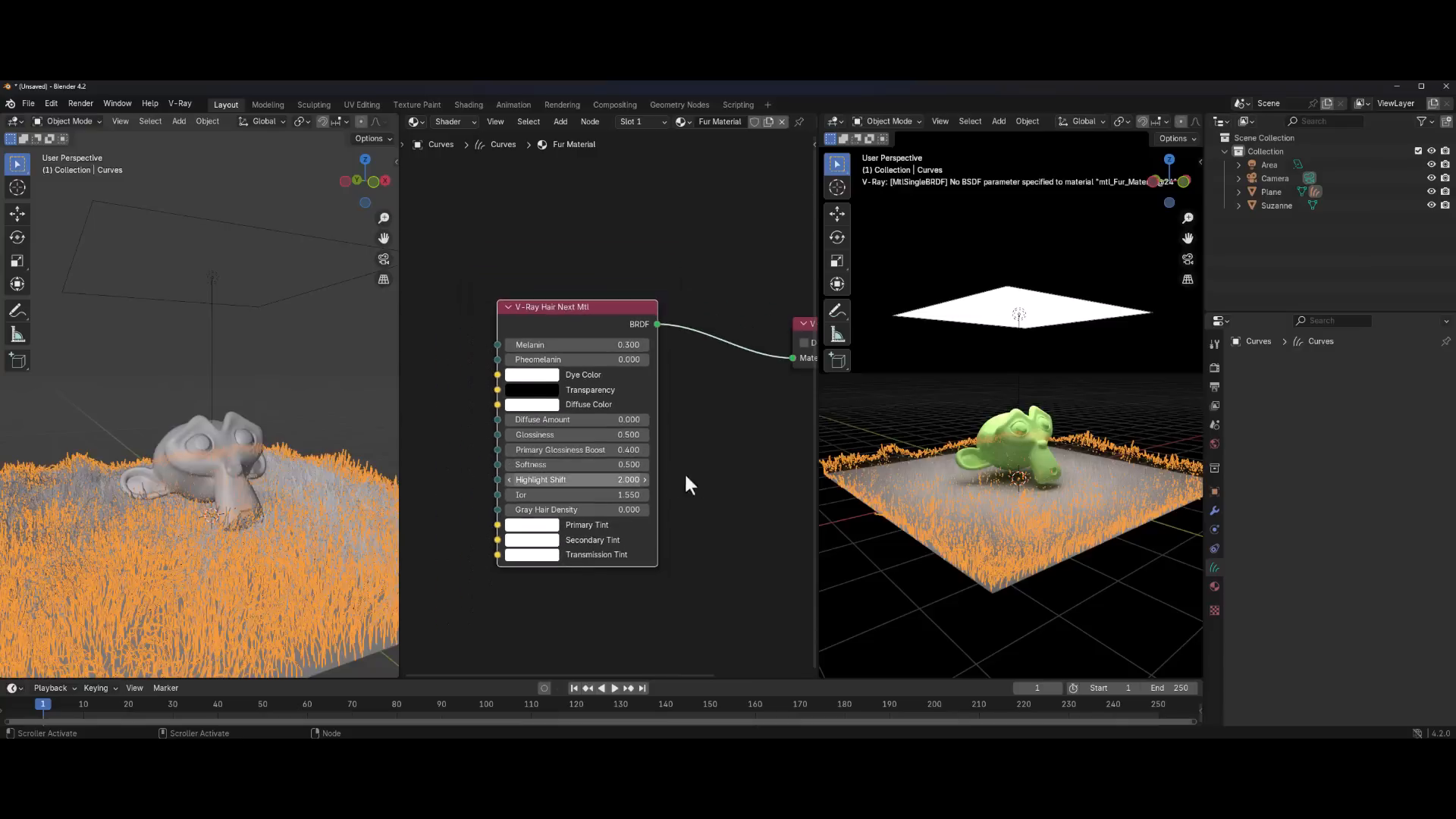
middle_click_drag(686, 480, 646, 461)
left_click(296, 402)
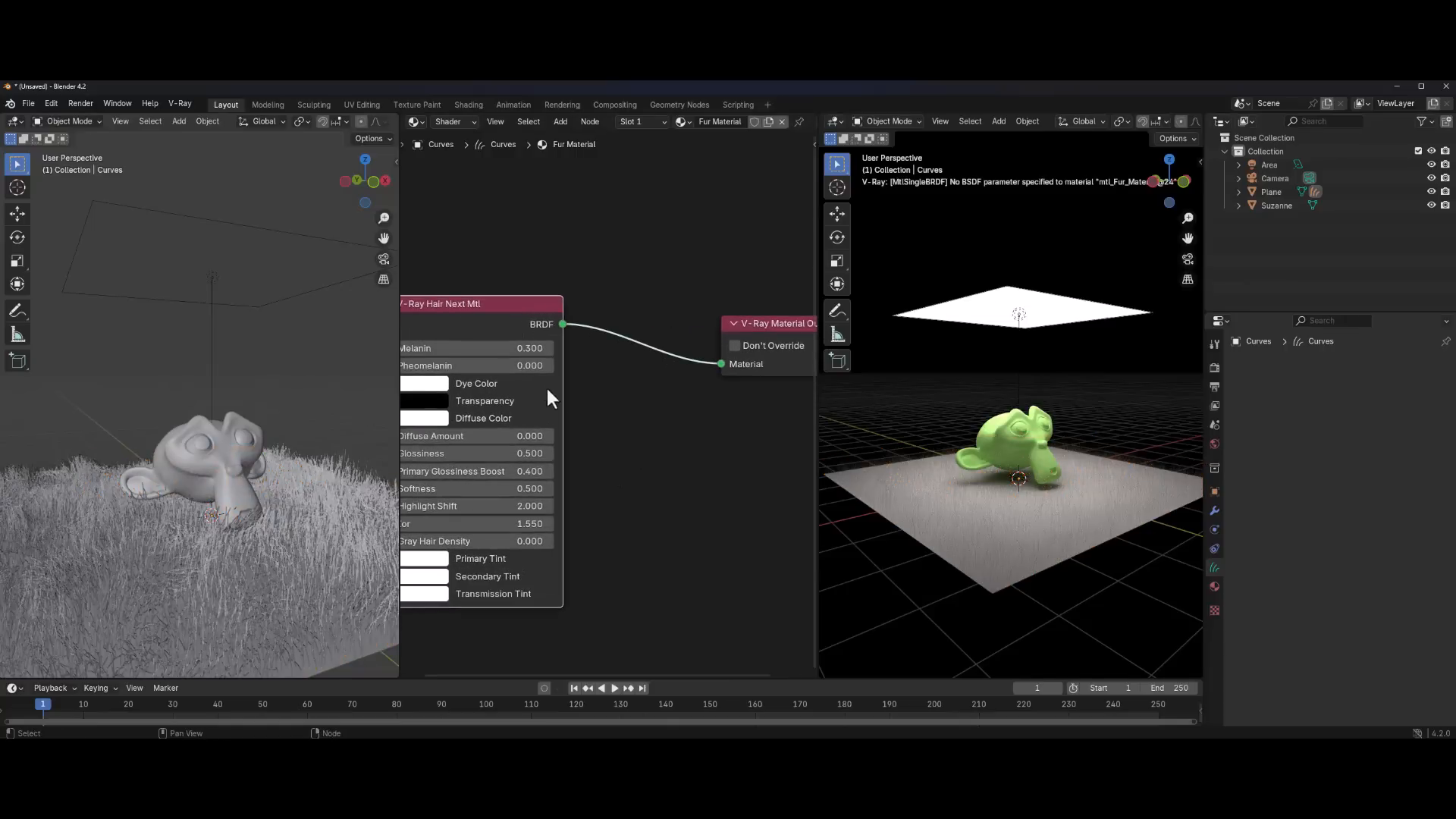
scroll(705, 469, "up", 1)
left_click_drag(486, 357, 576, 357)
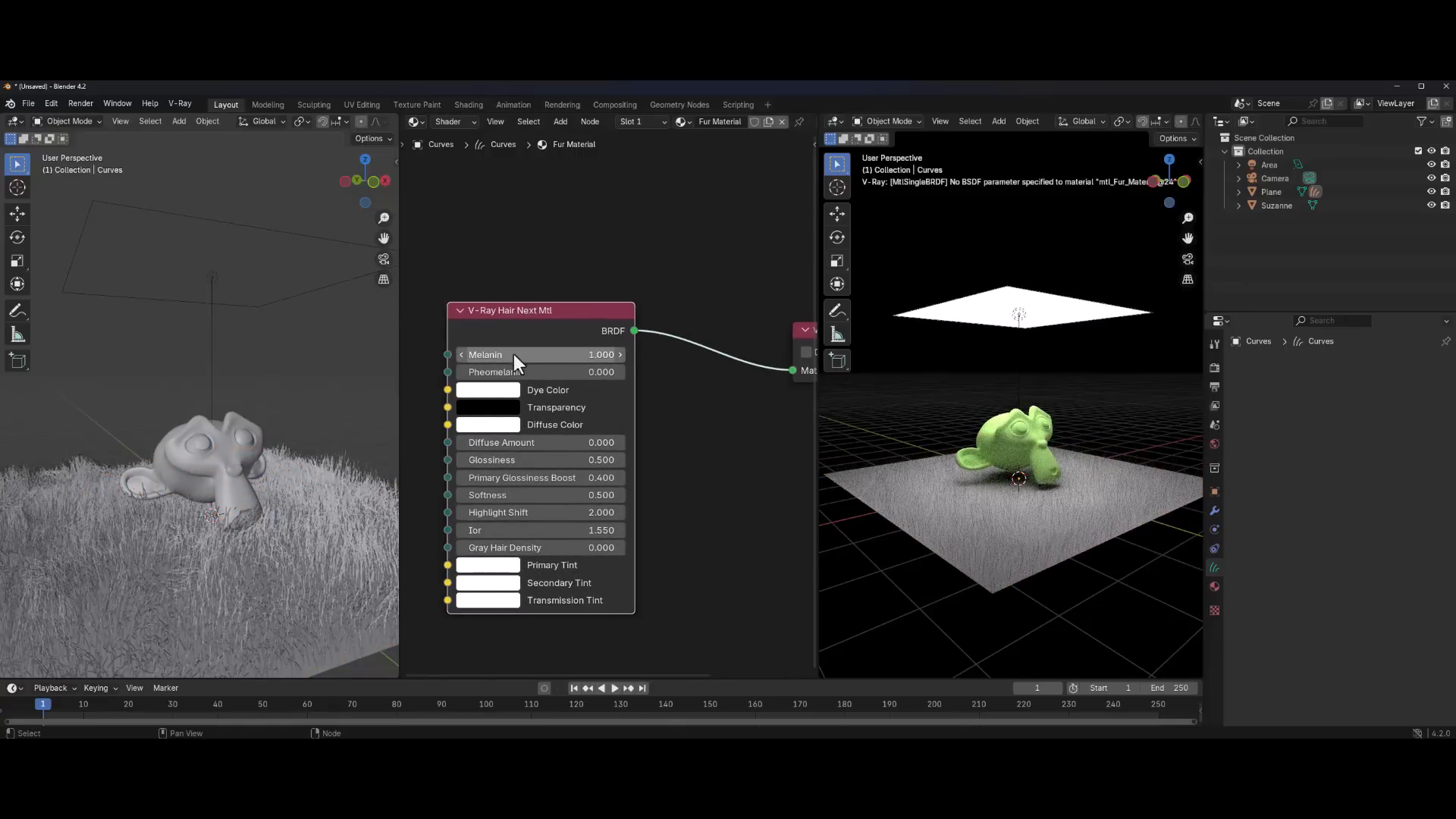
scroll(1040, 603, "up", 3)
scroll(1044, 596, "down", 2)
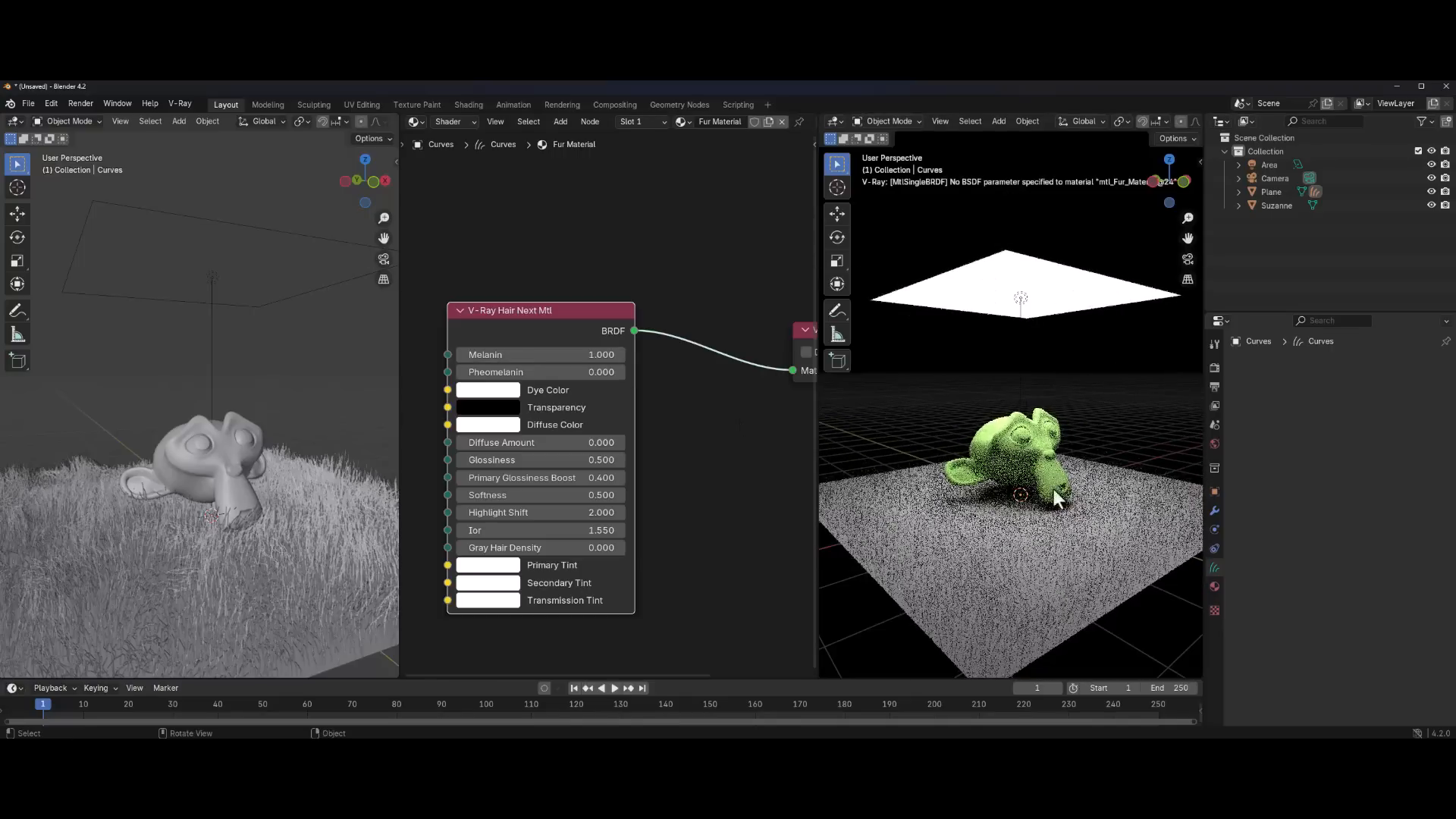
scroll(1039, 538, "down", 1)
scroll(1032, 544, "down", 1)
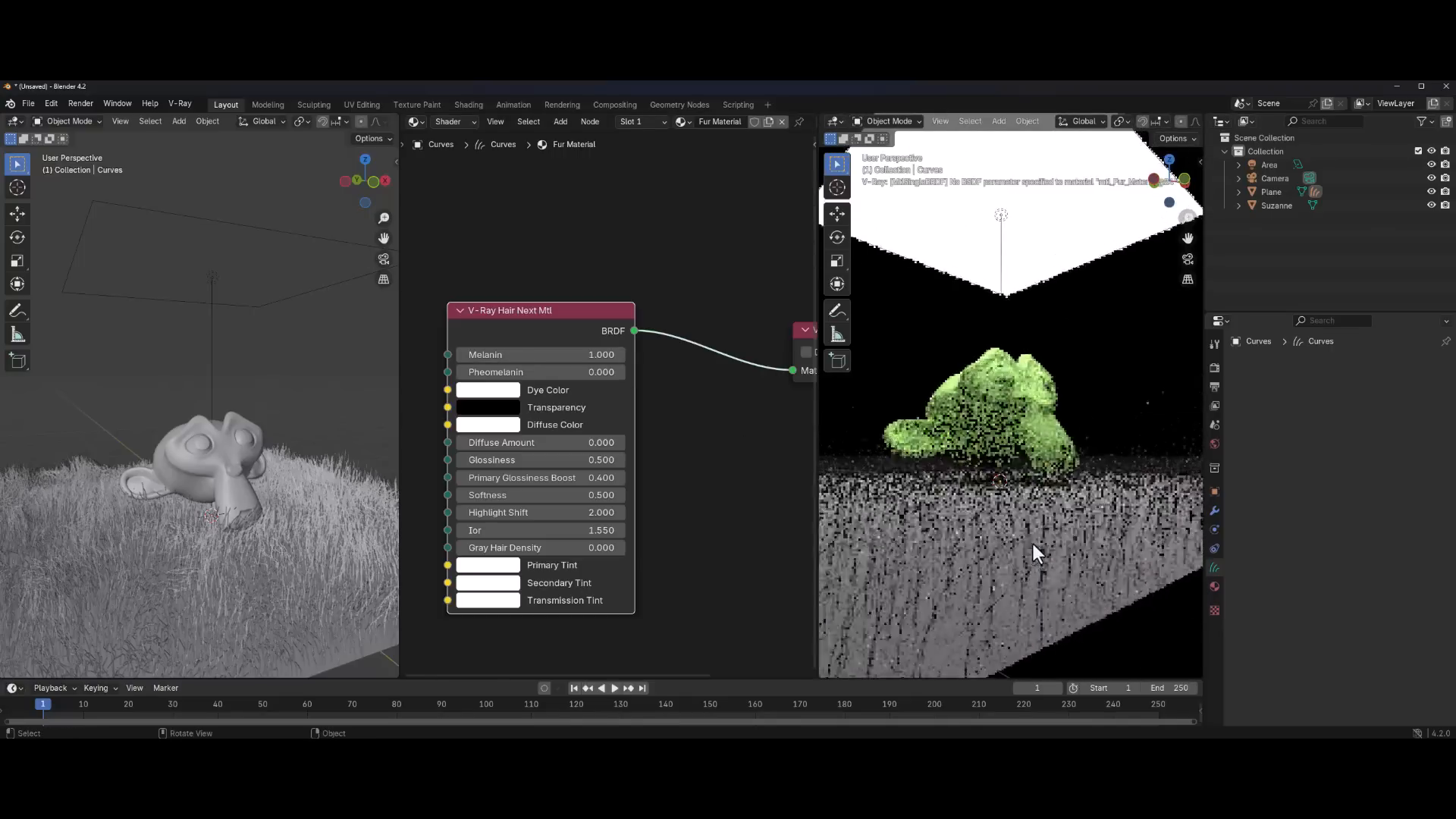
Test the fur with Melanin set to 0 and restore the value to 1
left_click(599, 354)
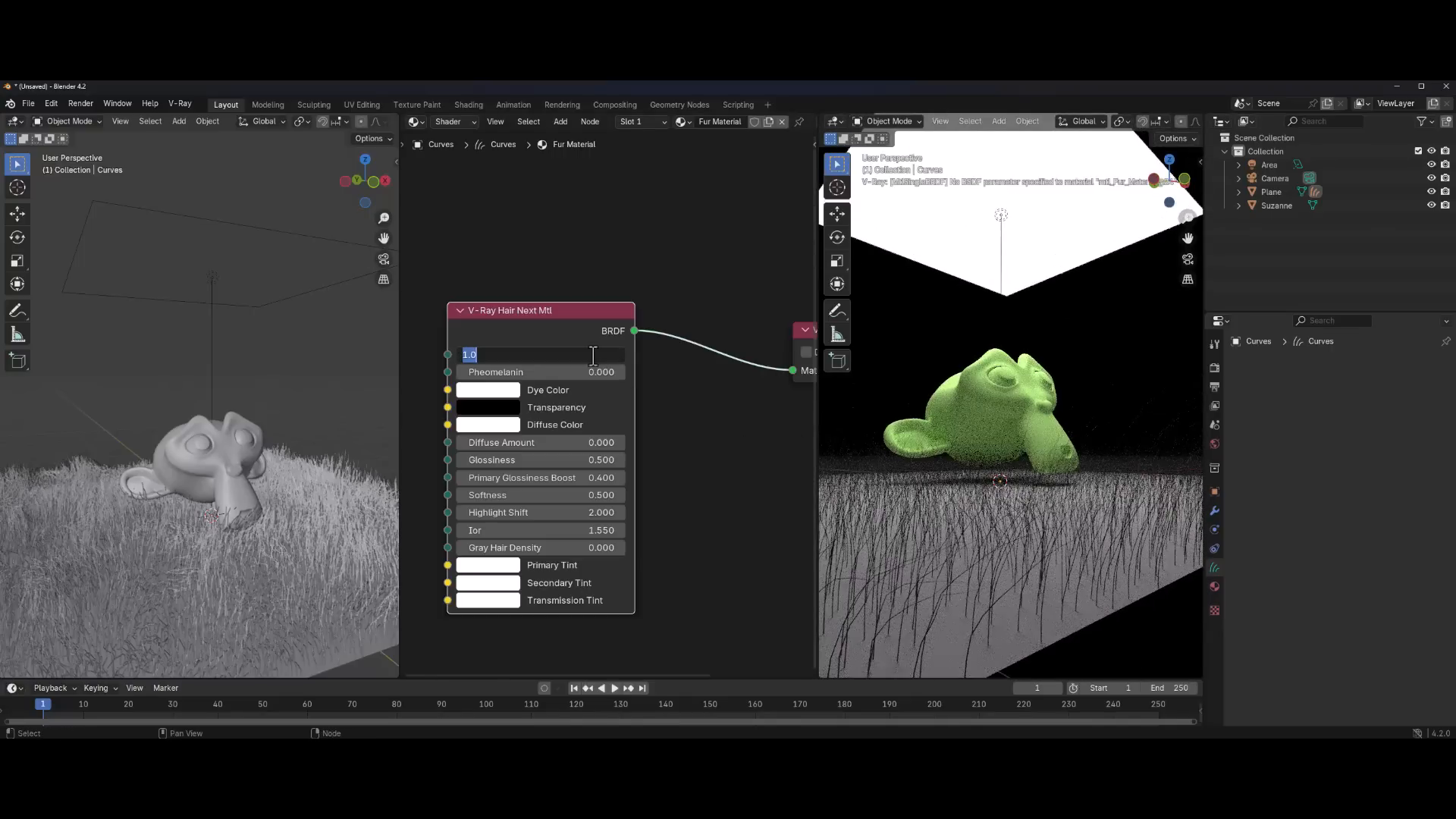
type("0")
key("Return")
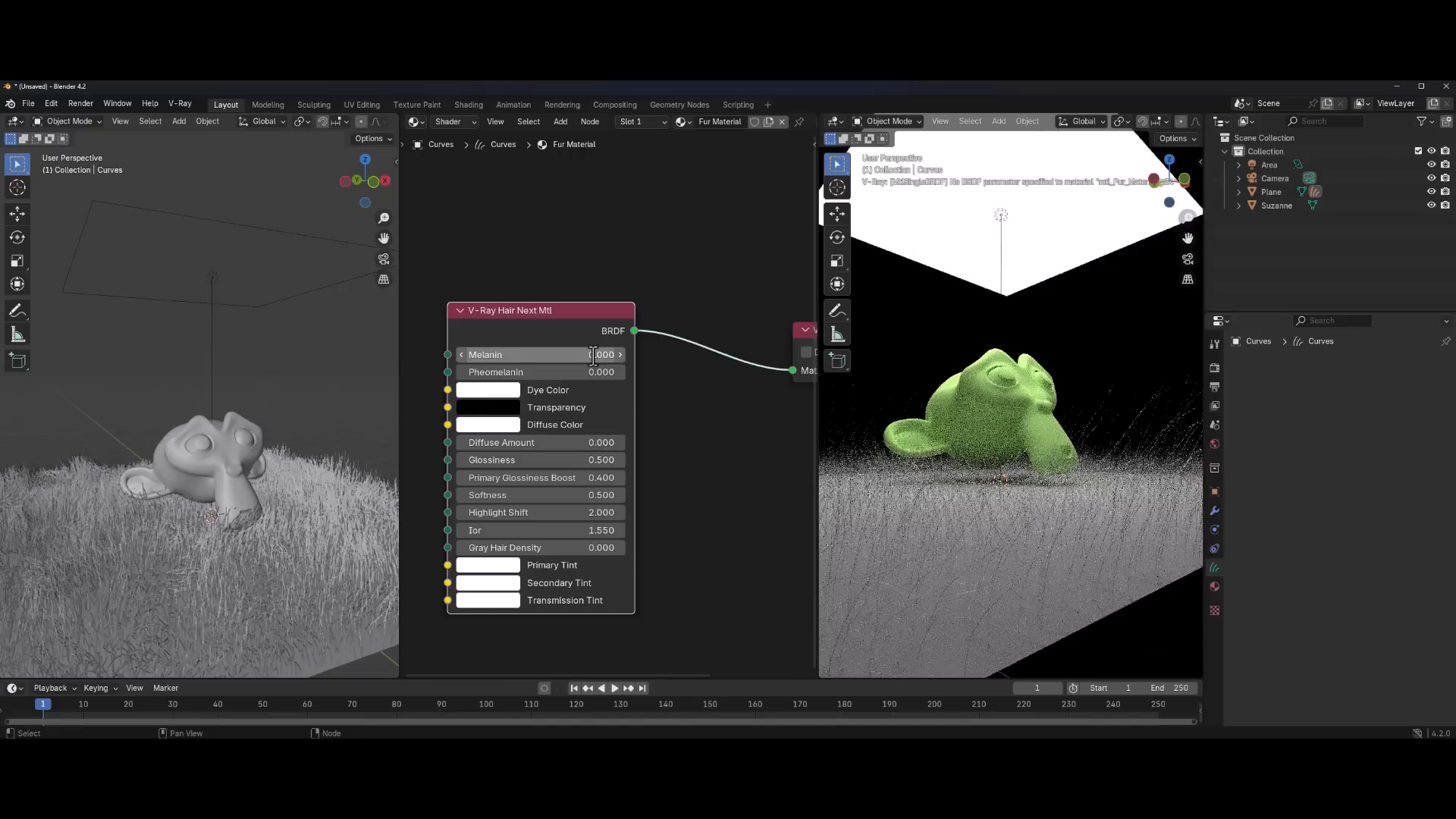
left_click(594, 354)
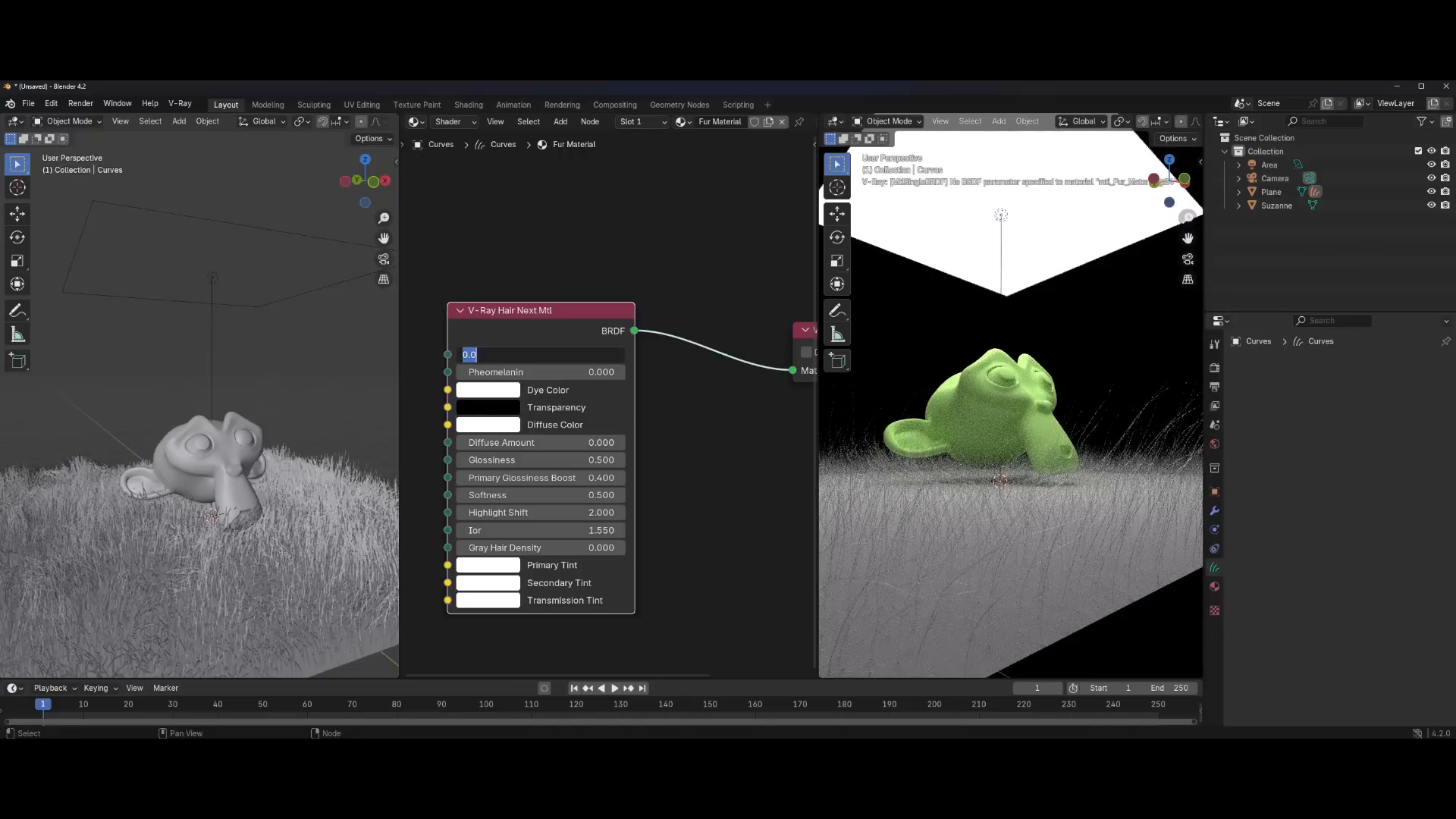
type("1")
key("Return")
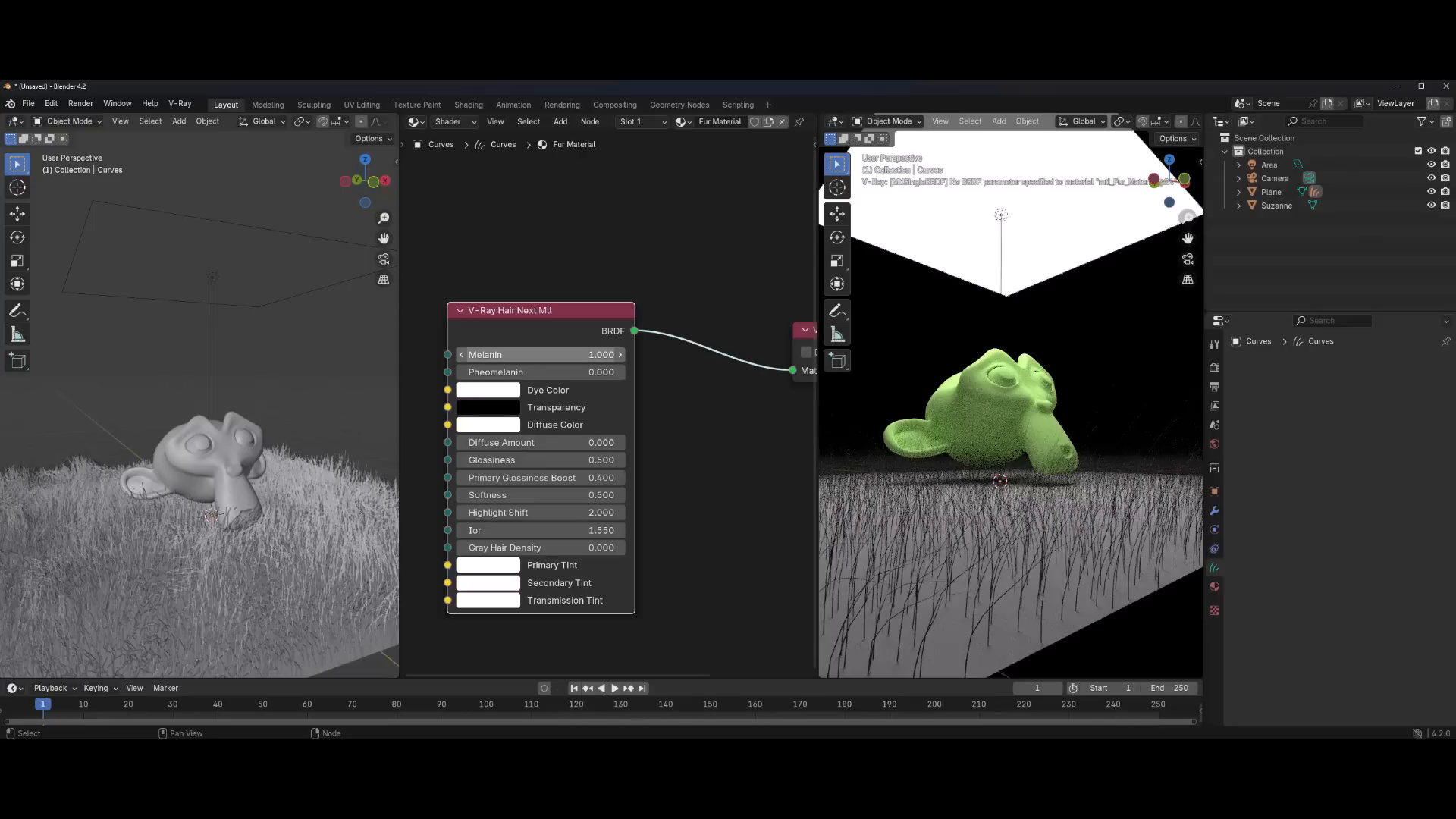
Try a different Dye Color on the V-Ray Hair Next Mtl and return it to white
left_click(501, 389)
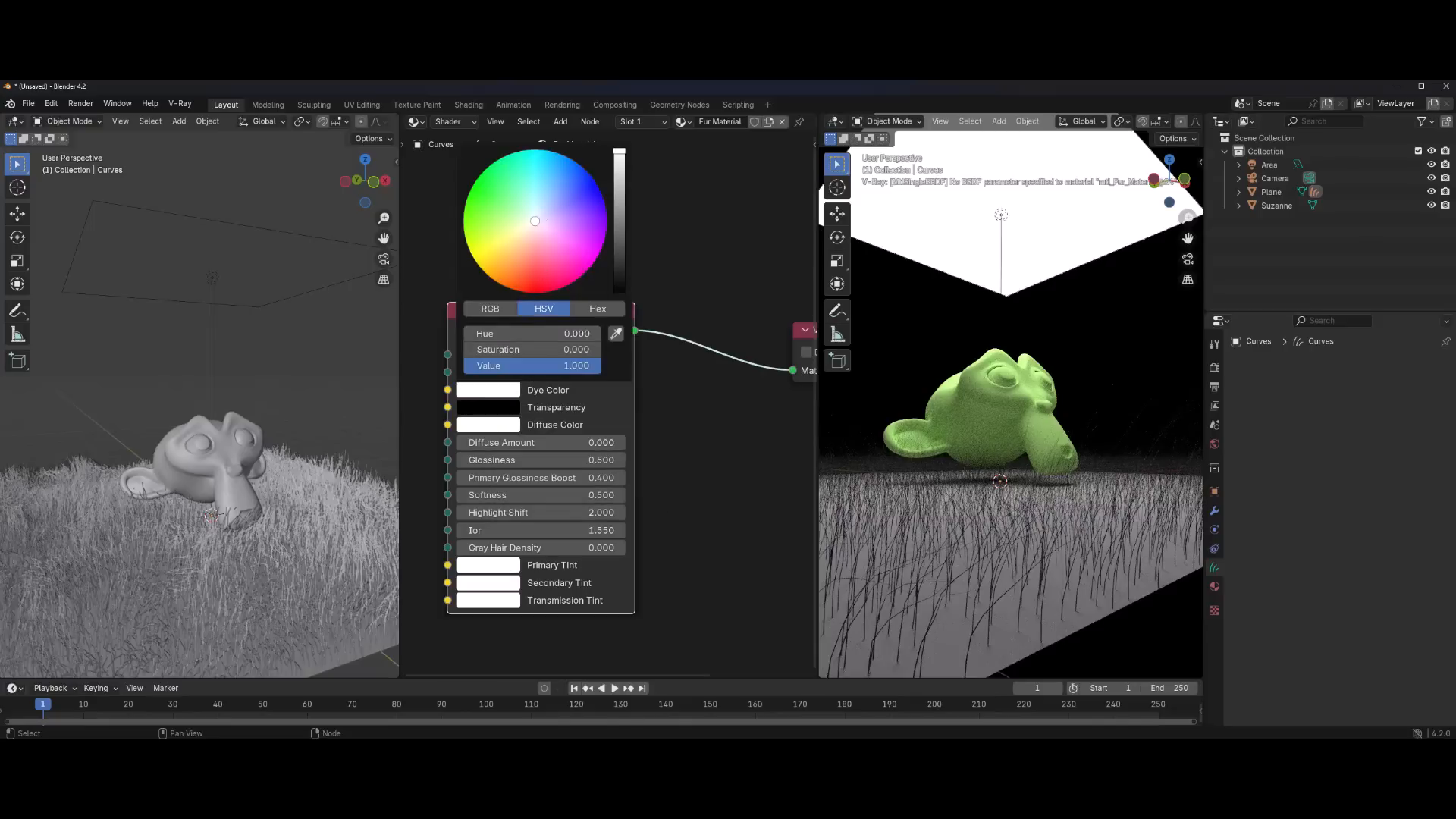
mouse_move(534, 221)
left_mouse_down()
mouse_move(514, 287)
mouse_move(541, 263)
mouse_move(528, 260)
left_mouse_up()
mouse_move(619, 154)
left_mouse_down()
mouse_move(619, 275)
mouse_move(619, 151)
left_mouse_up()
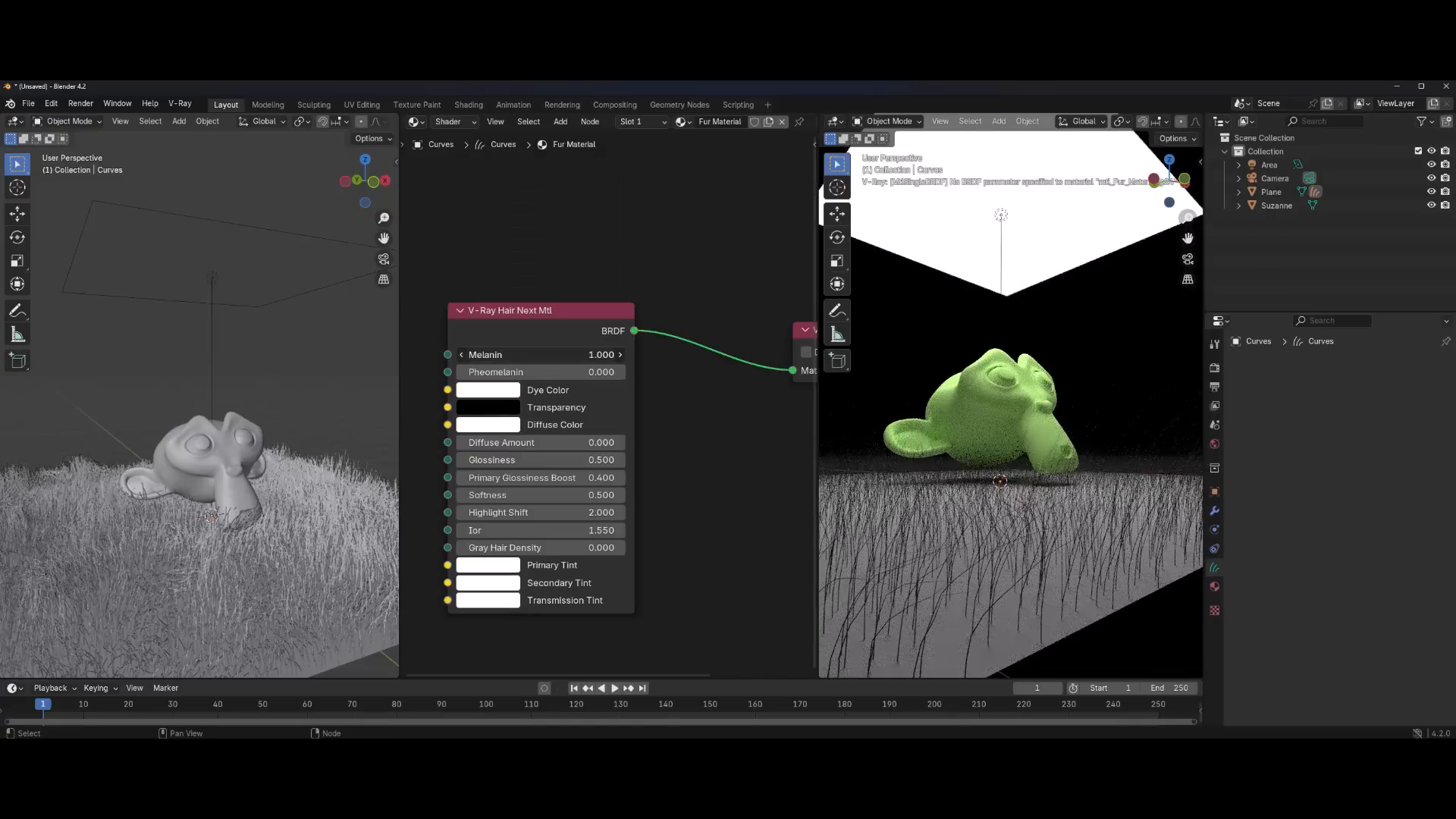
Set the V-Ray Hair Next Mtl's Melanin to 0.700 and its Pheomelanin to 0.930
left_click_drag(540, 355, 546, 355)
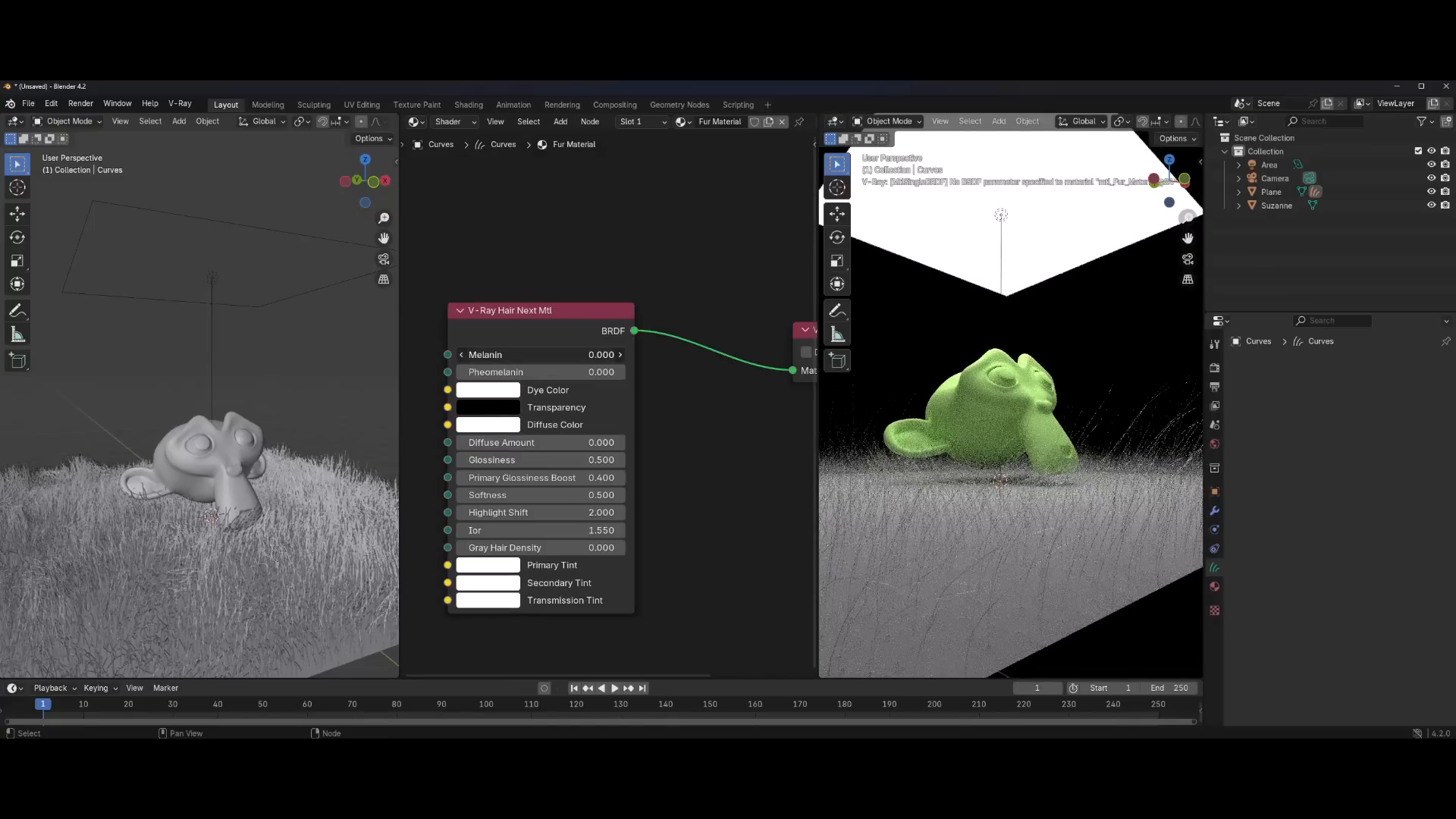
left_click_drag(546, 354, 595, 375)
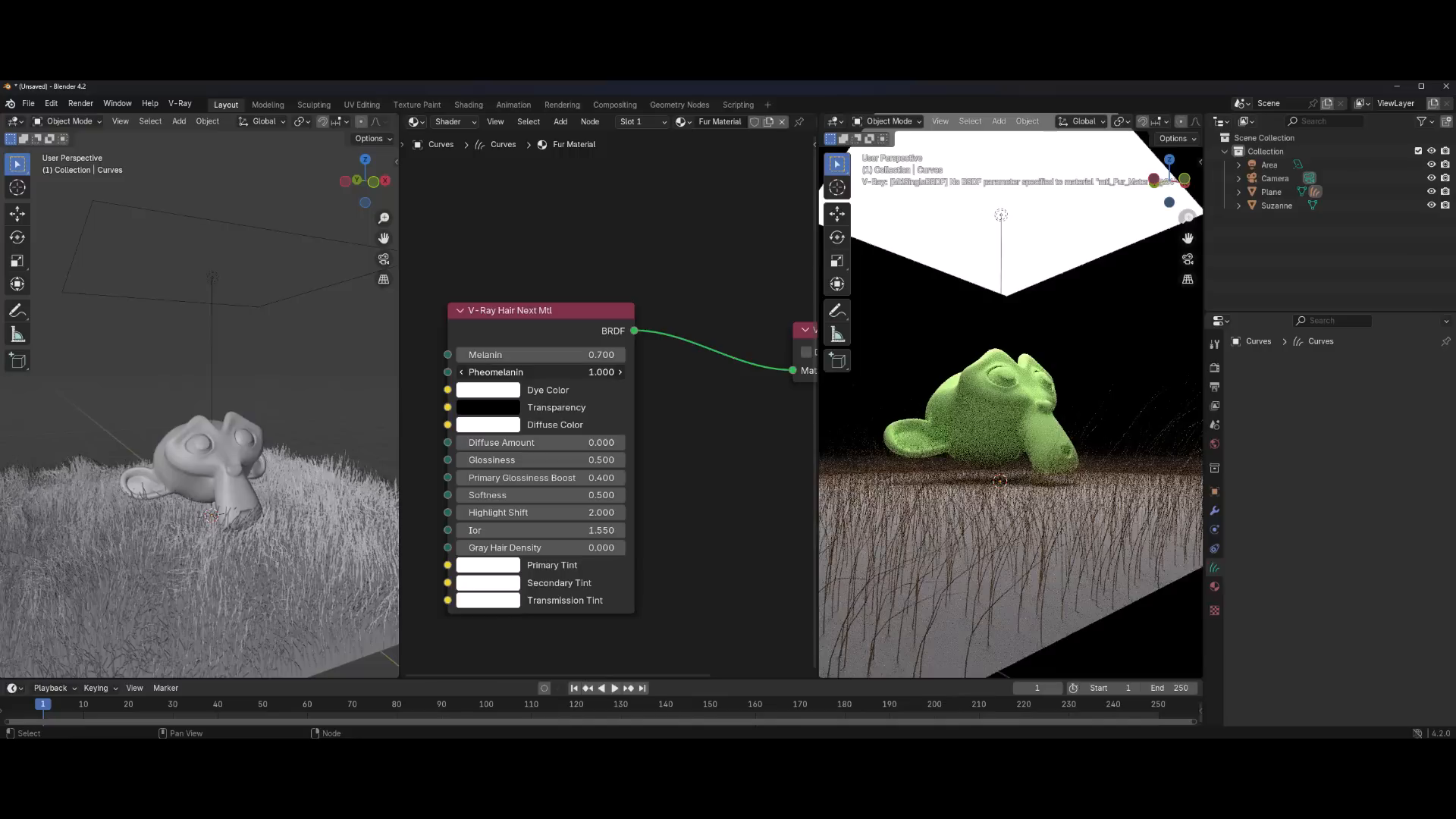
mouse_move(595, 375)
left_mouse_down()
mouse_move(536, 375)
mouse_move(591, 374)
left_mouse_up()
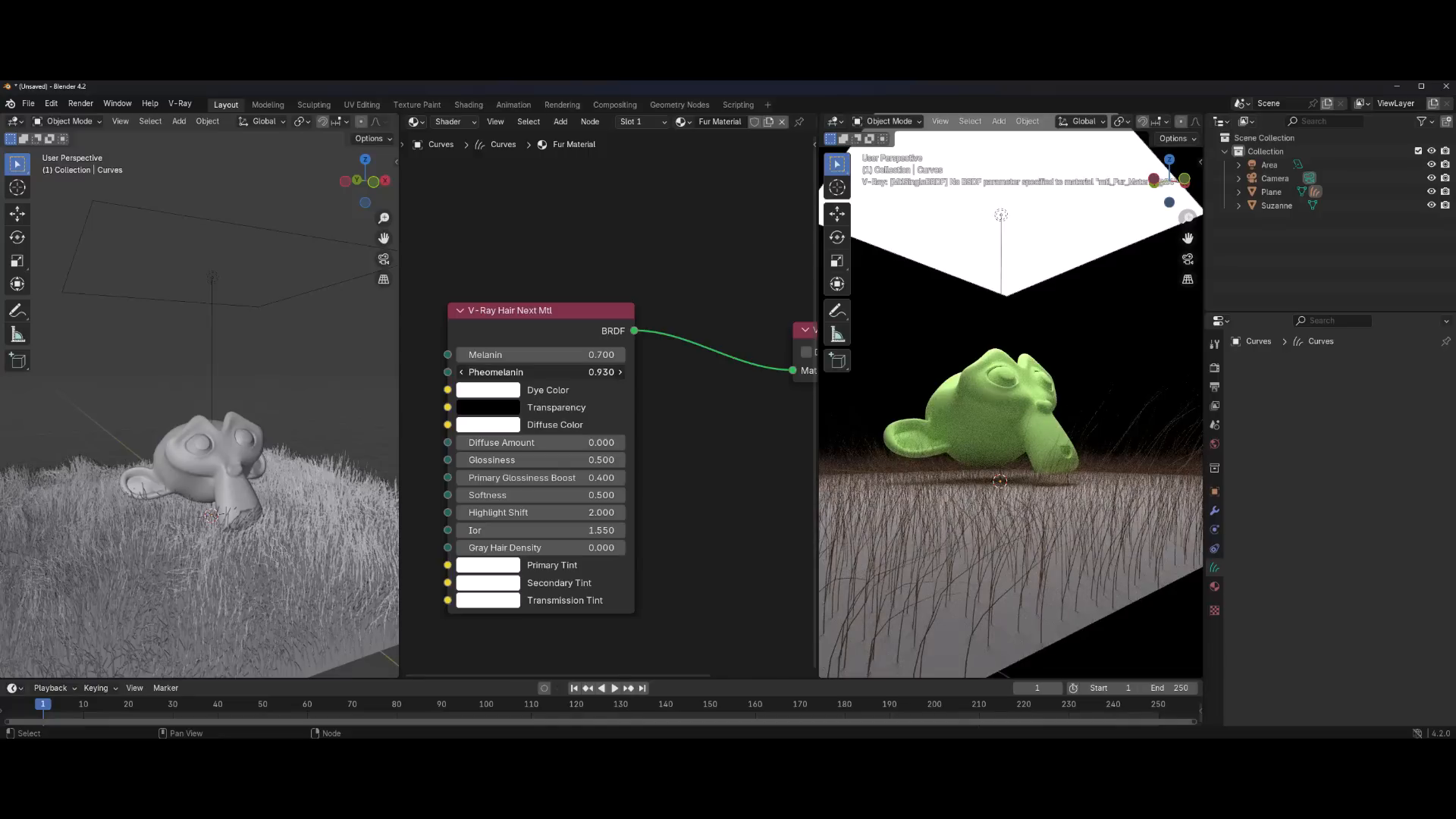
Set the Dye Color to a saturated blue with value 1.000 and sample that same colour for the Diffuse Color
left_click(498, 390)
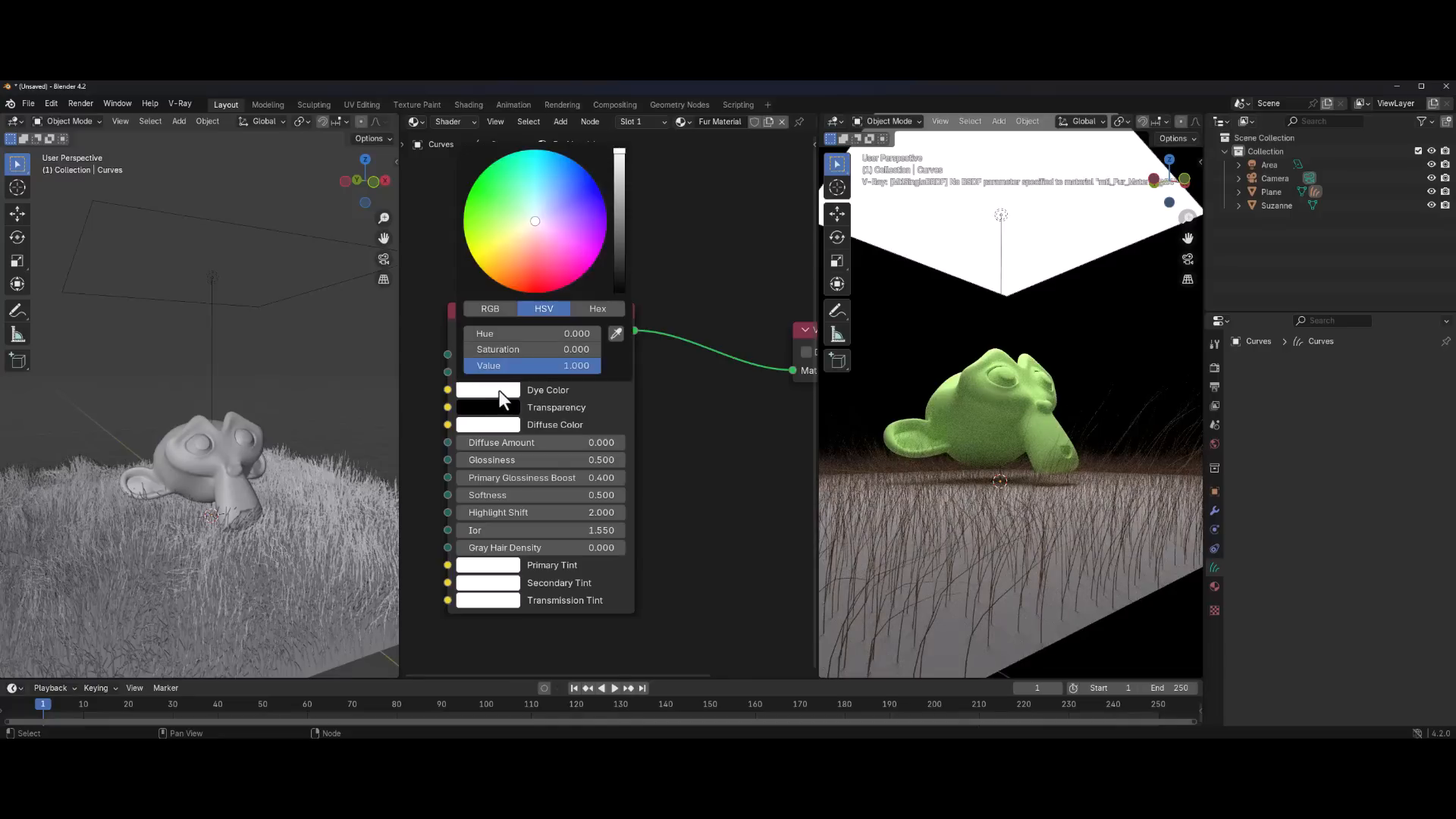
left_click_drag(573, 248, 578, 197)
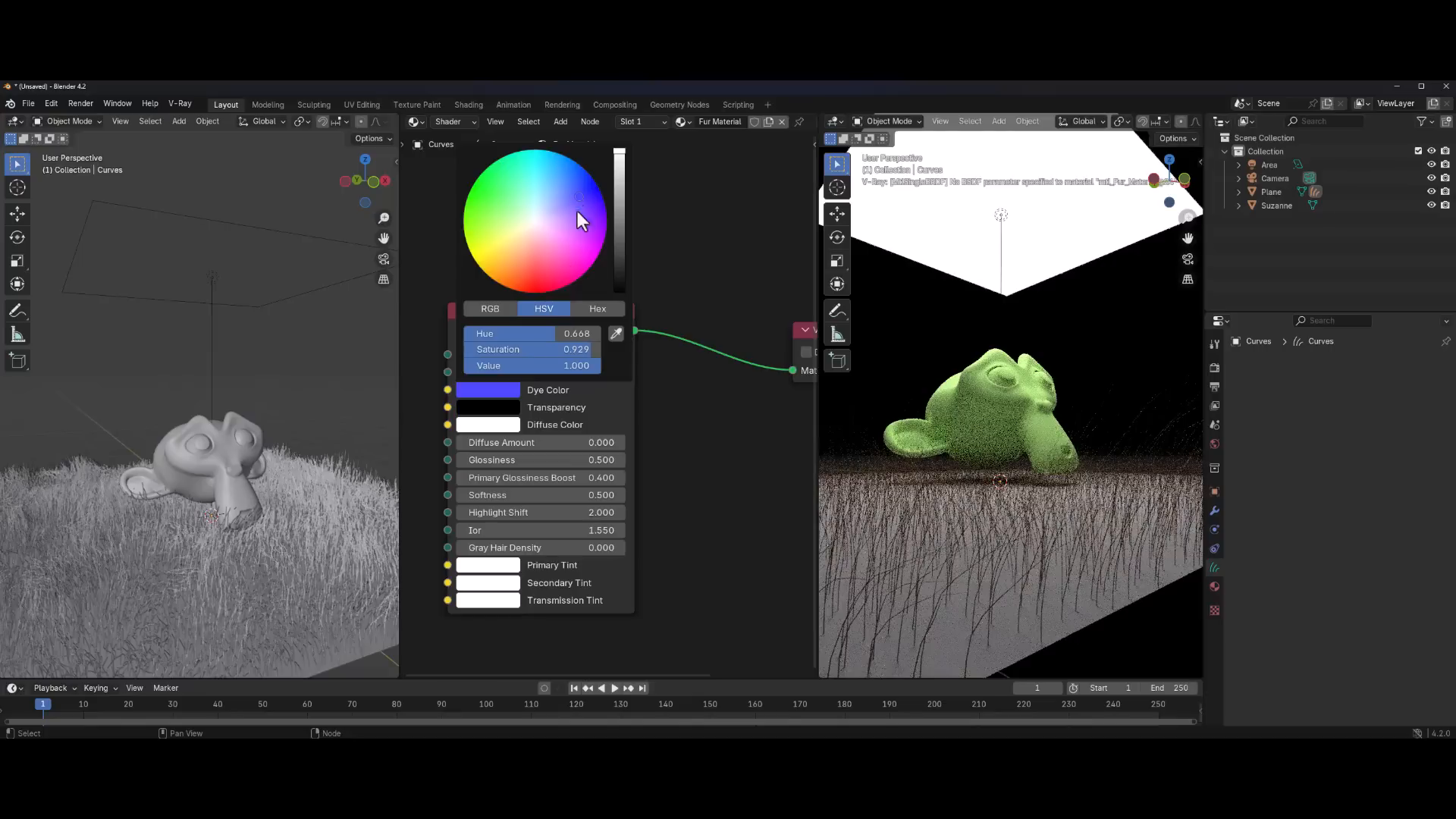
left_click(494, 428)
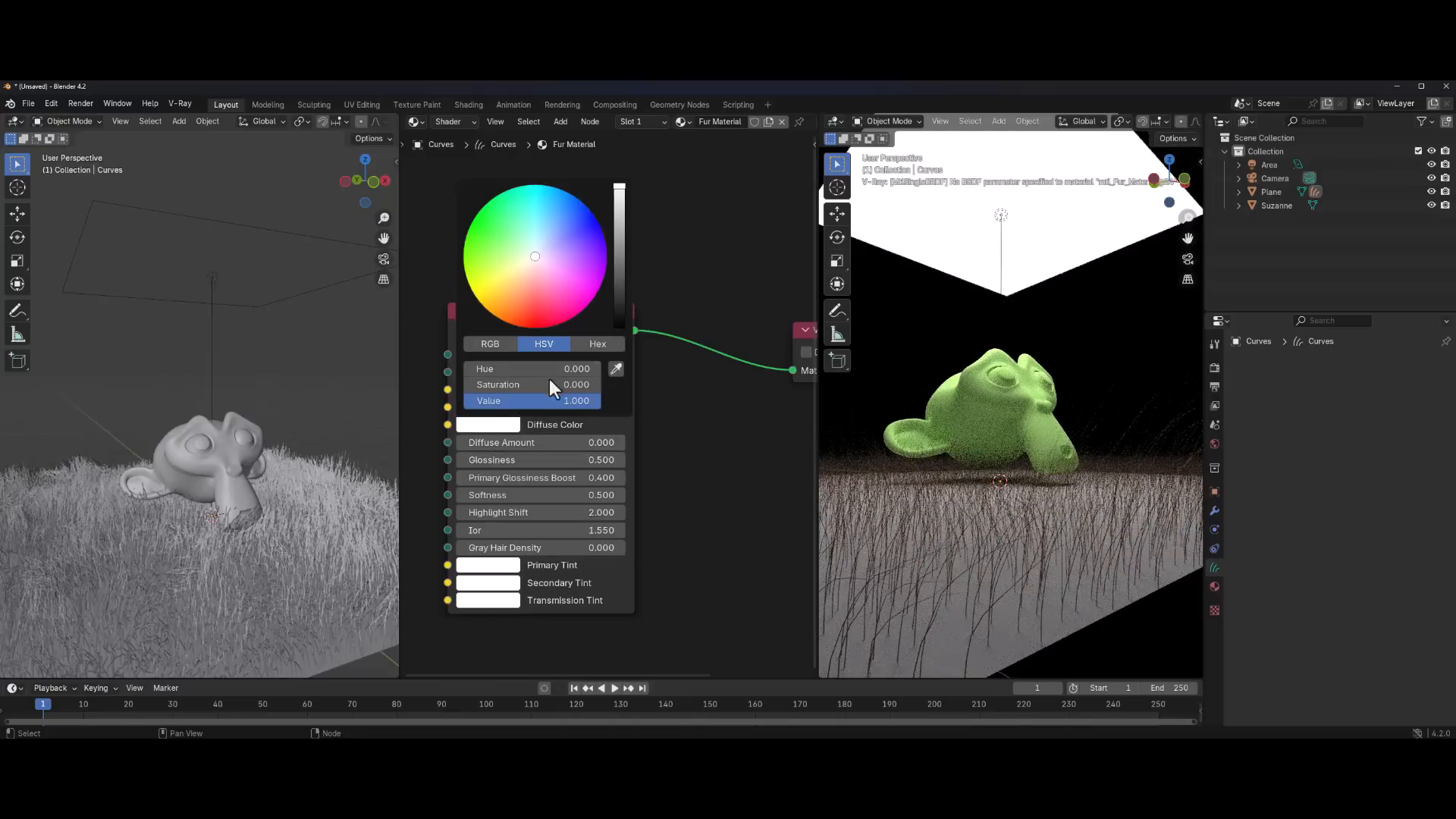
left_click(621, 364)
left_click(500, 390)
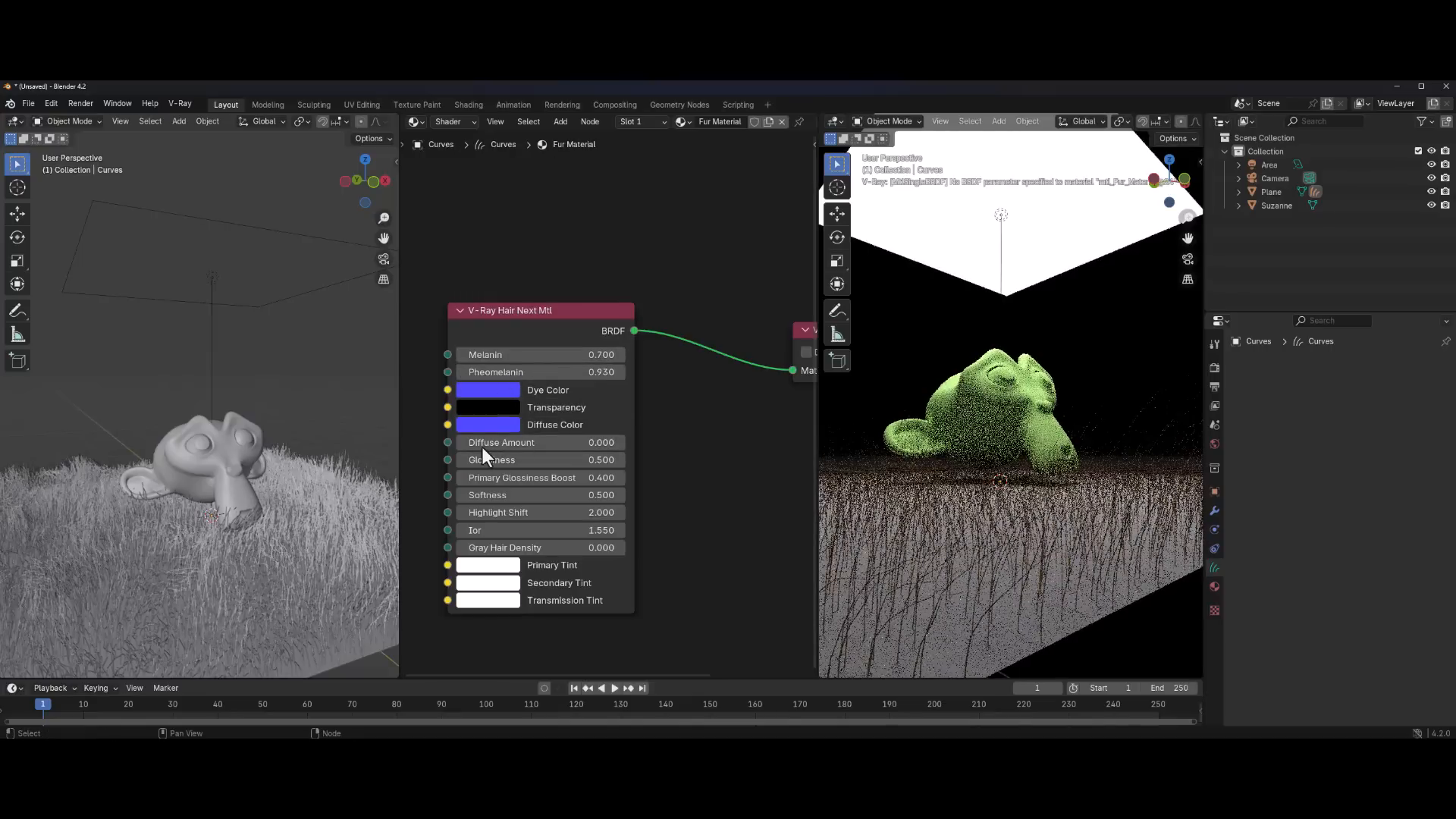
Set the hair material's Diffuse Amount to 0.270 and its Gray Hair Density to 0.690
left_click_drag(482, 443, 531, 443)
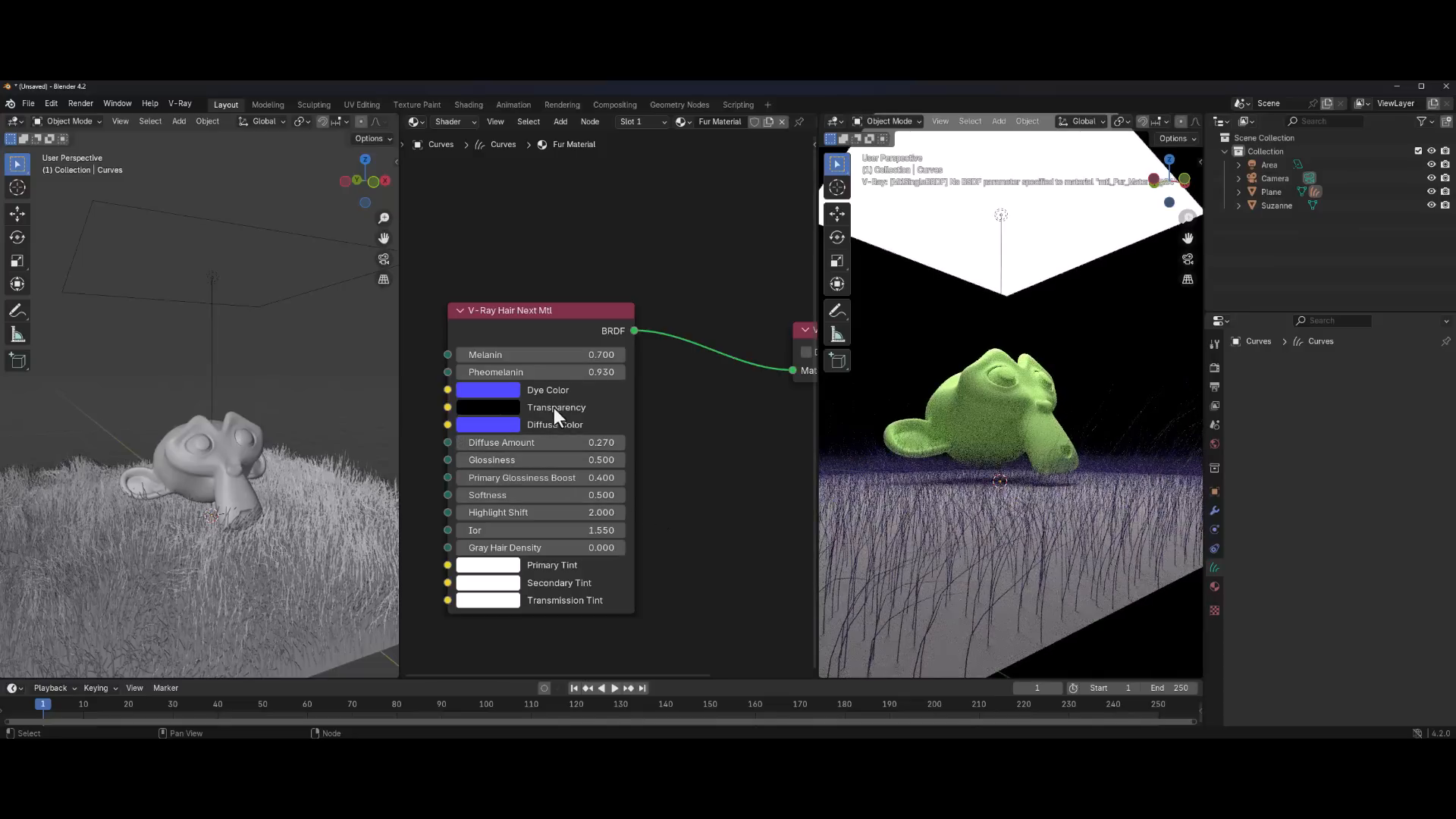
left_click_drag(493, 552, 758, 552)
middle_click_drag(1028, 510, 999, 513)
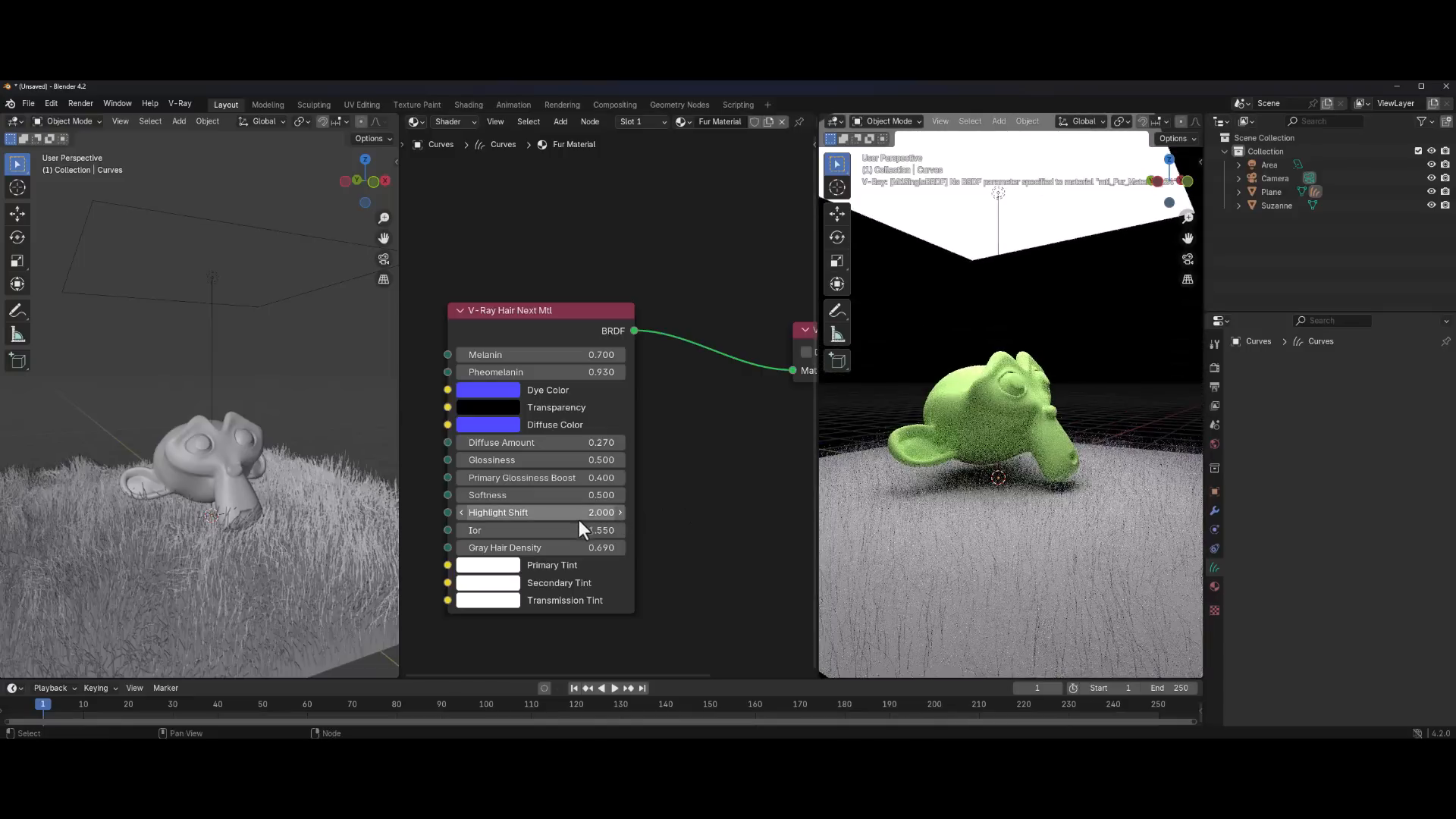
Check the fur around Suzanne in both viewports and select the fur curves on the plane
middle_click_drag(342, 509, 271, 530)
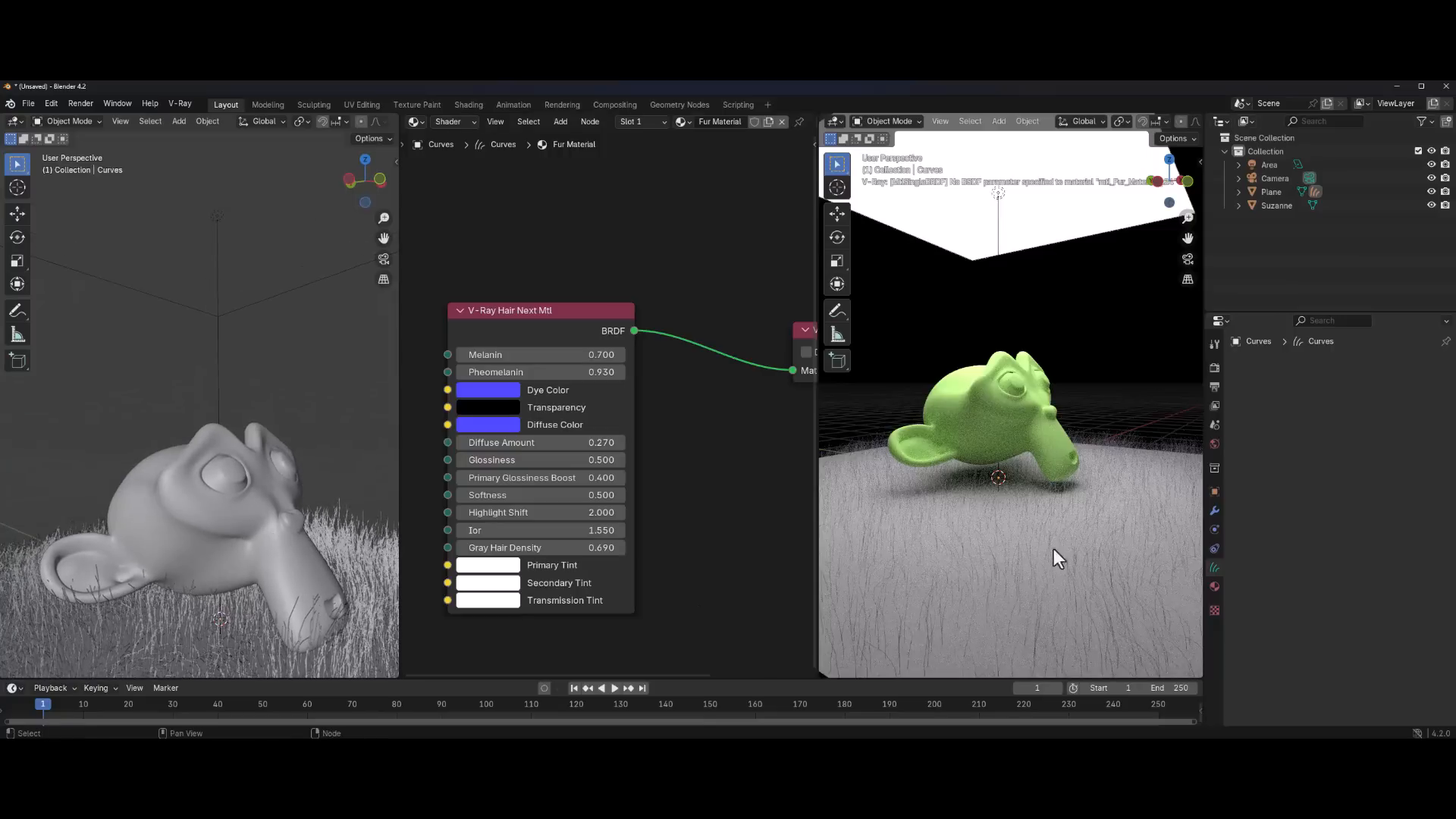
middle_click_drag(1077, 509, 1075, 503)
left_click(1078, 505)
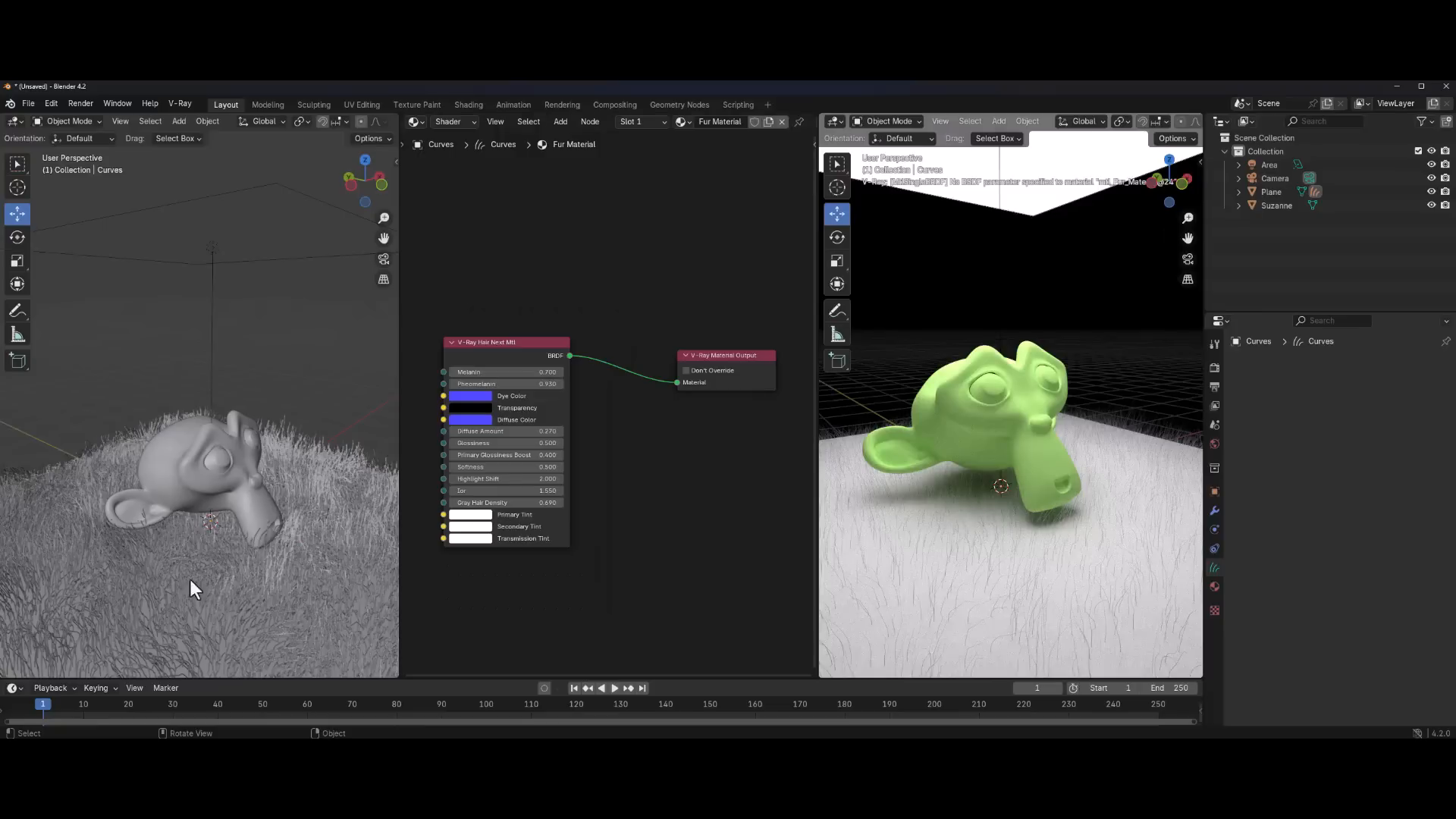
left_click(230, 573)
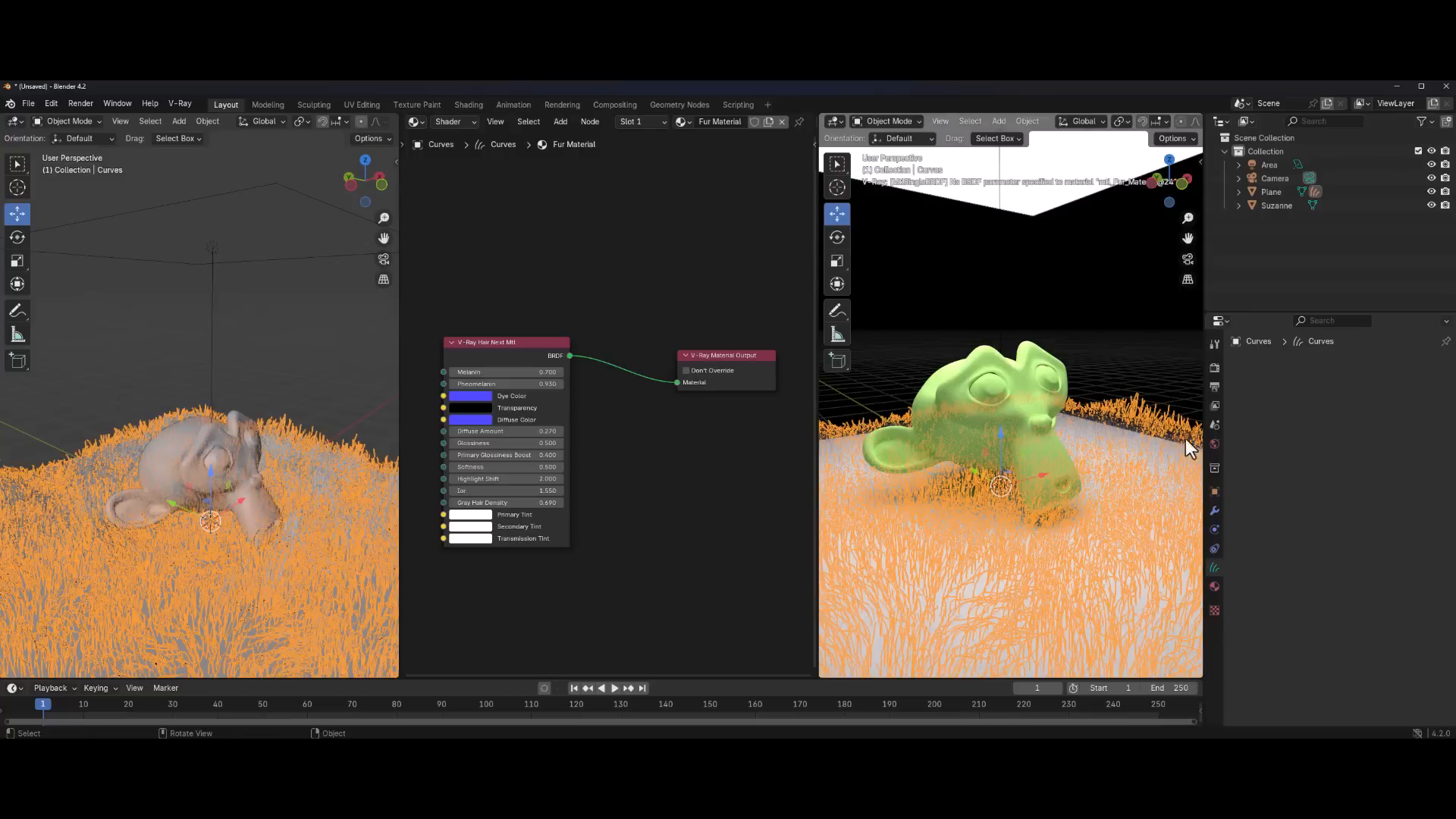
Set Min Hair Width to 7.530 in the V-Ray global geometry settings and deselect the fur curves
left_click(1213, 370)
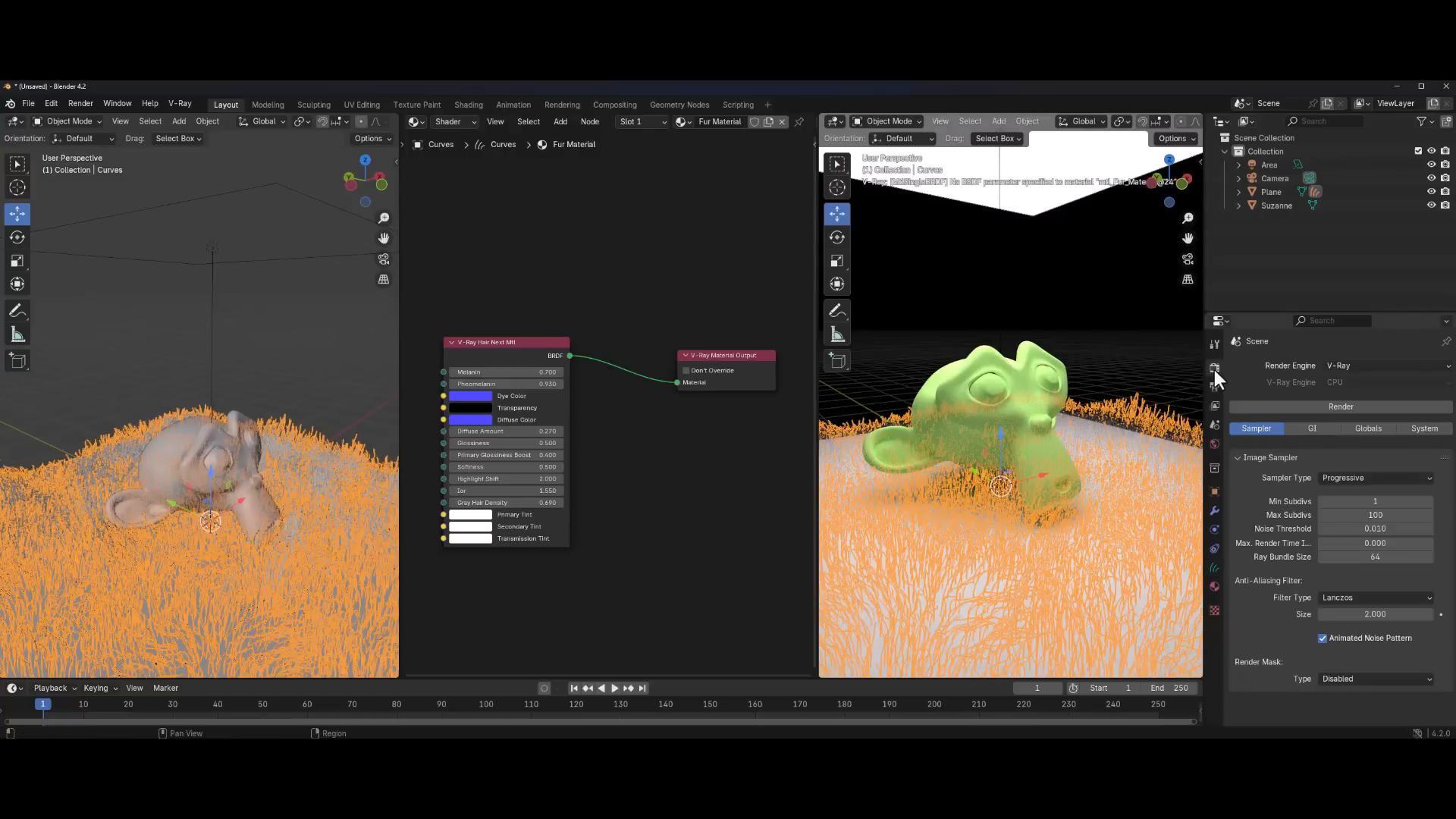
left_click(1362, 430)
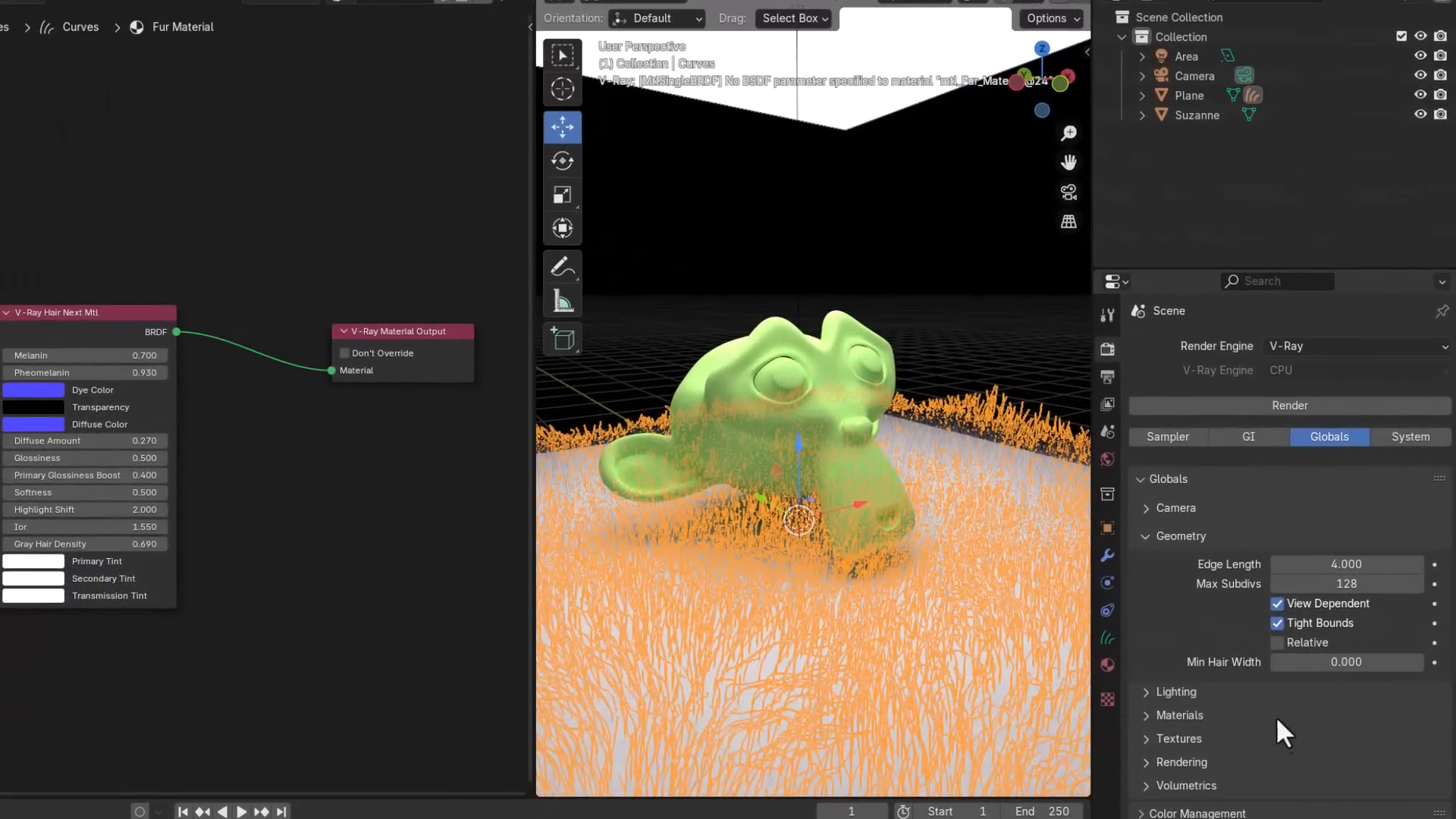
left_click_drag(1322, 661, 1439, 662)
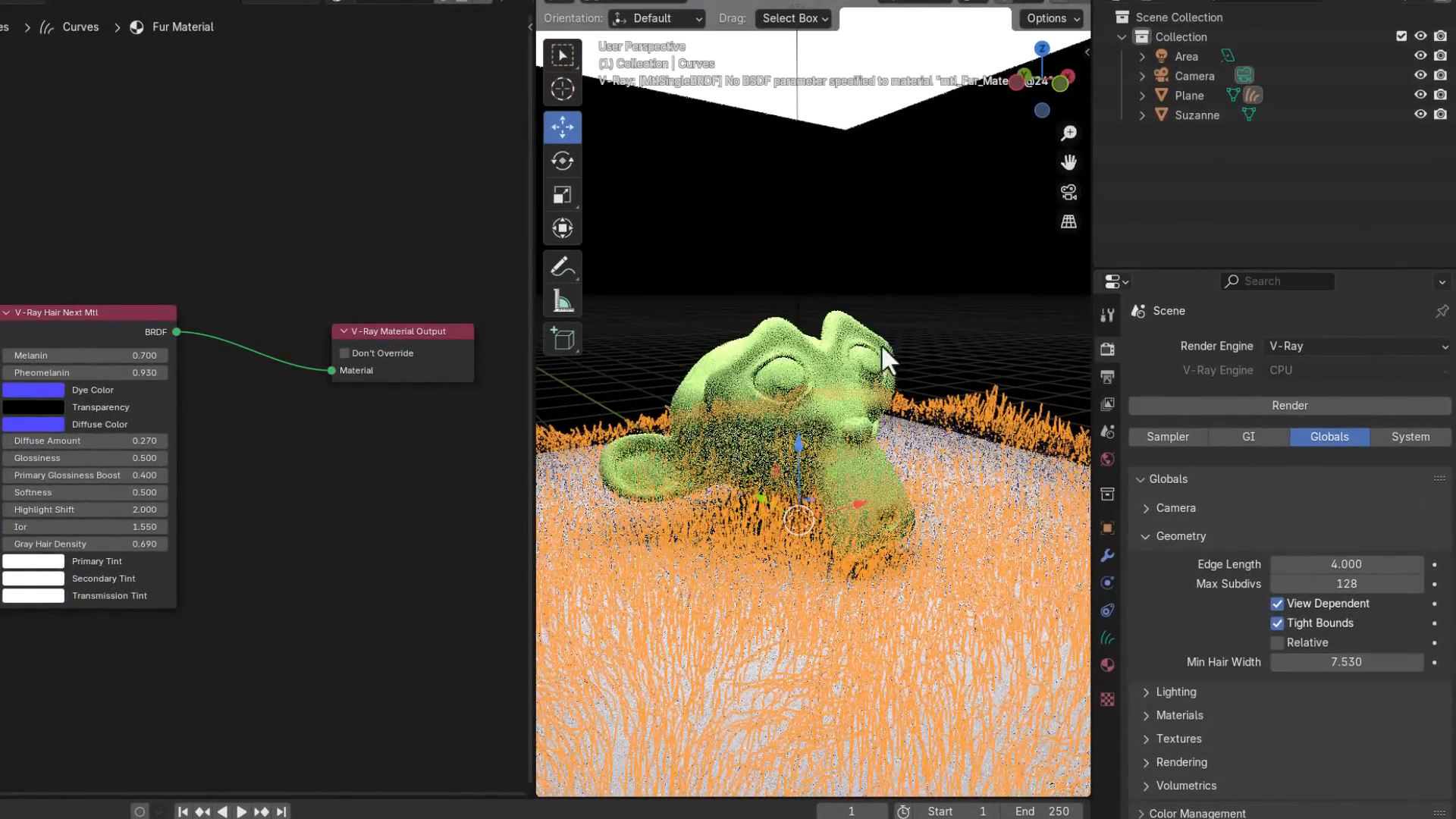
left_click(903, 295)
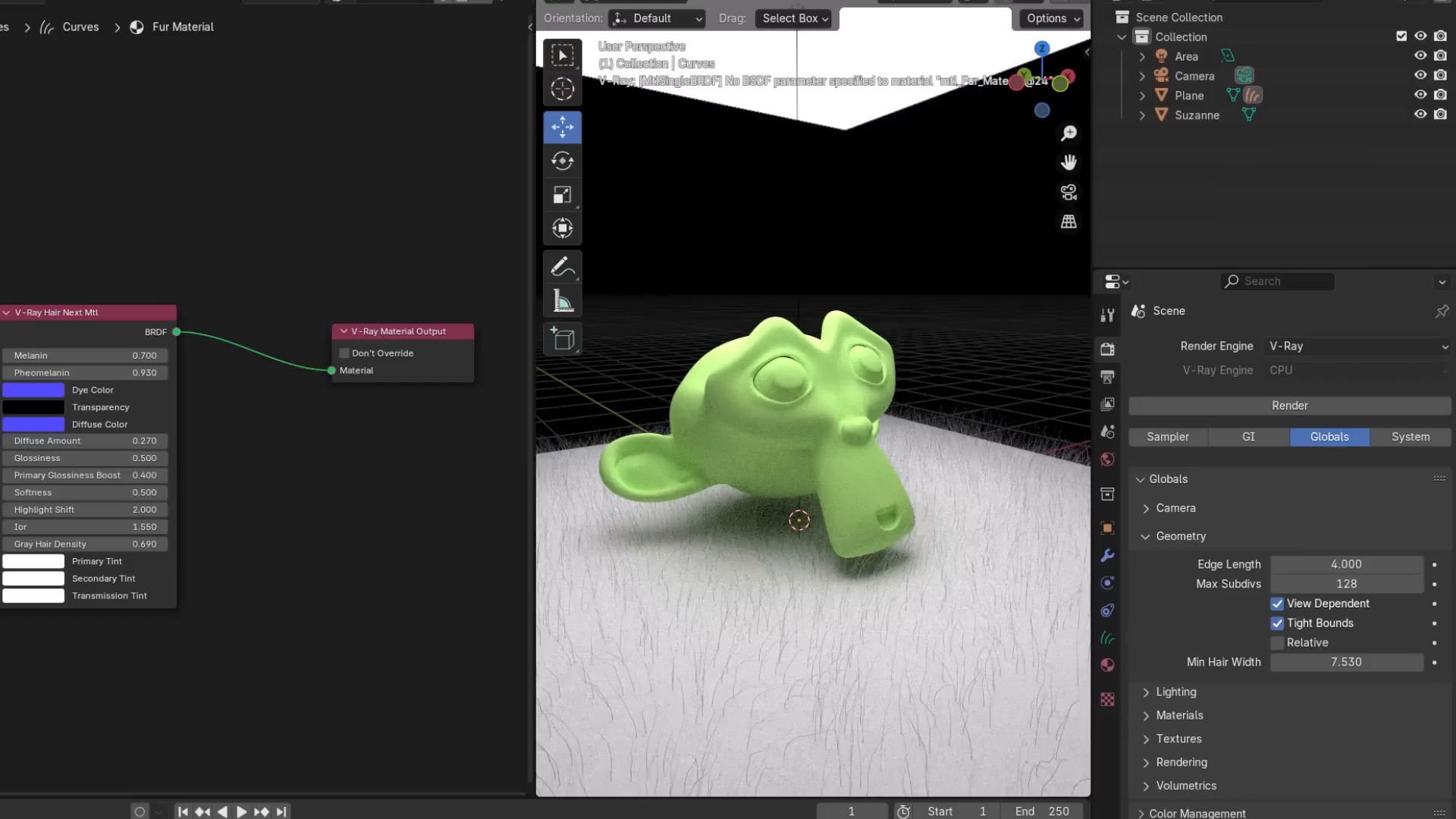
Reselect the fur curves and set the Radius of their Set Hair Curve Profile modifier to 0.003 m
mouse_move(0, 554)
left_click(809, 642)
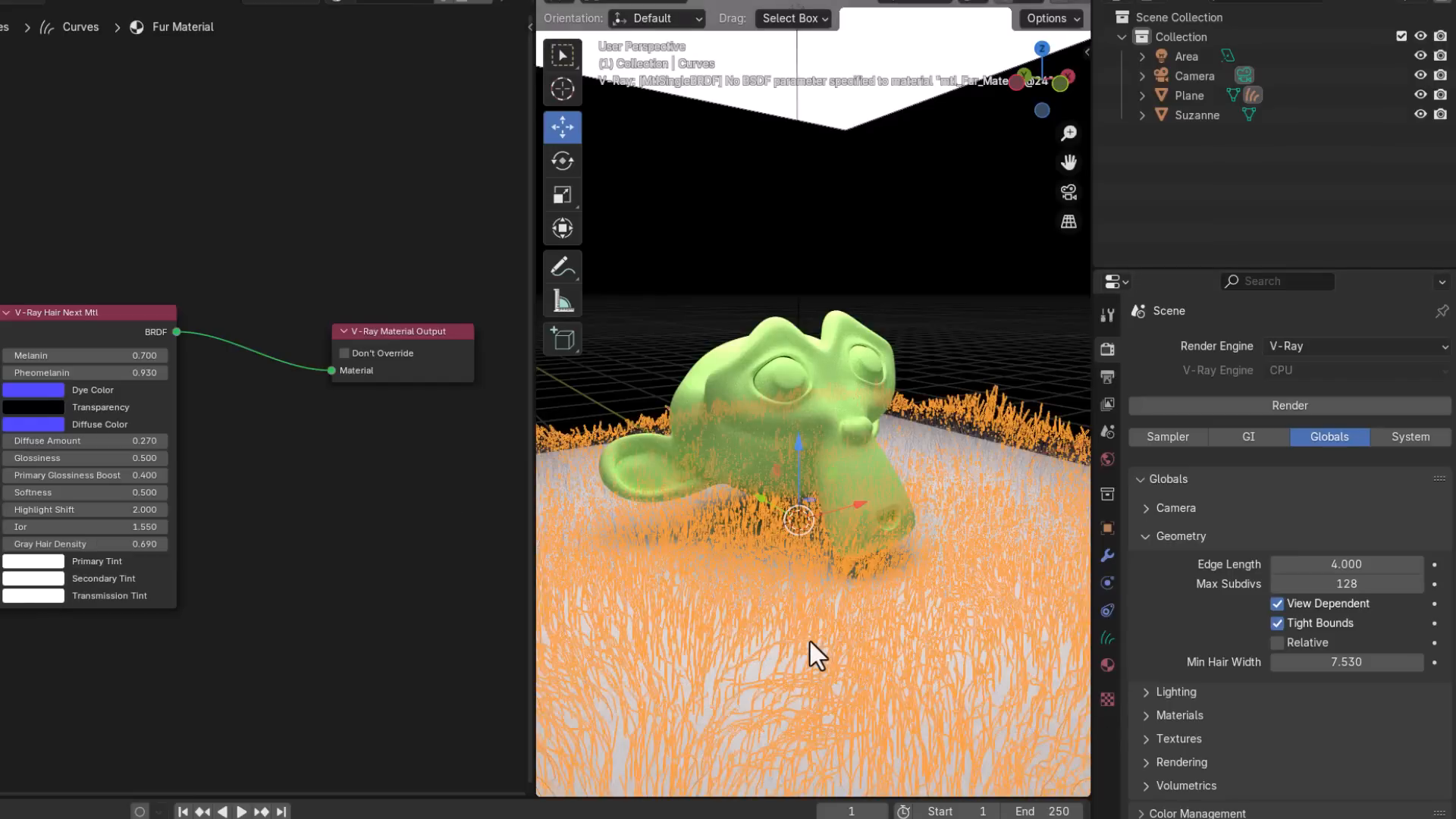
left_click(1104, 553)
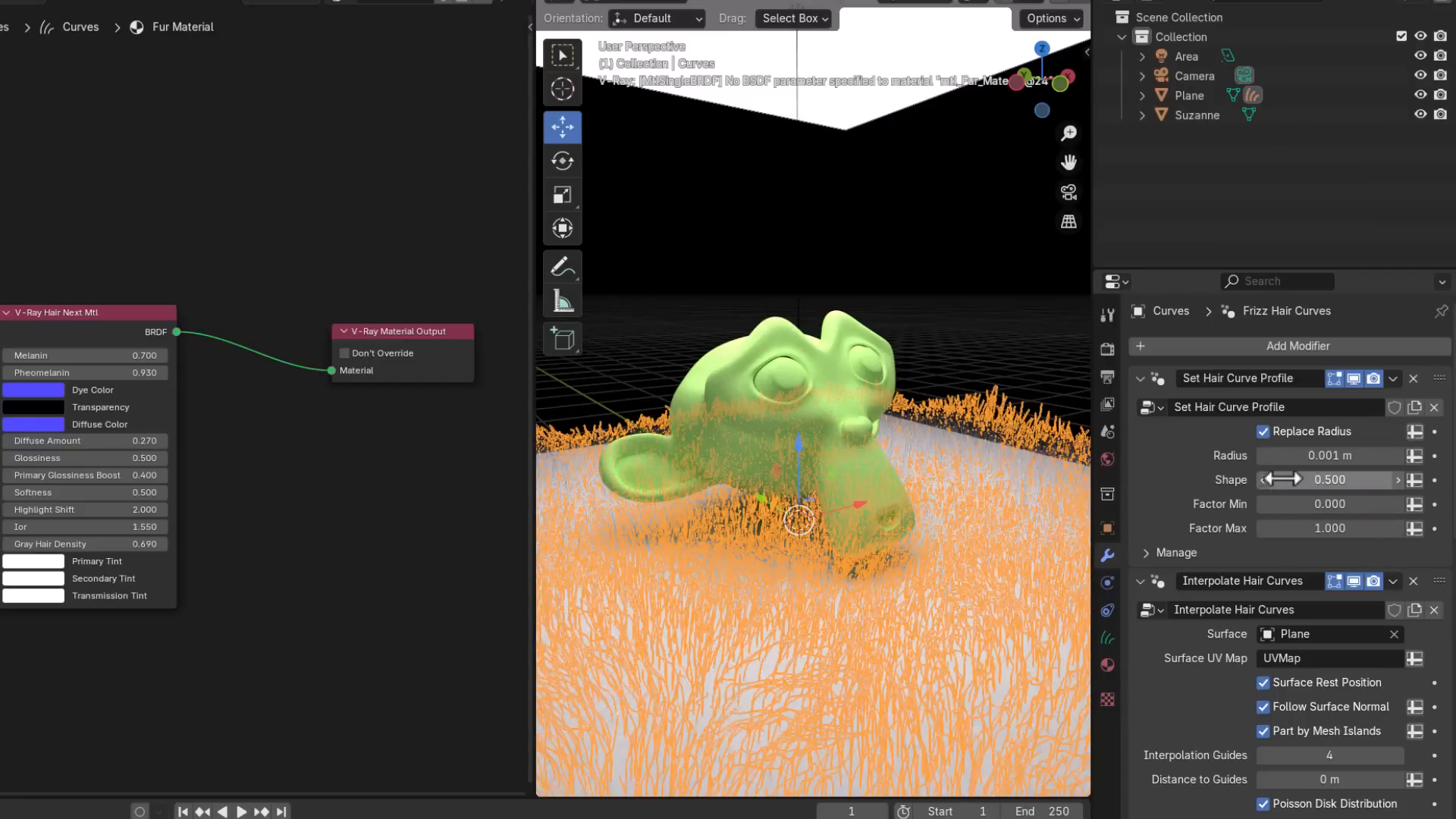
mouse_move(1316, 456)
left_mouse_down()
mouse_move(1334, 456)
mouse_move(1308, 457)
left_mouse_up()
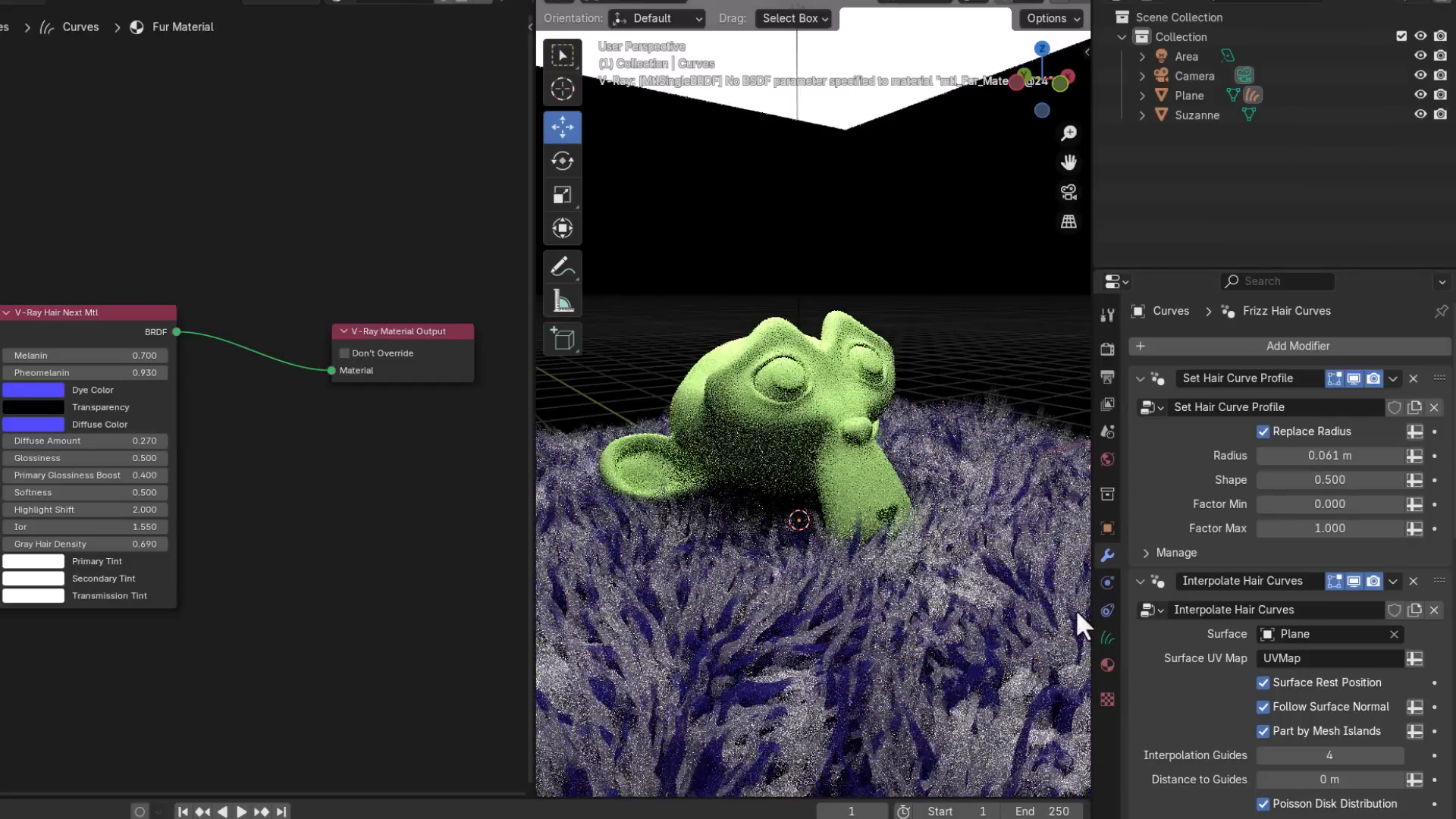
mouse_move(1262, 457)
left_mouse_down()
mouse_move(1247, 457)
mouse_move(1262, 457)
left_mouse_up()
left_click(1262, 457)
left_click(1262, 457)
left_click(1338, 458)
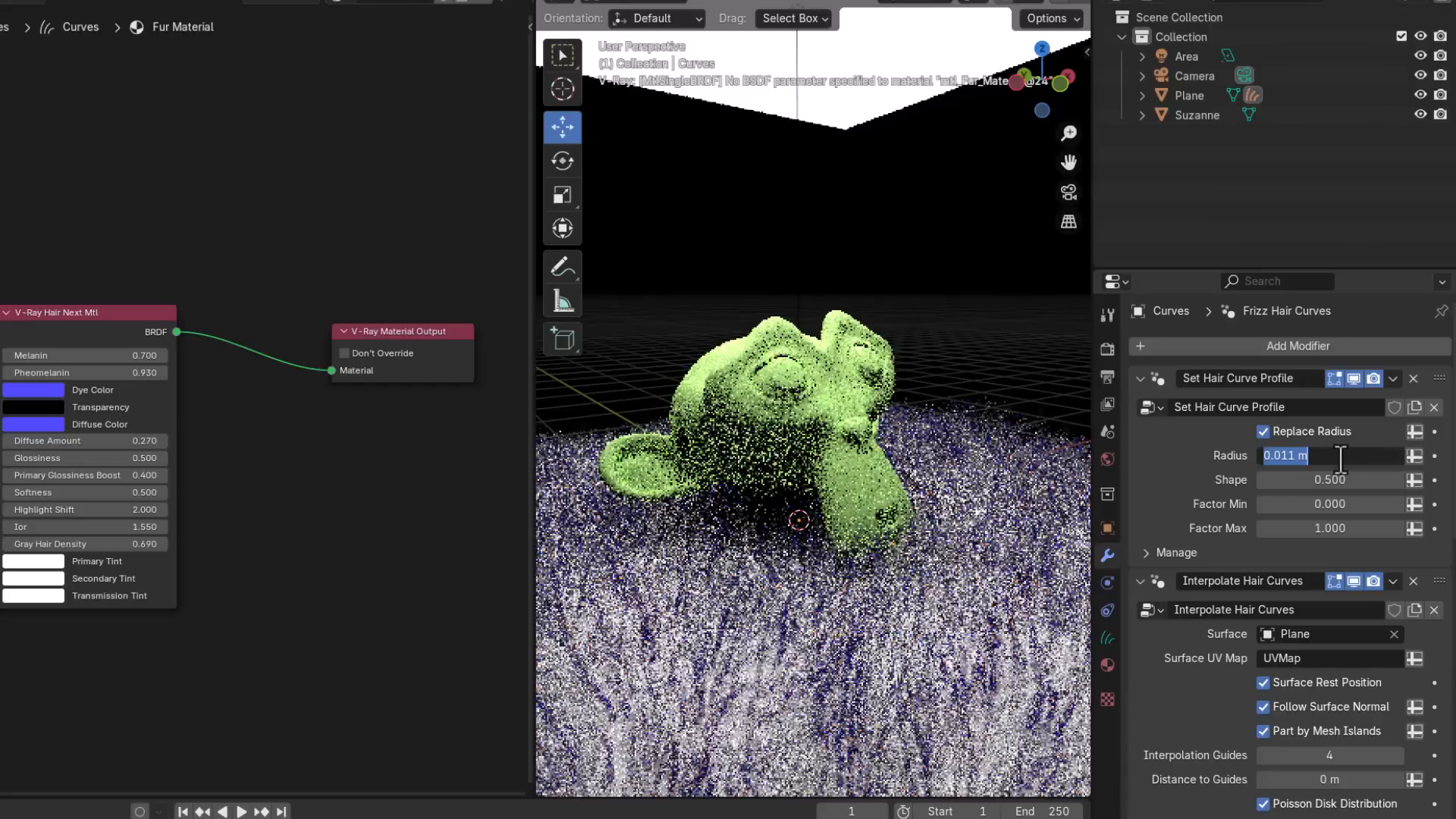
type("0.003")
key("Return")
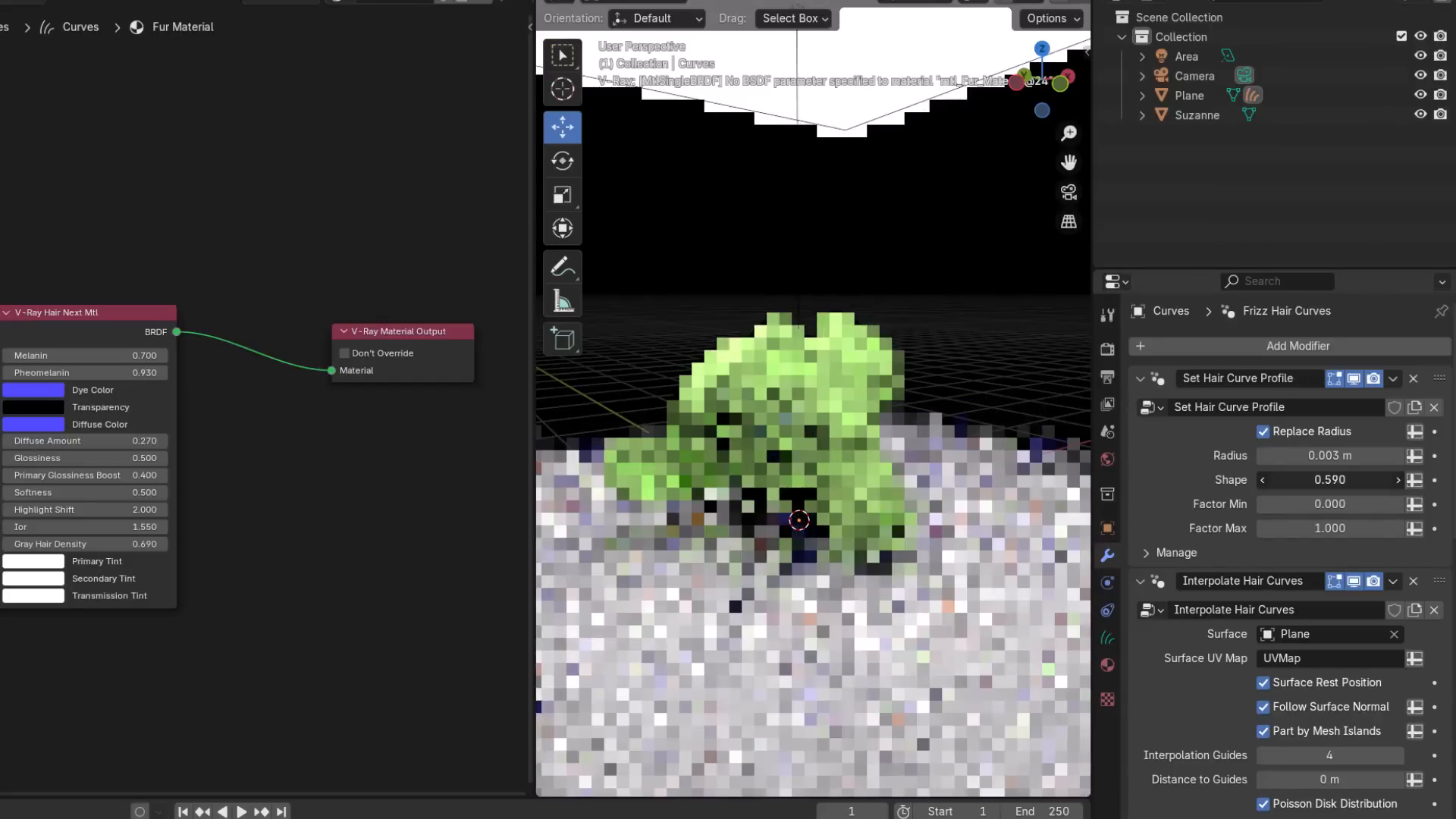
Set the Scale of the fur's Hair Curves Noise modifier to 1.670
scroll(1183, 635, "down", 10)
scroll(1181, 634, "down", 5)
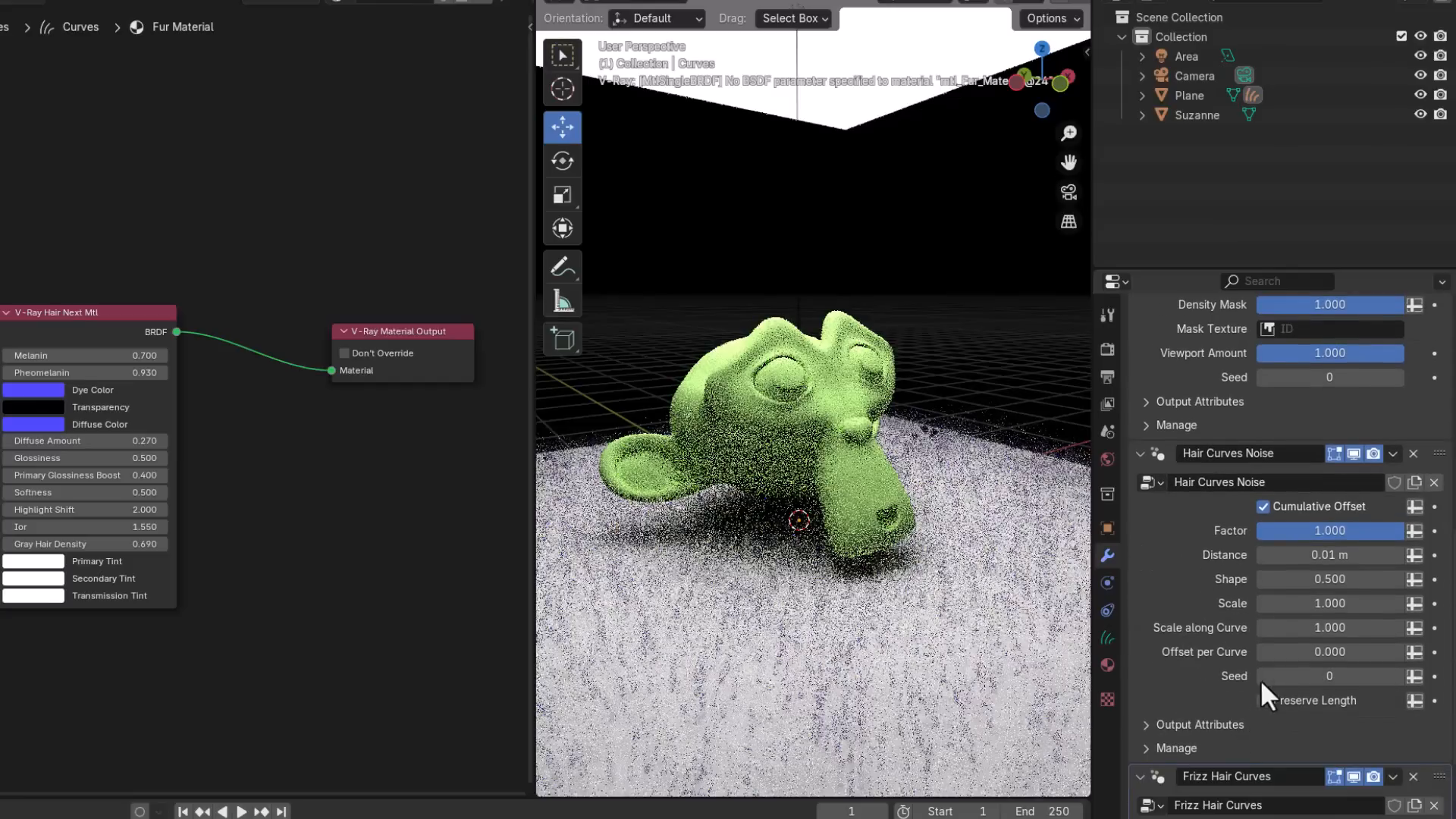
left_click_drag(1314, 604, 1365, 605)
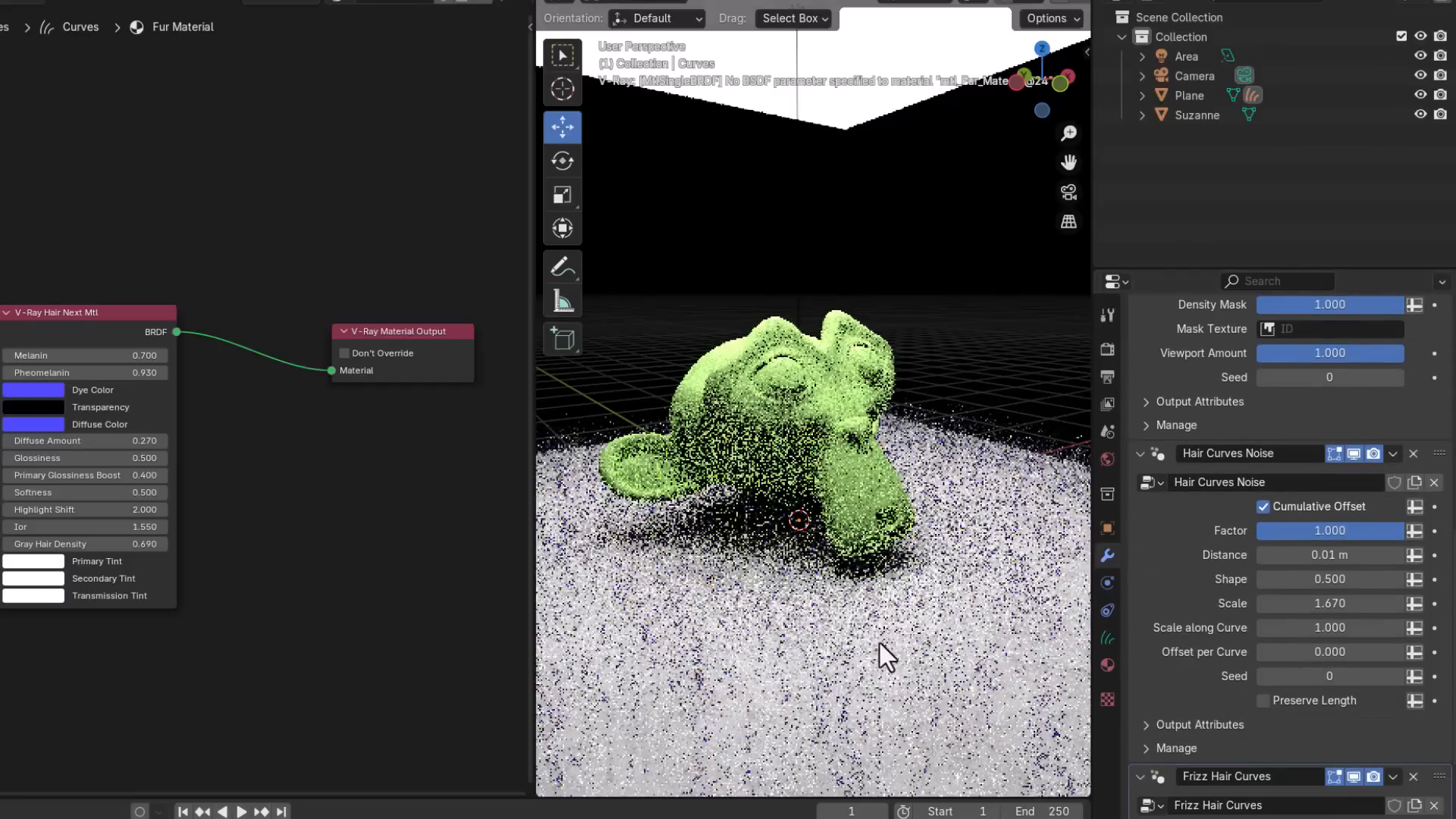
scroll(881, 645, "down", 2)
middle_click_drag(930, 653, 880, 644)
scroll(1193, 708, "down", 7)
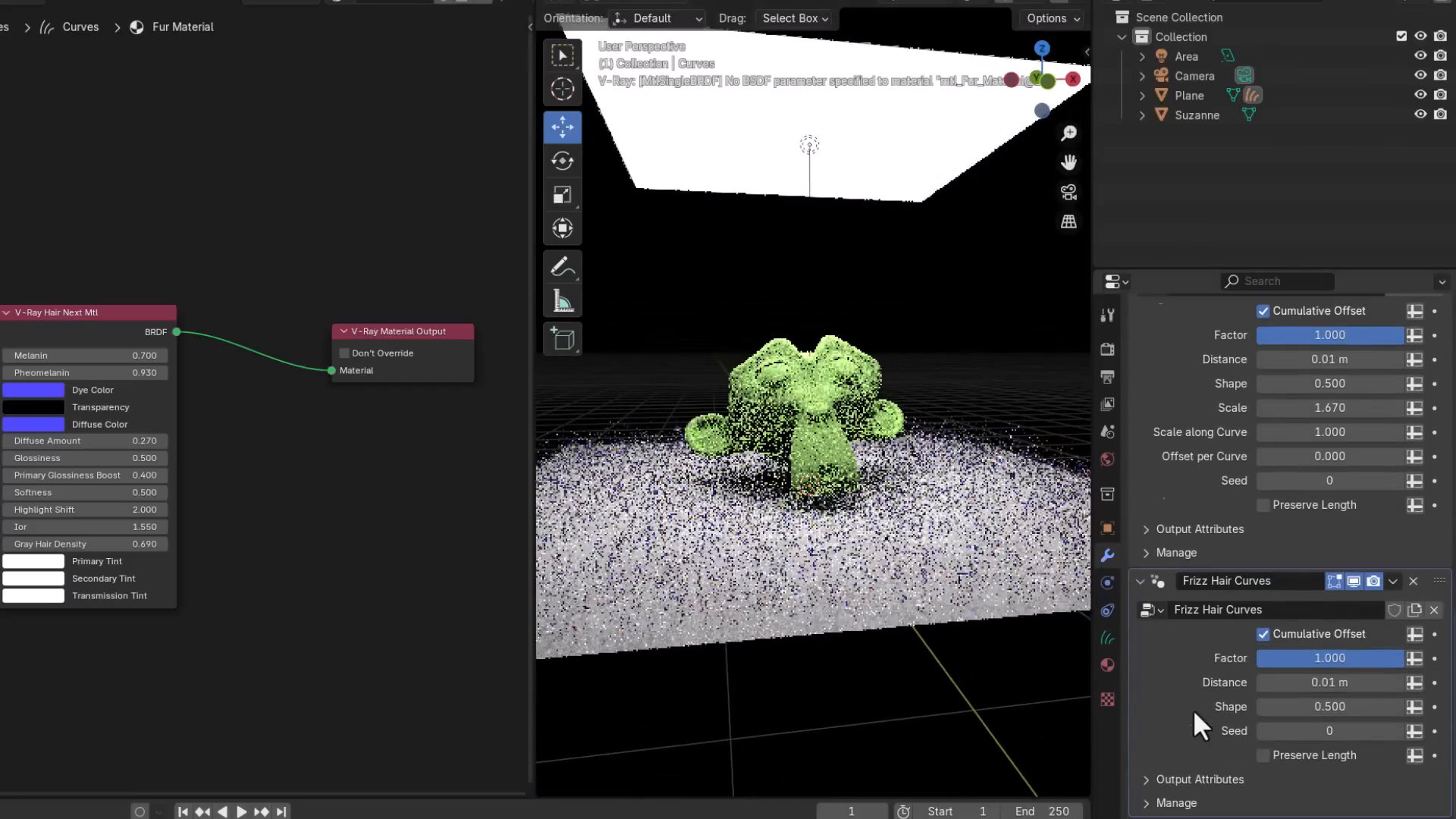
scroll(776, 566, "up", 5)
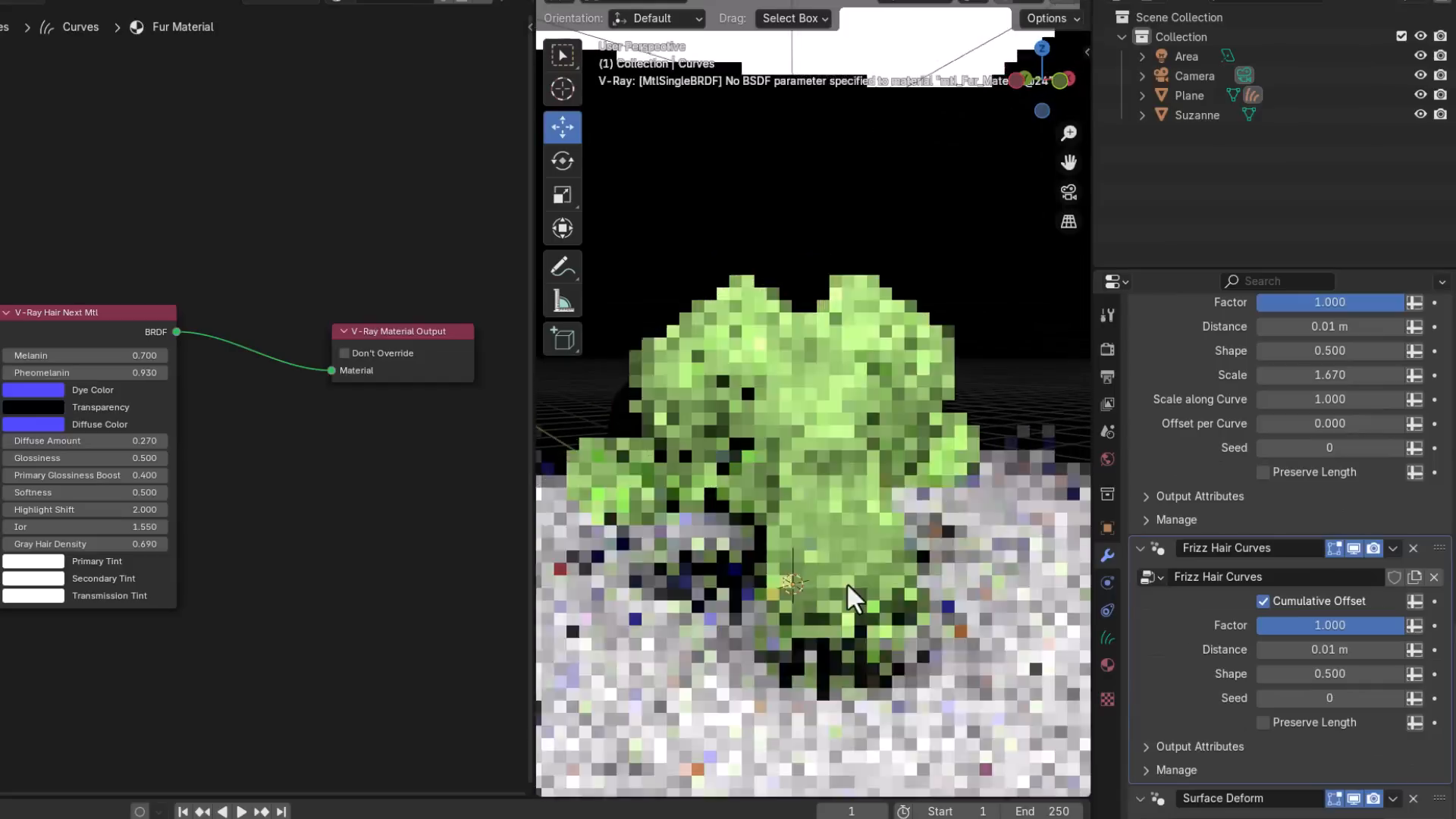
middle_click_drag(846, 582, 893, 543)
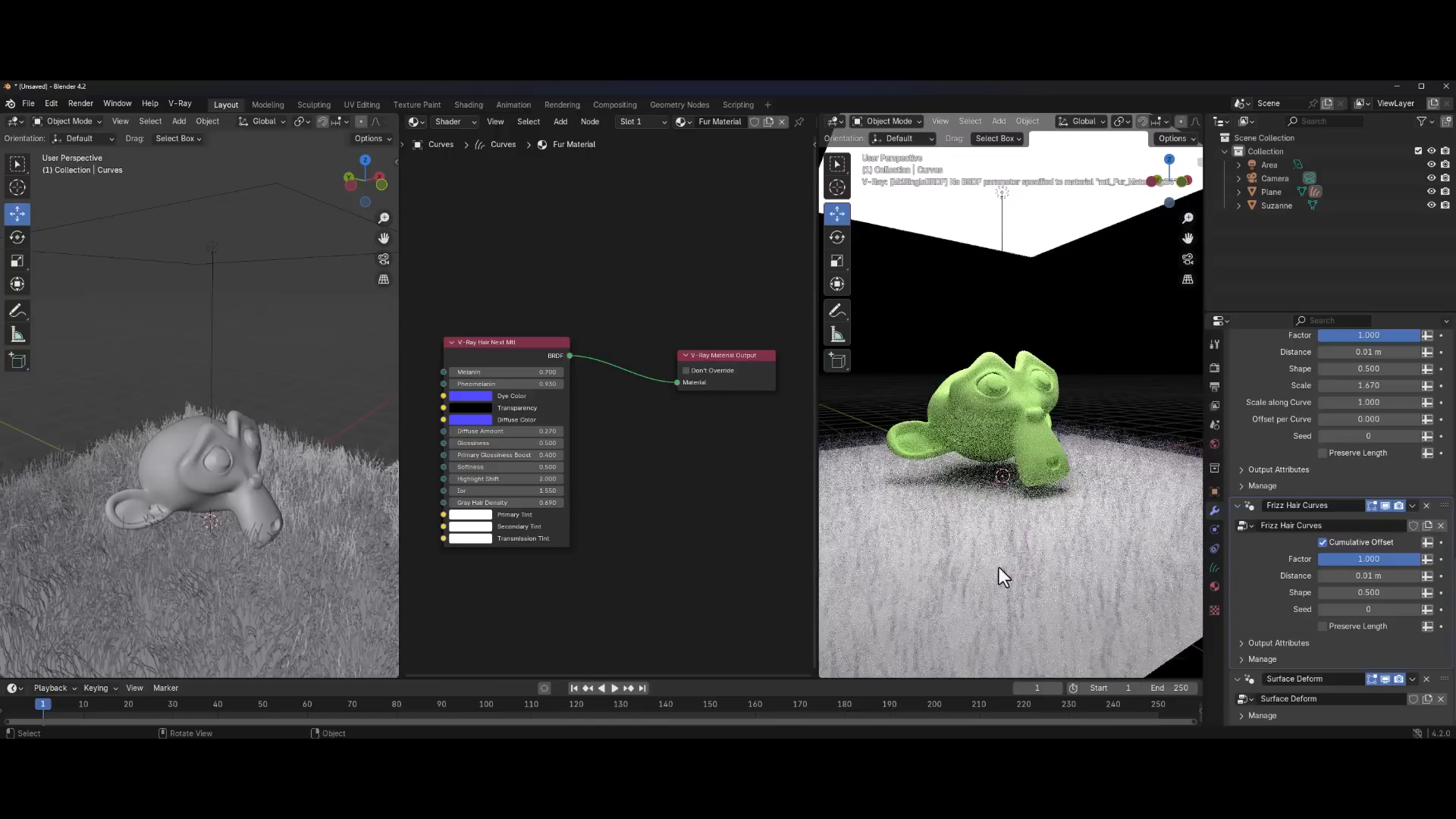
Select the plane and add a V-Ray Wood texture node to its material
left_click(730, 121)
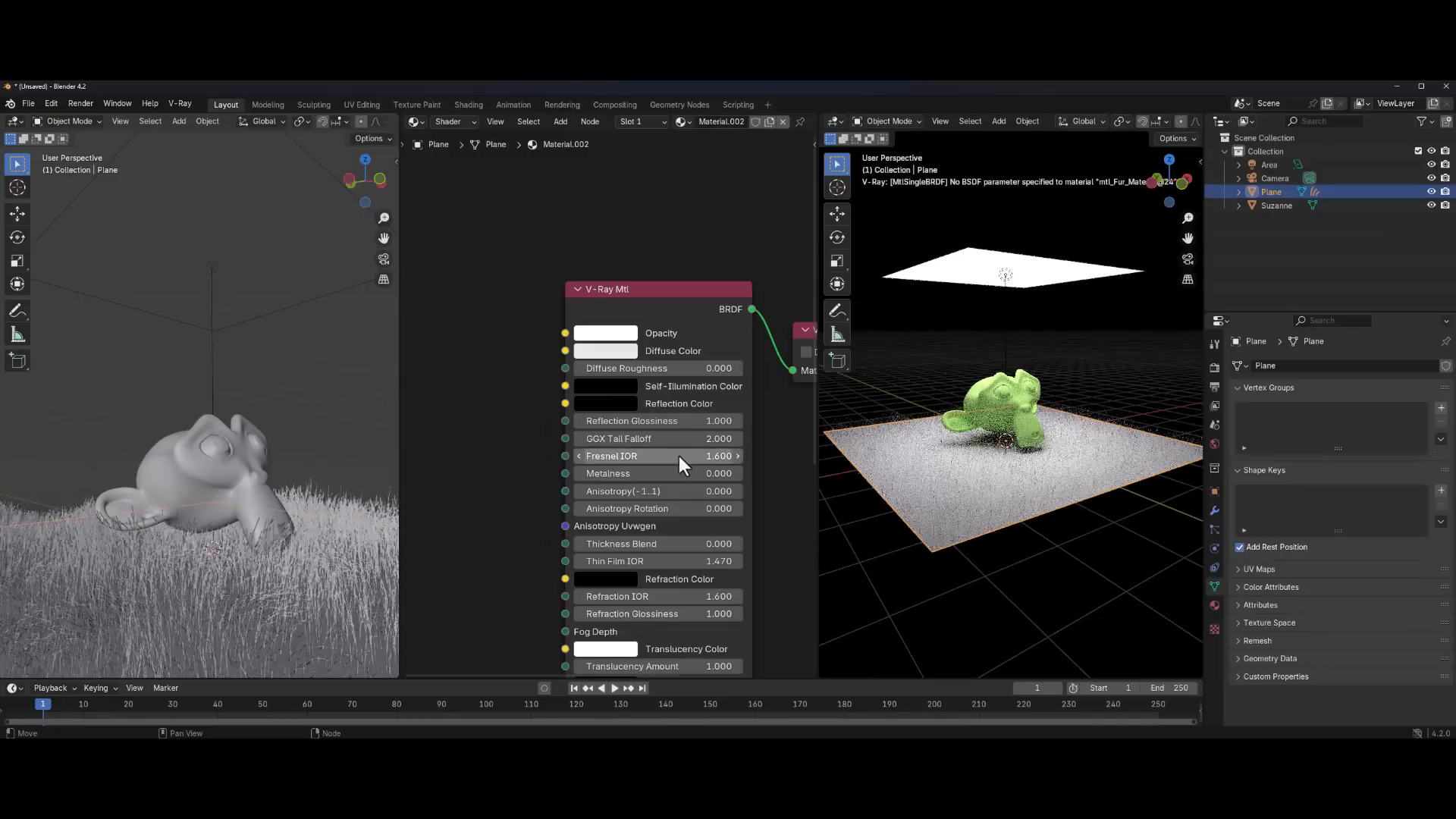
middle_click_drag(481, 465, 347, 467)
key("shift+a")
mouse_move(663, 466)
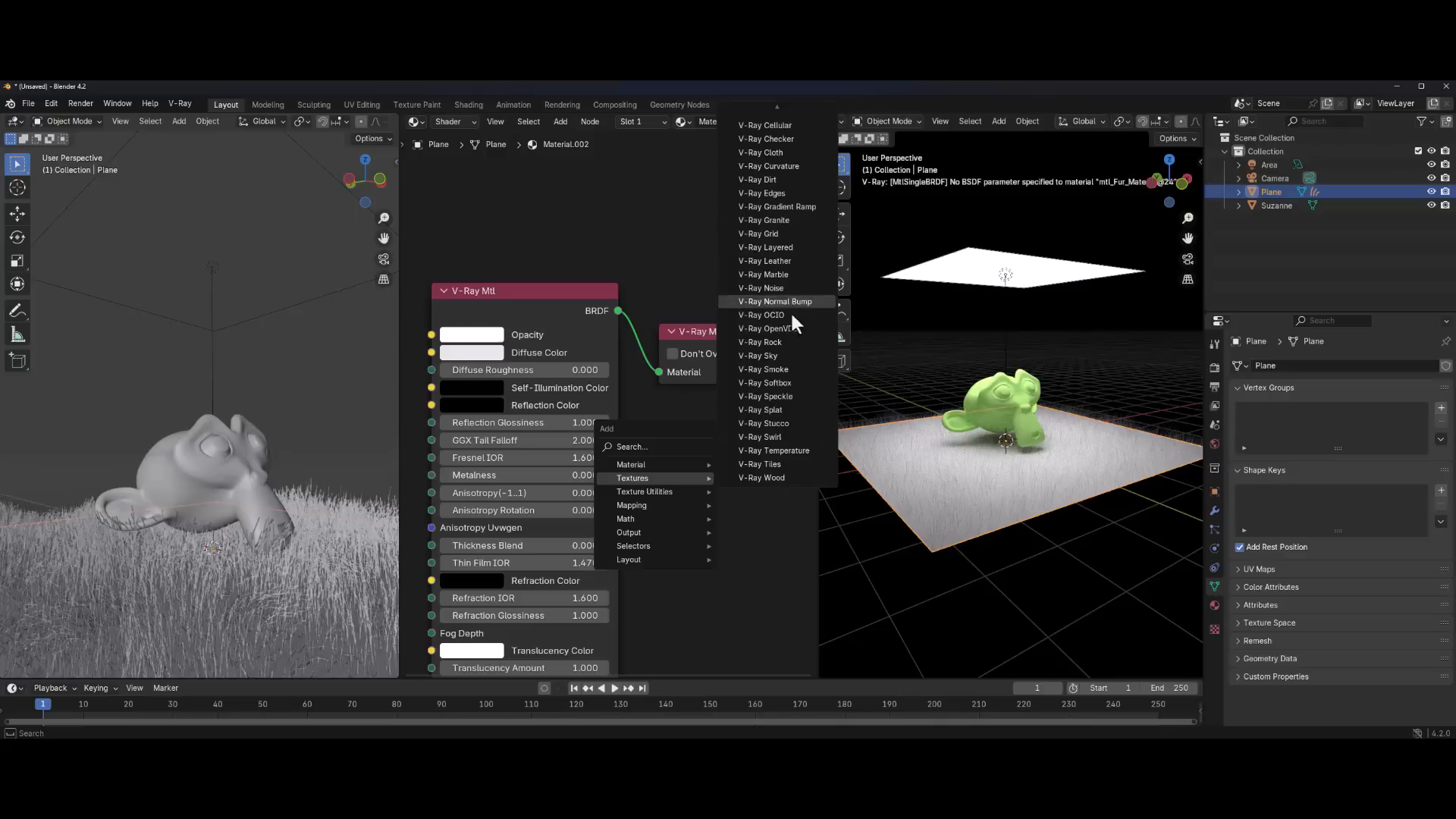
left_click(771, 476)
left_click(723, 447)
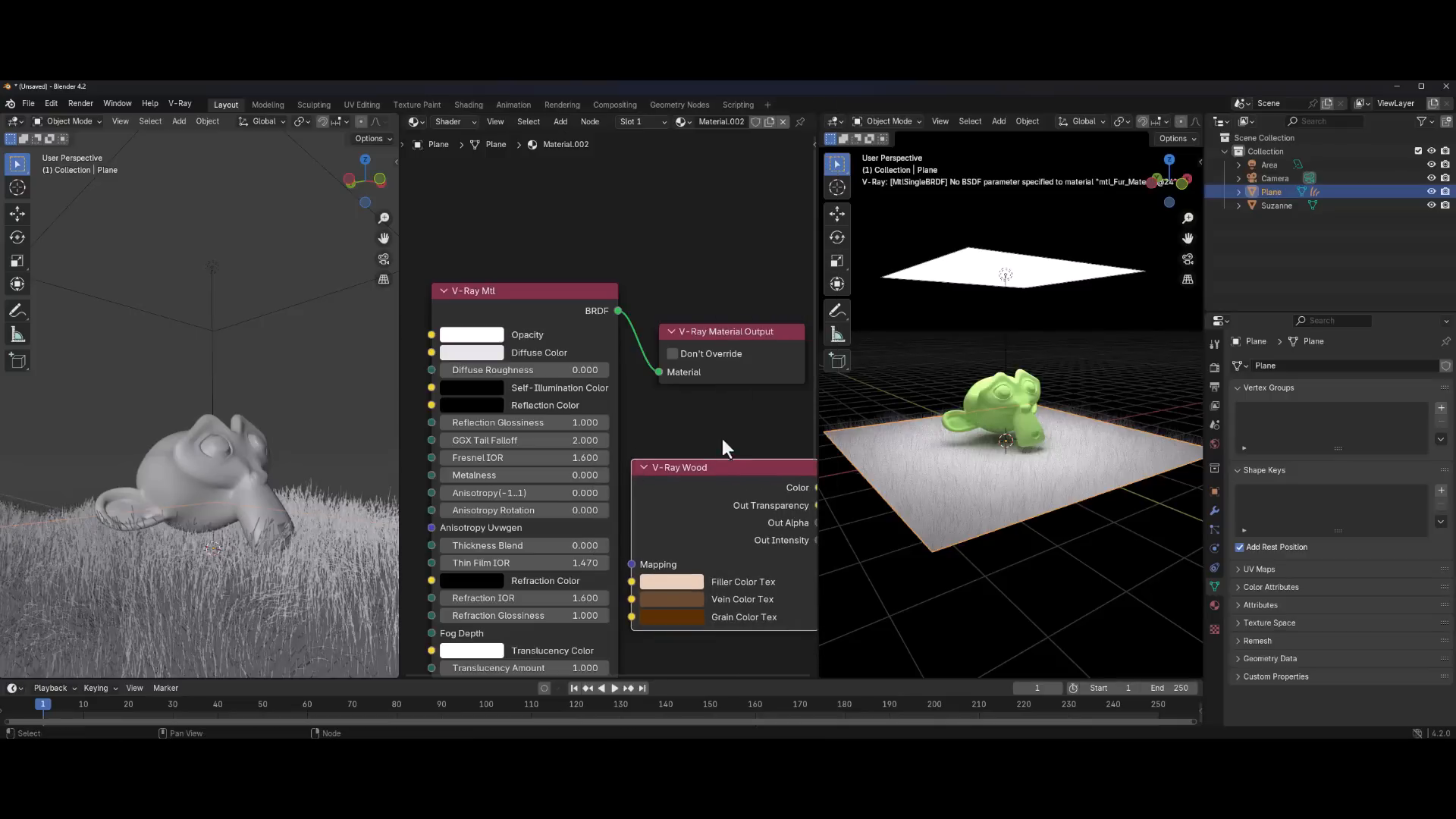
Rearrange the nodes so V-Ray Wood sits before the V-Ray Mtl, and connect its Color output to Diffuse Color
middle_click_drag(722, 438, 585, 418)
left_click_drag(649, 312, 759, 313)
scroll(599, 373, "down", 6)
middle_click_drag(592, 373, 668, 367)
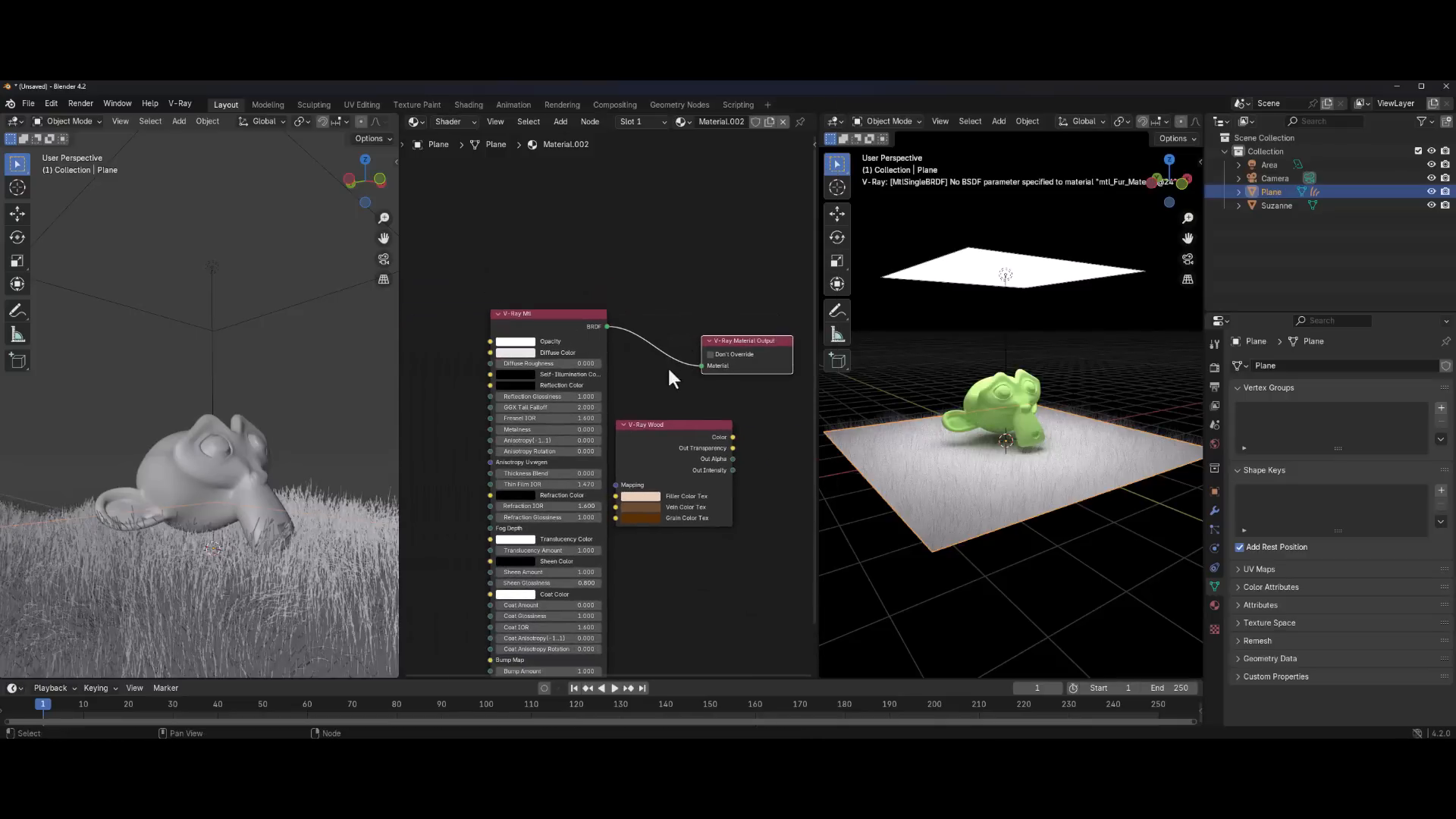
left_click_drag(681, 438, 420, 422)
scroll(491, 531, "up", 4)
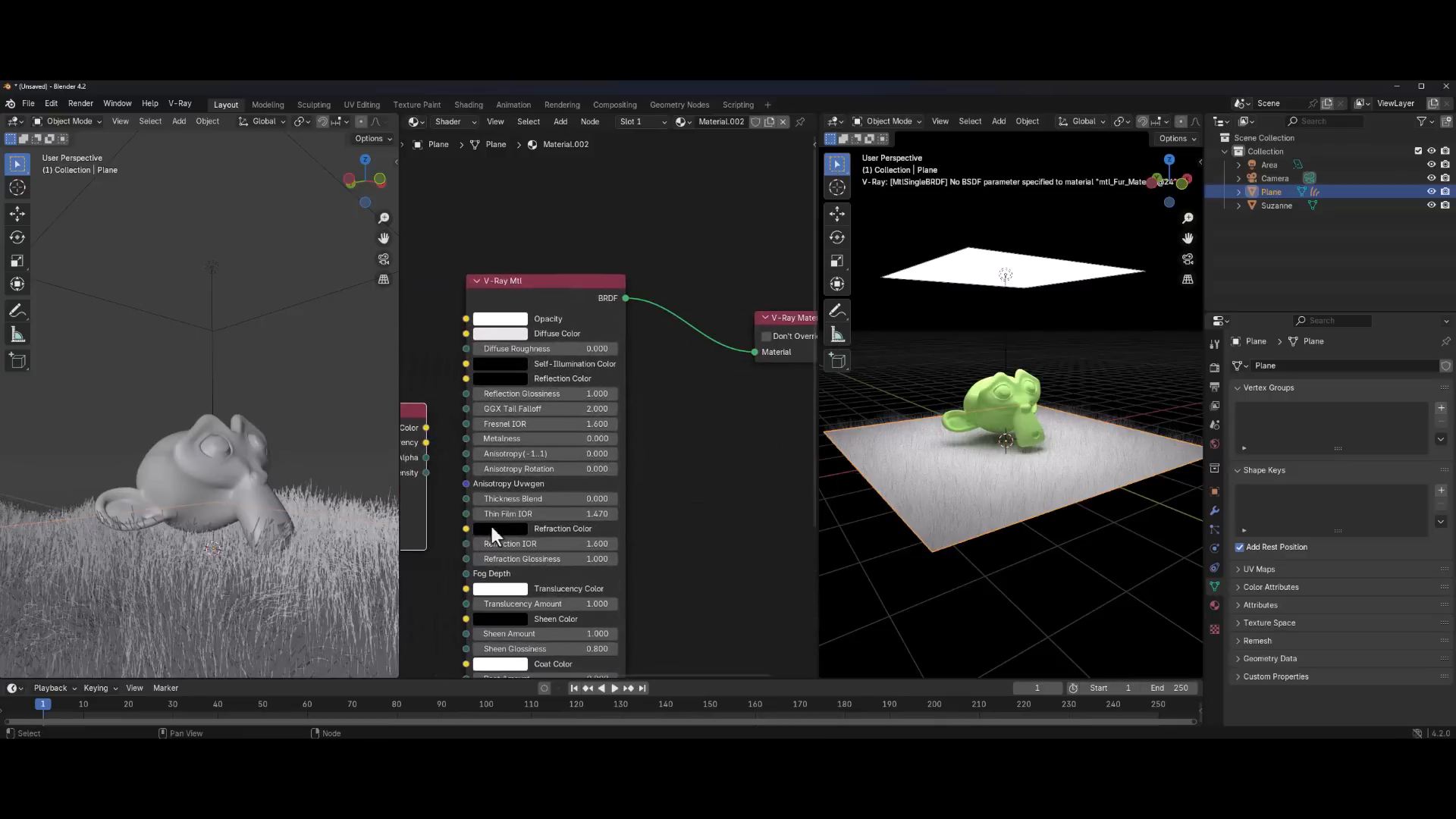
middle_click_drag(518, 571, 728, 630)
left_click_drag(636, 491, 680, 393)
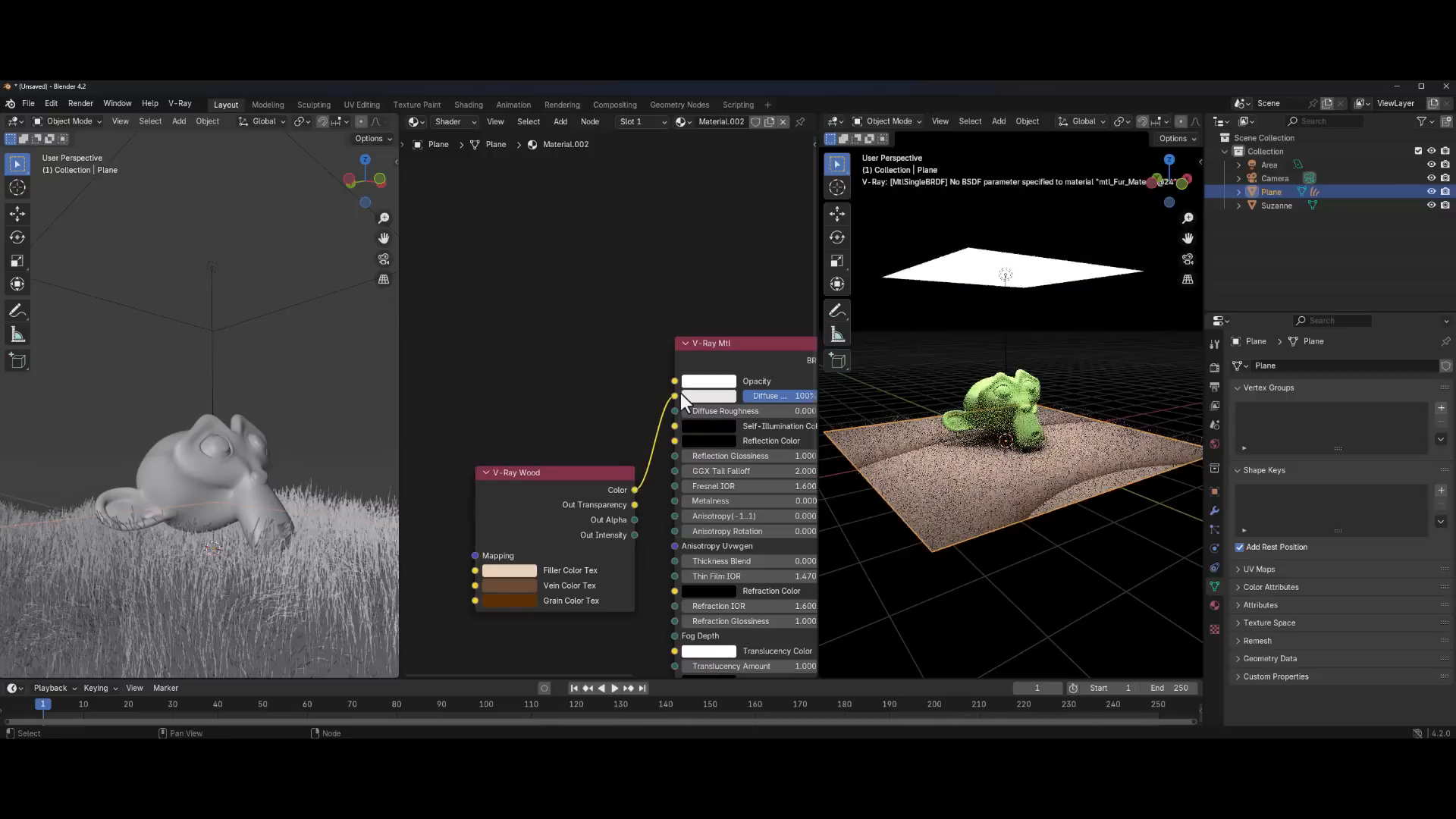
Add a V-Ray UVW Mapping node and connect it to the Mapping input of the V-Ray Wood node
middle_click_drag(551, 507, 668, 438)
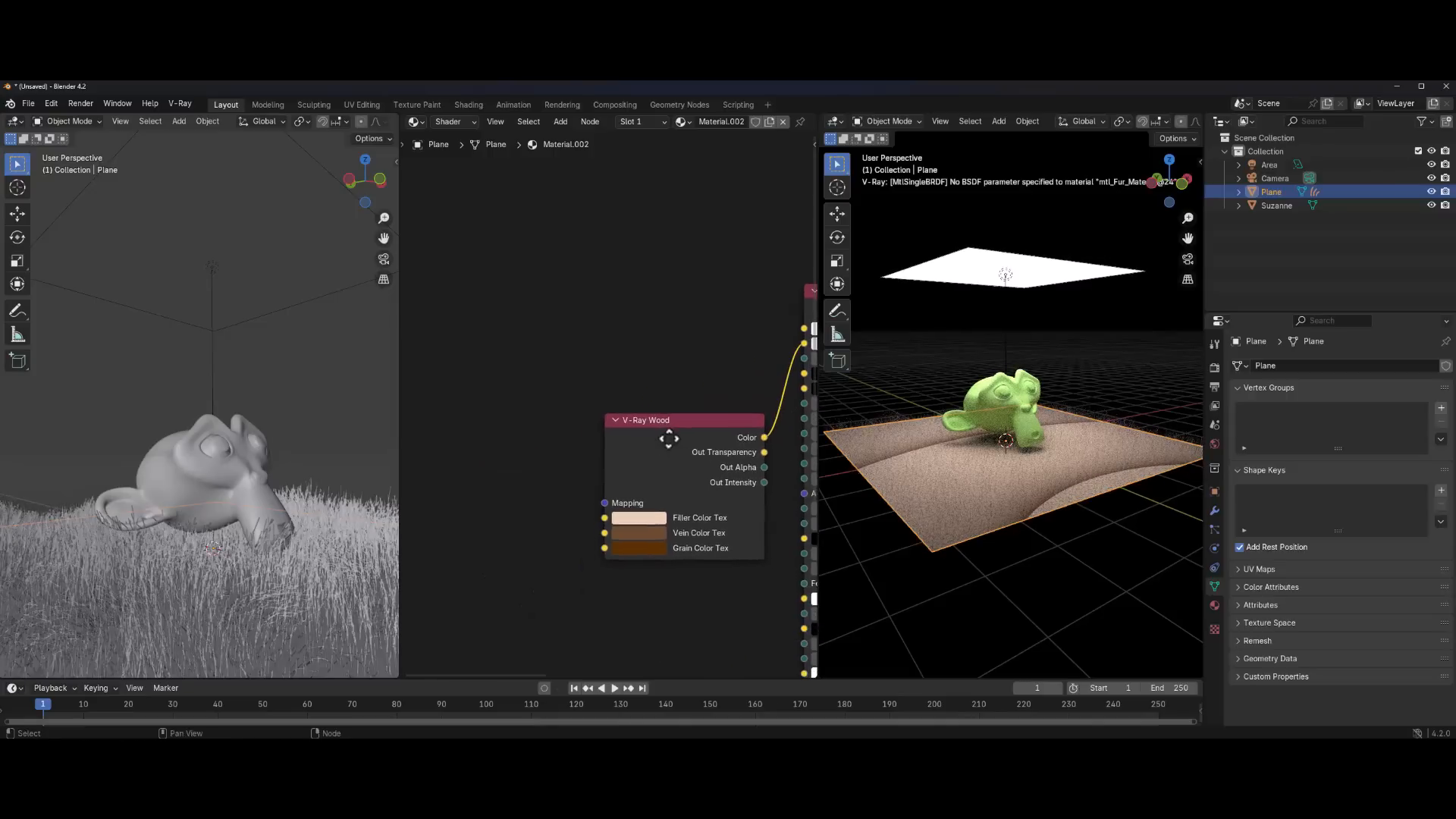
left_click_drag(604, 503, 531, 493)
left_click(607, 502)
left_click_drag(621, 504, 483, 493)
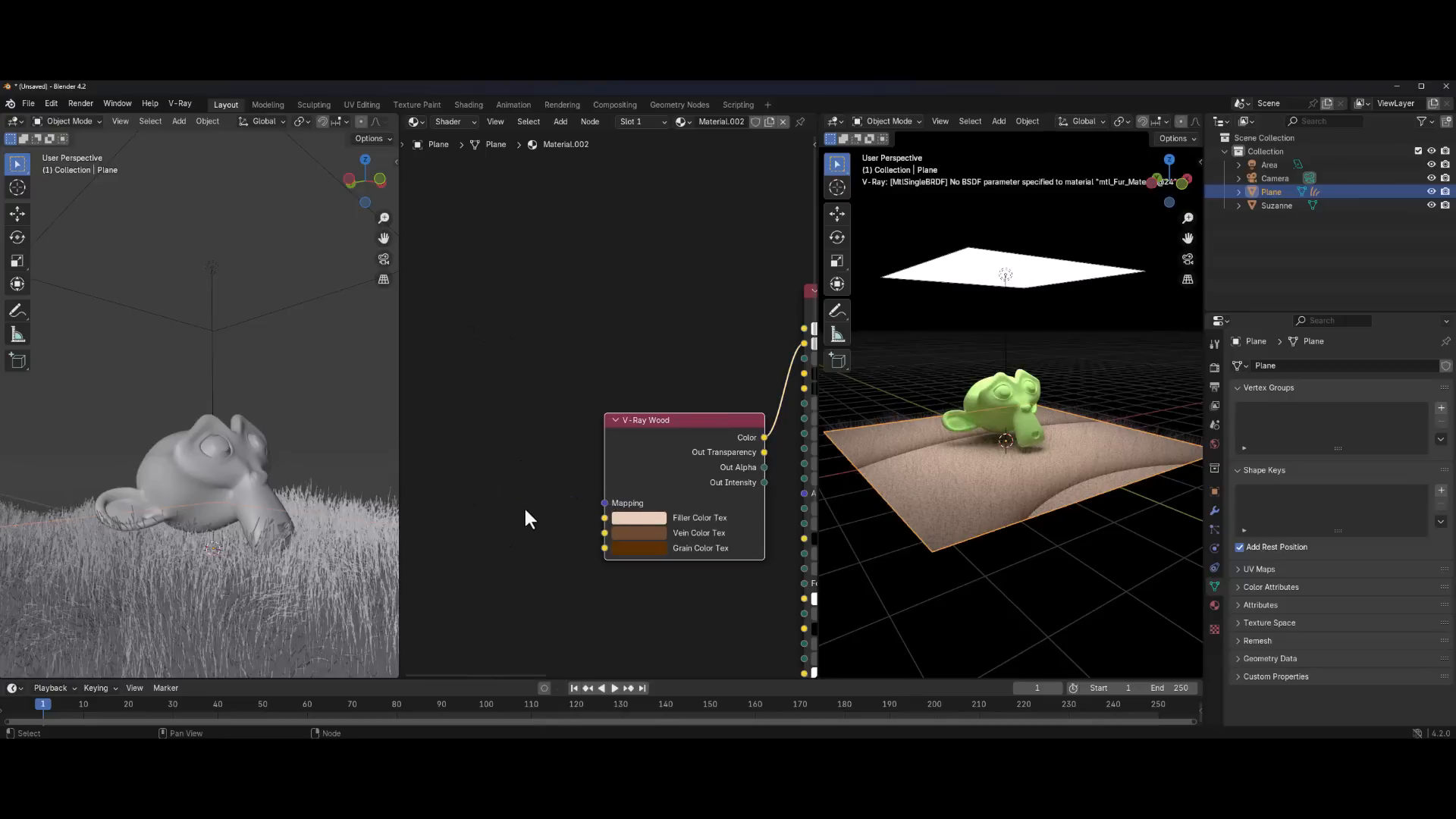
key("shift+a")
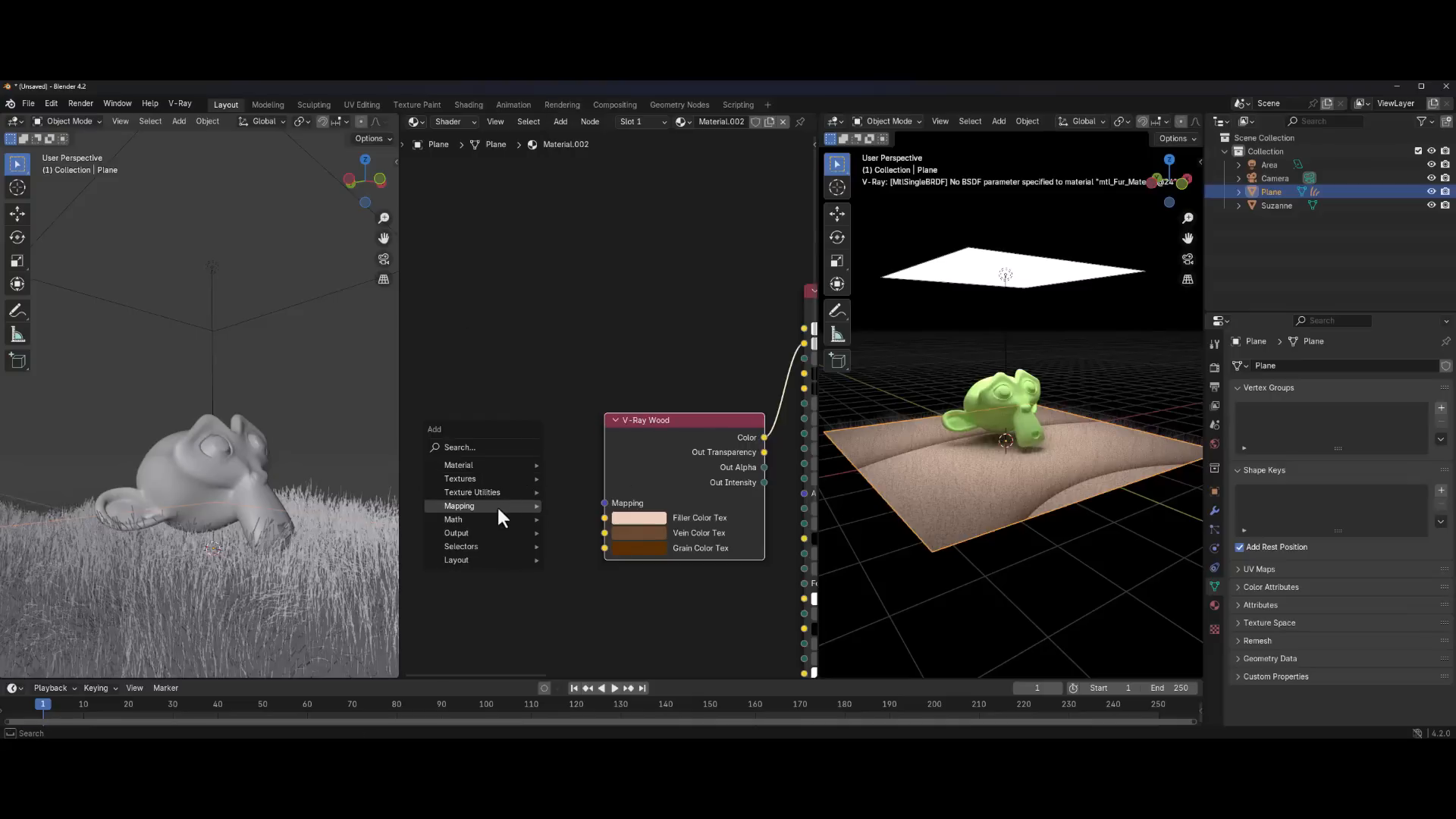
mouse_move(497, 506)
left_click(635, 506)
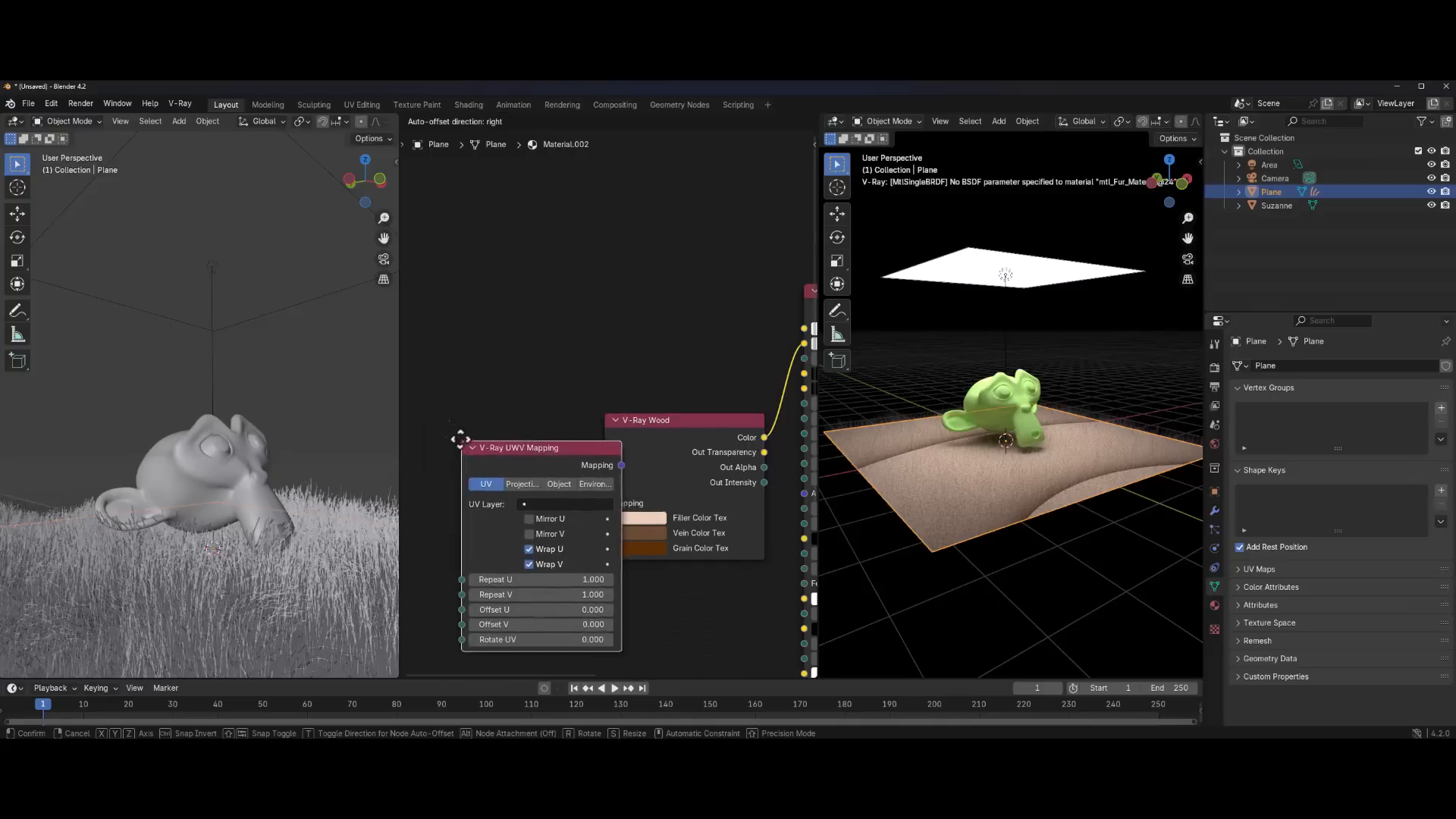
left_click(516, 435)
left_click_drag(568, 429, 617, 503)
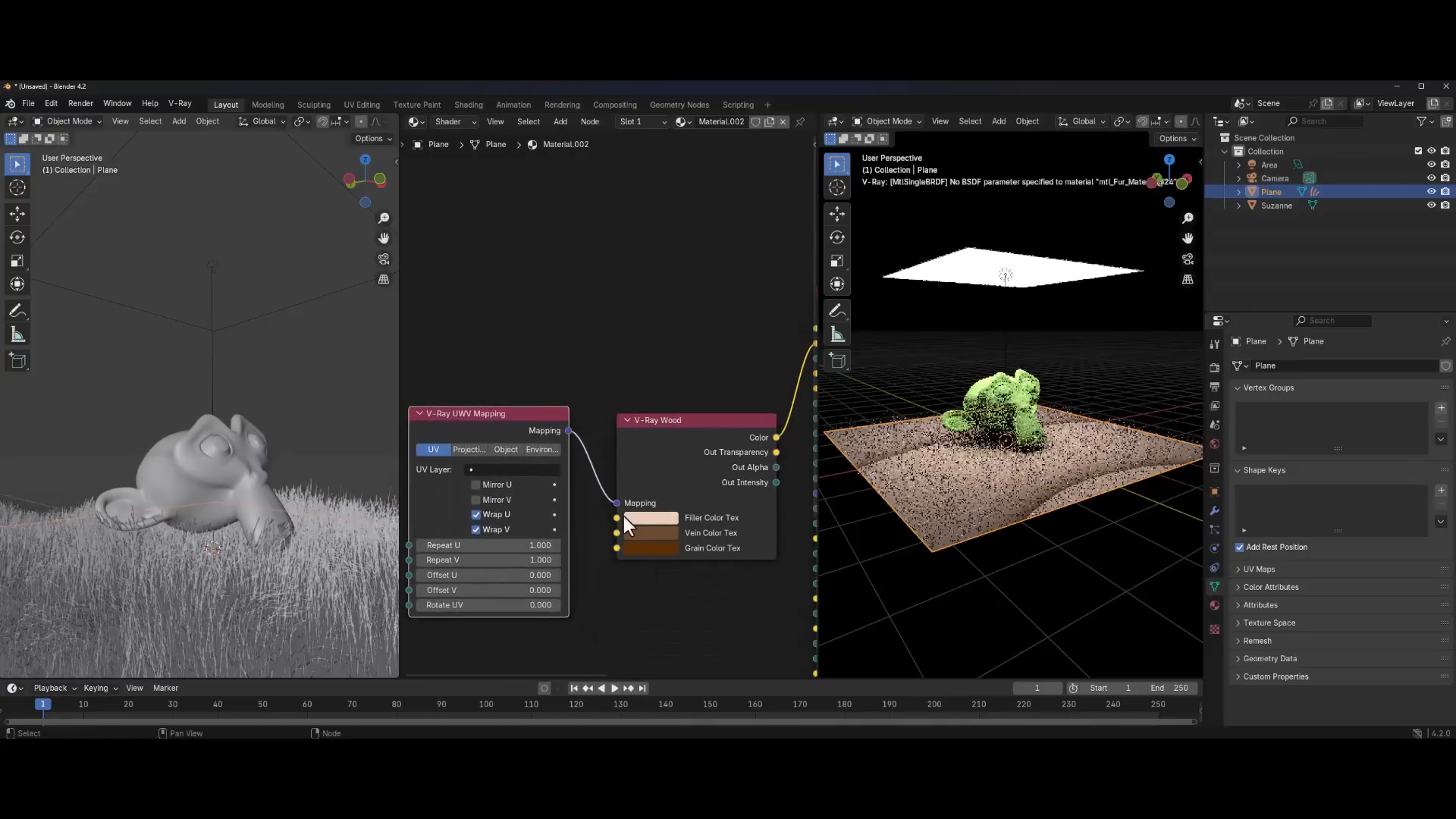
Switch the V-Ray UVW Mapping node's mapping type to Object
scroll(622, 520, "down", 1)
middle_click_drag(591, 546, 700, 561)
left_click(632, 457)
Feed the mapping node's UVW Transform input from a new V-Ray Transform node with its first offset value at 0.89
key("shift+a")
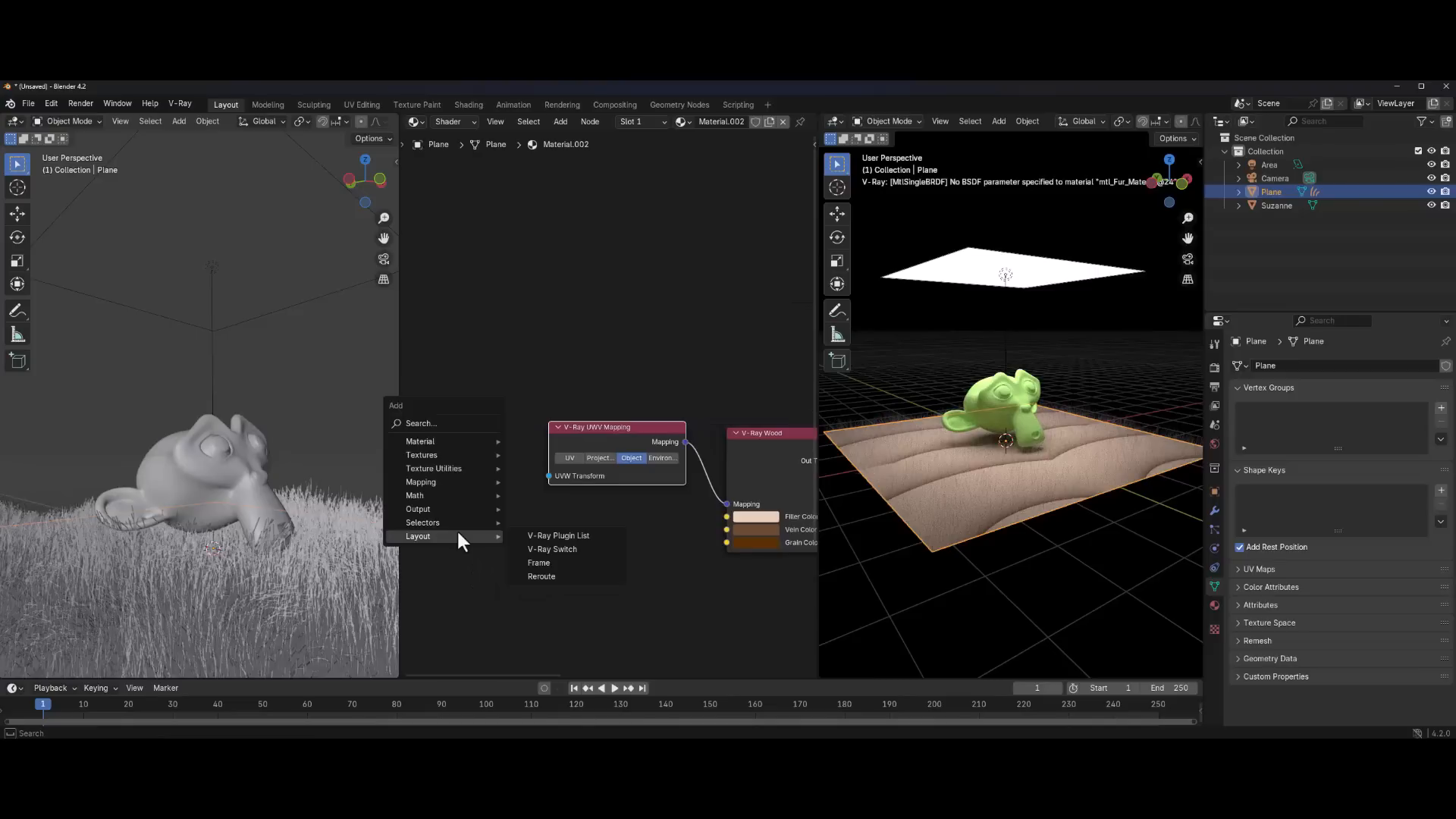
type("trans")
key("Return")
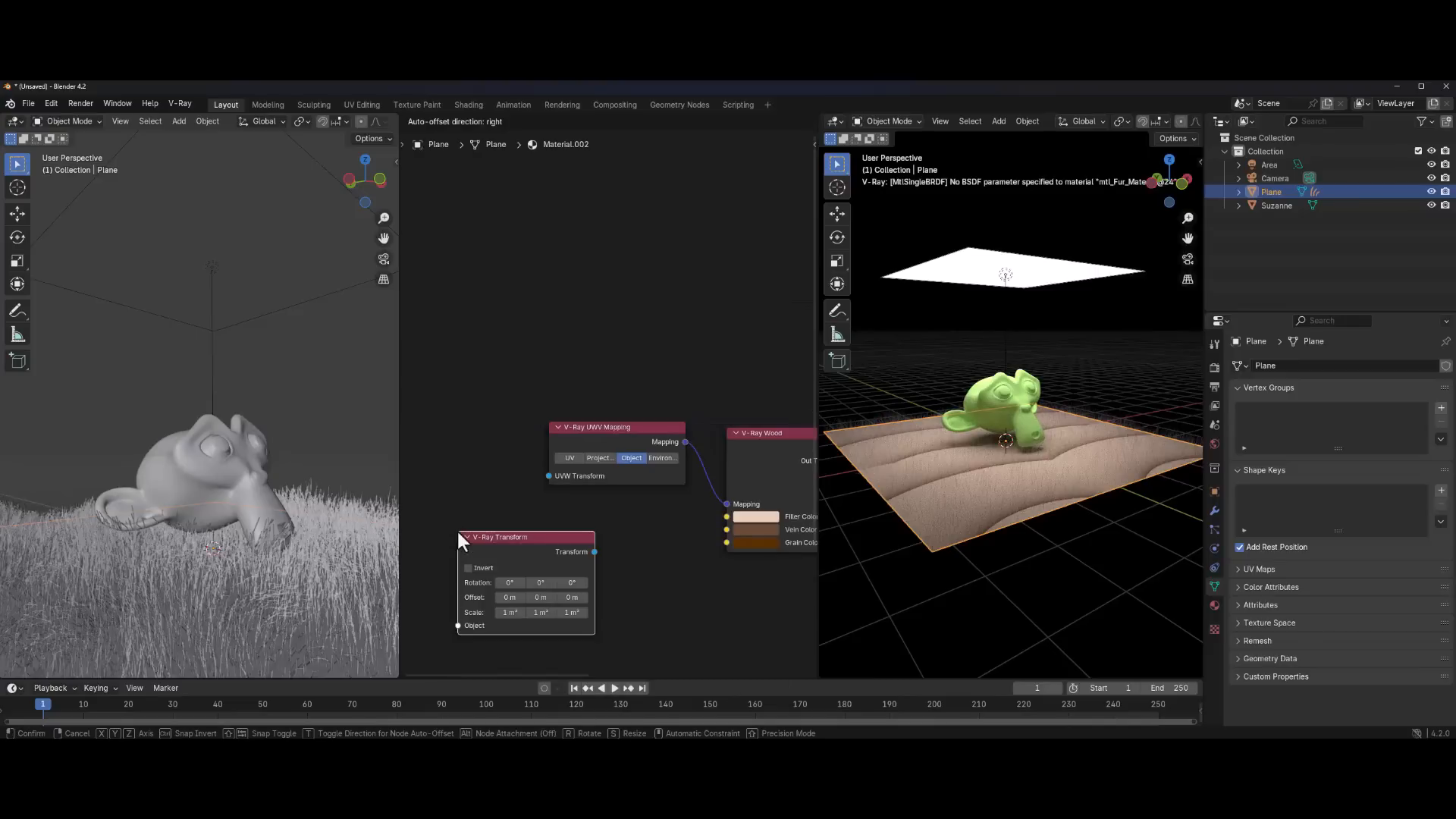
left_click_drag(557, 519, 564, 476)
mouse_move(511, 501)
left_mouse_down()
mouse_move(507, 440)
mouse_move(455, 507)
mouse_move(500, 519)
left_mouse_up()
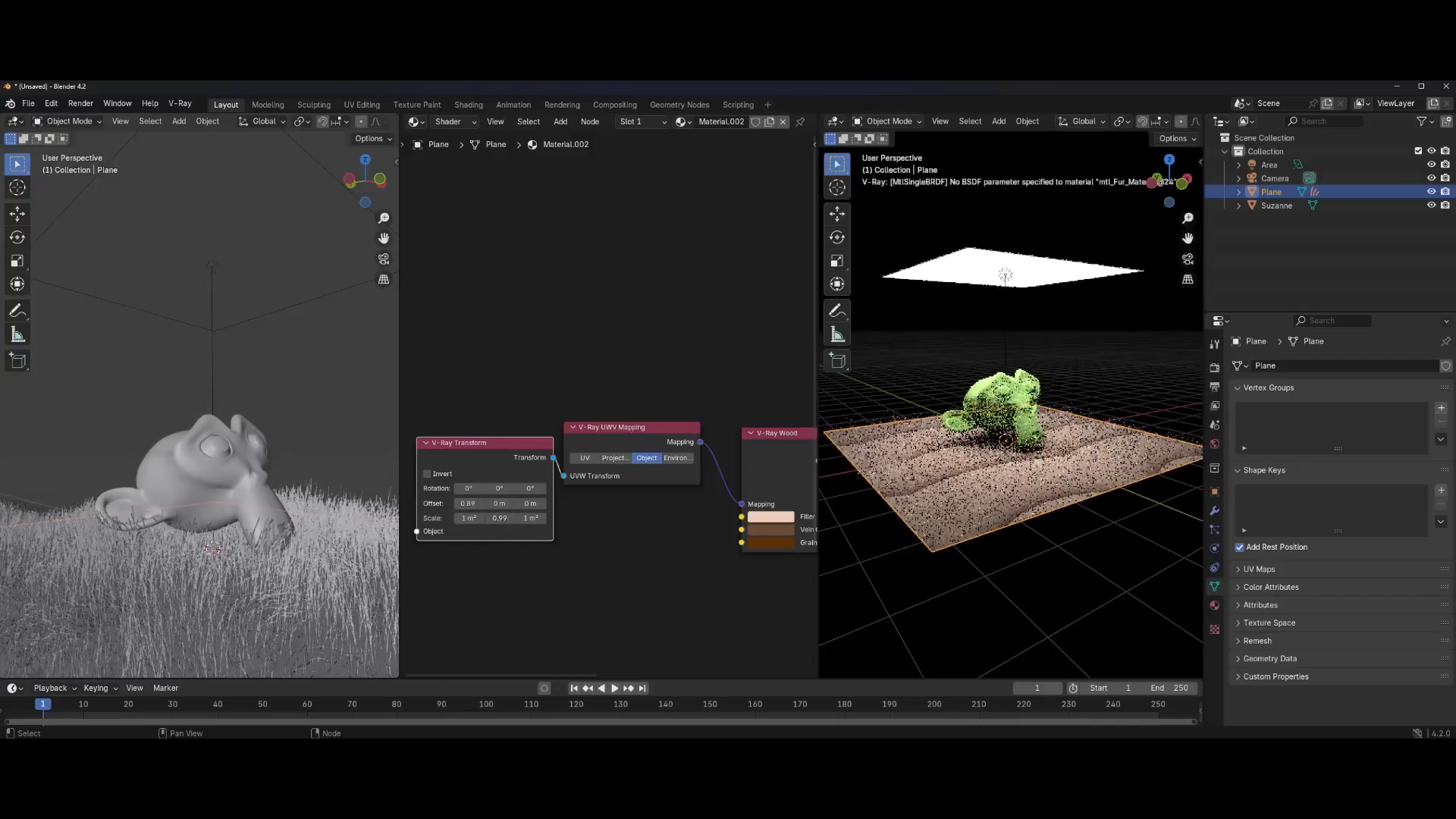
Add a V-Ray Object Select node and connect its output to the Object input of the V-Ray Transform node
scroll(552, 543, "down", 1)
key("shift+a")
mouse_move(547, 566)
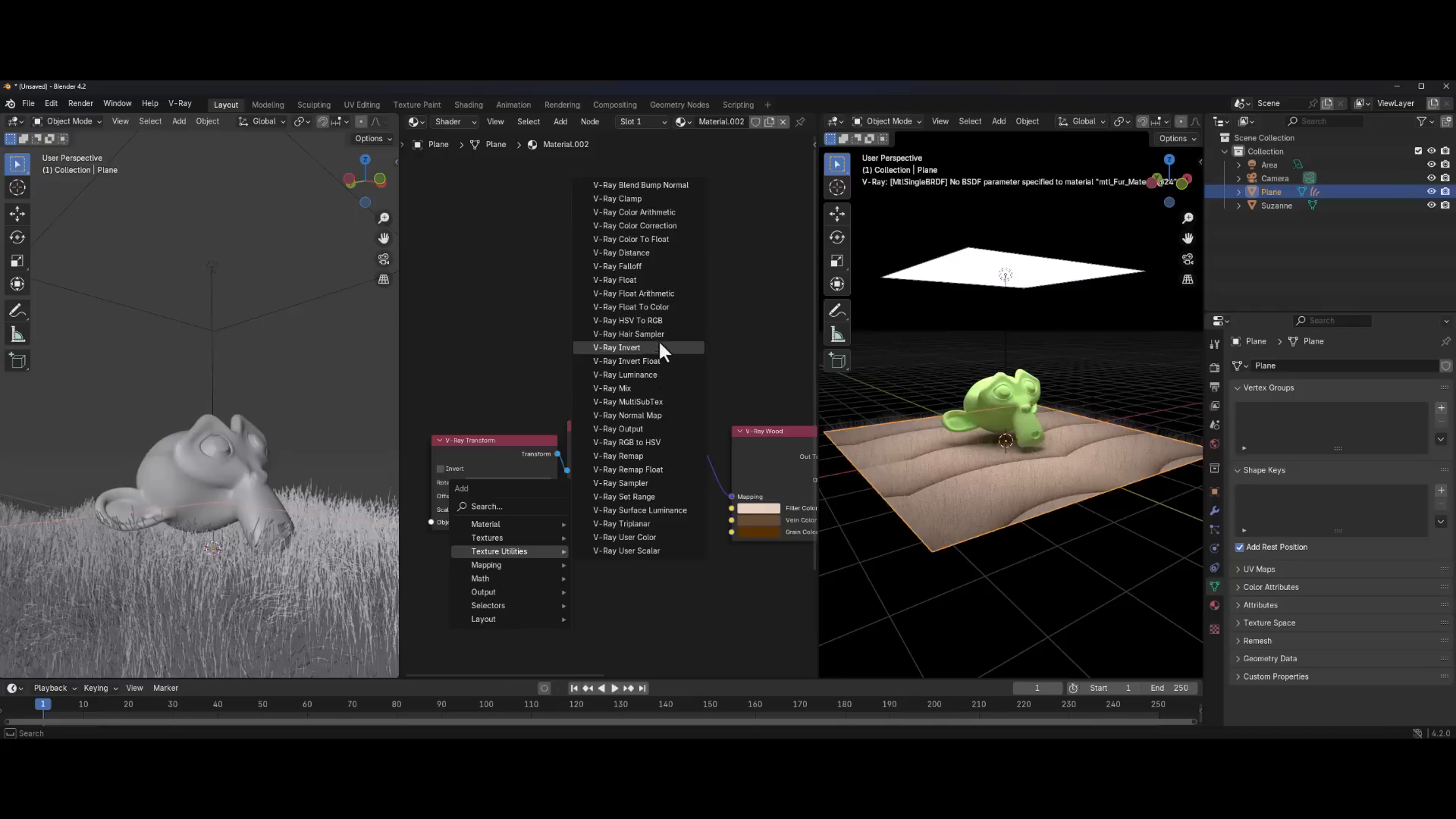
mouse_move(501, 580)
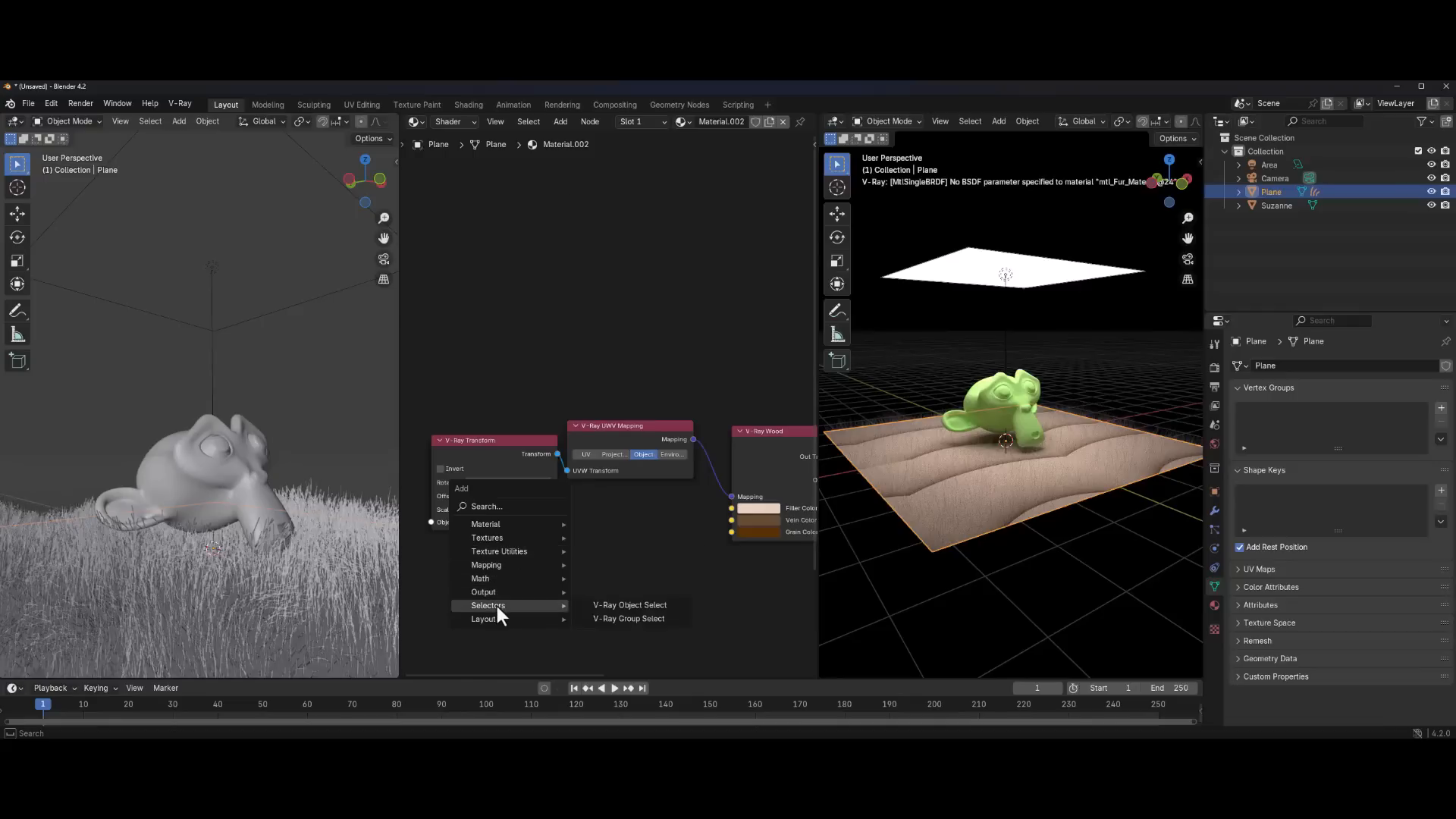
left_click(630, 605)
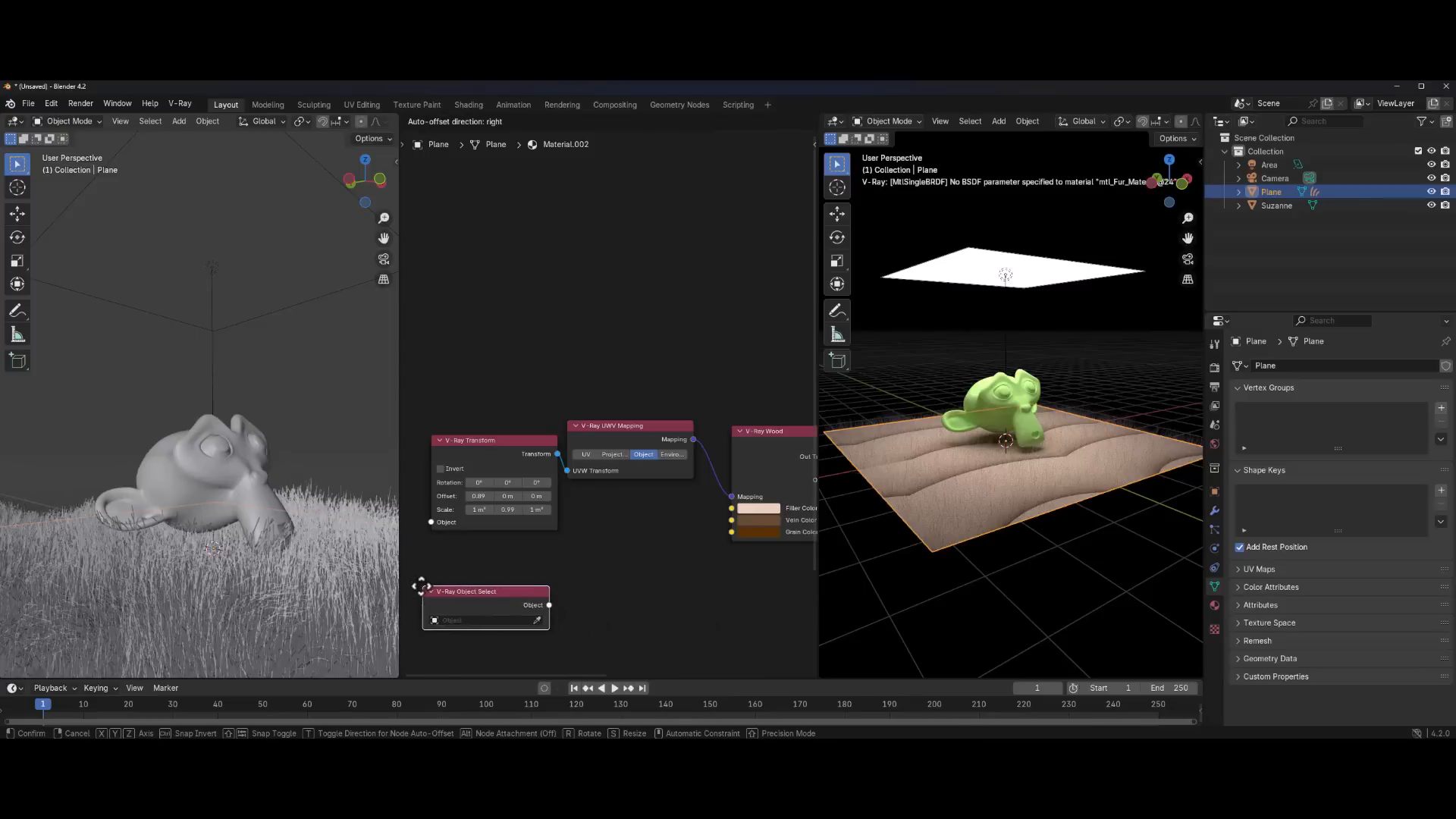
left_click(491, 581)
left_click_drag(533, 584, 528, 517)
Pick the Suzanne head as the object in the V-Ray Object Select node and shift the node slightly
left_click(521, 599)
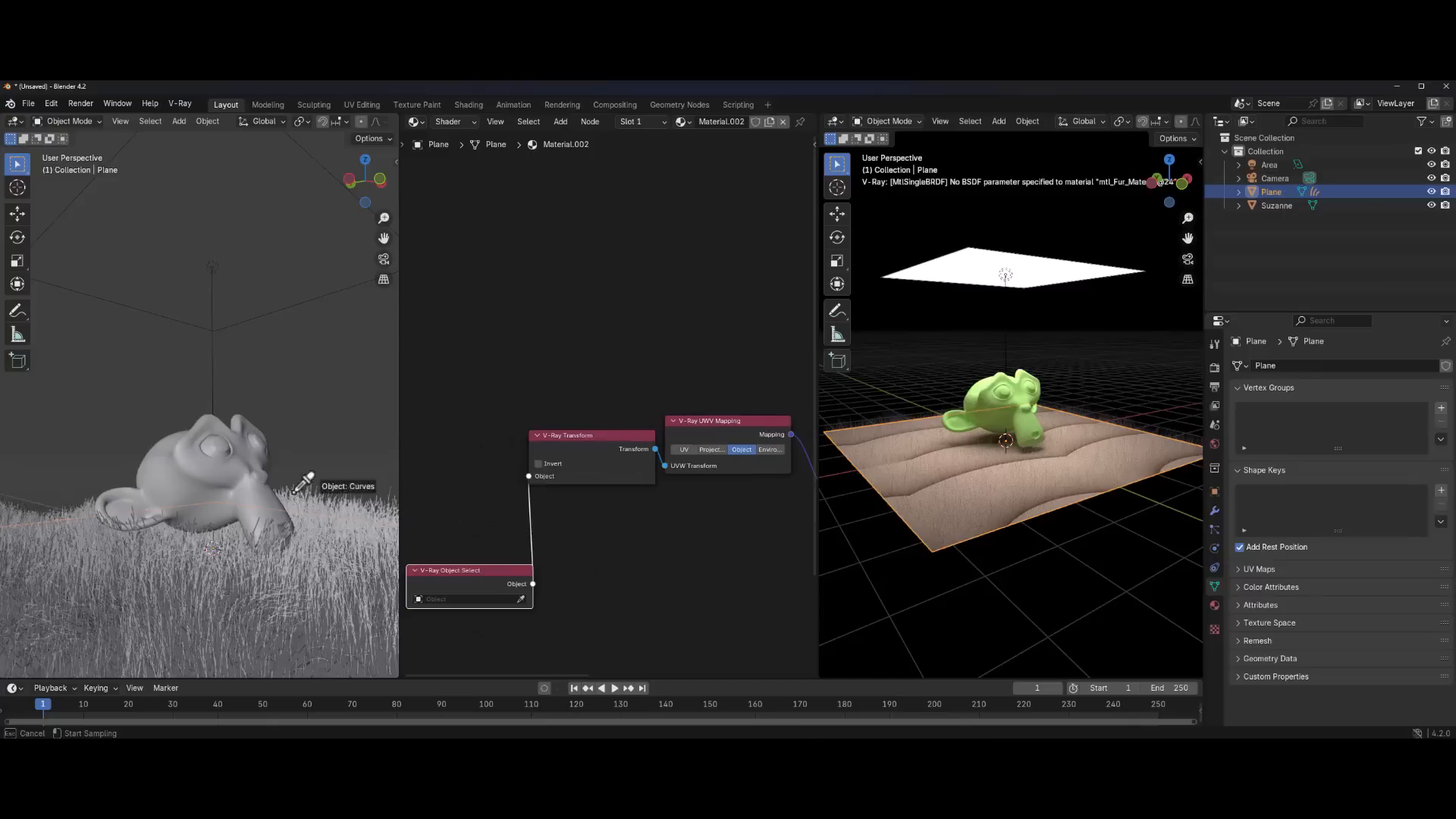
left_click(216, 458)
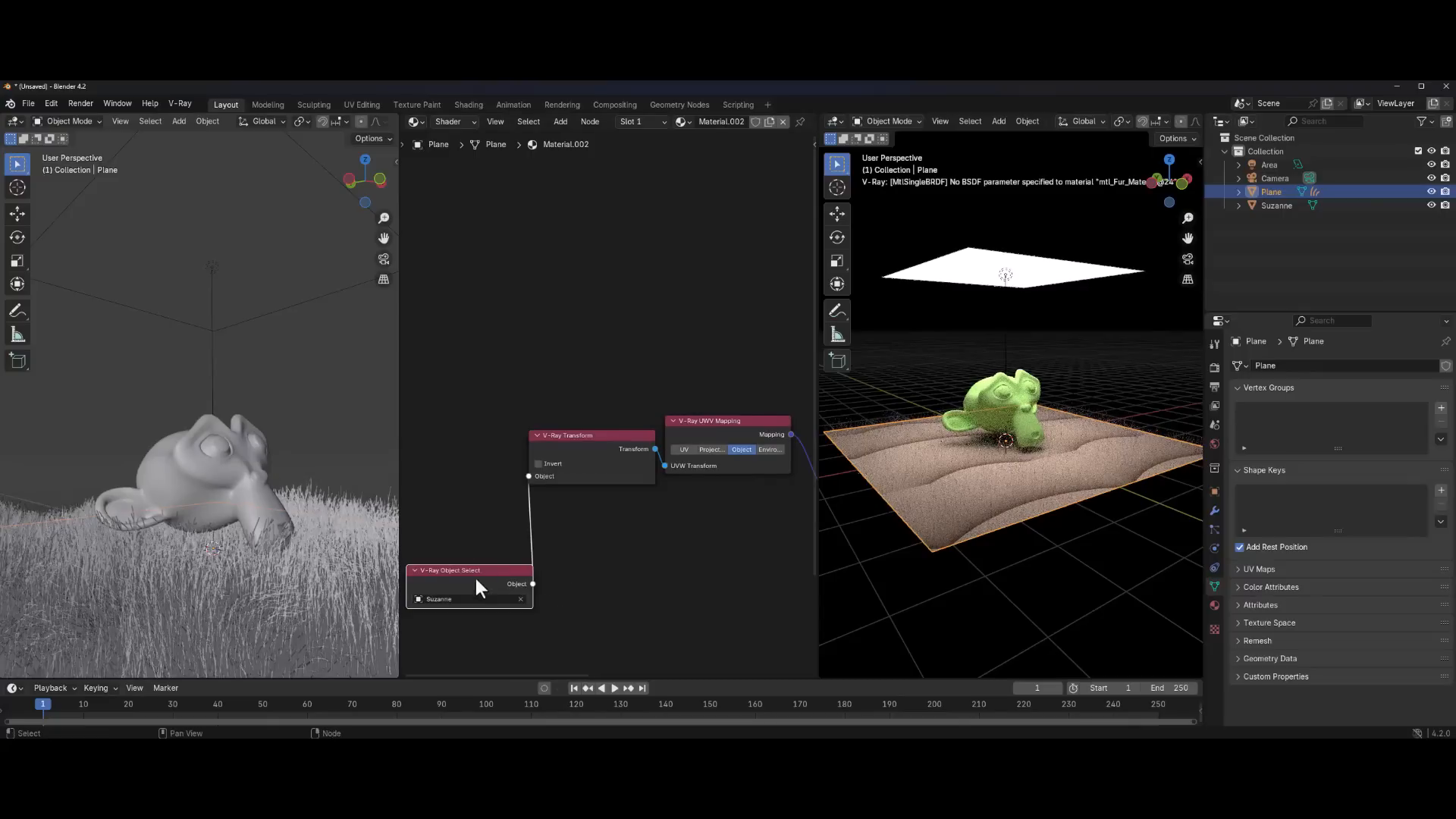
left_click_drag(461, 570, 470, 558)
Select Suzanne and shift it along the X axis with the Move tool
left_click(220, 460)
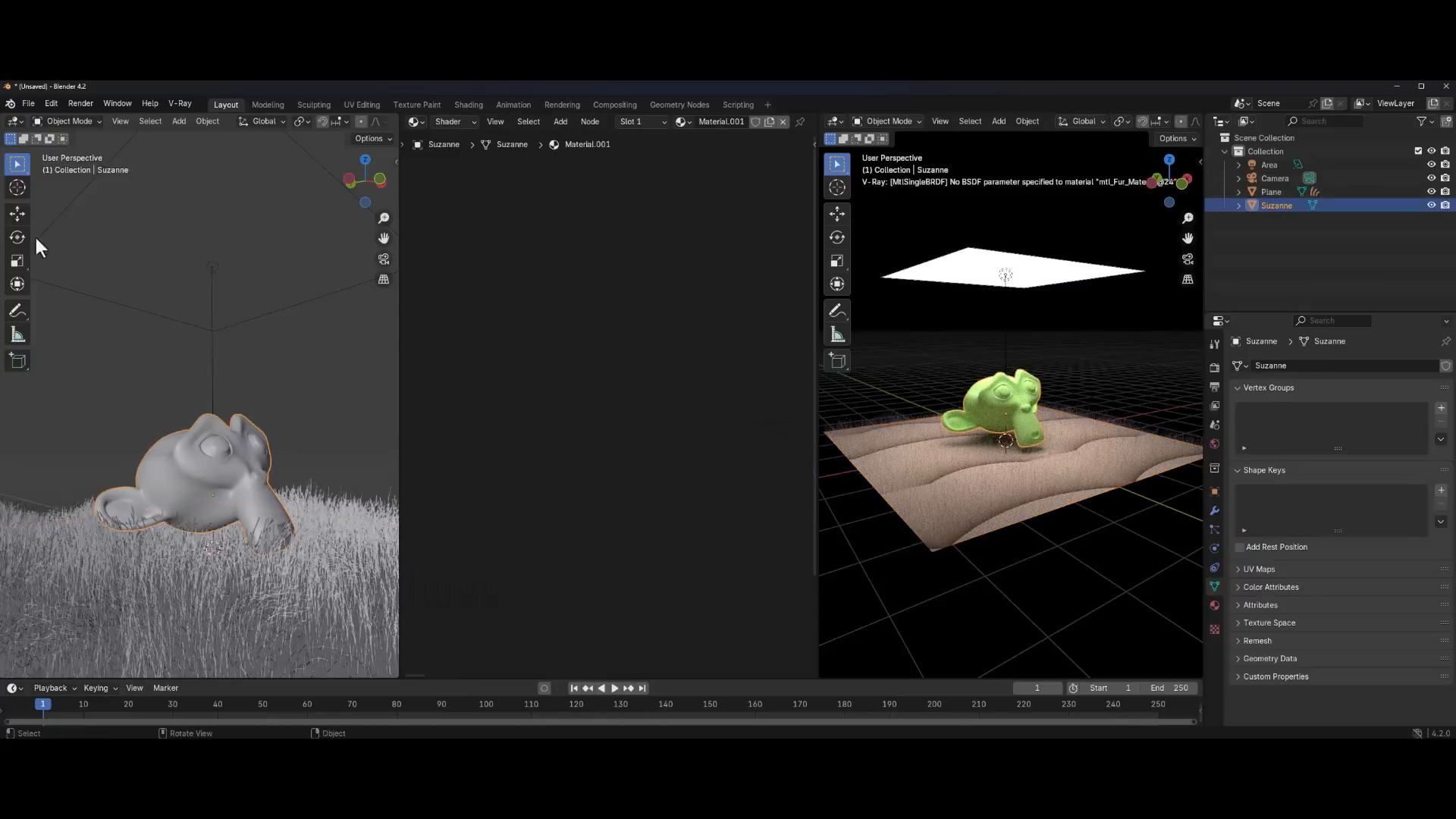
left_click(17, 214)
middle_click_drag(199, 433, 193, 473)
left_click_drag(243, 466, 167, 497)
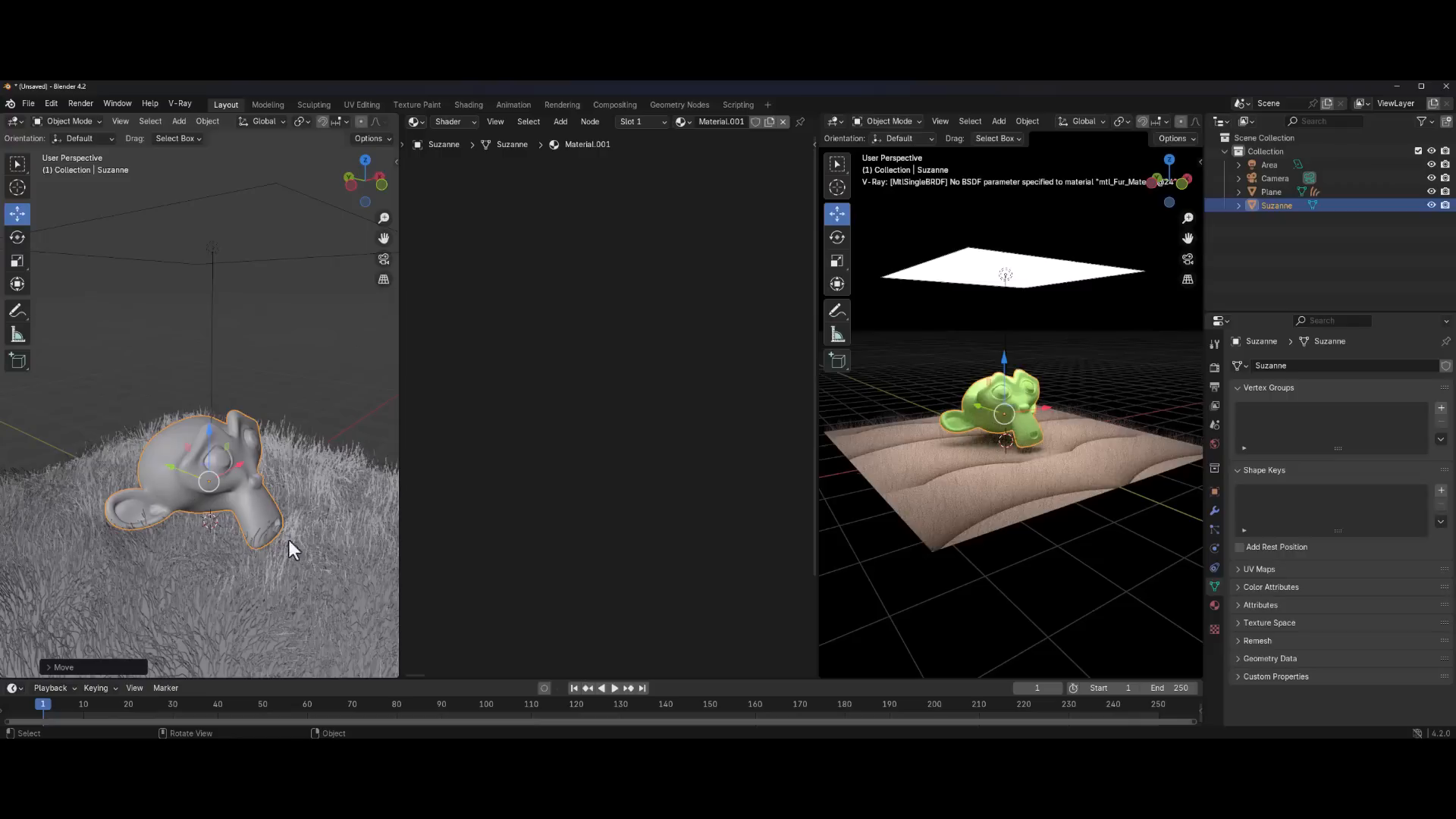
Set the V-Ray Engine to GPU with RTX as the GPU Device and restart the rendered viewport preview
scroll(1008, 479, "up", 2)
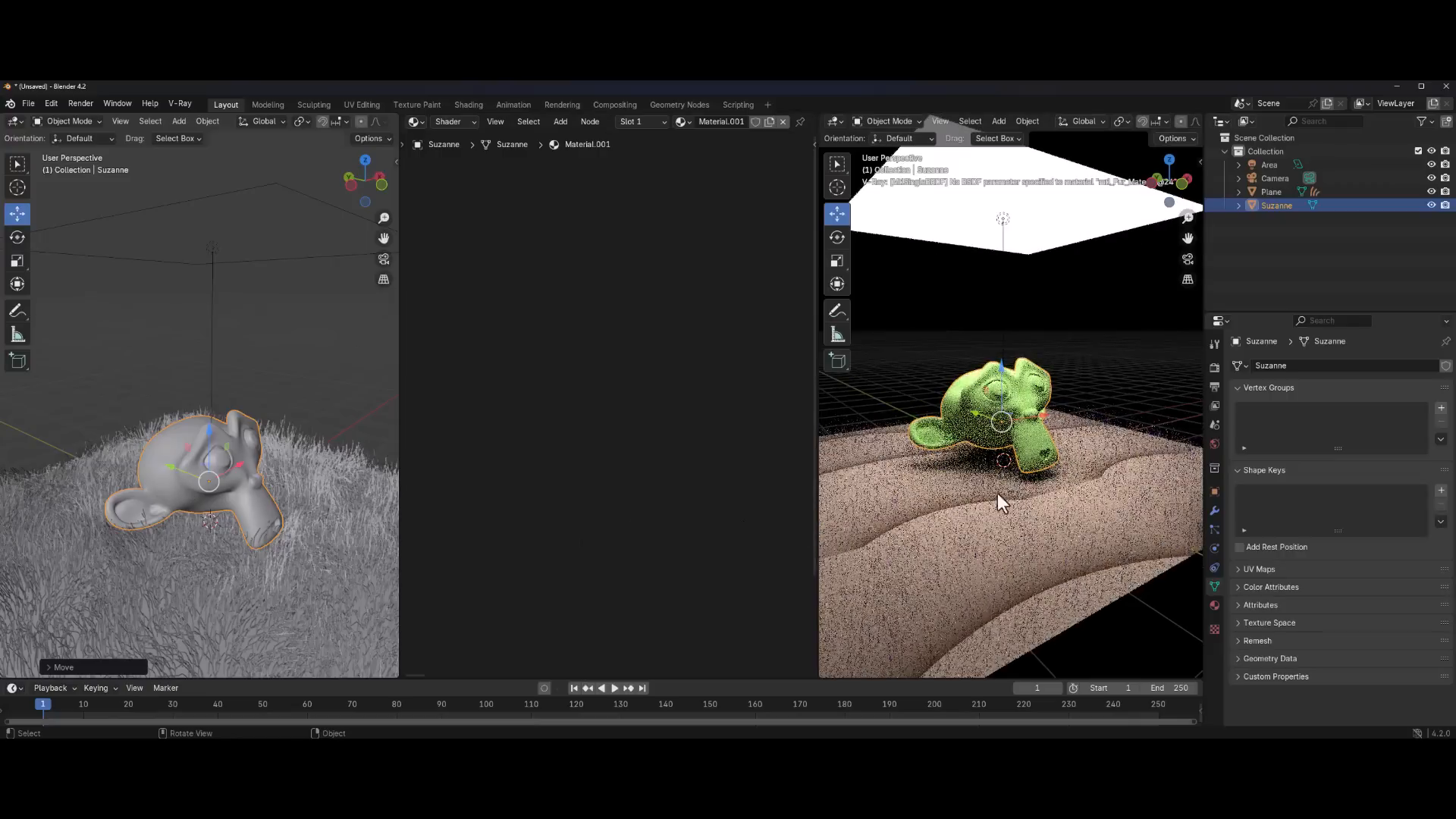
scroll(991, 451, "up", 2)
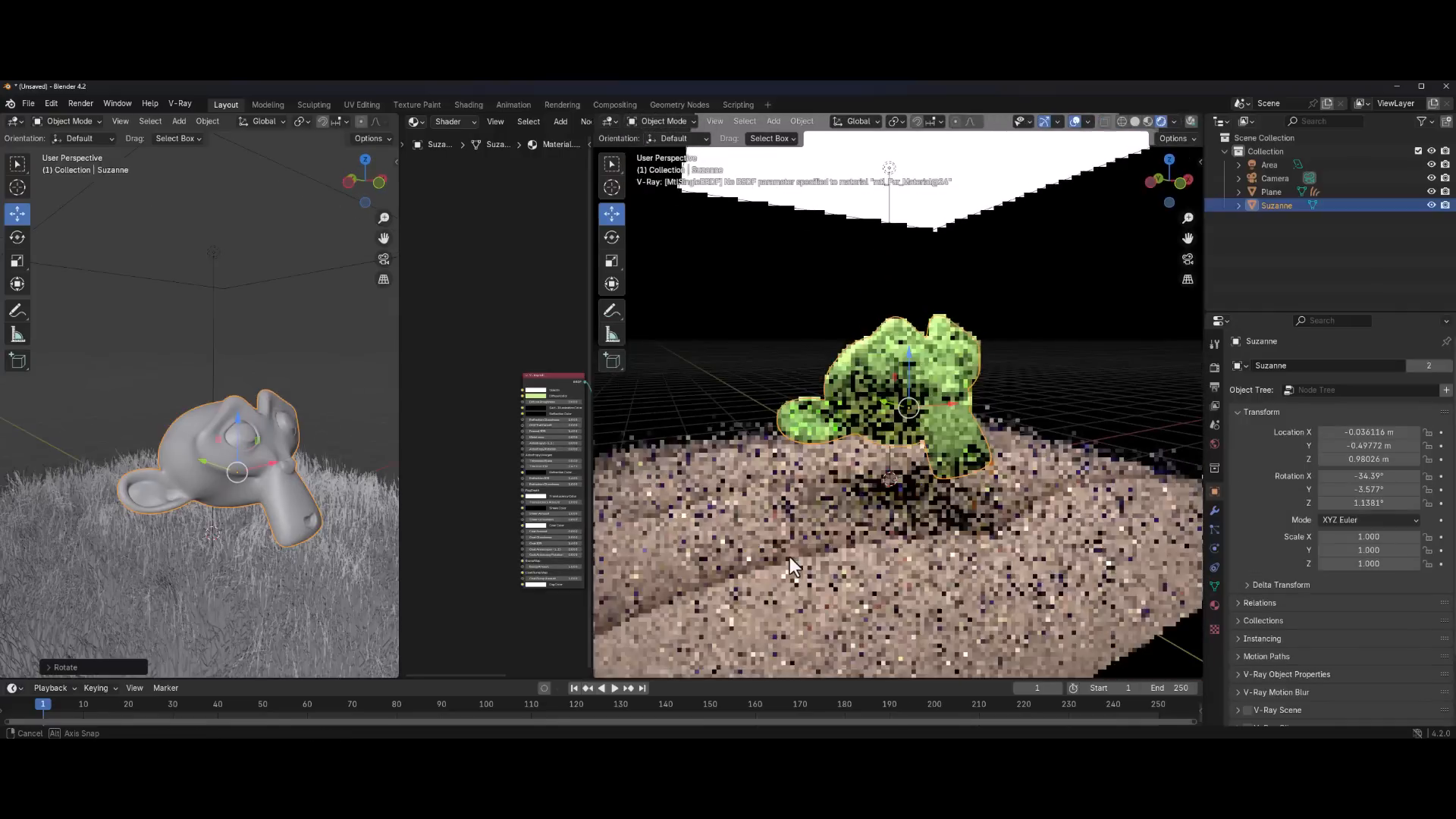
left_click(1214, 367)
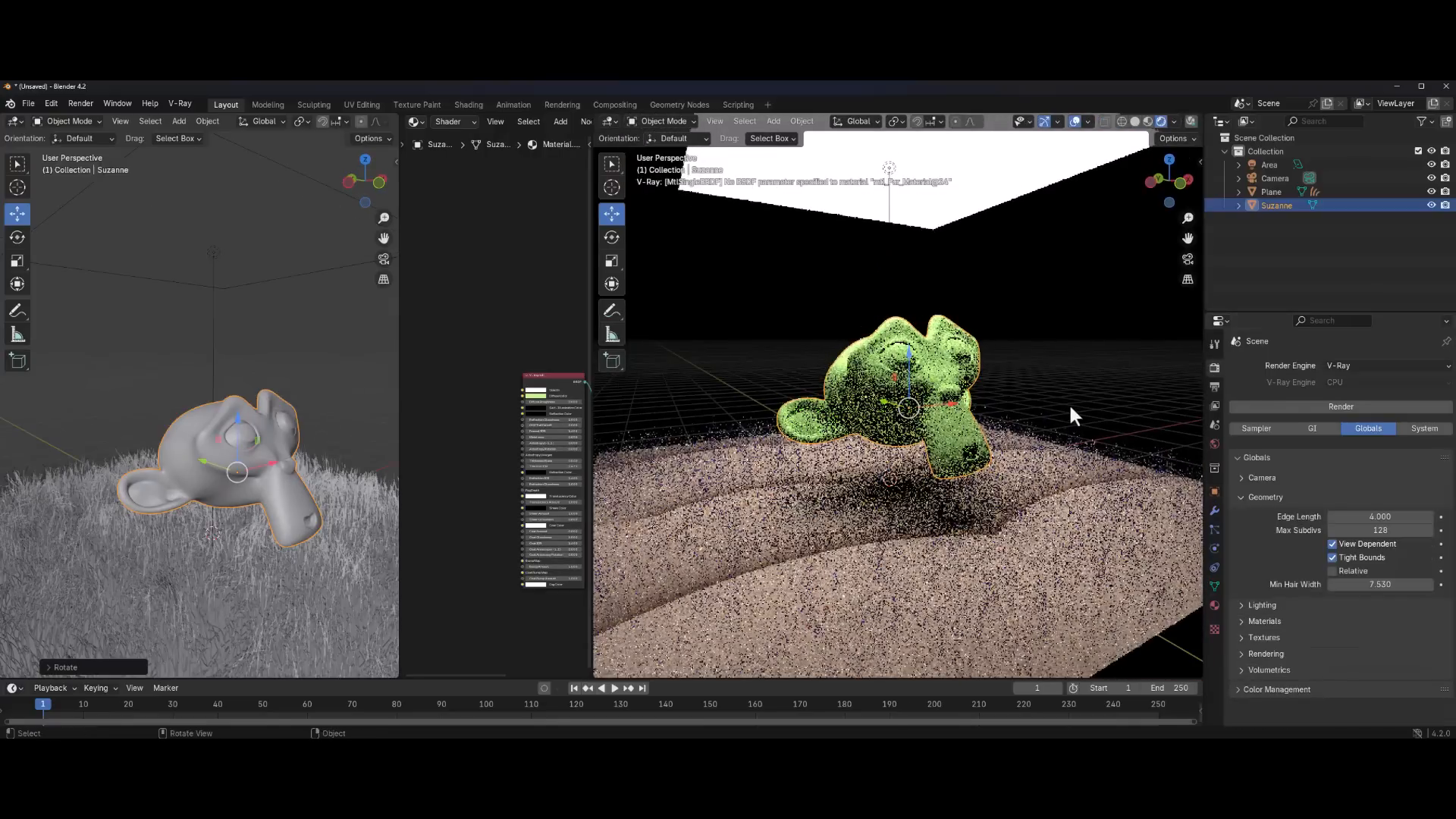
left_click(1072, 343)
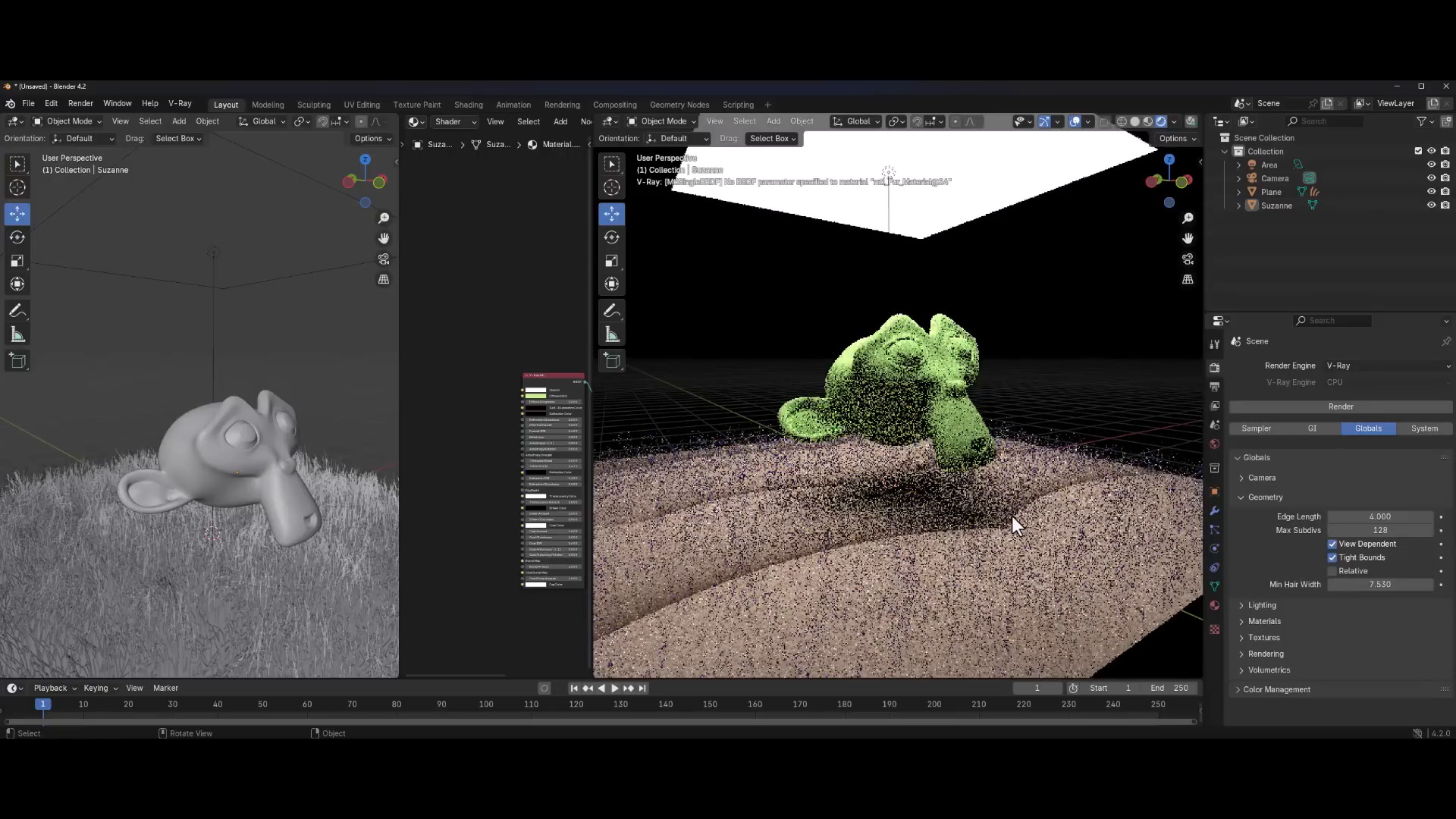
left_click(1134, 122)
left_click(1341, 385)
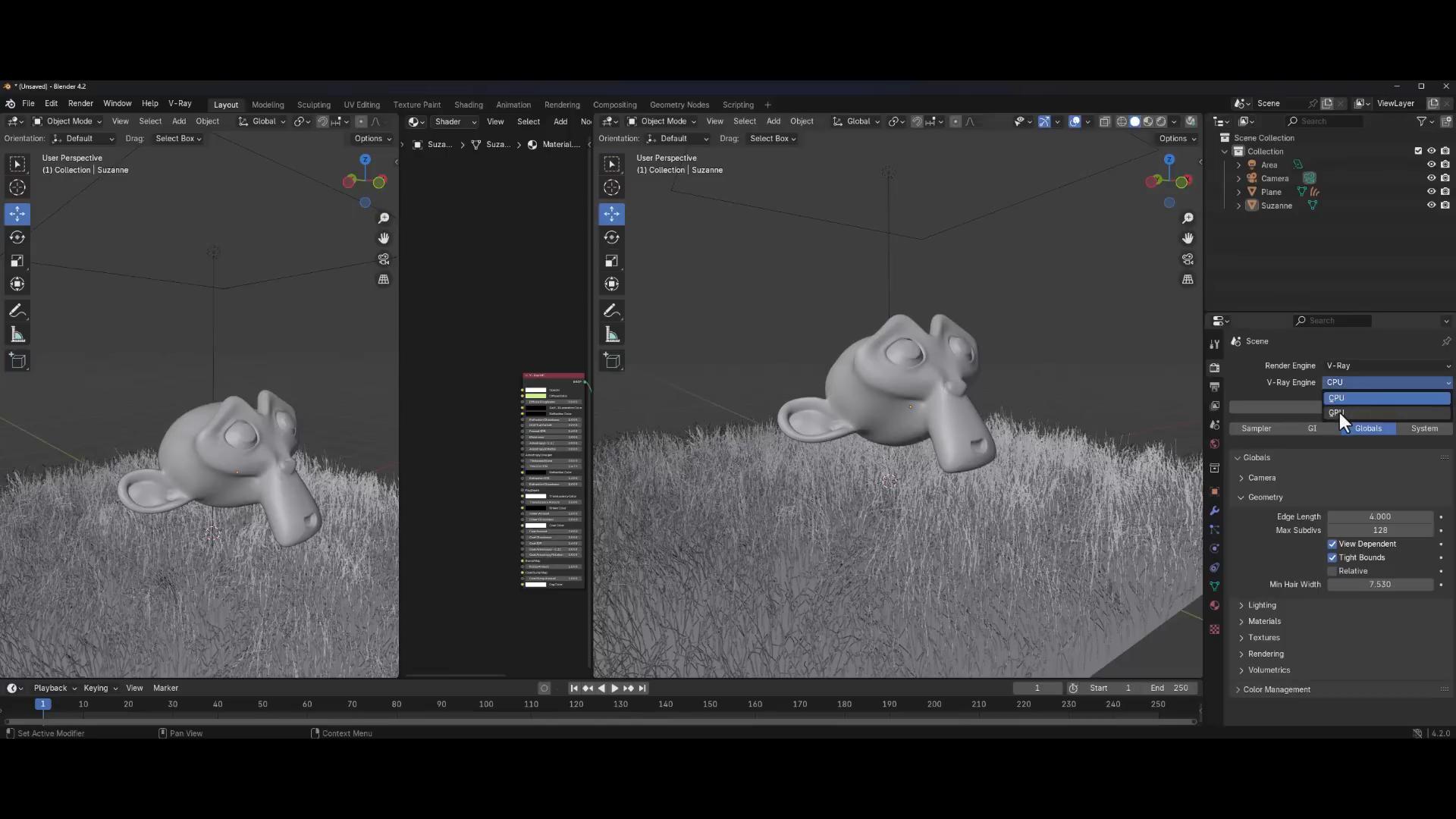
left_click(1339, 412)
left_click(1340, 402)
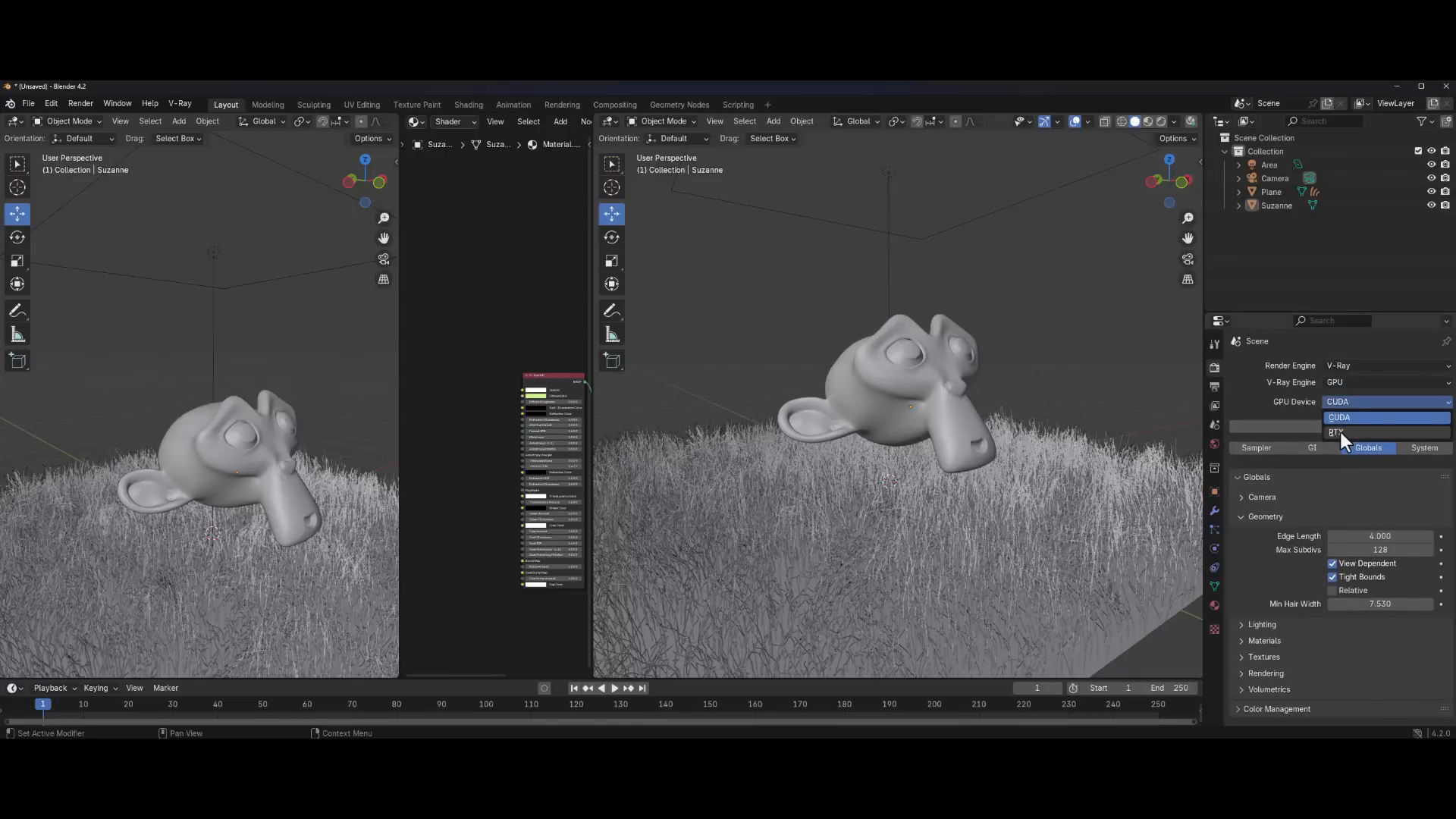
left_click(1340, 431)
left_click(1159, 123)
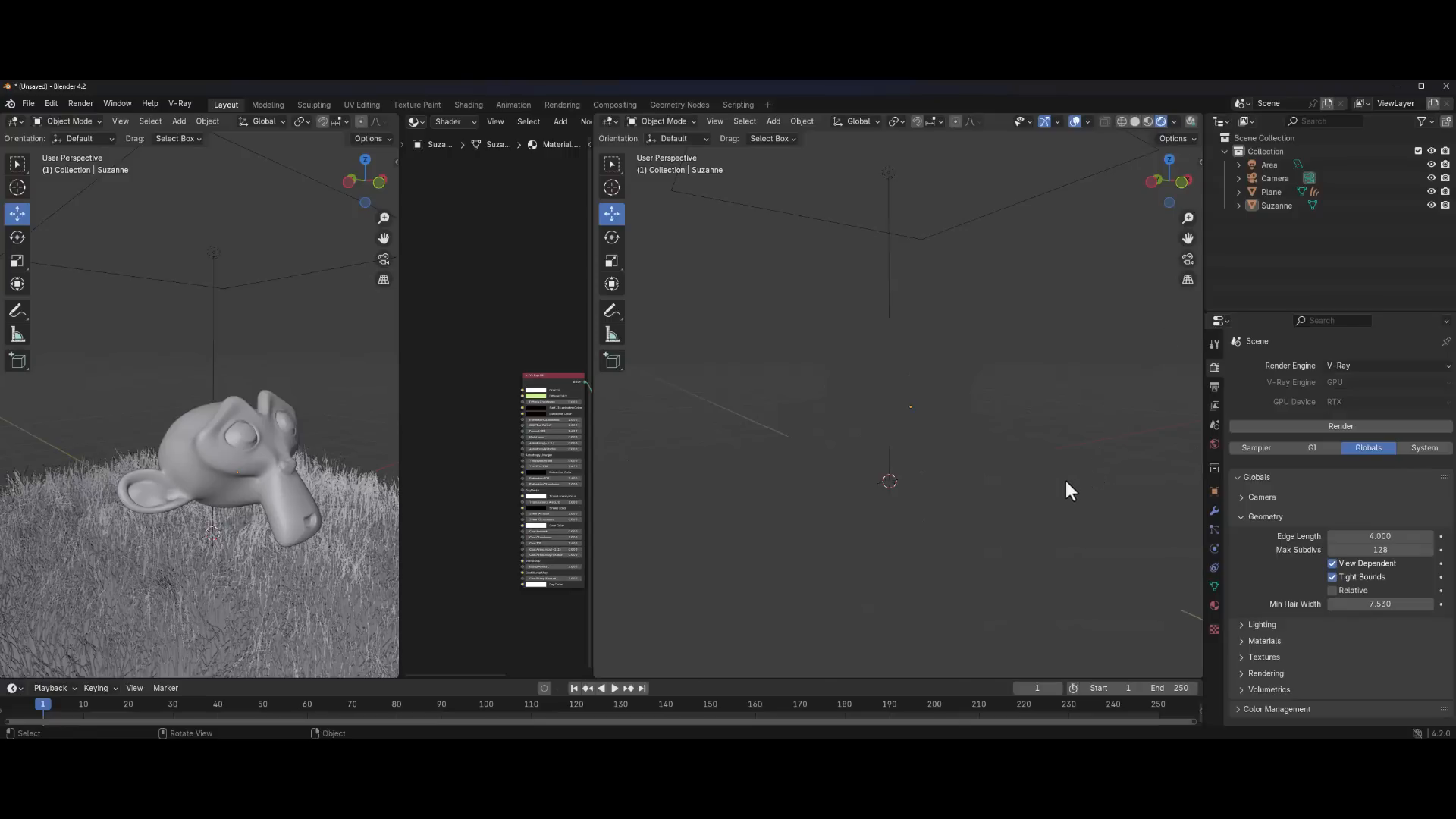
Select the area light above Suzanne and adjust its light colour slightly with the colour picker
mouse_move(1066, 481)
middle_mouse_down()
mouse_move(1025, 520)
mouse_move(821, 507)
mouse_move(974, 503)
mouse_move(1040, 494)
mouse_move(1049, 479)
middle_mouse_up()
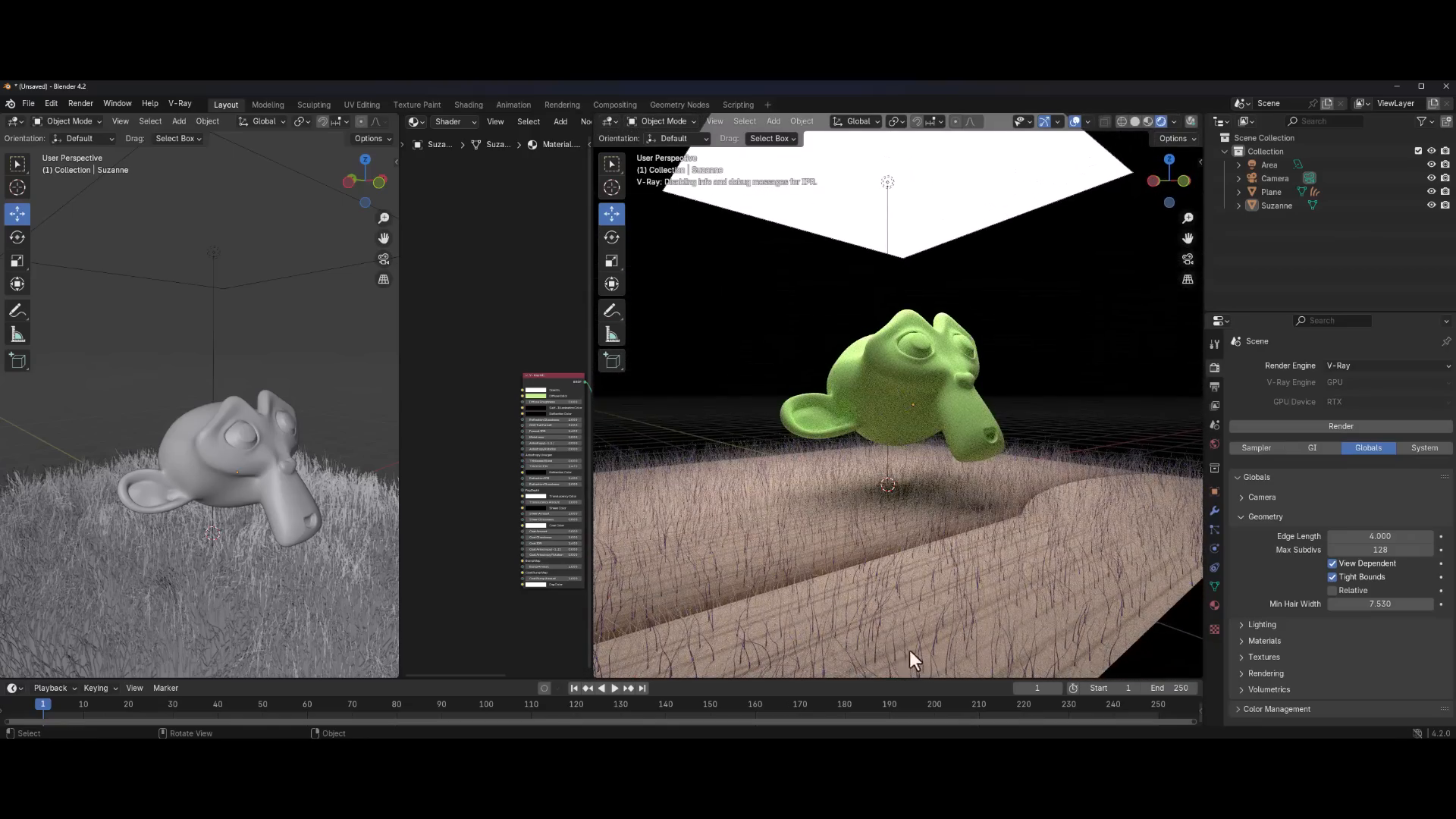
scroll(823, 573, "up", 6)
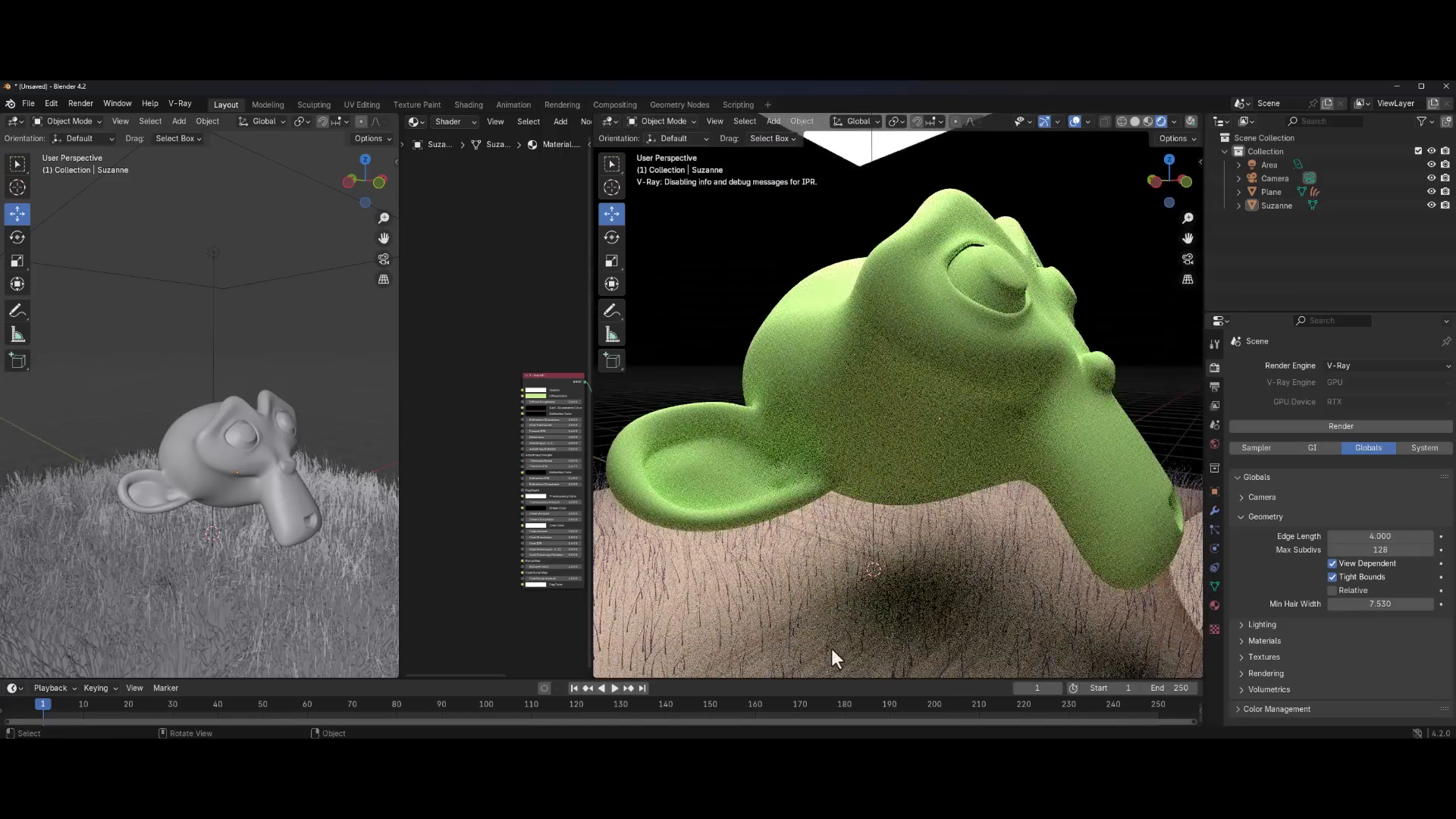
scroll(911, 611, "down", 5)
middle_click_drag(932, 601, 834, 607)
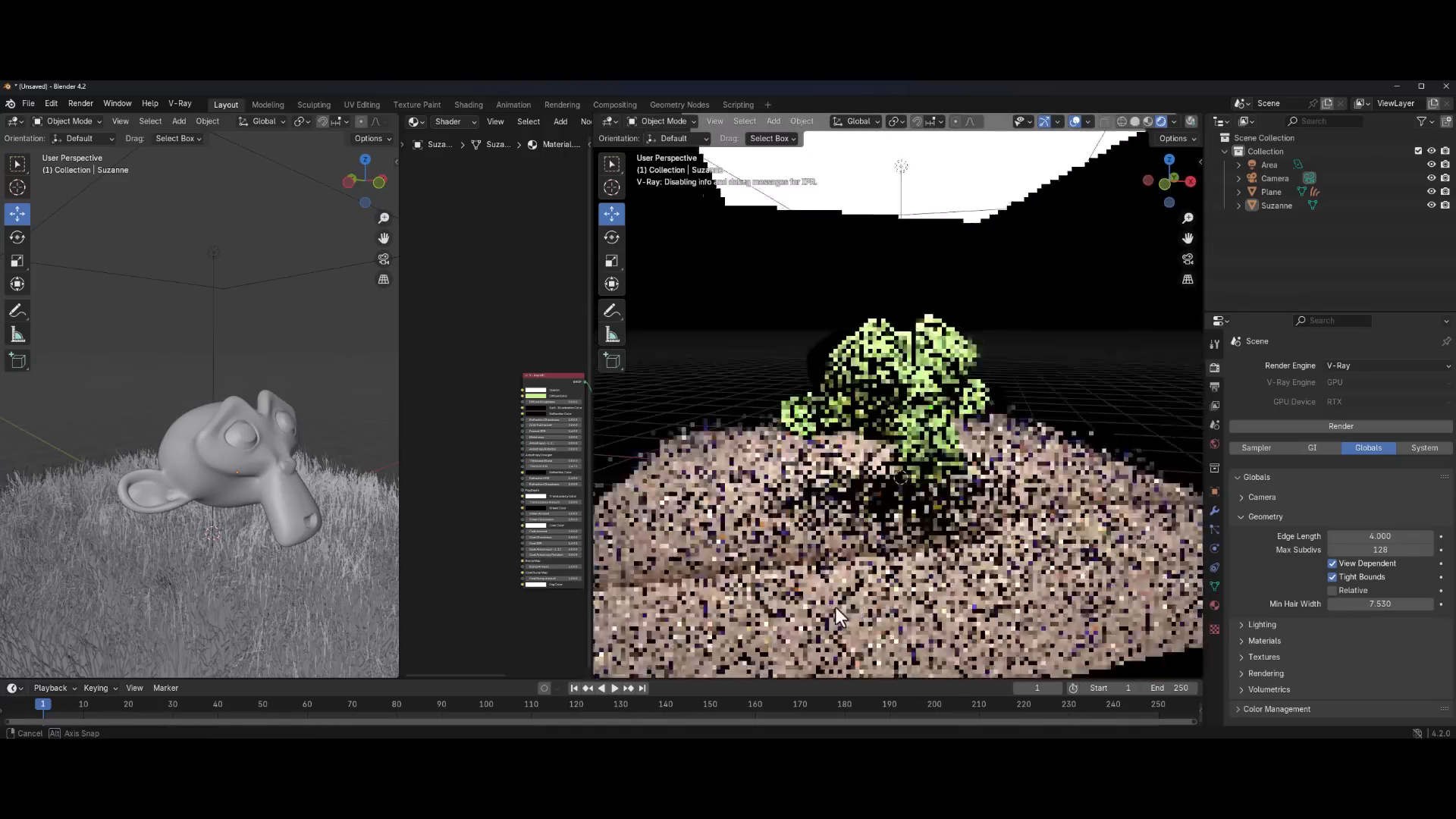
left_click(901, 166)
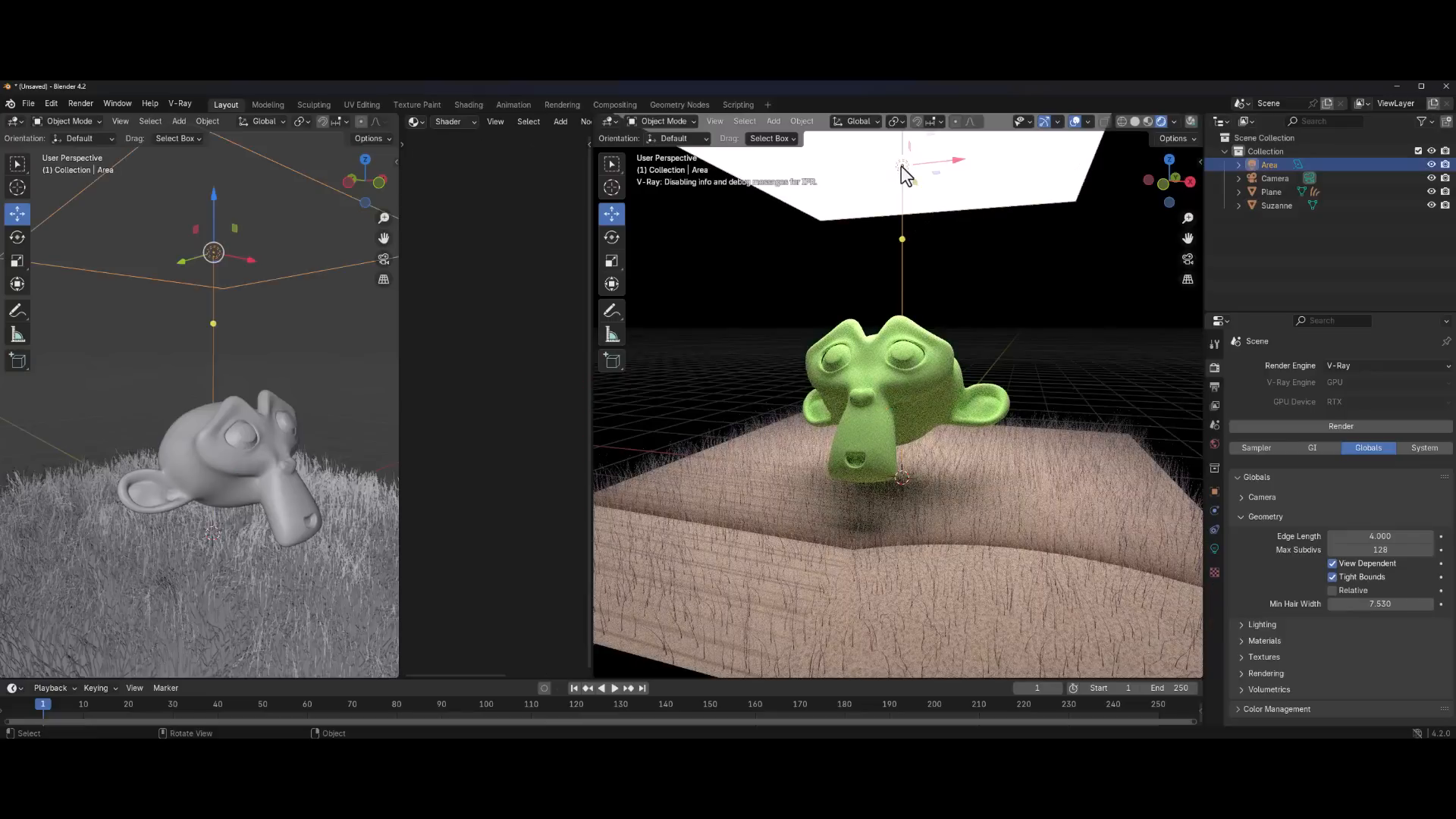
left_click(1215, 547)
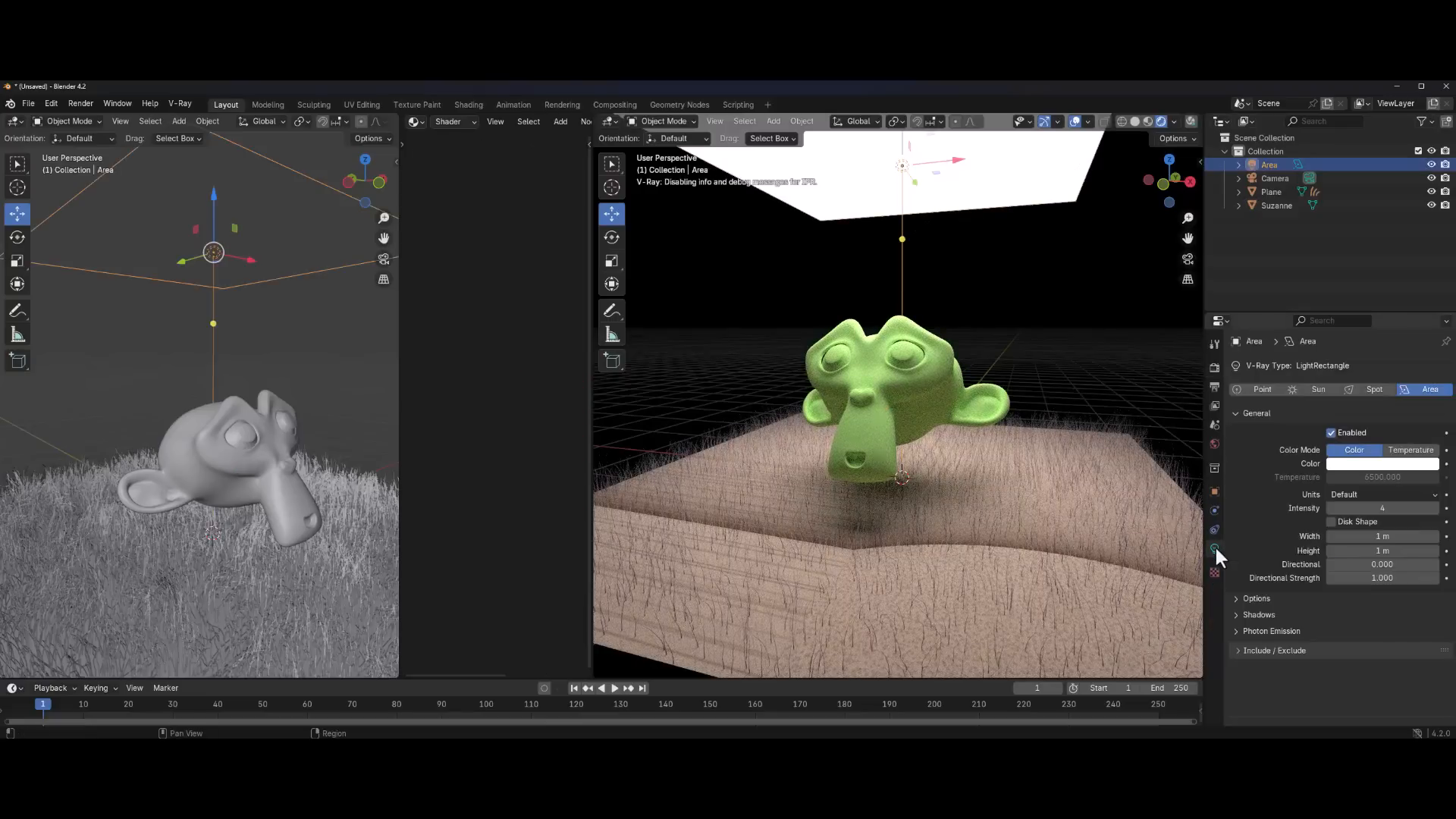
left_click(1345, 464)
mouse_move(1355, 341)
left_mouse_down()
mouse_move(1364, 352)
mouse_move(1361, 337)
left_mouse_up()
middle_click_drag(939, 539, 1027, 512)
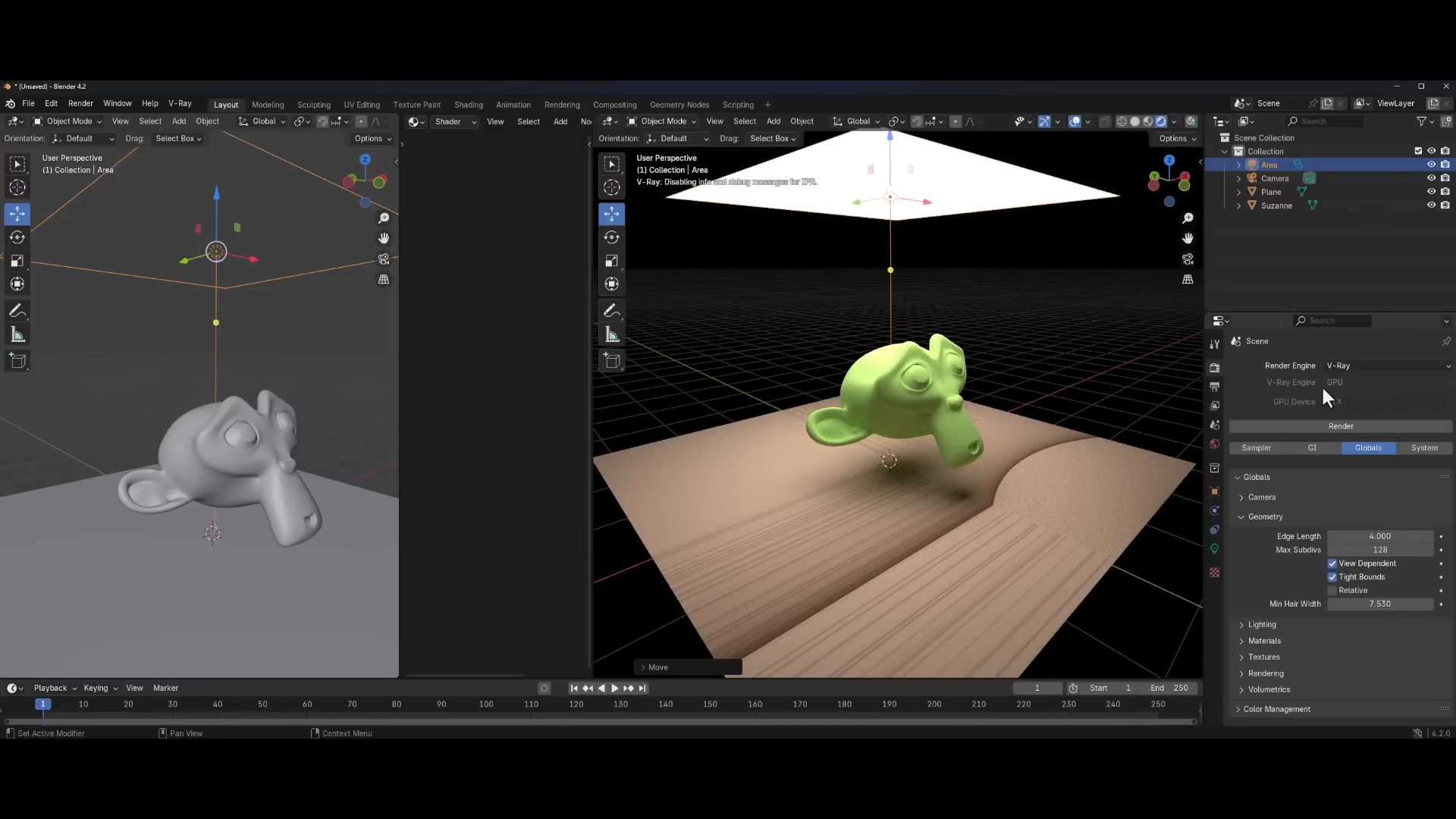
Switch the V-Ray Engine to CPU and restart the rendered viewport preview to inspect the wood texture
left_click(1133, 122)
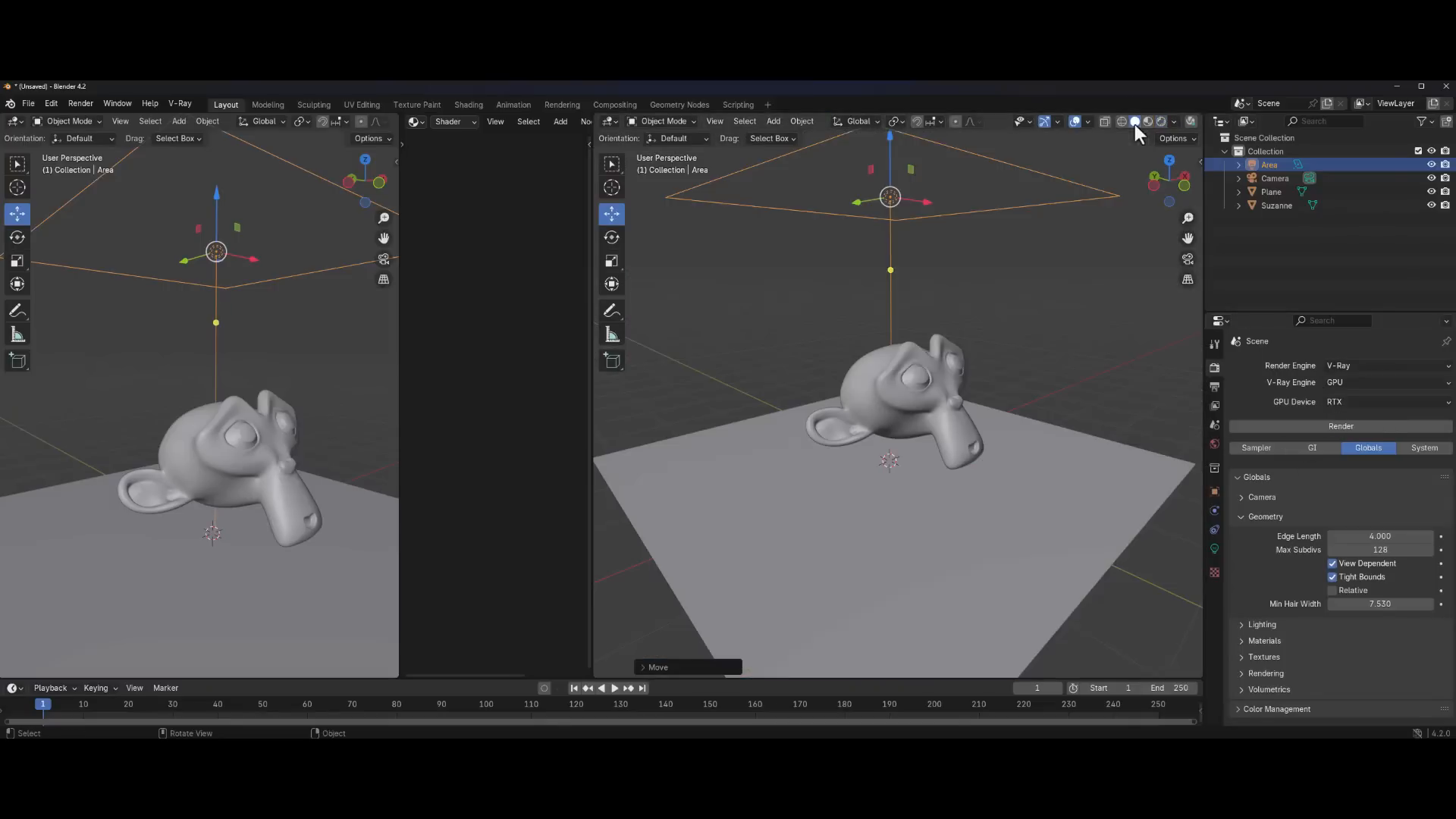
left_click(1361, 383)
left_click(1339, 398)
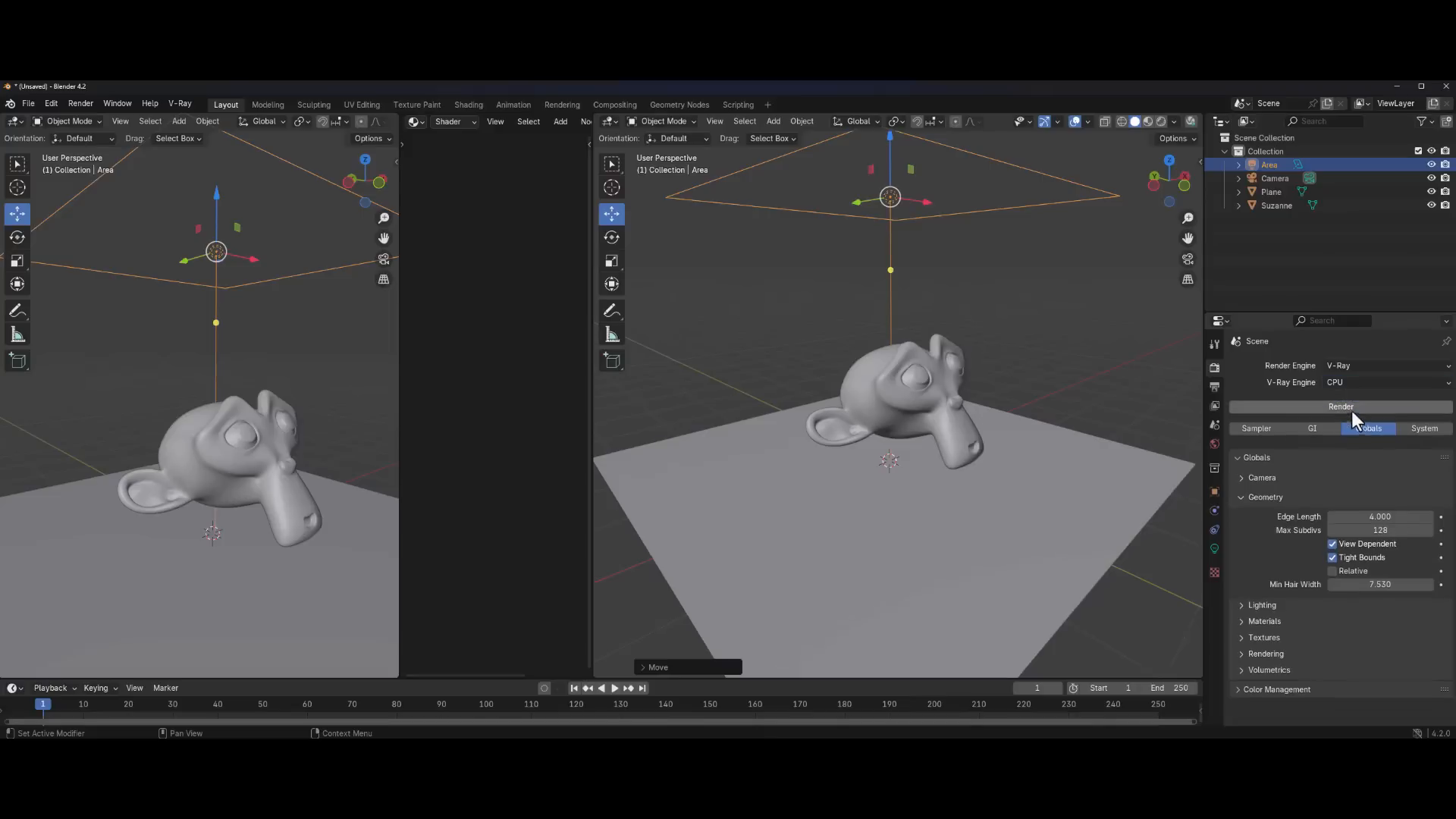
left_click(1159, 124)
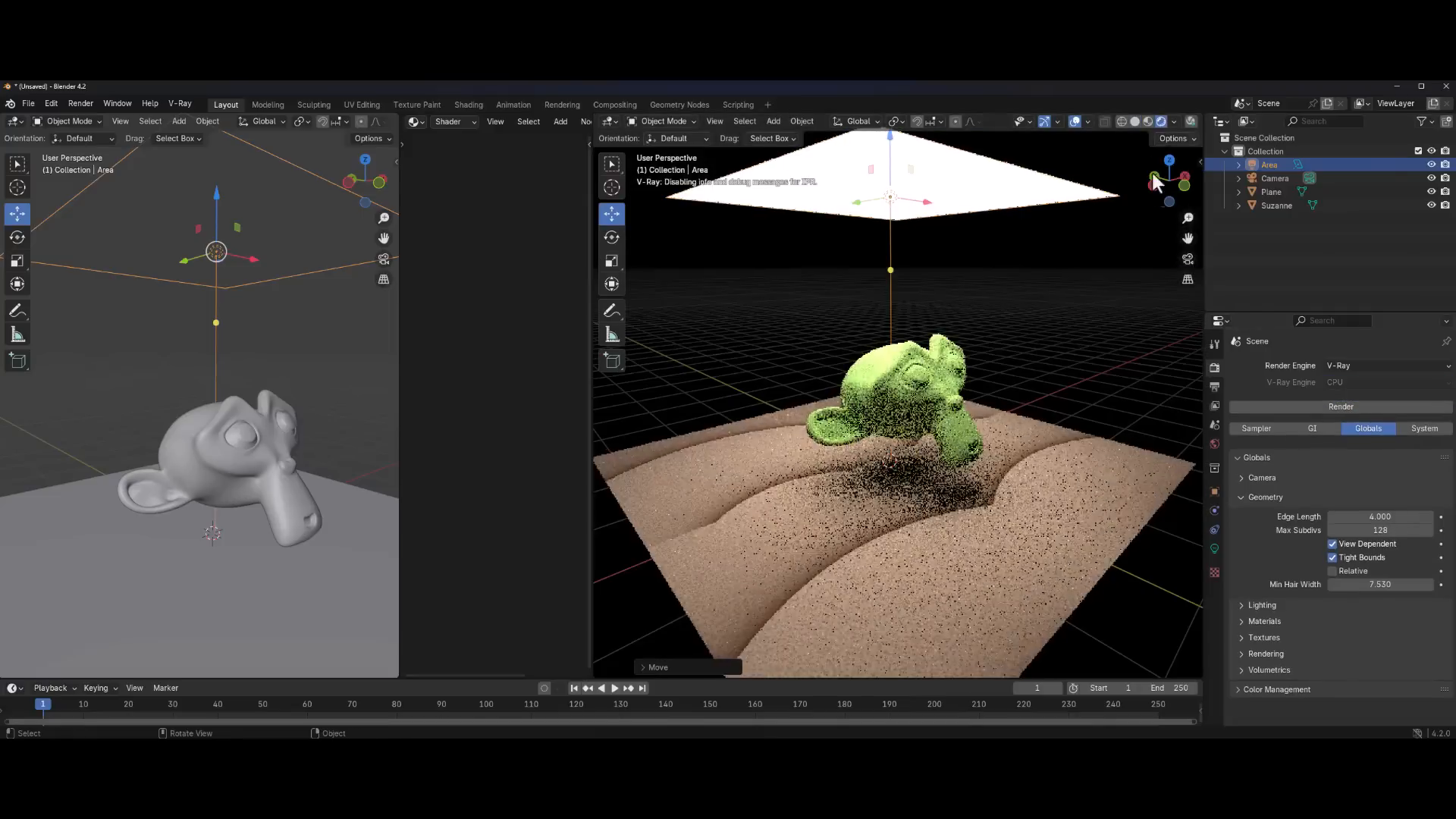
mouse_move(990, 595)
middle_mouse_down()
mouse_move(1004, 662)
mouse_move(1005, 622)
middle_mouse_up()
scroll(994, 584, "down", 5)
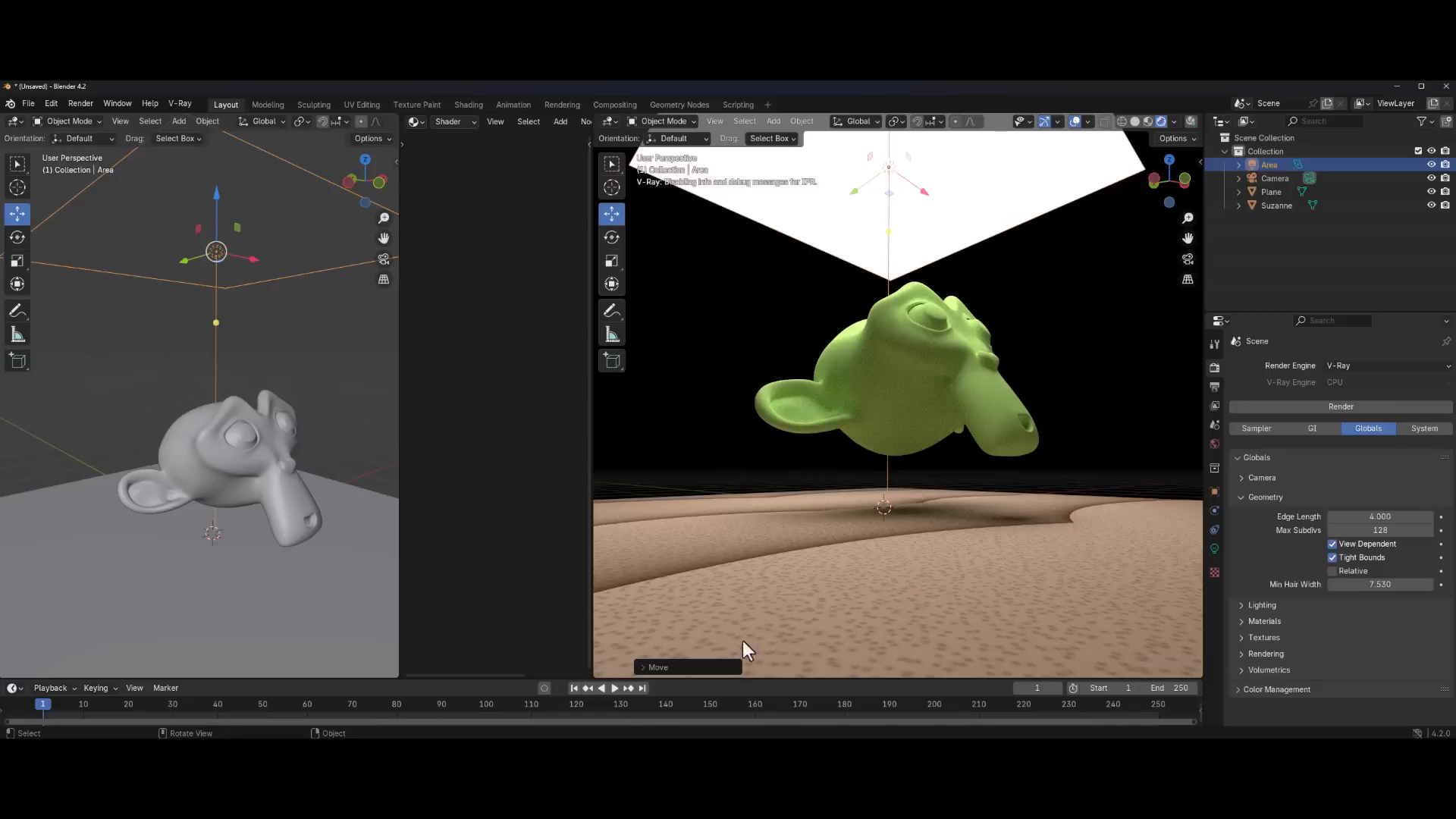
middle_click_drag(995, 326, 949, 419)
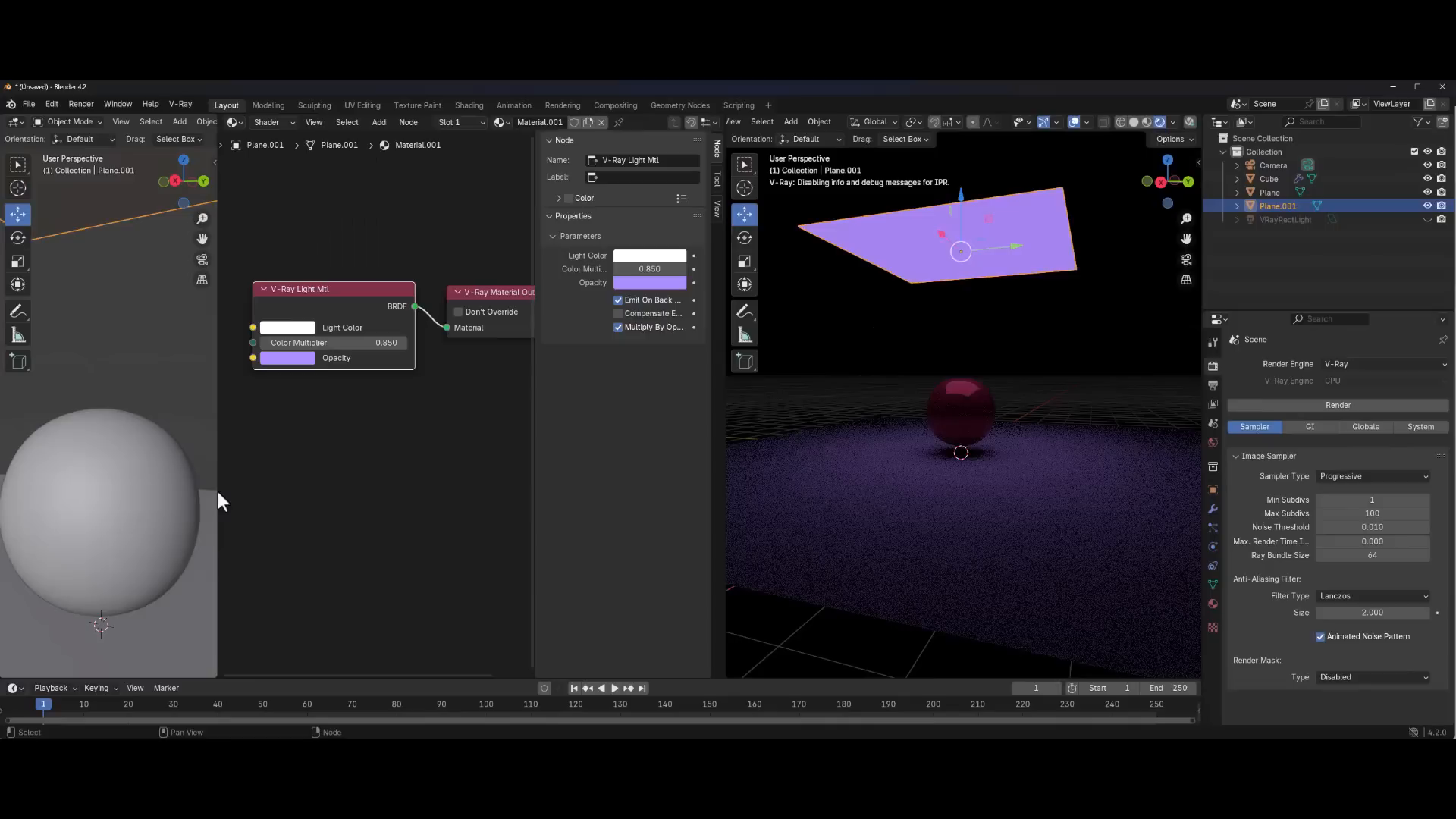
Widen the 3D viewport beside the shader editor and join the areas so that the viewport replaces the node editor
left_click_drag(217, 491, 421, 504)
right_click(421, 504)
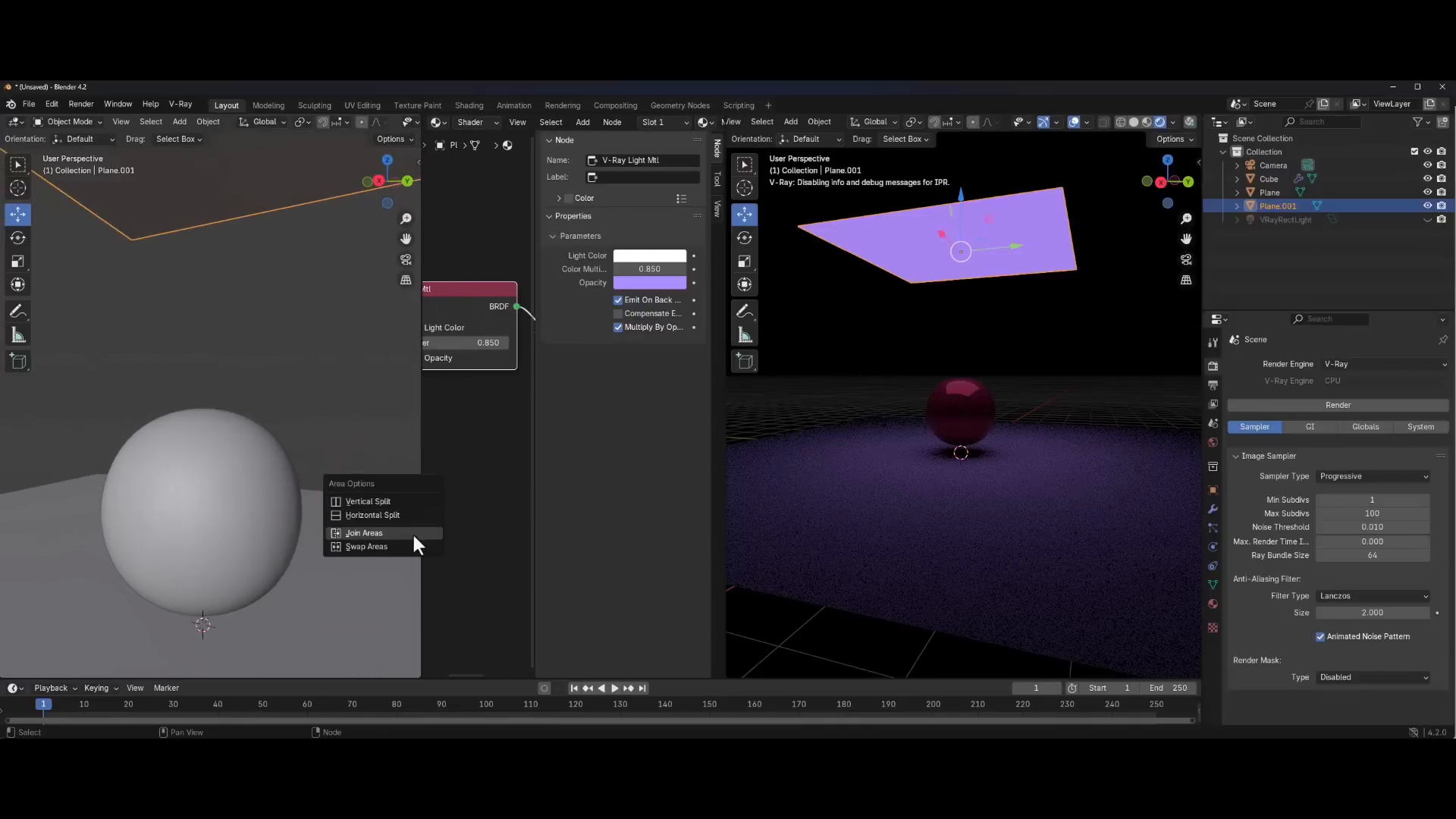
left_click(411, 532)
left_click(605, 519)
Select the sphere and the overhead light plane together and delete them from the scene
left_click_drag(1066, 179, 881, 392)
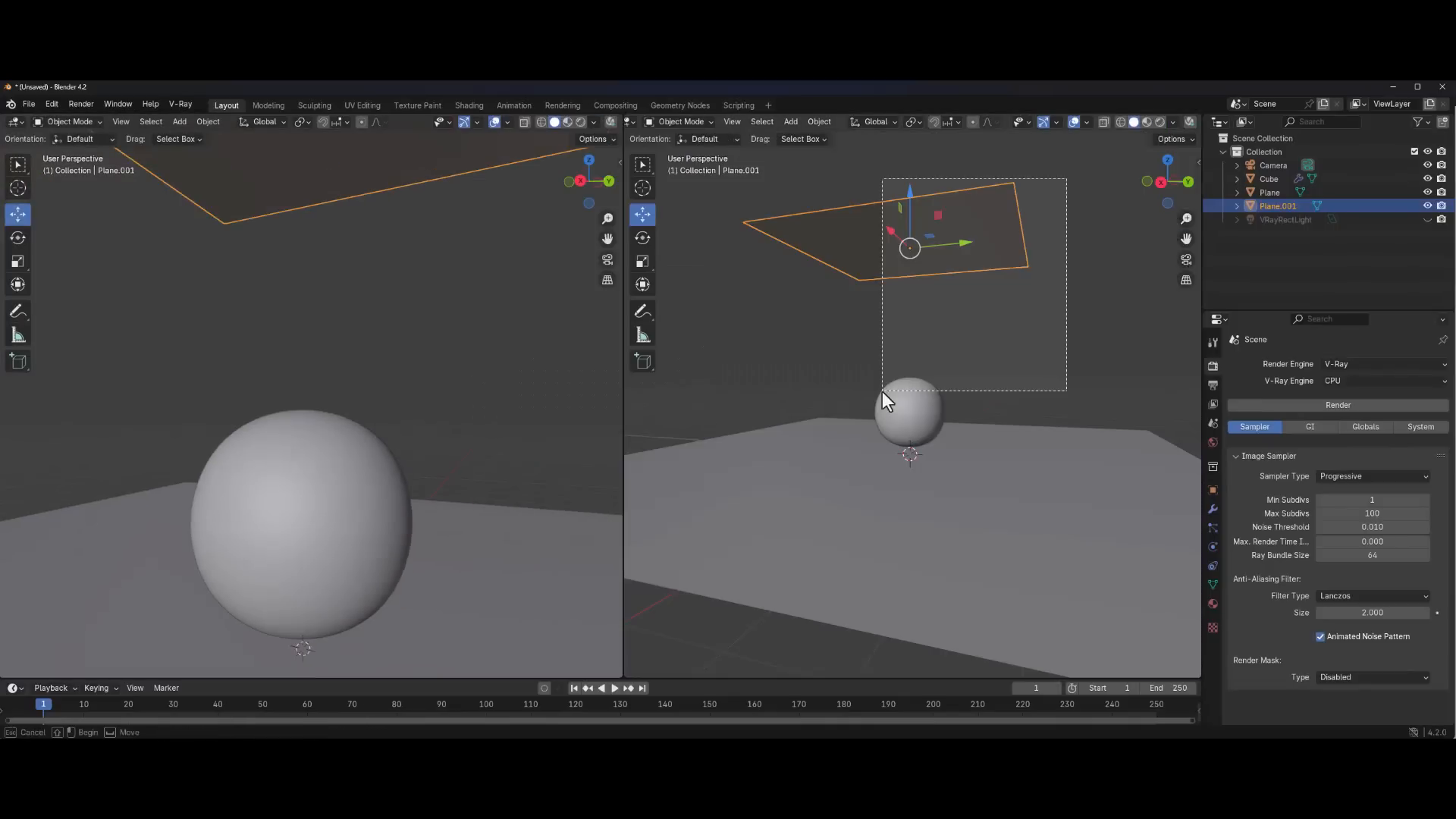
key("Delete")
scroll(320, 366, "down", 6)
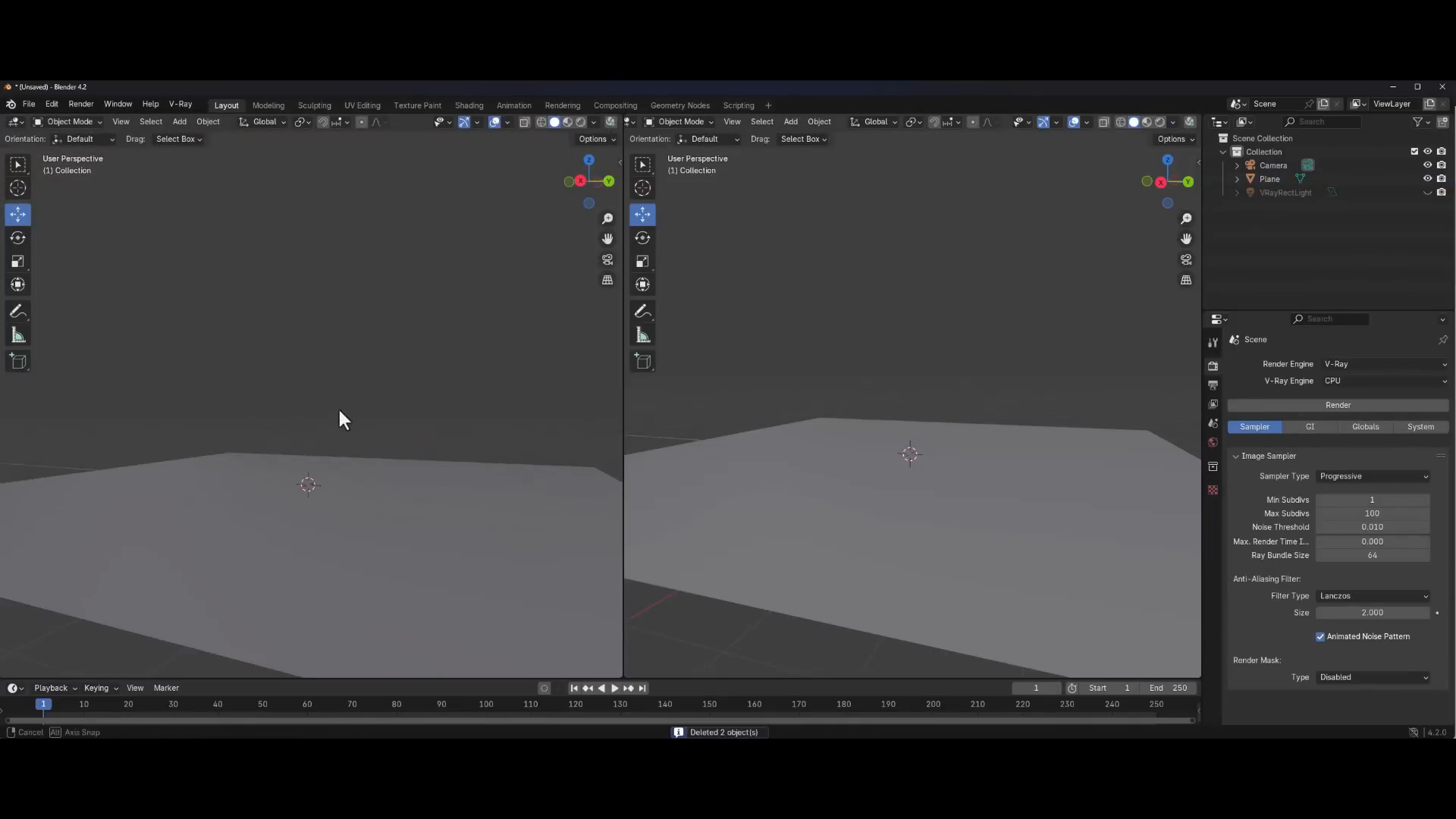
Select the ground plane and resize it with the Scale operation
middle_click_drag(339, 410, 307, 448)
scroll(307, 449, "down", 5)
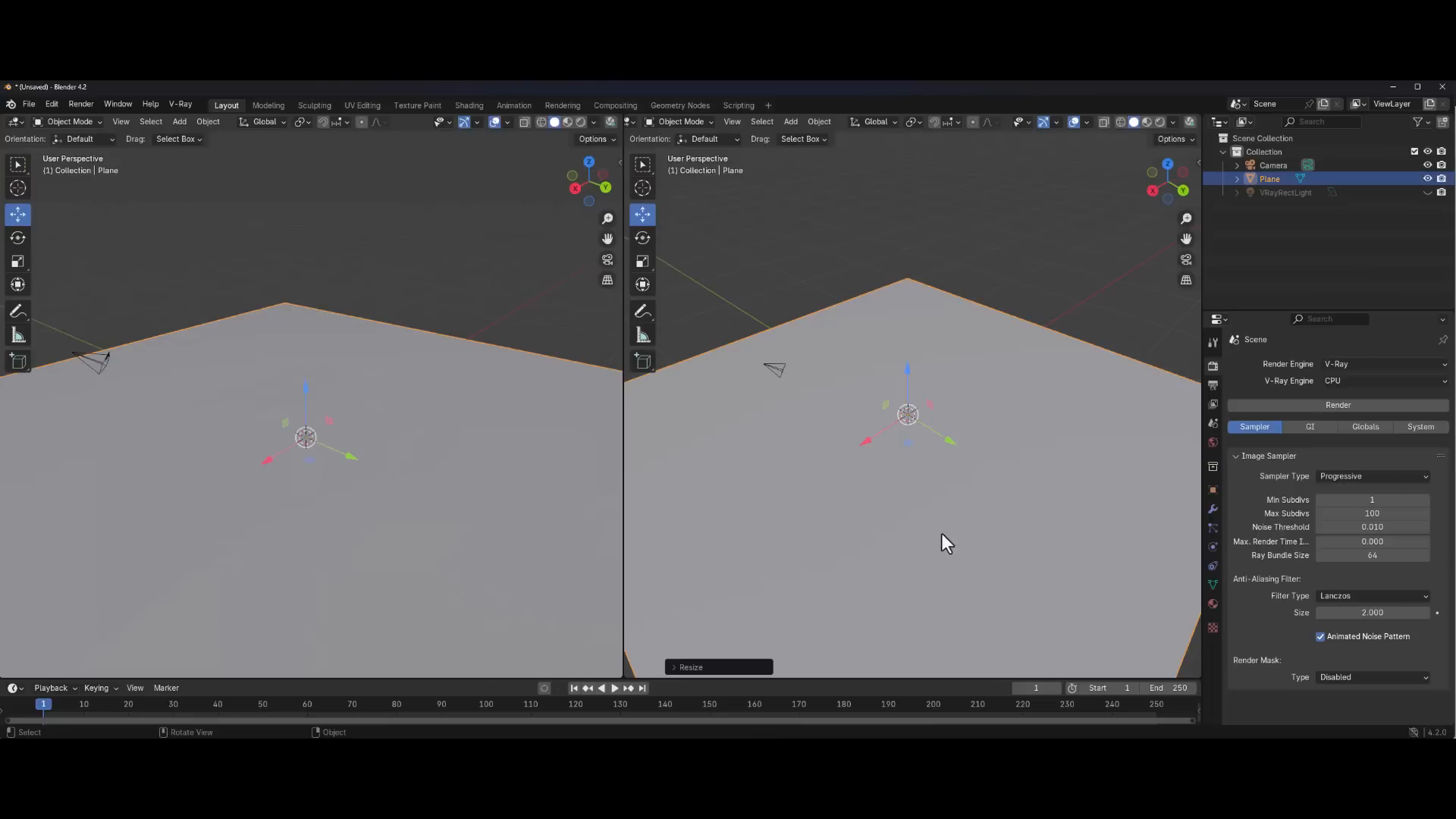
scroll(411, 489, "down", 3)
scroll(411, 489, "up", 3)
scroll(411, 489, "down", 3)
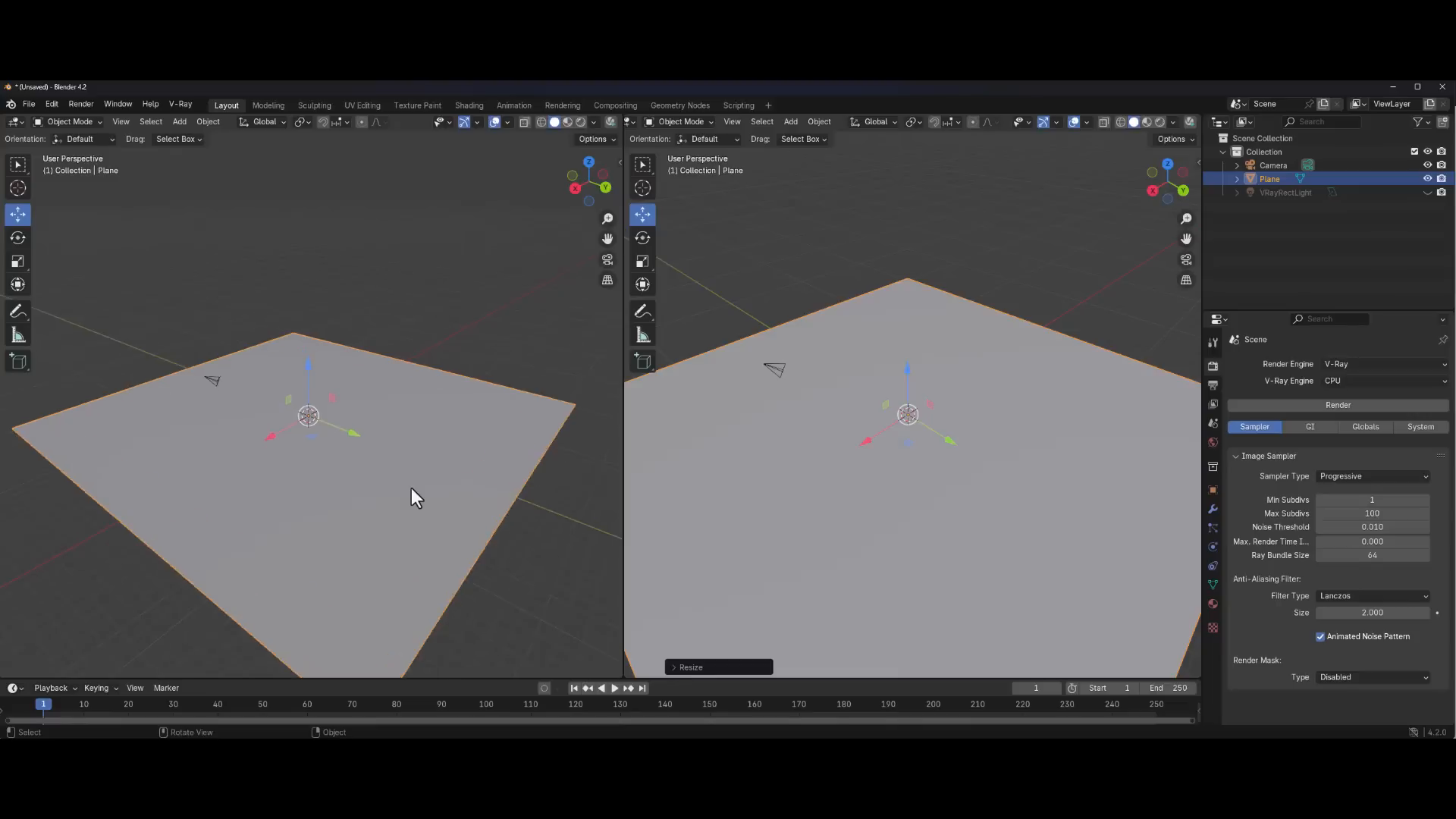
scroll(411, 489, "up", 2)
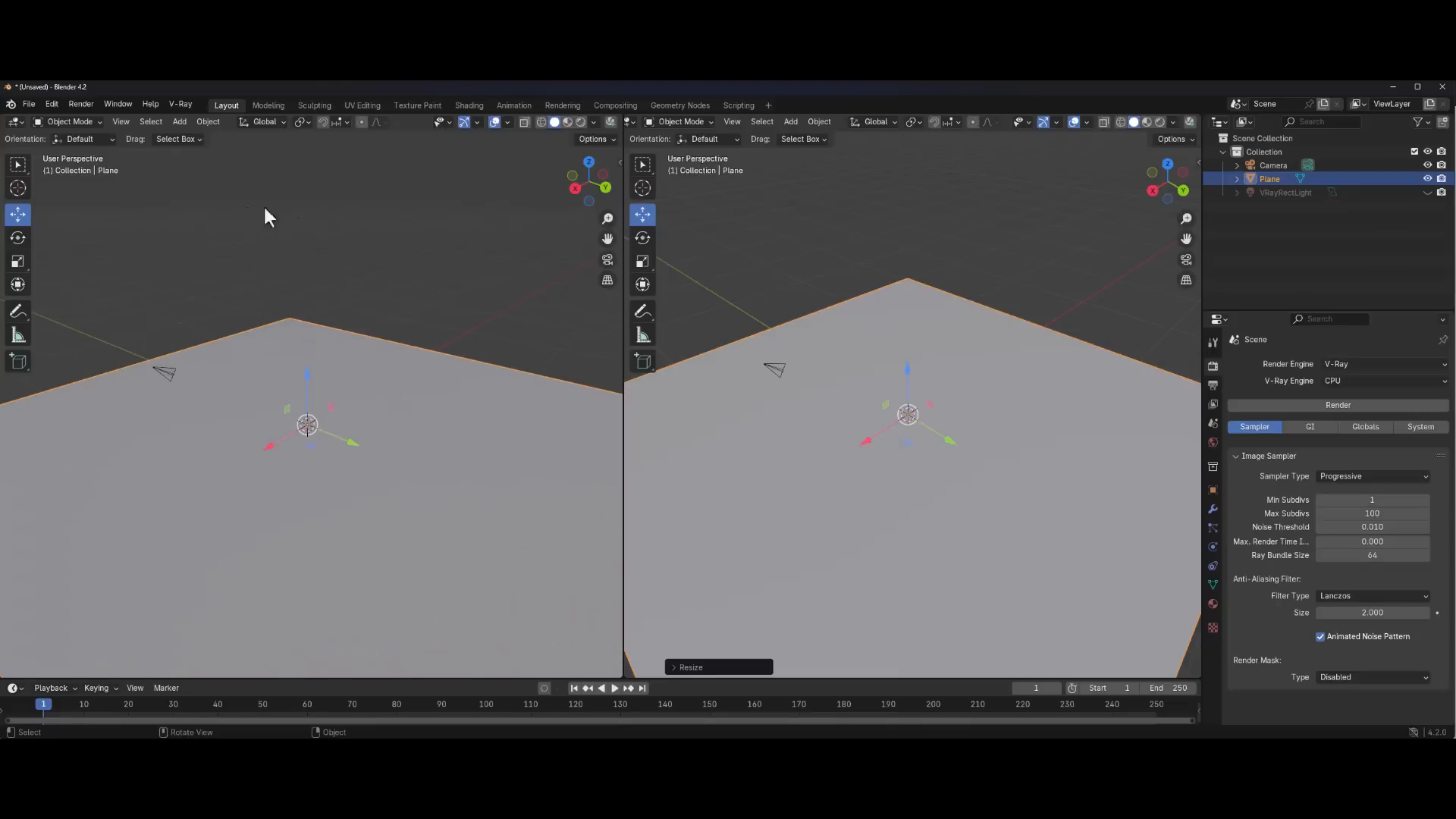
Open the Chaos Cosmos browser and display all of its asset collections
left_click(180, 103)
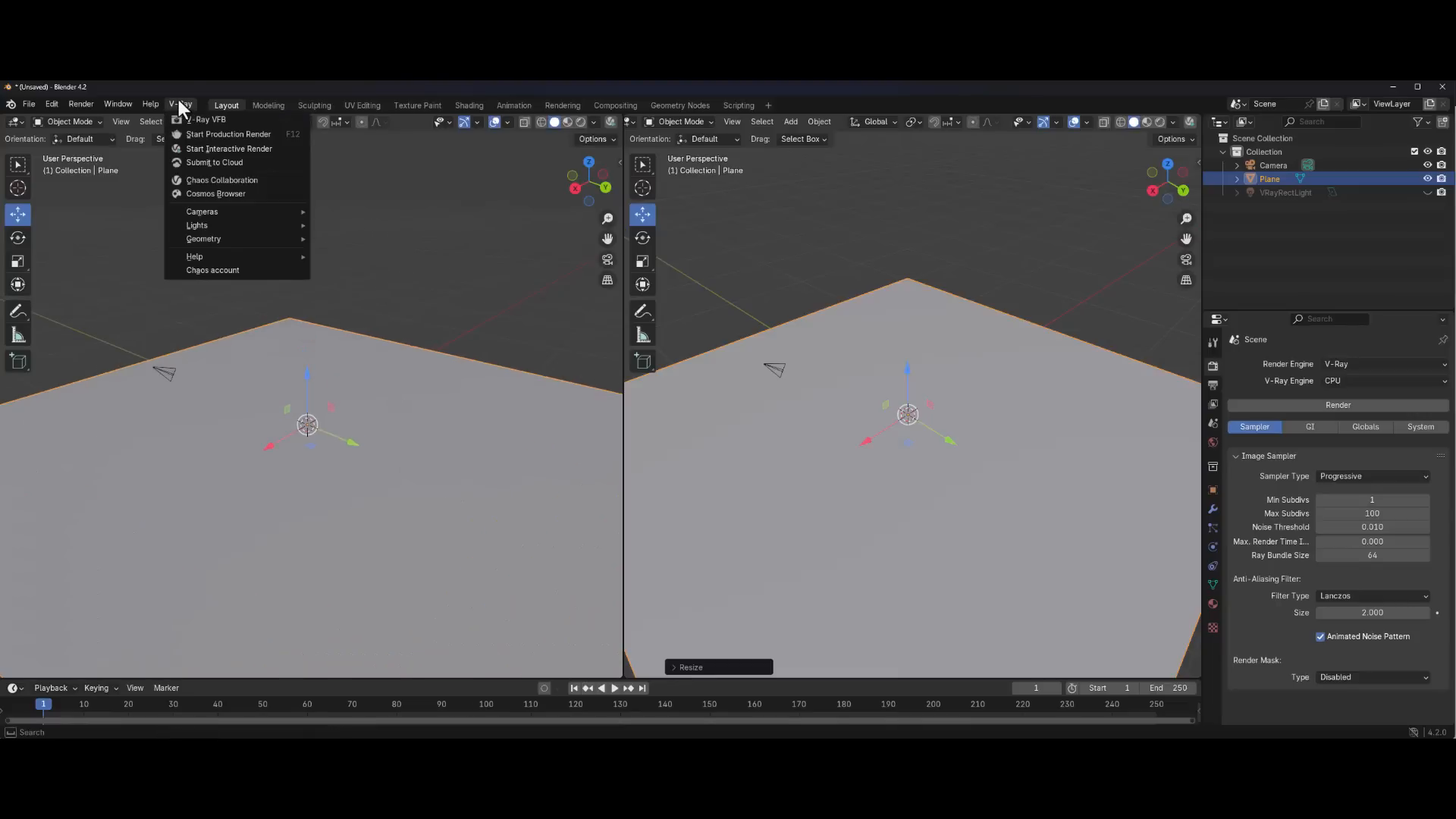
left_click(219, 194)
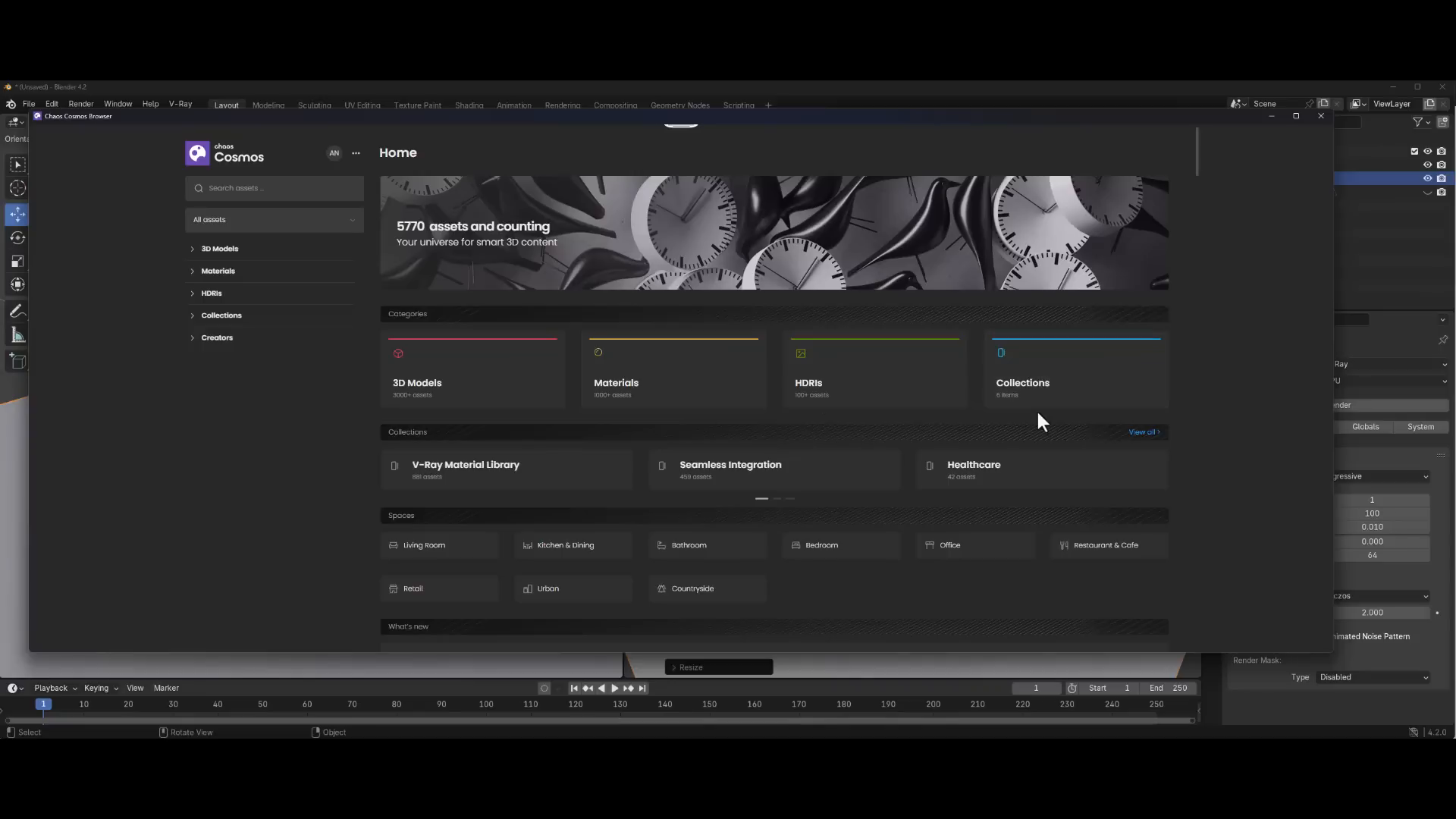
scroll(905, 417, "down", 3)
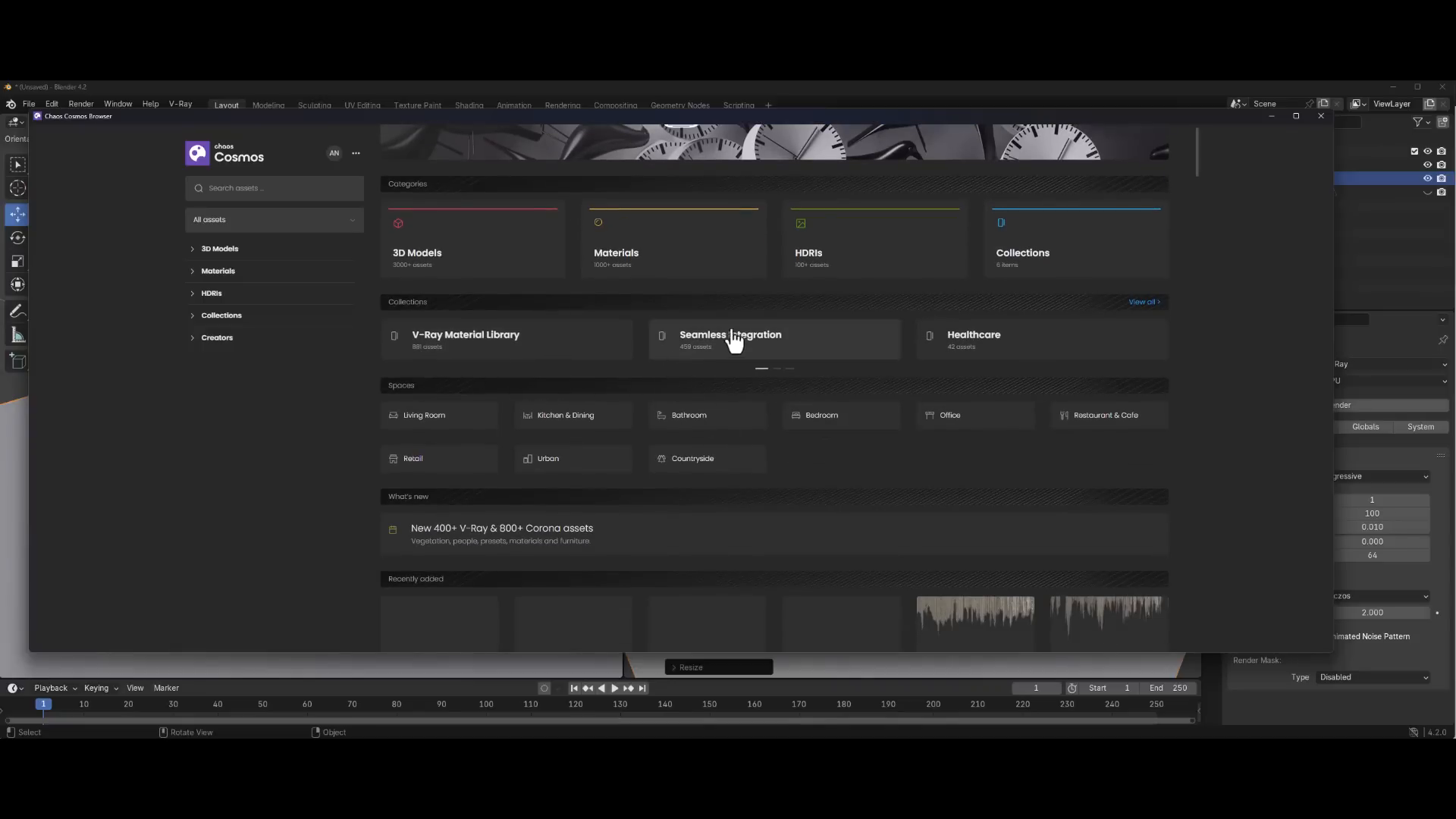
left_click(1152, 304)
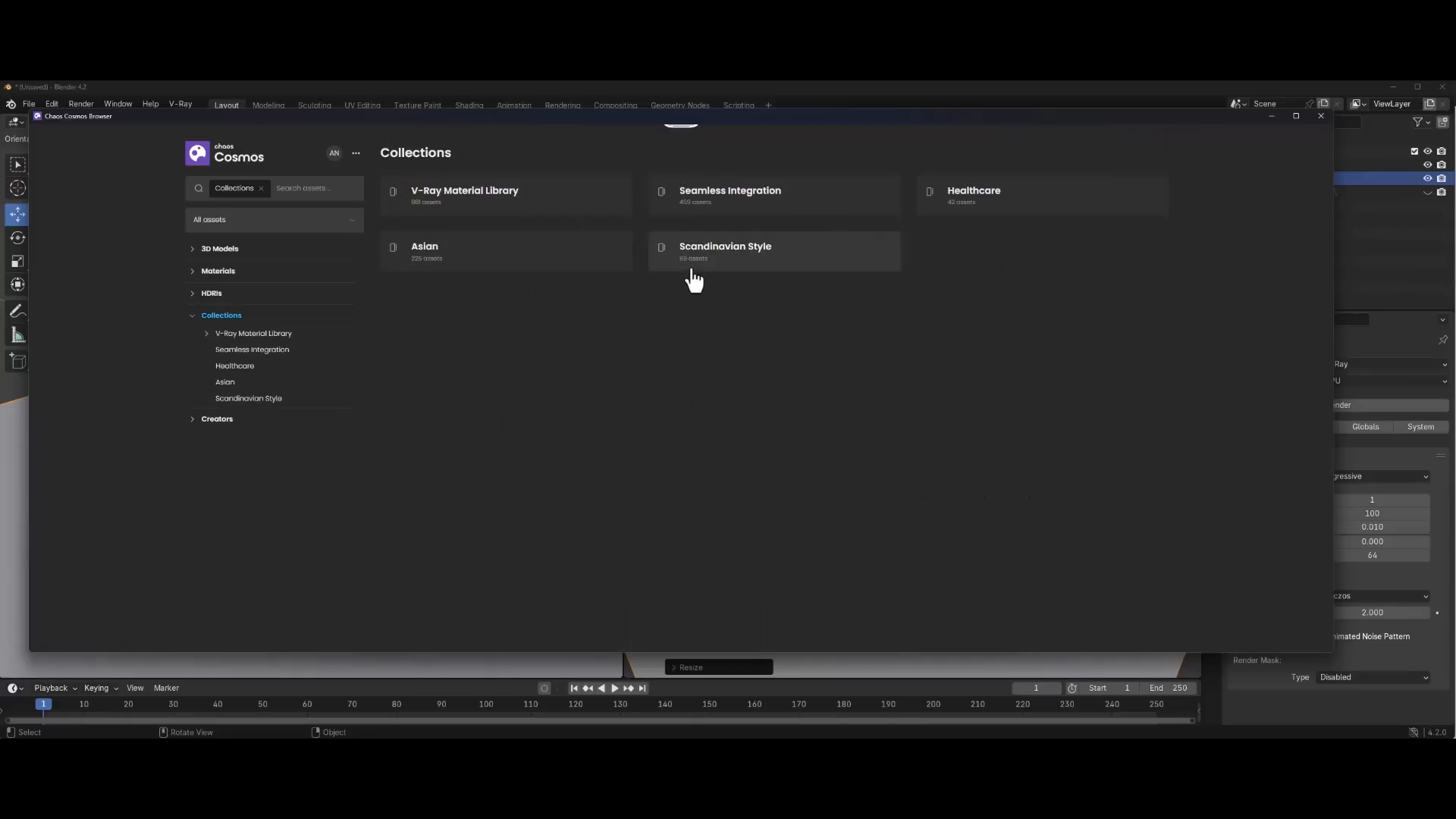
left_click(193, 317)
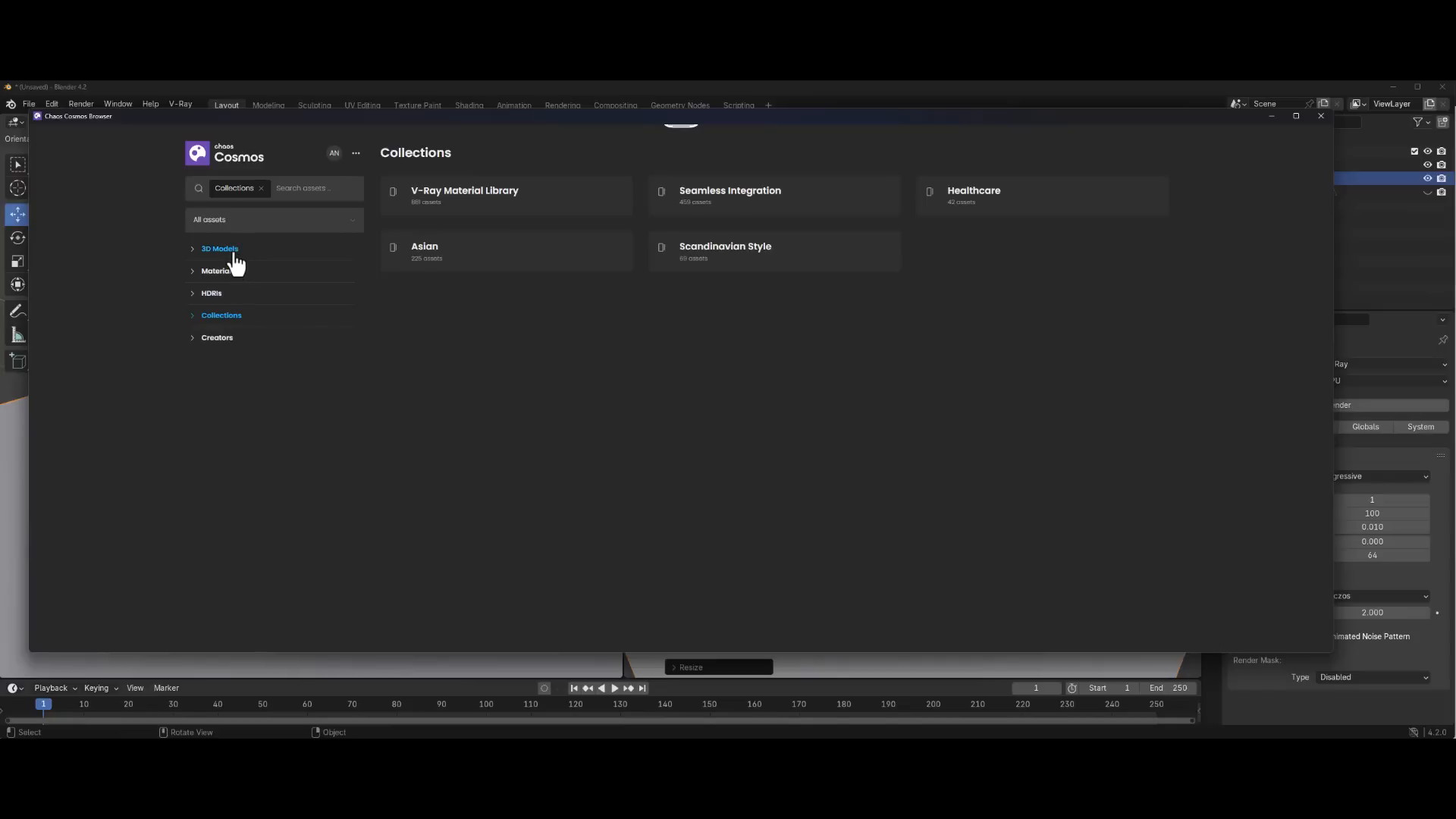
From the 3D Models category, download and import Umbrella Thorn Acacia 003 Spring, import Umbrella Thorn Acacia 002 Spring, and minimise the Cosmos browser
left_click(235, 255)
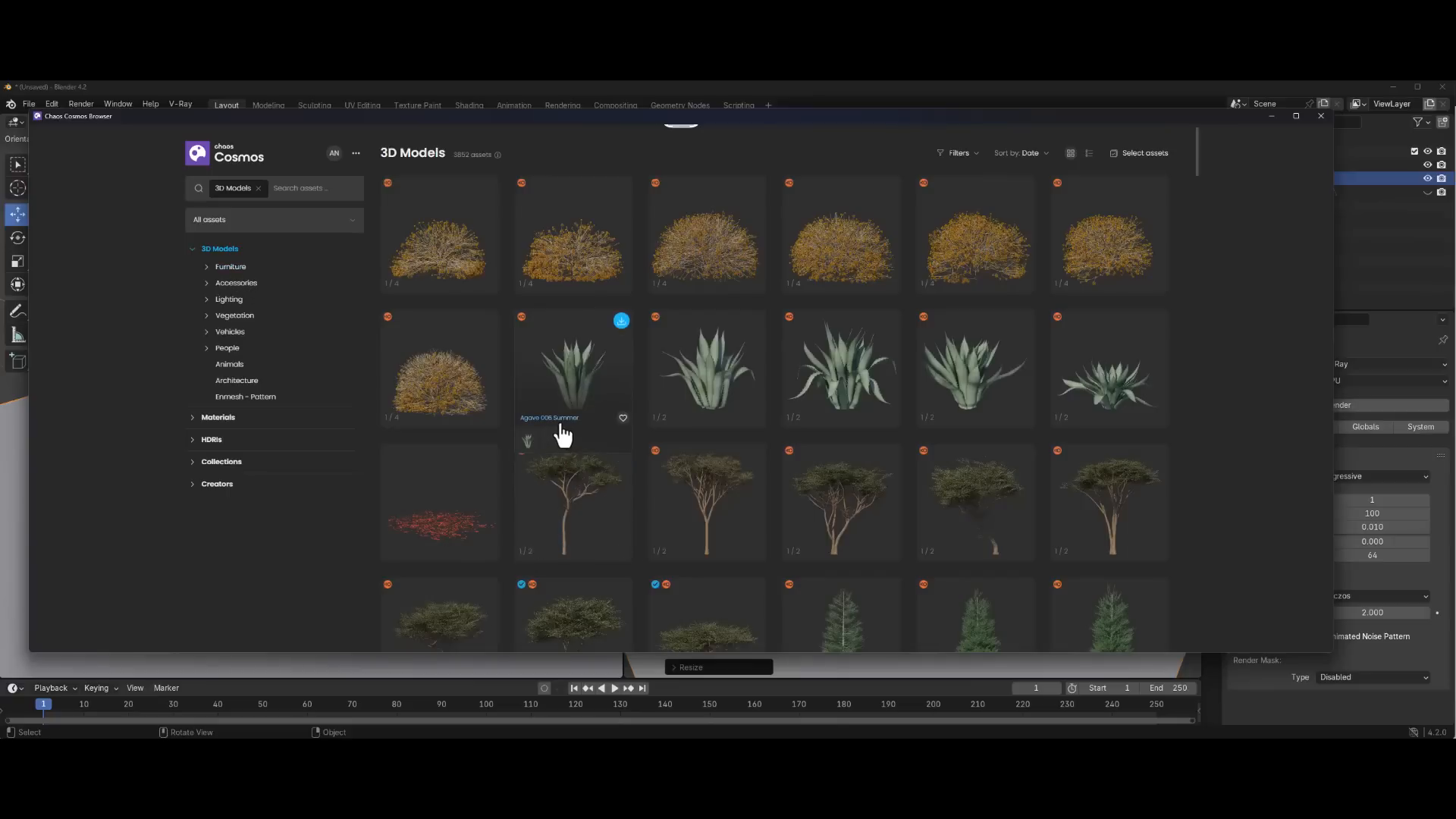
scroll(563, 419, "down", 3)
scroll(561, 414, "up", 15)
scroll(574, 461, "down", 4)
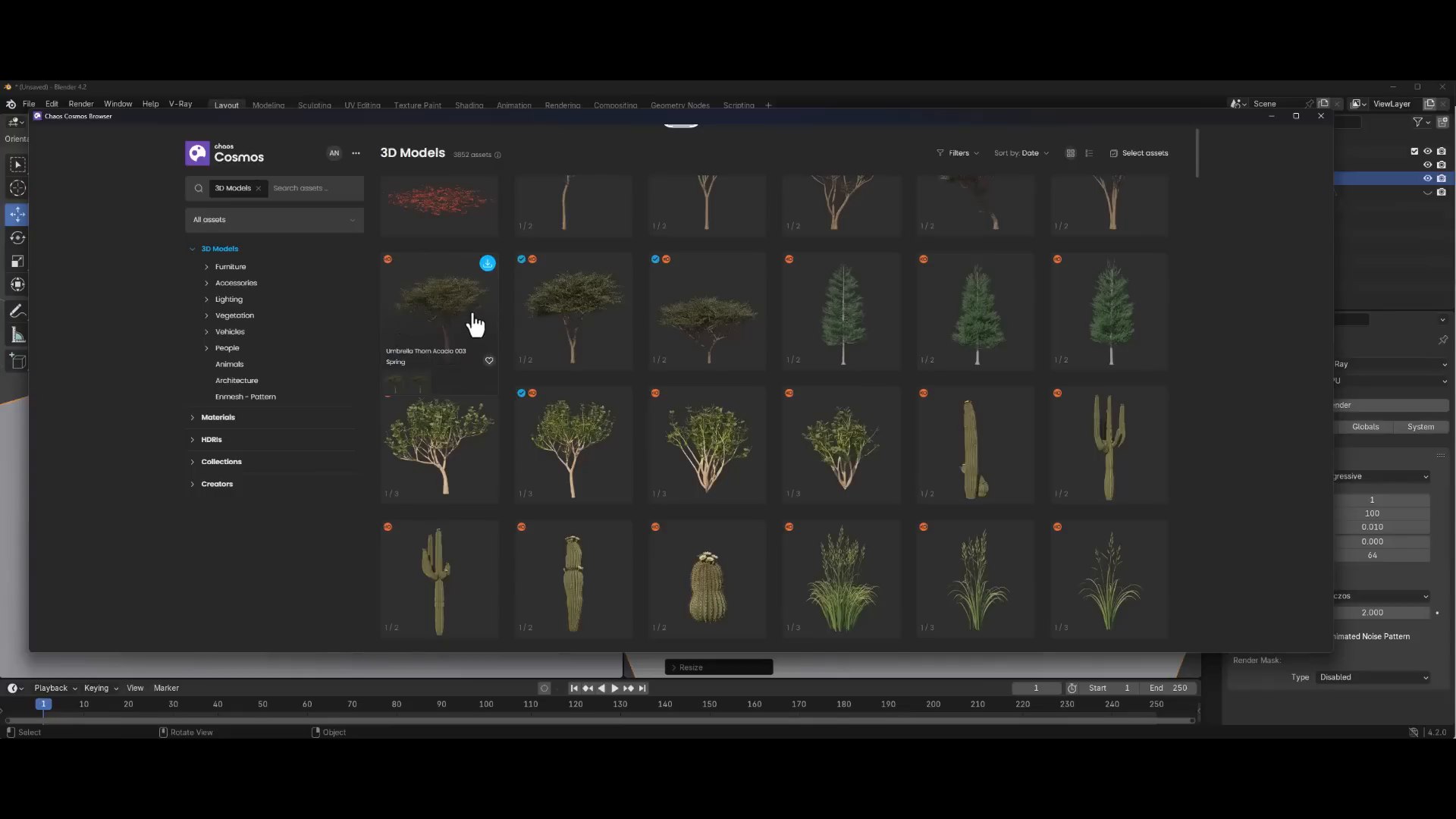
left_click(487, 263)
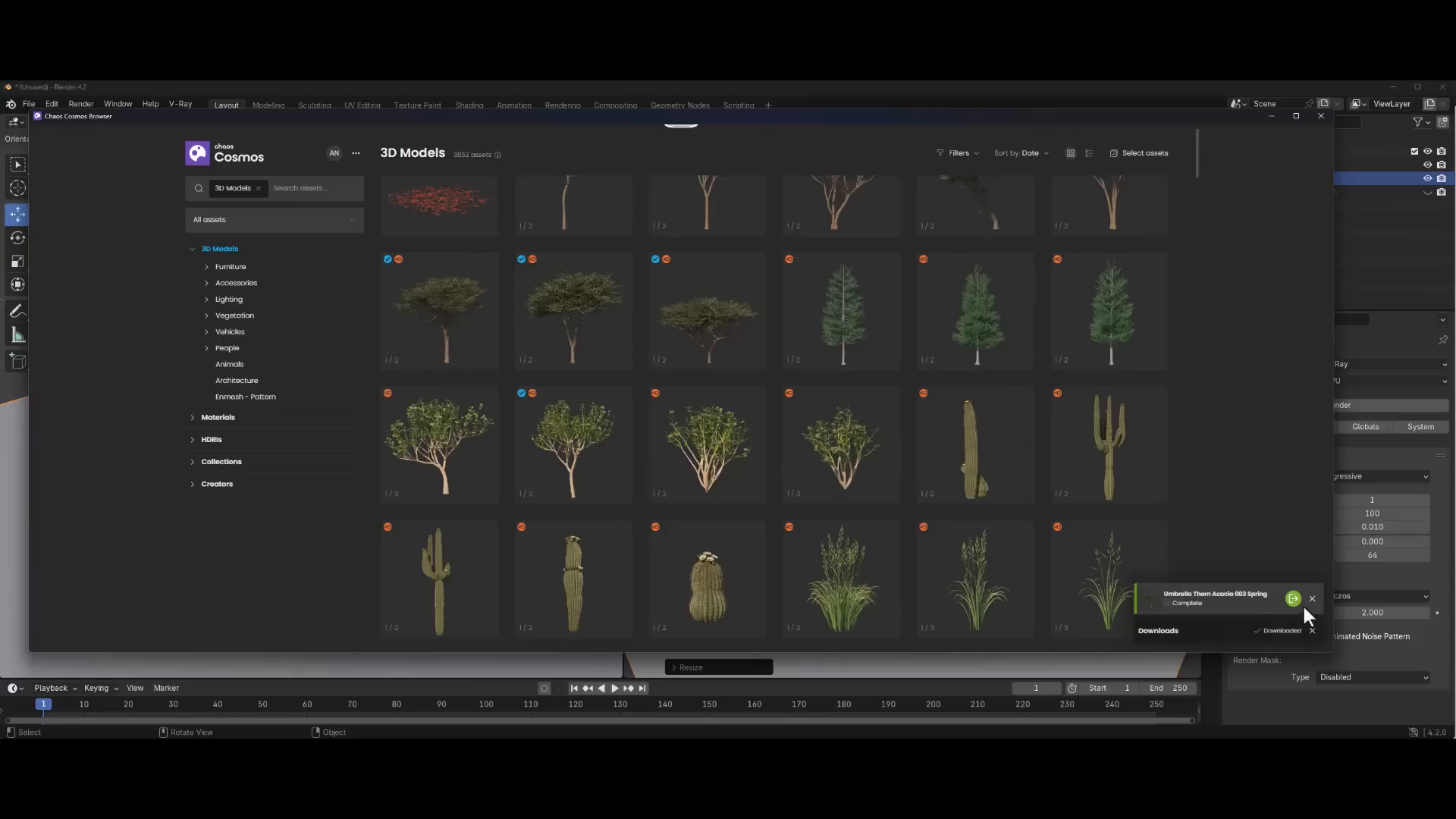
left_click(1293, 599)
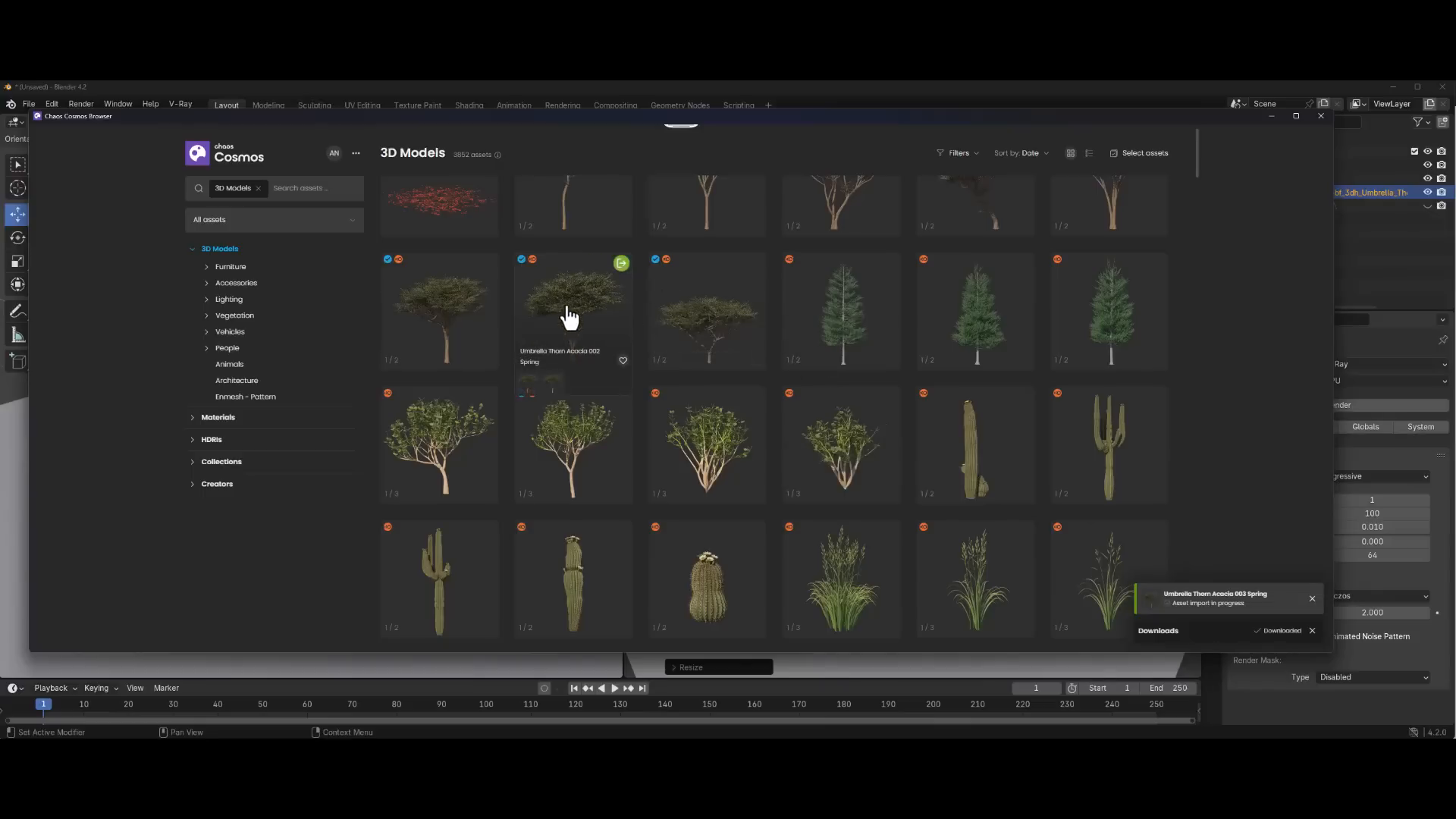
left_click(621, 264)
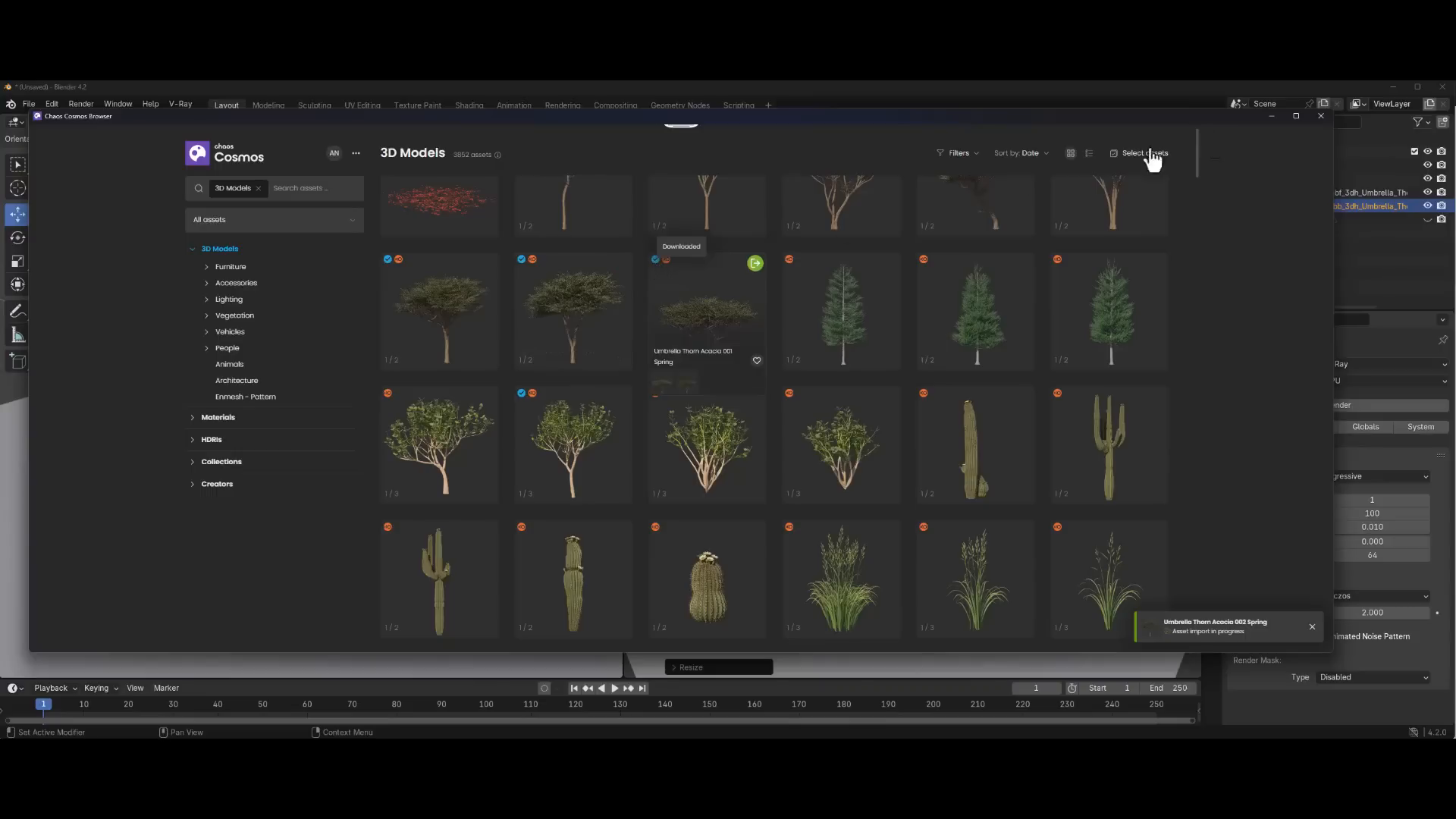
left_click(1271, 116)
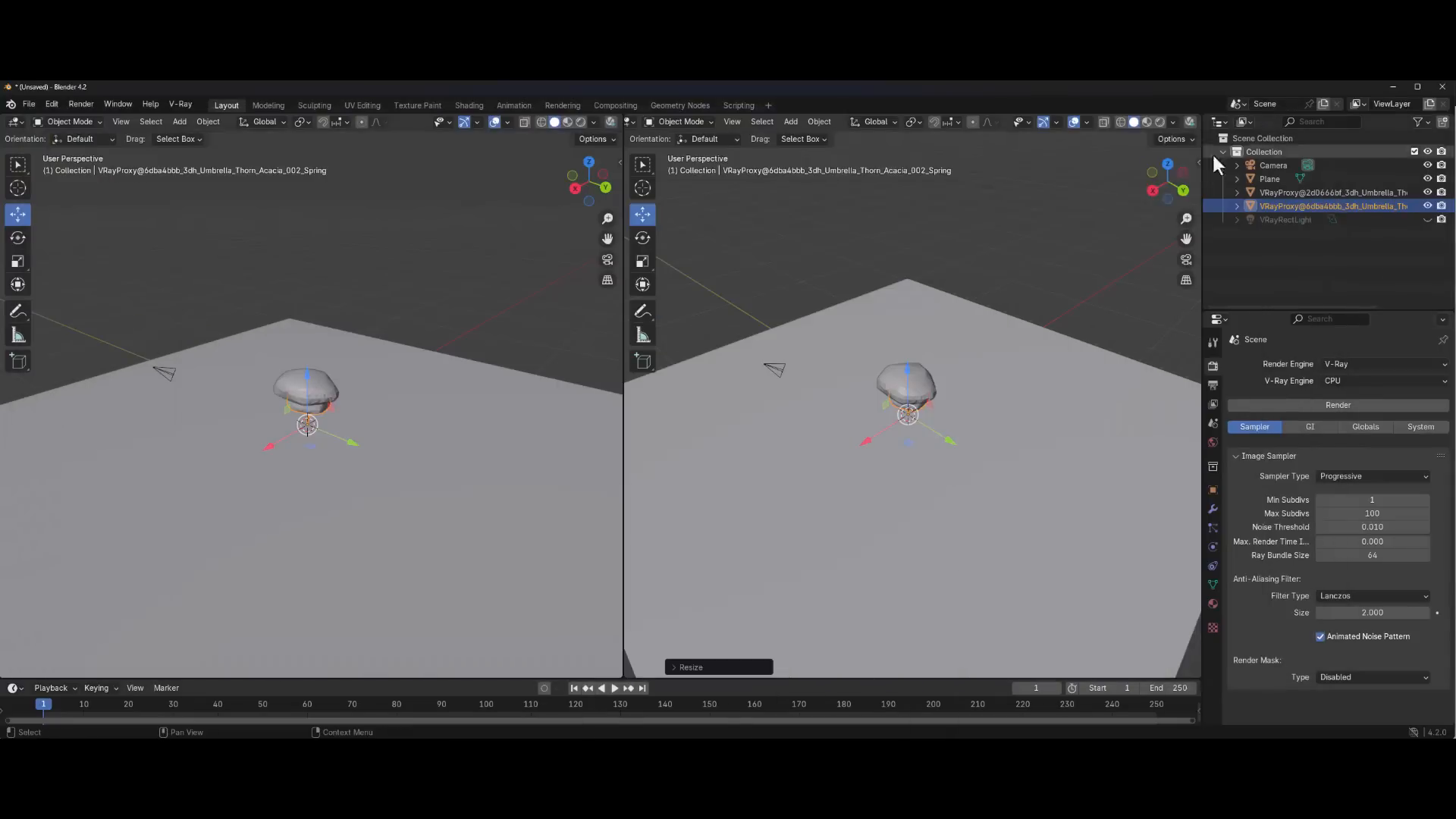
Move the Umbrella Thorn Acacia 002 Spring tree across the ground plane, clear of the other acacia
left_click_drag(348, 441, 387, 431)
scroll(338, 453, "up", 3)
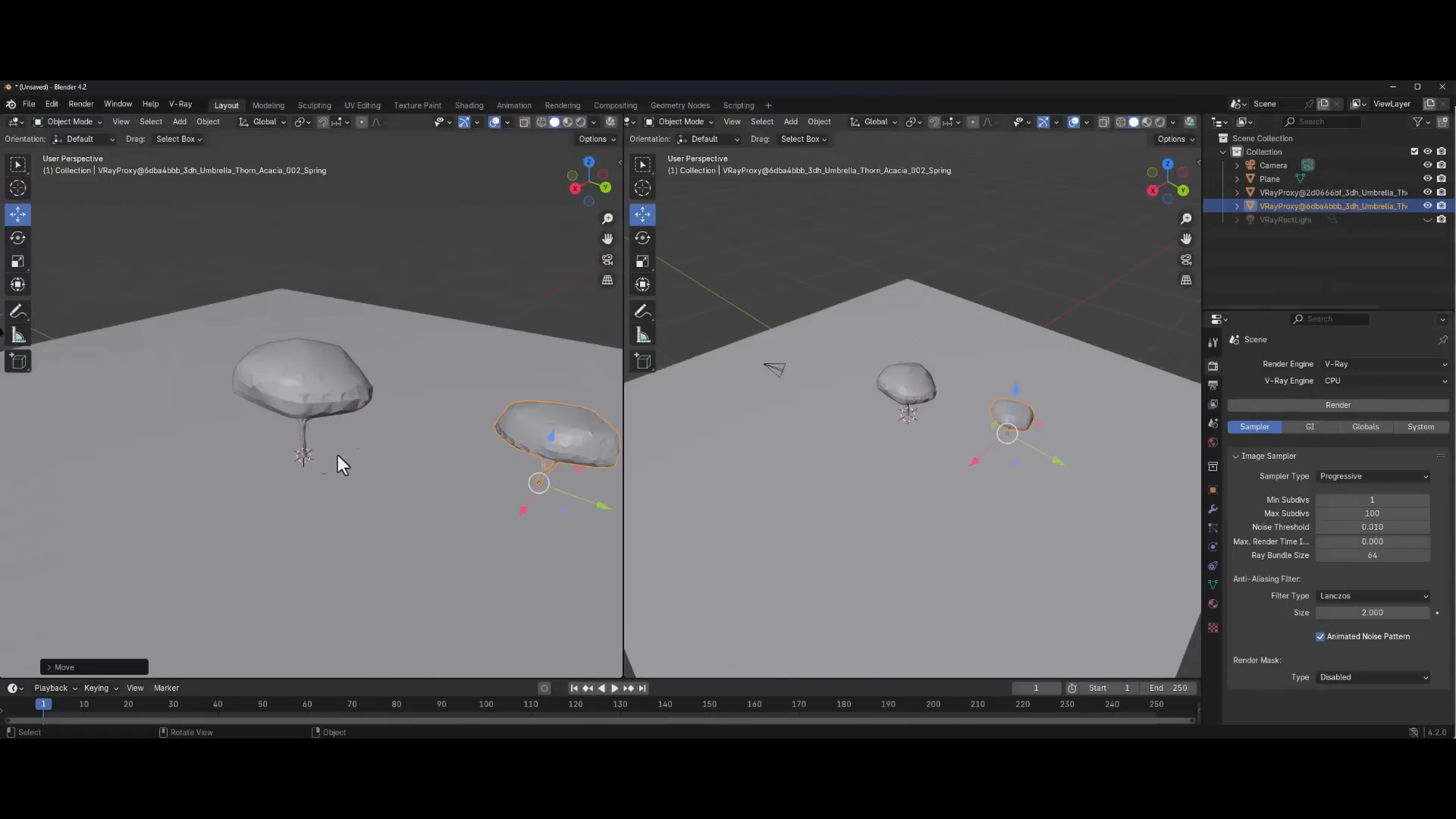
middle_click_drag(338, 455, 362, 408)
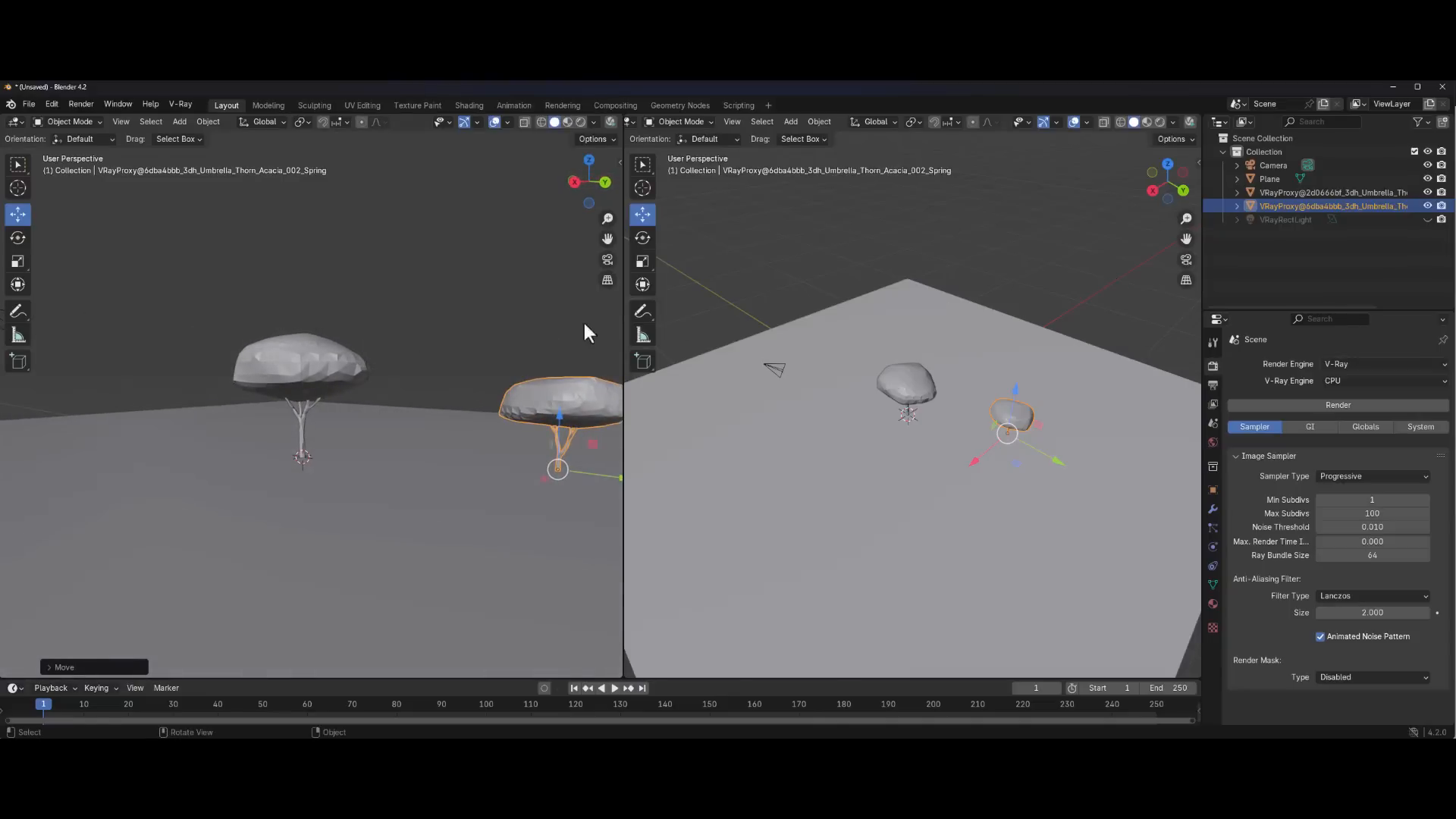
Deselect everything and add a V-Ray Sun And Sky light to the scene
key("alt+a")
key("shift+a")
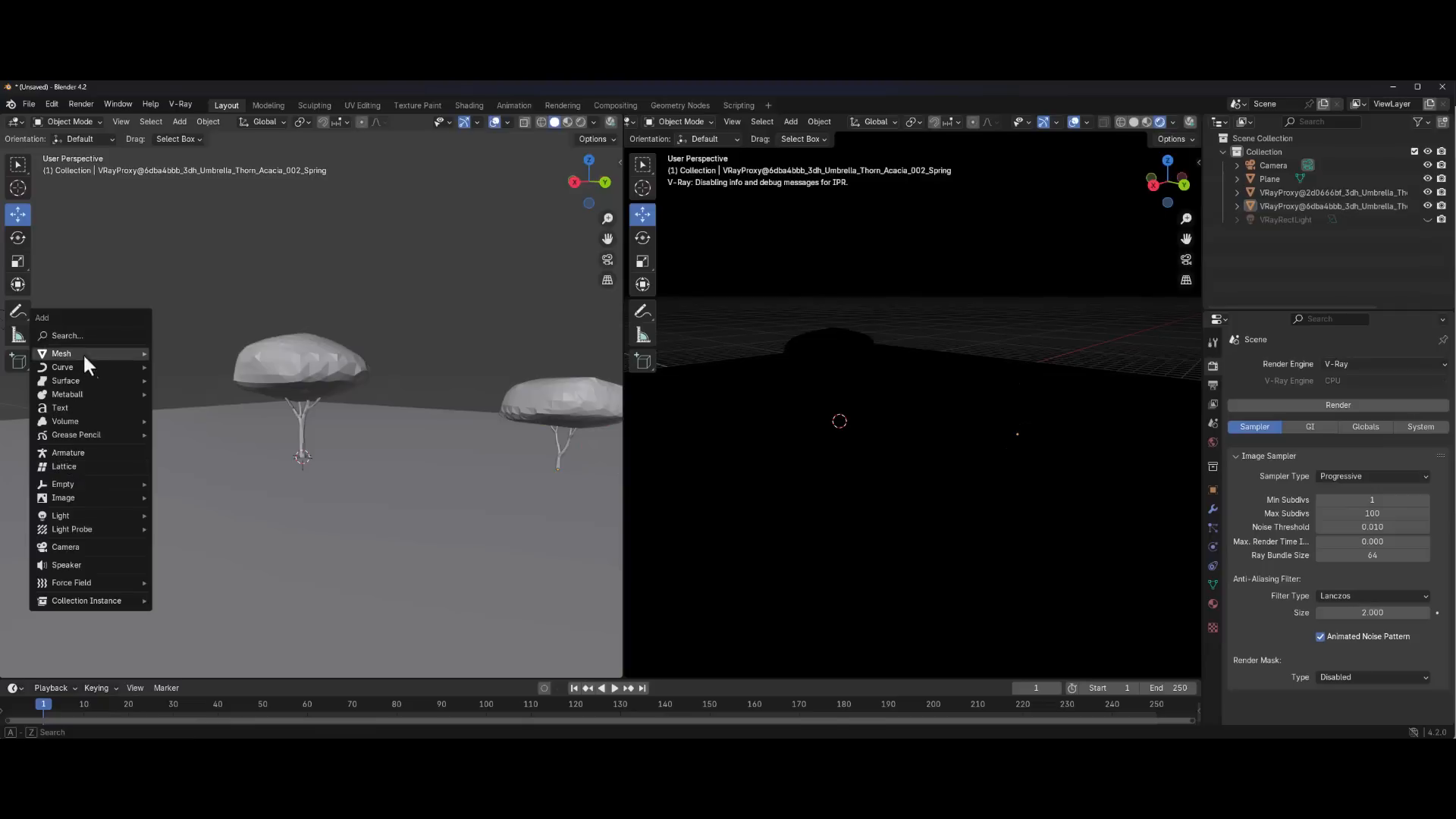
mouse_move(83, 518)
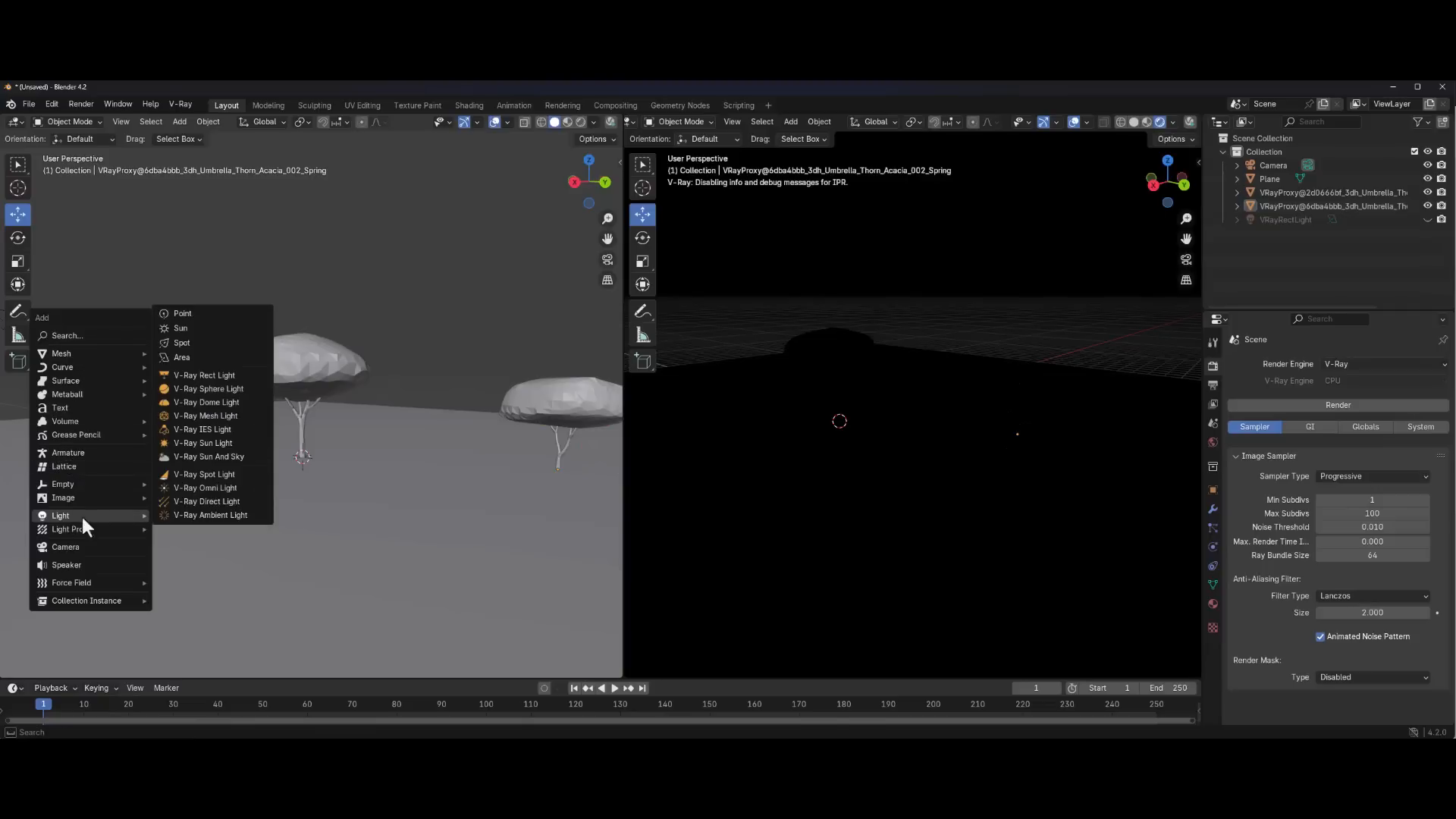
left_click(213, 457)
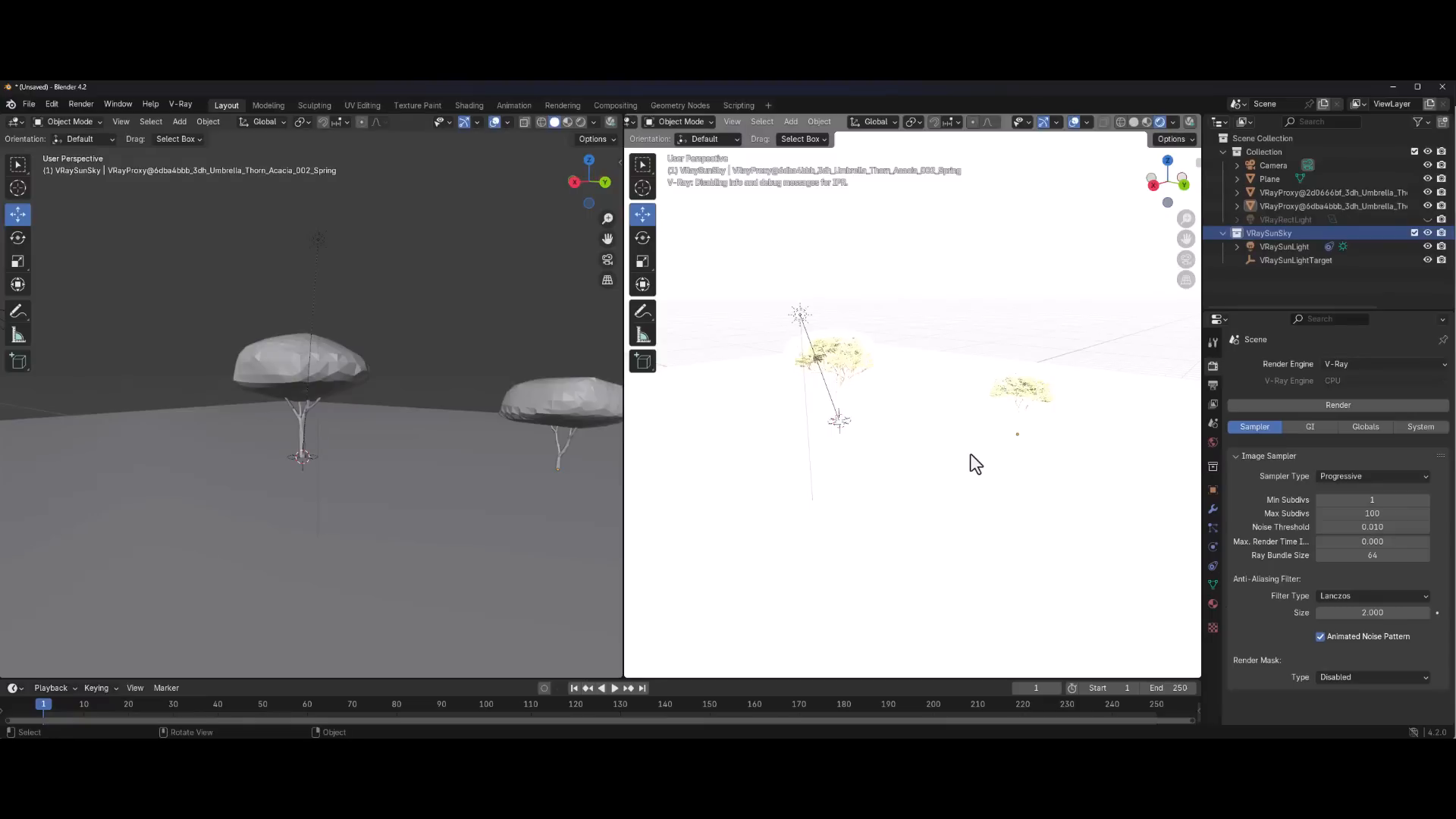
Set the V-Ray sun light's intensity to 0.010 and raise it to 0.040
left_click(1290, 246)
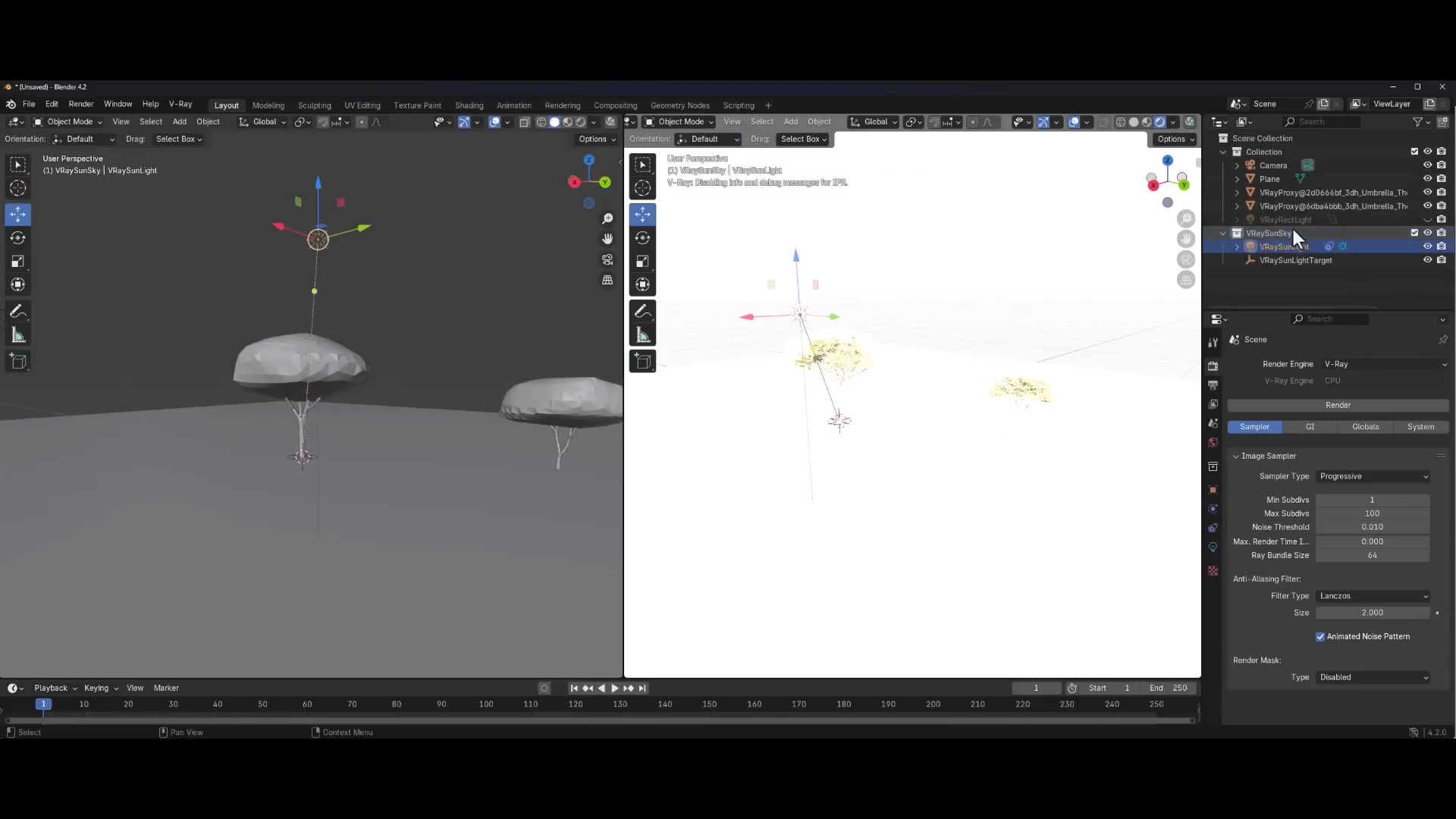
left_click(1293, 233)
left_click(1213, 547)
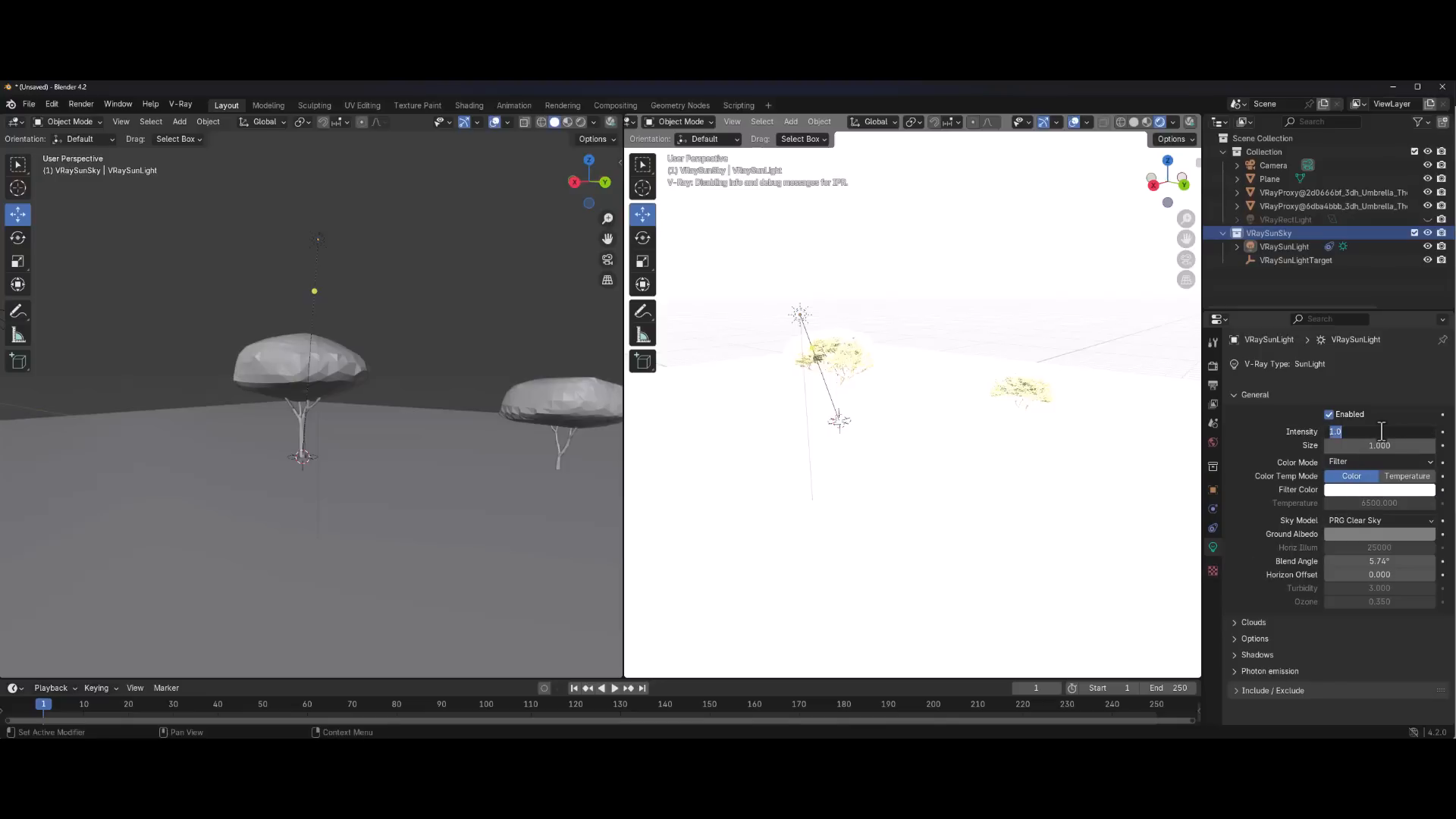
key("Return")
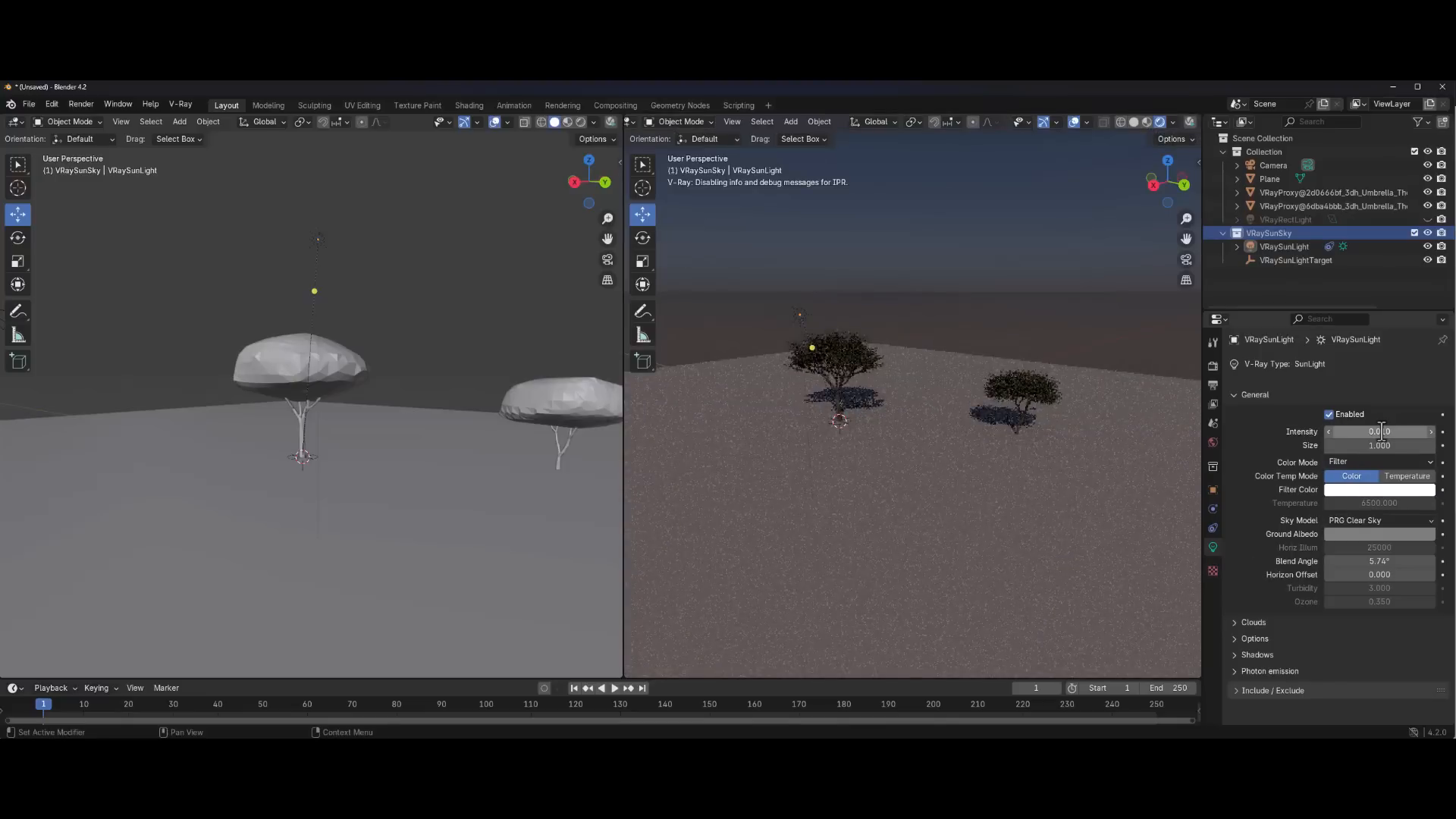
scroll(862, 438, "up", 5)
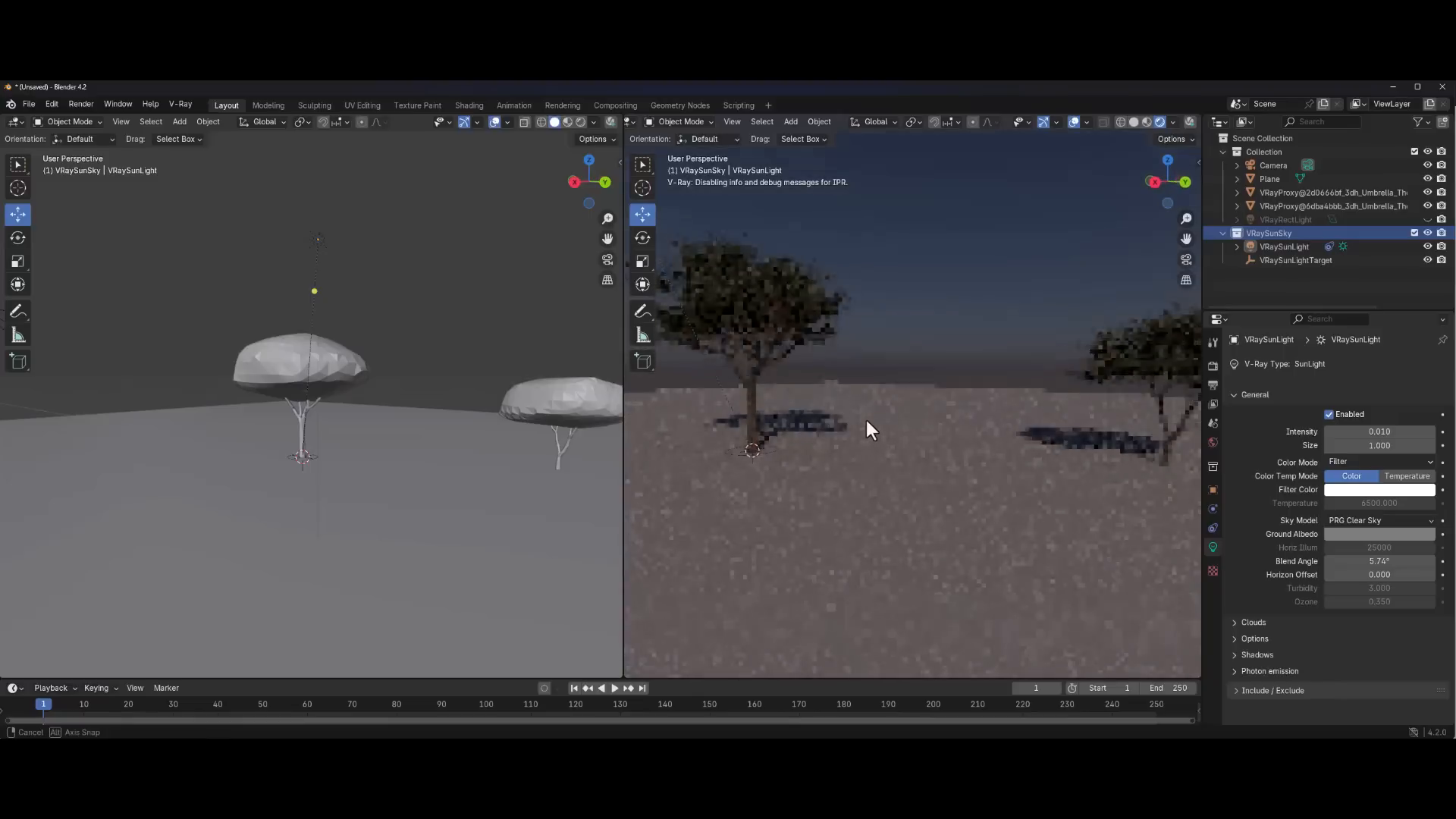
mouse_move(1378, 431)
left_mouse_down()
mouse_move(1418, 431)
mouse_move(1403, 432)
left_mouse_up()
middle_click_drag(1138, 458, 1020, 498)
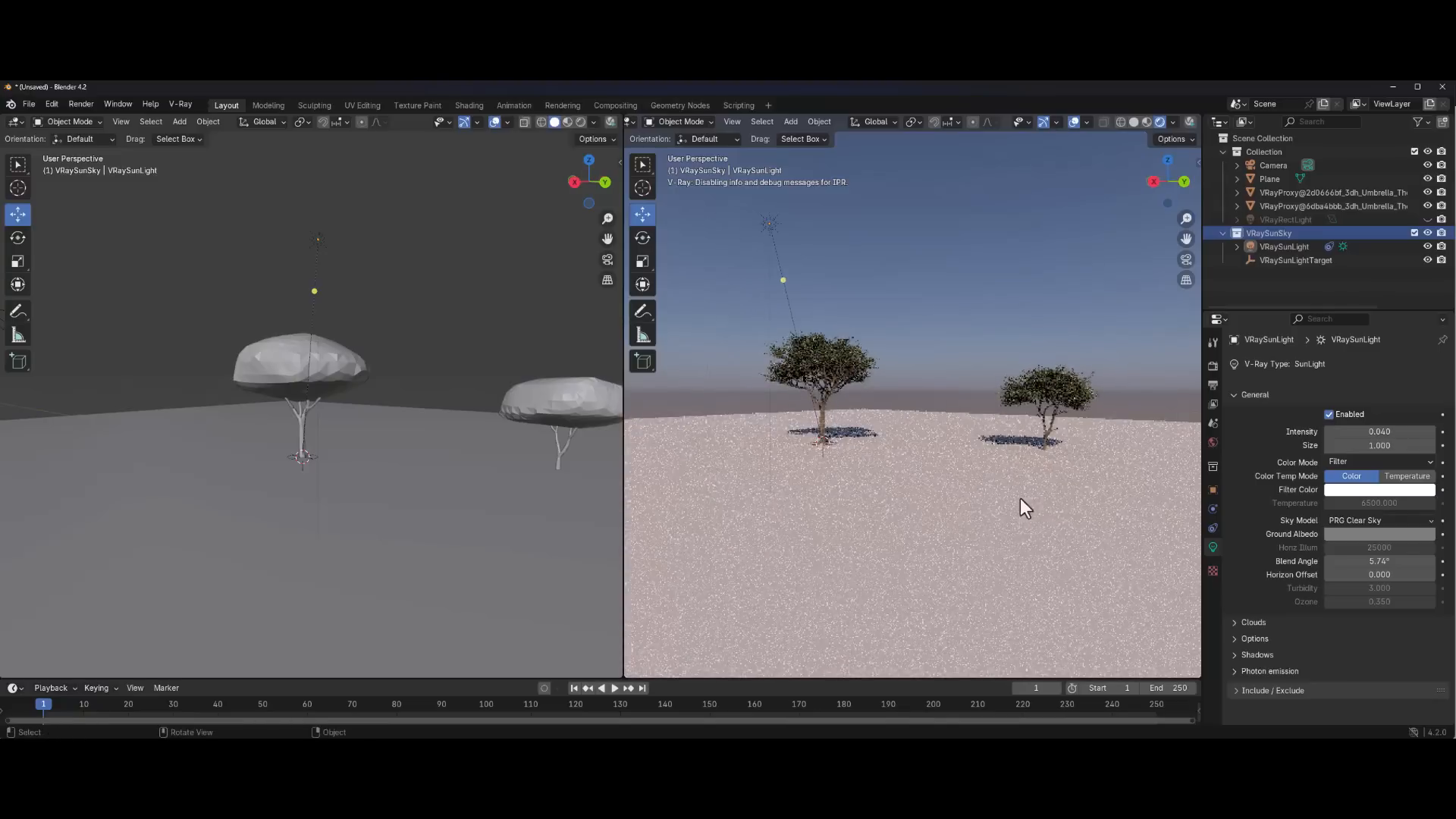
Try the Preetham et al and CIE Clear sky models, return to PRG Clear Sky, and set the sun intensity to 0.060
left_click(1361, 522)
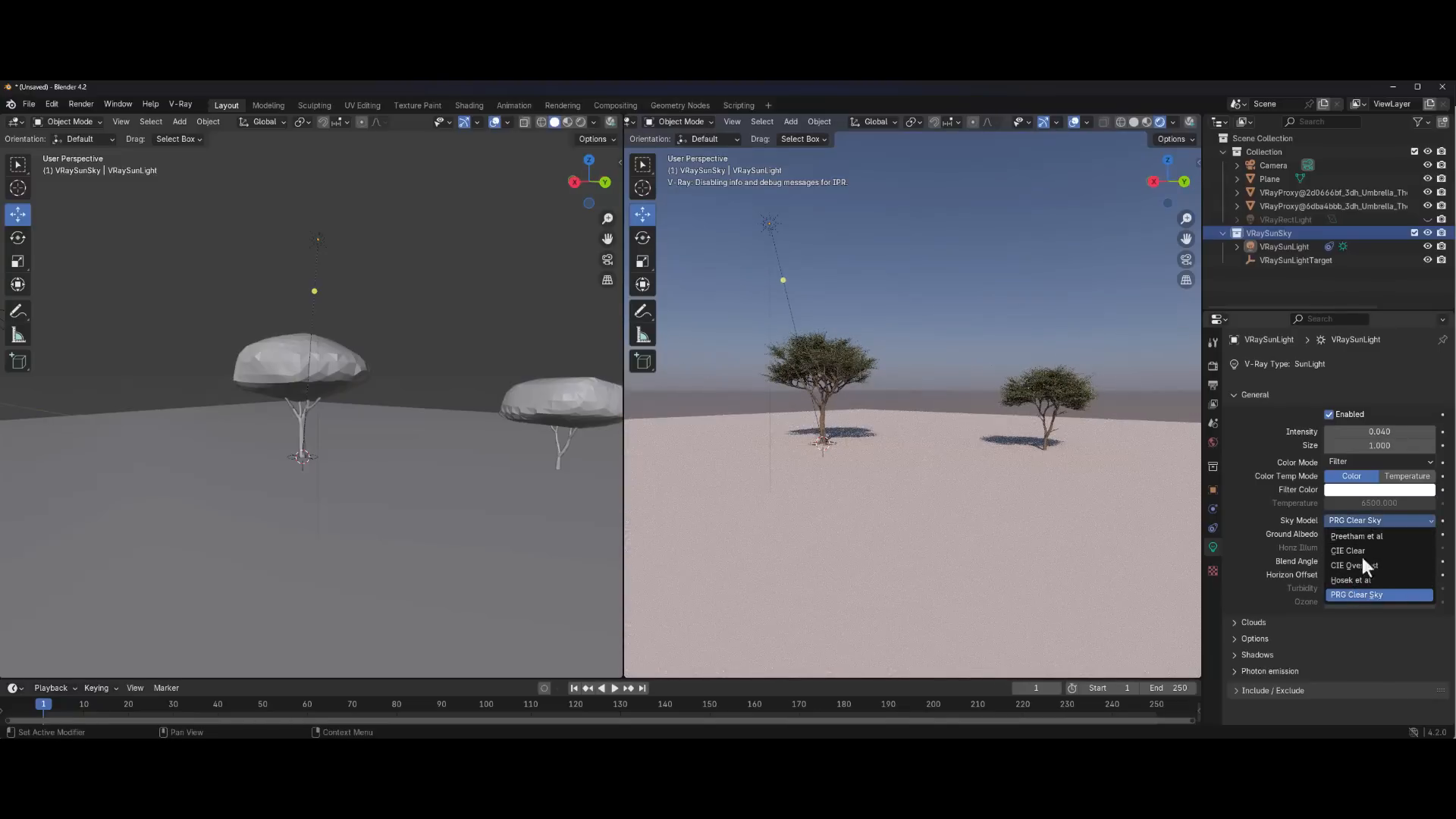
left_click(1358, 535)
left_click(1358, 520)
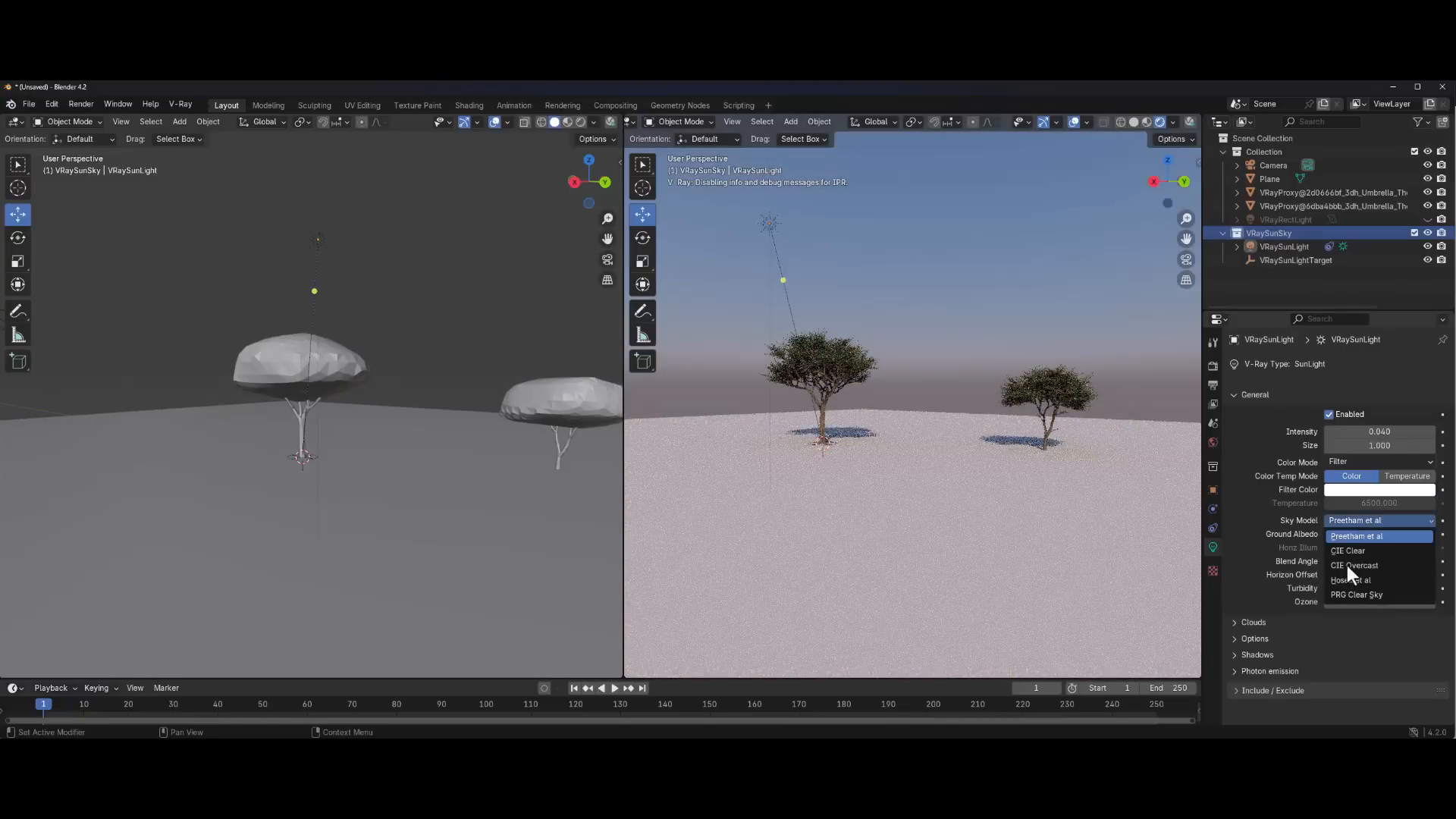
left_click(1349, 553)
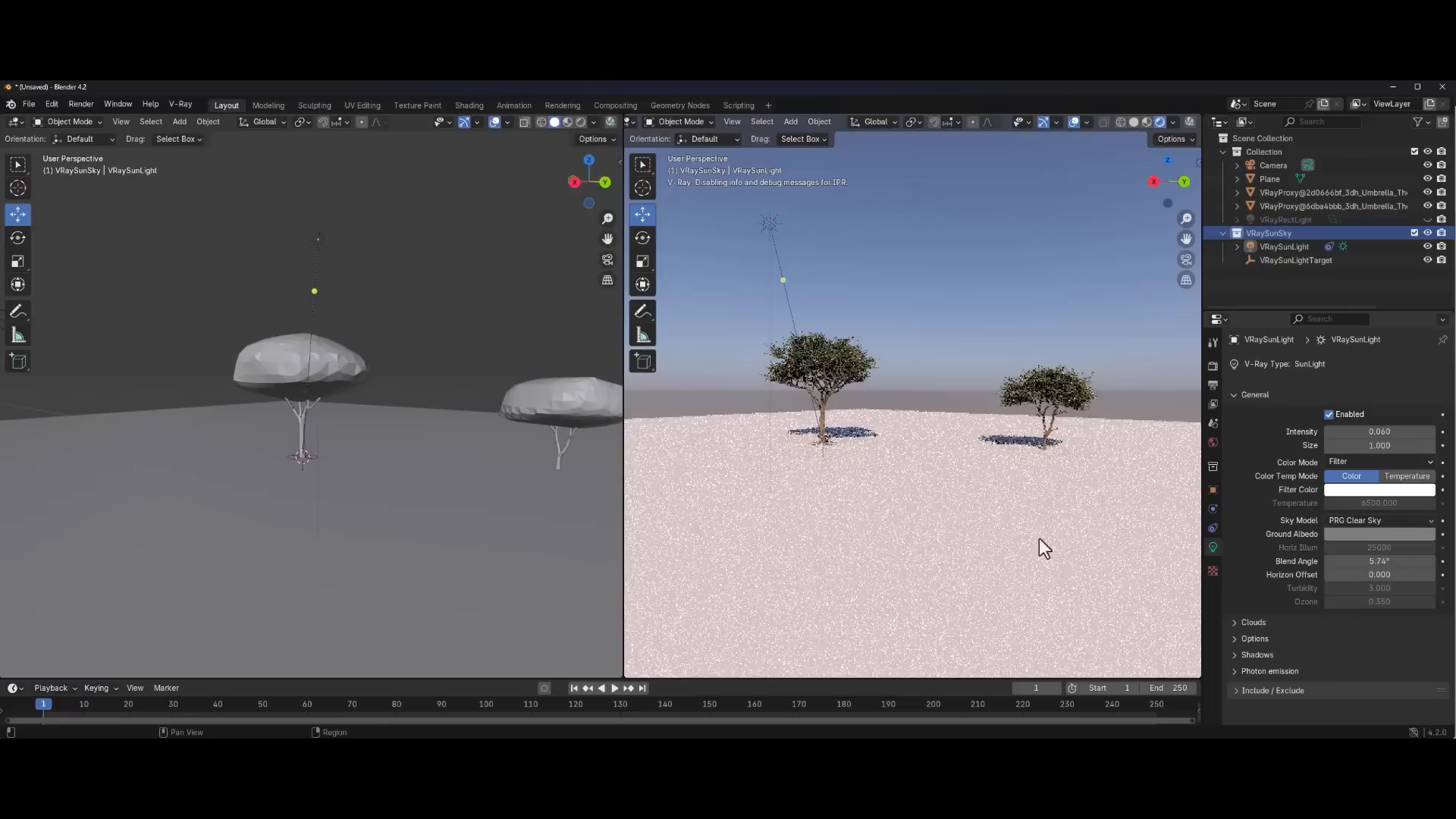
scroll(843, 357, "up", 3)
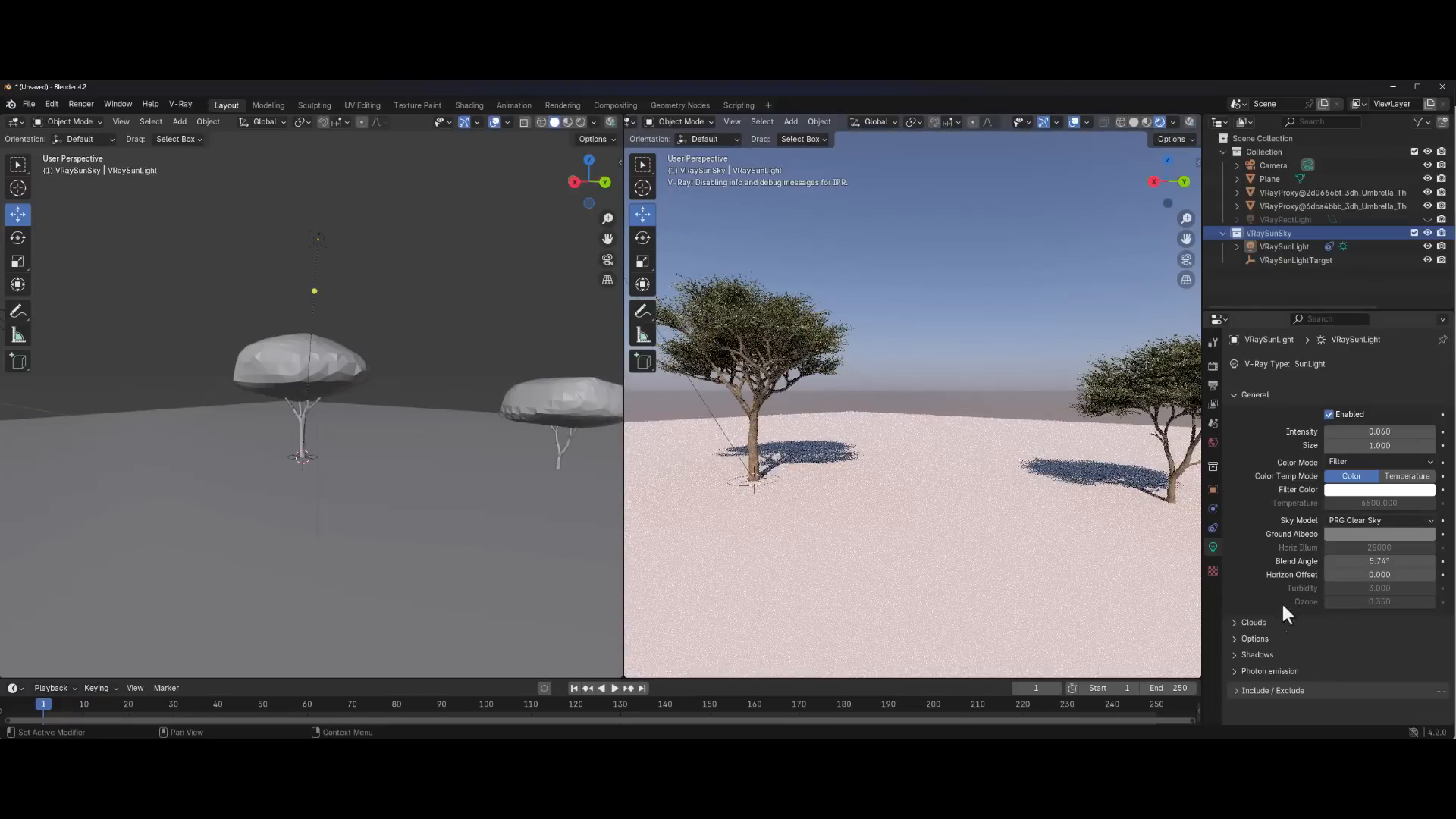
Turn on the clouds in the V-Ray sun light's sky settings
left_click(1266, 620)
scroll(1329, 598, "down", 3)
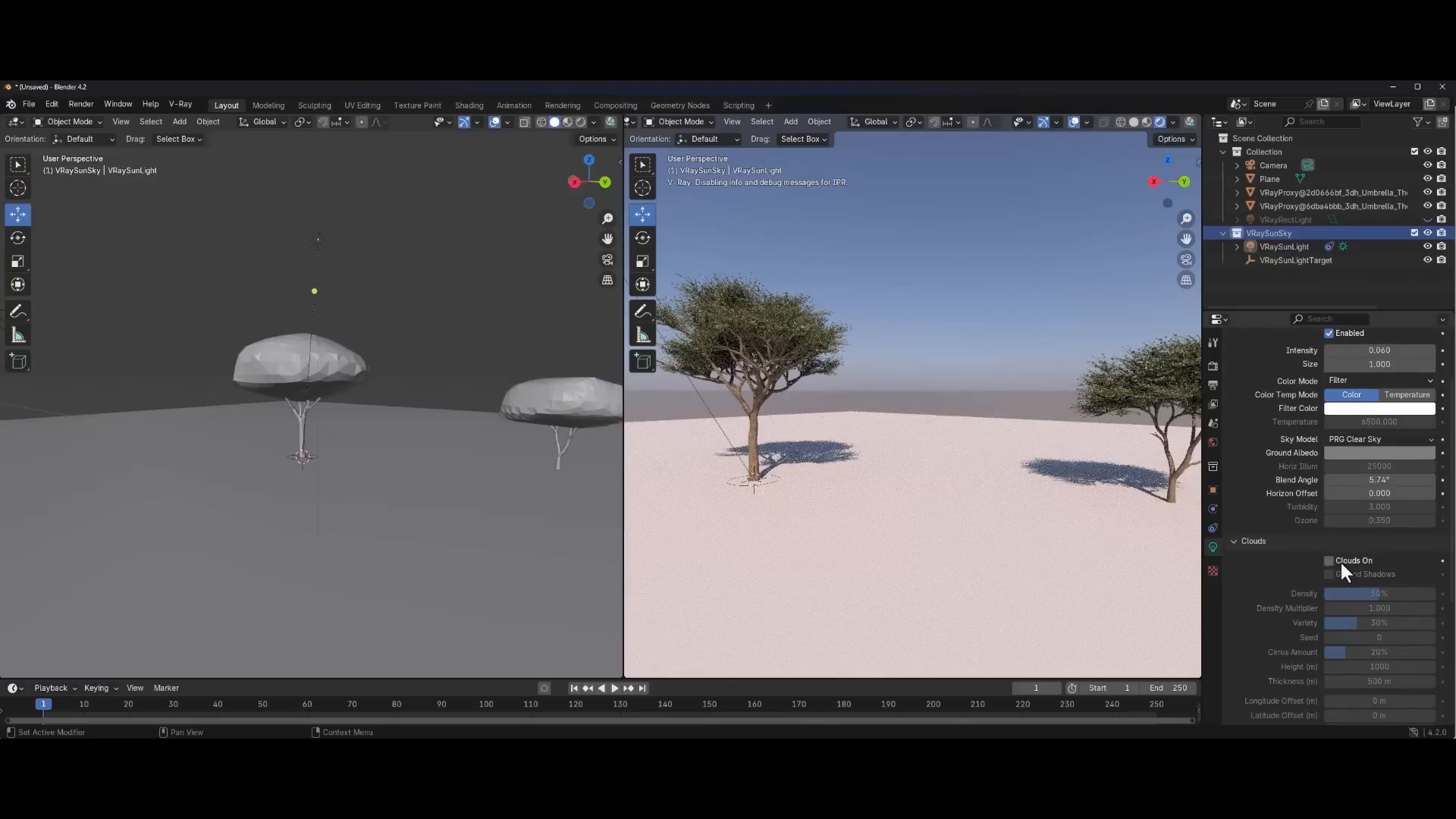
left_click(1329, 561)
middle_click_drag(902, 511, 923, 476)
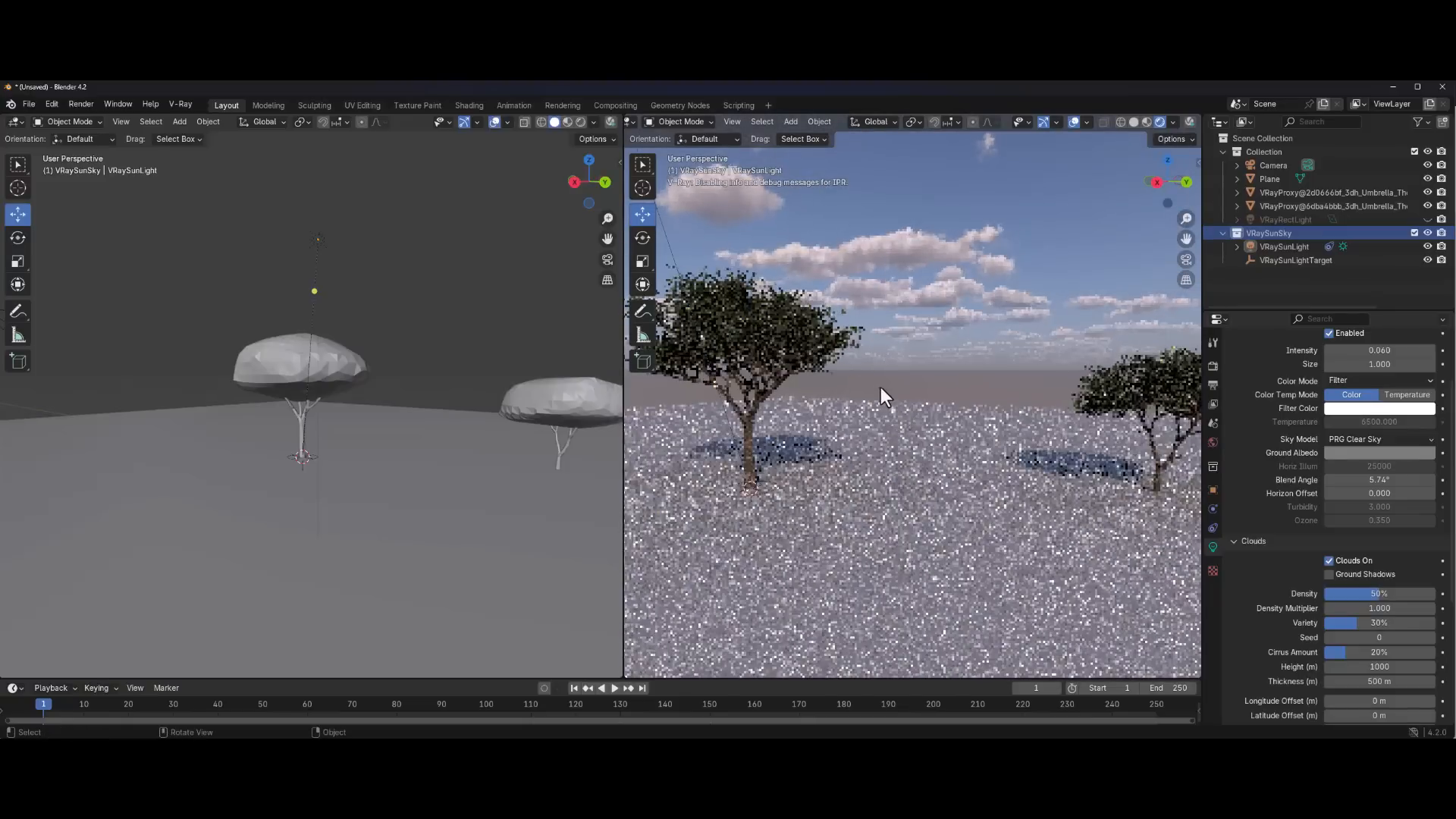
Set the clouds' density multiplier to 1.300, variety to 88%, seed to 40, cirrus amount to 31%, height to 900 and thickness to 430 m
left_click_drag(1366, 594, 1344, 681)
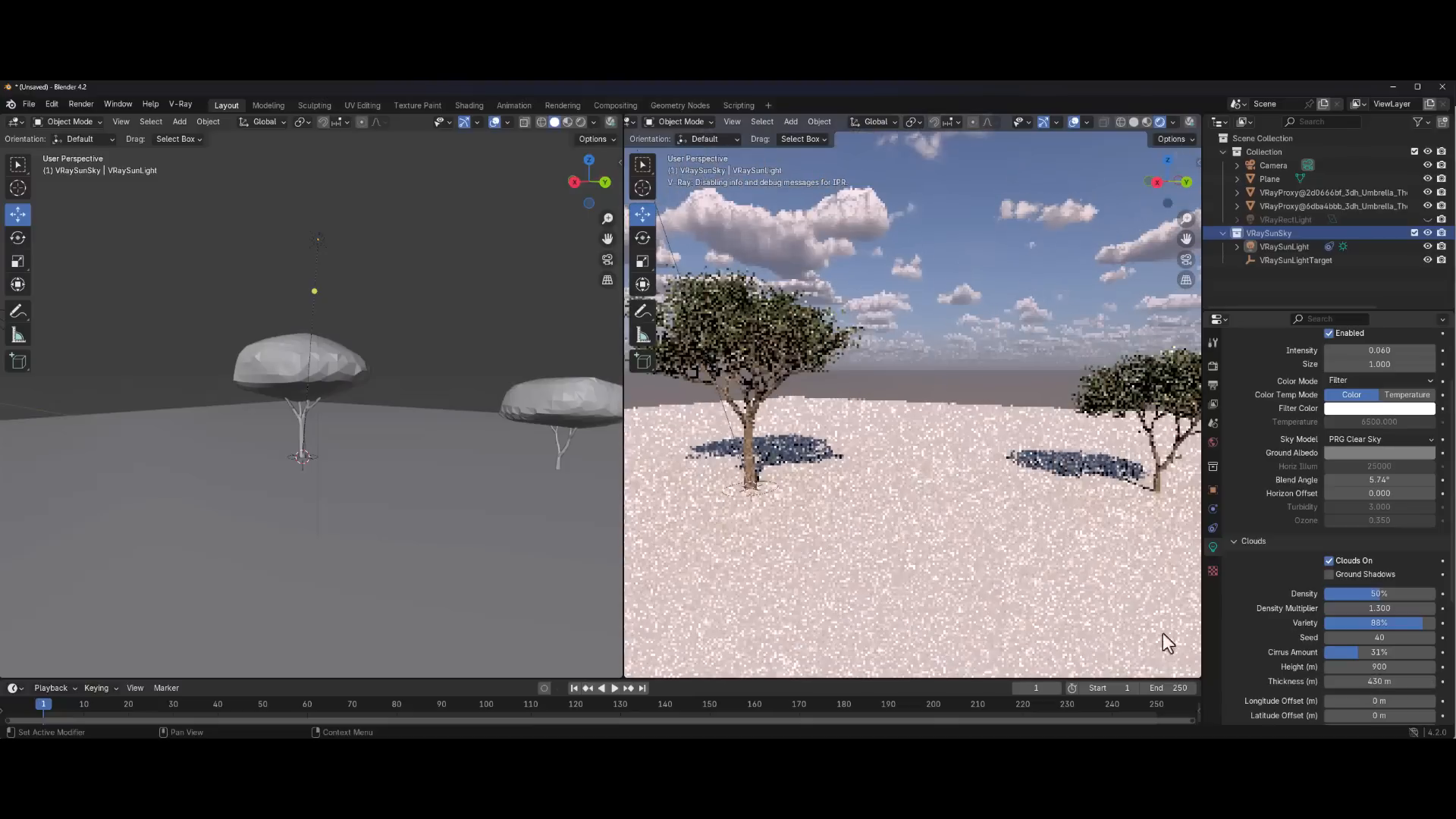
scroll(989, 506, "down", 4)
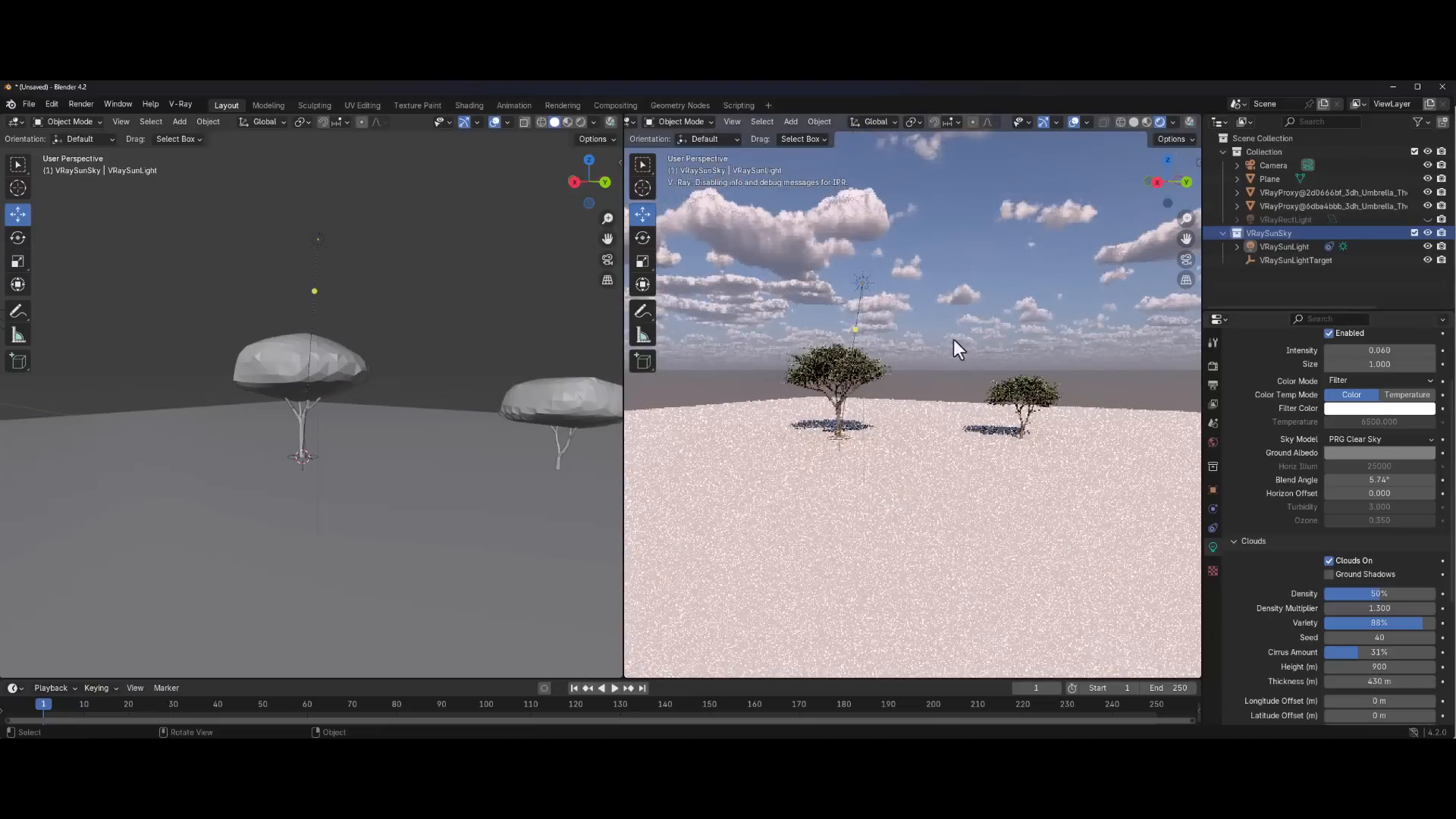
middle_click_drag(953, 339, 903, 329)
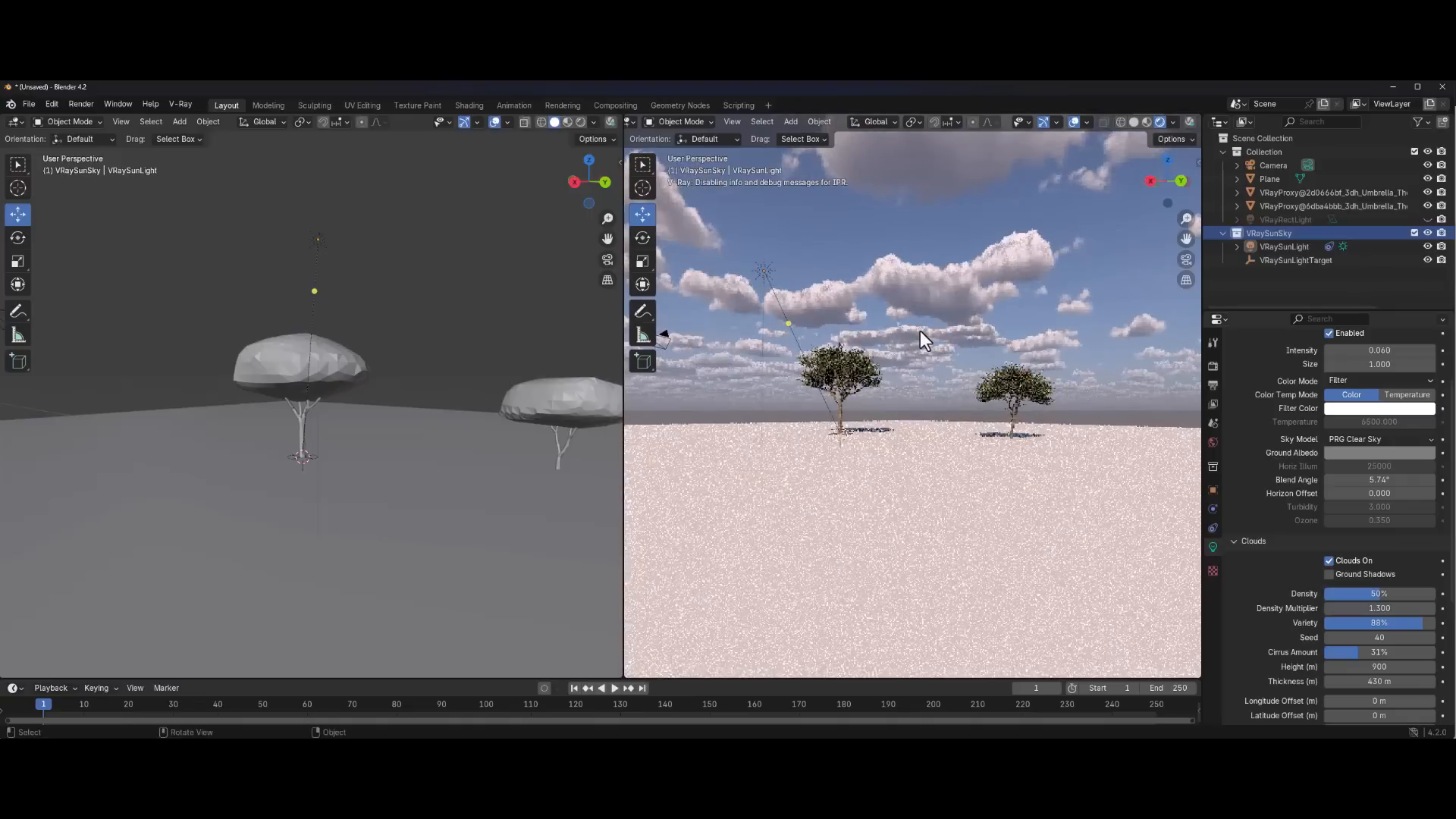
Reopen the Chaos Cosmos browser and download Horse Chestnut 003 Spring from the 3D Models category
left_click(177, 103)
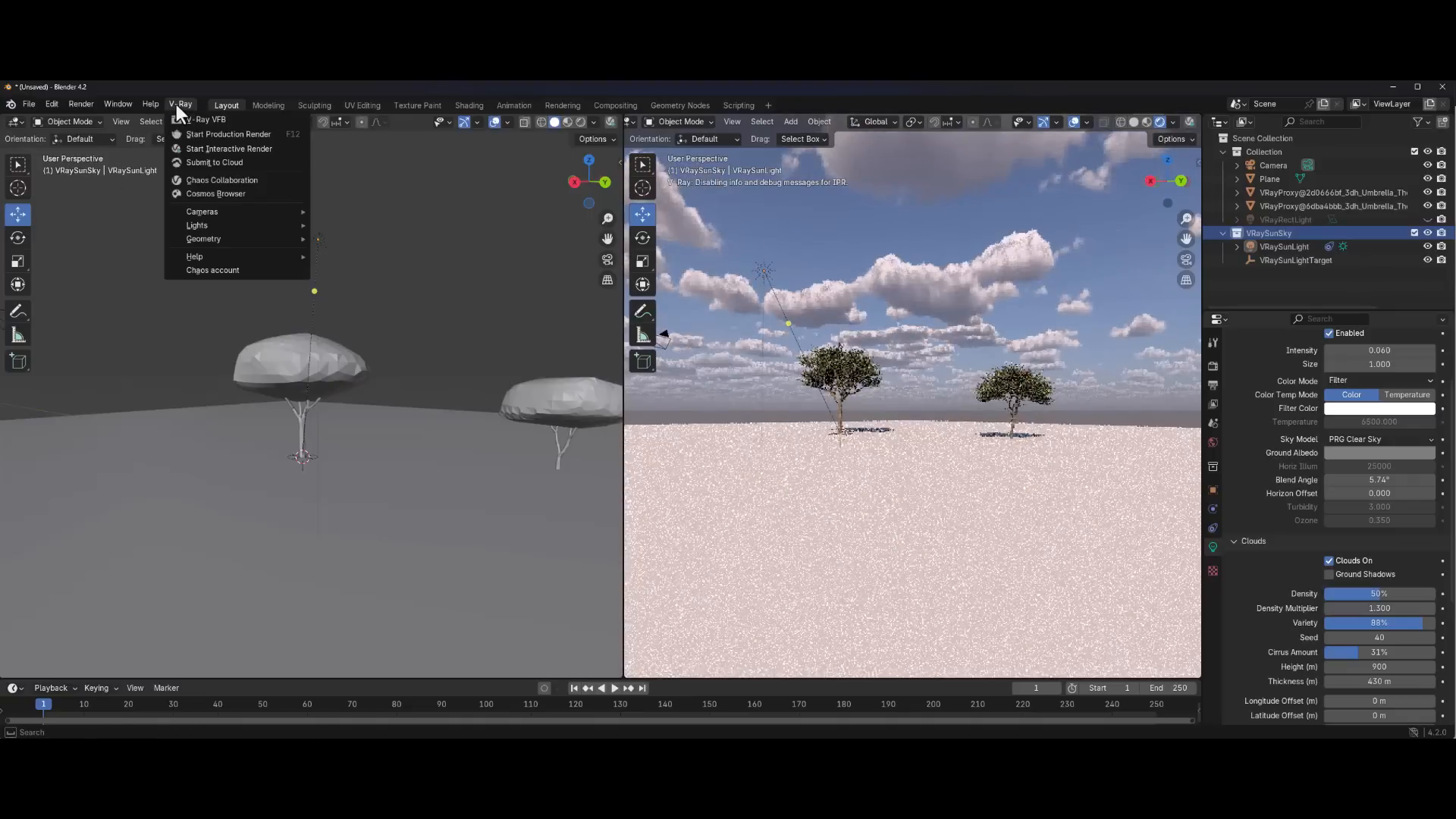
left_click(220, 198)
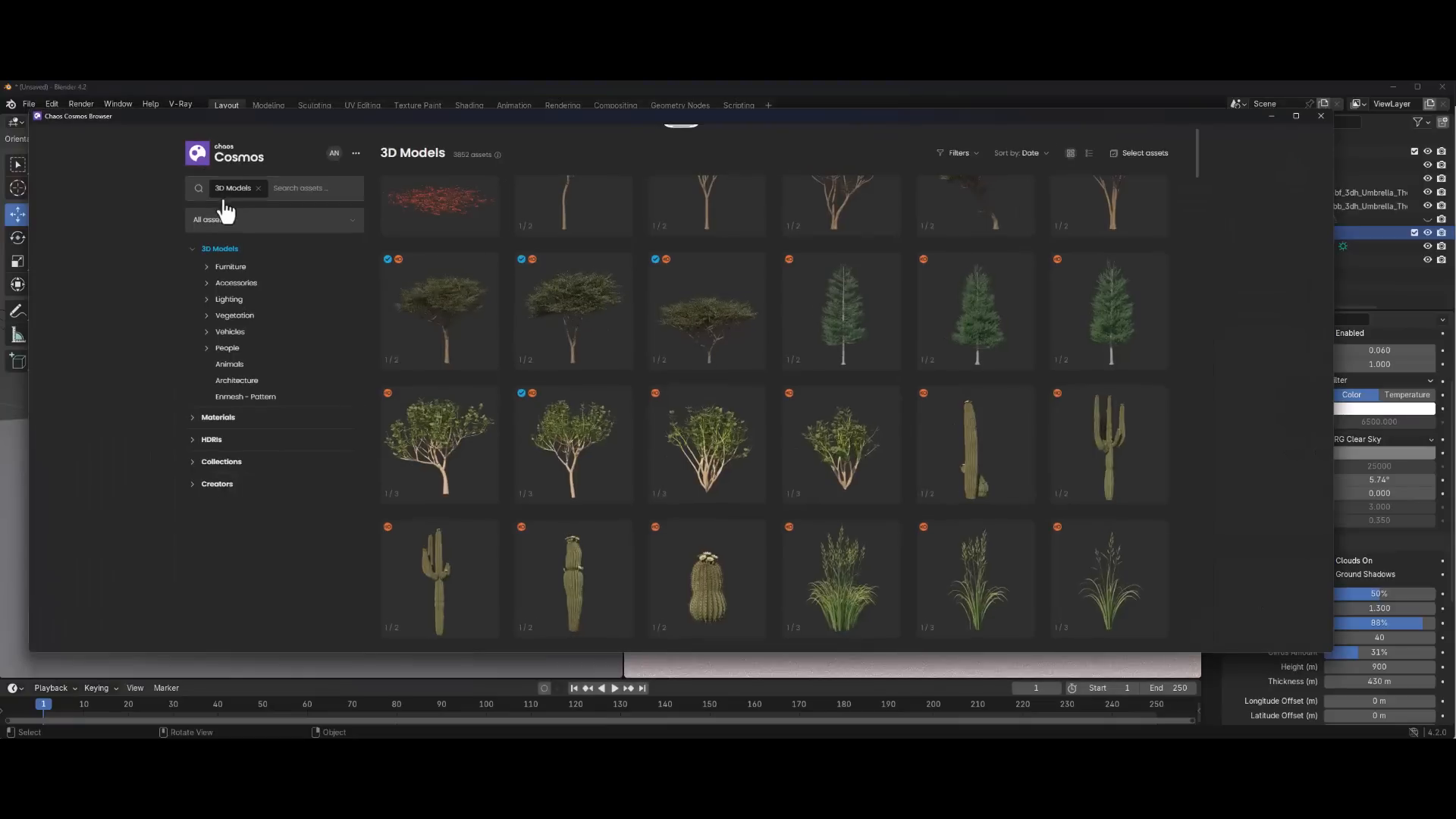
scroll(837, 485, "down", 5)
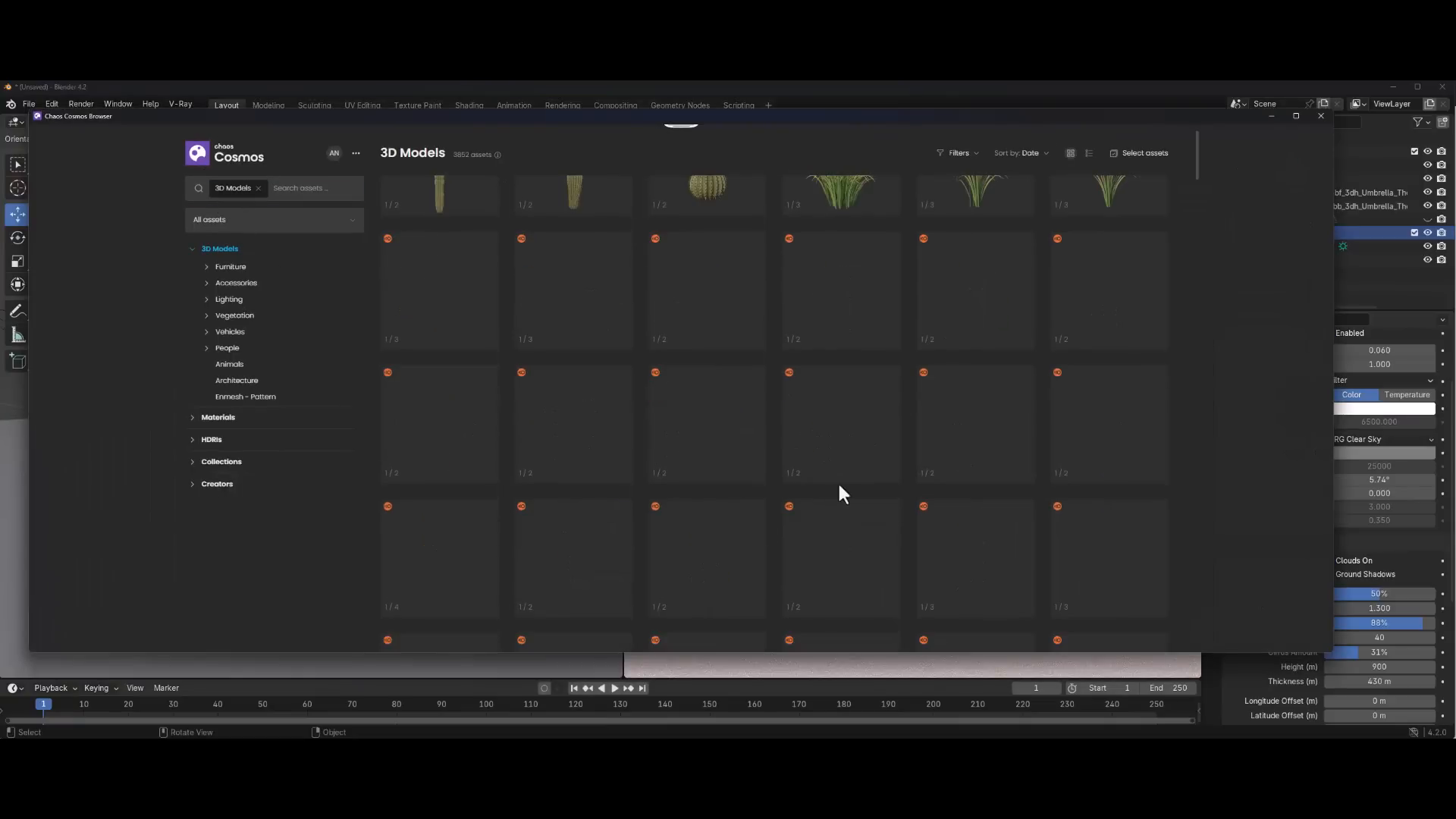
scroll(838, 484, "down", 2)
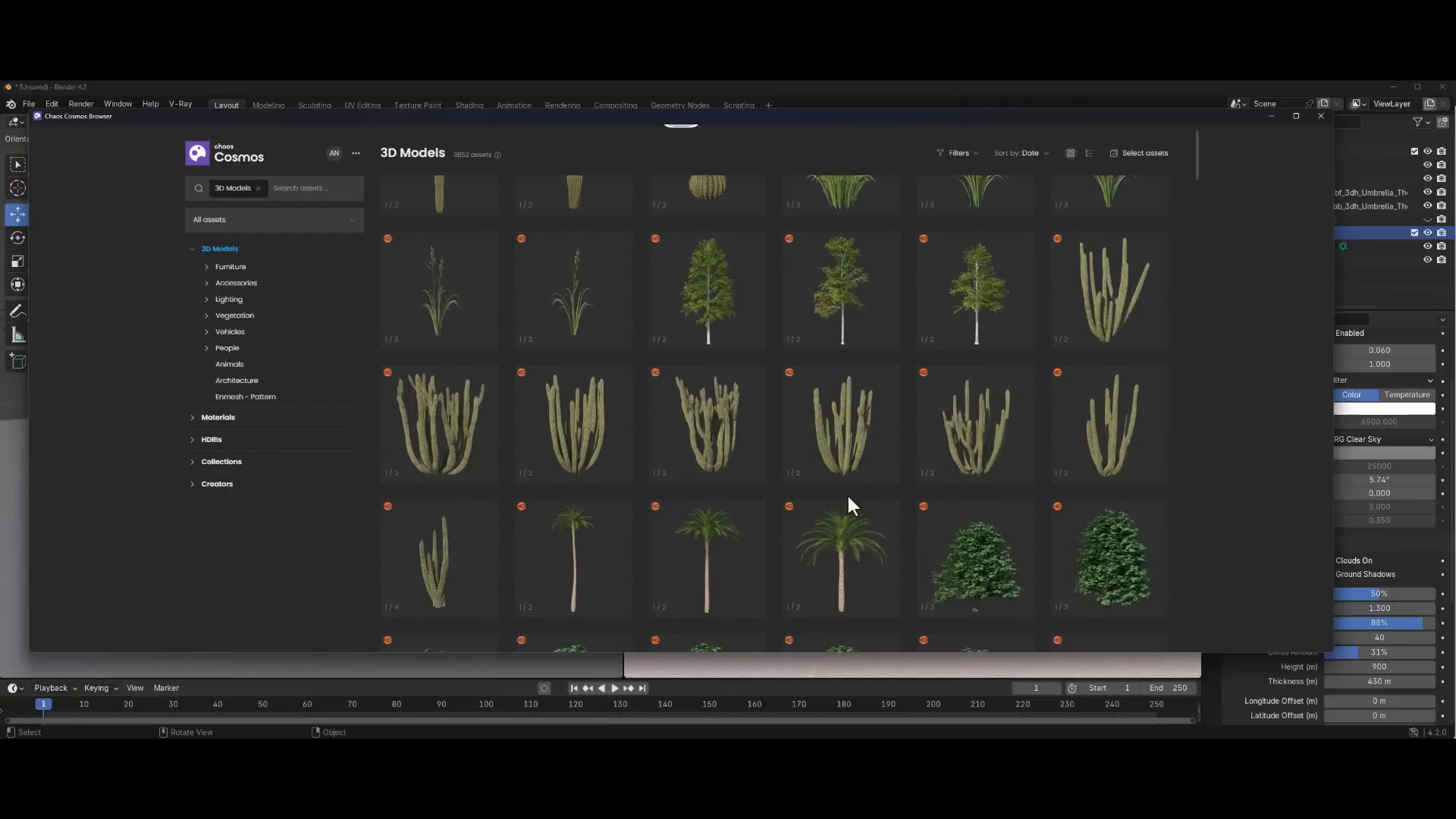
scroll(847, 496, "down", 2)
scroll(702, 585, "down", 4)
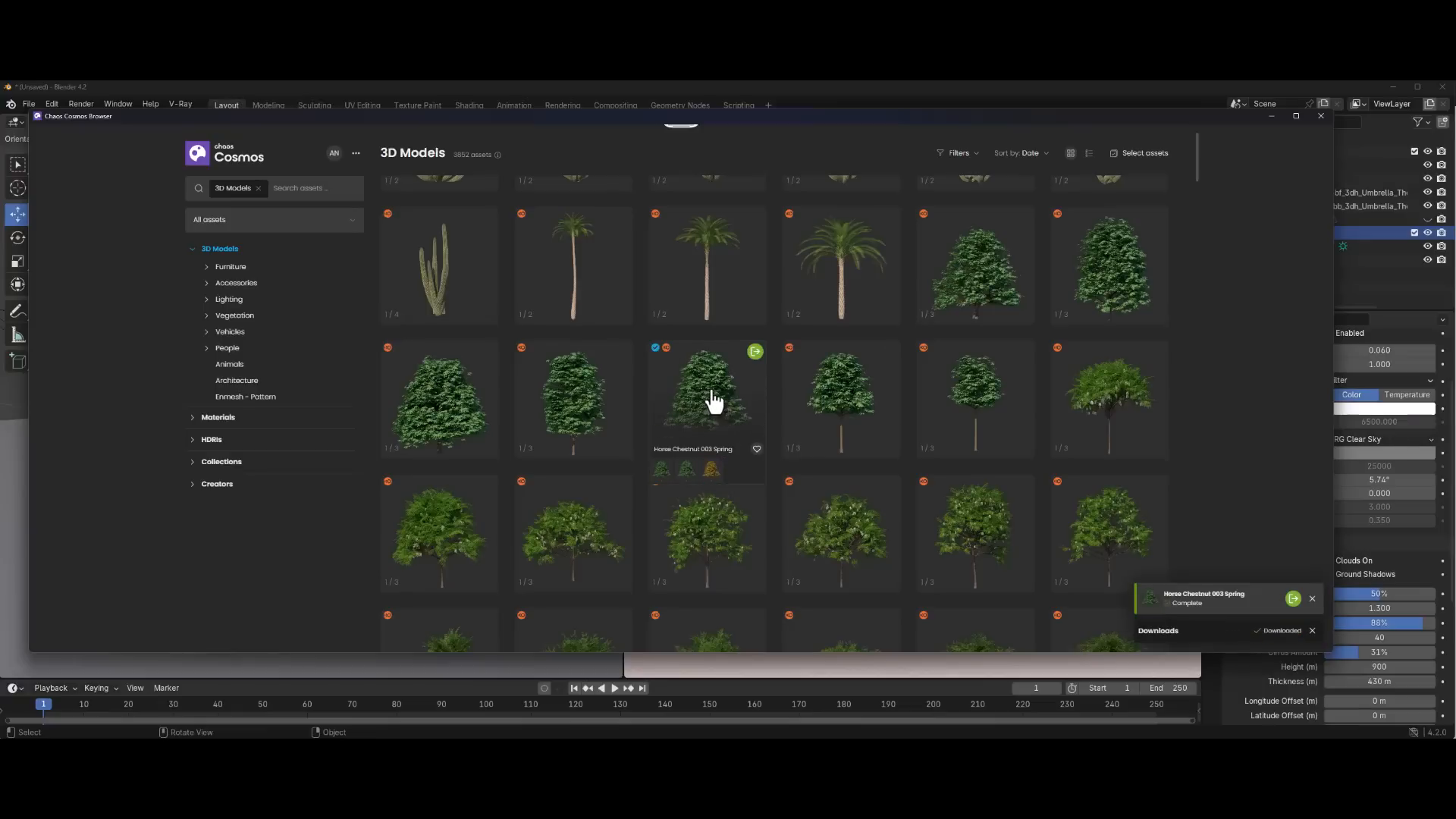
Examine Horse Chestnut 003 Spring's preview images, including its leaf close-up and opacity view, and its Blossomed and Autumn variants
left_click(645, 446)
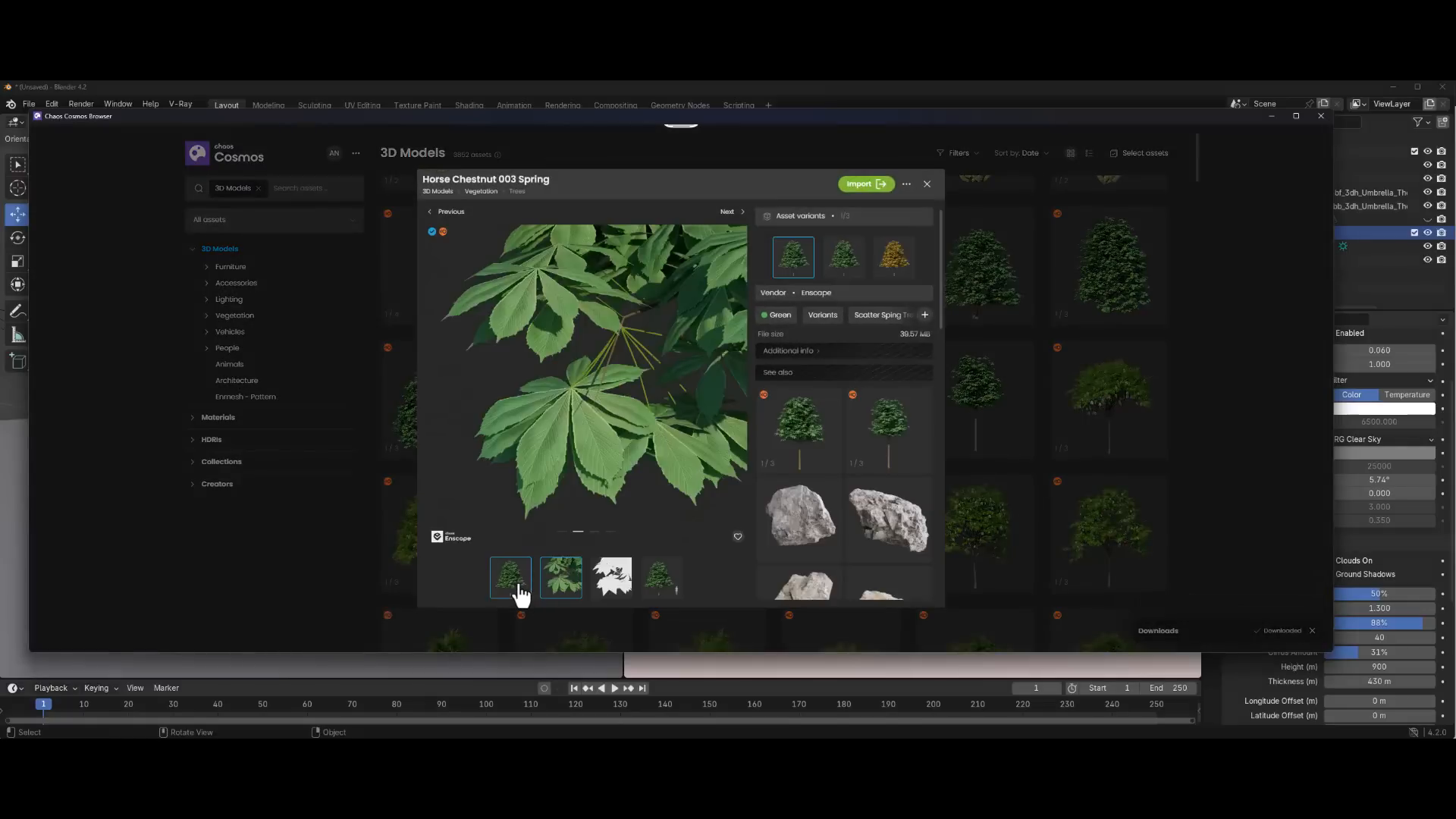
left_click(520, 592)
left_click(564, 577)
left_click(612, 592)
left_click(568, 579)
left_click(514, 580)
left_click(567, 580)
left_click(628, 577)
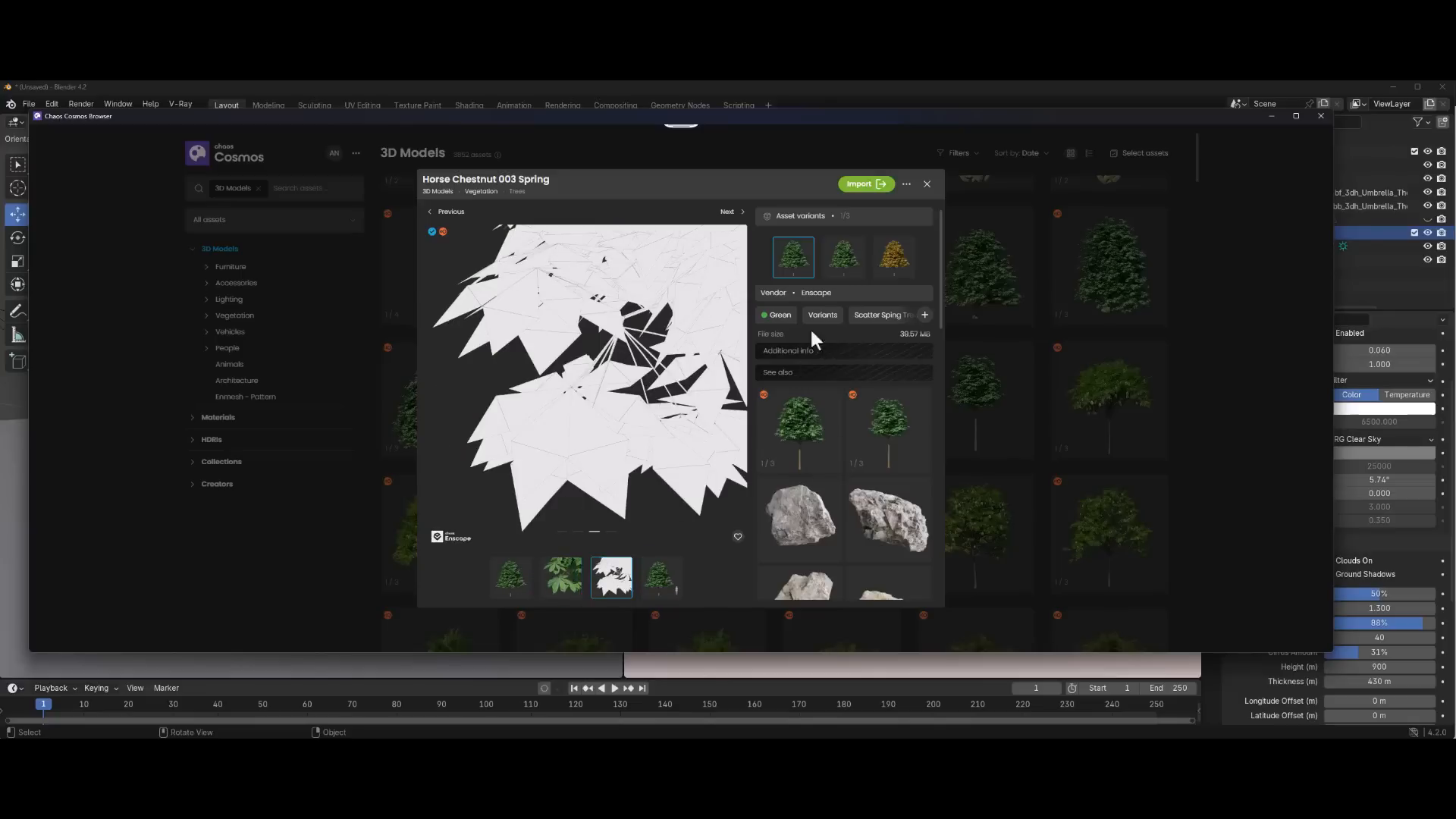
left_click(900, 271)
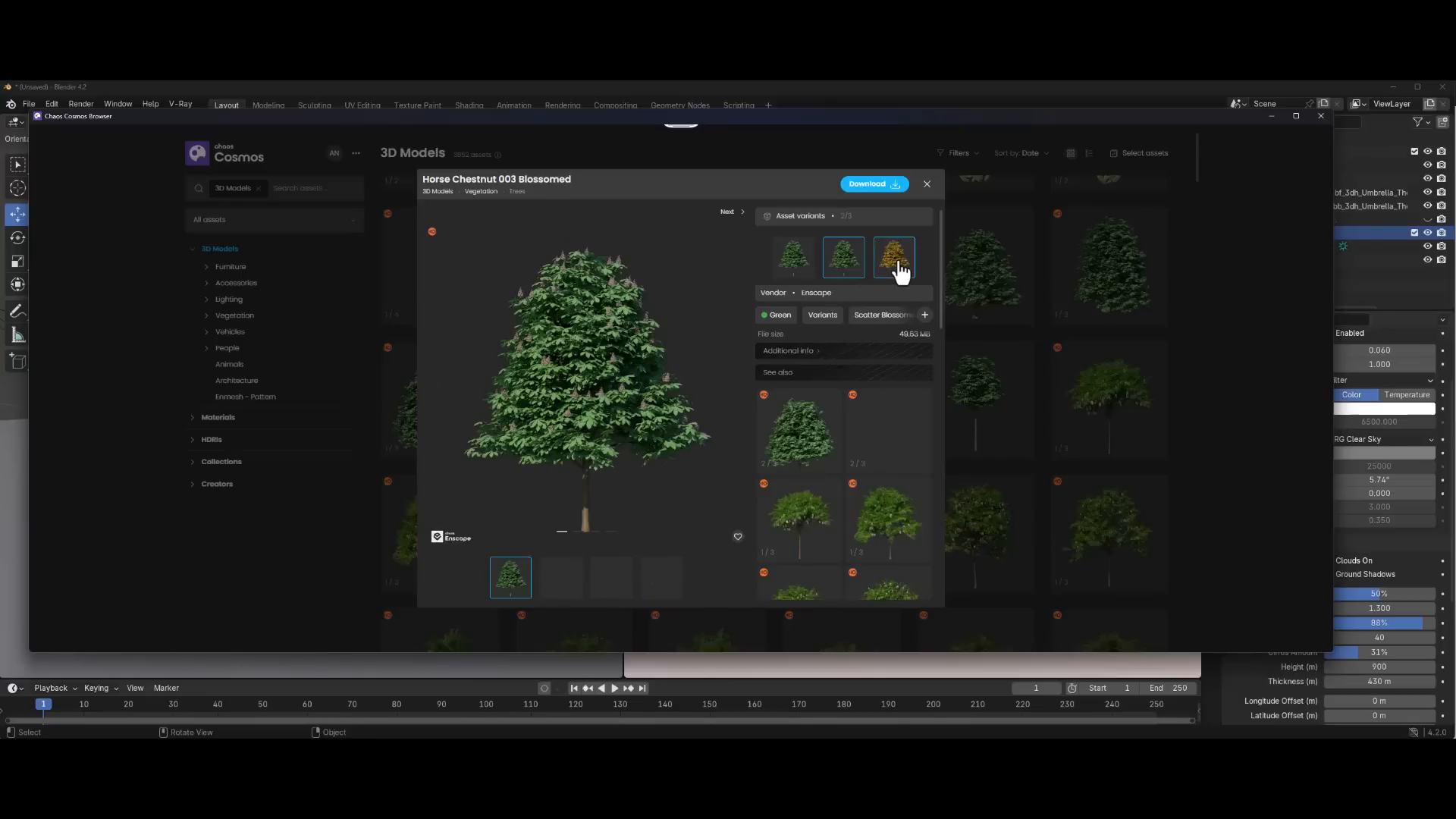
left_click(887, 277)
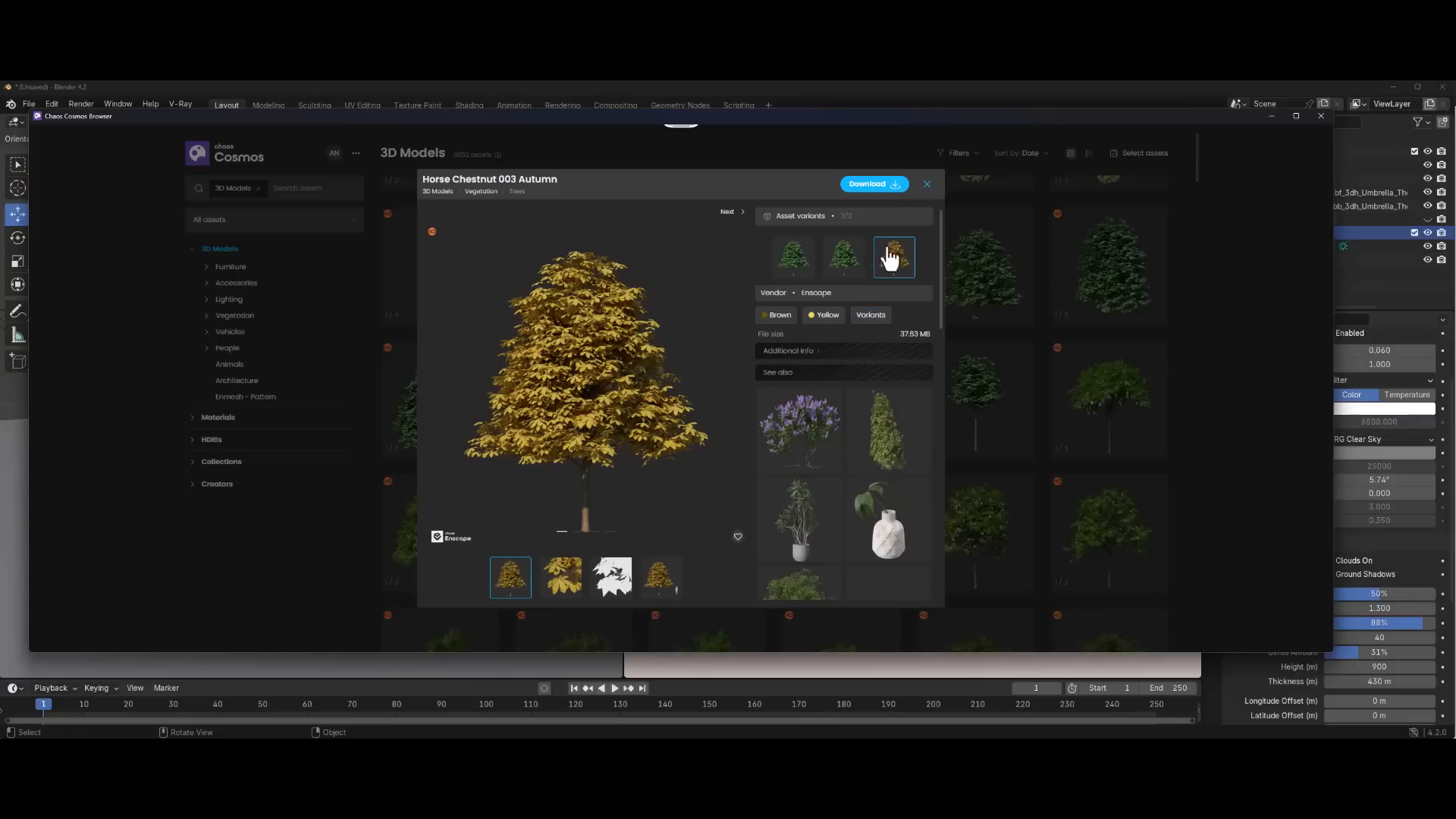
Filter the Cosmos assets by the Yellow tag and look through the matching plants and trees
left_click(825, 315)
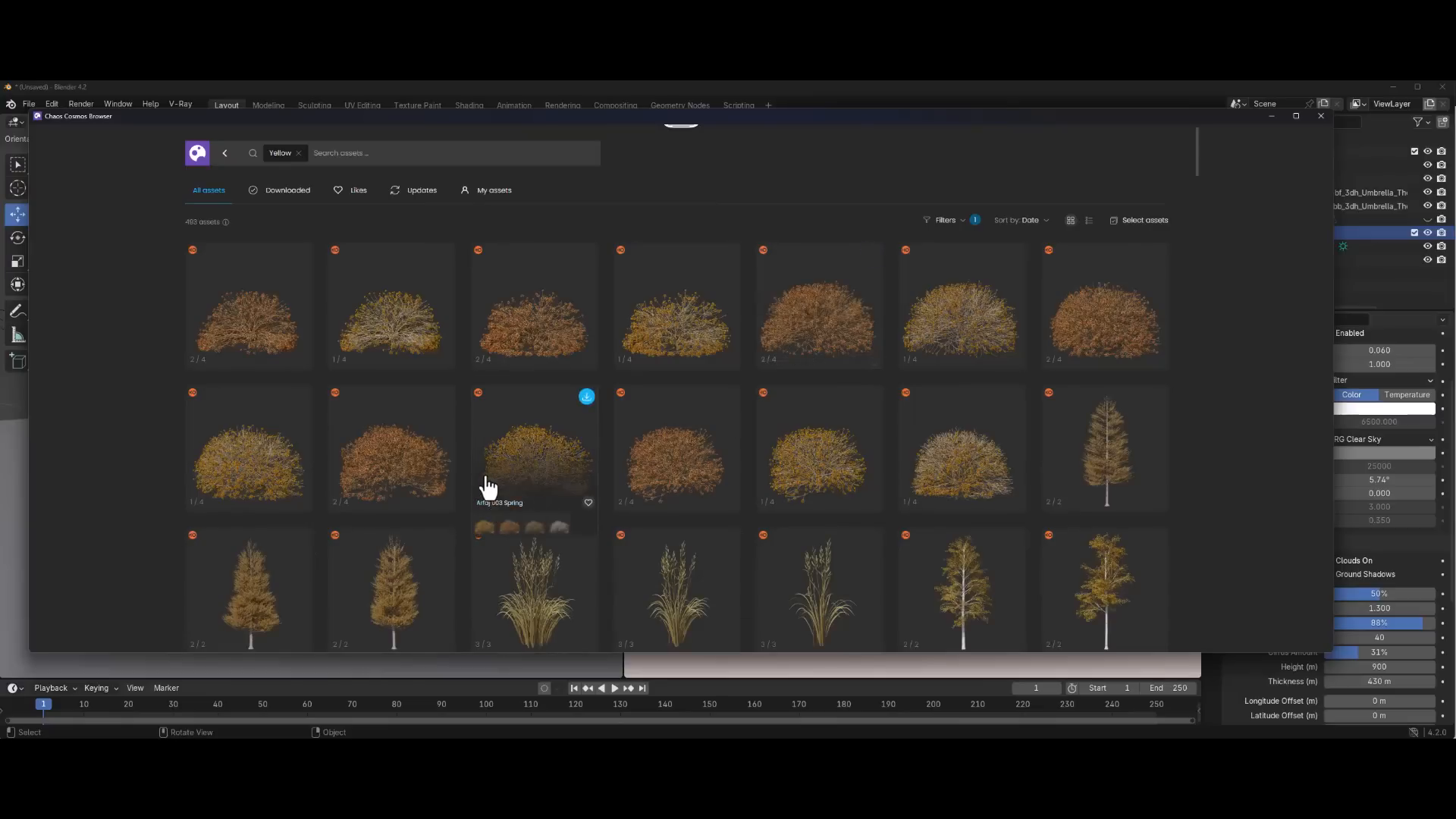
scroll(493, 481, "down", 10)
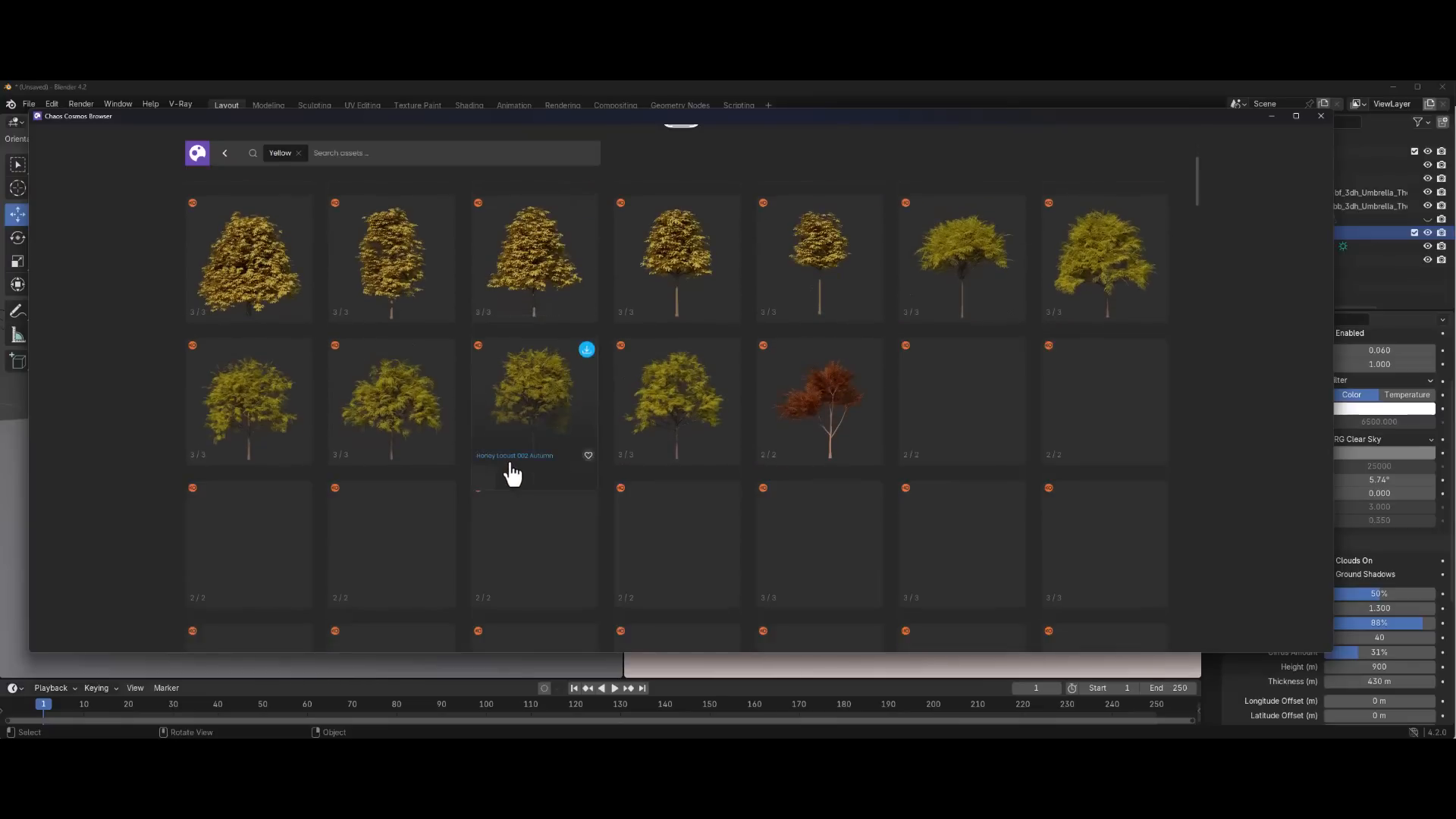
scroll(530, 473, "down", 2)
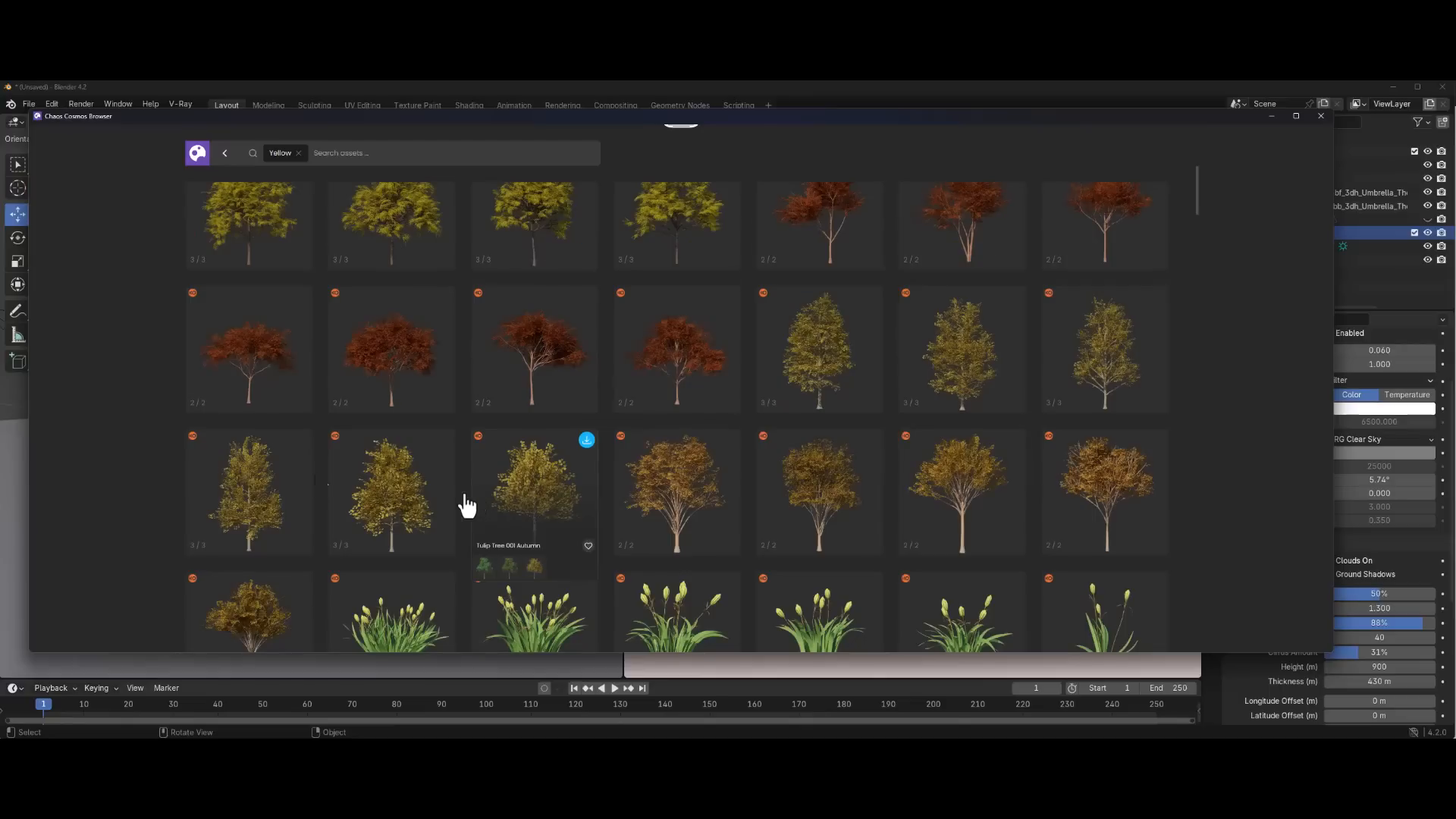
Return to the Cosmos home page, show the Vehicles category of 3D Models and download Car 037
left_click(199, 154)
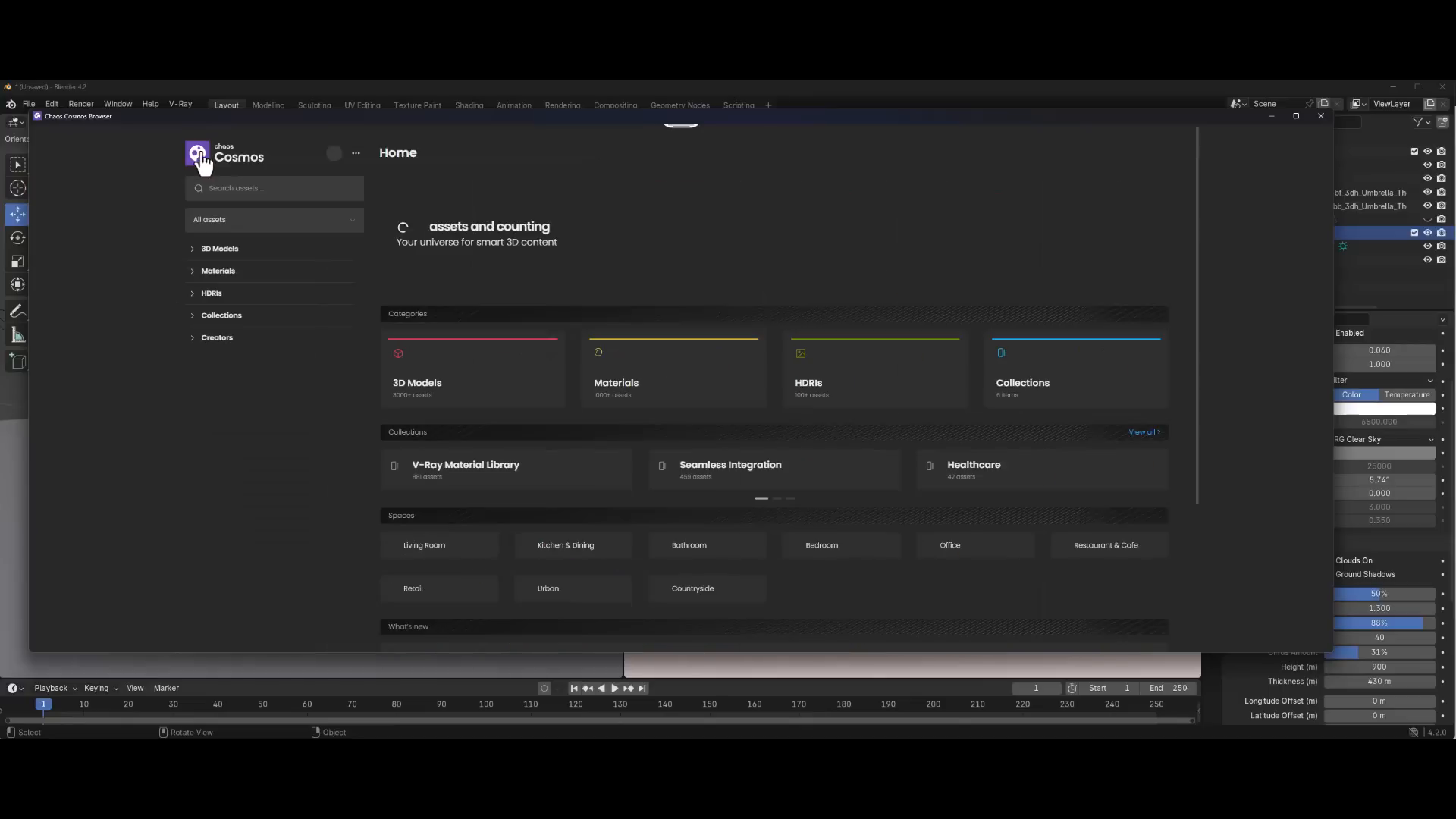
left_click(230, 331)
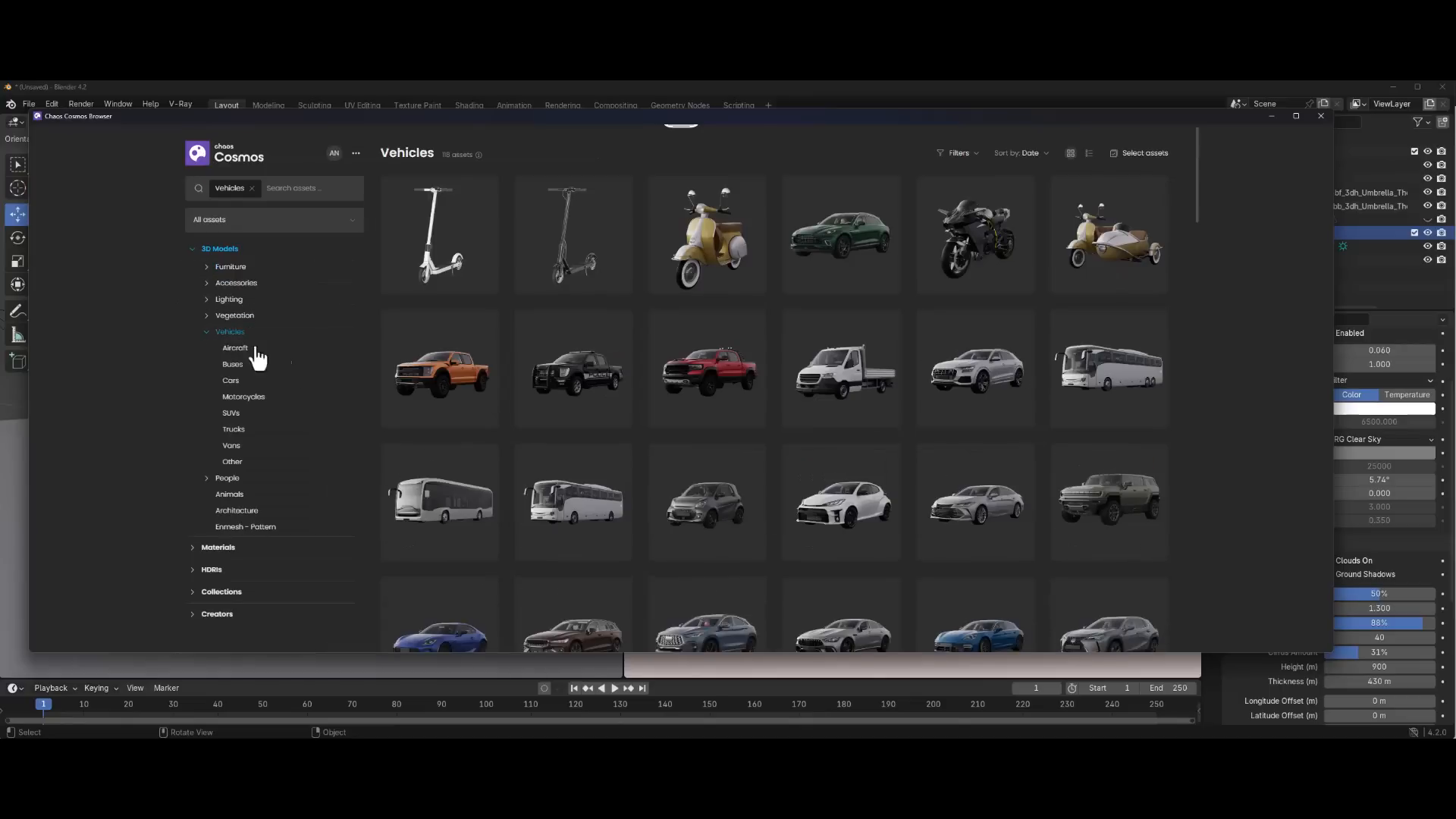
scroll(689, 481, "down", 2)
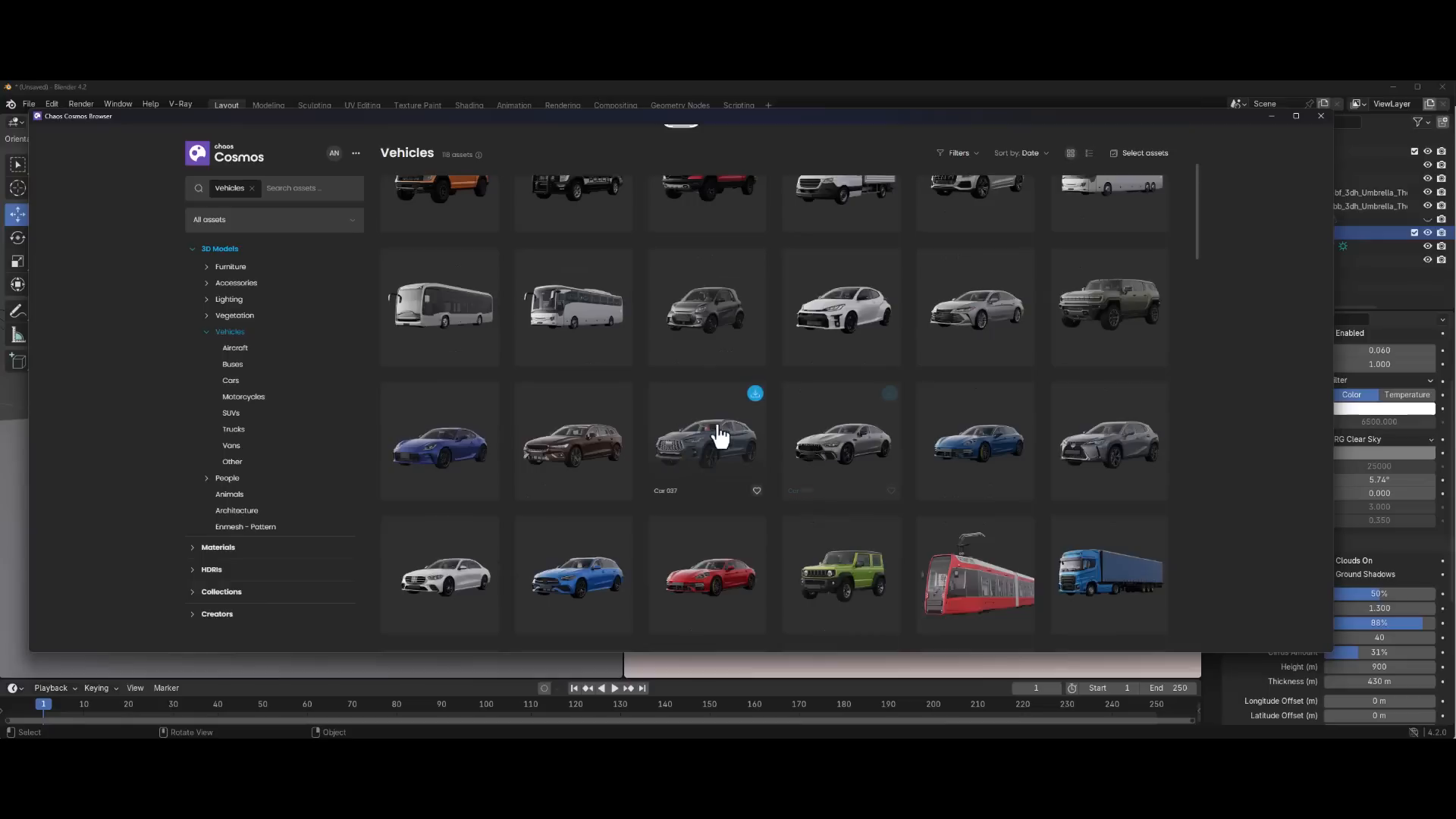
left_click(755, 394)
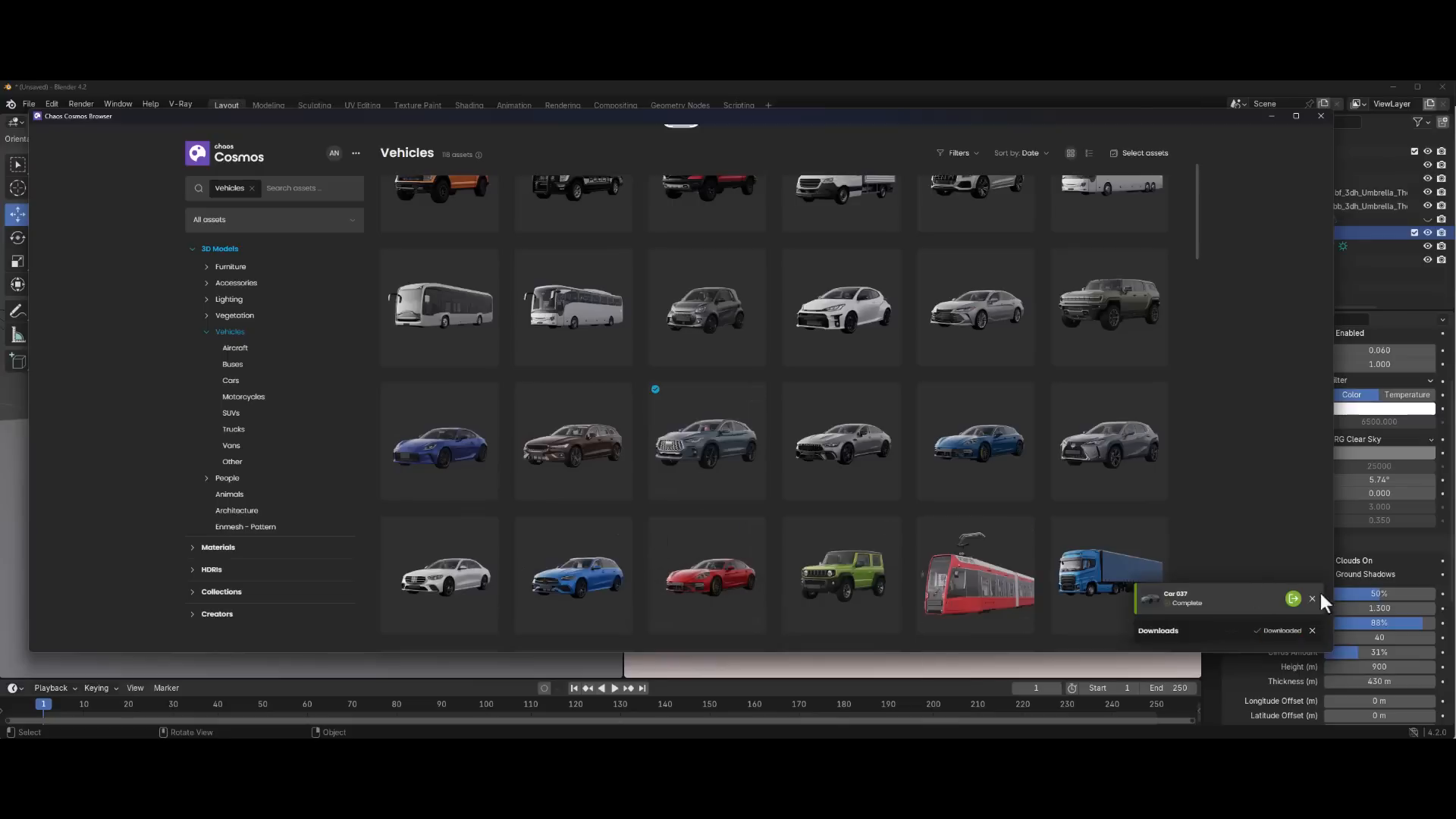
Return from the Cosmos browser to the scene and place the imported Car 037 in front of the umbrella tree
left_click(1273, 116)
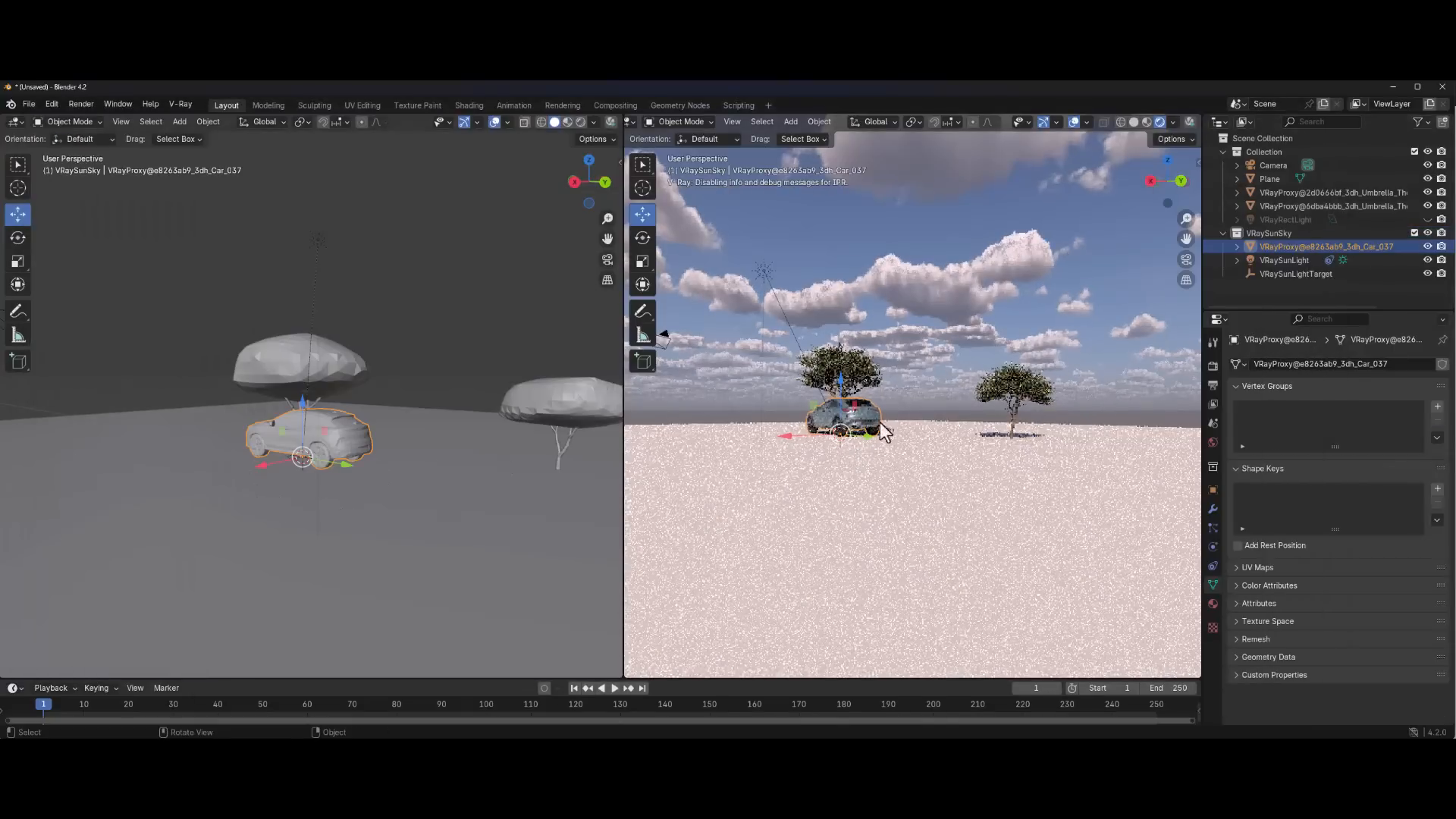
scroll(854, 408, "up", 6)
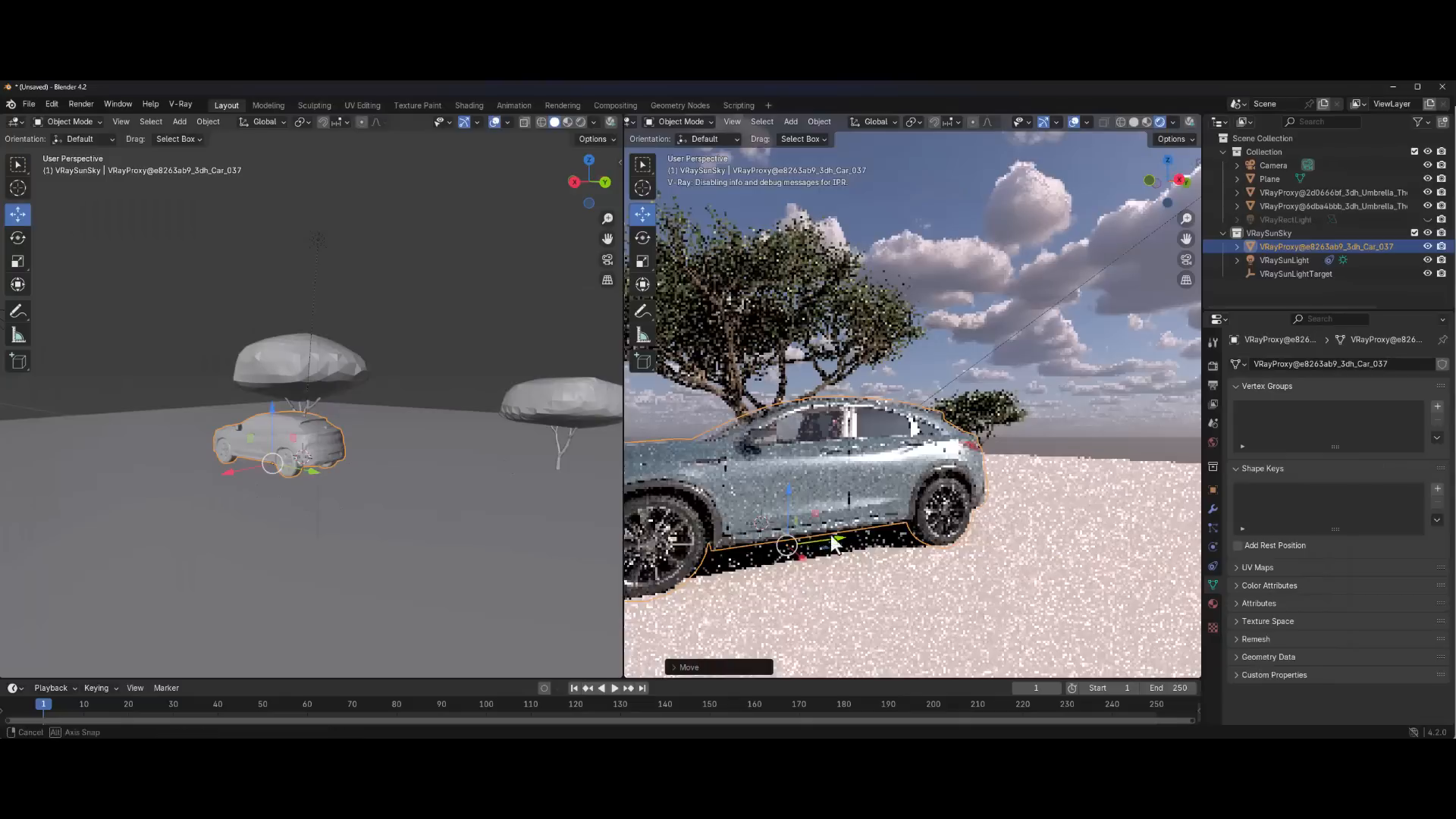
middle_click_drag(832, 535, 931, 503)
scroll(930, 536, "down", 2)
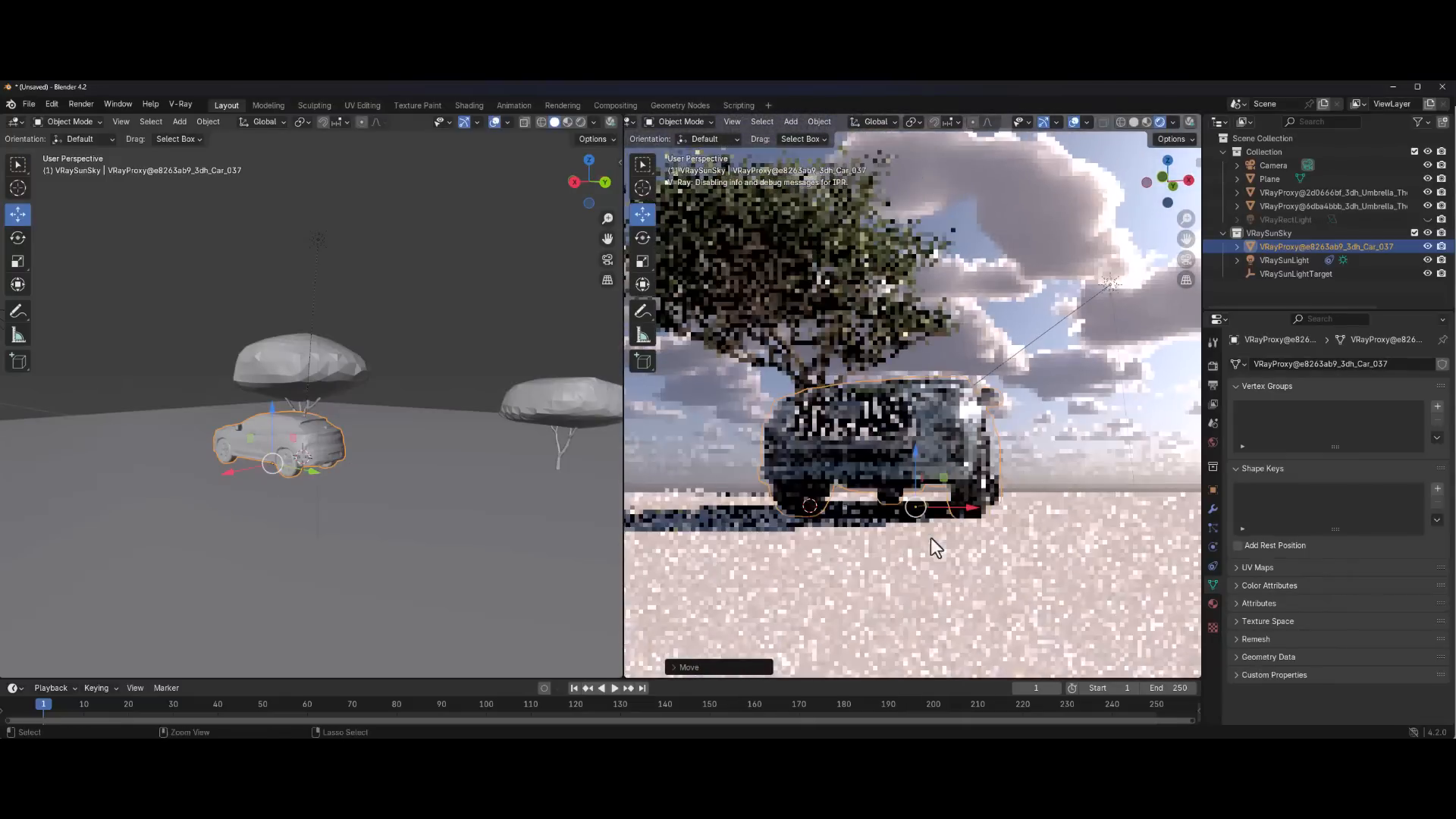
middle_click_drag(911, 444, 926, 441)
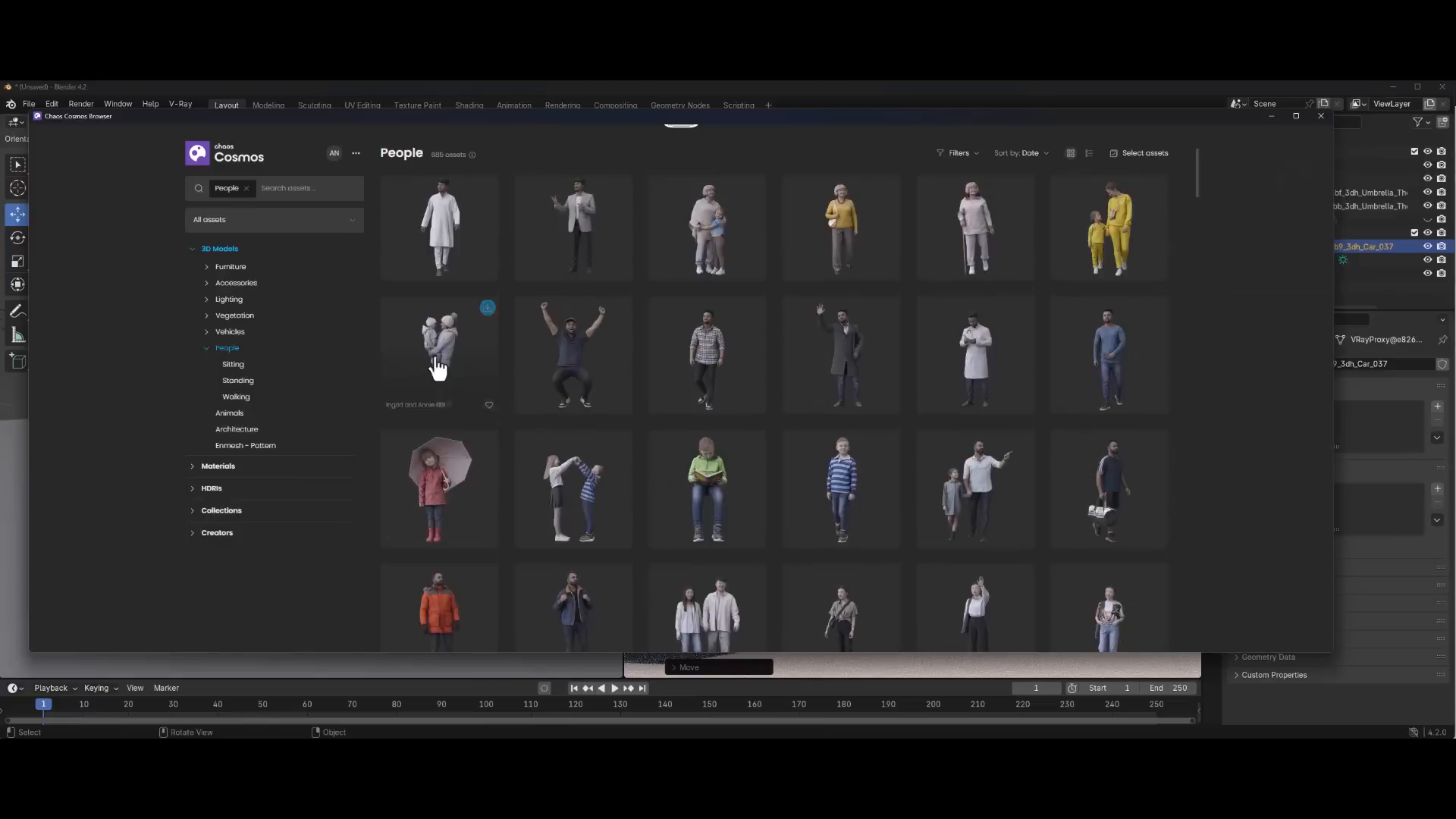
Download the walking man in the orange jacket from the Cosmos People category and place him beside the car's front wheel
scroll(617, 416, "down", 2)
left_click(488, 414)
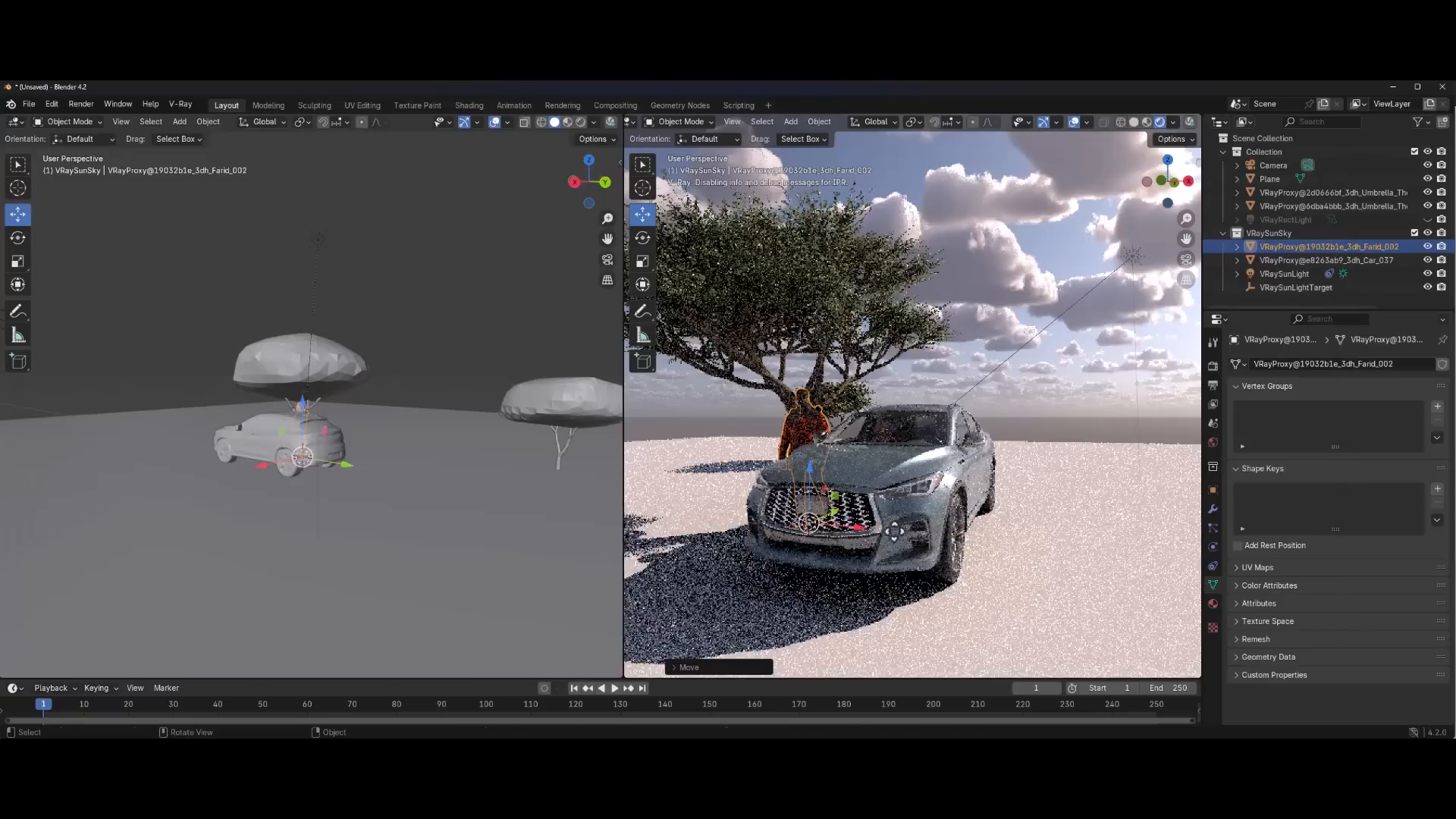
left_click_drag(808, 522, 969, 586)
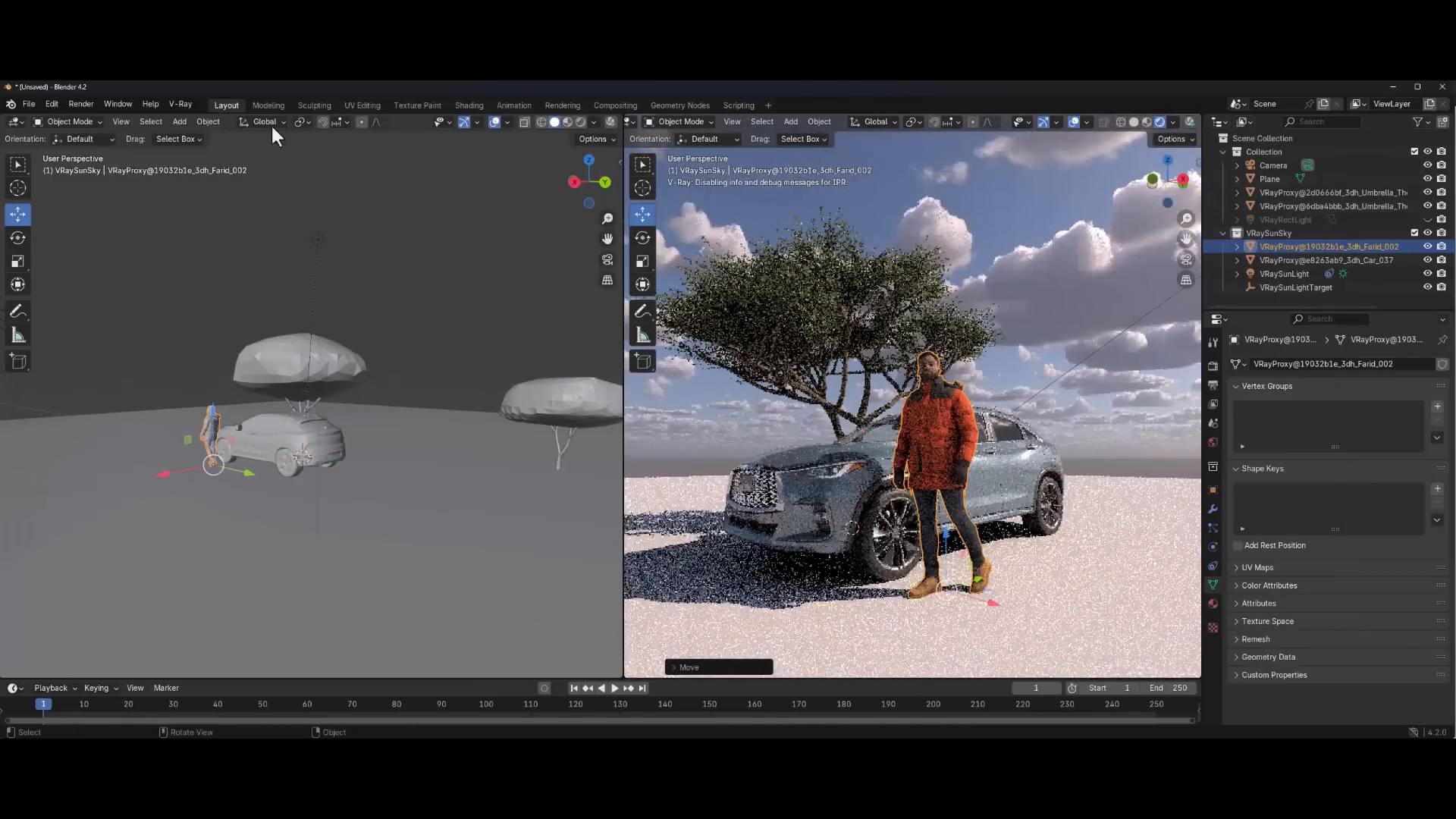
Reopen the Chaos Cosmos browser and switch from the People category to the Vegetation category
left_click(181, 104)
left_click(271, 241)
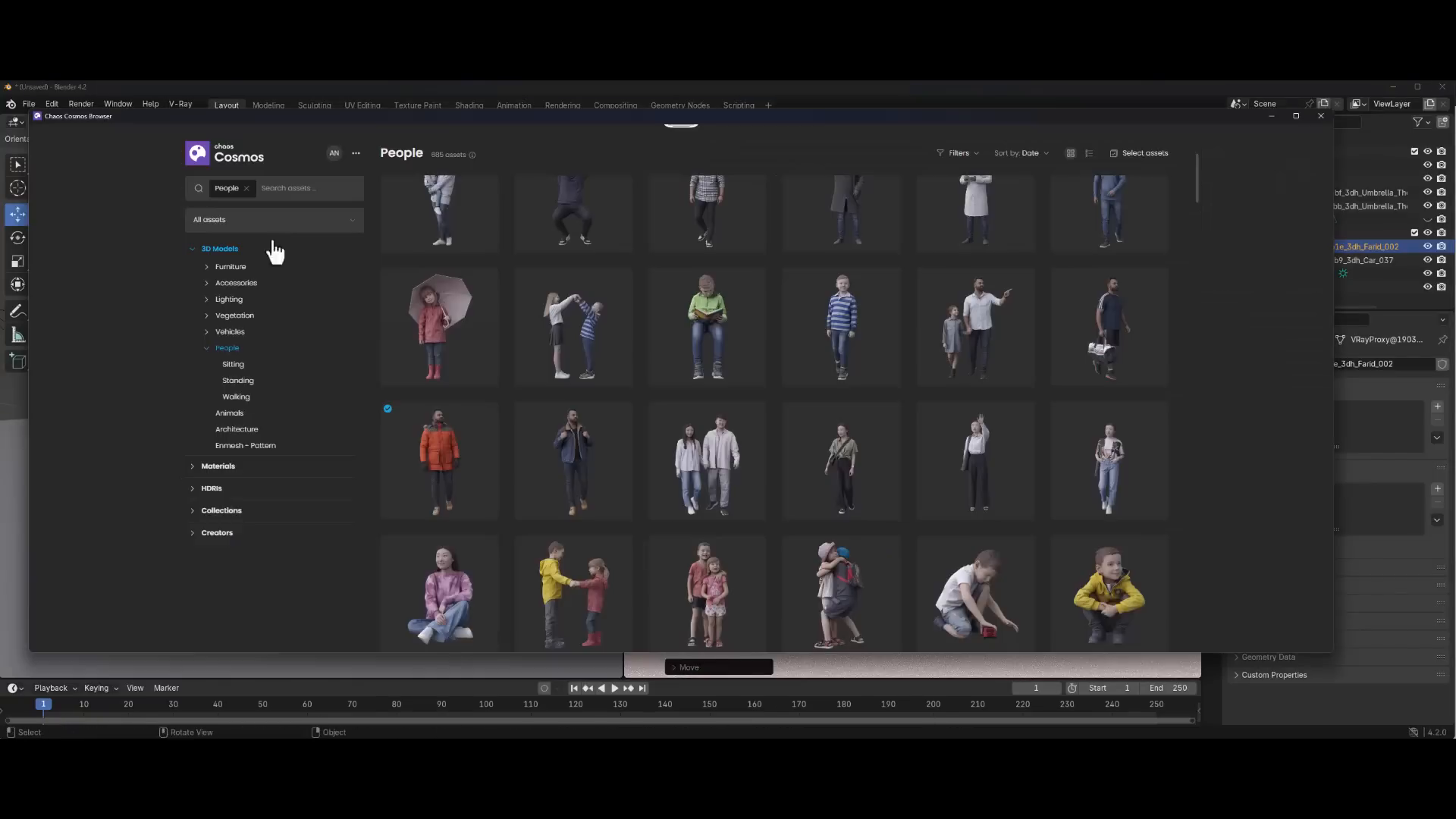
left_click(206, 349)
left_click(231, 316)
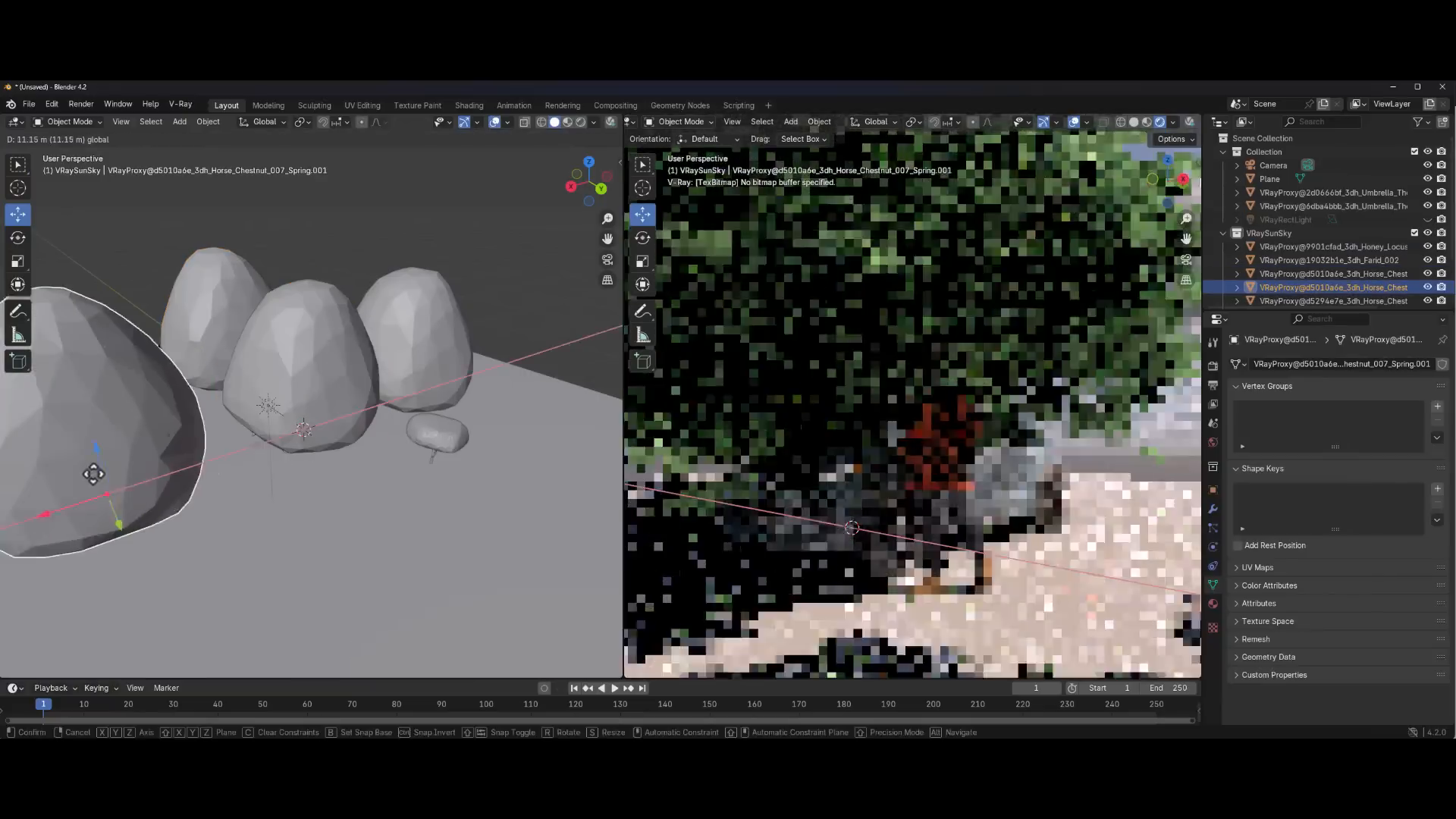
Reposition the duplicated Horse Chestnut 007 Spring and the neighbouring trees around the car
left_click_drag(91, 470, 424, 419)
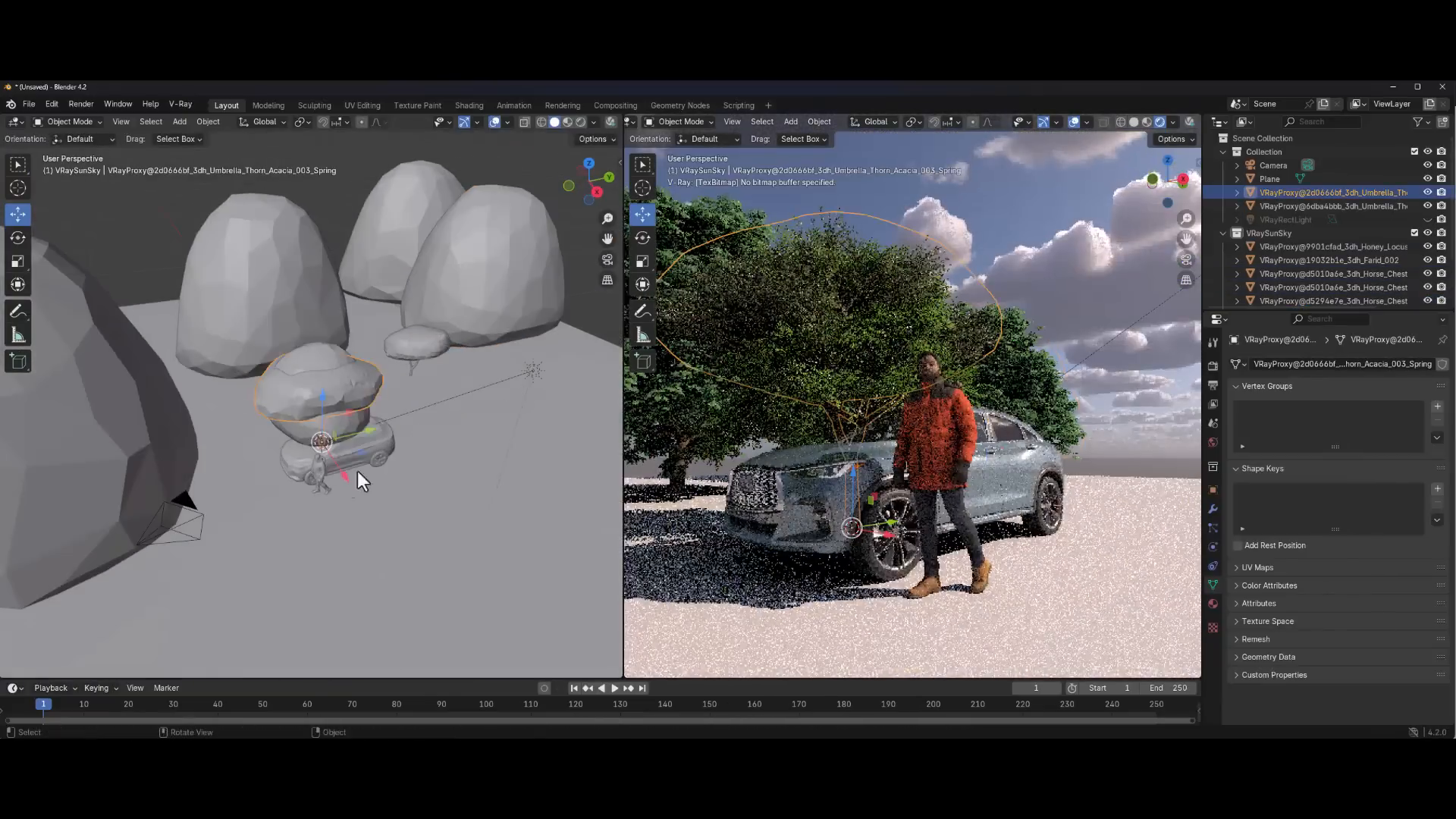
left_click_drag(471, 375, 523, 385)
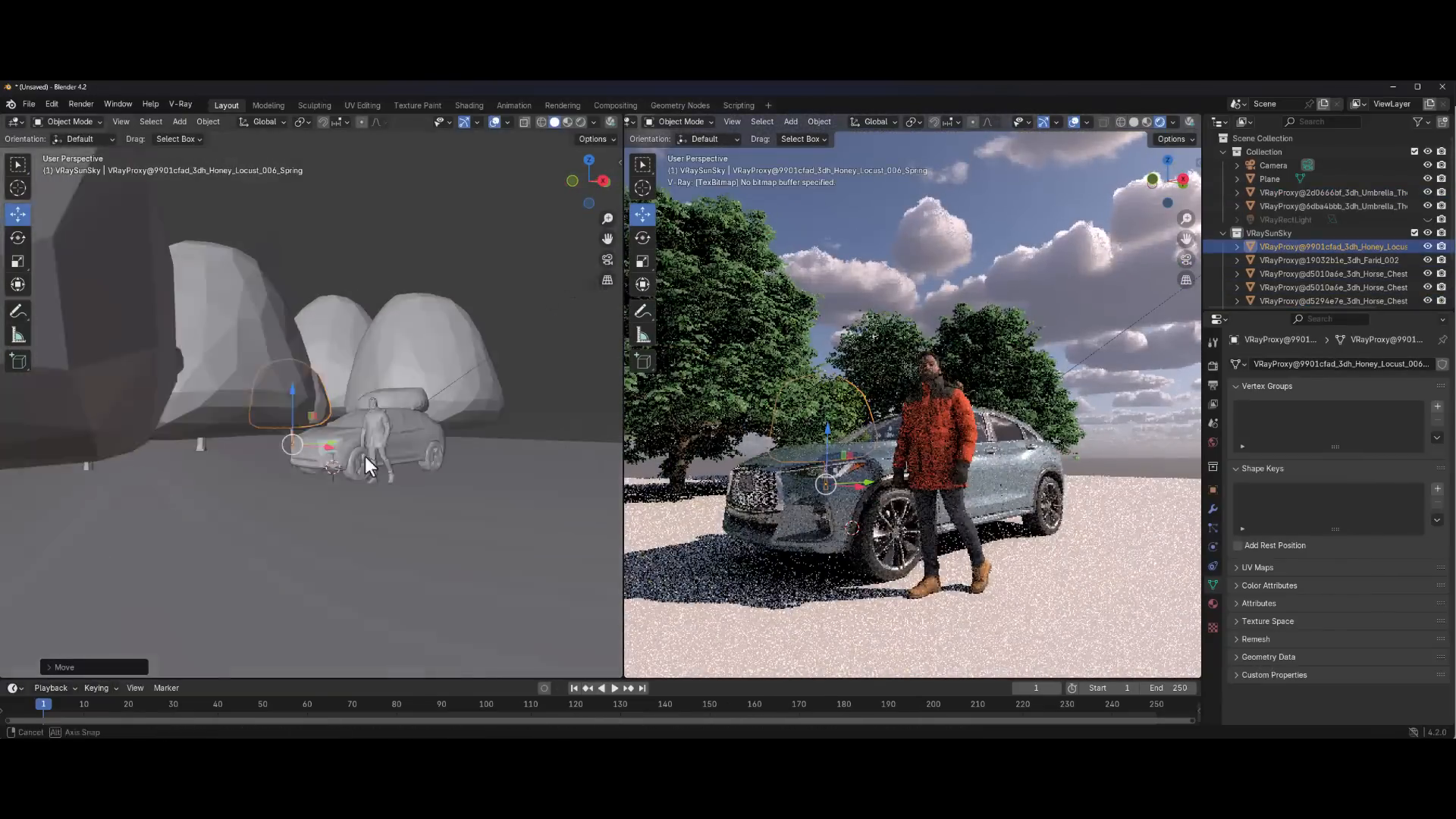
key("shift+a")
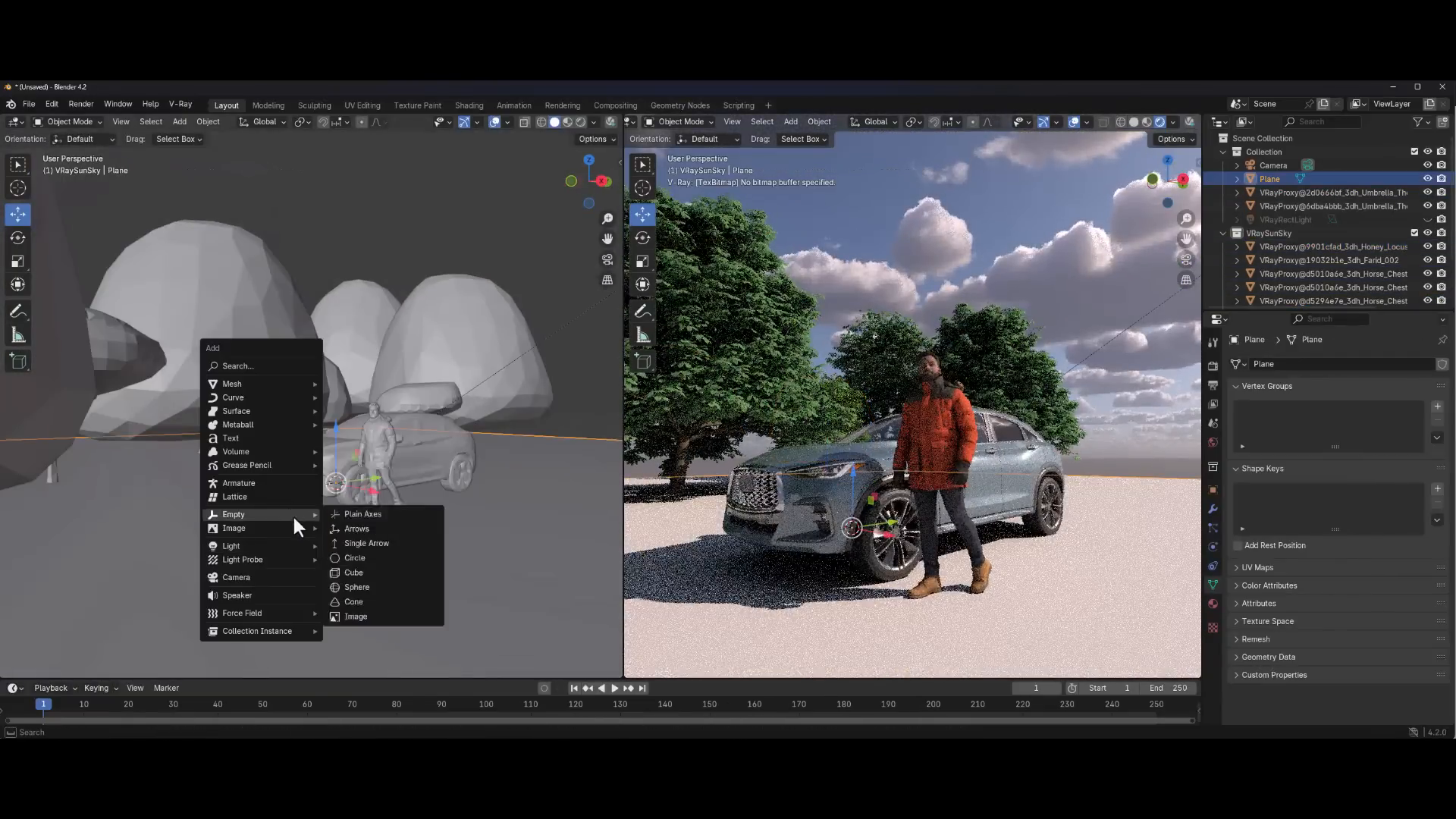
mouse_move(296, 400)
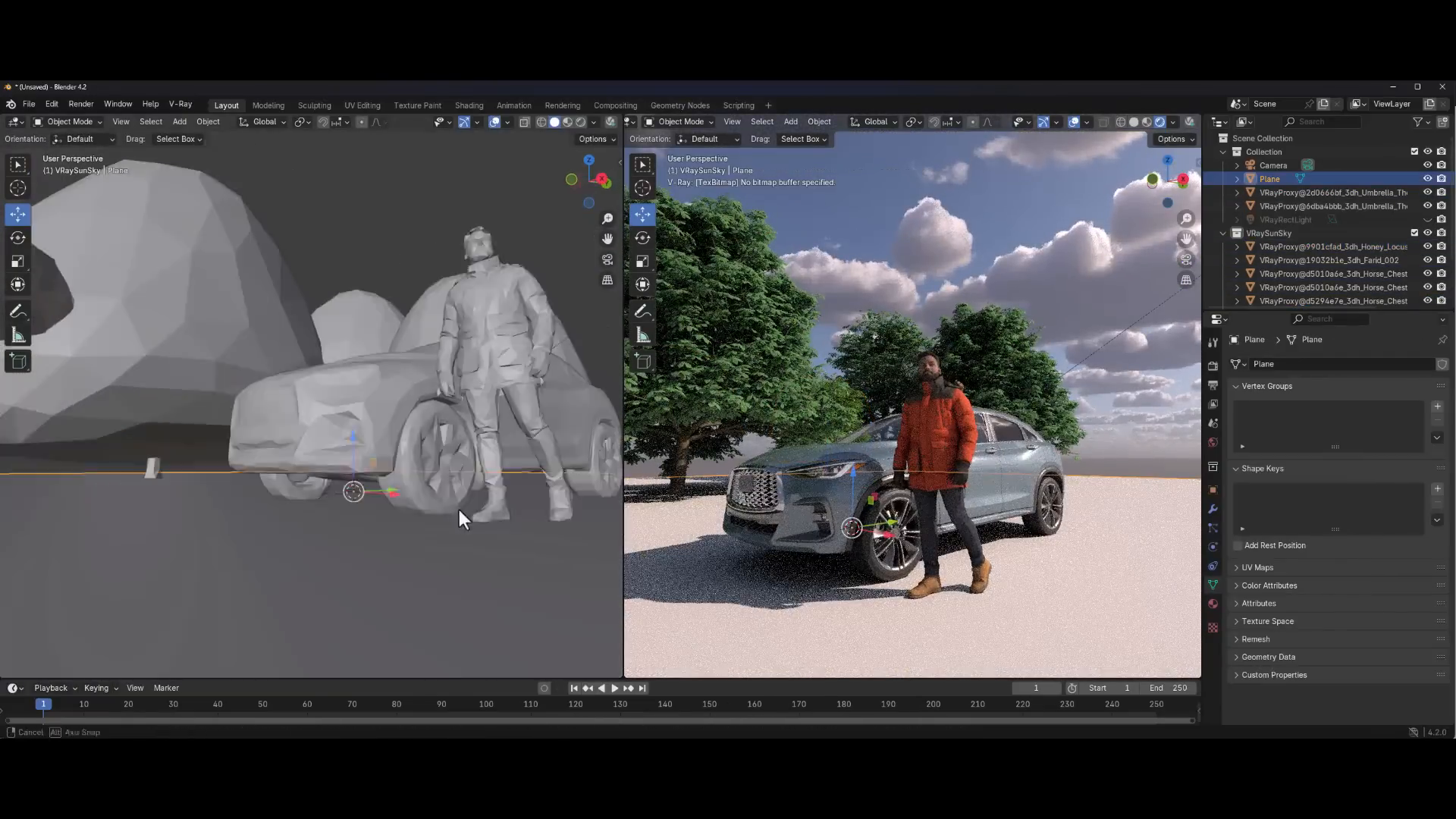
scroll(458, 510, "down", 3)
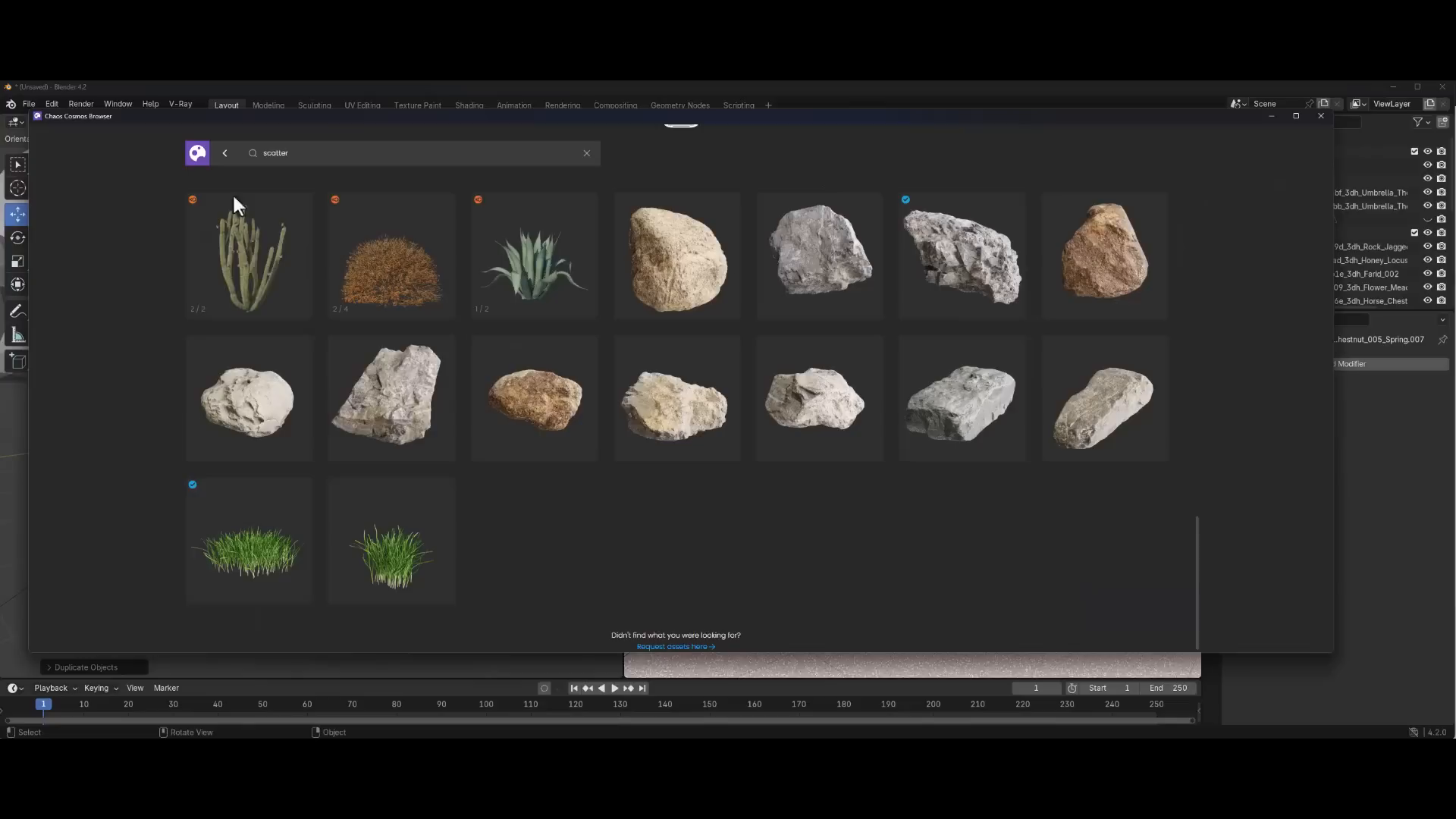
Return to the Cosmos home page and look through the Animals and Architecture categories of 3D Models
left_click(196, 152)
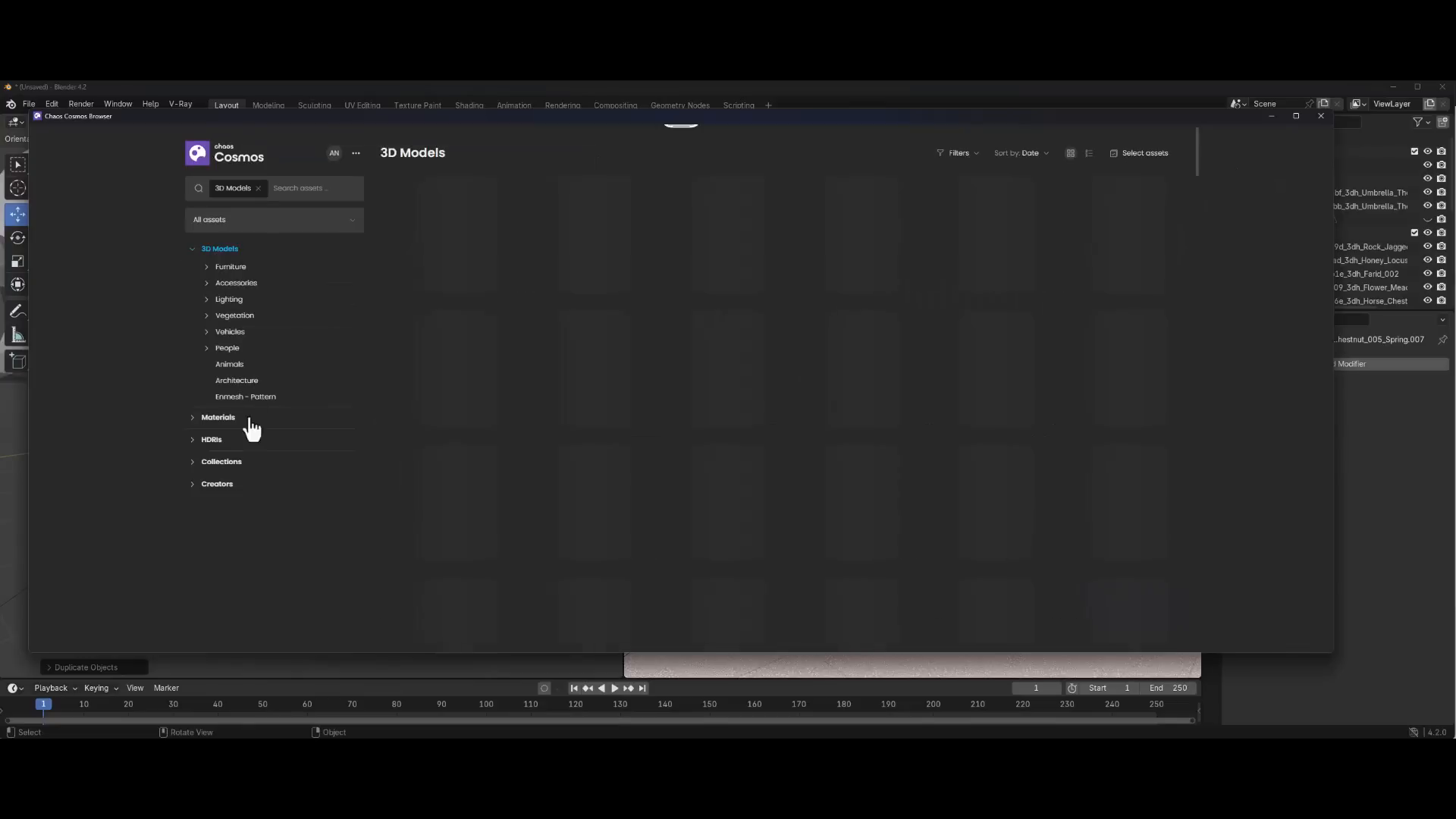
left_click(234, 365)
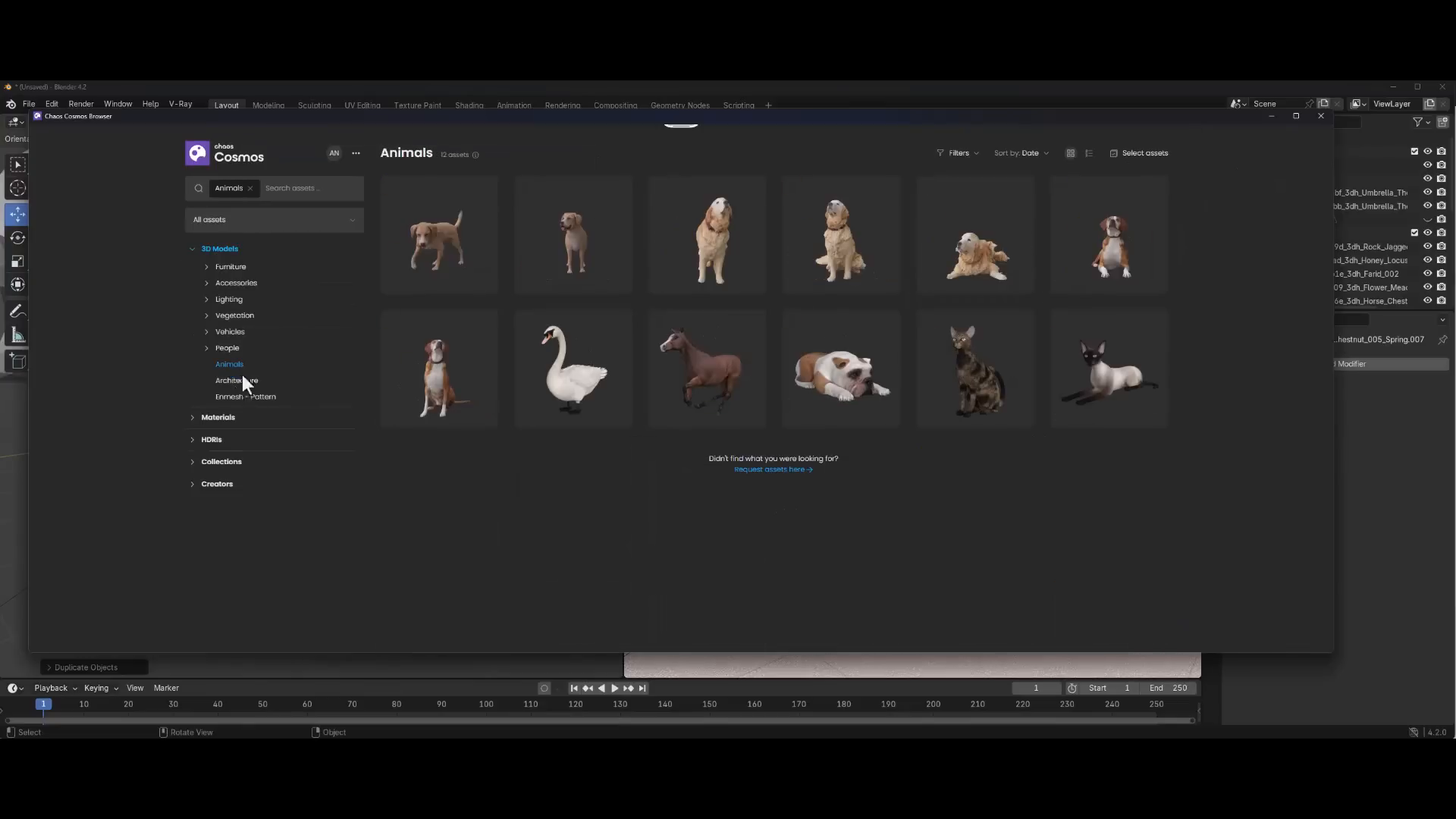
left_click(241, 381)
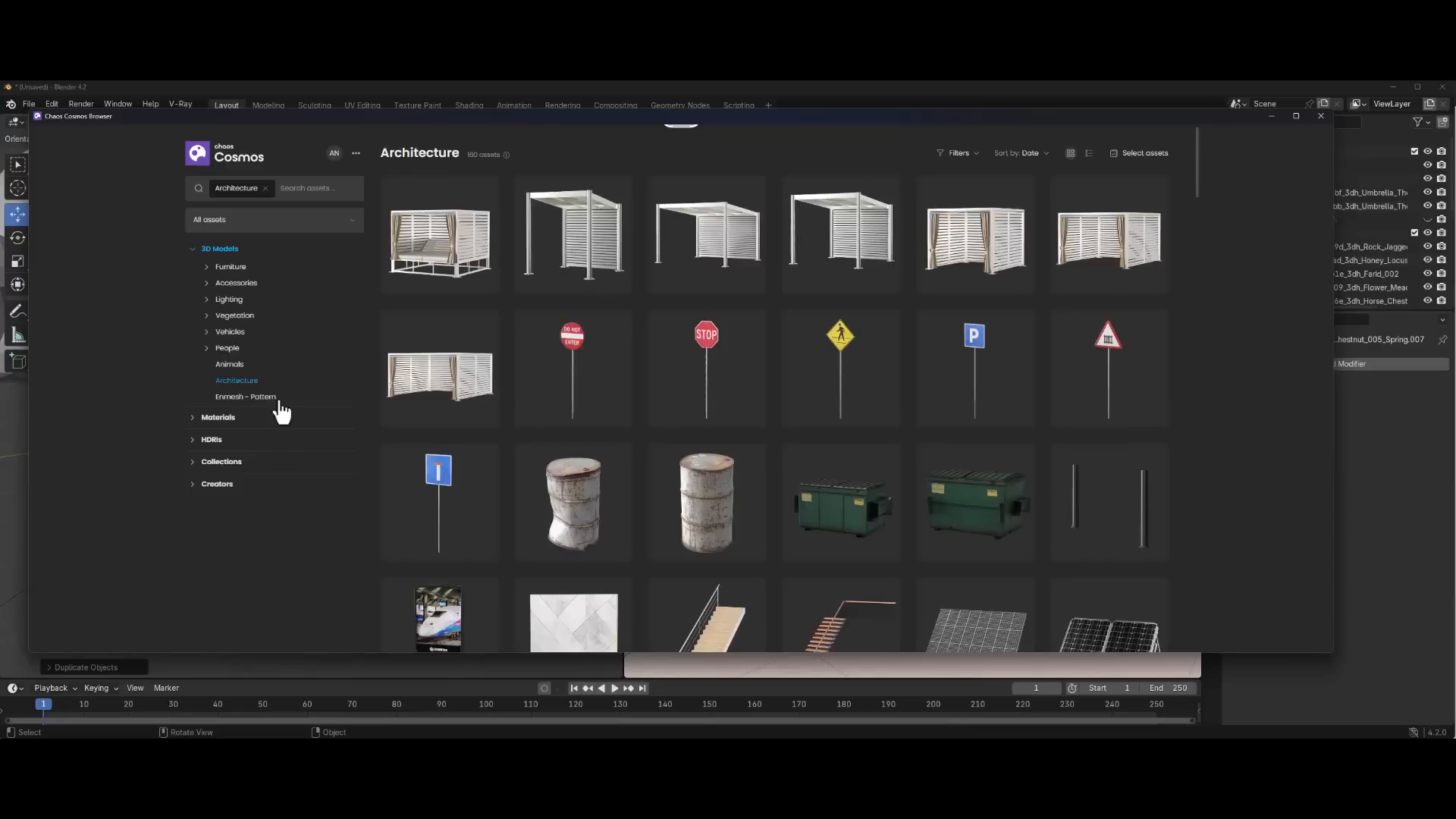
scroll(333, 438, "down", 3)
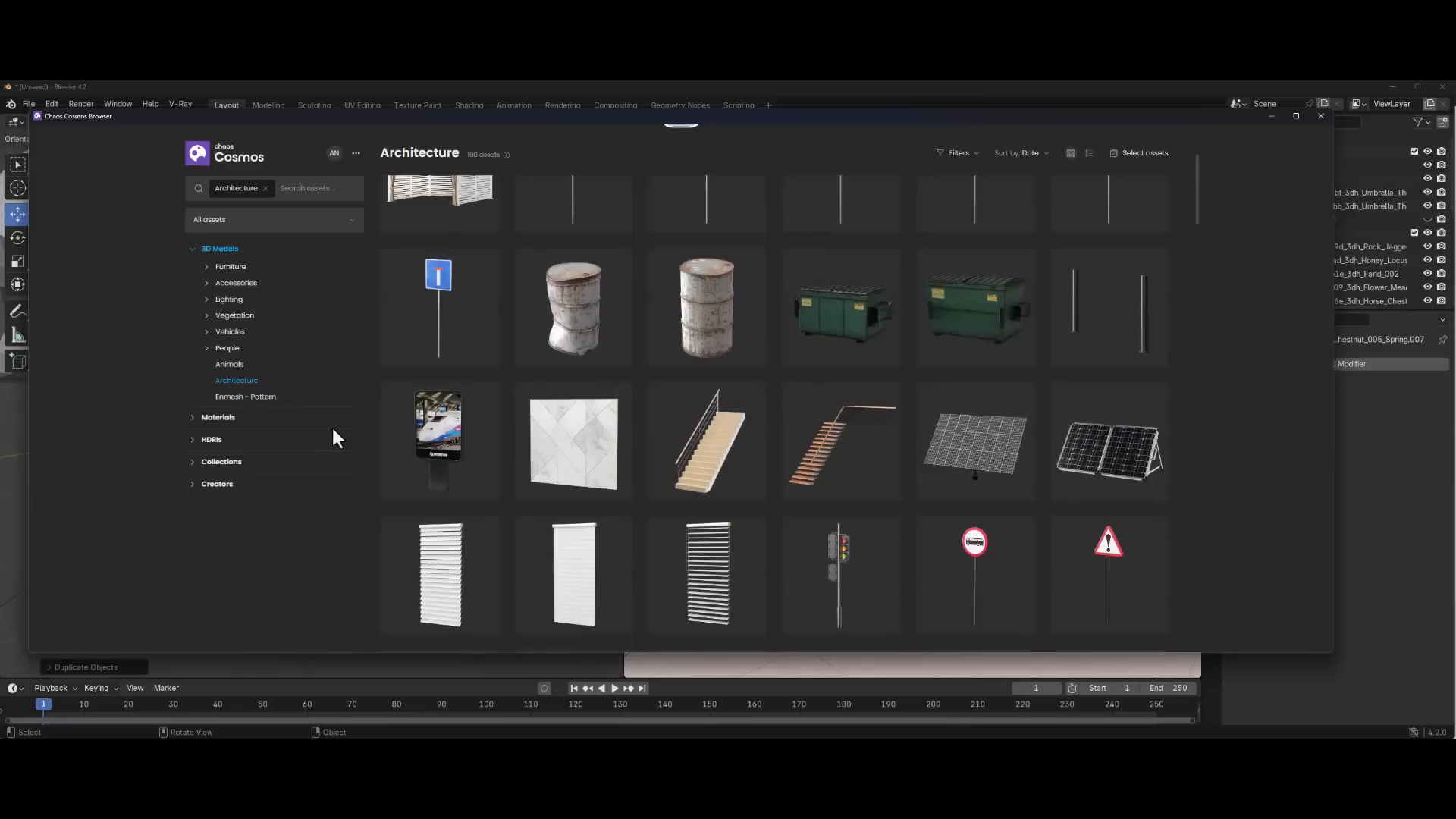
Browse the Lighting category of the Cosmos 3D Models and download the Cubo ceiling lamp 152 005
left_click(228, 301)
scroll(705, 438, "down", 3)
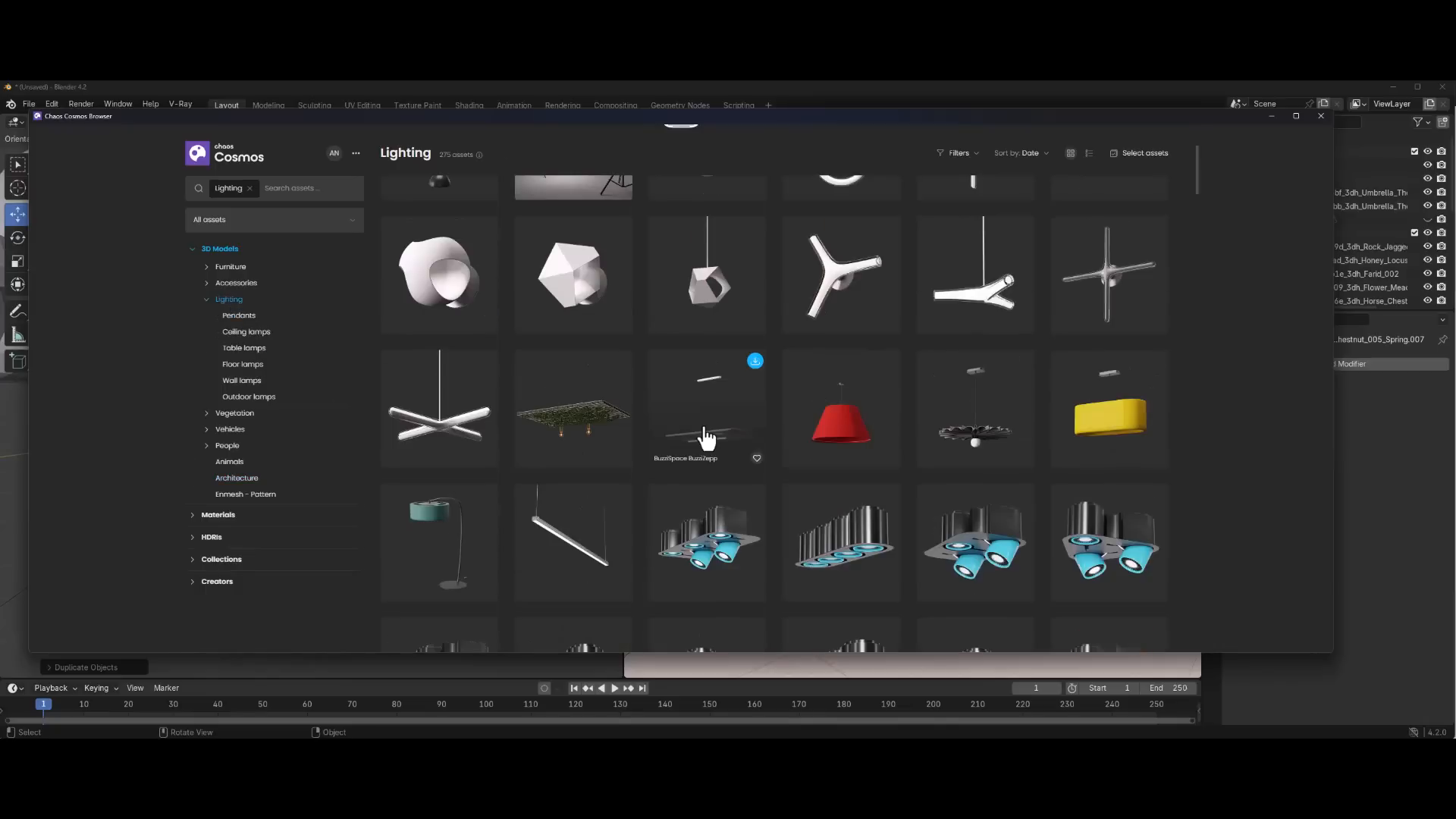
scroll(705, 438, "up", 3)
scroll(682, 455, "down", 12)
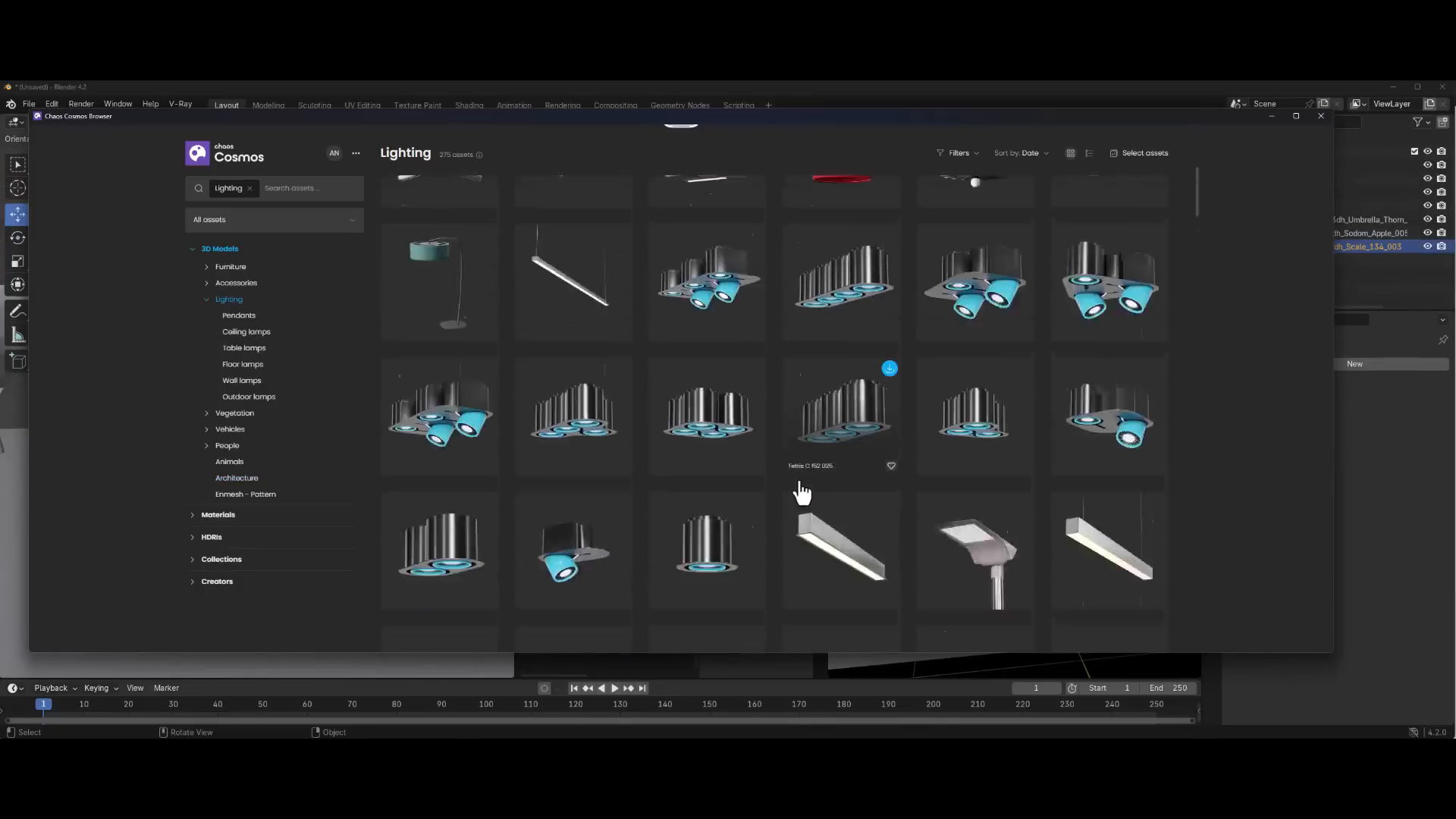
left_click(622, 515)
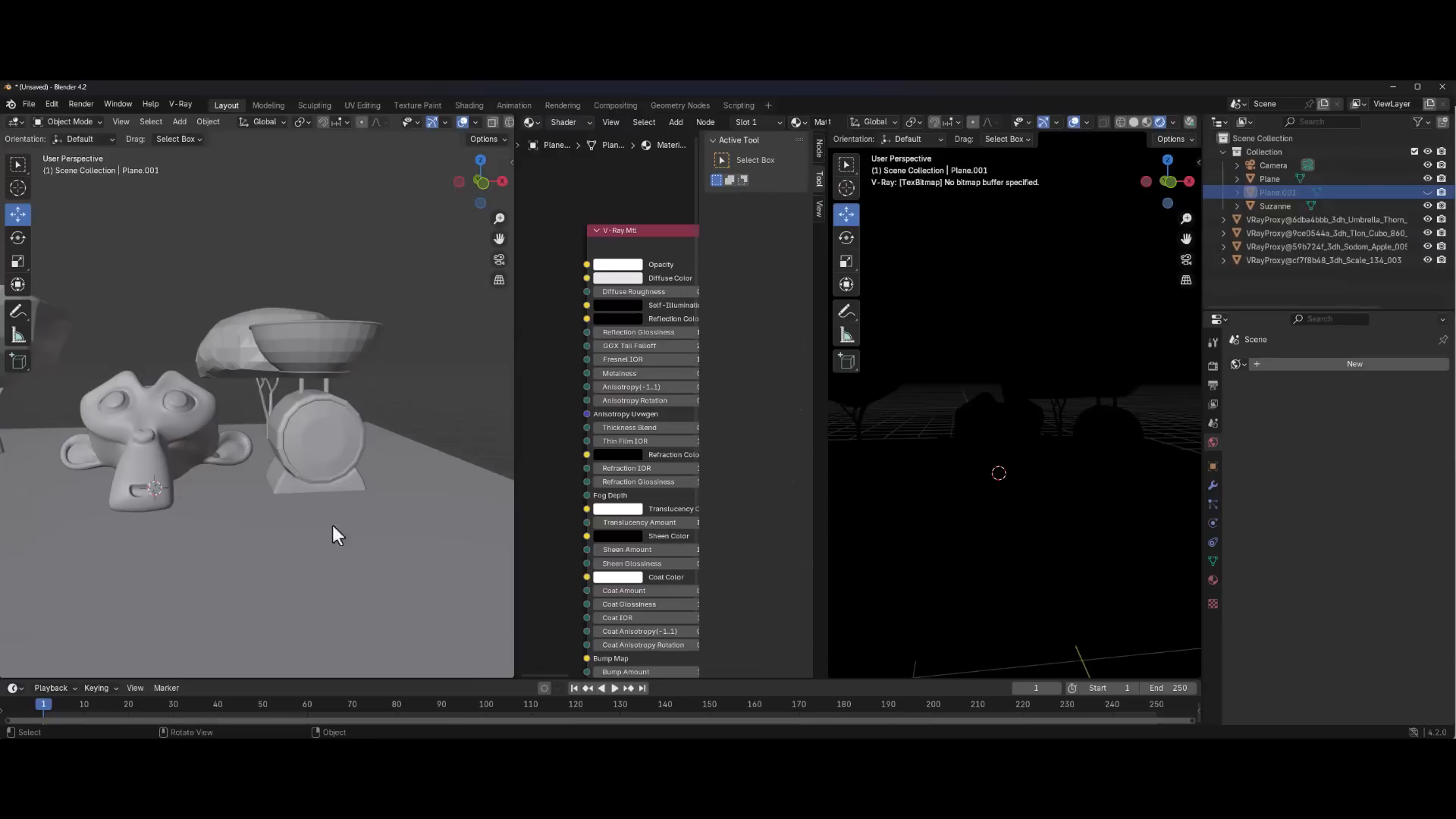
Raise the imported ceiling lamp above the Suzanne monkey head and scale it up
left_click_drag(999, 419, 1001, 246)
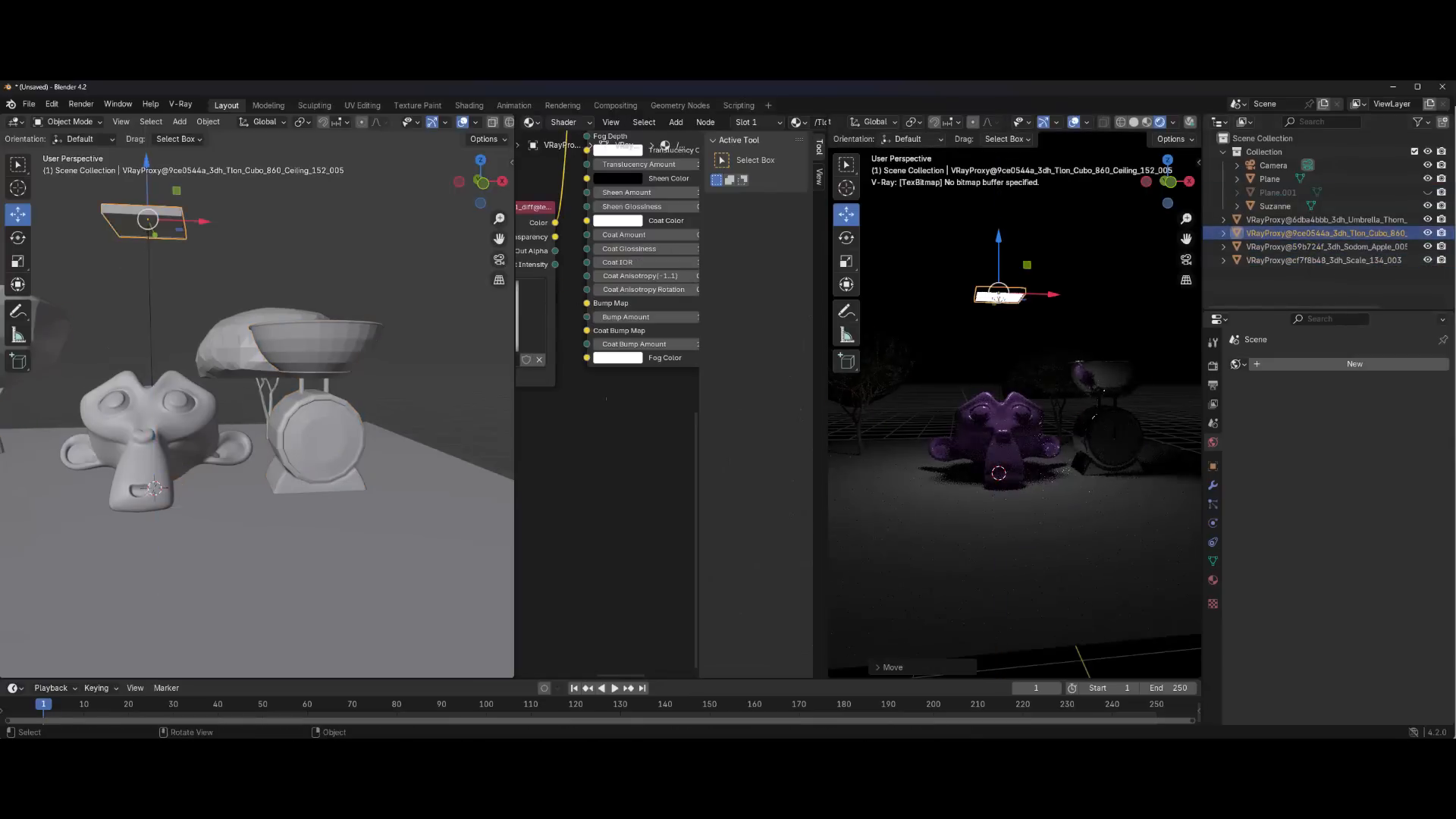
middle_click_drag(168, 529, 220, 516)
key("s")
left_click(48, 654)
scroll(231, 406, "down", 4)
middle_click_drag(232, 406, 182, 447)
left_click_drag(193, 283, 195, 249)
scroll(610, 424, "down", 5)
middle_click_drag(610, 429, 689, 519)
scroll(624, 386, "up", 5)
scroll(130, 348, "up", 3)
middle_click_drag(144, 341, 297, 267)
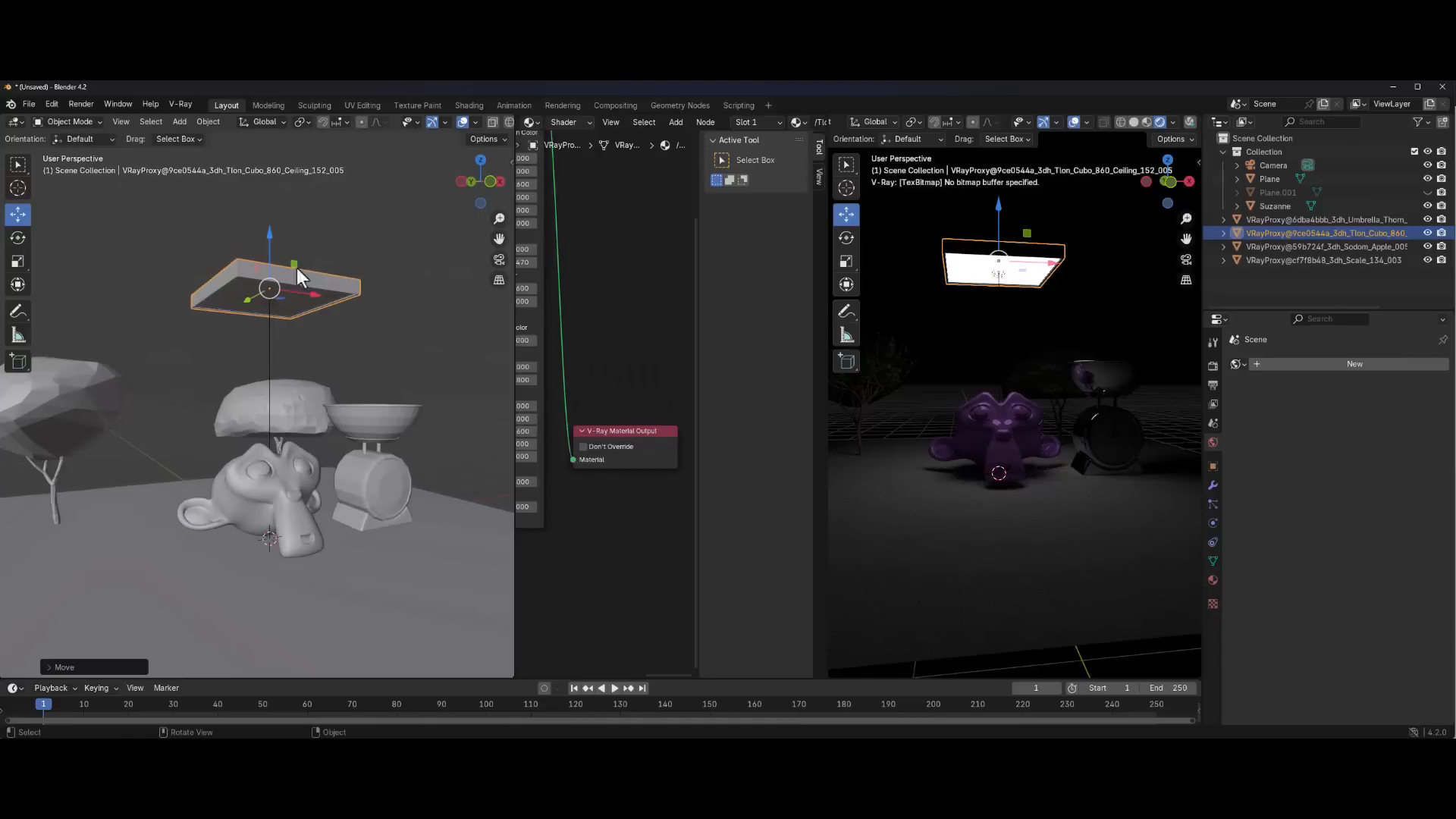
Select the rectangle light nested inside the ceiling lamp and set its color mode to Temperature at 3500
left_click(270, 303)
left_click(365, 343)
middle_click_drag(366, 342, 303, 339)
left_click(257, 304)
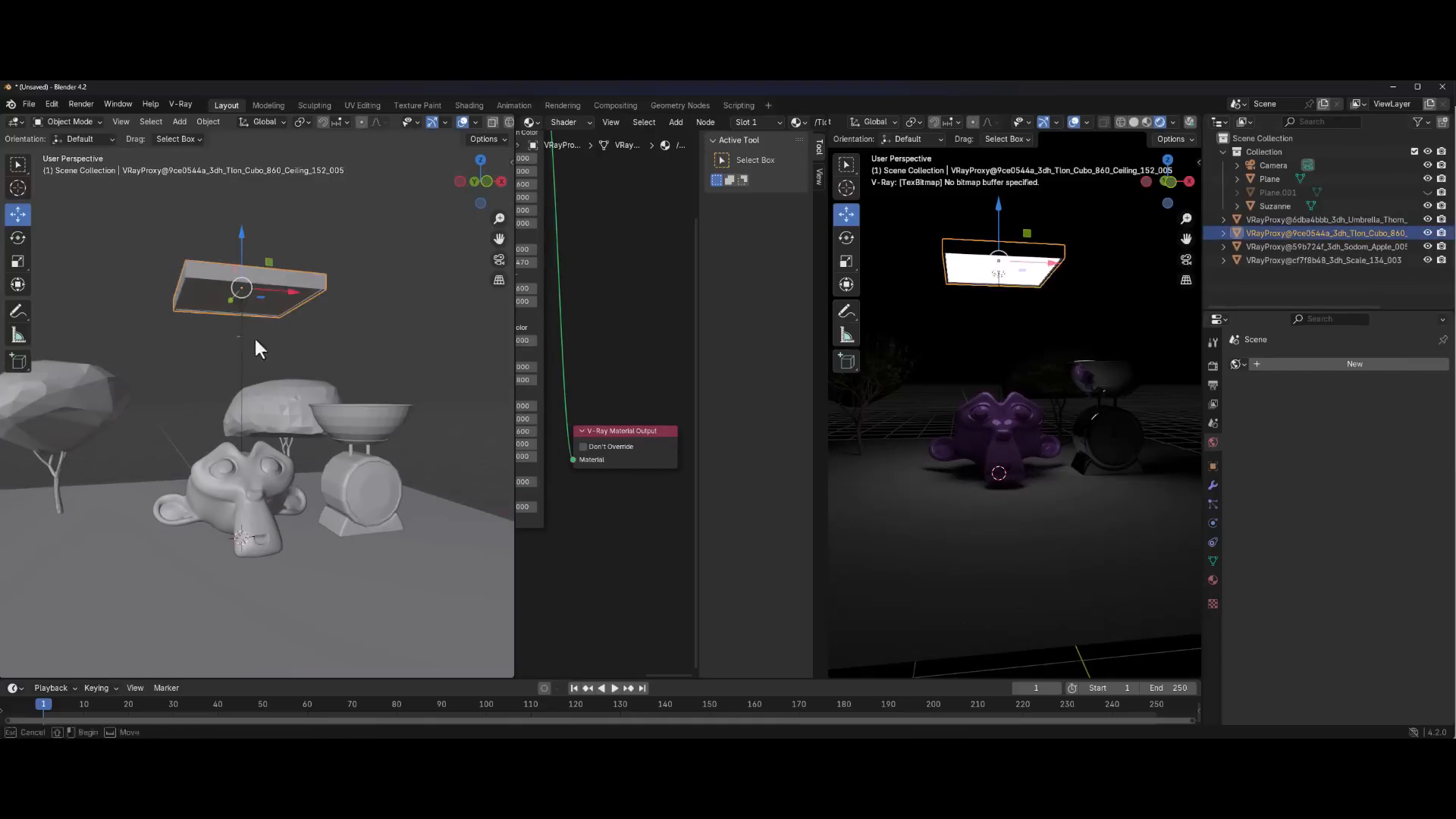
left_click(253, 335)
left_click(240, 303)
left_click(1223, 232)
left_click(1259, 247)
left_click(1275, 260)
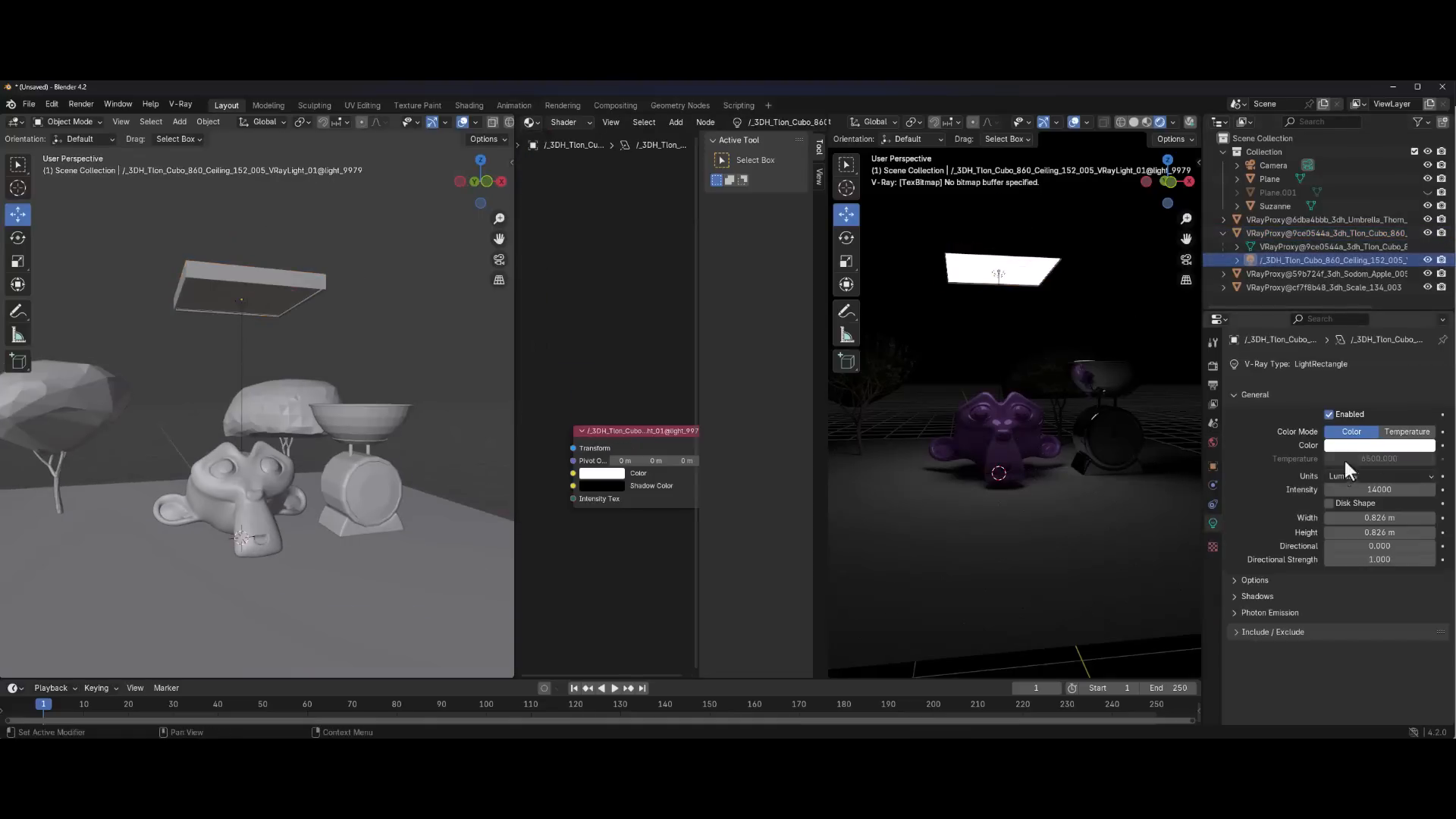
type("3500")
key("Return")
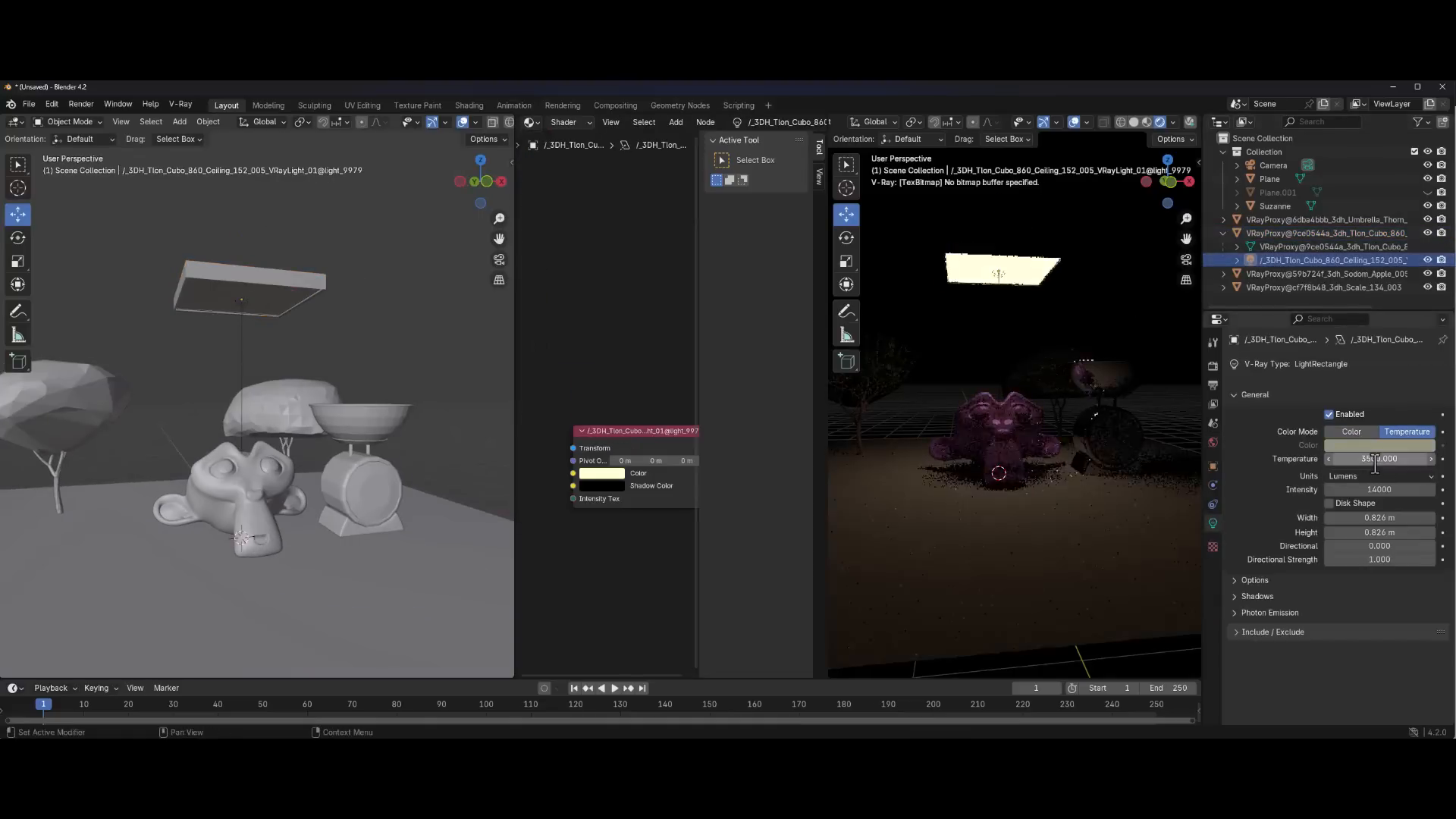
Set the ceiling lamp light's color temperature to 7000
type("7000")
key("Return")
key("Return")
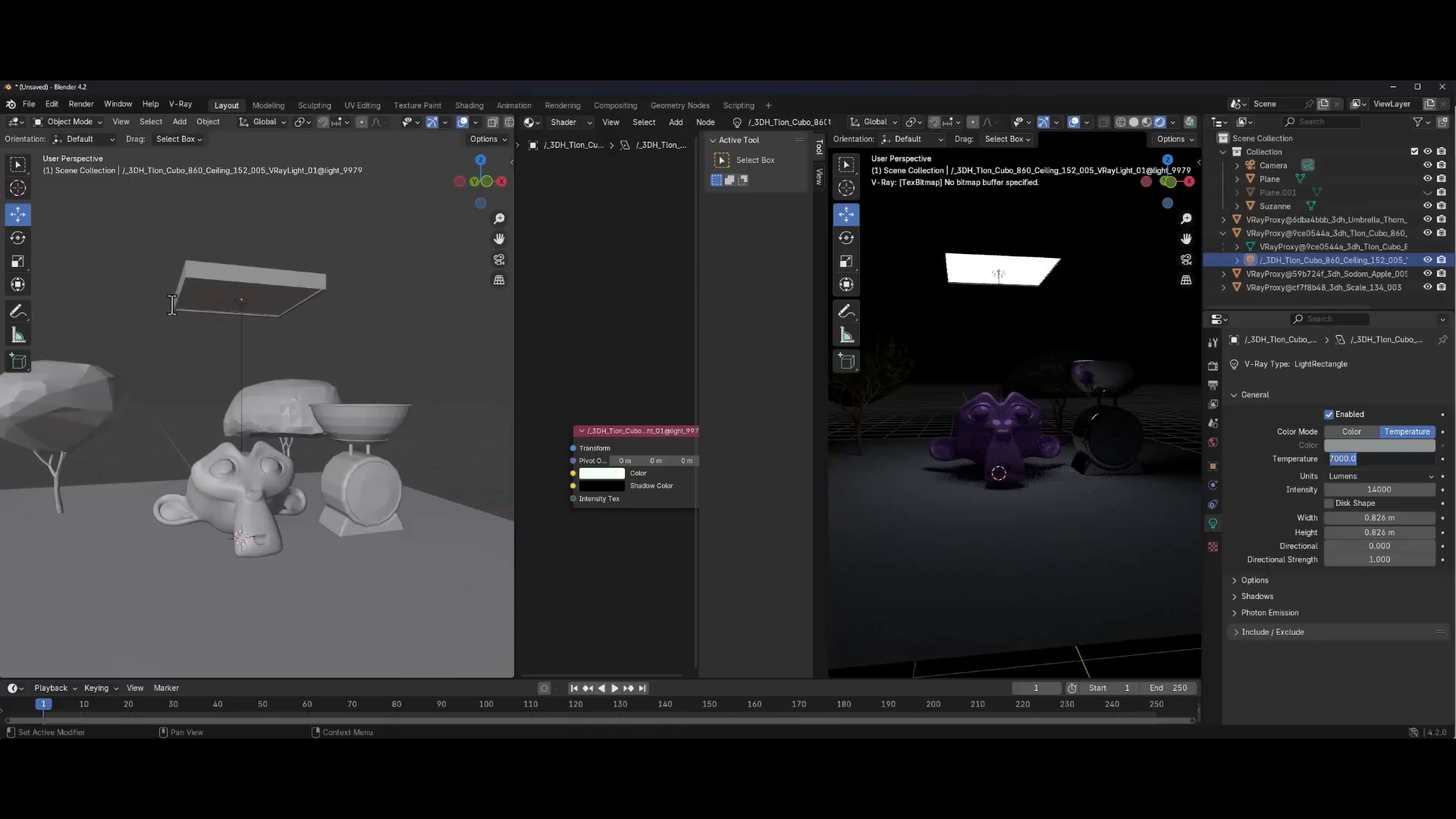
Reopen the Cosmos browser, download SUV 011 from the Vehicles category and return to the scene
middle_click_drag(173, 304, 312, 352)
left_click(181, 104)
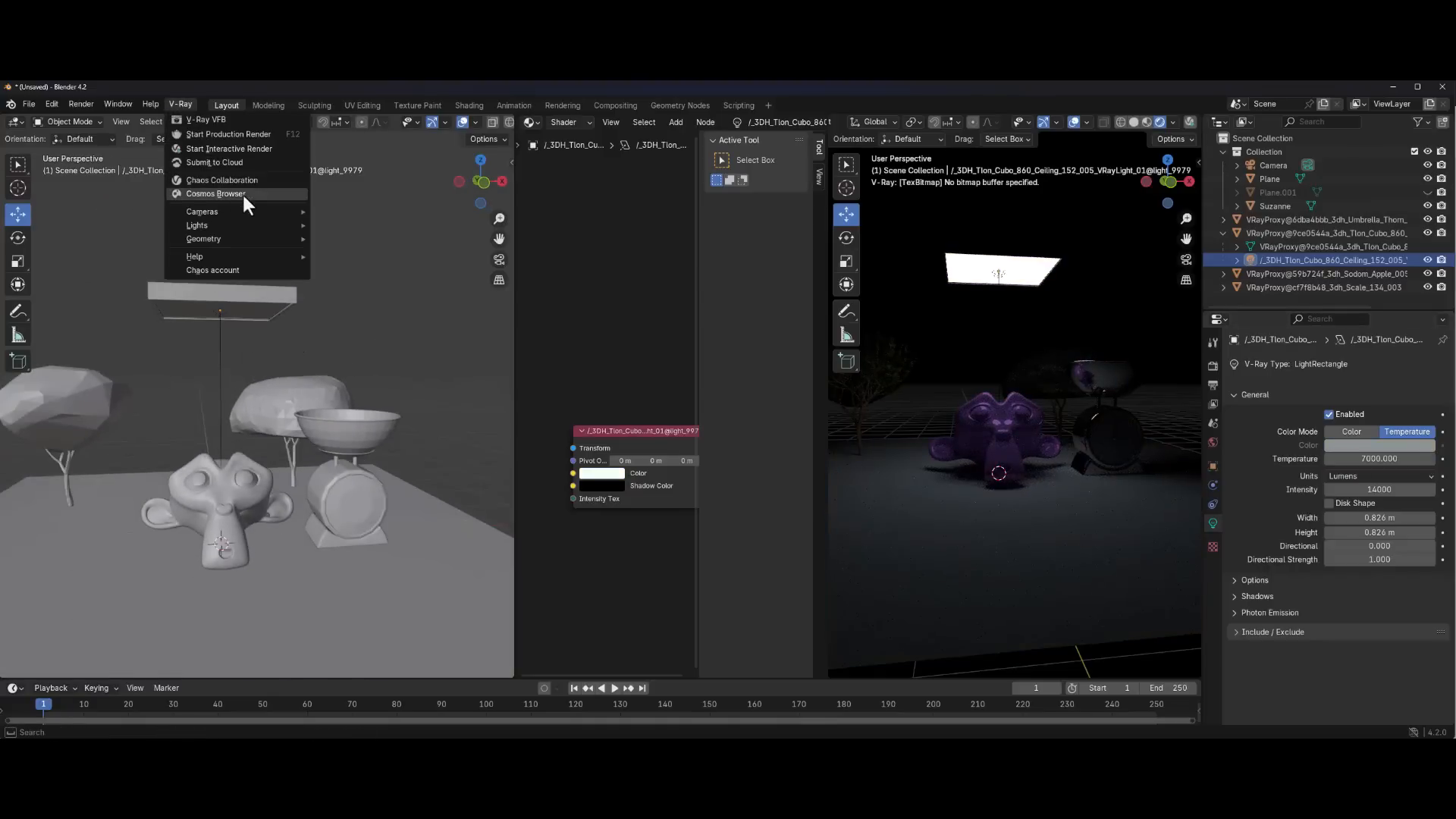
left_click(216, 194)
left_click(229, 331)
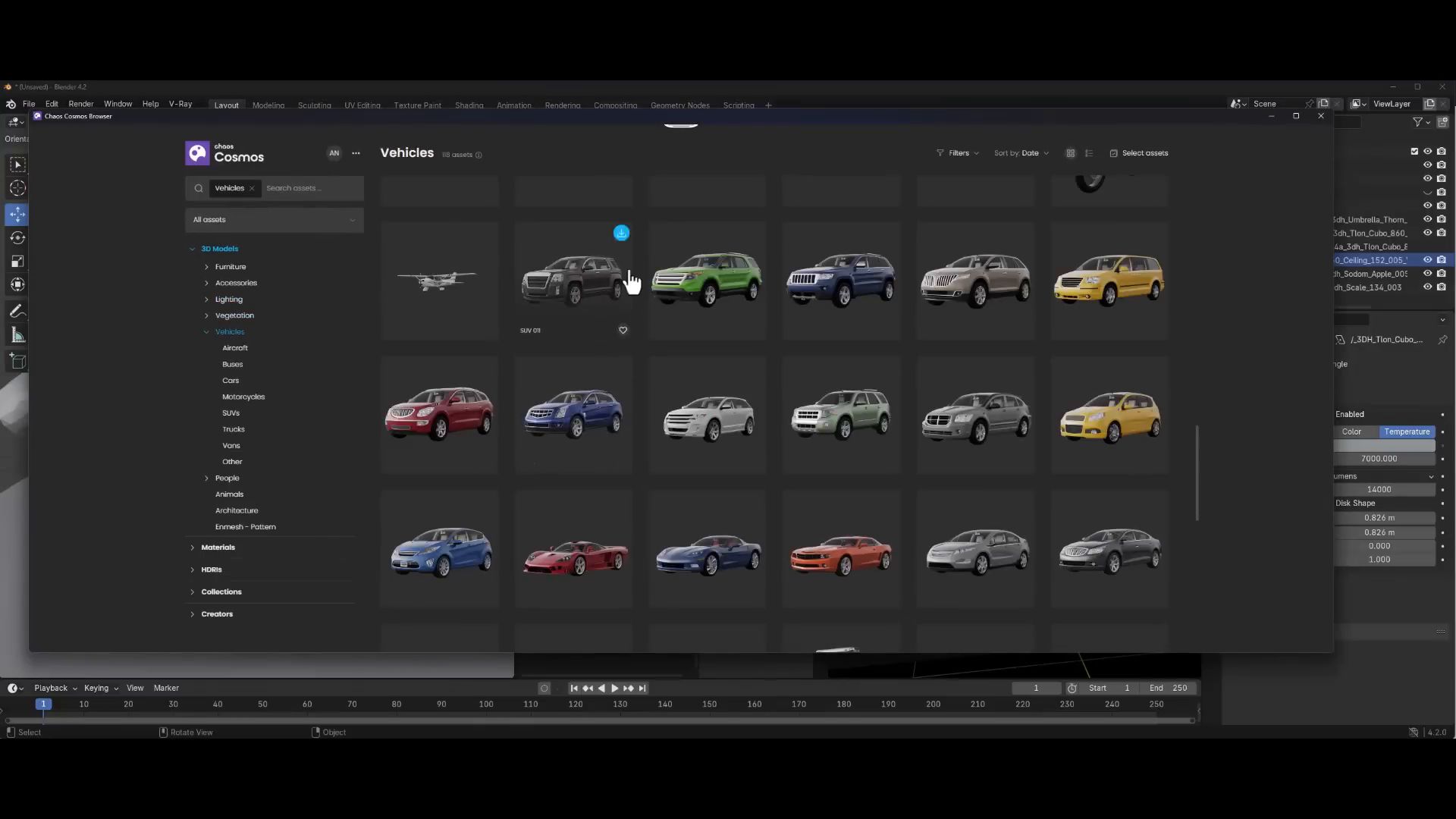
left_click(621, 232)
left_click(1270, 116)
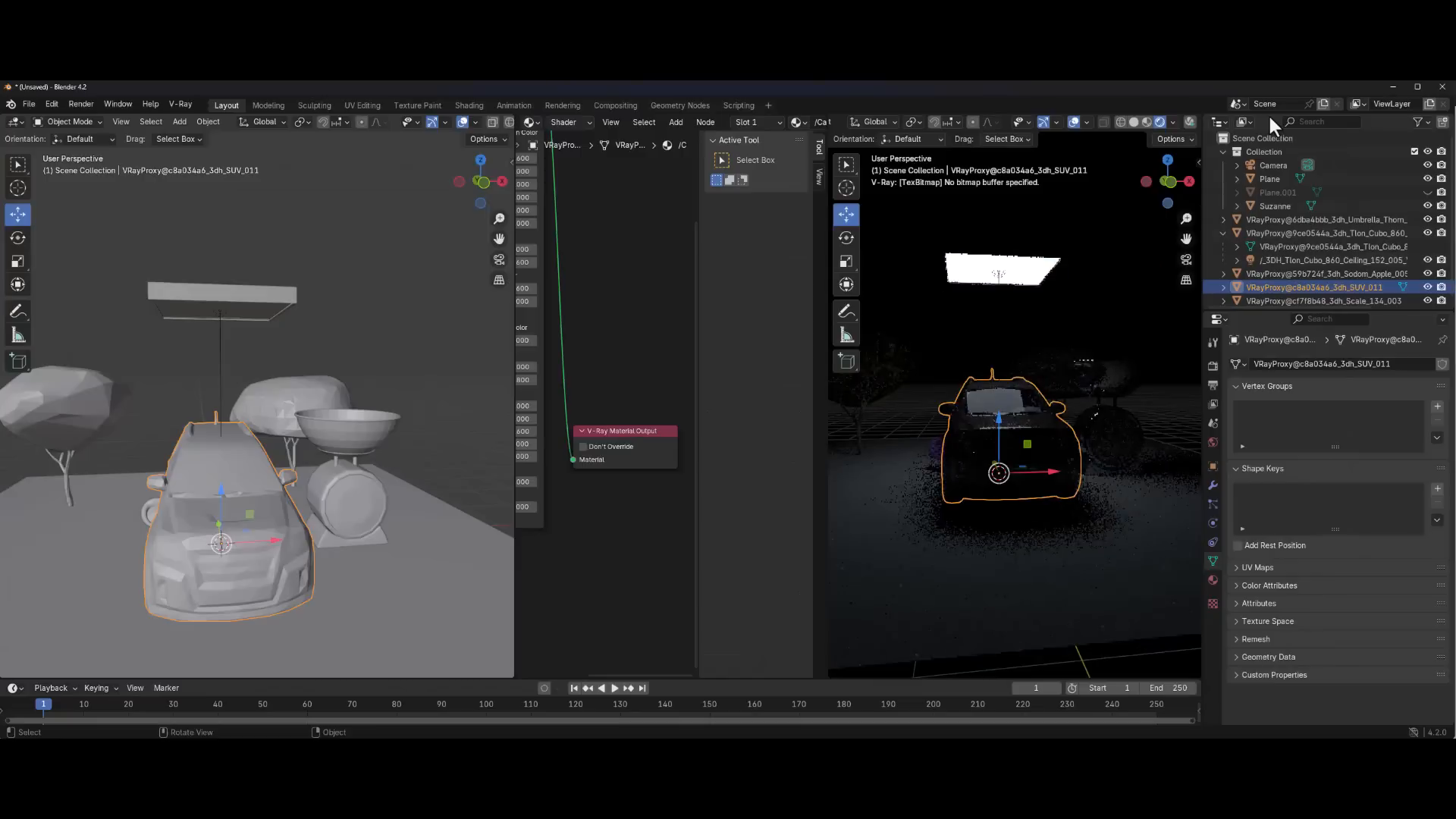
Hide the Suzanne monkey head that overlaps the imported SUV
middle_click_drag(319, 493, 267, 493)
scroll(266, 493, "down", 5)
left_click(1428, 206)
middle_click_drag(278, 364, 241, 333)
Shift the ceiling lamp along the Y axis toward the SUV's front and increase its light's intensity in Color mode
left_click(211, 354)
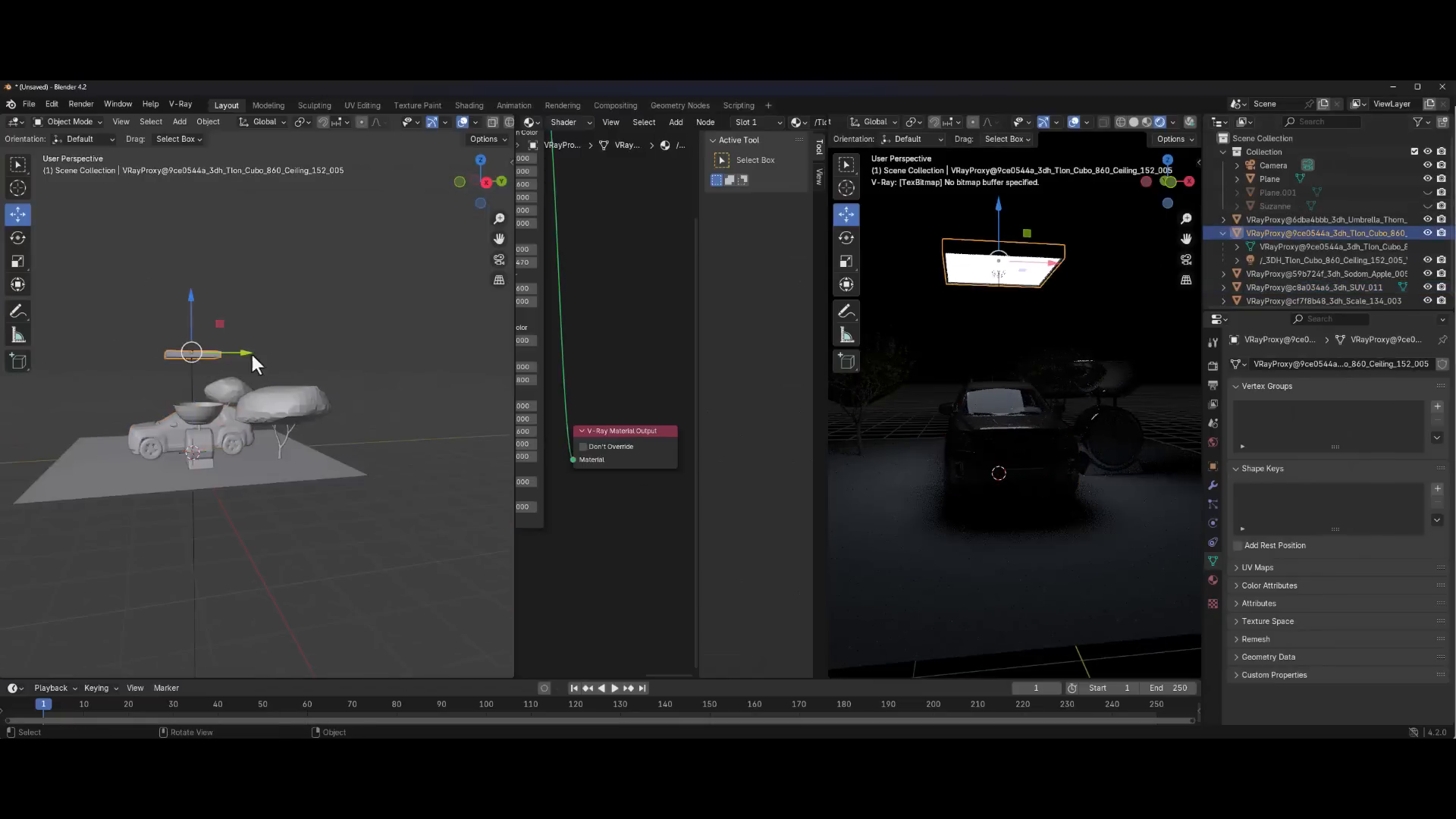
left_click_drag(253, 357, 226, 369)
left_click(1281, 261)
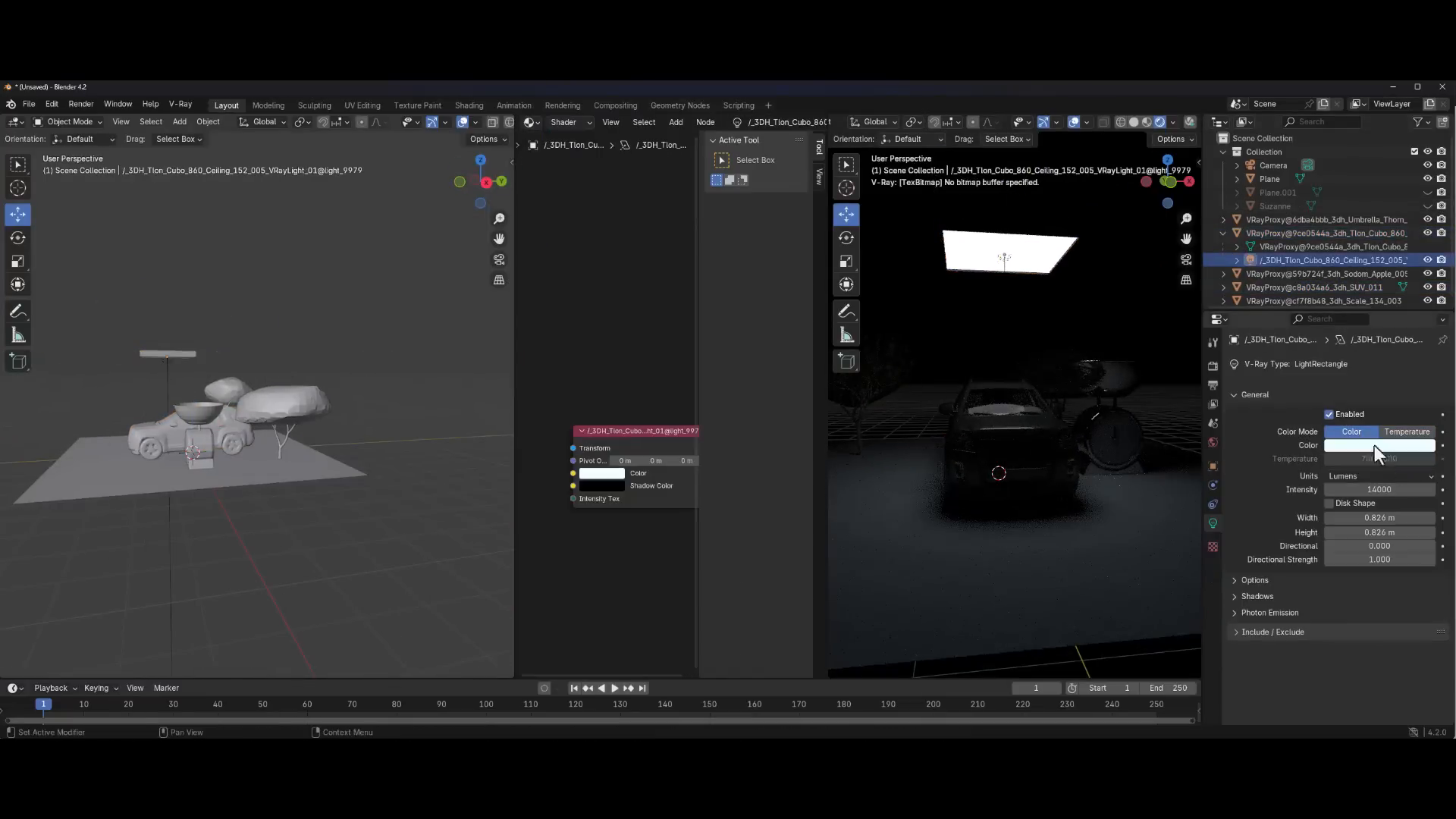
left_click_drag(1372, 489, 1402, 488)
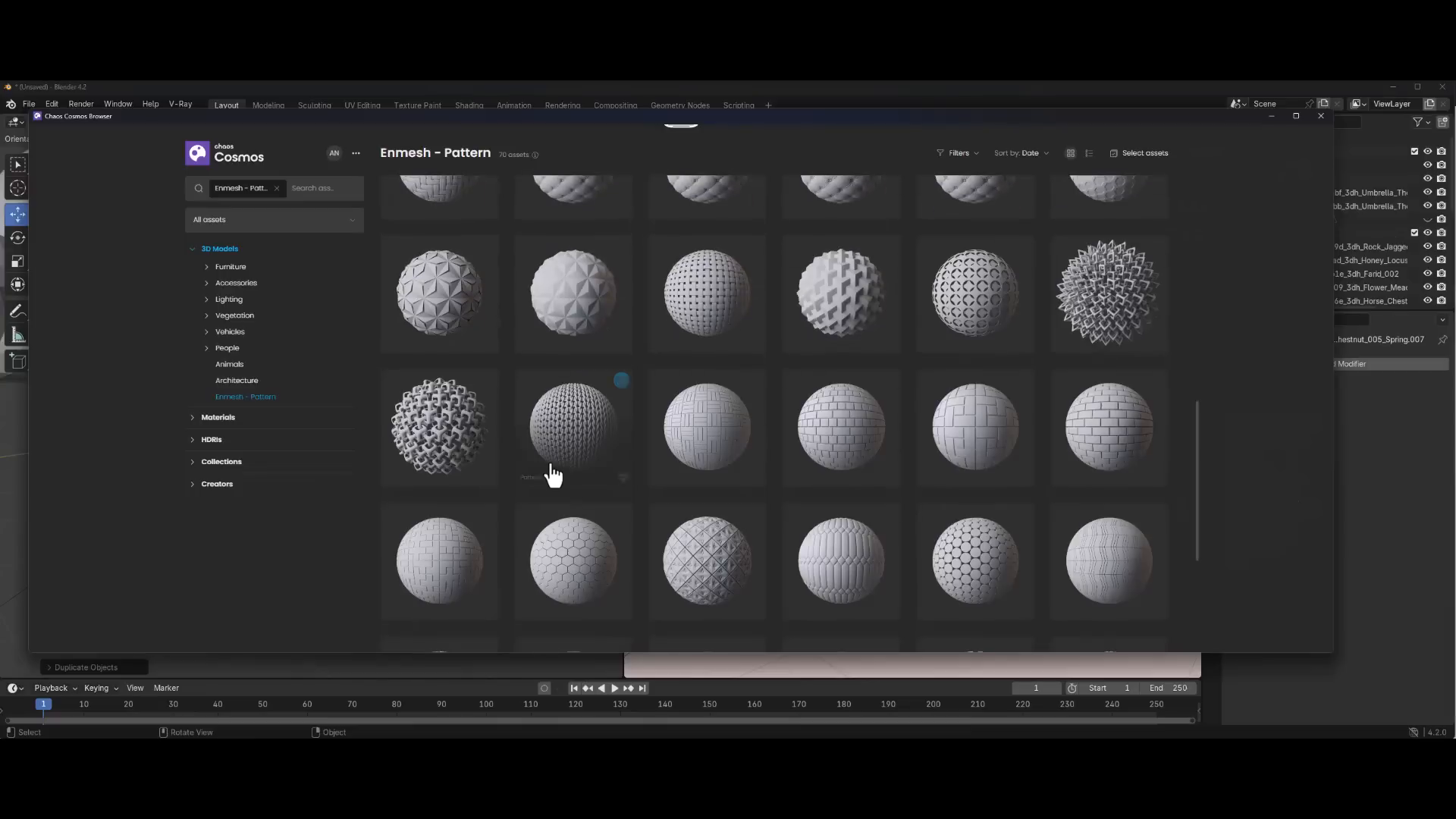
Download Pattern 028 from the Enmesh - Pattern category, place it on open ground beside the car and frame it
scroll(594, 481, "up", 3)
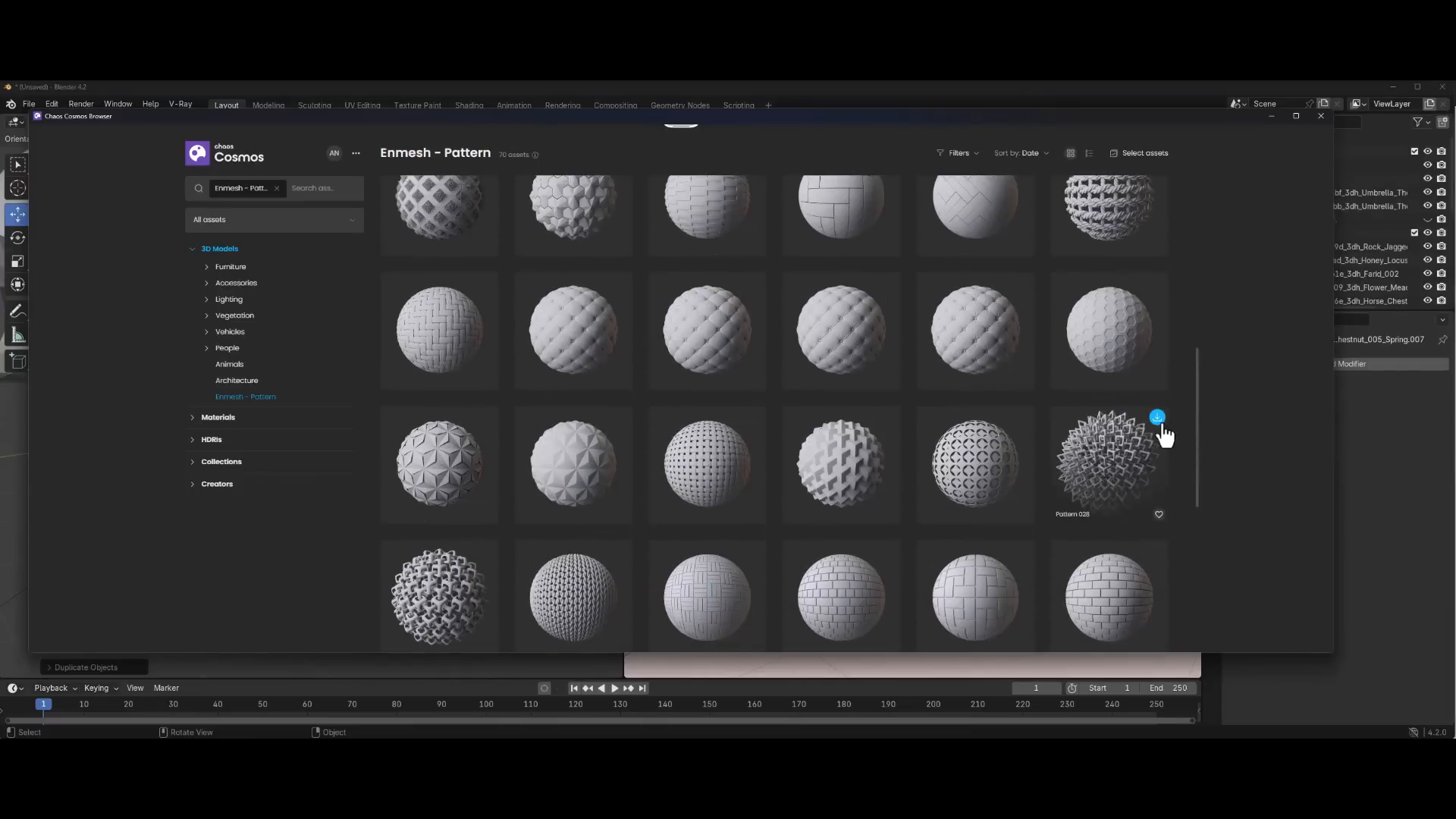
left_click(1157, 417)
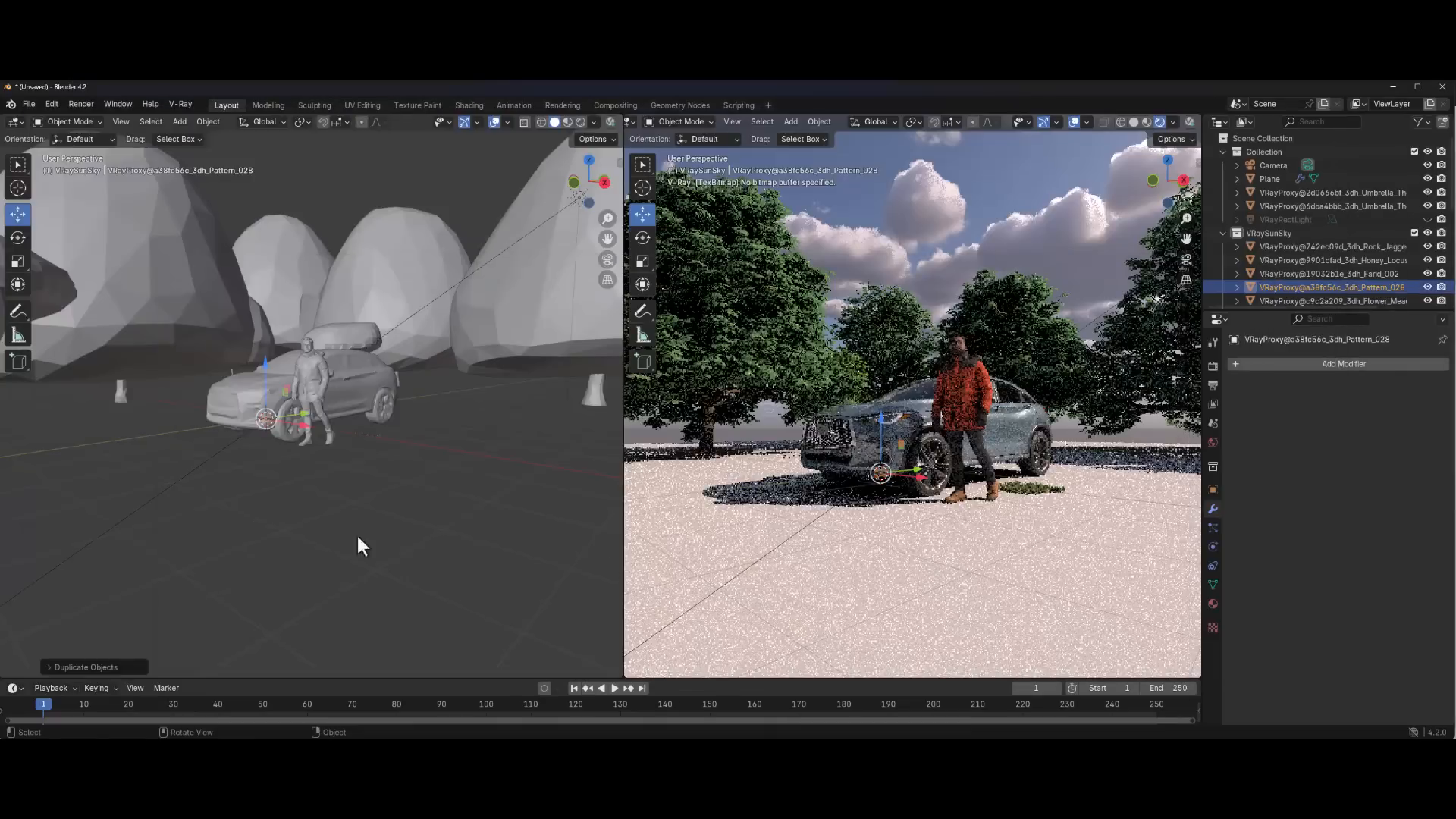
left_click(470, 472)
key("KP_Decimal")
scroll(361, 440, "down", 5)
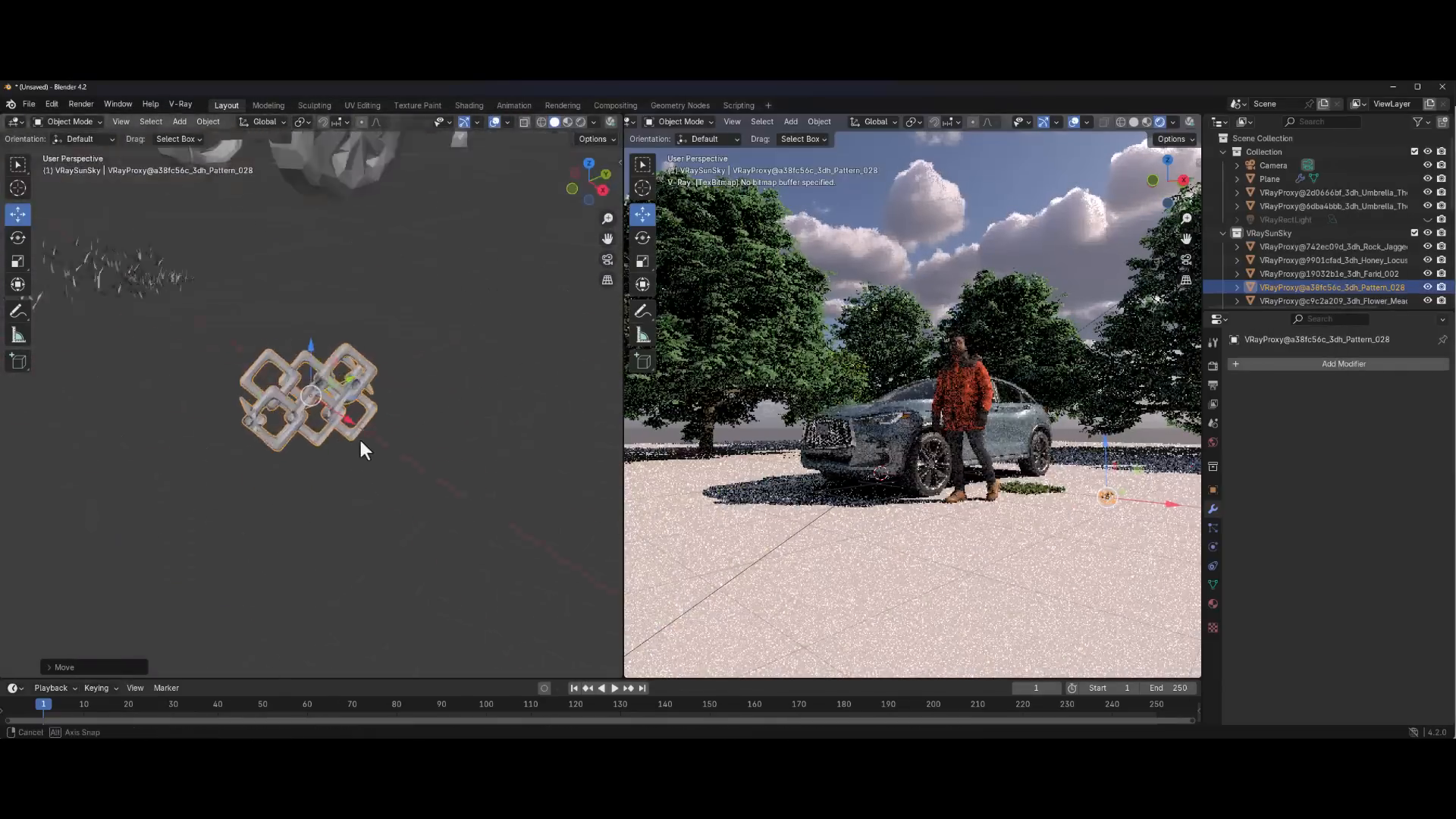
Add an Array modifier to Pattern 028 and raise its count to 21 along the X axis
left_click(1267, 362)
type("arra")
key("Return")
left_click_drag(1370, 423, 1410, 423)
scroll(364, 424, "down", 4)
middle_click_drag(364, 424, 379, 427)
middle_click_drag(379, 427, 205, 439, "shift")
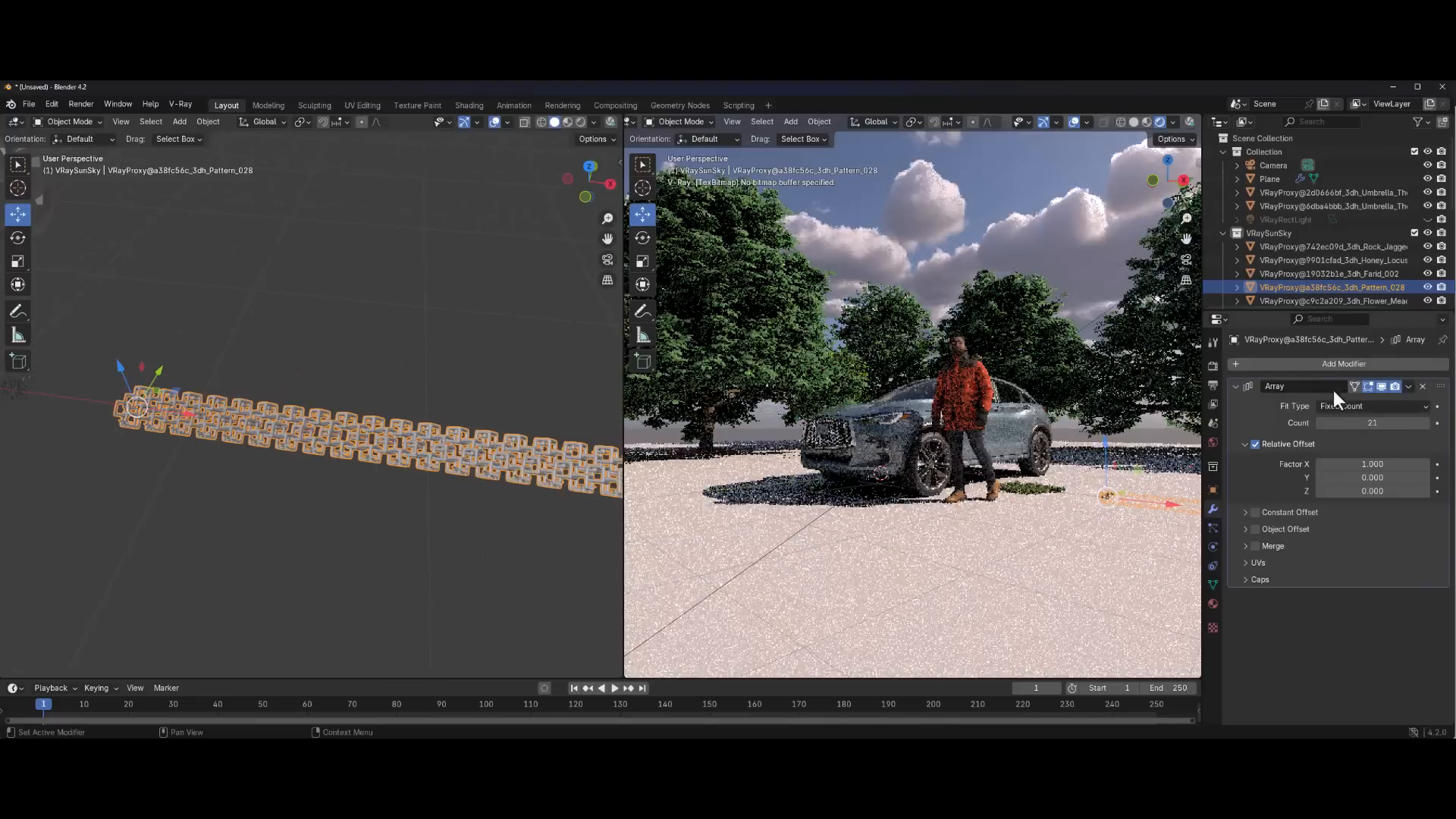
Add a second Array modifier to the pattern with relative offset X 0 and Y 1, and increase its count
left_click(1321, 365)
type("array")
key("Return")
type("0")
key("Tab")
key("Tab")
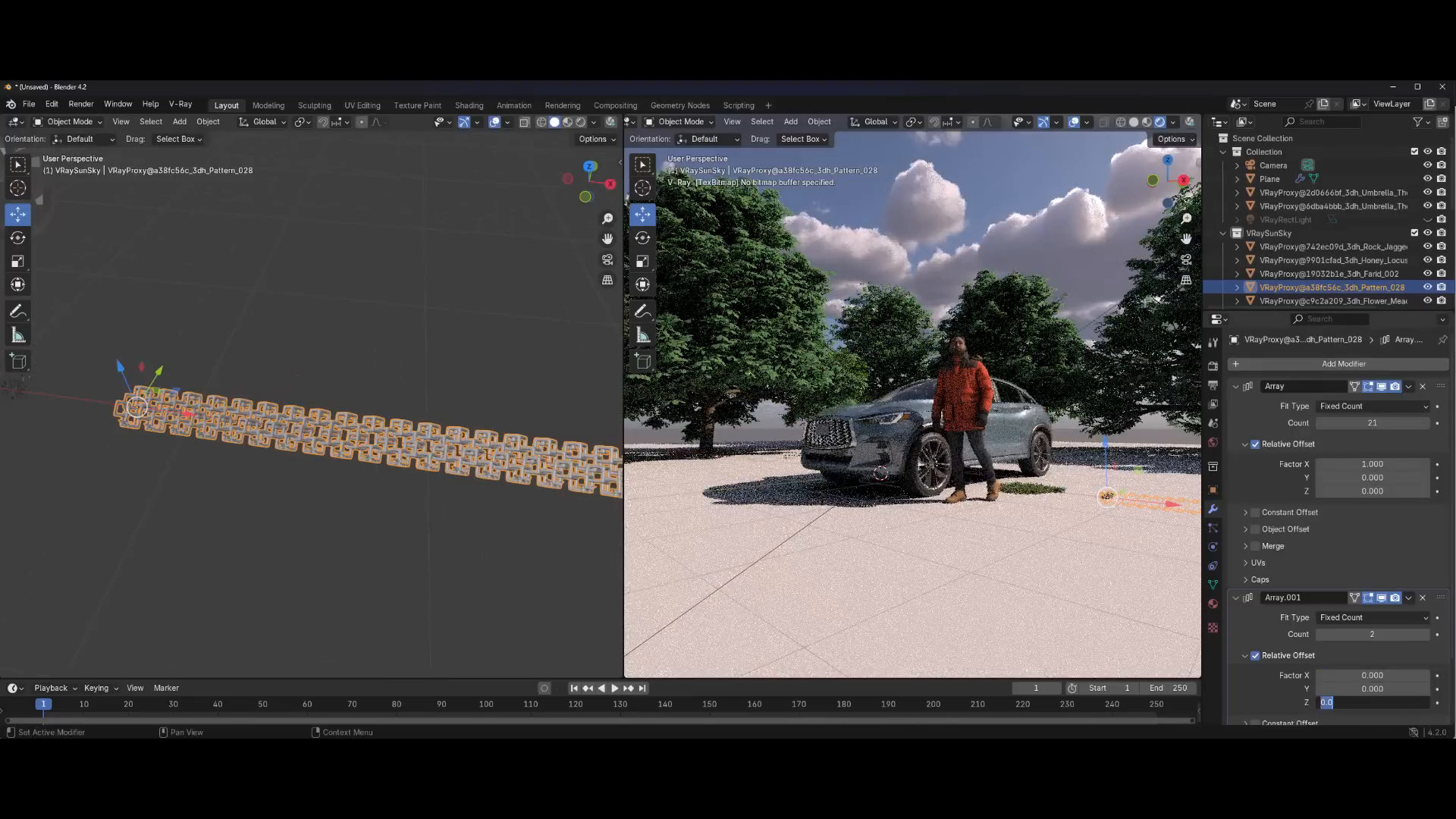
key("shift+Tab")
type("1")
key("Return")
left_click_drag(1370, 635, 1437, 634)
middle_click_drag(338, 459, 288, 455)
scroll(311, 480, "down", 5)
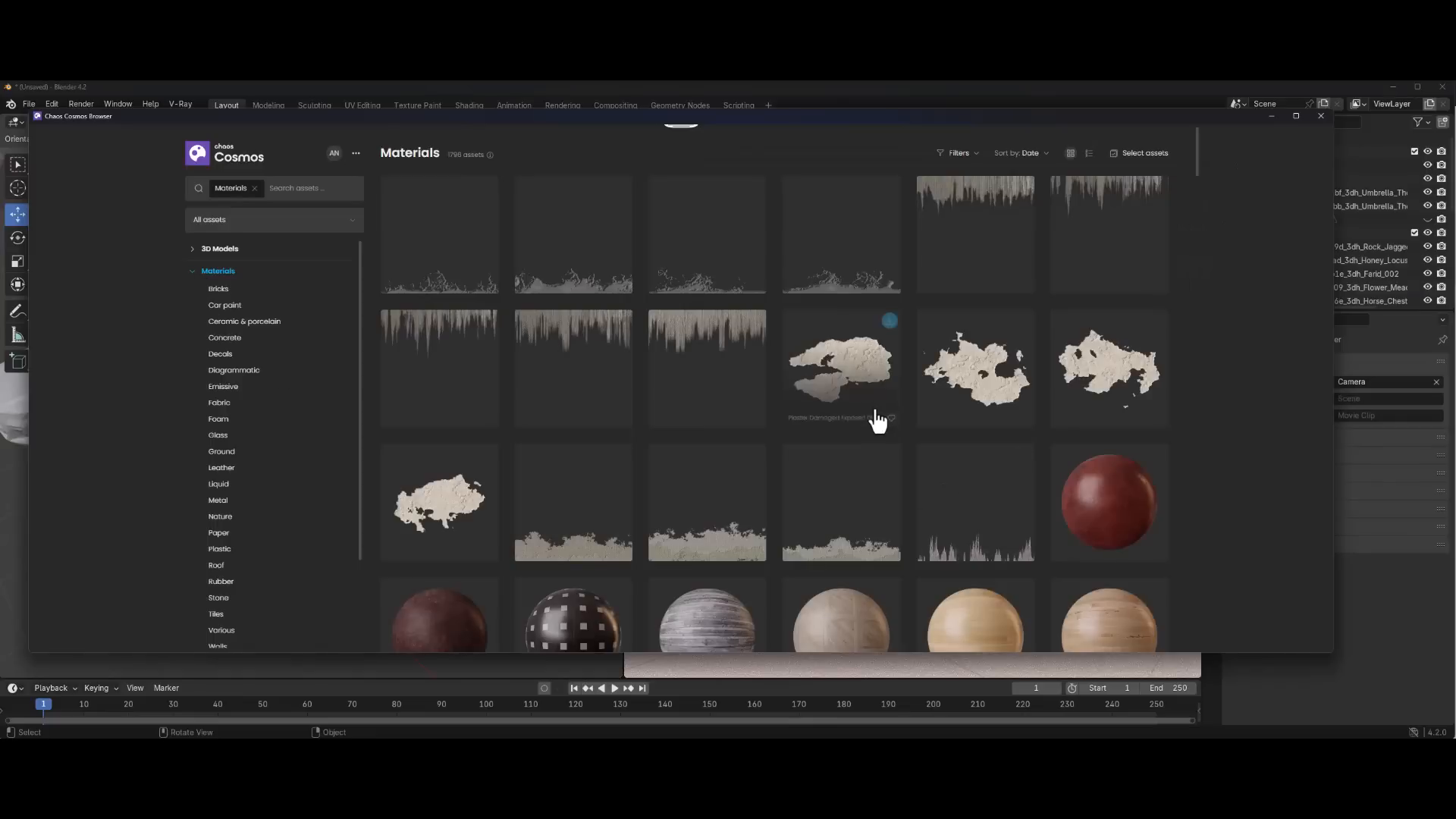
Browse the Cosmos Materials library and look through its Liquid category
scroll(650, 396, "down", 5)
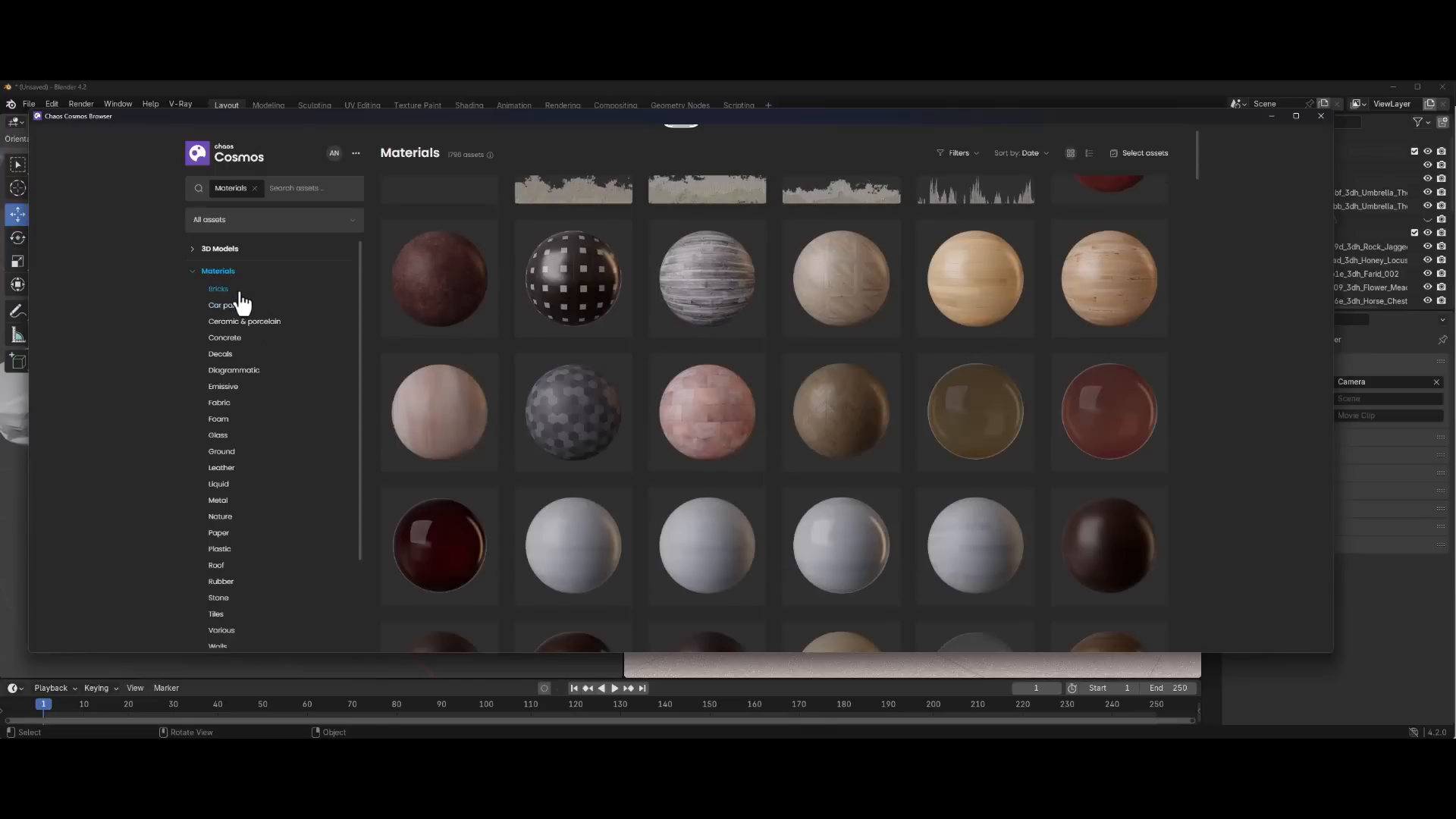
scroll(237, 301, "down", 3)
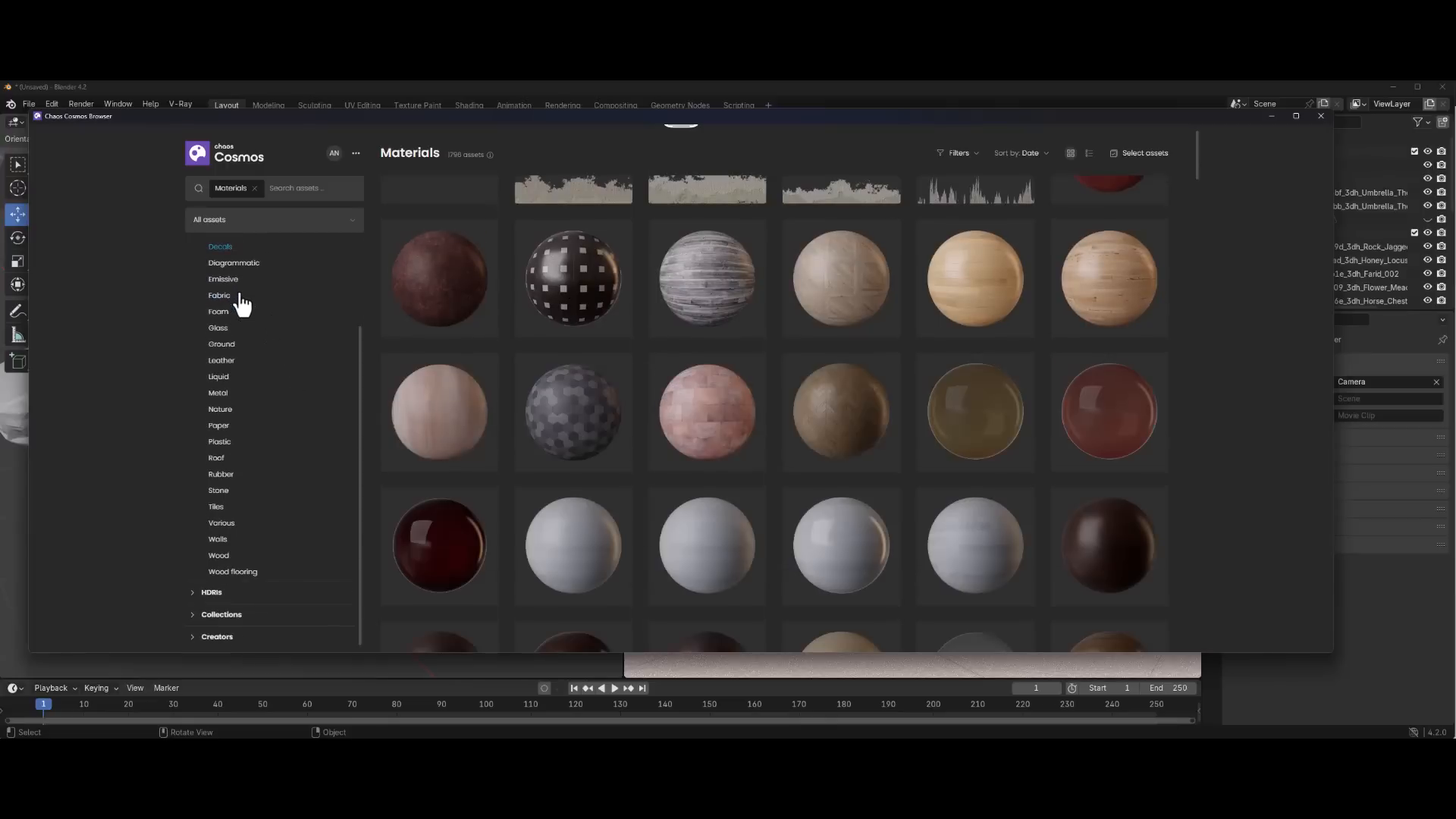
left_click(229, 378)
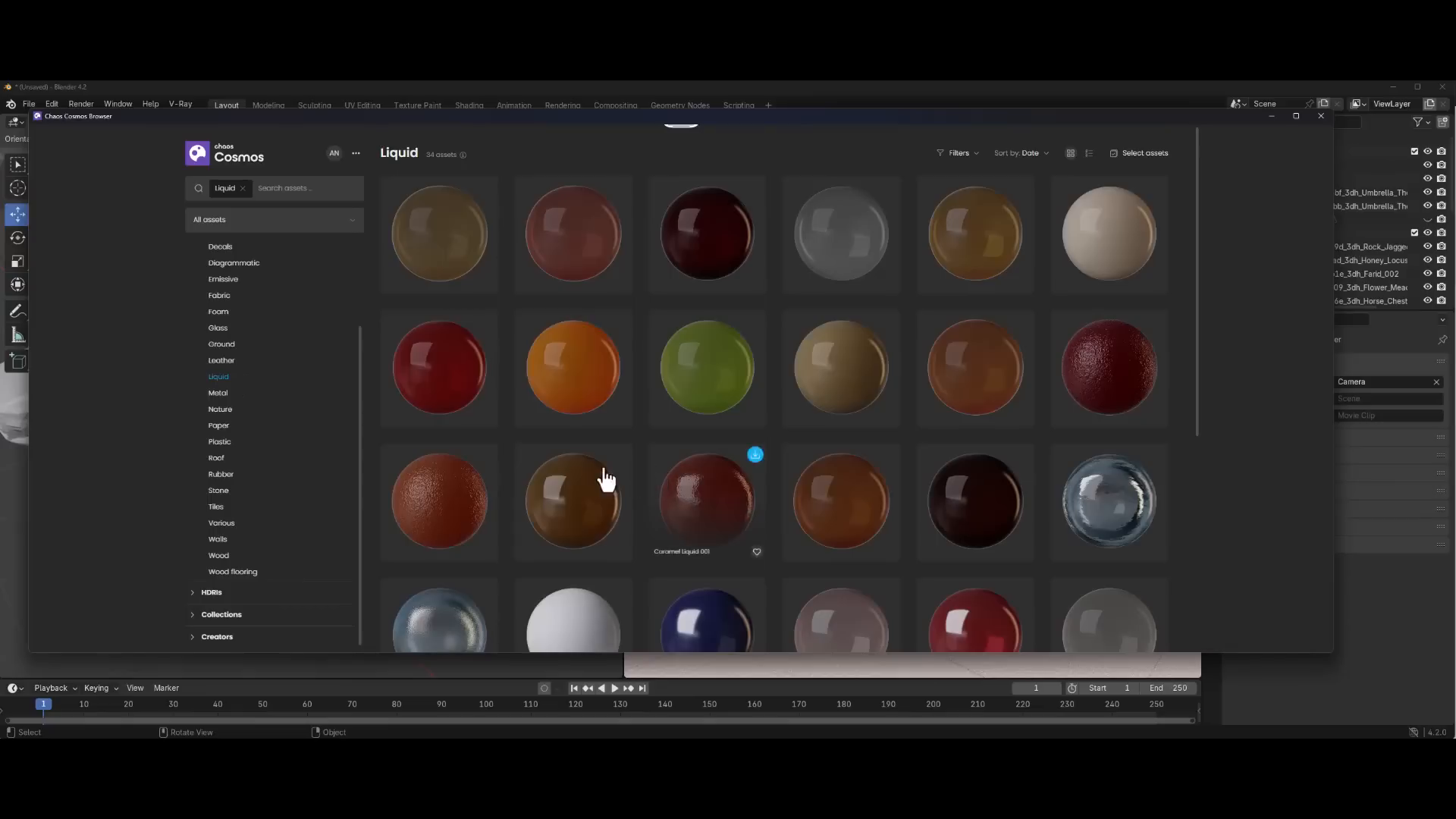
scroll(632, 332, "down", 1)
scroll(637, 334, "down", 5)
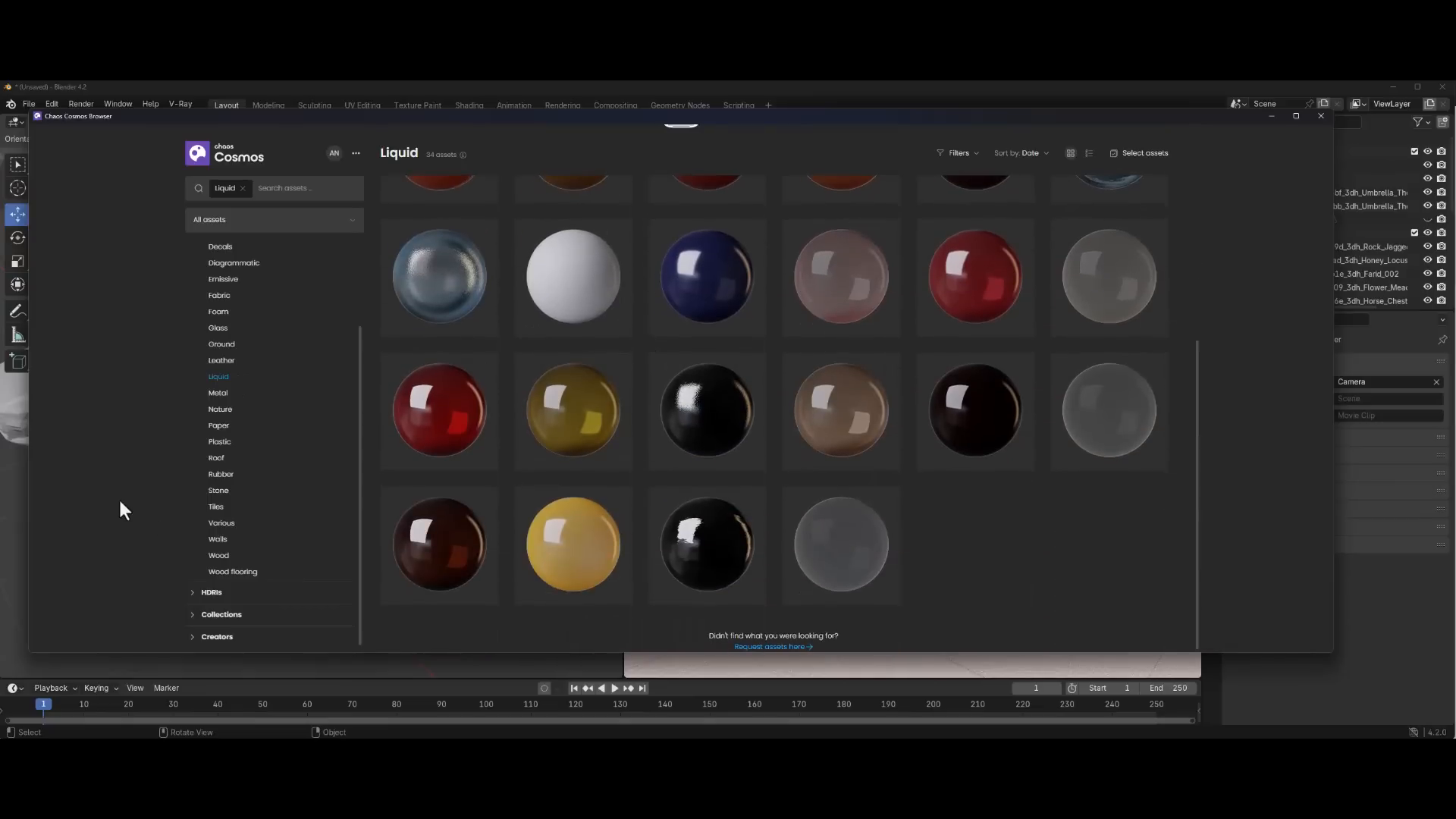
Look through the Stone, Emissive, Decals and Wood material categories, and return to the scene
left_click(220, 492)
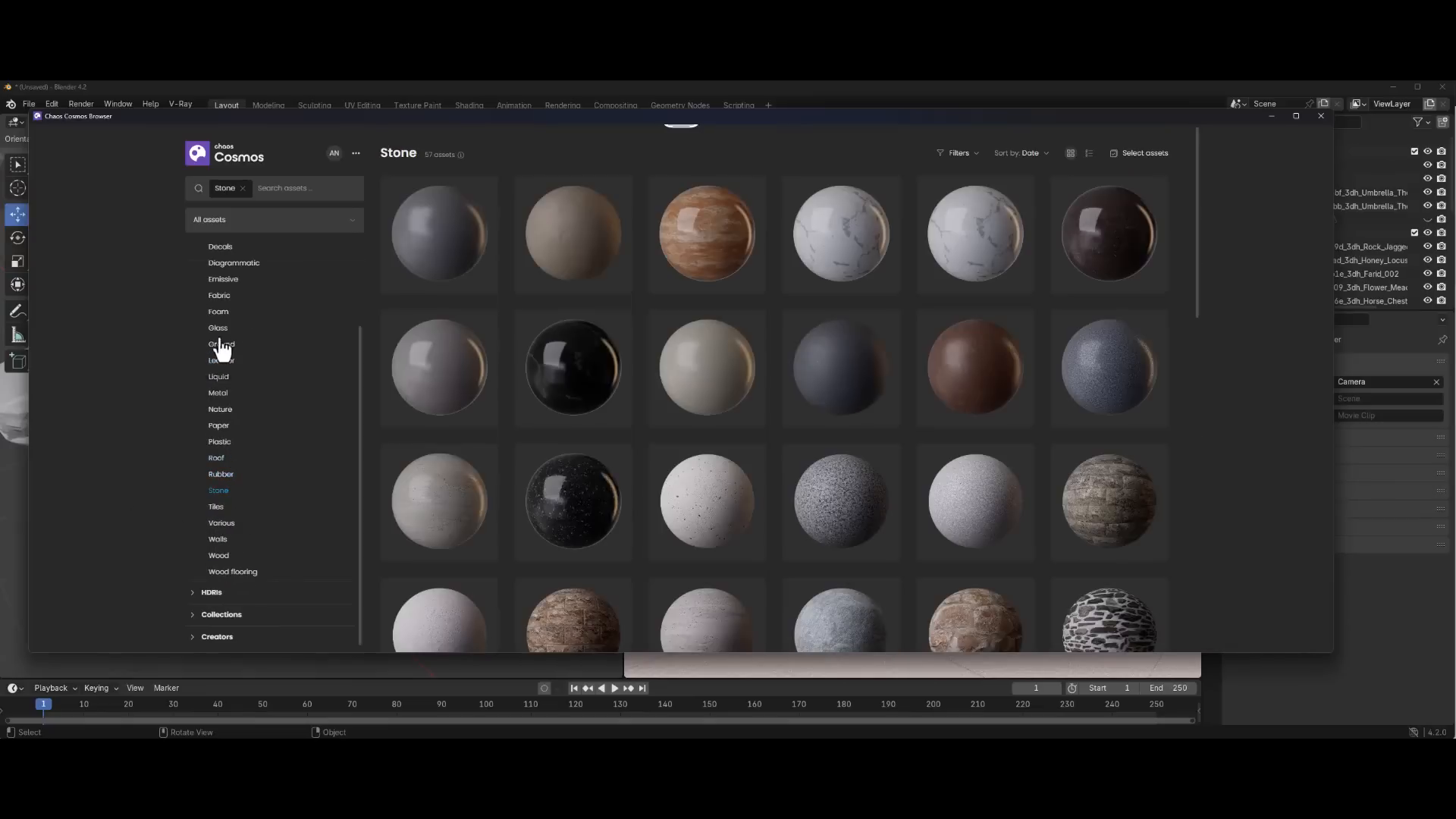
left_click(225, 282)
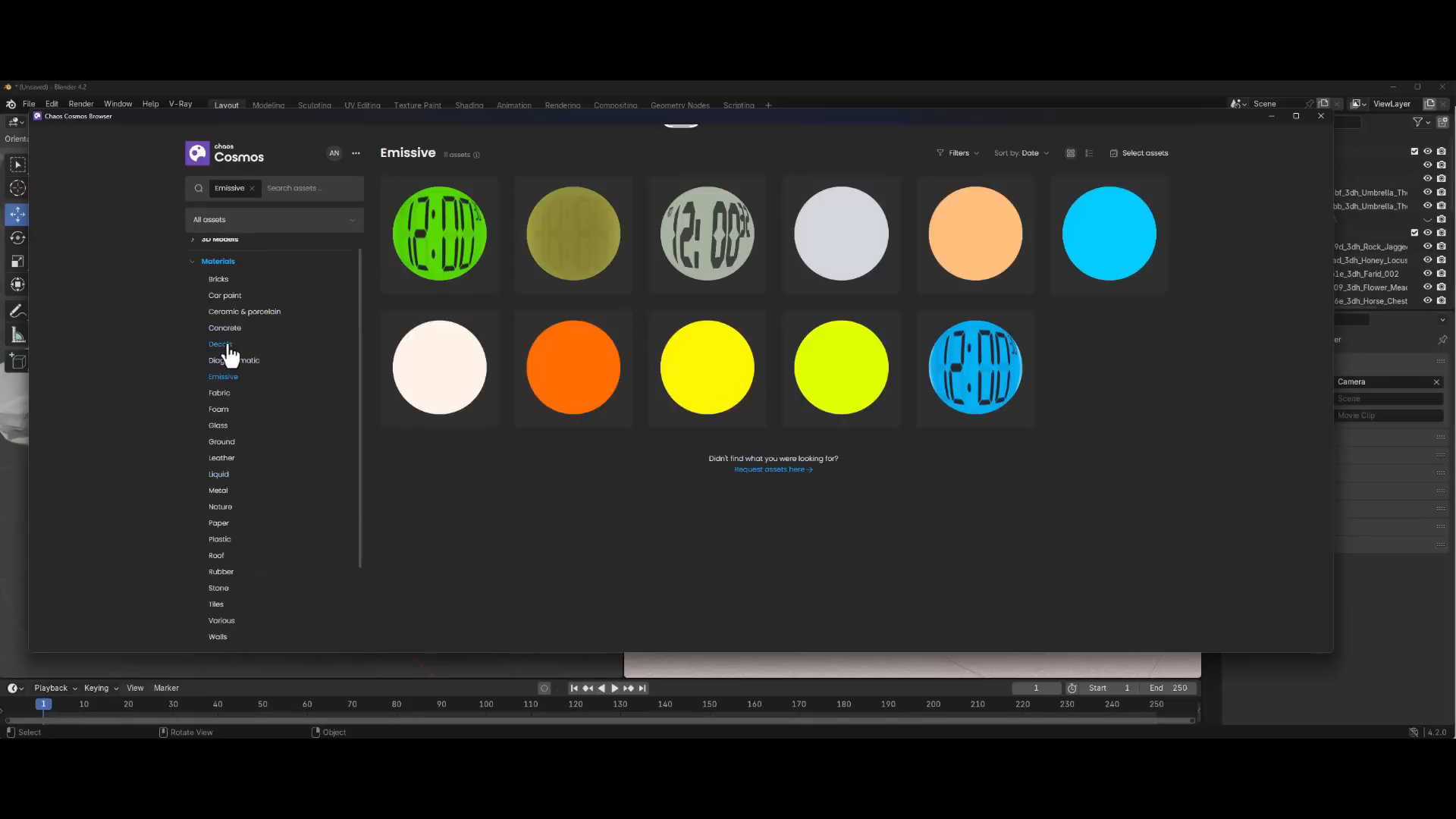
left_click(232, 358)
scroll(243, 455, "down", 5)
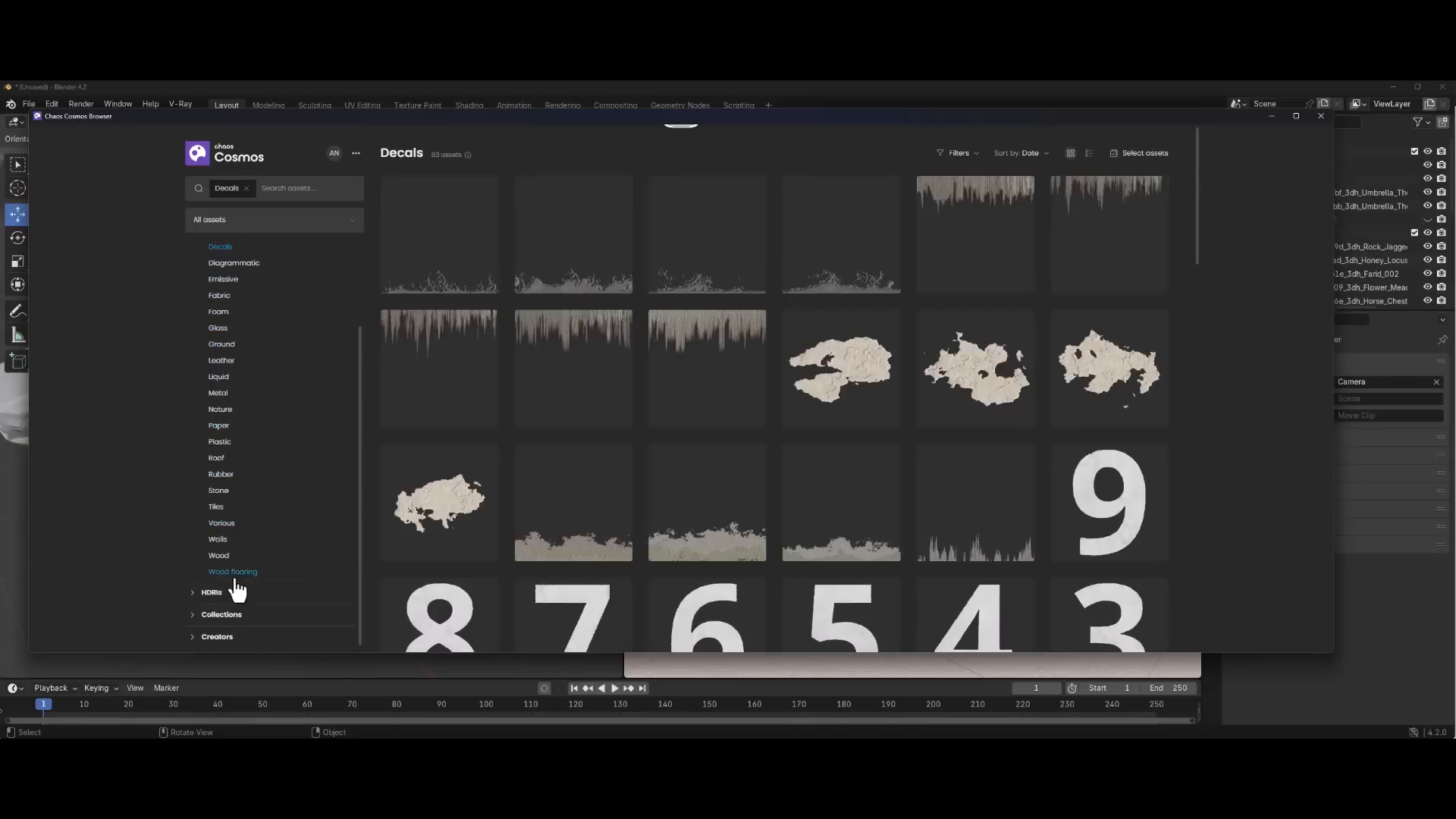
left_click(223, 557)
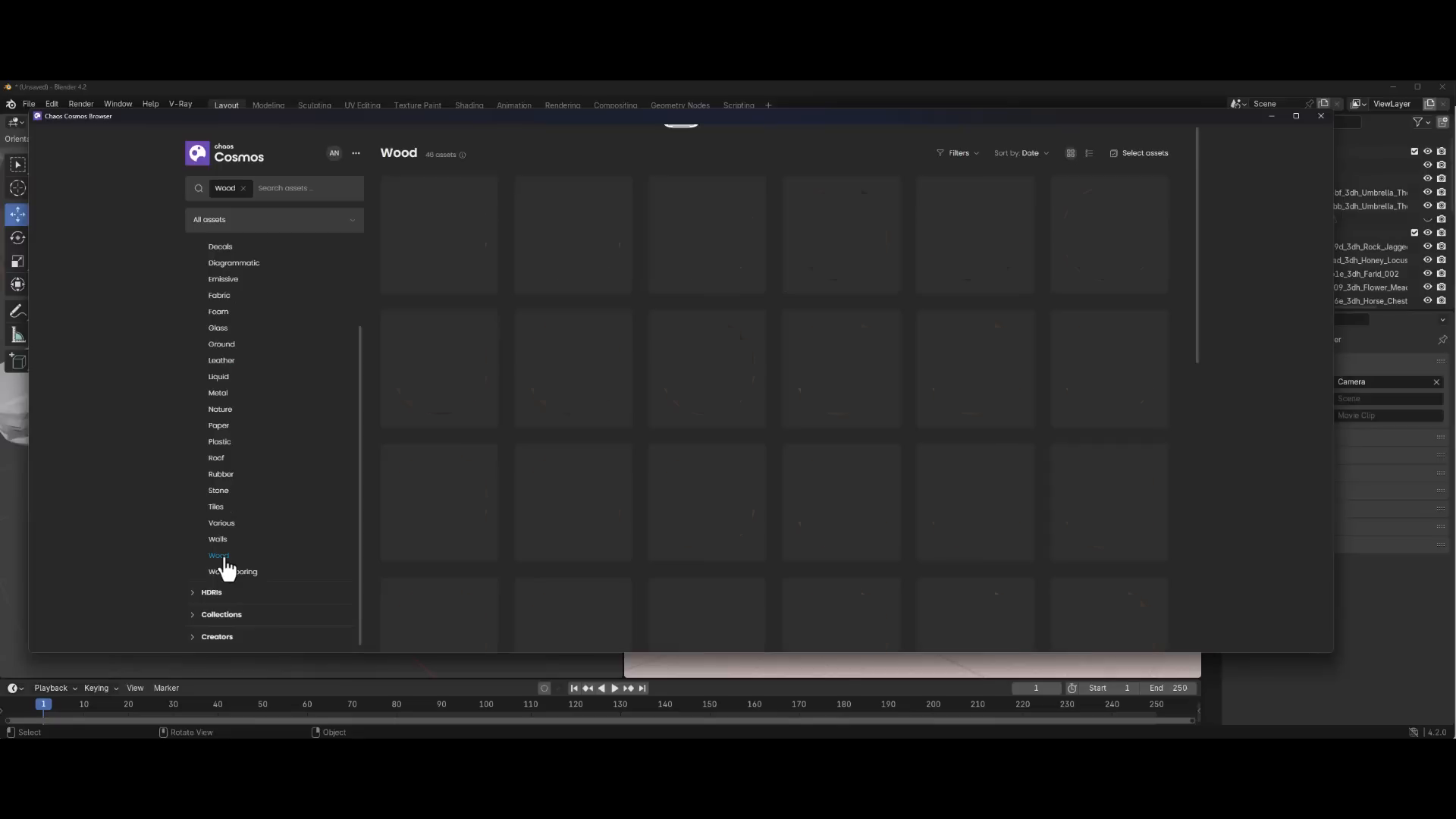
scroll(682, 422, "down", 8)
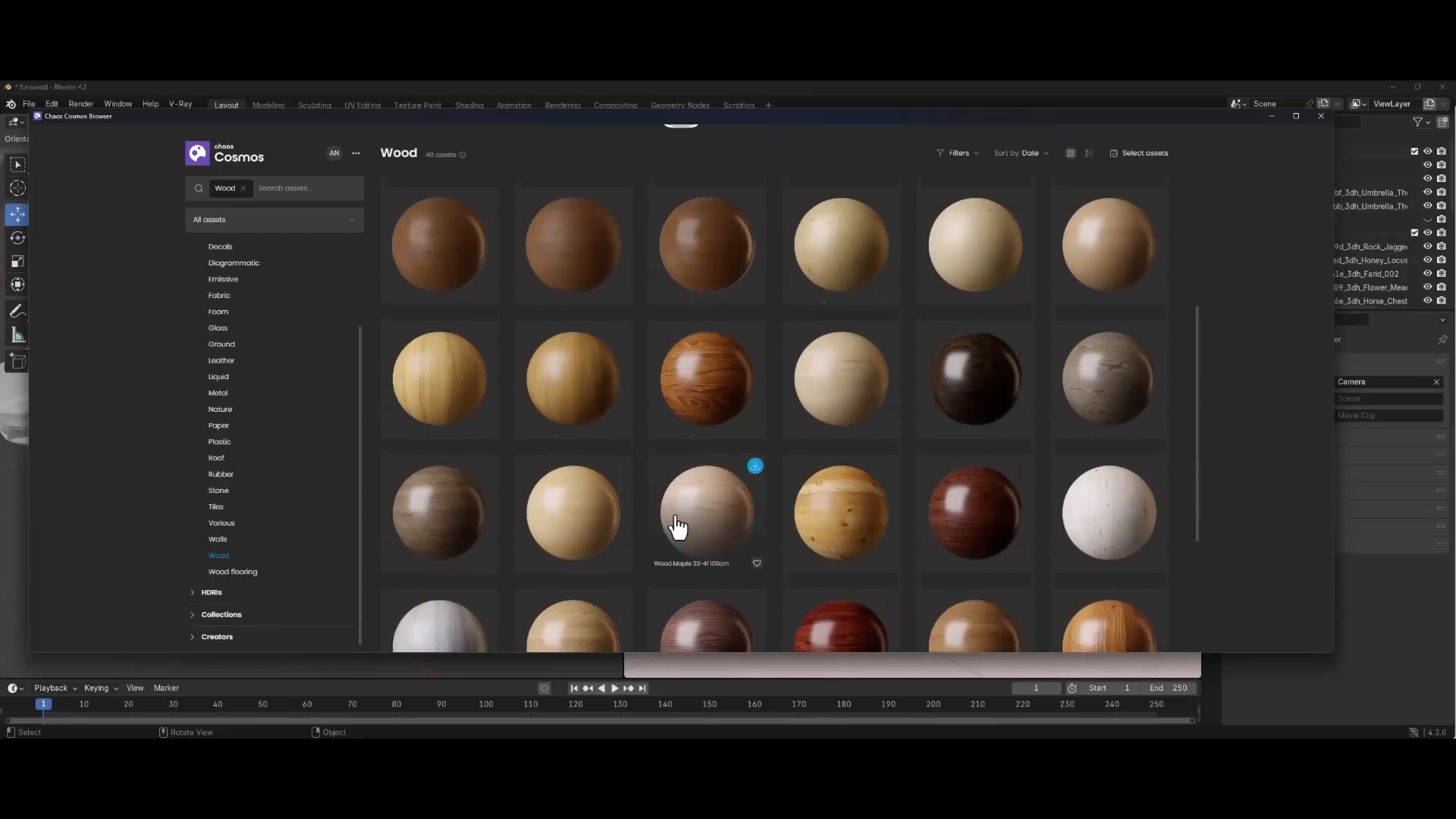
scroll(267, 355, "up", 2)
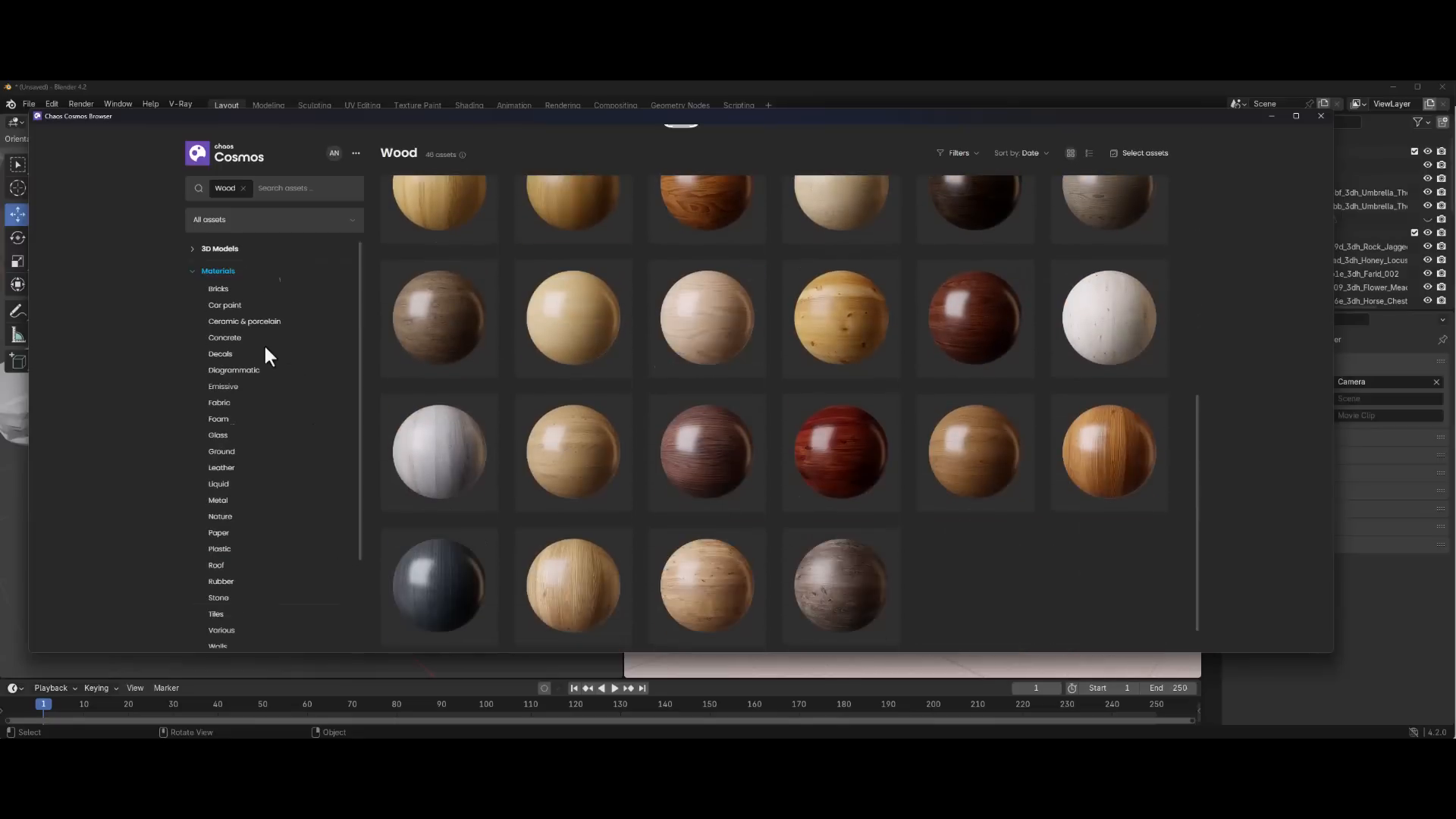
left_click(194, 273)
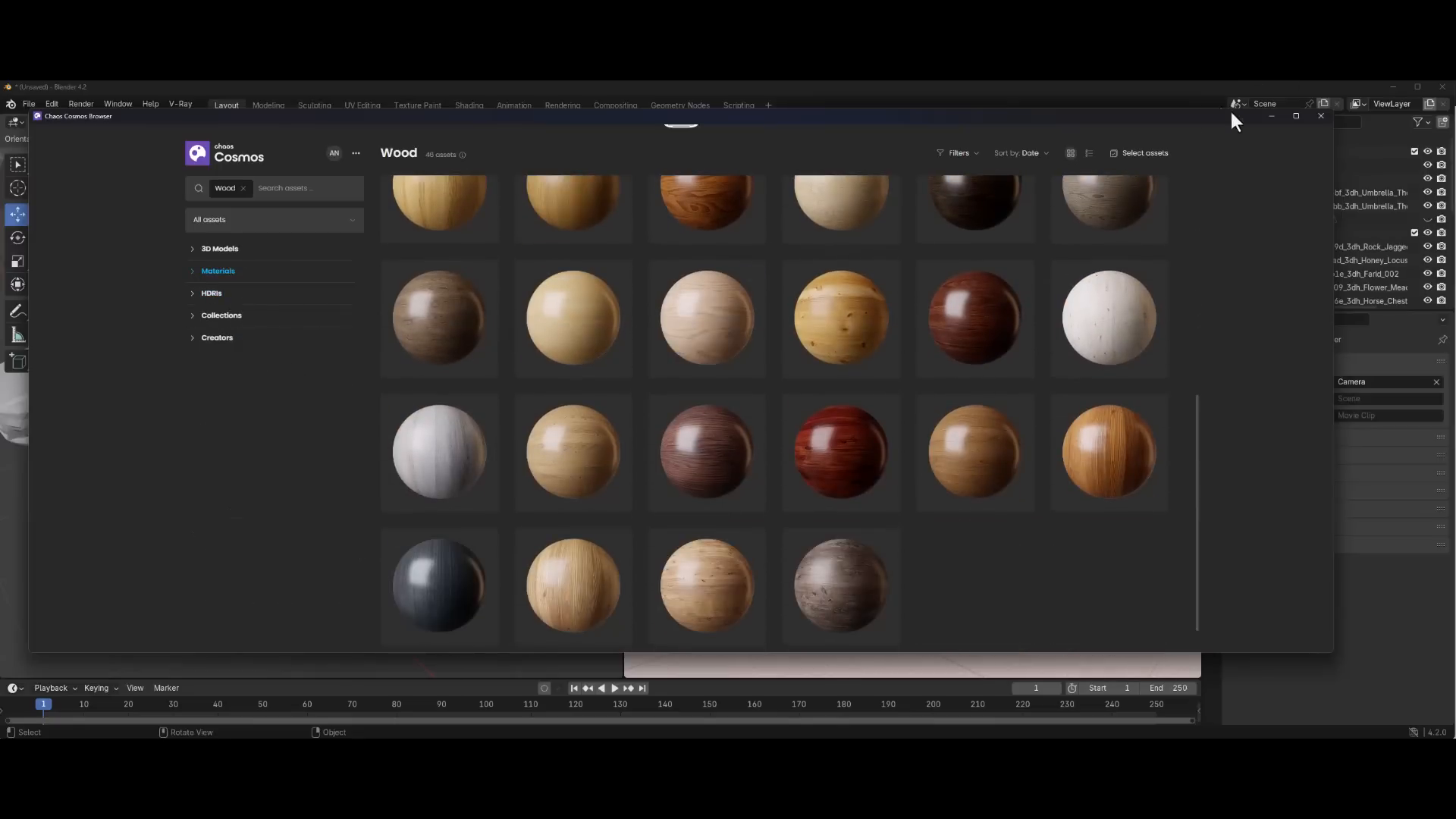
left_click(1266, 118)
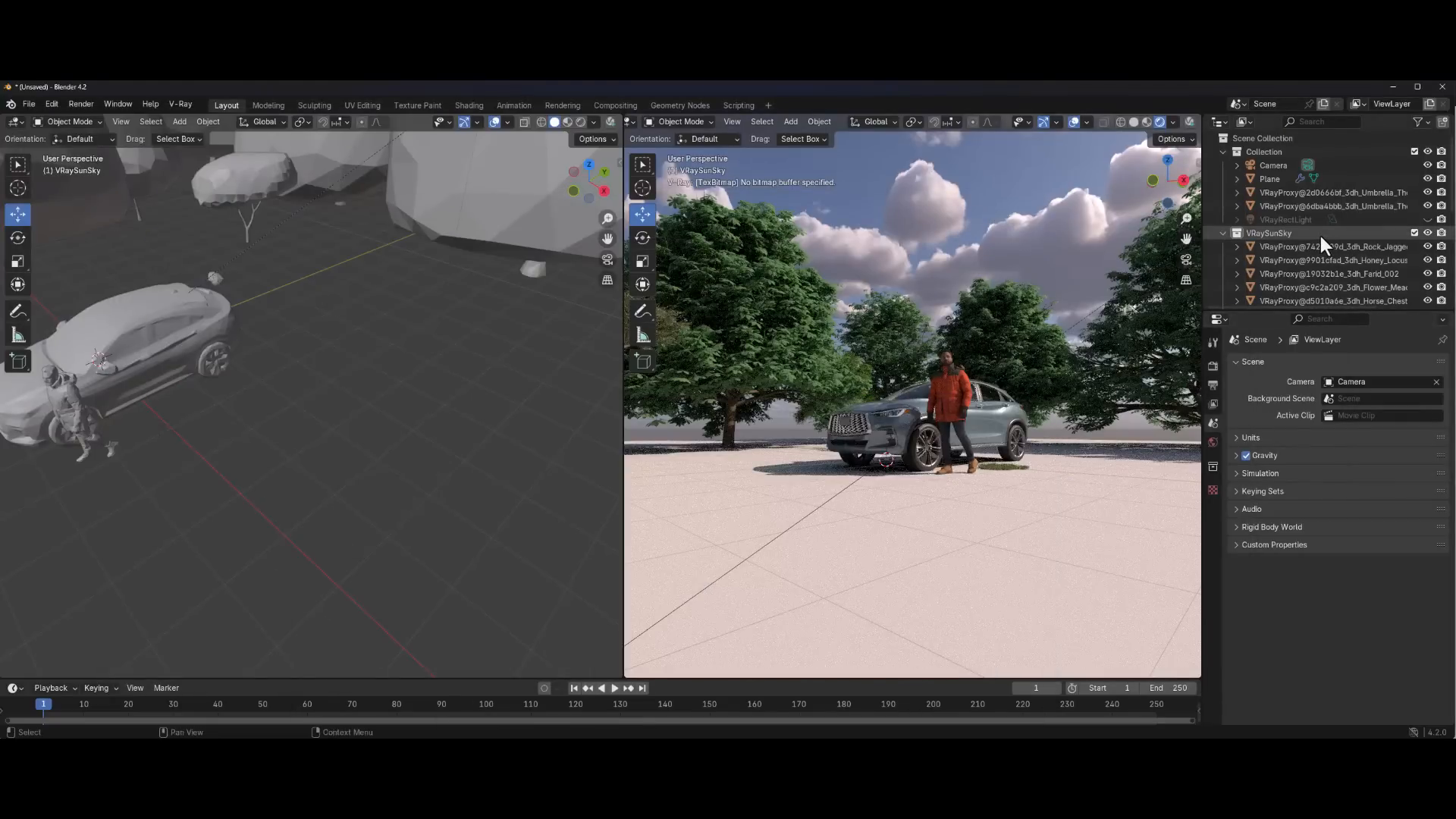
Delete the VRaySunLight and its VRaySunLightTarget from the VRaySunSky collection
scroll(1316, 233, "down", 5)
scroll(1316, 234, "up", 5)
left_click(1316, 233)
scroll(1299, 235, "down", 8)
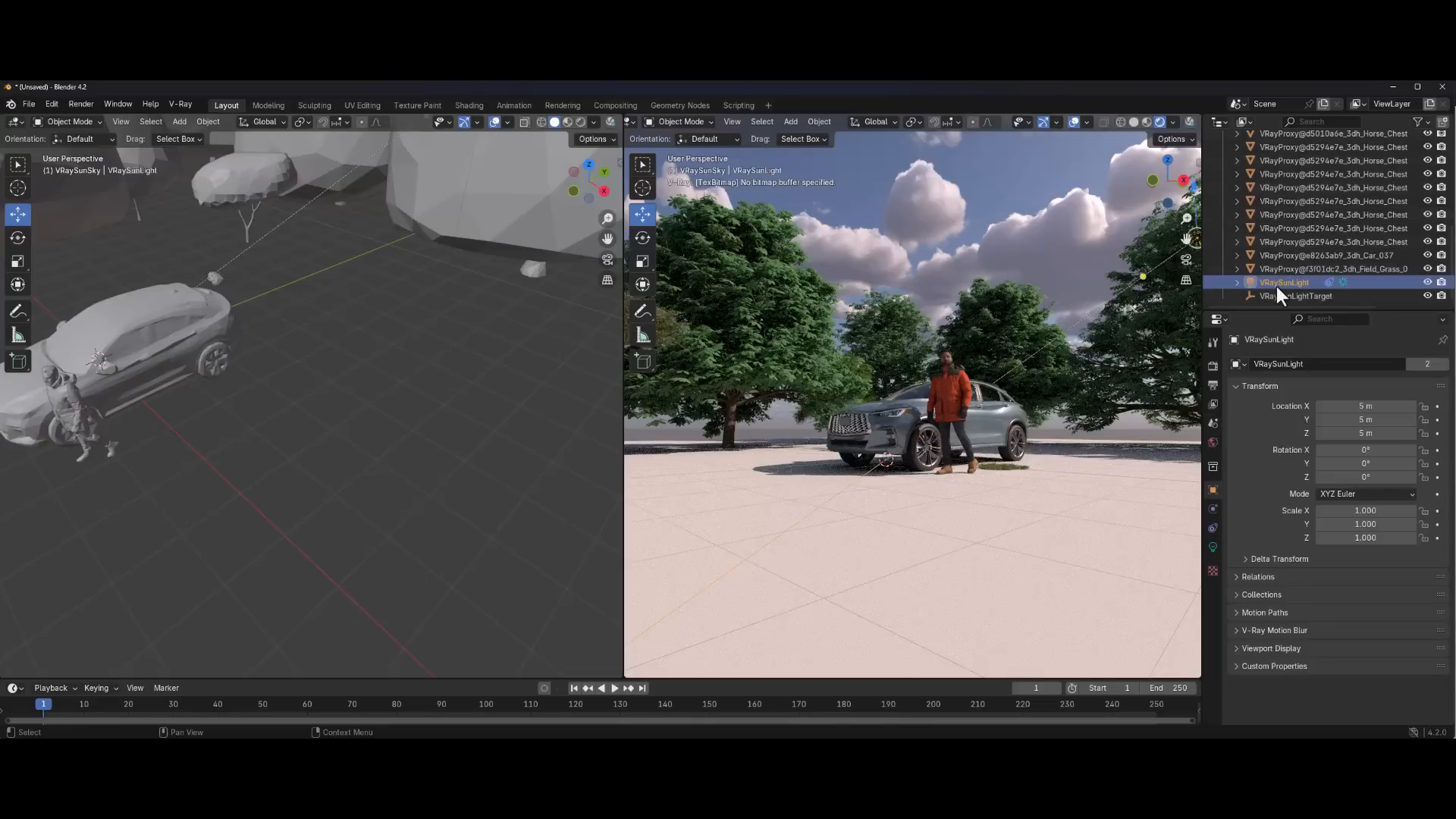
left_click(1285, 298)
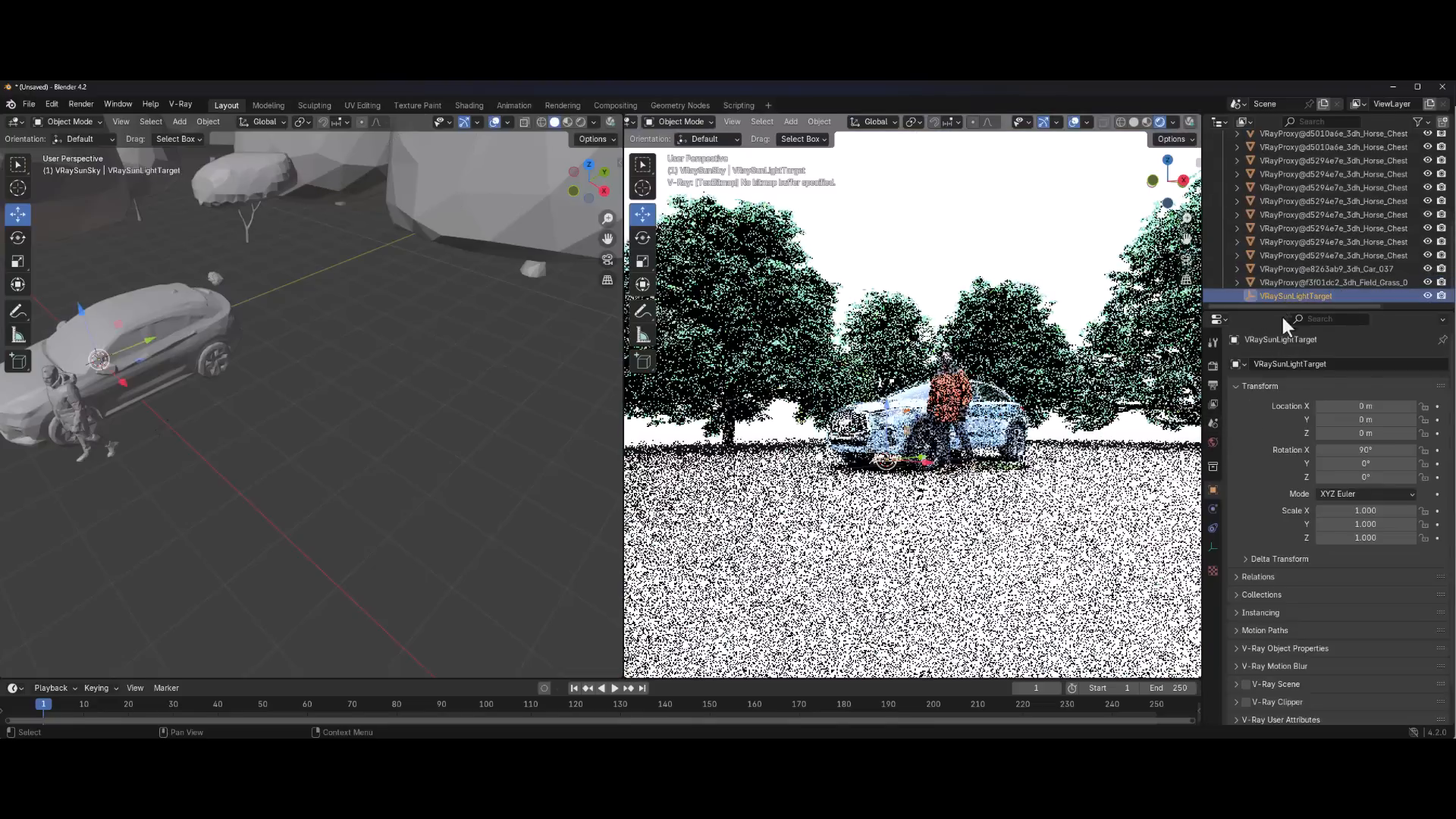
key("Delete")
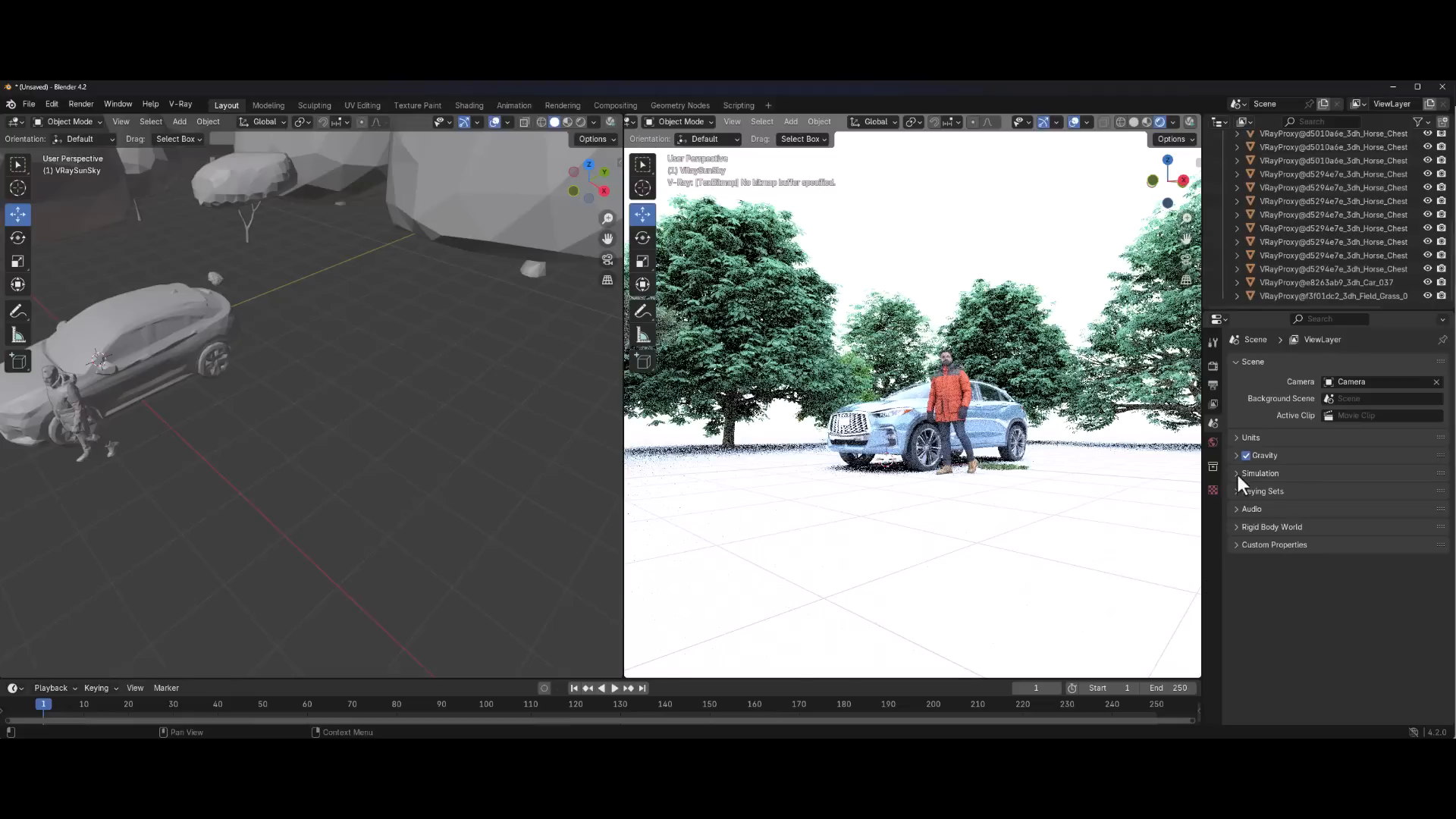
Unlink the V-Ray Sky World from the scene and restart the rendered viewport preview
left_click(1212, 442)
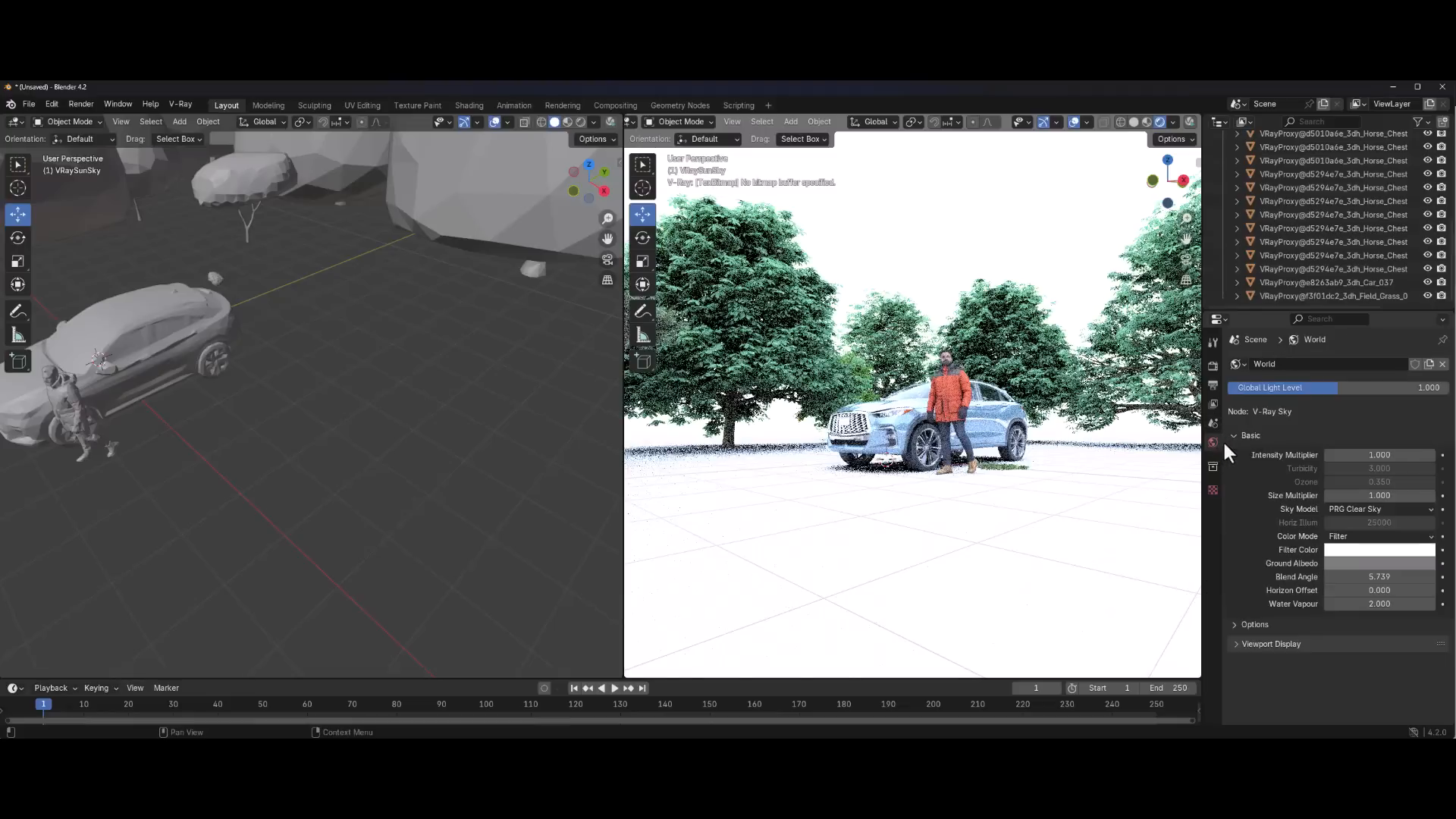
mouse_move(1322, 392)
left_mouse_down()
mouse_move(1259, 391)
mouse_move(1316, 391)
left_mouse_up()
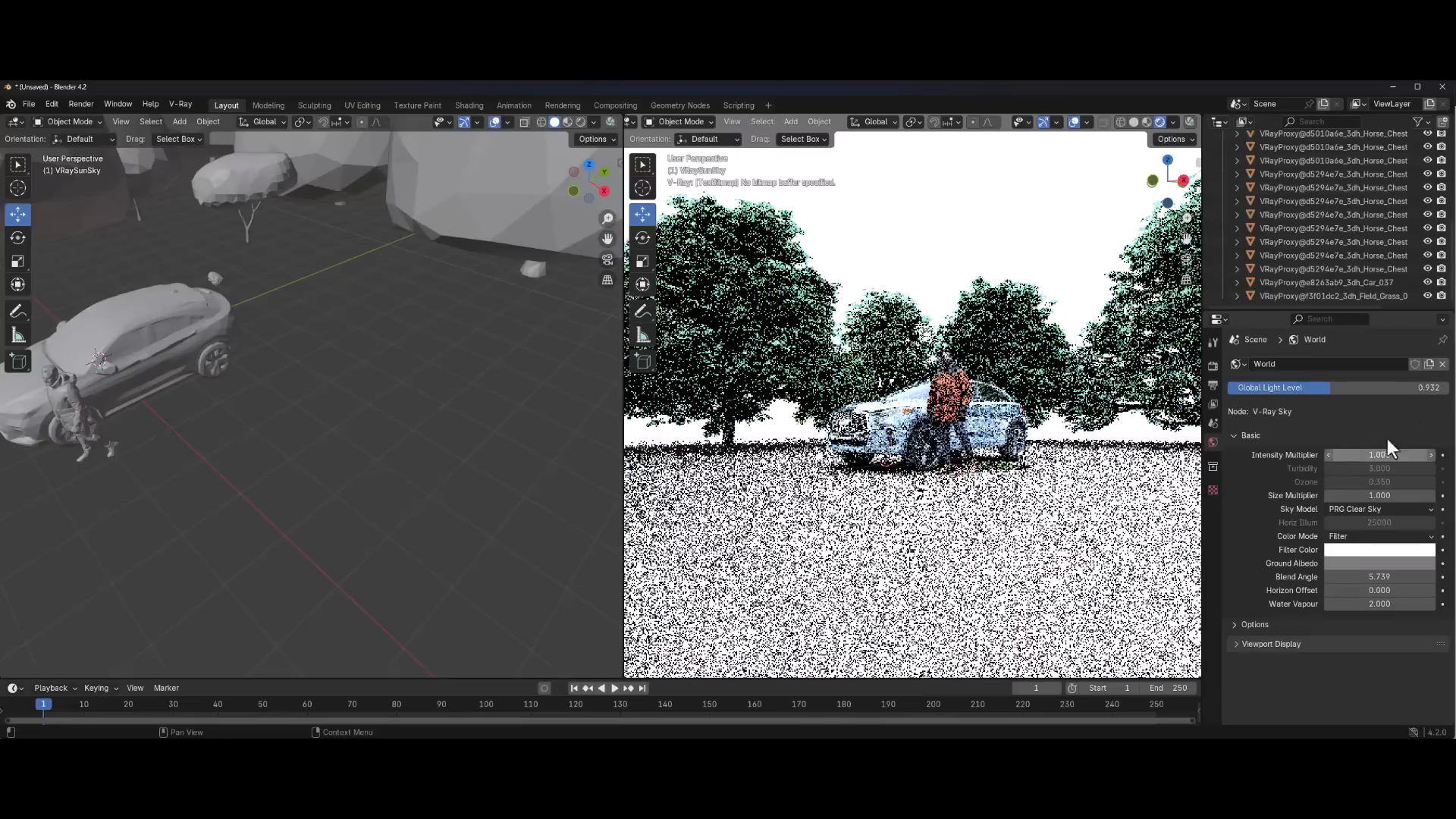
left_click(1442, 365)
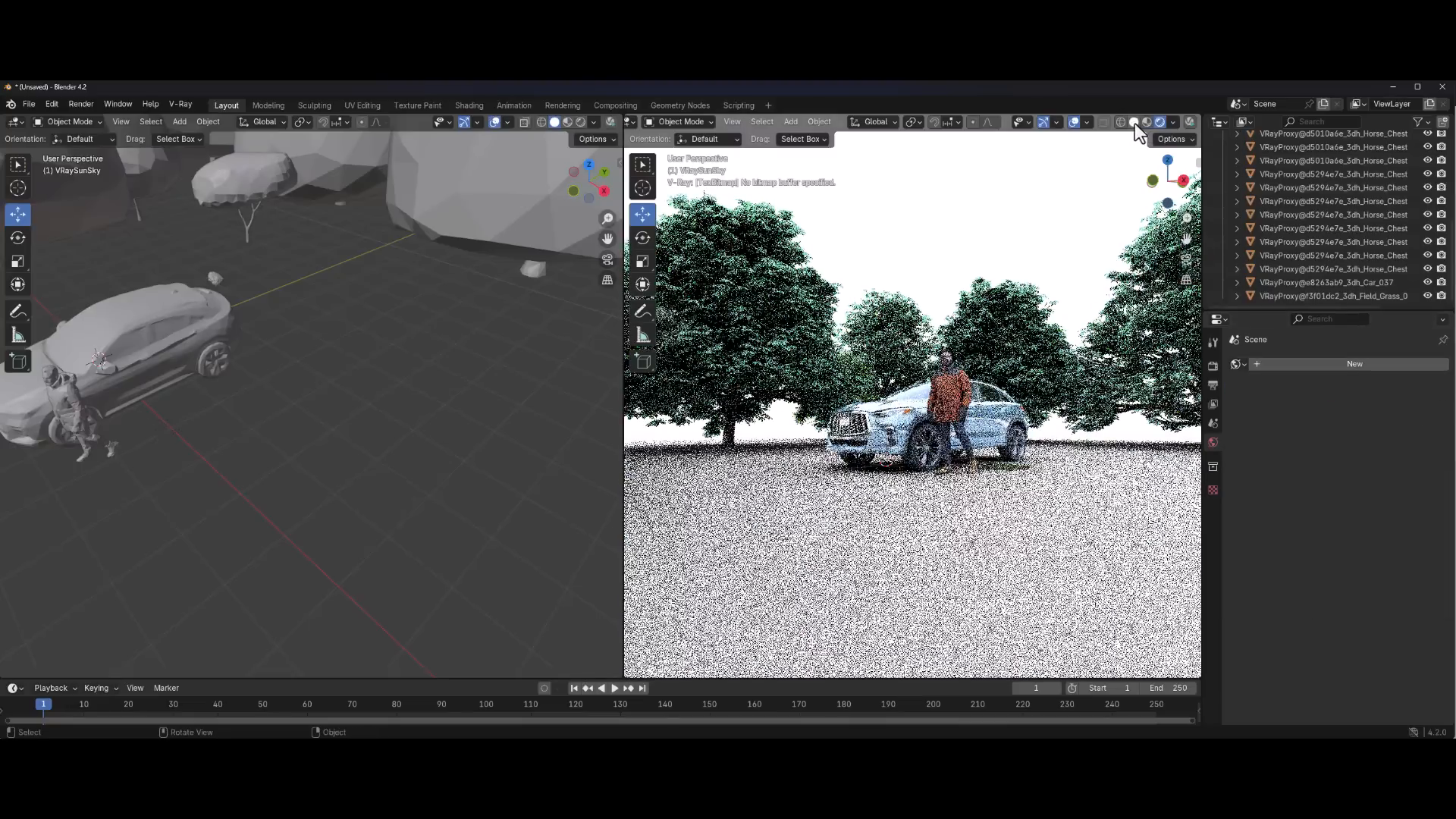
left_click(1134, 122)
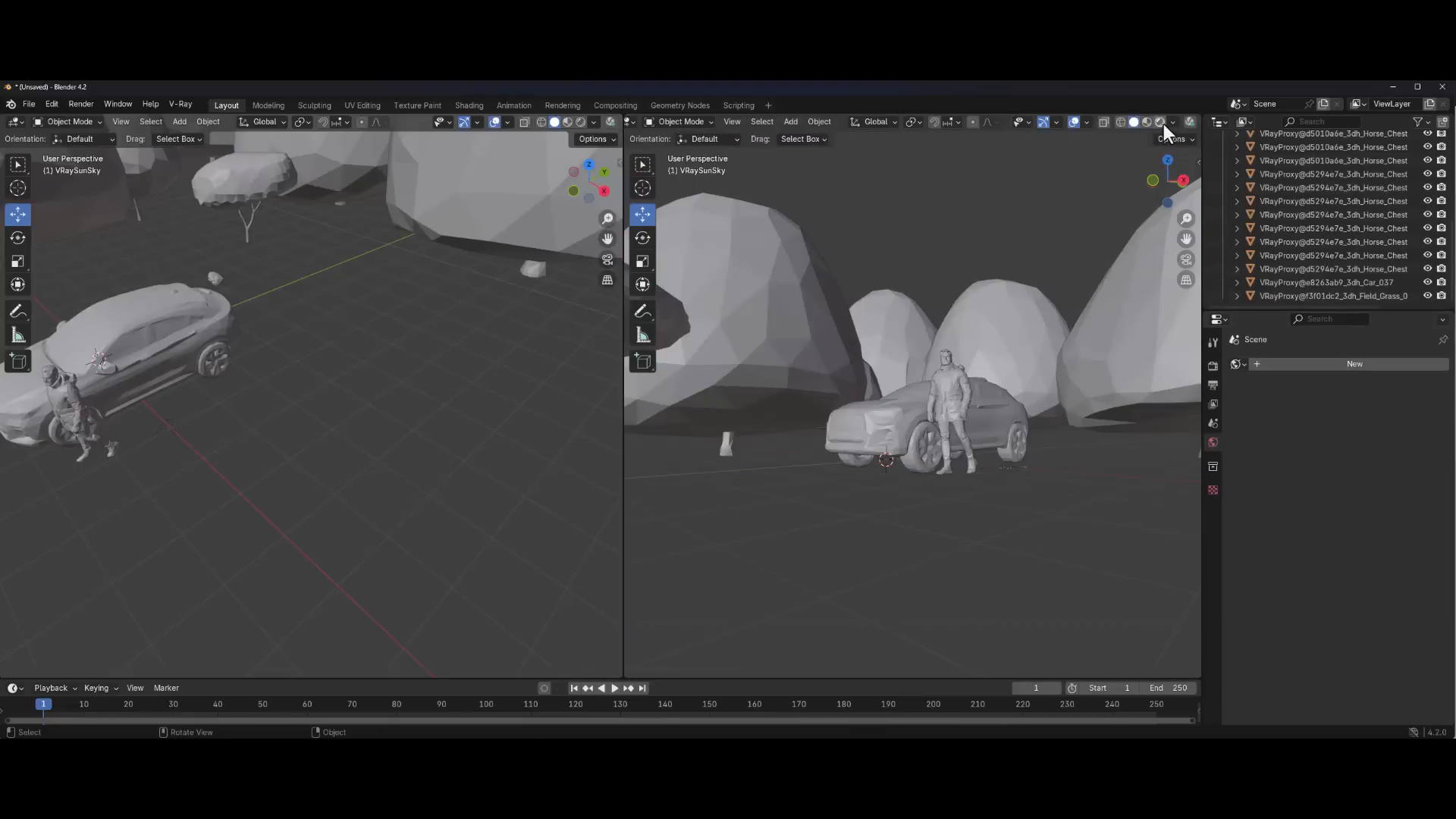
left_click(1161, 123)
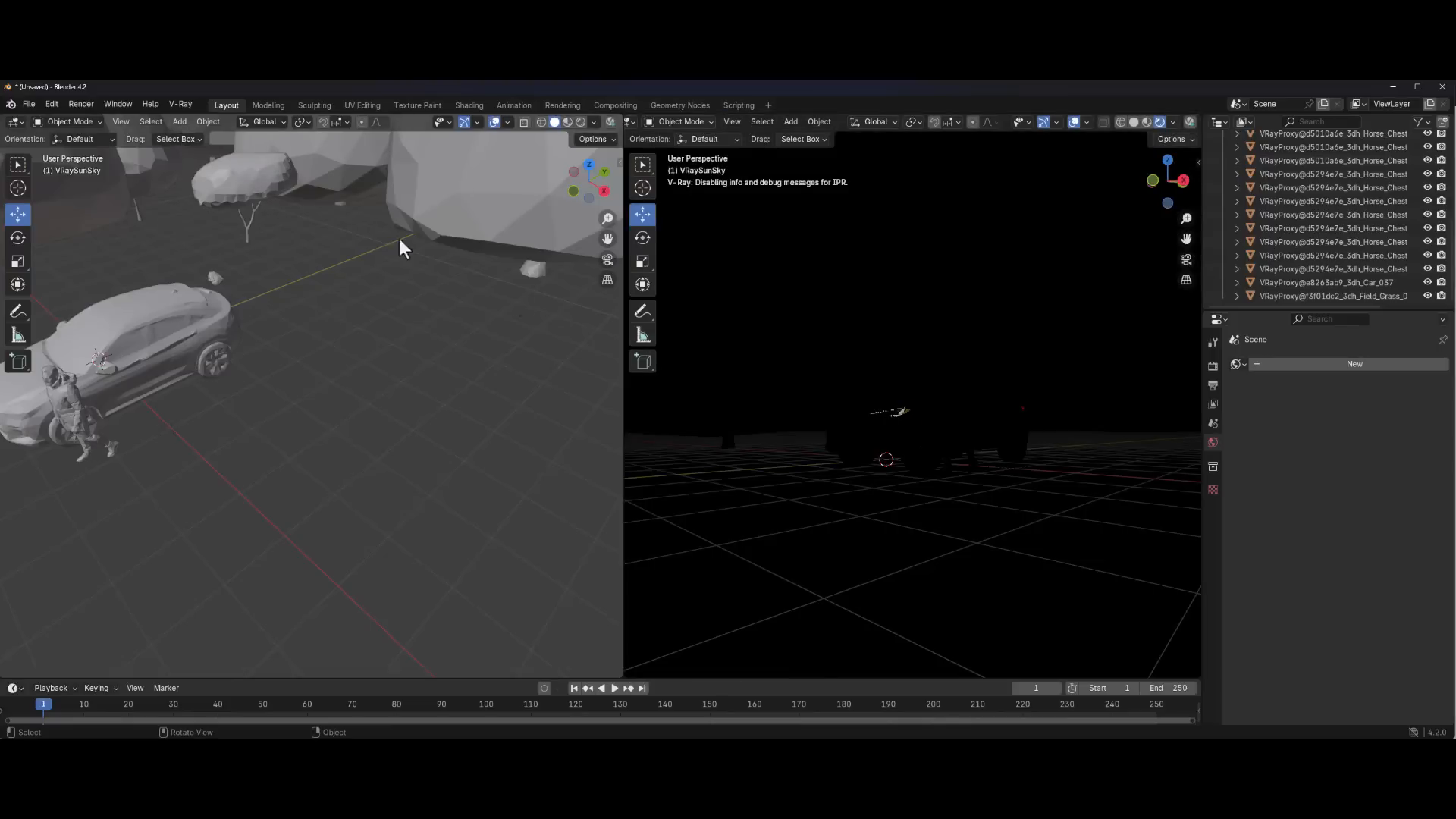
middle_click_drag(948, 457, 893, 450)
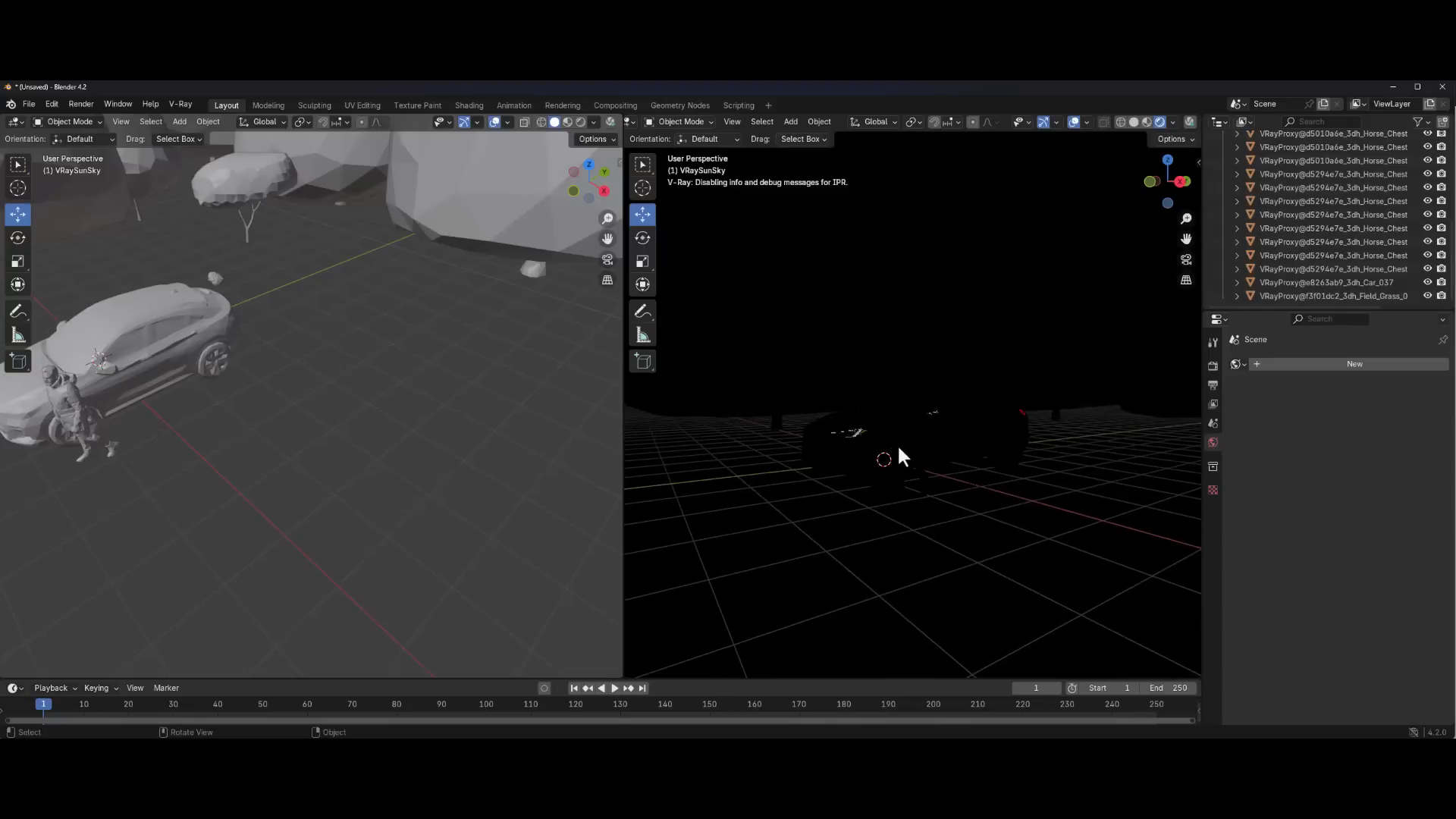
Reopen the Cosmos browser, download HDRI Map 738 from the Day HDRIs category and return to the scene
left_click(186, 106)
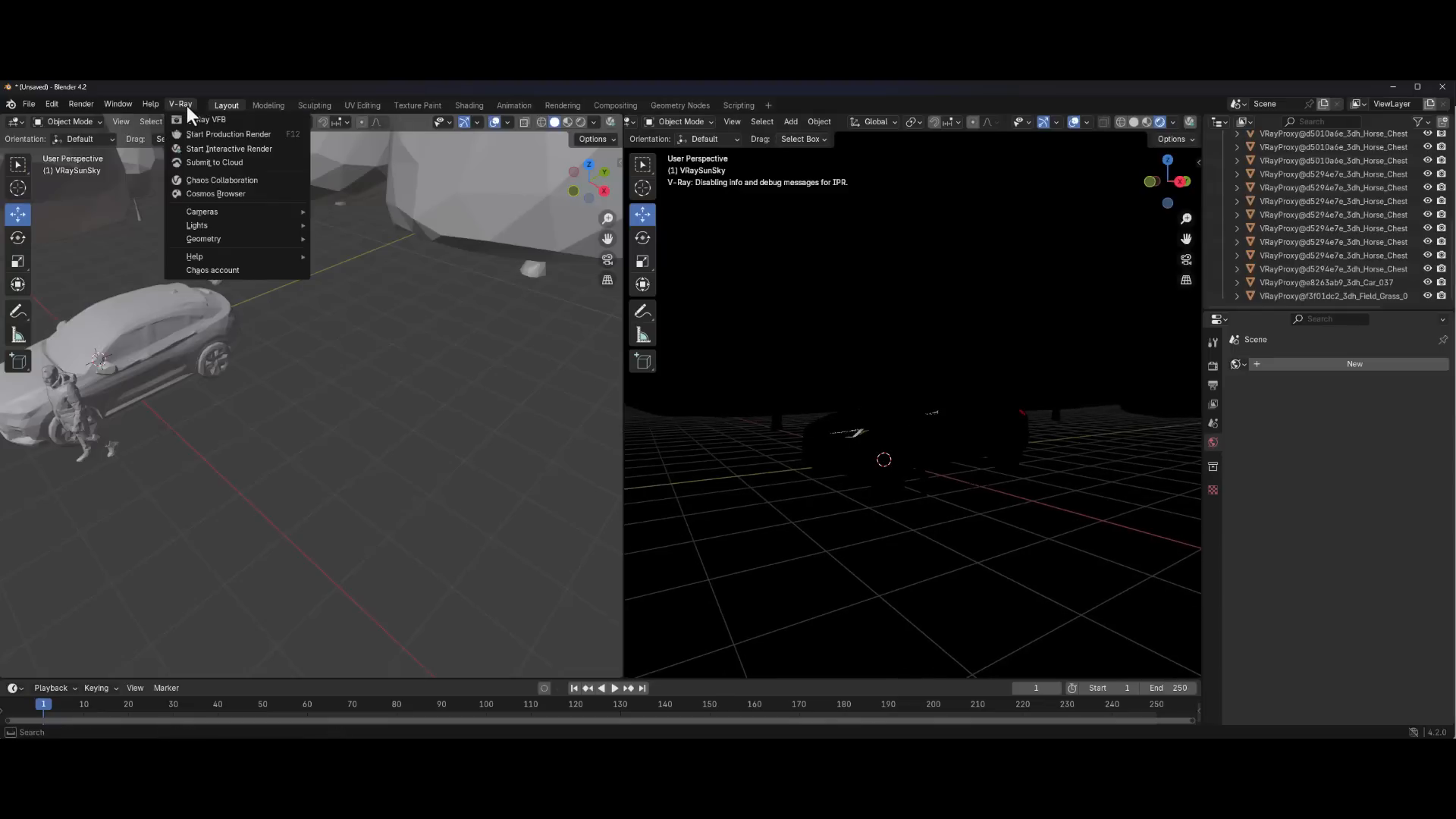
left_click(225, 193)
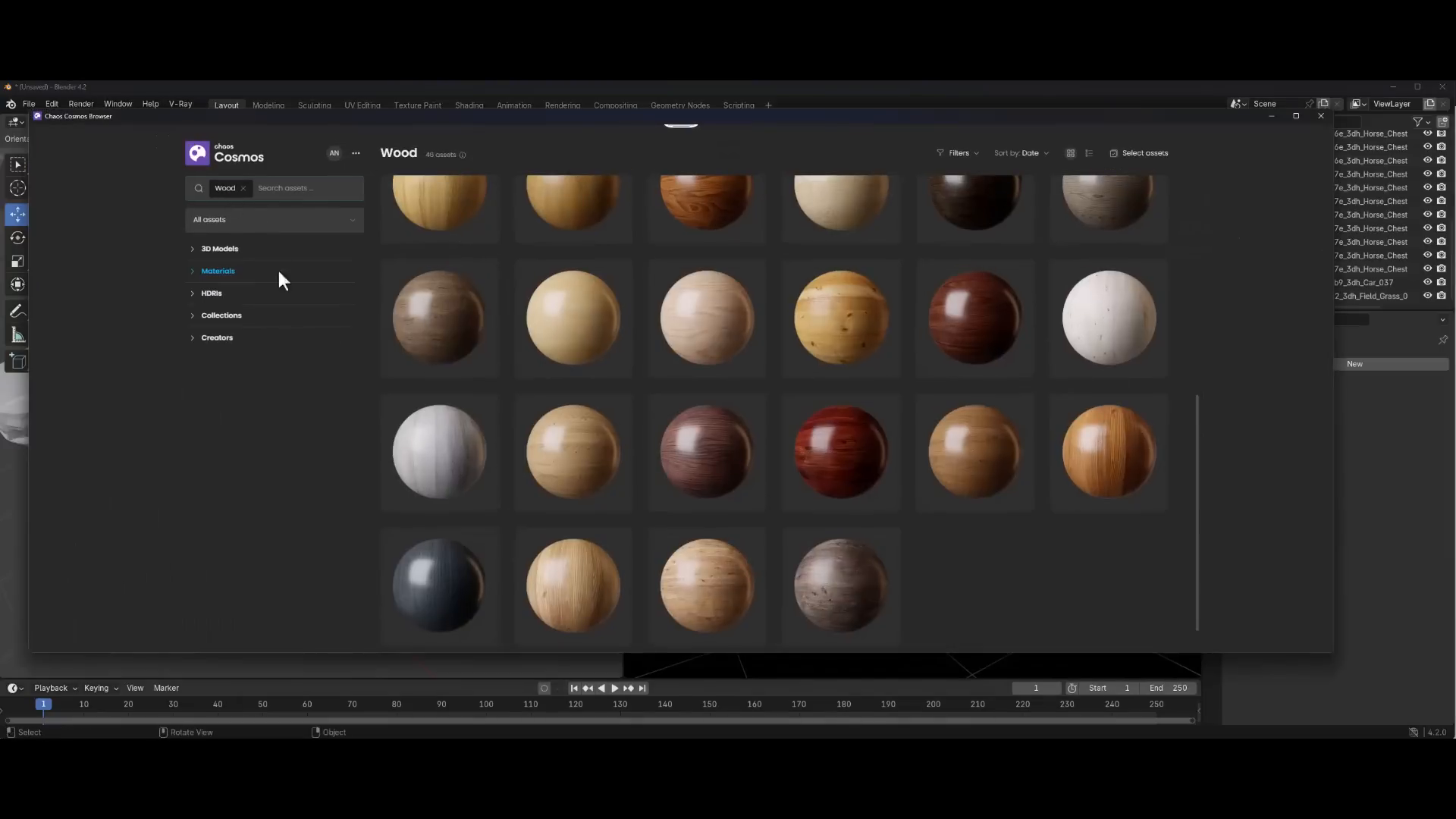
left_click(193, 302)
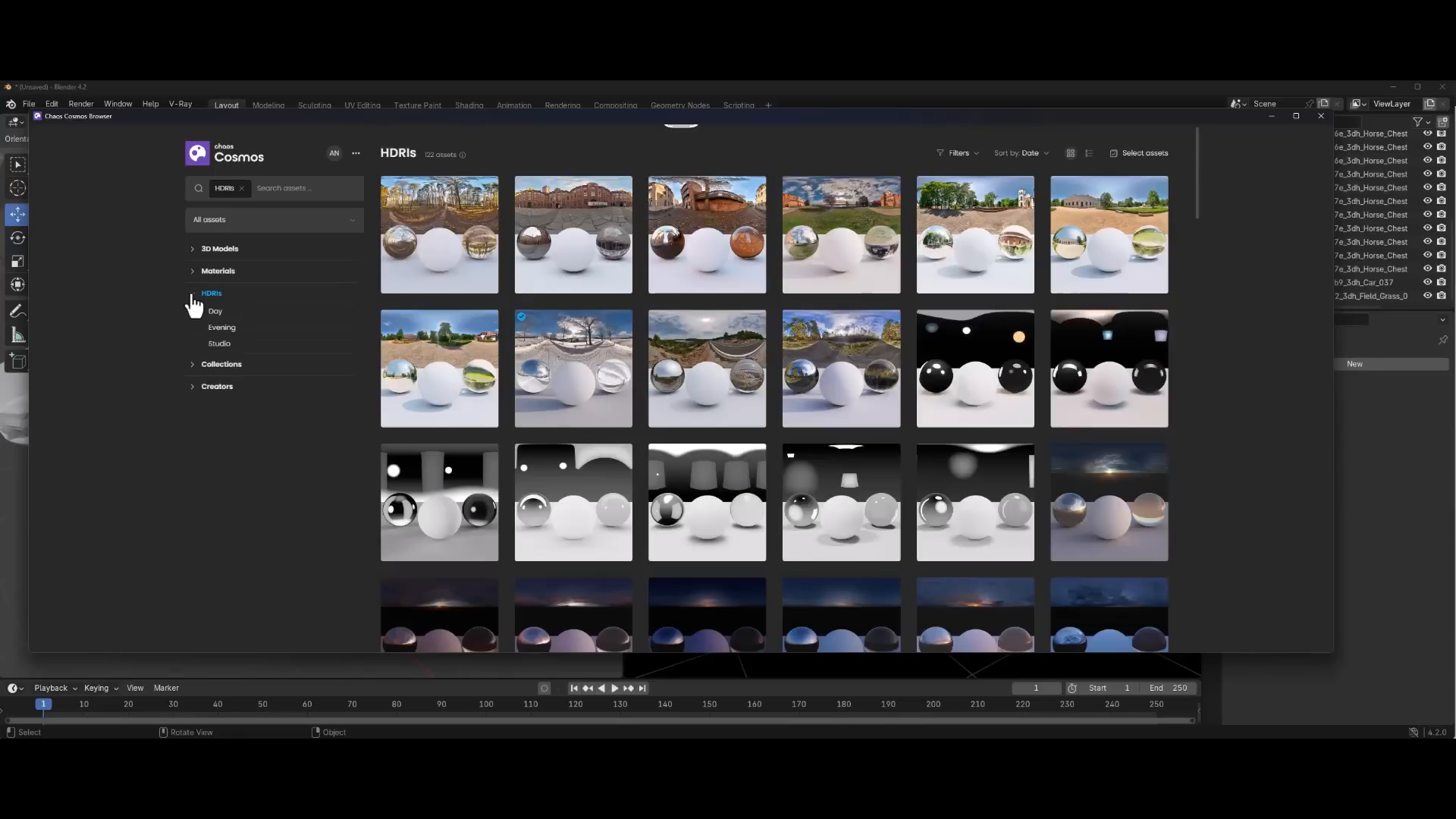
left_click(222, 328)
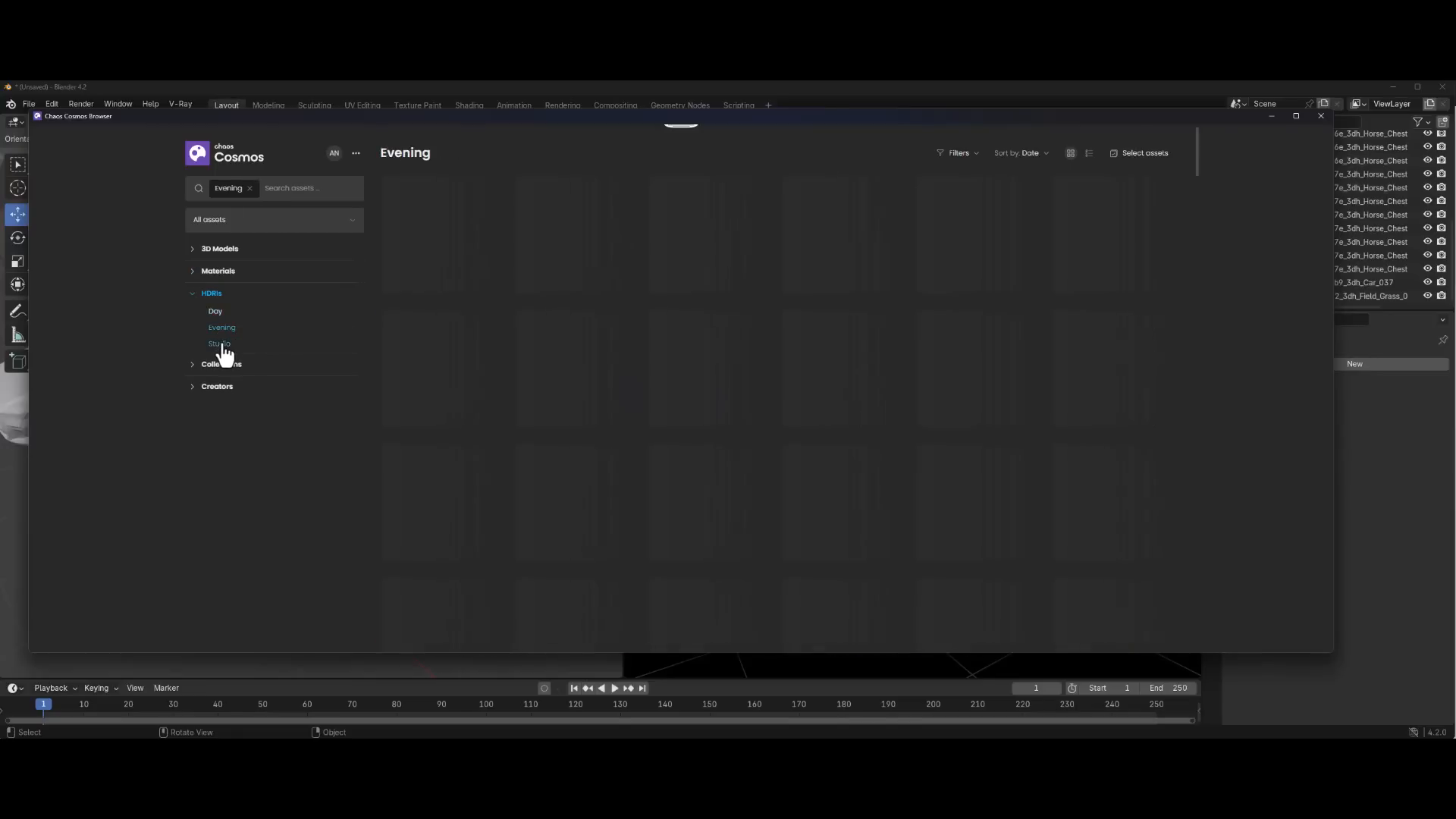
left_click(223, 347)
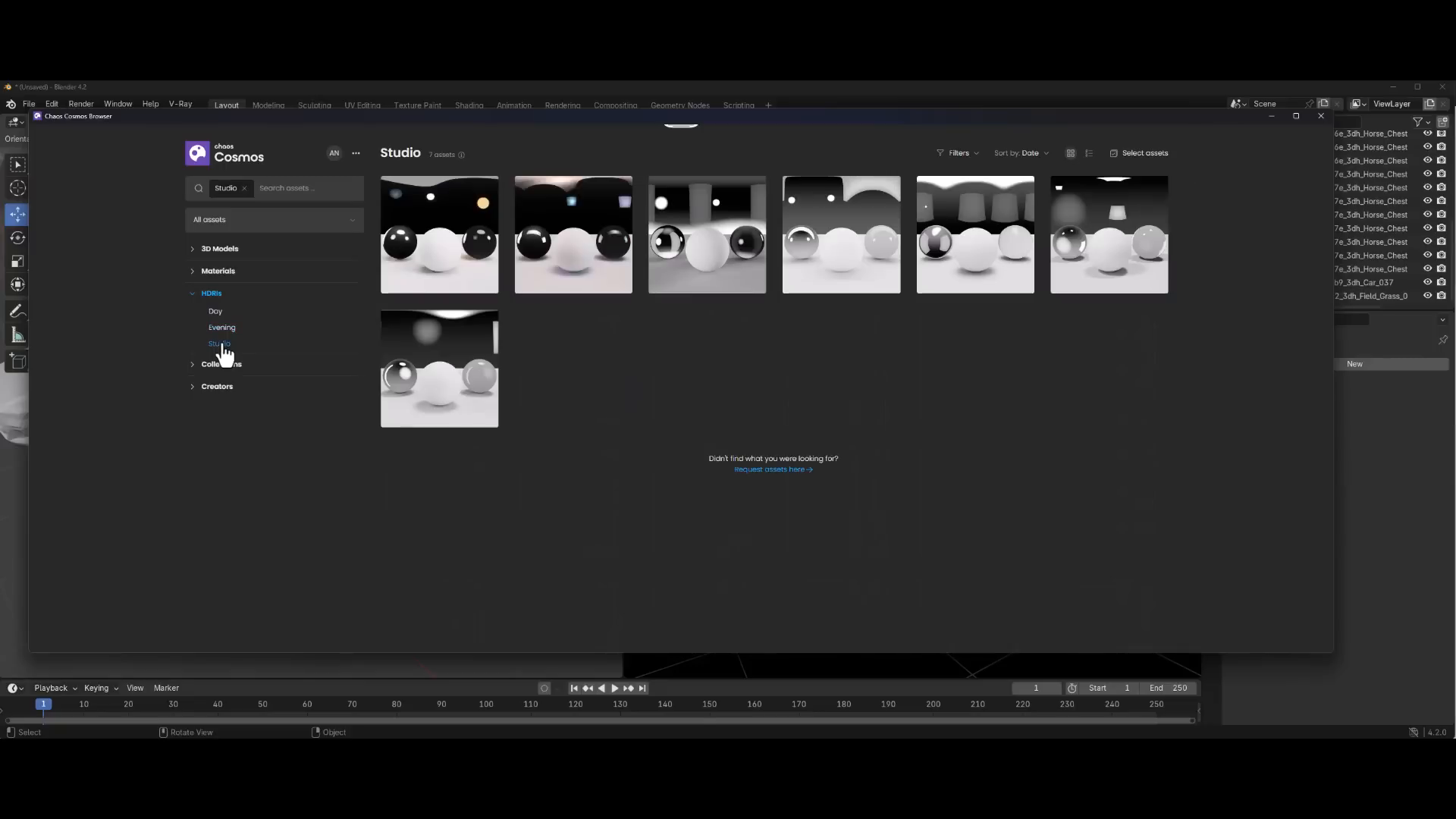
left_click(215, 311)
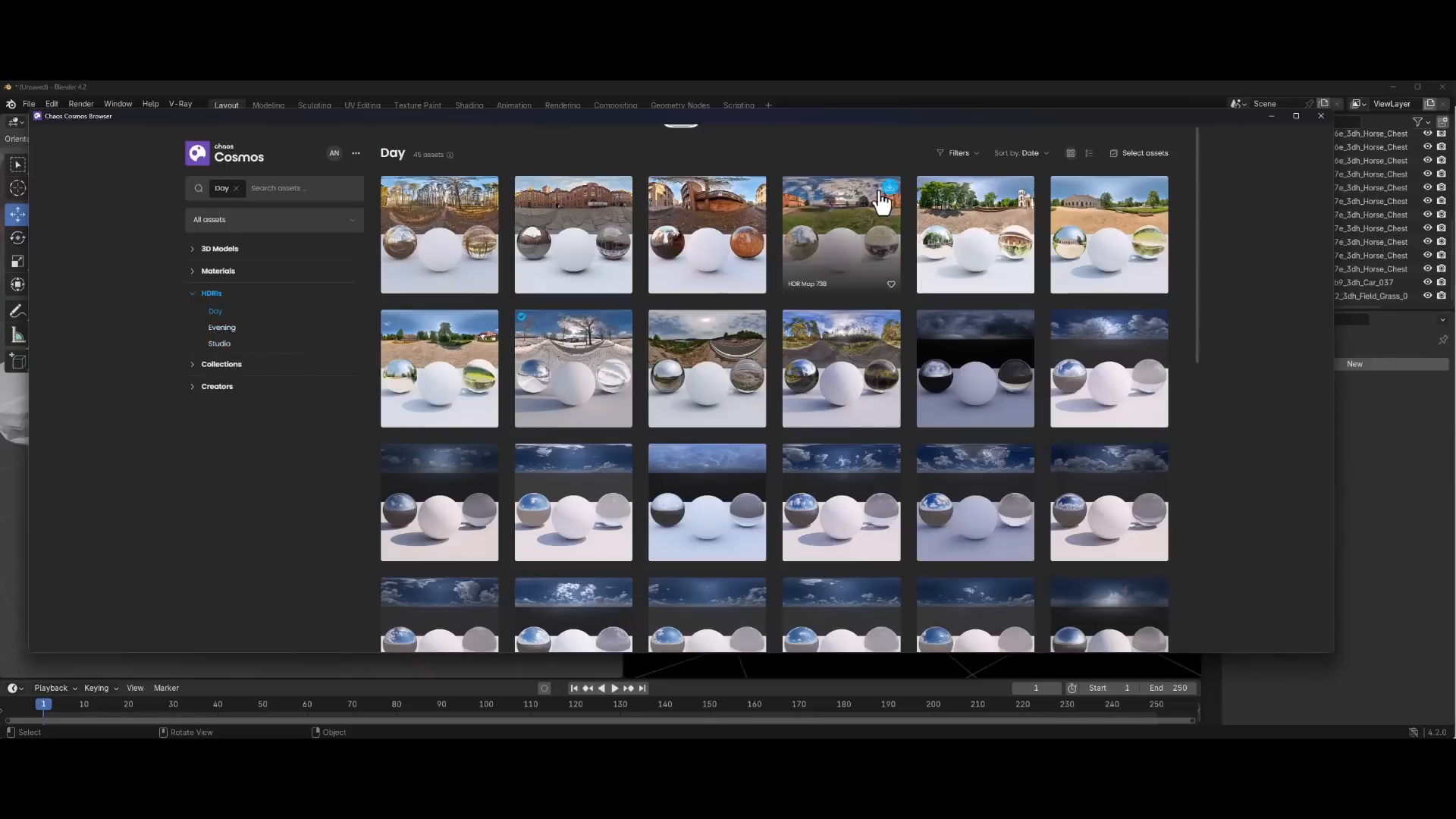
left_click(889, 186)
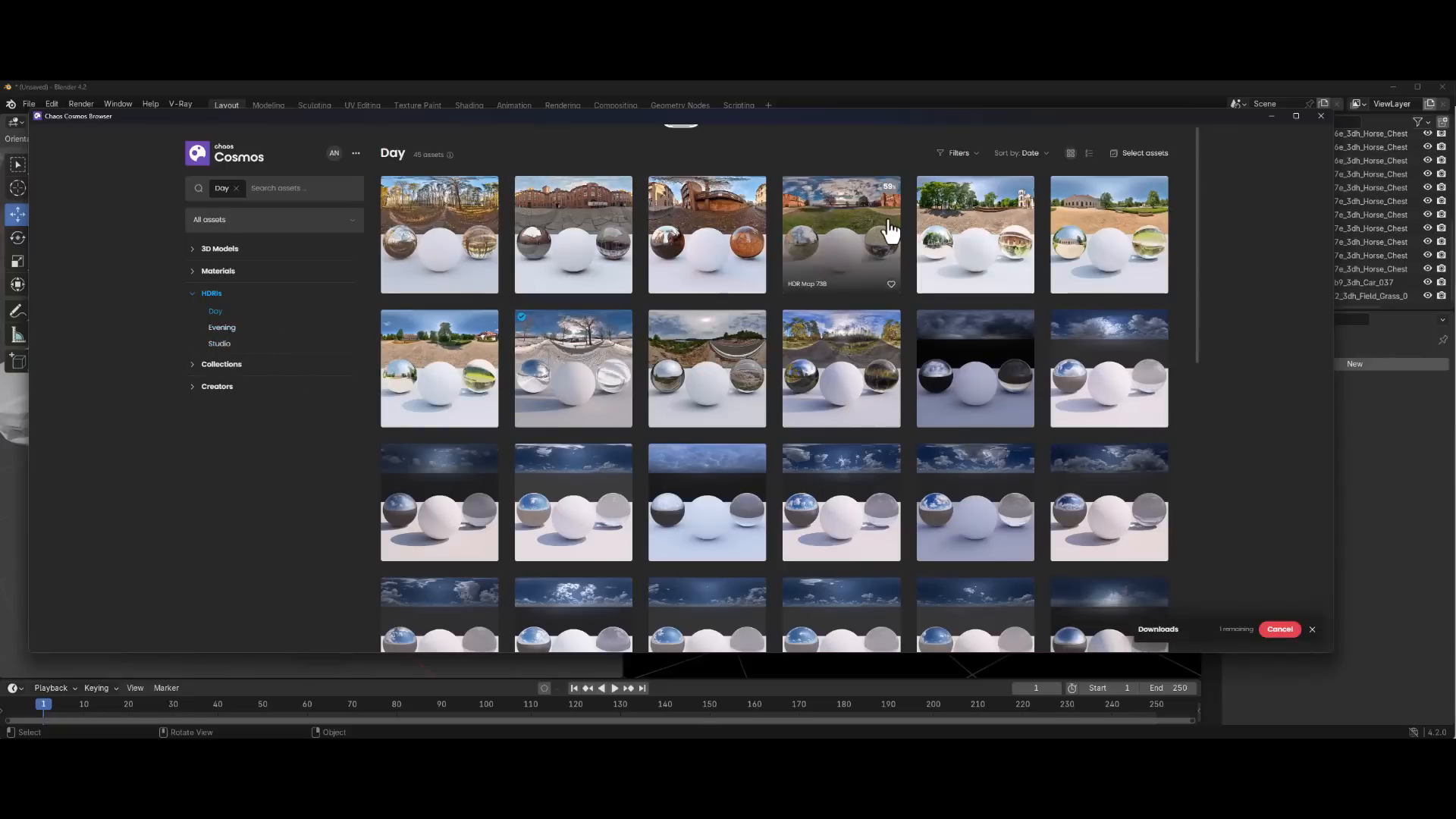
left_click(1270, 117)
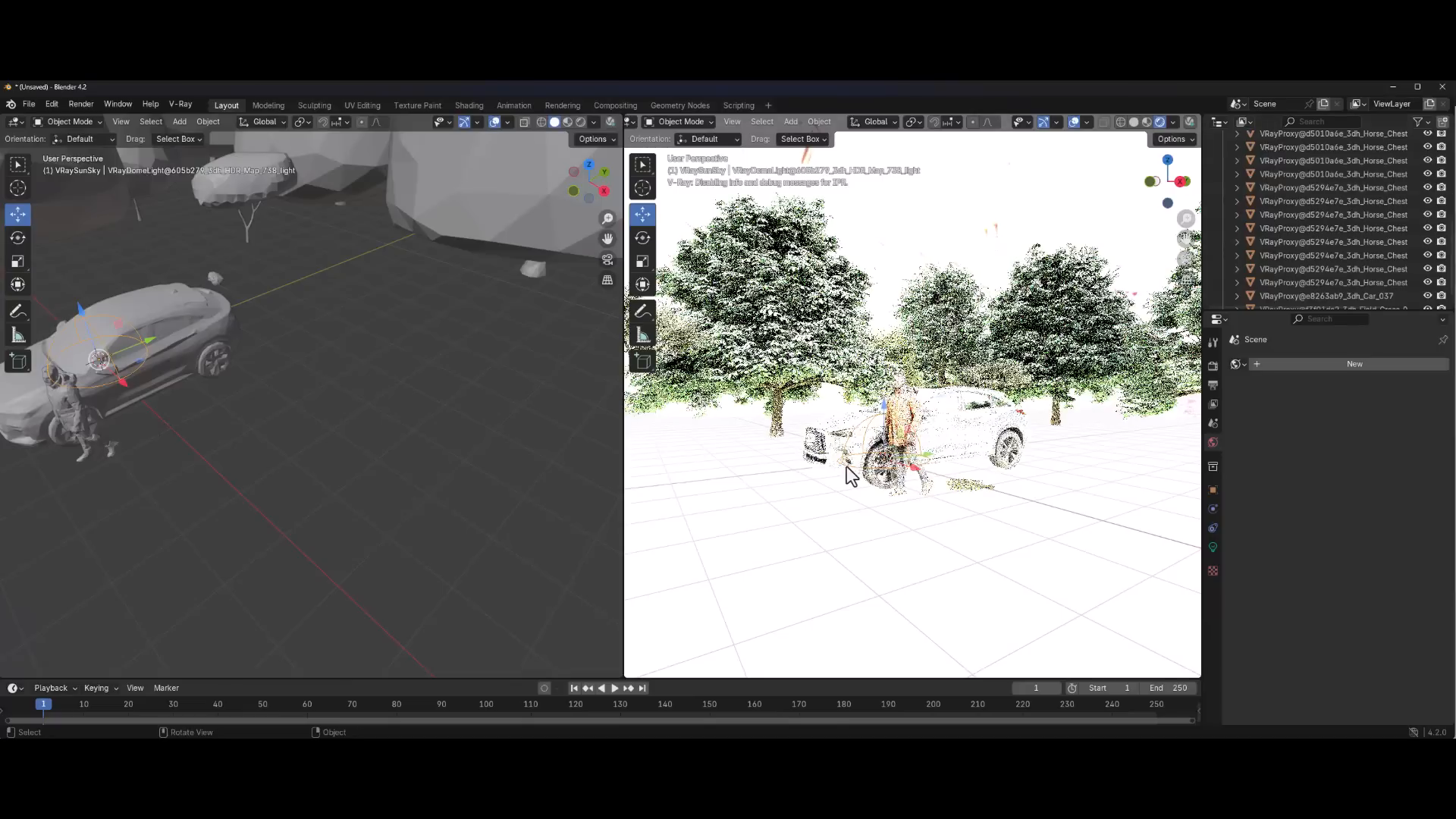
Set the imported HDRI dome light's intensity to 0.01
left_click(1213, 546)
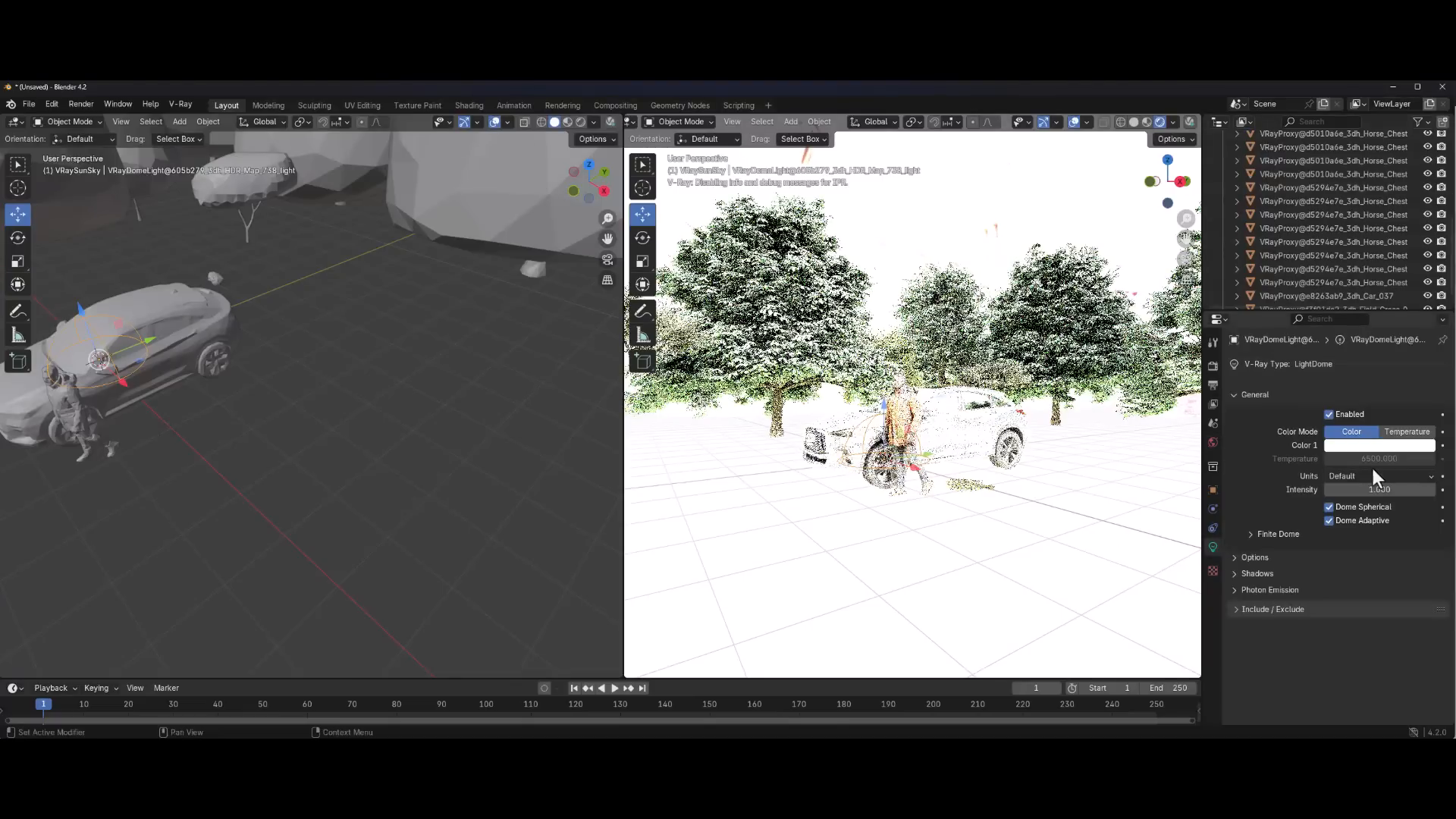
double_click(1376, 490)
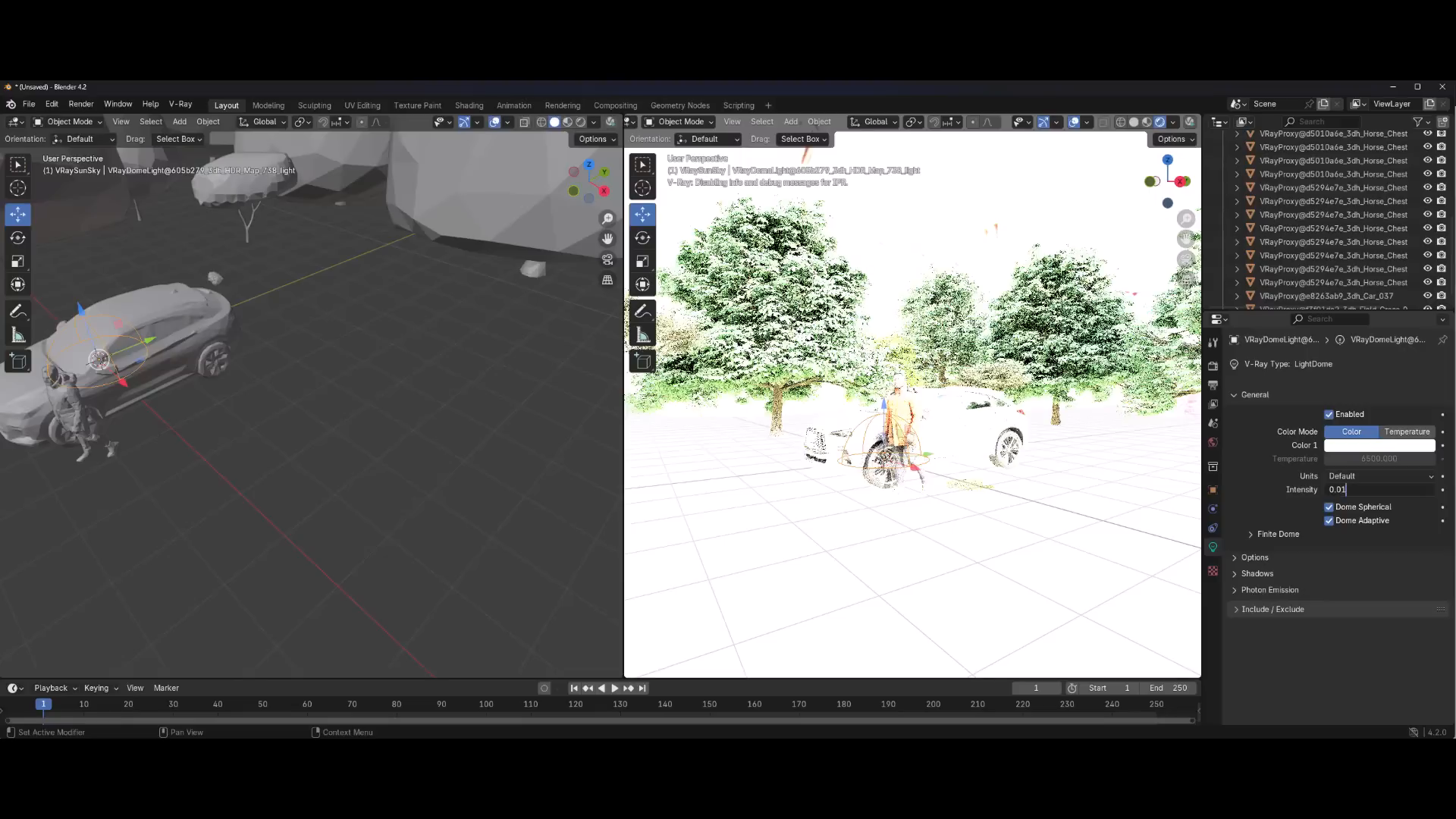
type("0.01")
key("Return")
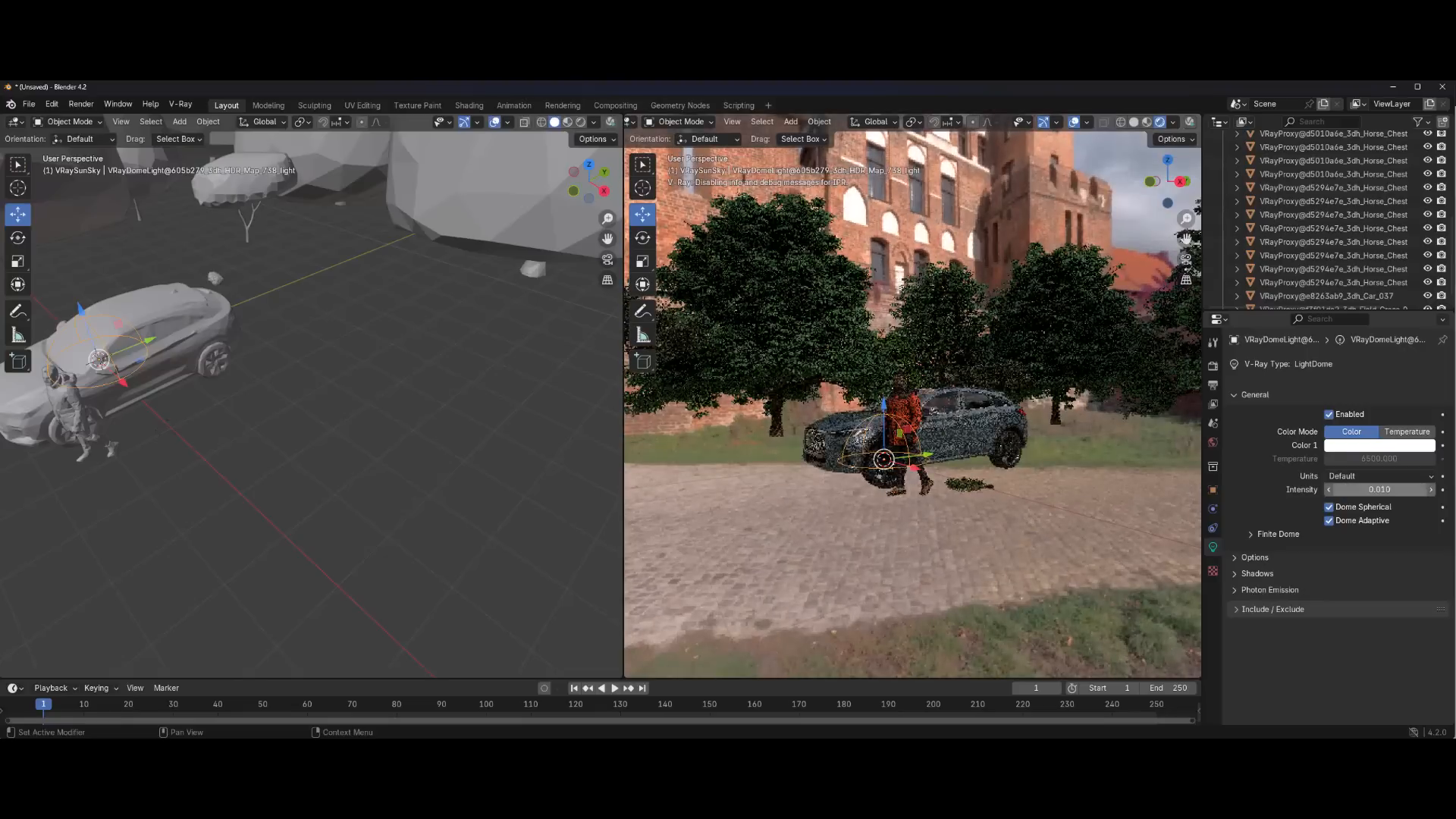
Add a mesh plane beneath the car and scale it up to form the ground across the tree area
middle_click_drag(909, 478, 576, 373)
key("shift+a")
mouse_move(198, 233)
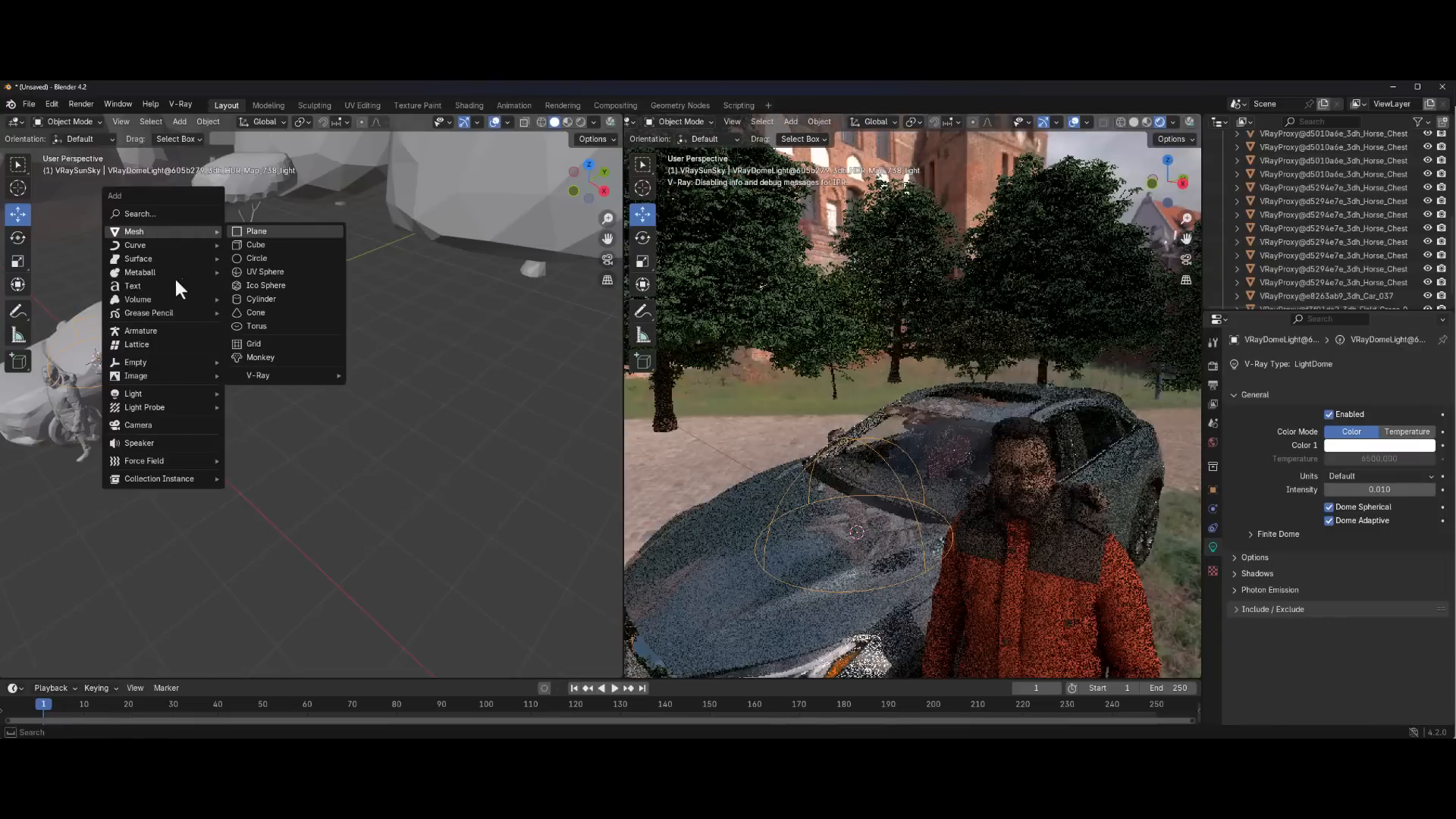
left_click(265, 234)
scroll(234, 444, "down", 4)
key("s")
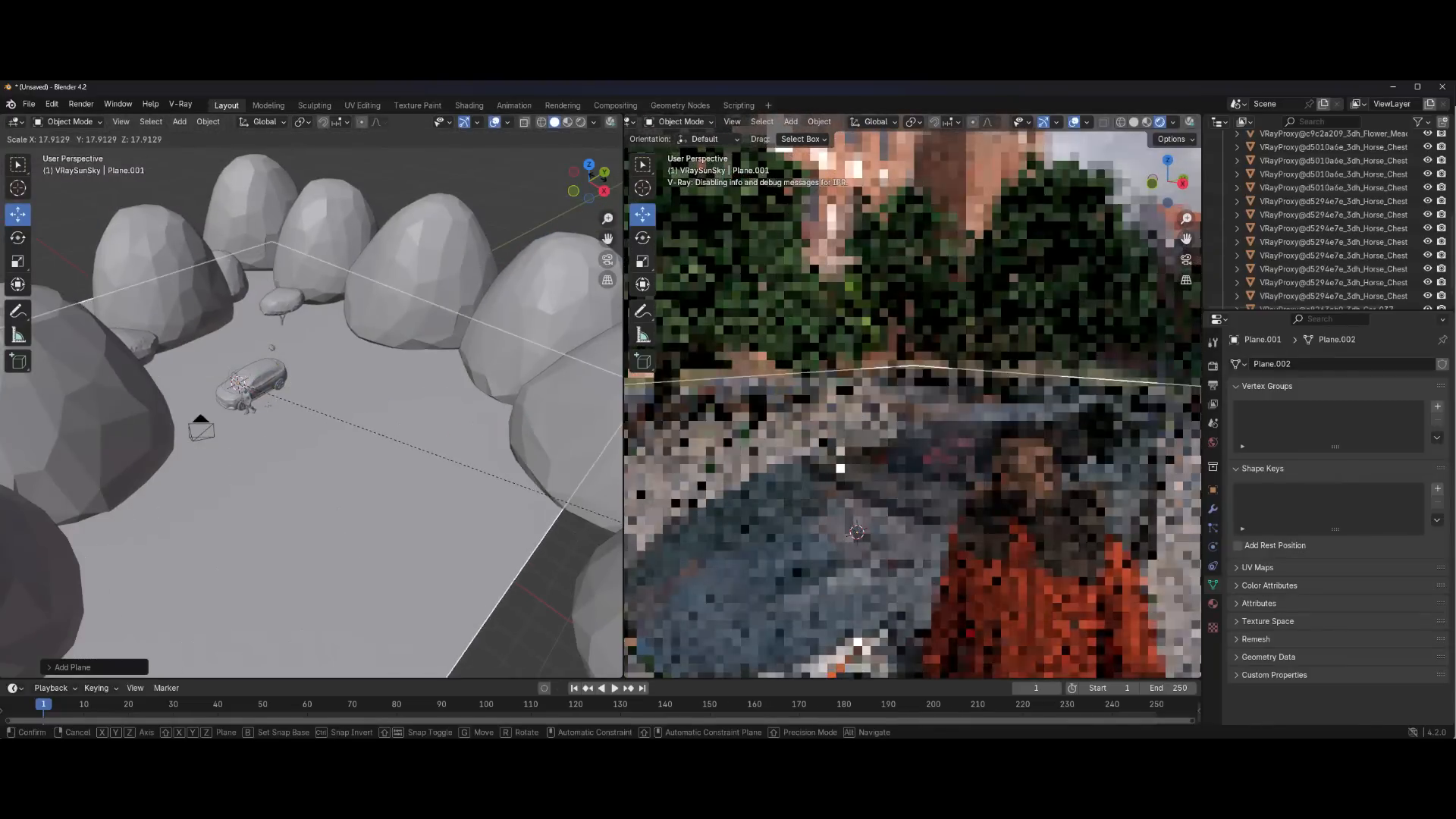
left_click(101, 618)
Reopen the Cosmos browser and look through the Day HDRIs and the V-Ray Material Library collection
left_click(180, 105)
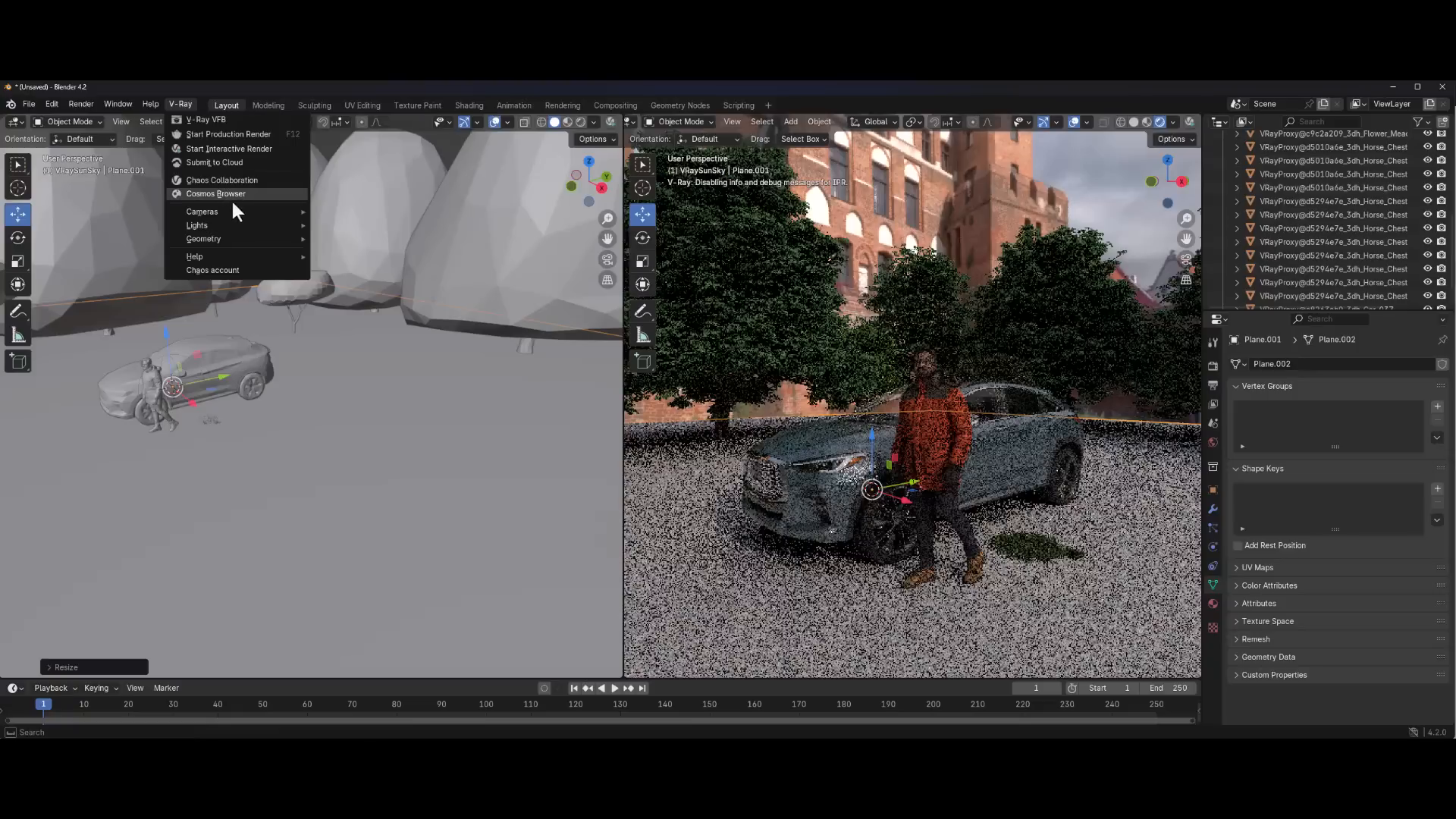
left_click(232, 196)
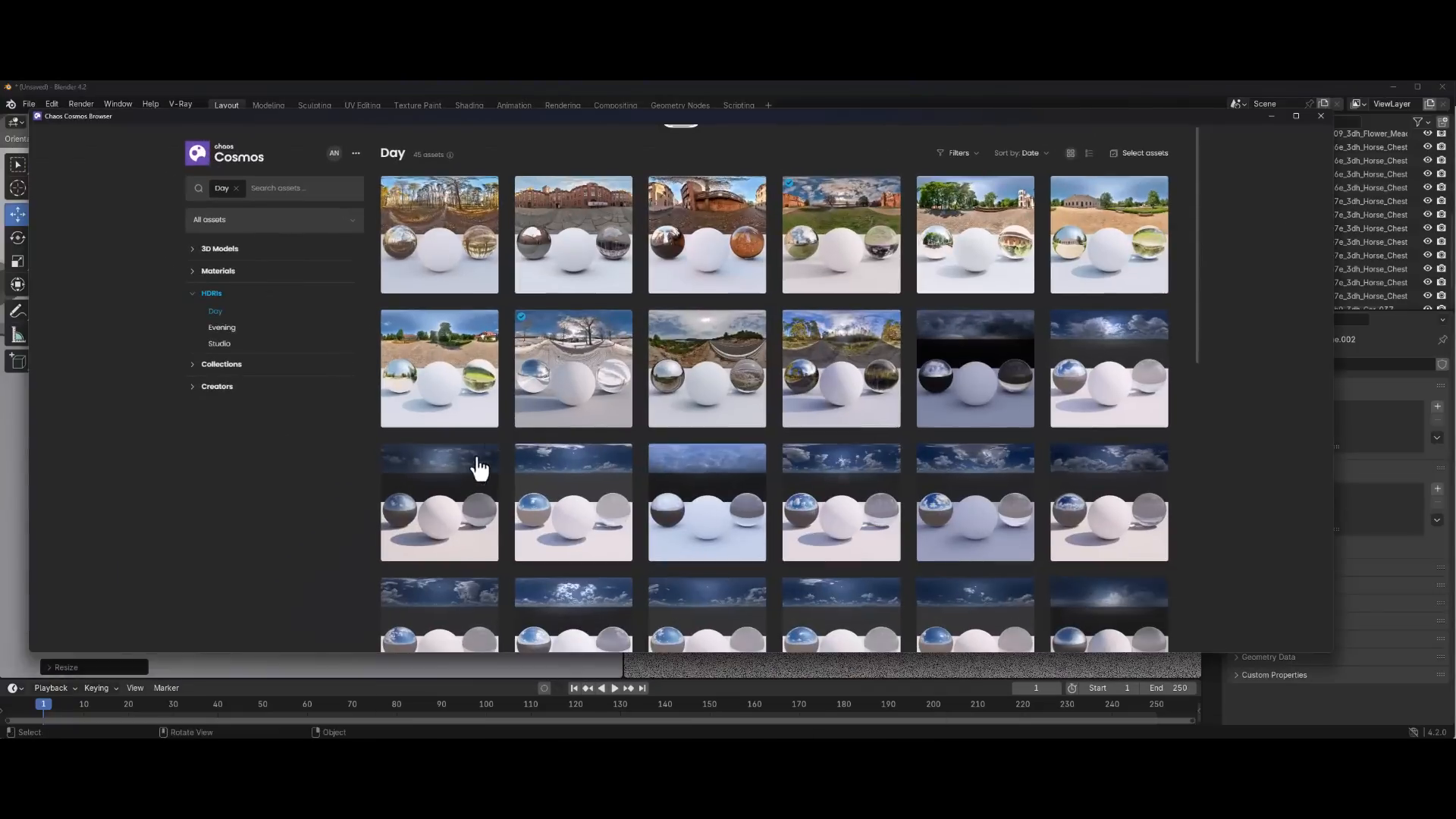
scroll(436, 432, "down", 3)
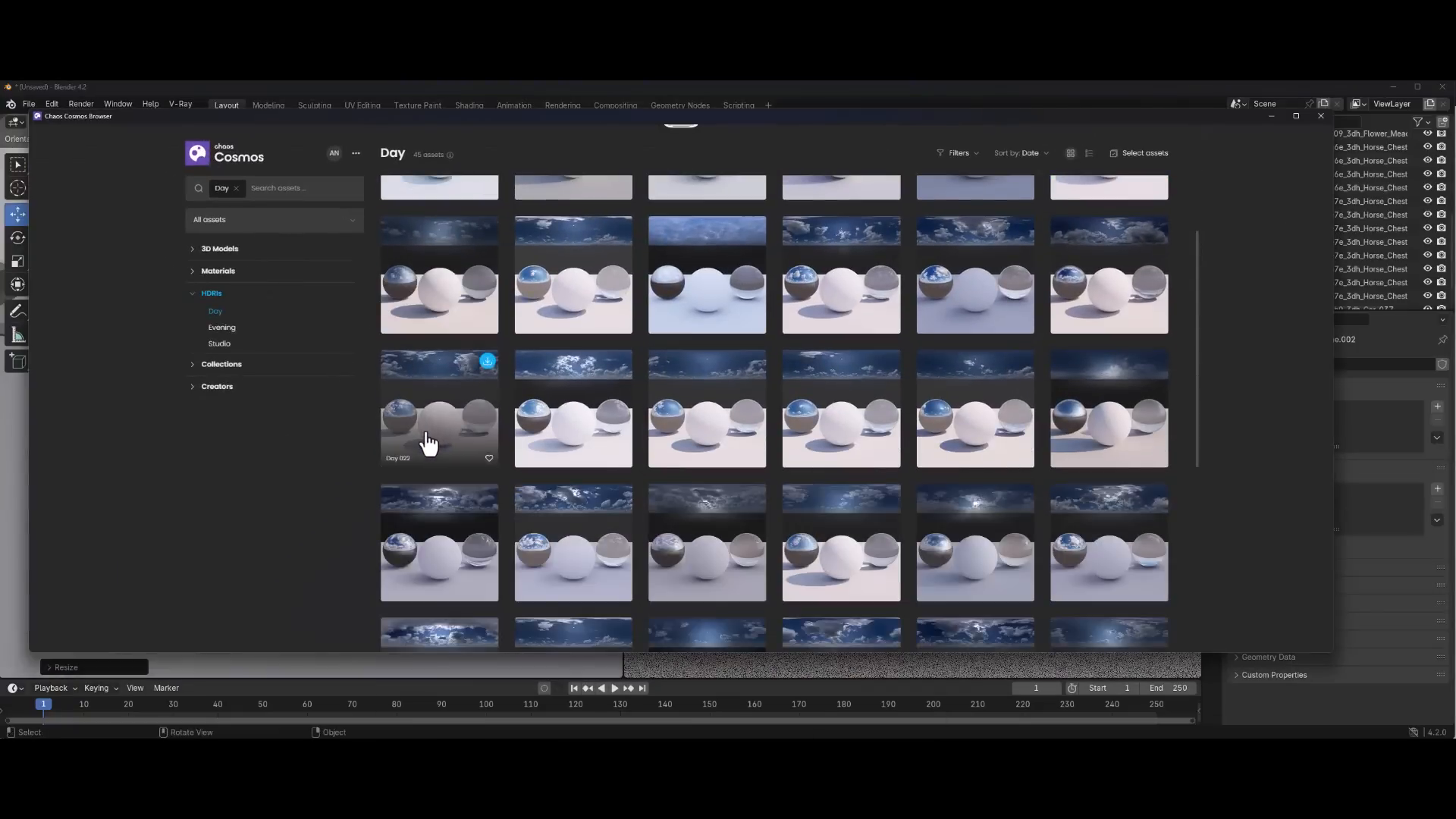
left_click(193, 296)
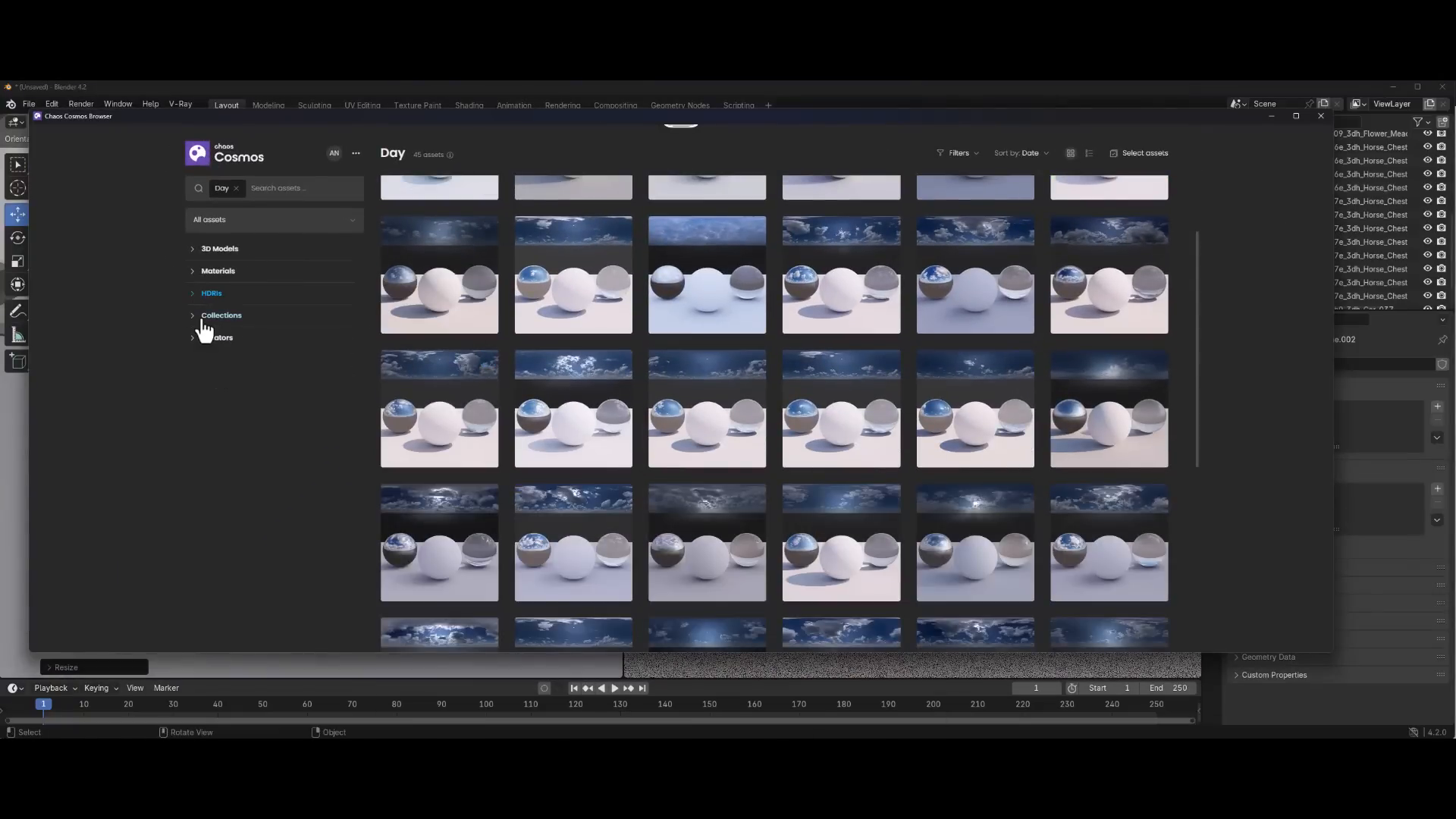
left_click(196, 316)
left_click(228, 334)
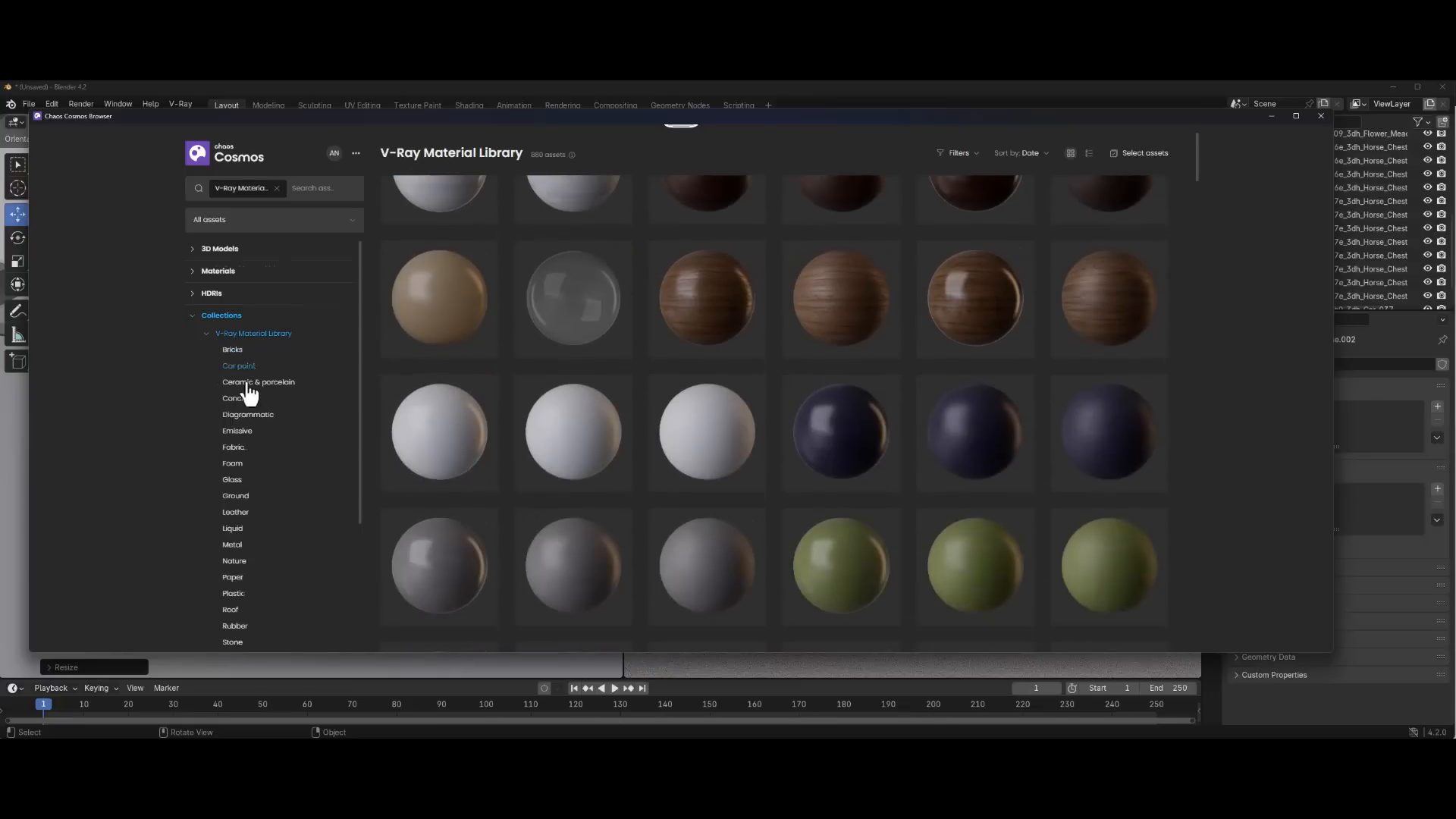
left_click(231, 334)
Browse the Seamless Integration, Healthcare and Scandinavian Style collections and the Creators list, and put the Cosmos browser away
left_click(252, 349)
scroll(972, 379, "down", 5)
scroll(971, 379, "down", 2)
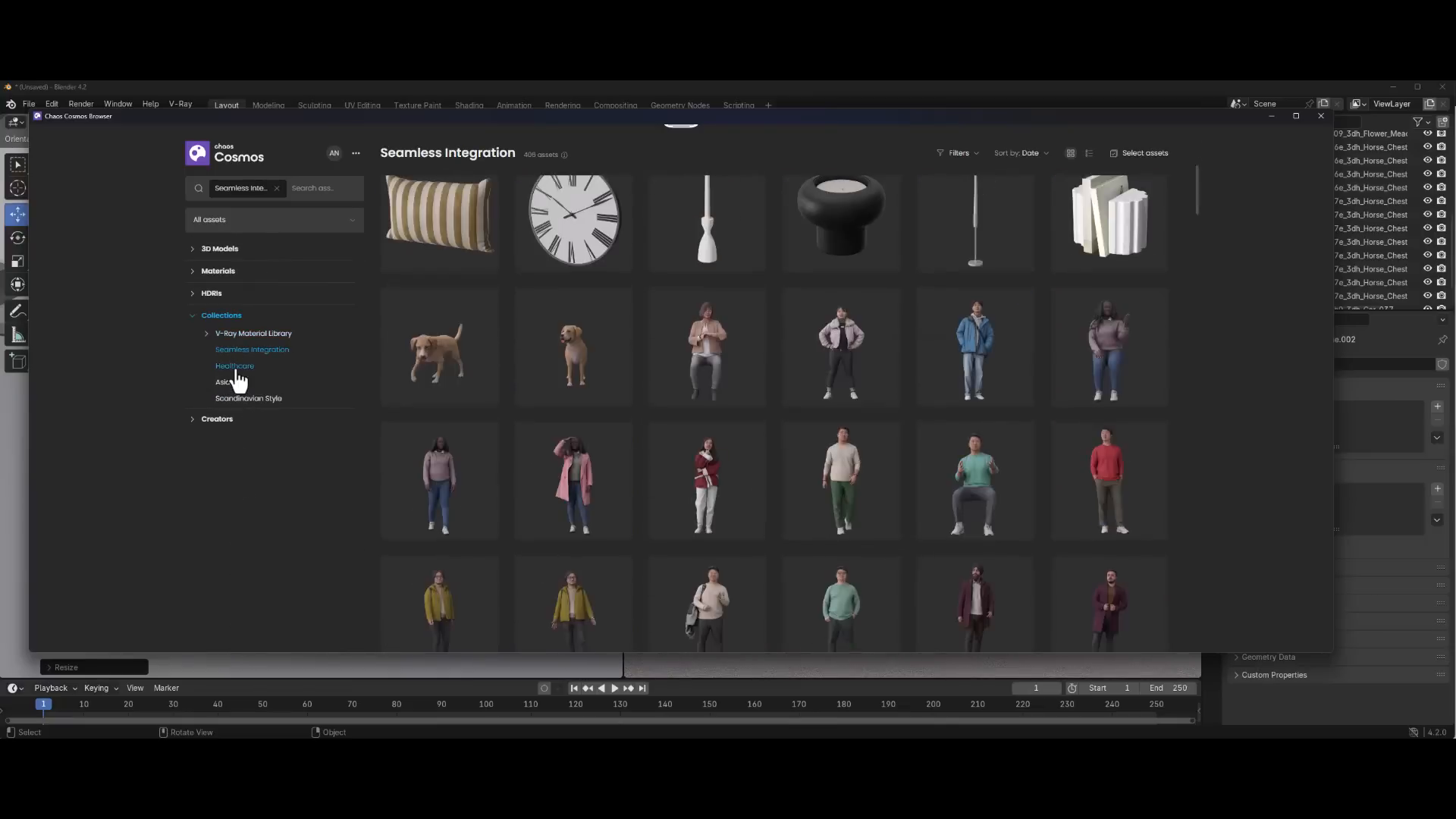
left_click(234, 365)
left_click(248, 398)
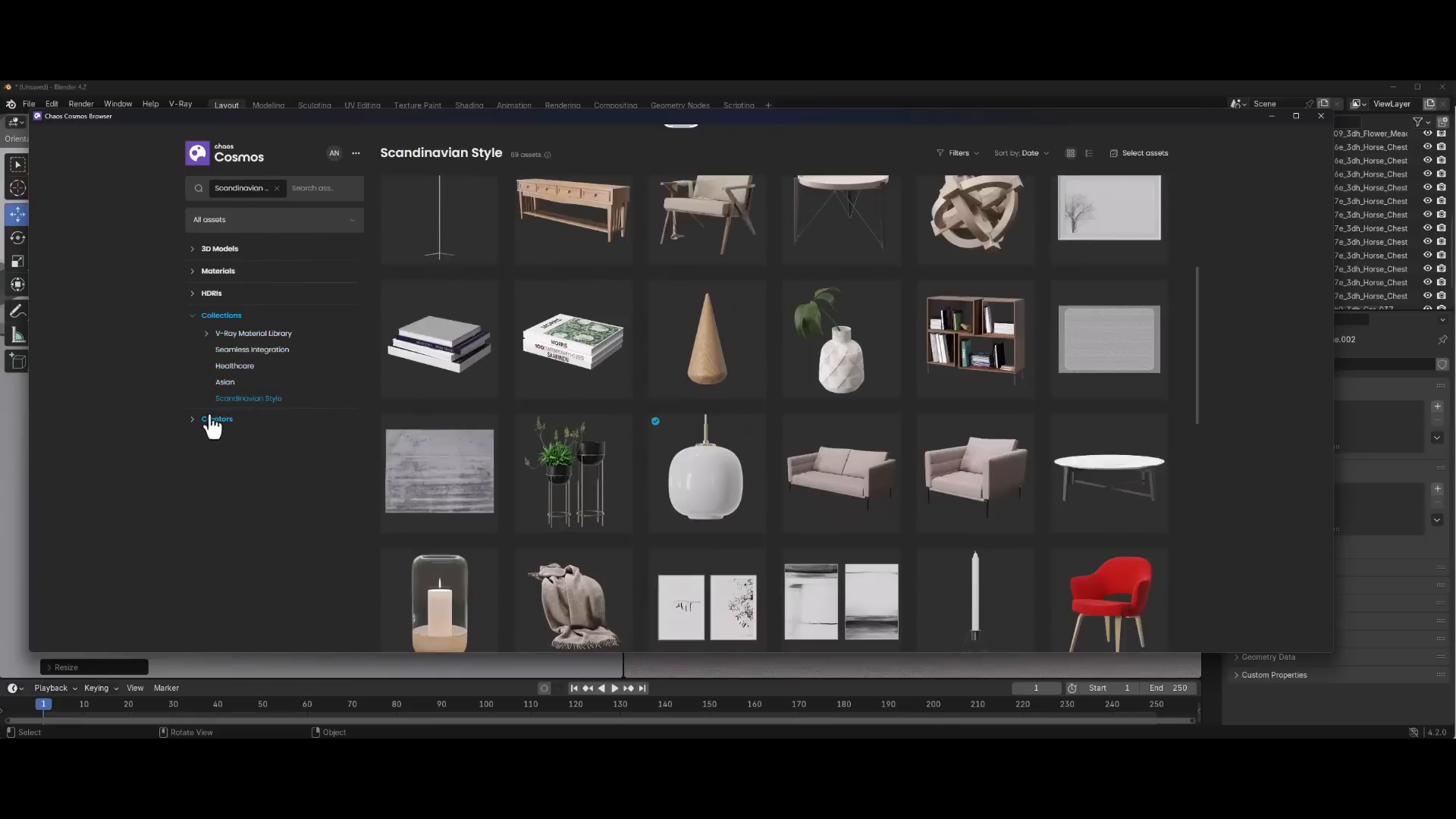
left_click(205, 421)
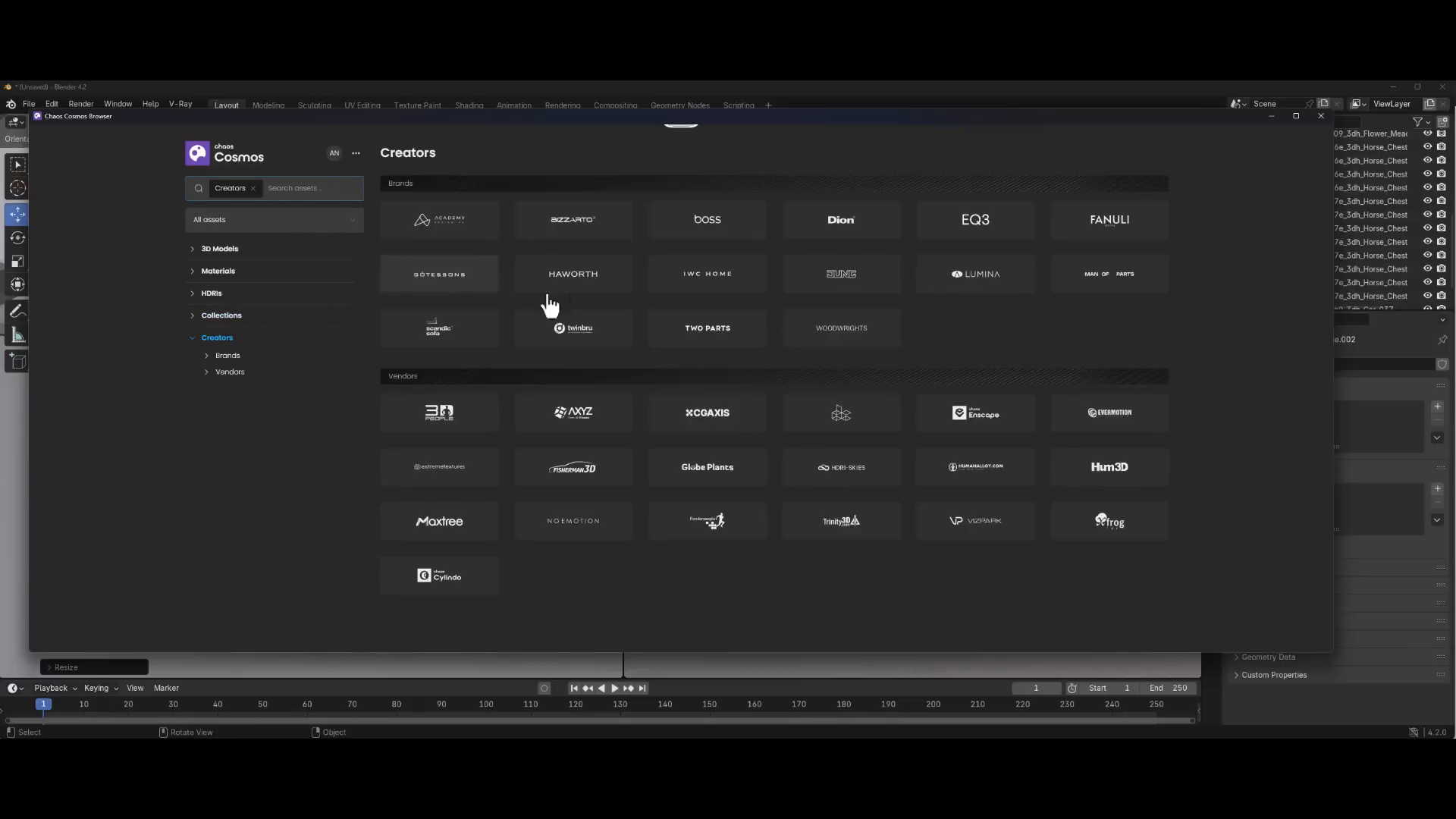
left_click(1272, 116)
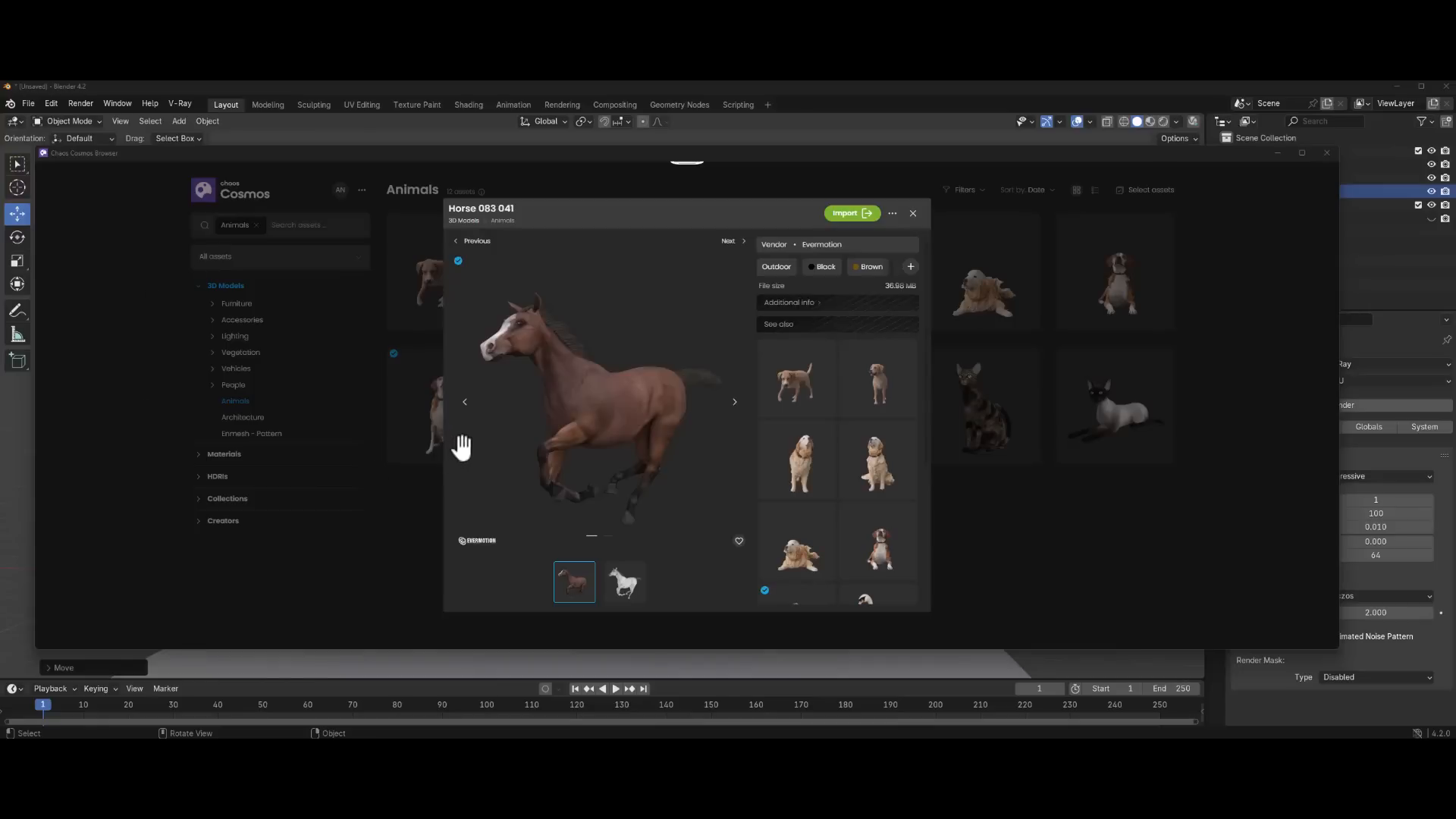
Preview the wireframe of Horse 083 041 in Cosmos, import the model and return to the scene
left_click(624, 584)
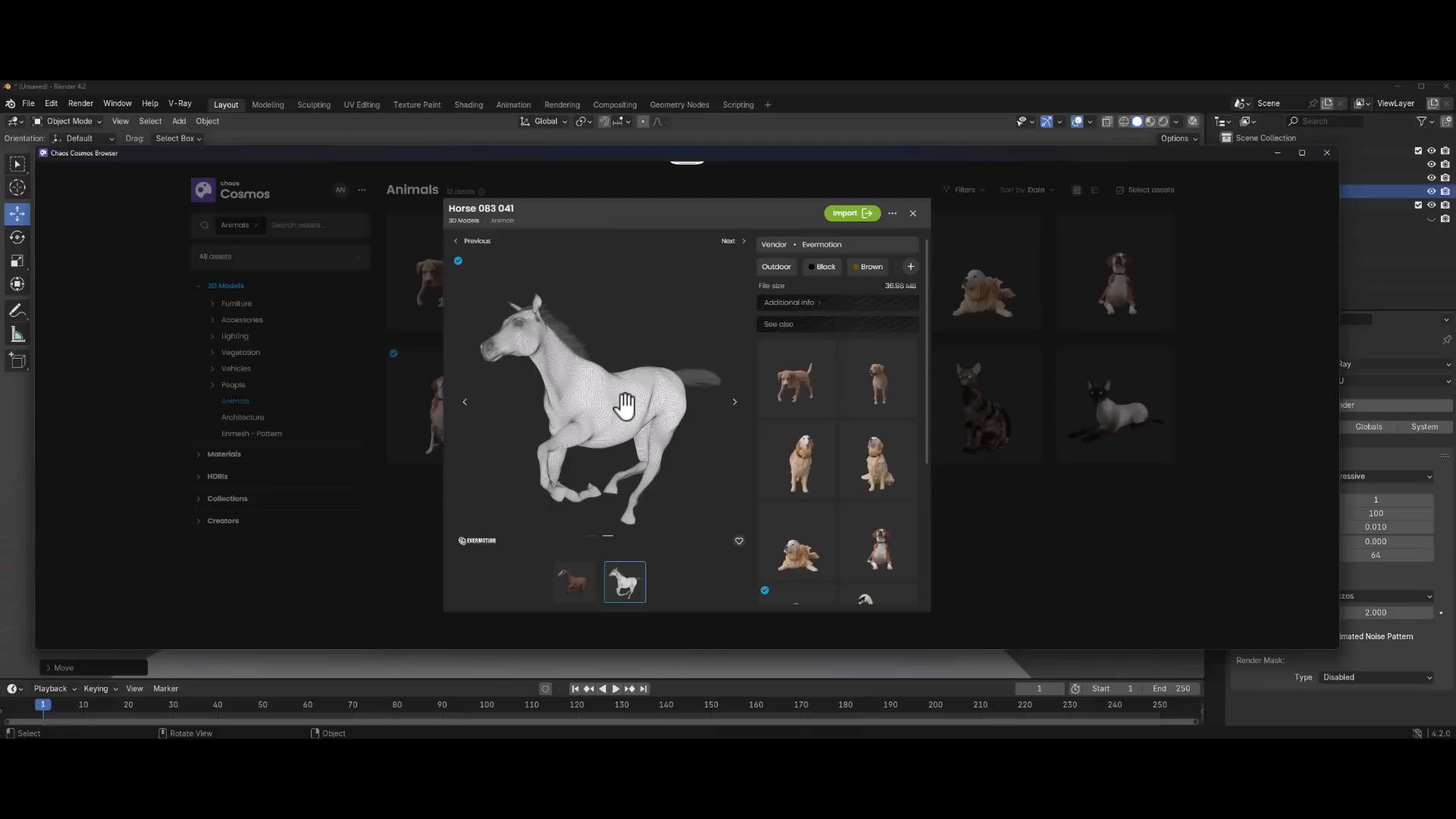
left_click(847, 213)
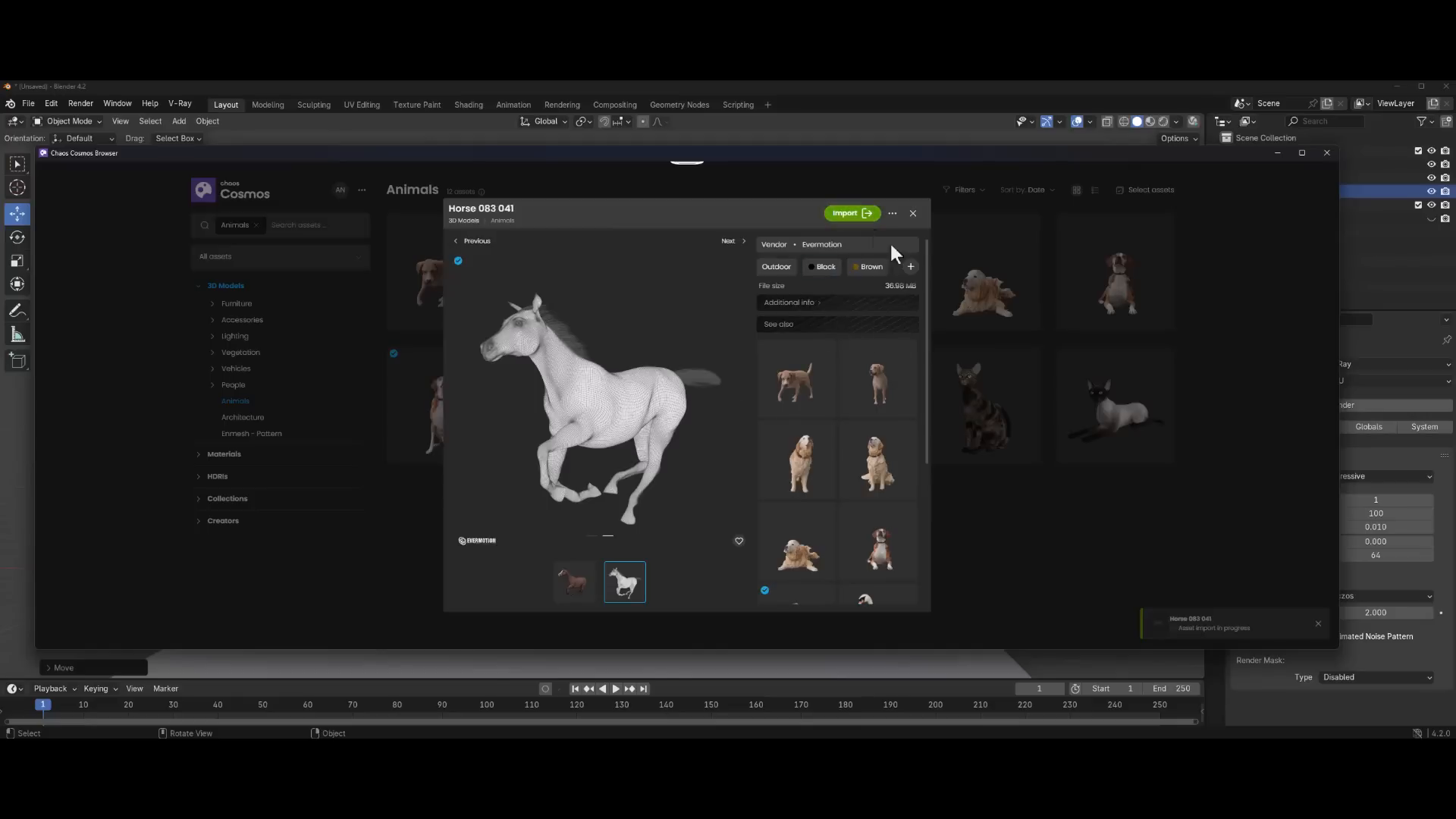
left_click(912, 215)
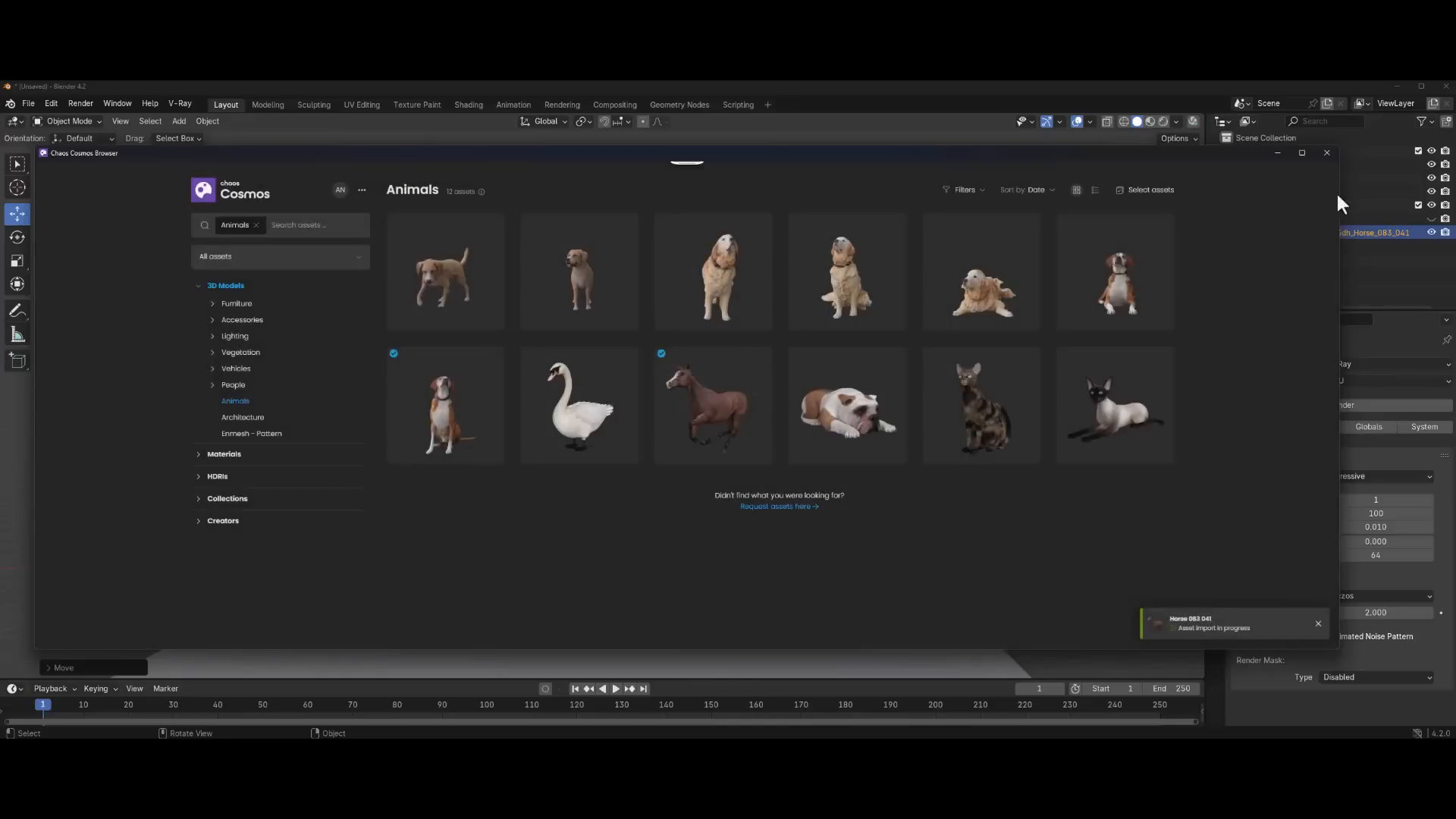
left_click(1326, 153)
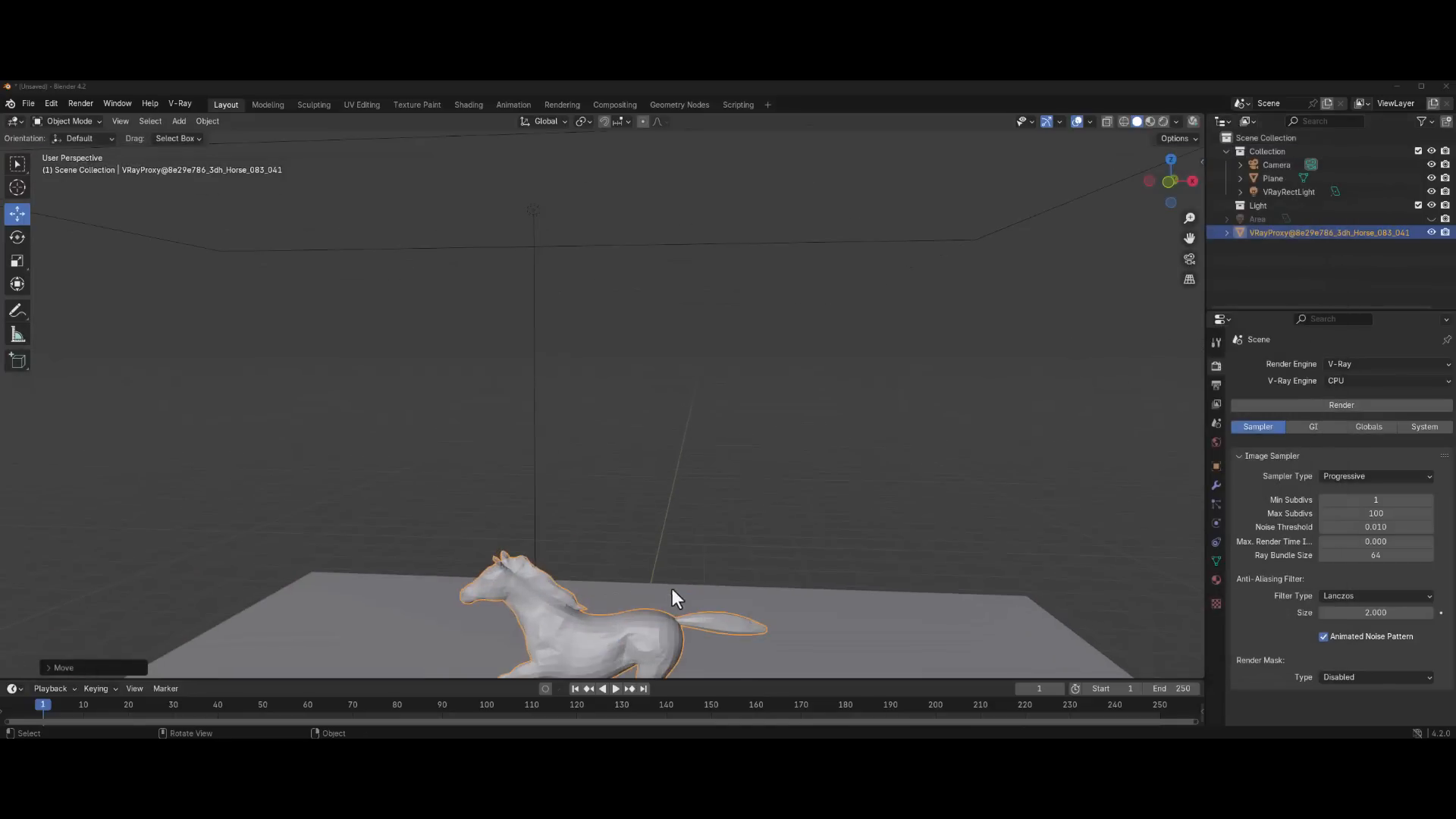
middle_click_drag(672, 588, 517, 506)
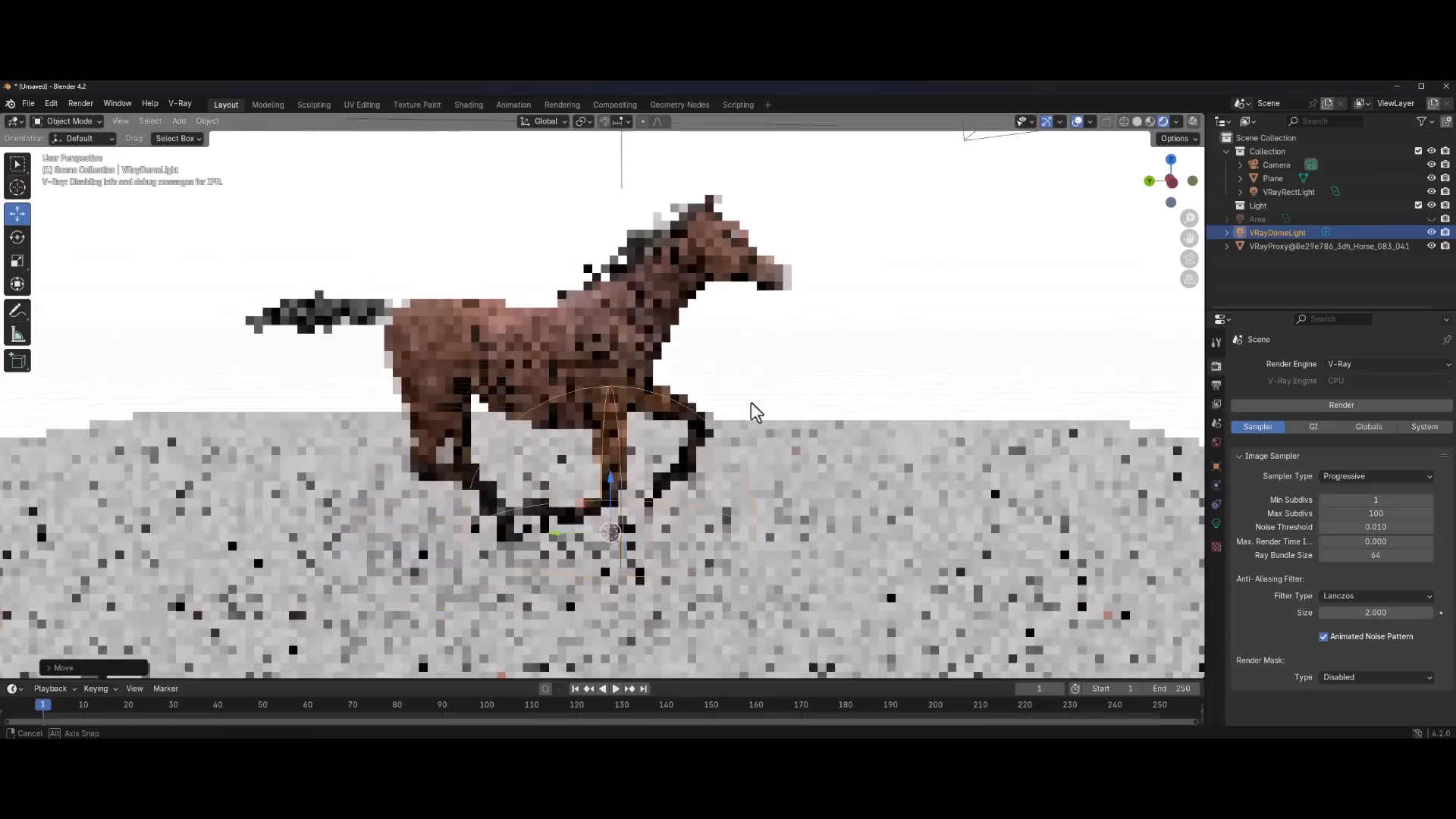
Switch the render engine to Cycles and delete the VRayDomeLight from the horse scene
middle_click_drag(750, 402, 624, 397)
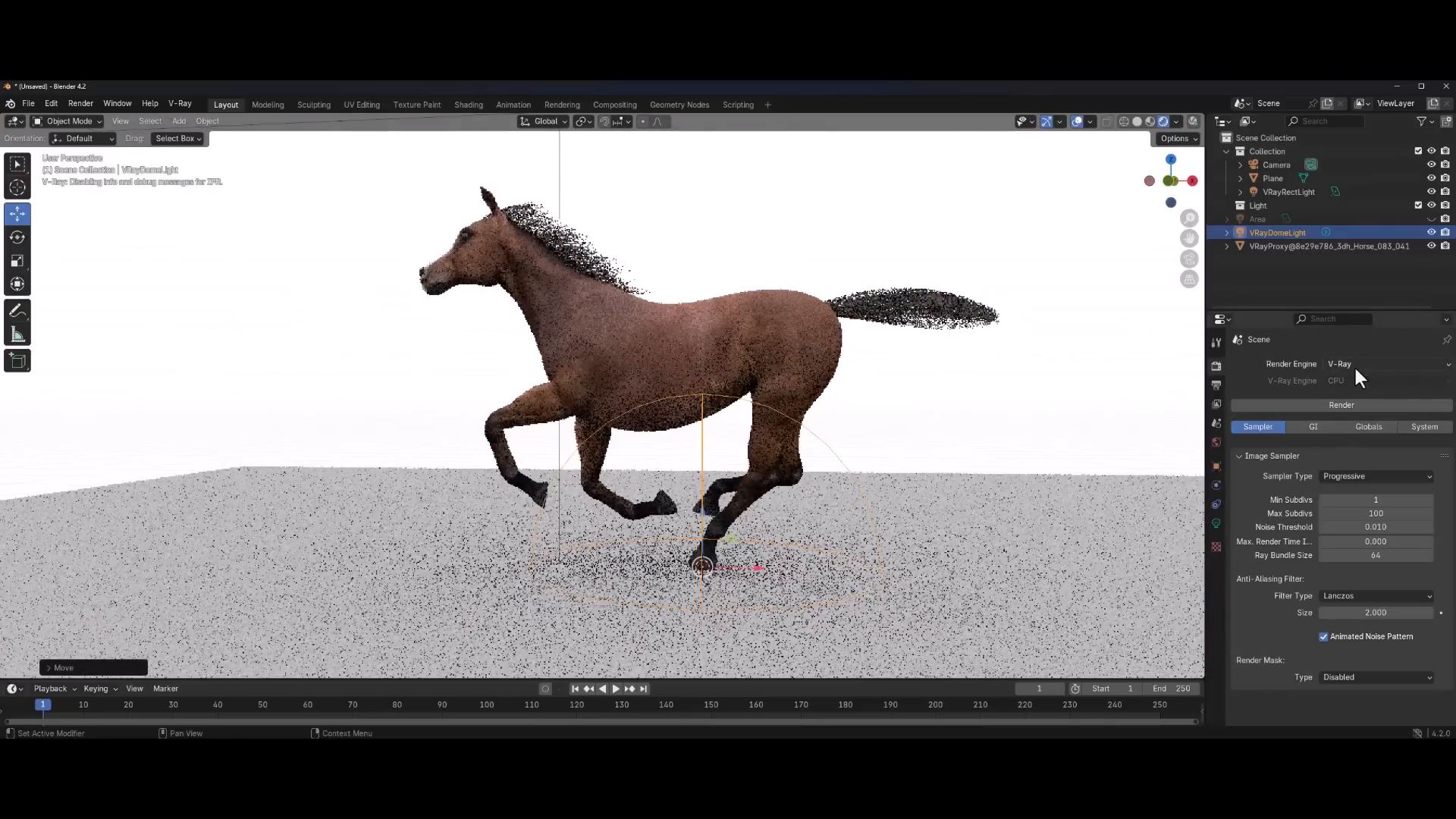
left_click(1354, 365)
left_click(1353, 406)
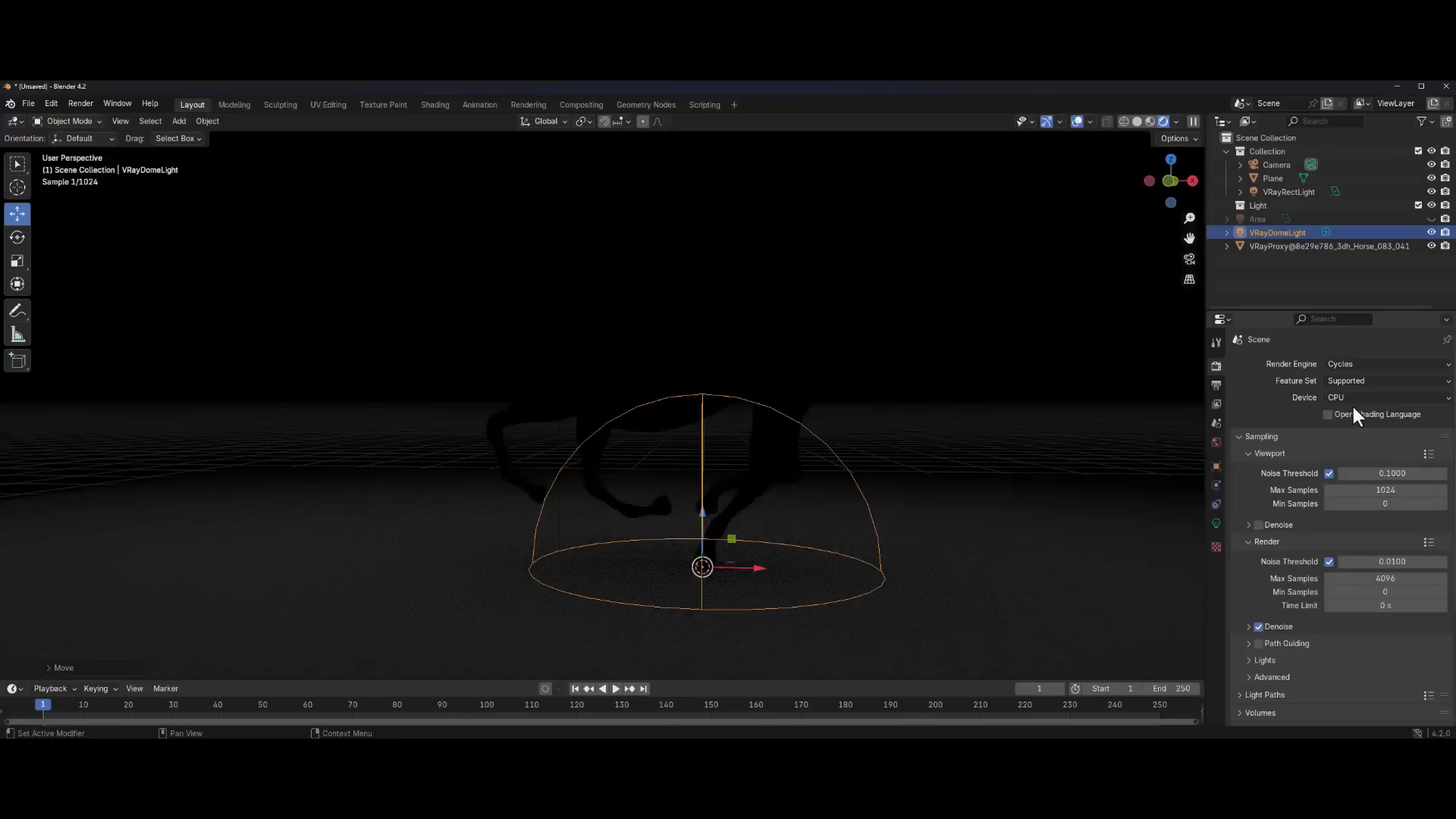
middle_click_drag(792, 489, 805, 558, "shift")
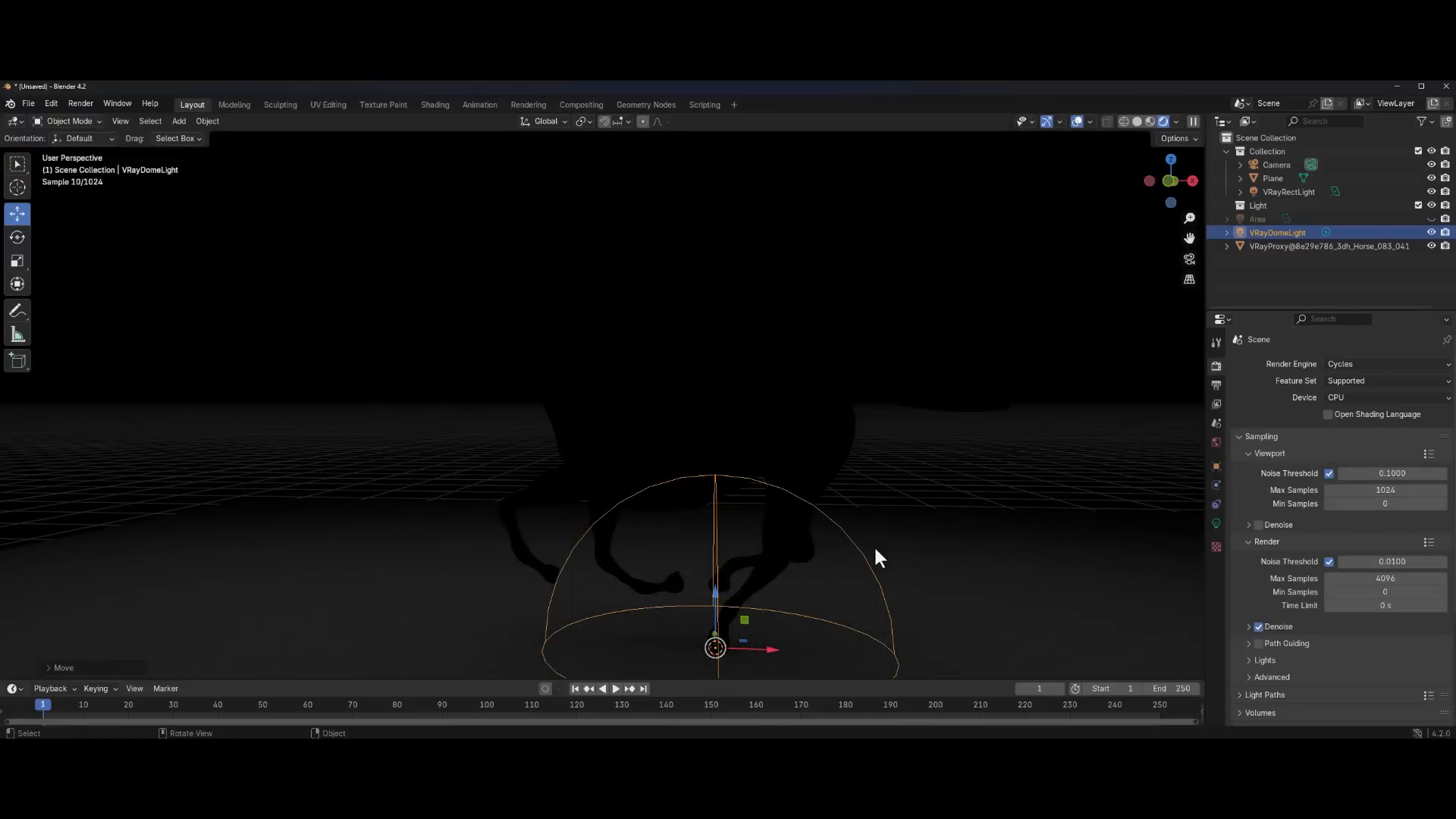
key("Delete")
Add an area light and raise it along Z to above the horse
key("shift+a")
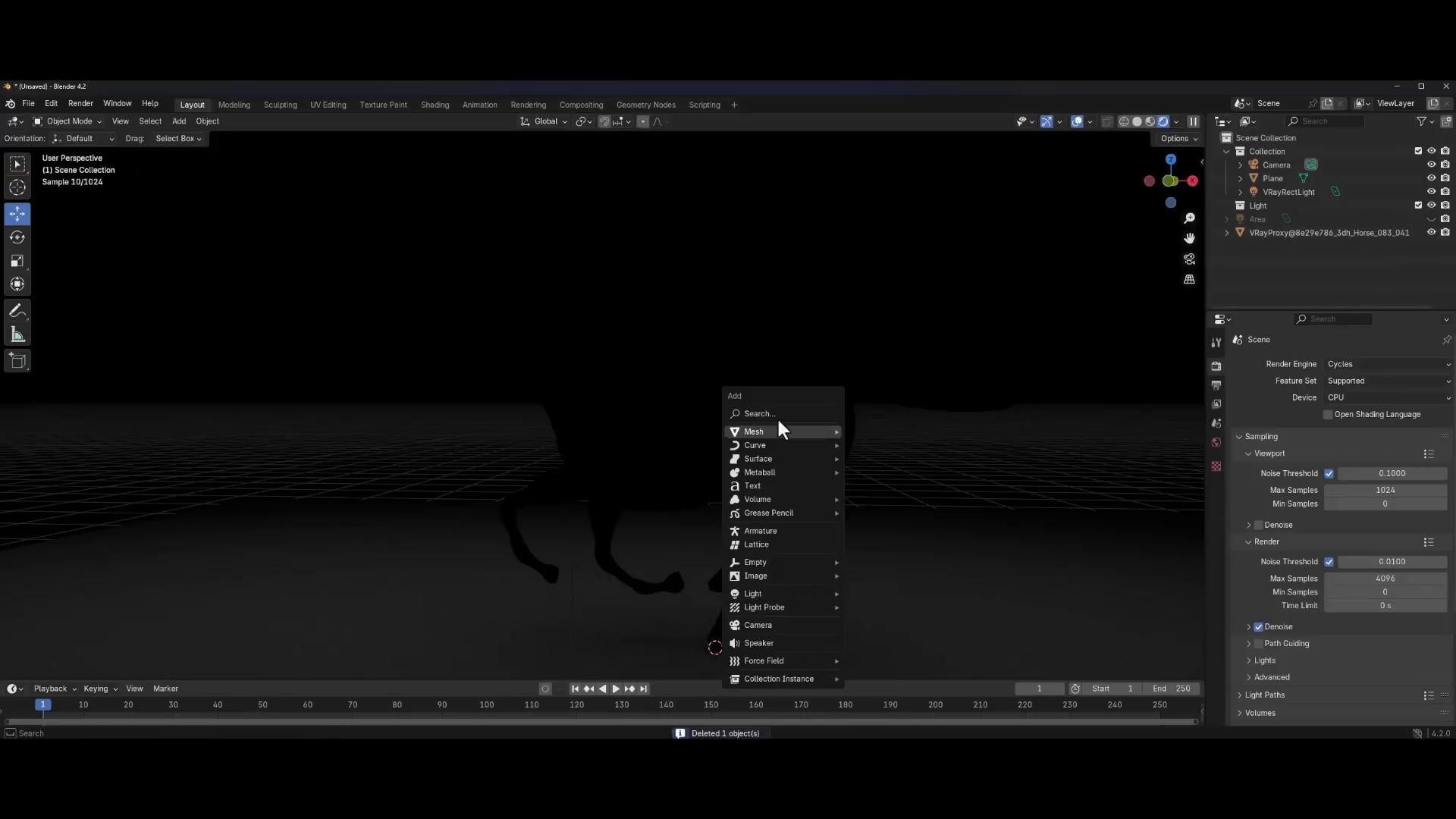
mouse_move(804, 593)
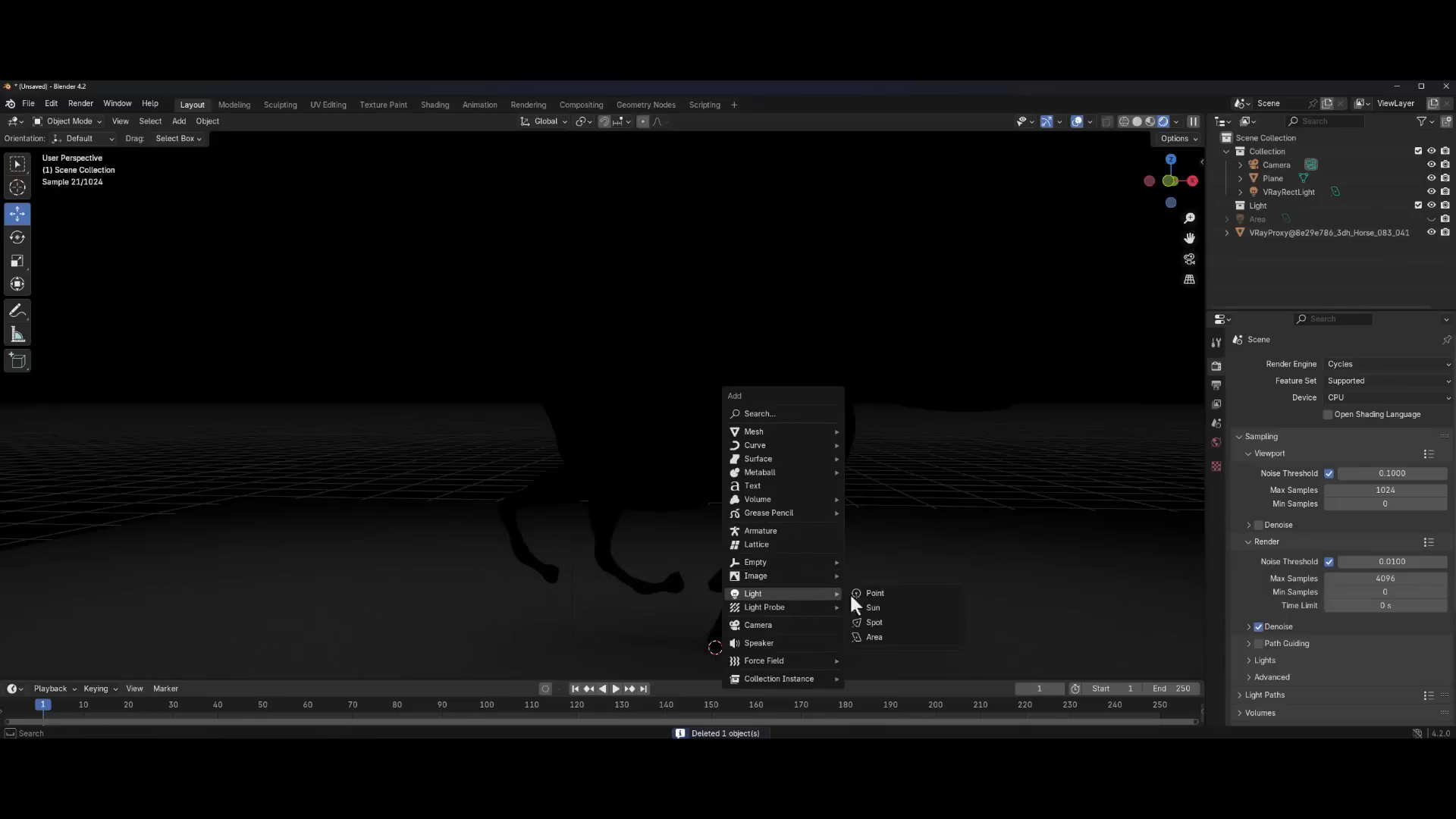
left_click(874, 637)
scroll(712, 549, "down", 3)
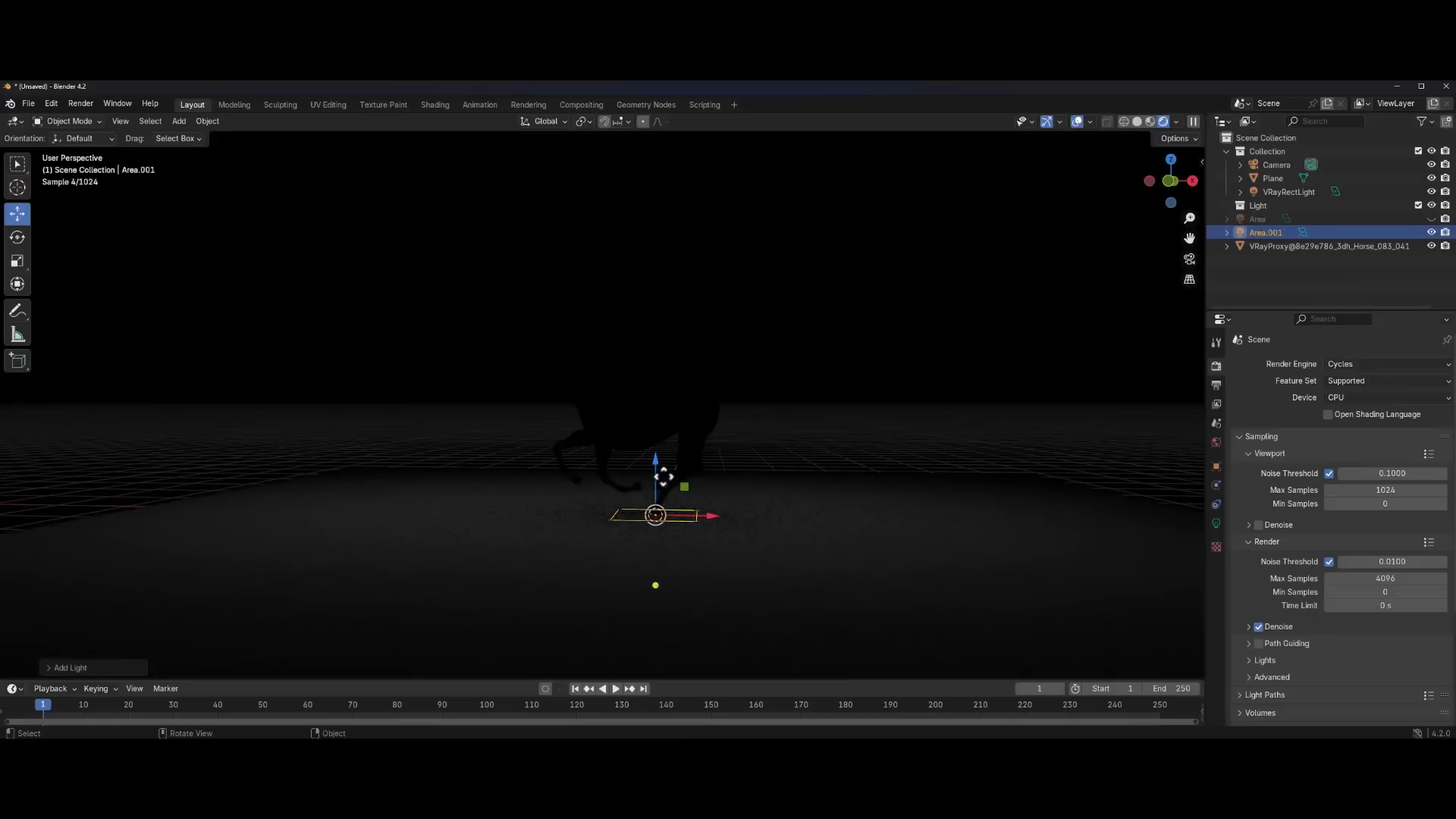
key("g")
key("z")
left_click(643, 190)
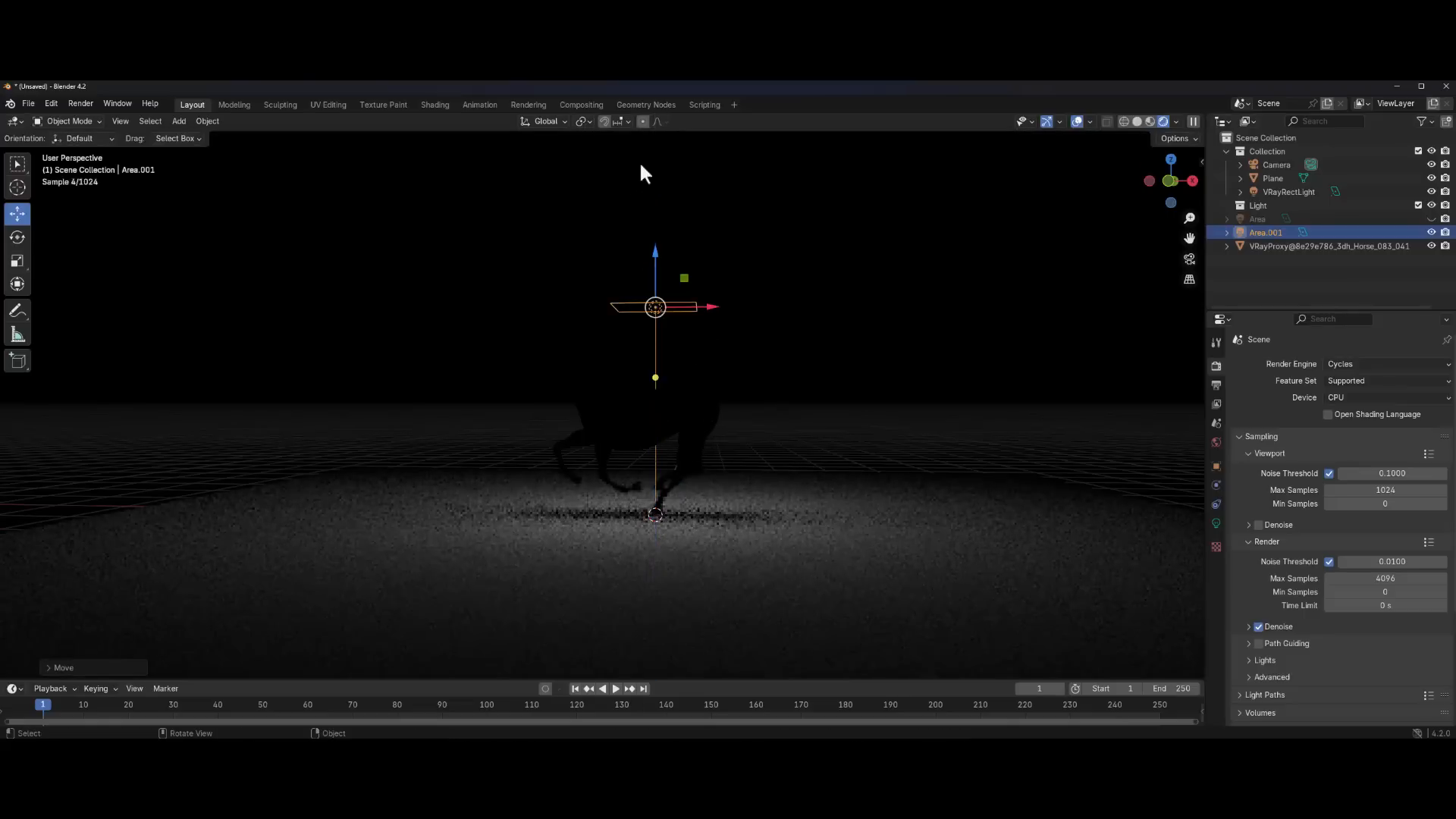
Remove the Horse_mtl and Hair_mtl materials from the horse proxy and inspect its mesh in the Cycles preview
left_click(641, 436)
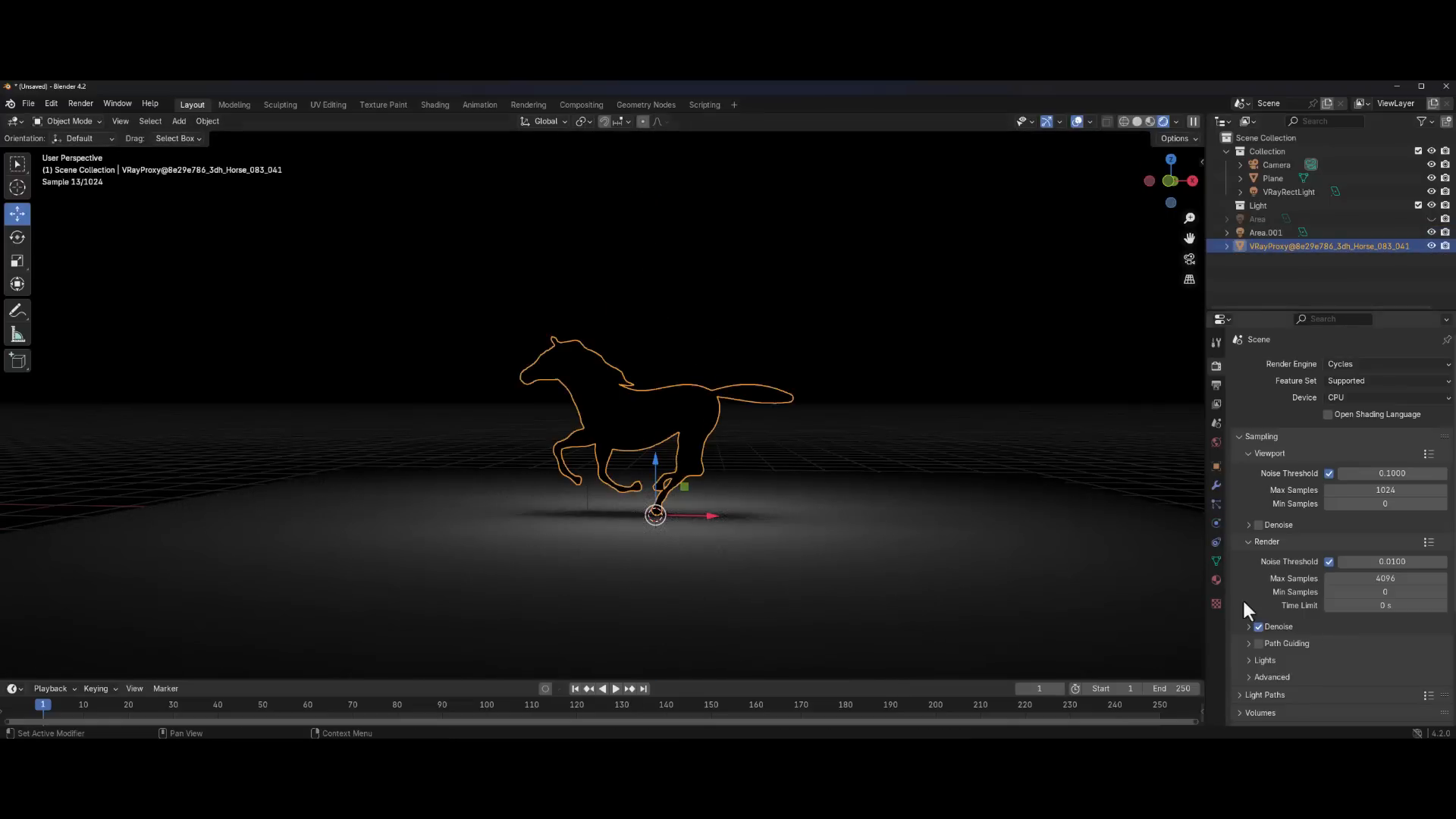
left_click(1216, 579)
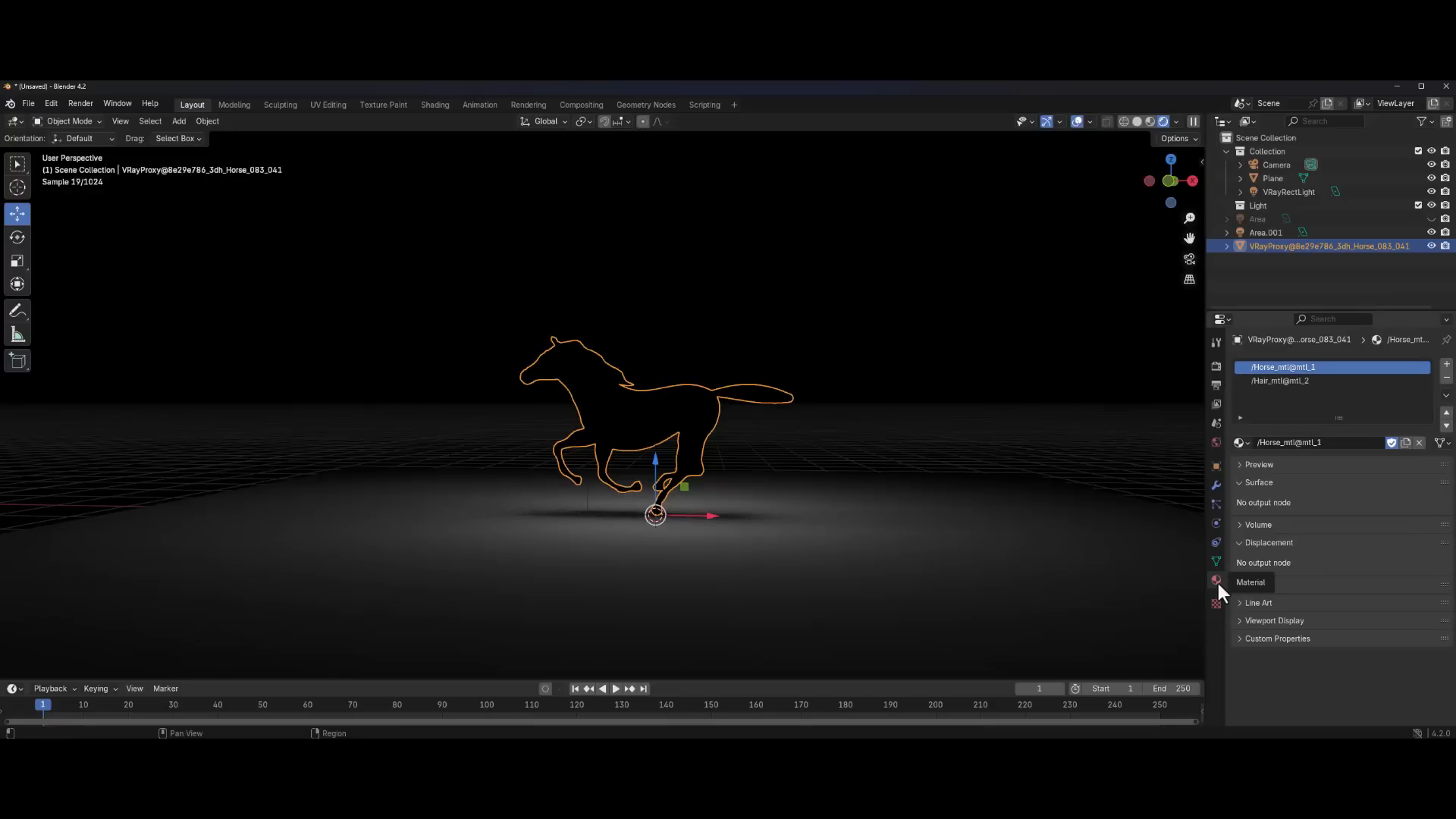
left_click(1445, 377)
left_click(1446, 376)
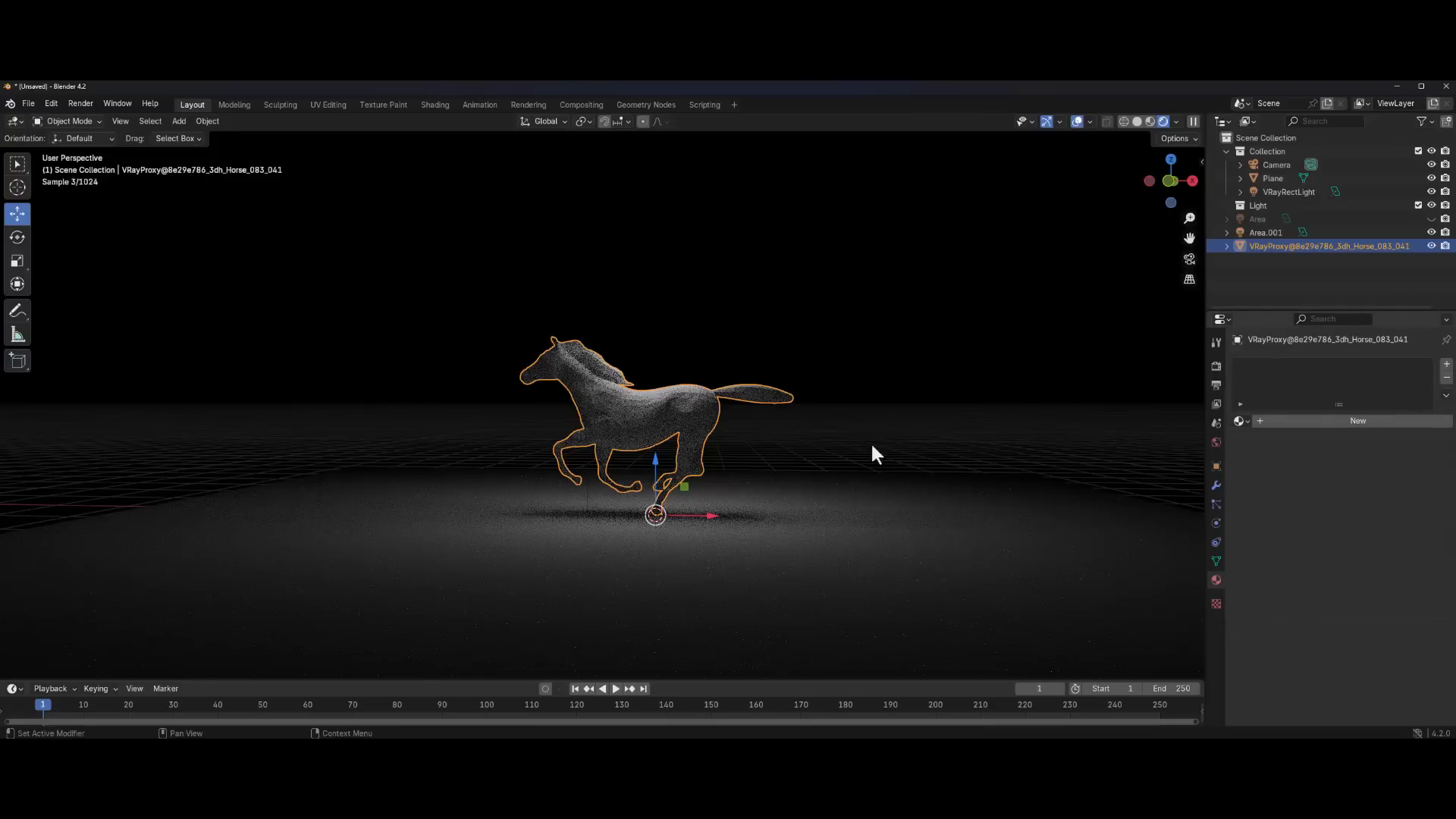
scroll(691, 412, "up", 7)
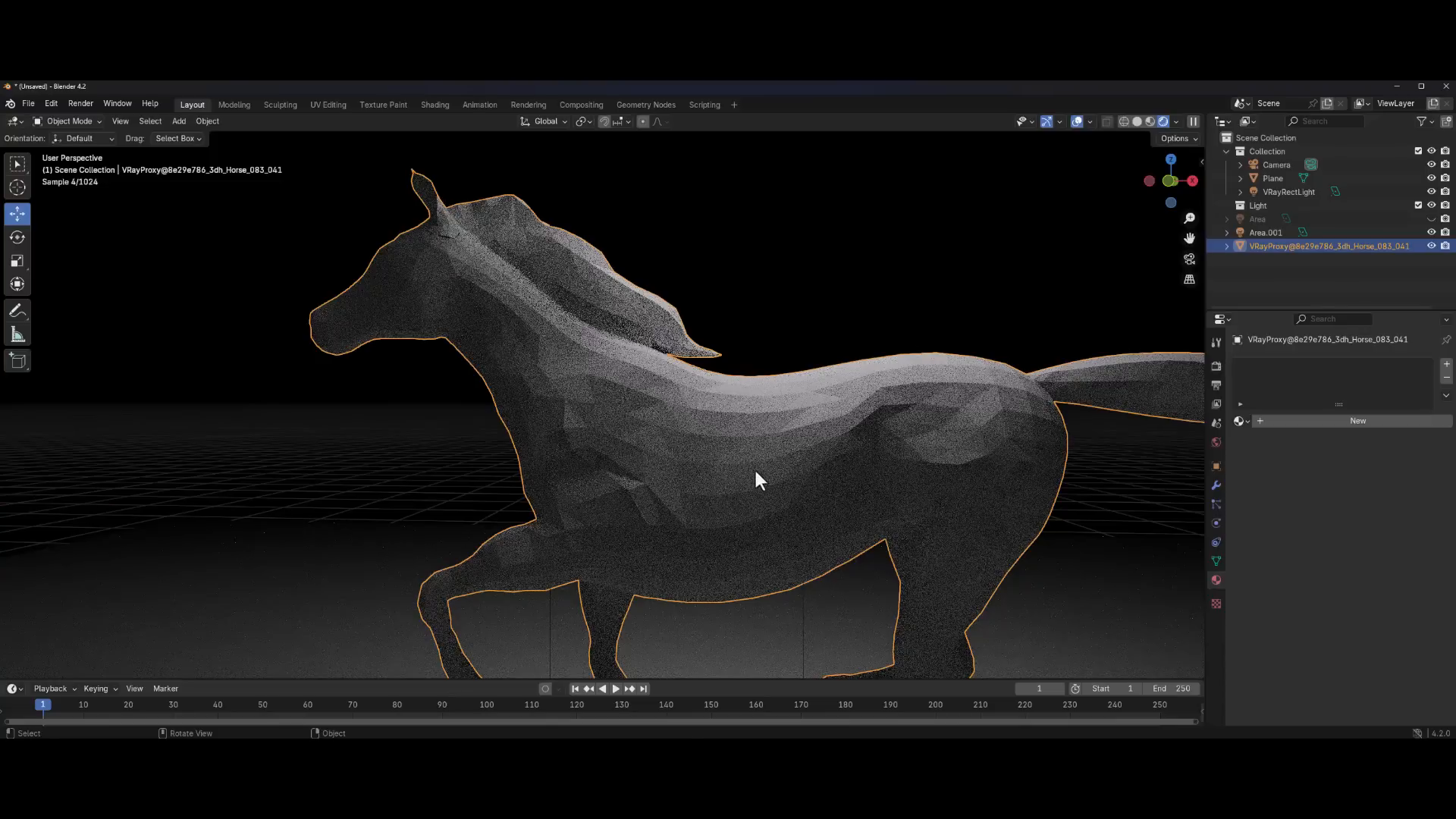
middle_click_drag(702, 458, 498, 267)
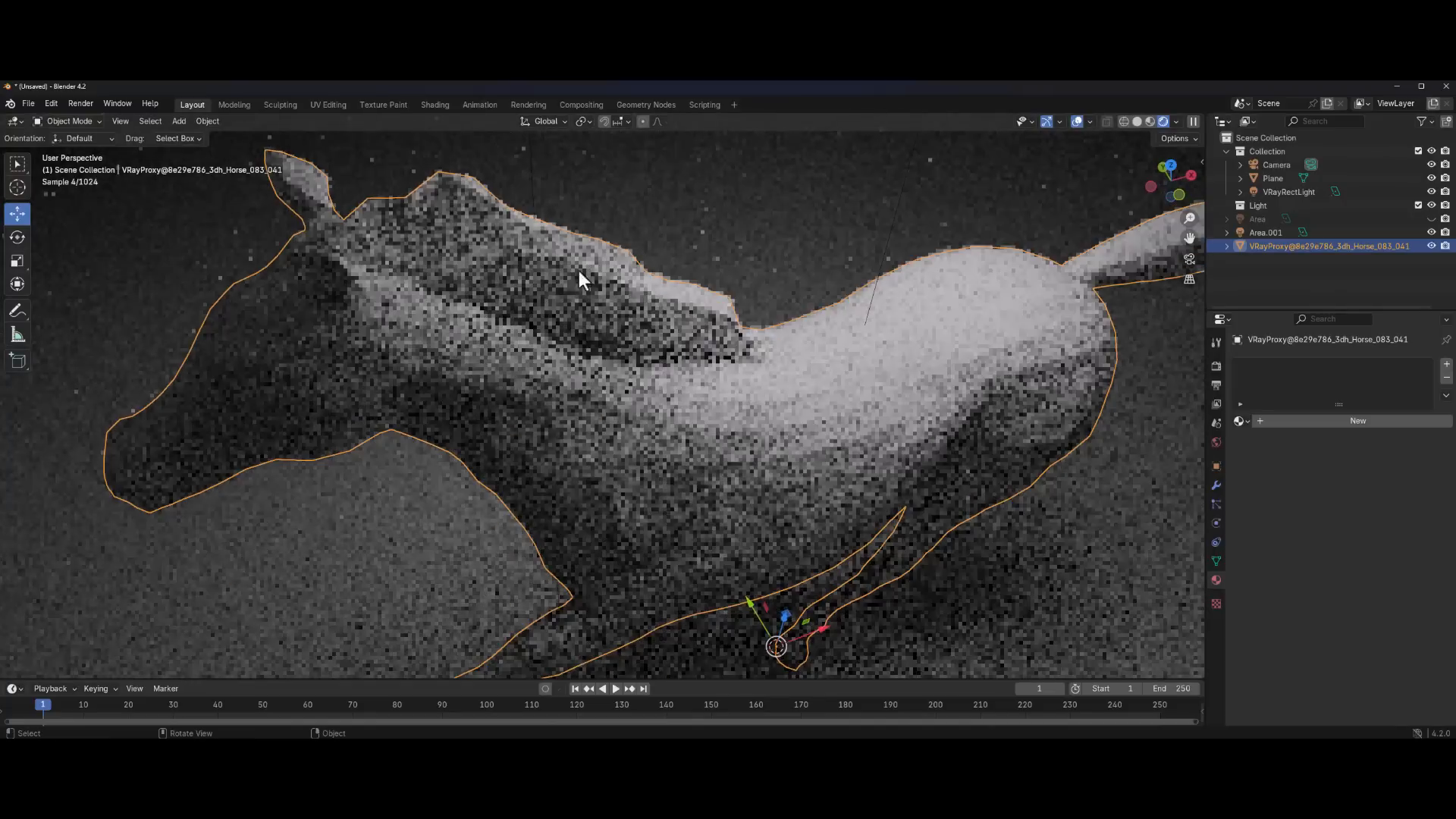
middle_click_drag(779, 471, 753, 457)
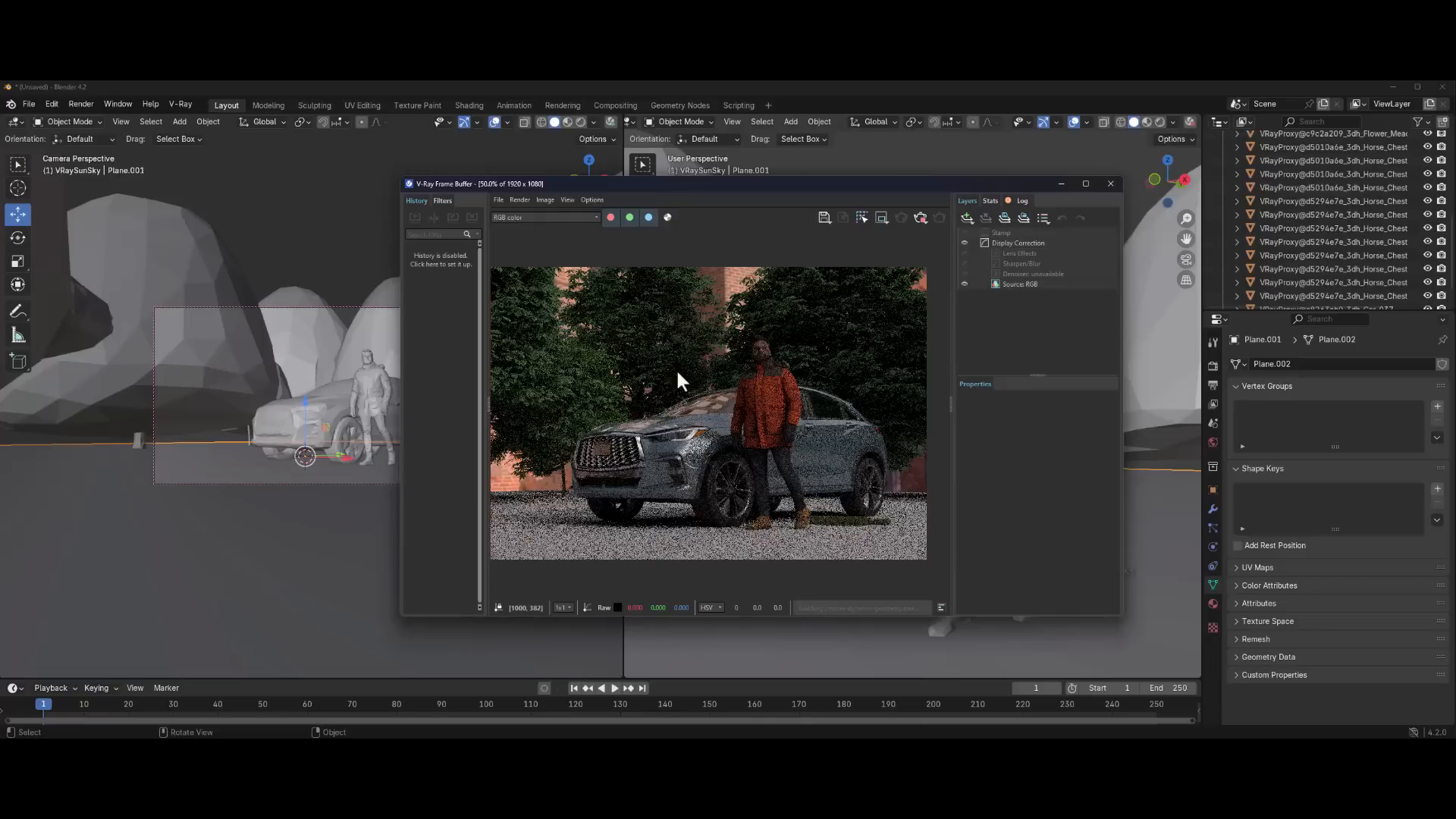
In the V-Ray Frame Buffer, add a Color Balance layer shifted towards cyan and stack a Hue / Saturation layer above it
scroll(744, 402, "up", 2)
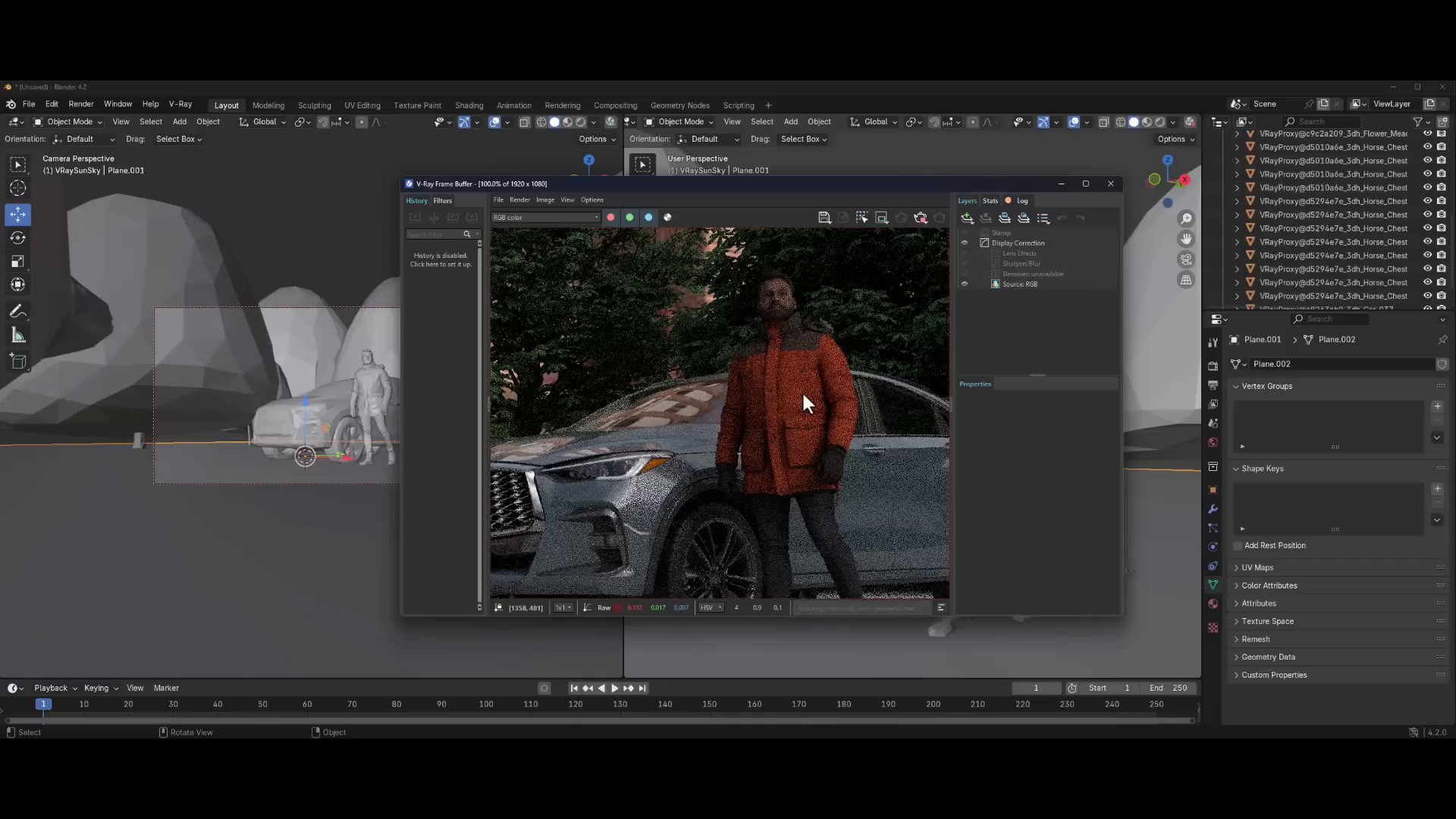
left_click(967, 217)
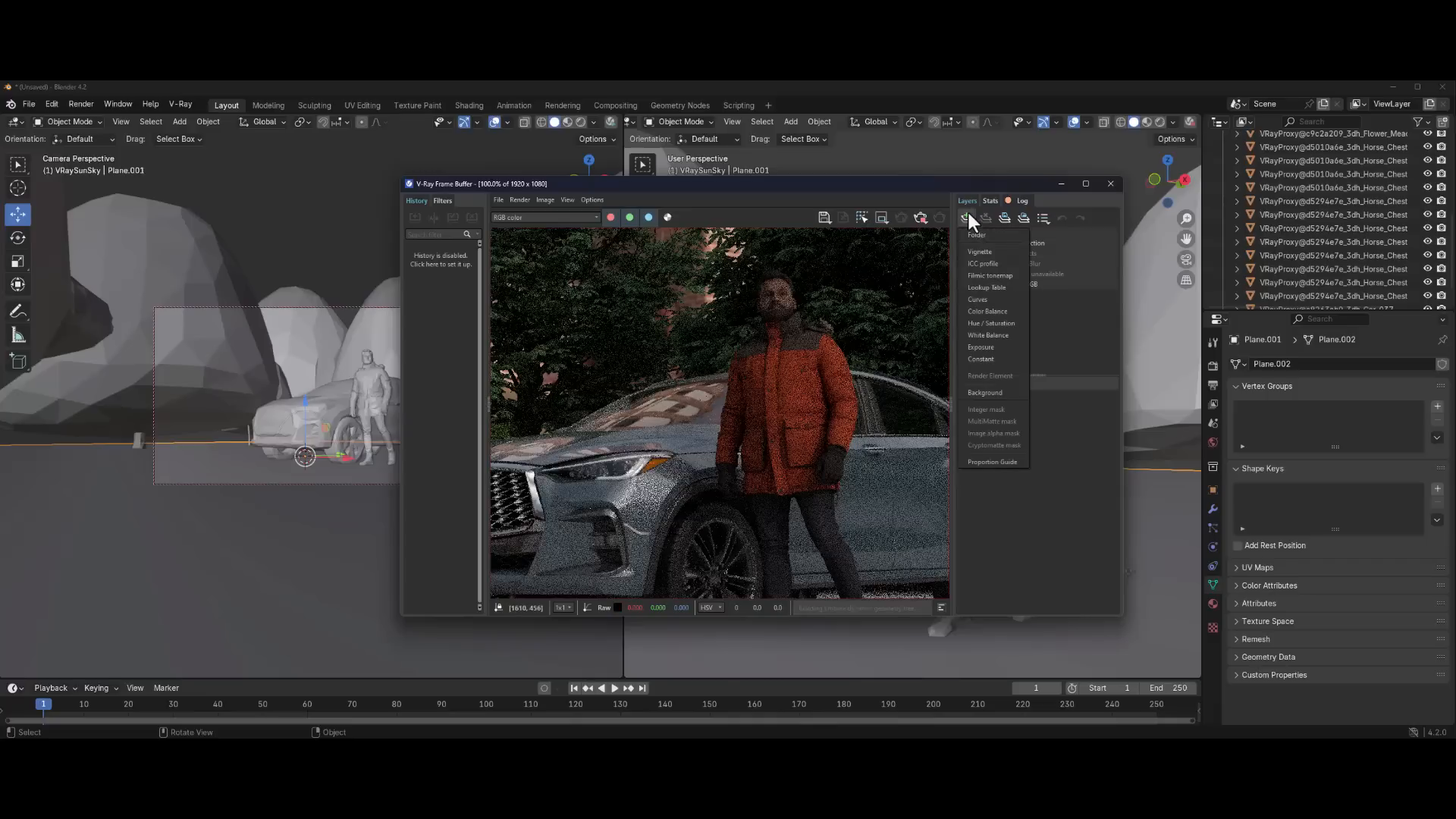
left_click(993, 313)
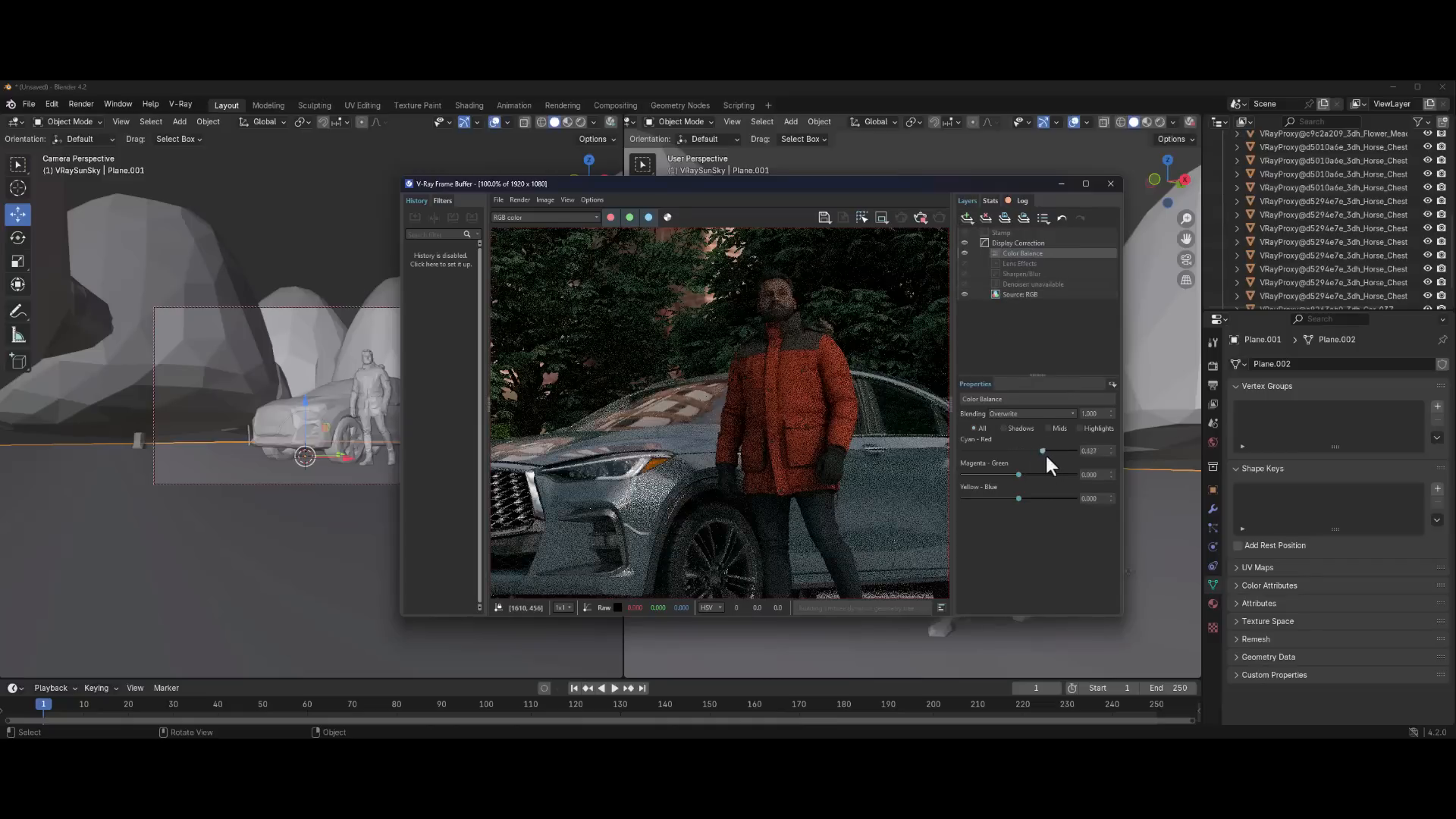
left_click_drag(1046, 455, 1009, 457)
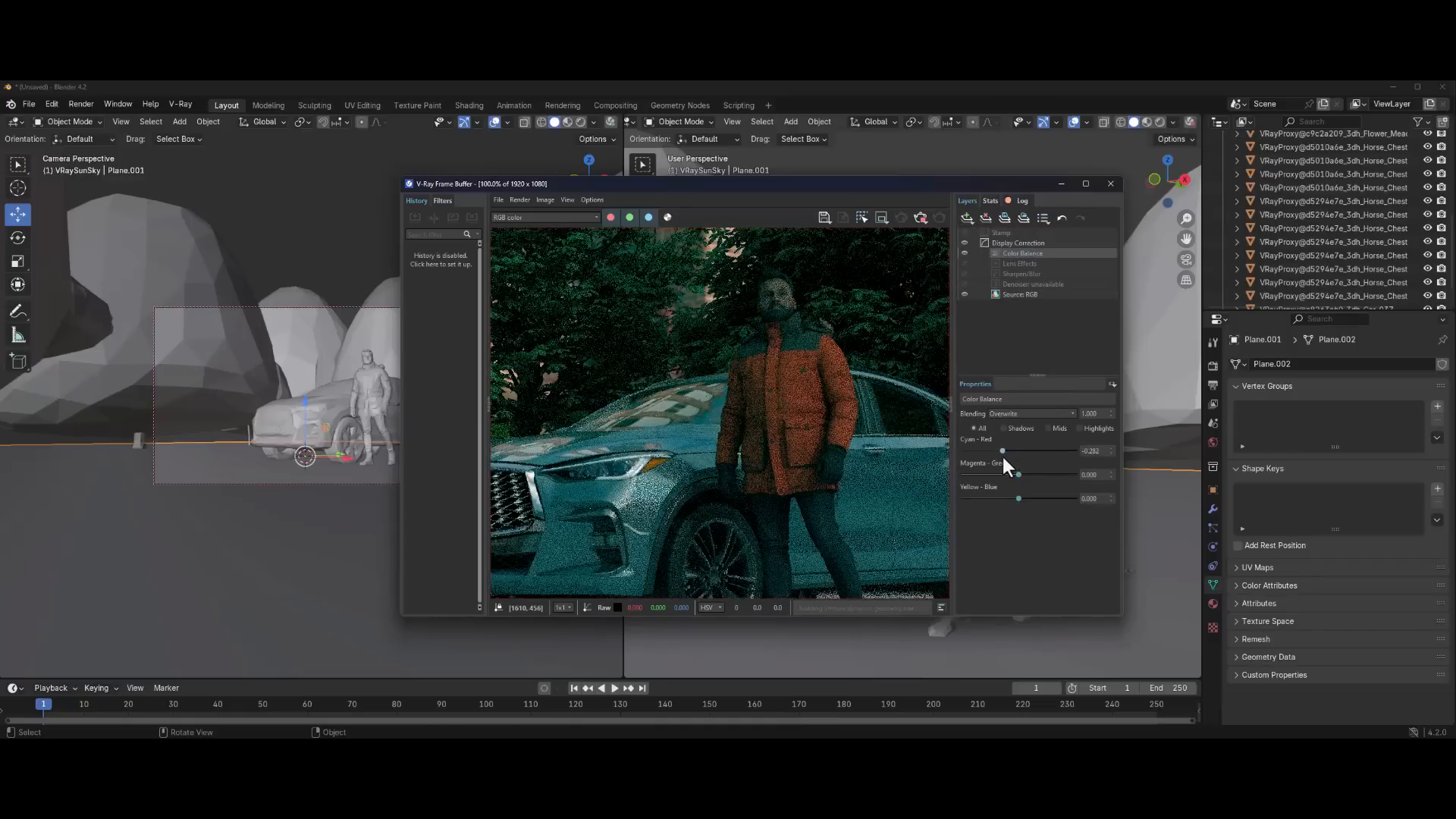
left_click(968, 218)
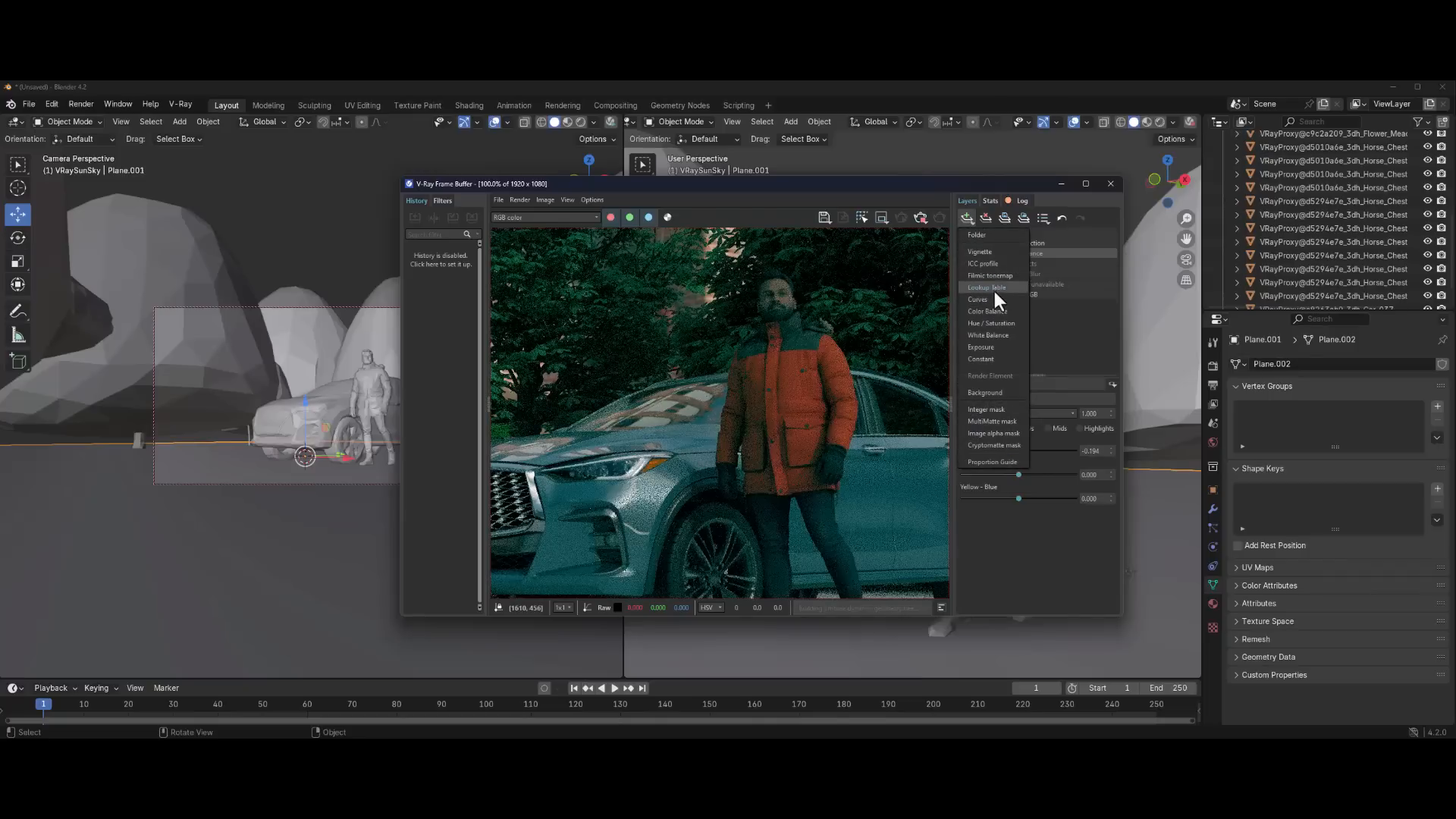
left_click(999, 325)
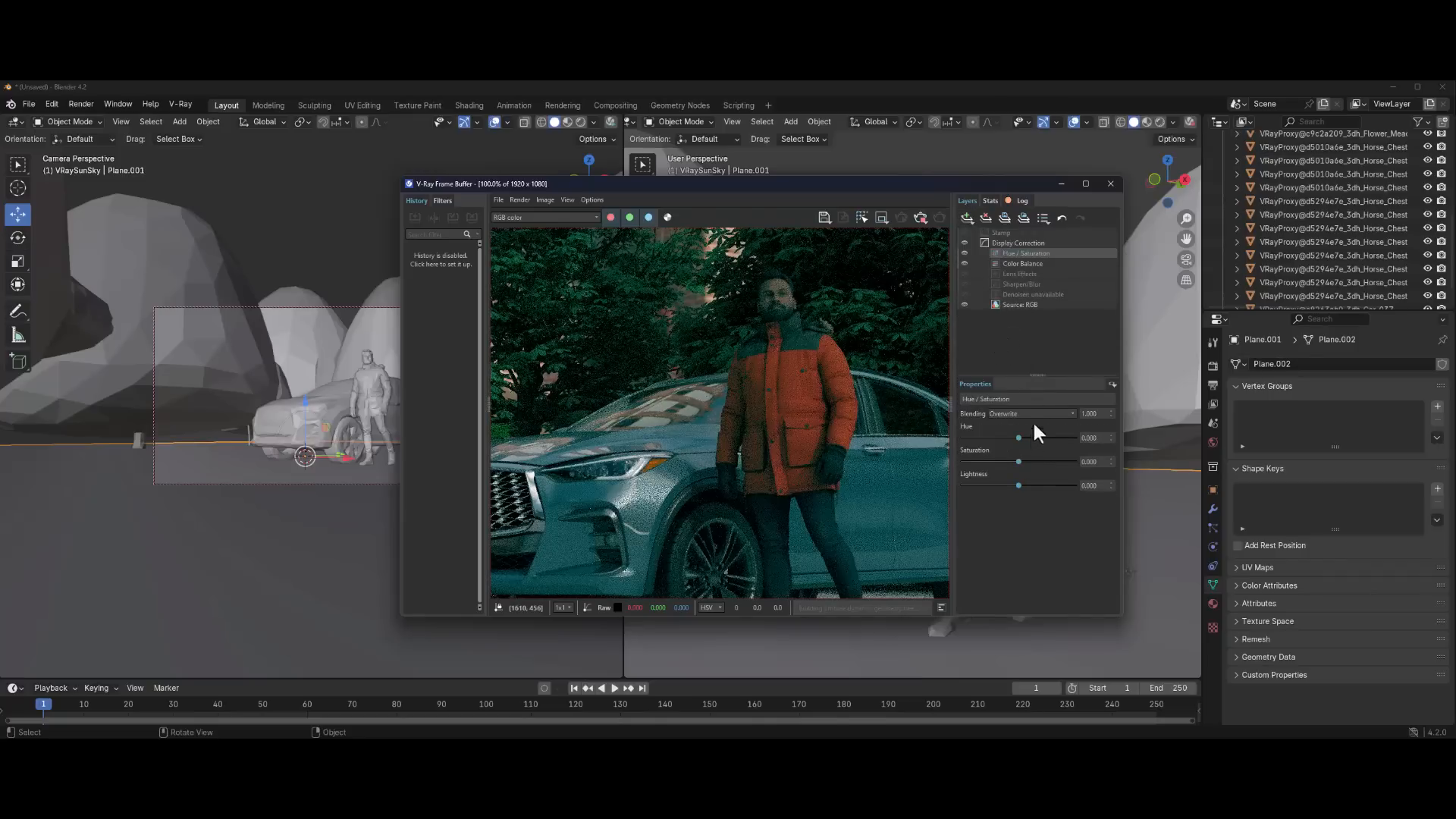
Shift the Hue / Saturation layer's hue slightly, then set the layer's blending amount to 0
mouse_move(1018, 438)
left_mouse_down()
mouse_move(1042, 438)
mouse_move(1019, 440)
left_mouse_up()
scroll(720, 379, "down", 5)
scroll(722, 390, "up", 4)
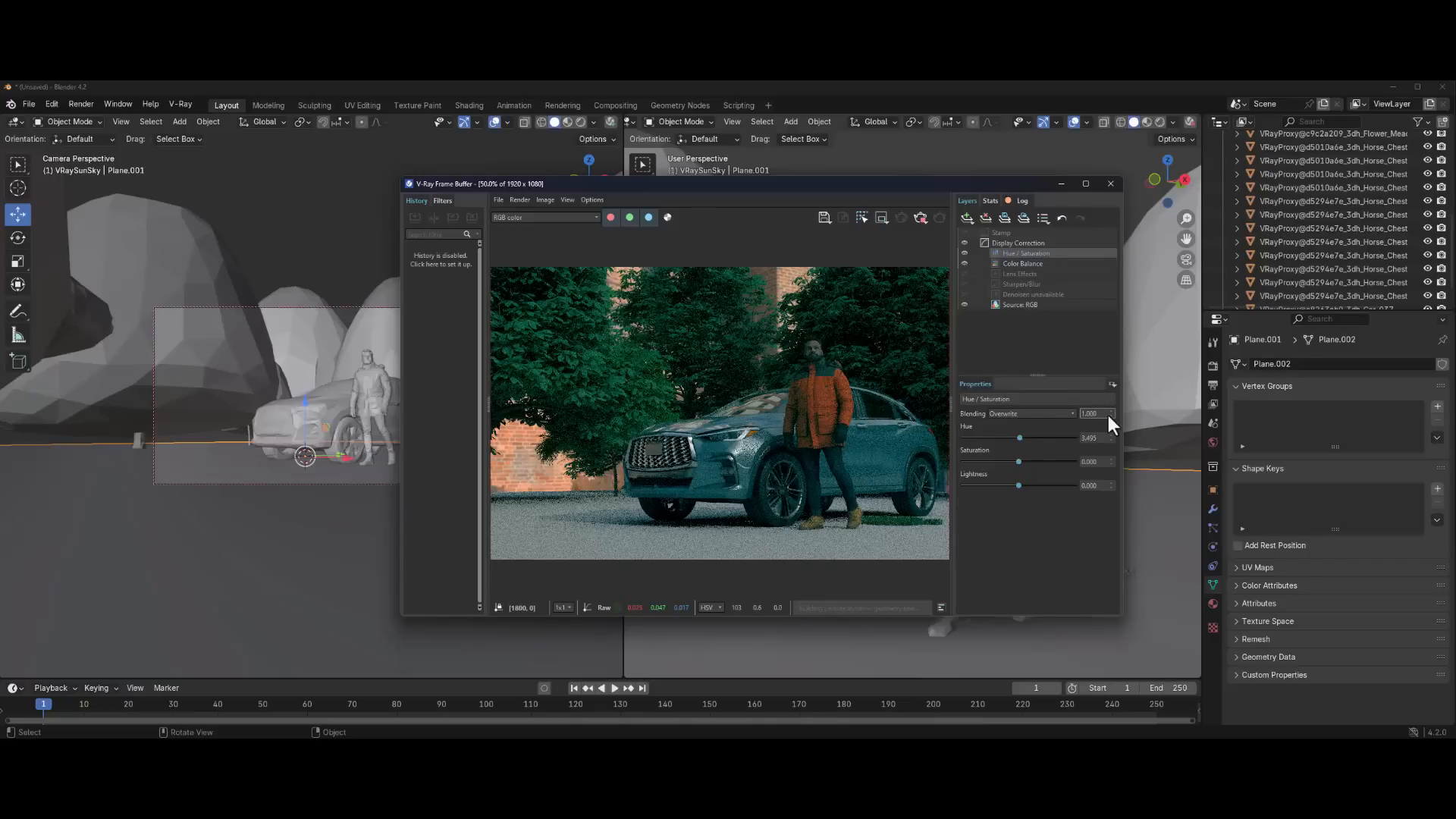
left_click_drag(1103, 414, 1048, 413)
type("0")
key("Return")
Enable the Lens Effects layer on the car render and show its properties
left_click(1020, 274)
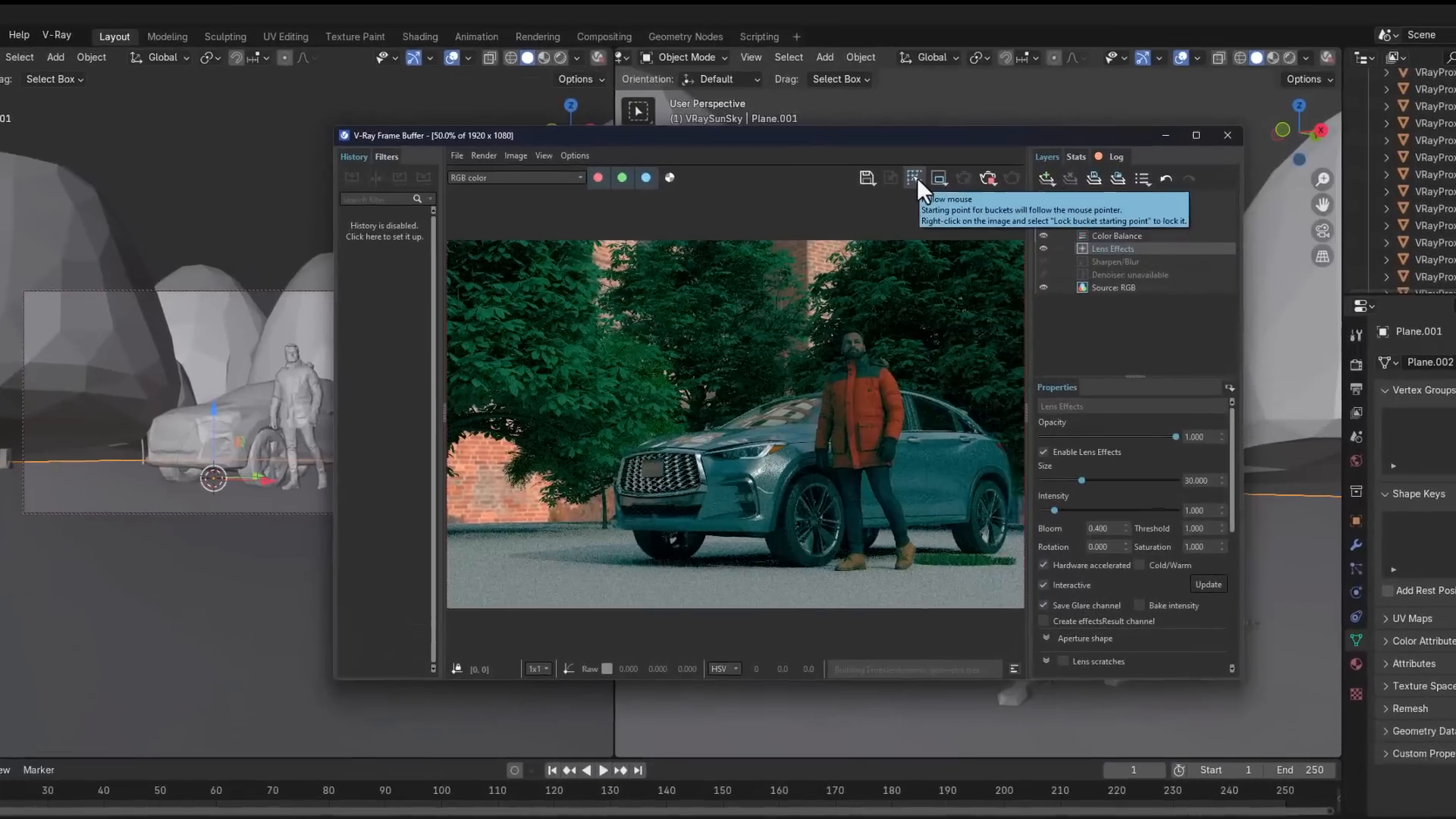
left_click(862, 218)
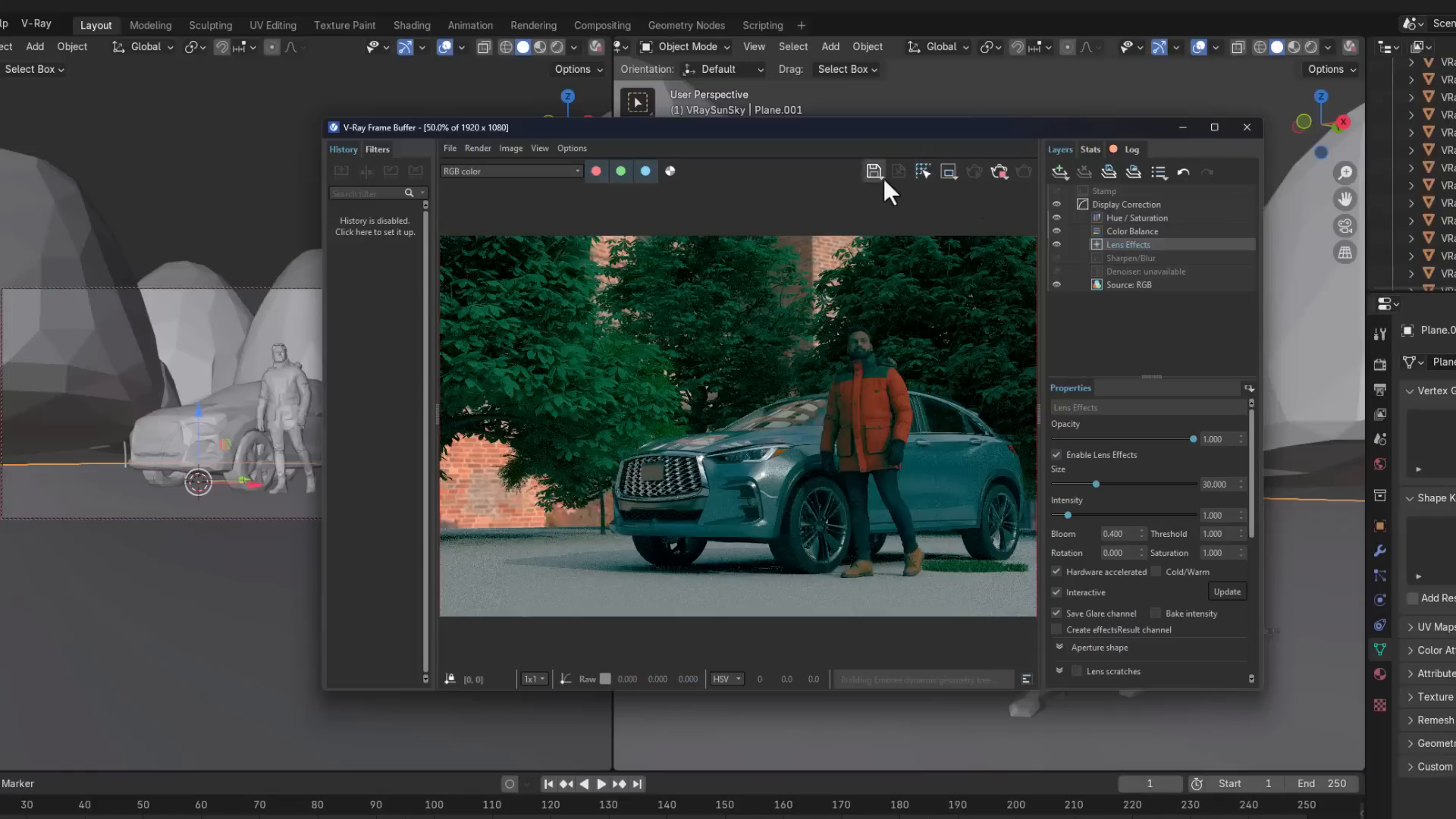
Toggle the render's red, green and blue channels off and back on to inspect the individual channels
left_click(606, 173)
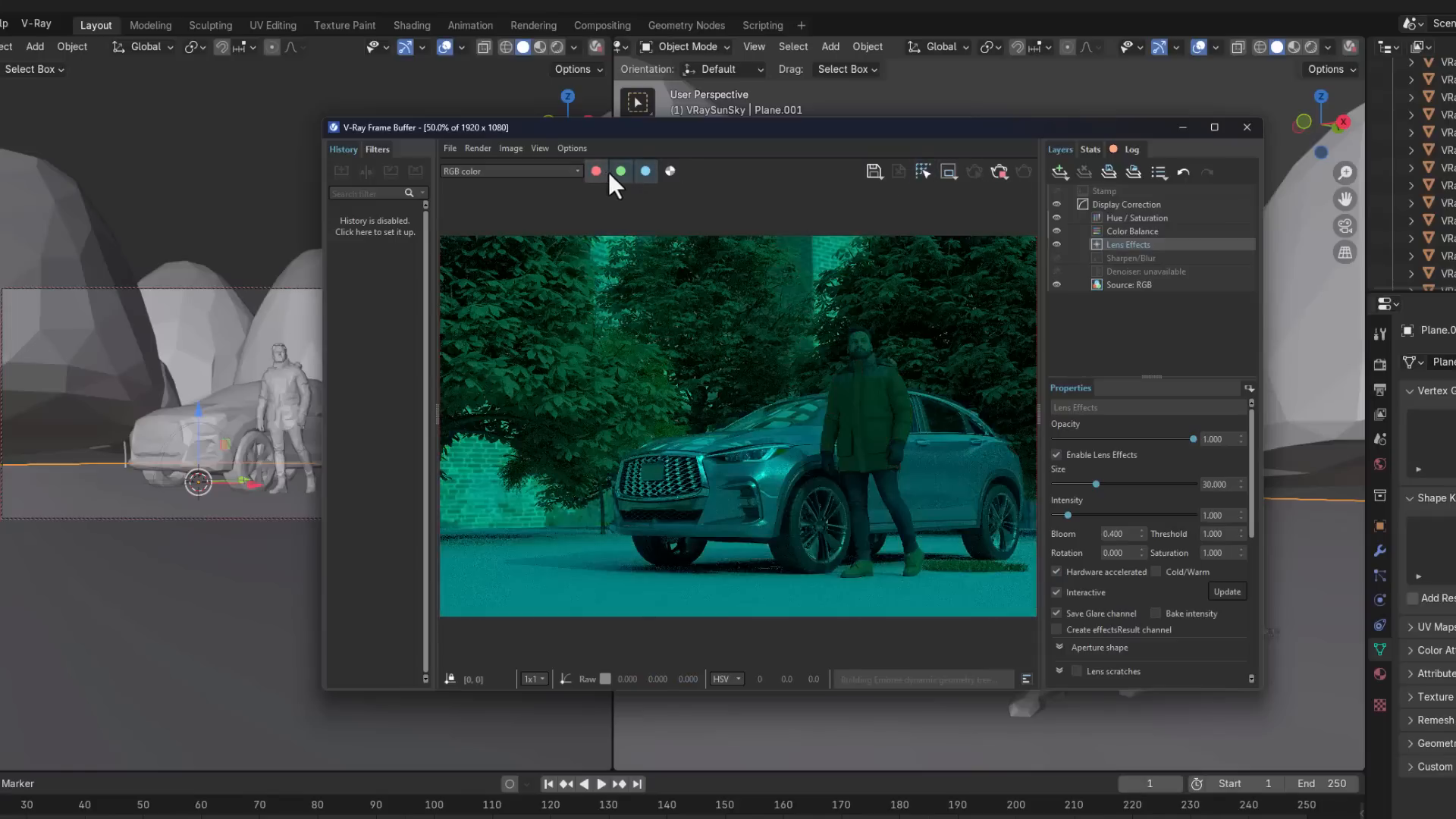
left_click(617, 172)
left_click(646, 171)
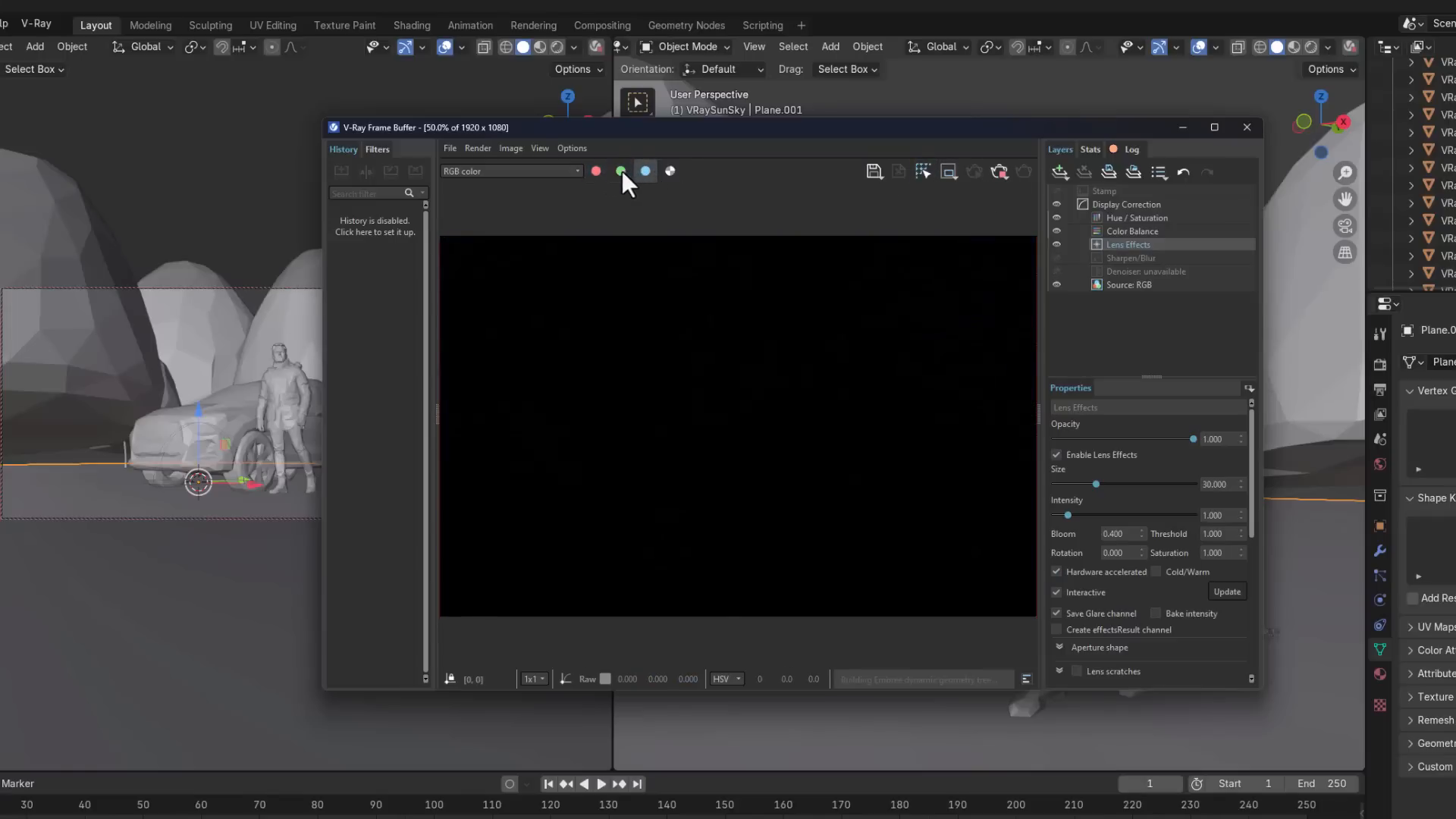
left_click(621, 171)
left_click(645, 171)
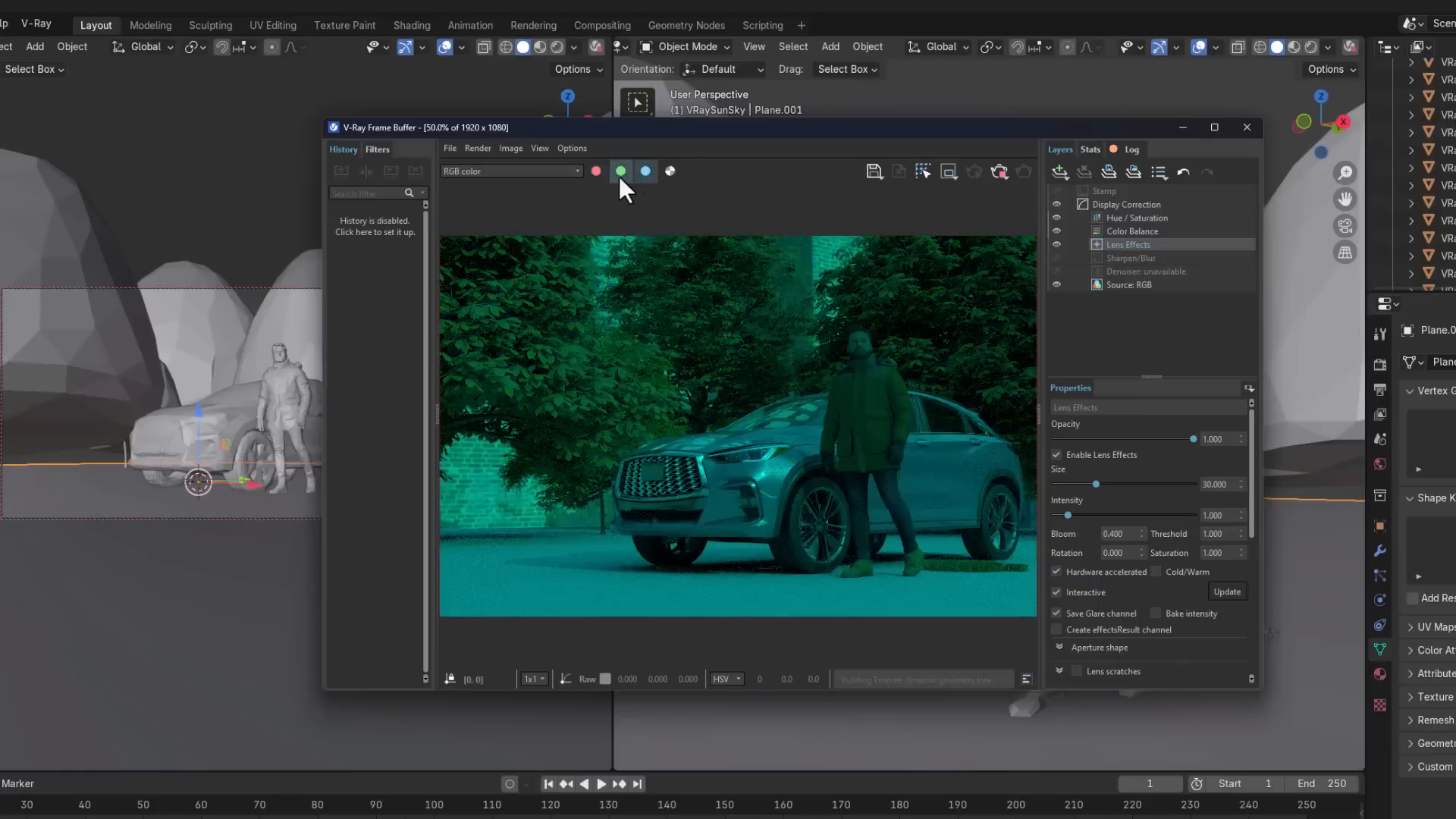
left_click(596, 171)
View the render's Alpha and Glare channels, then return to the RGB color channel
left_click(575, 172)
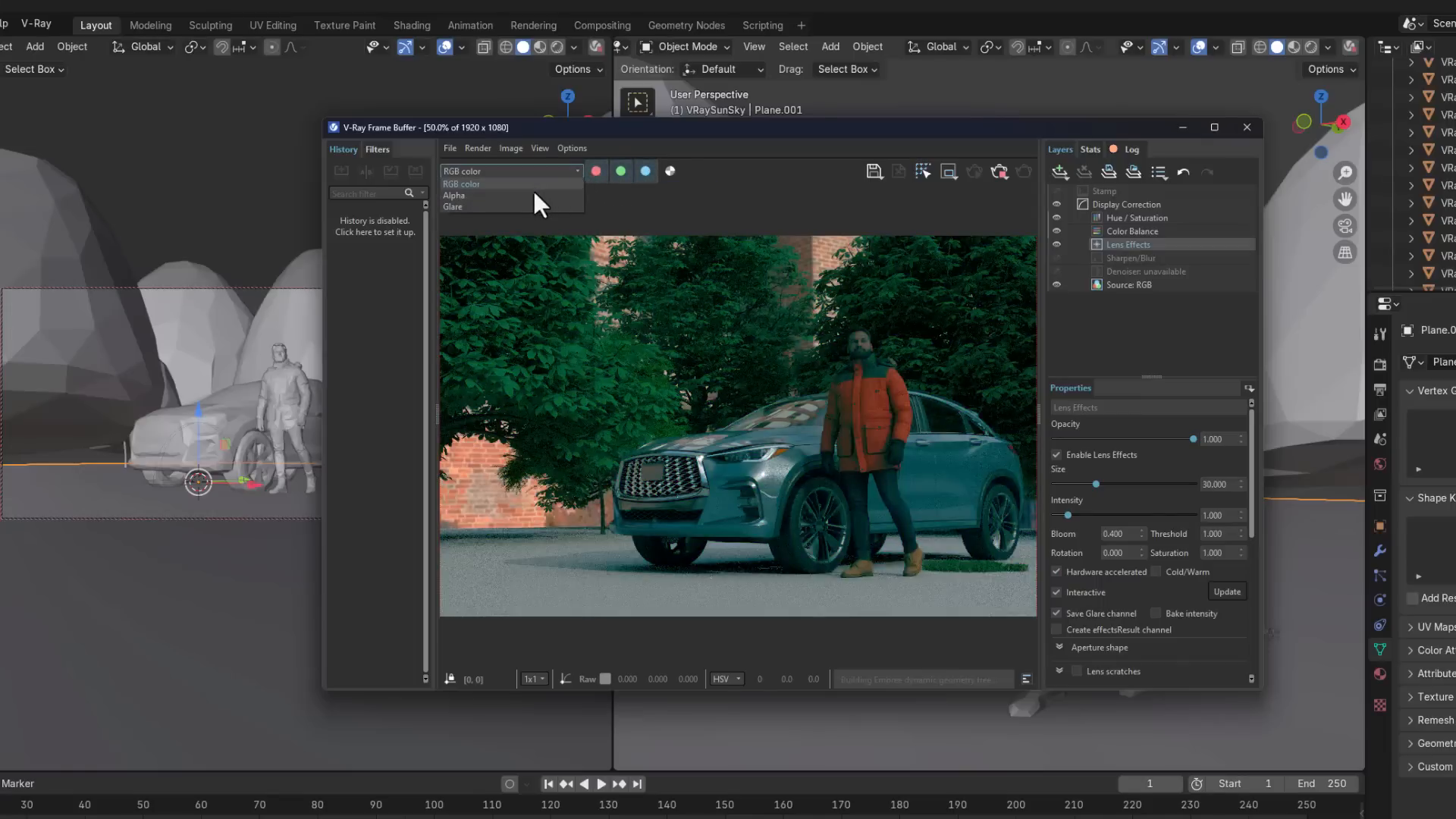
left_click(532, 194)
left_click(545, 173)
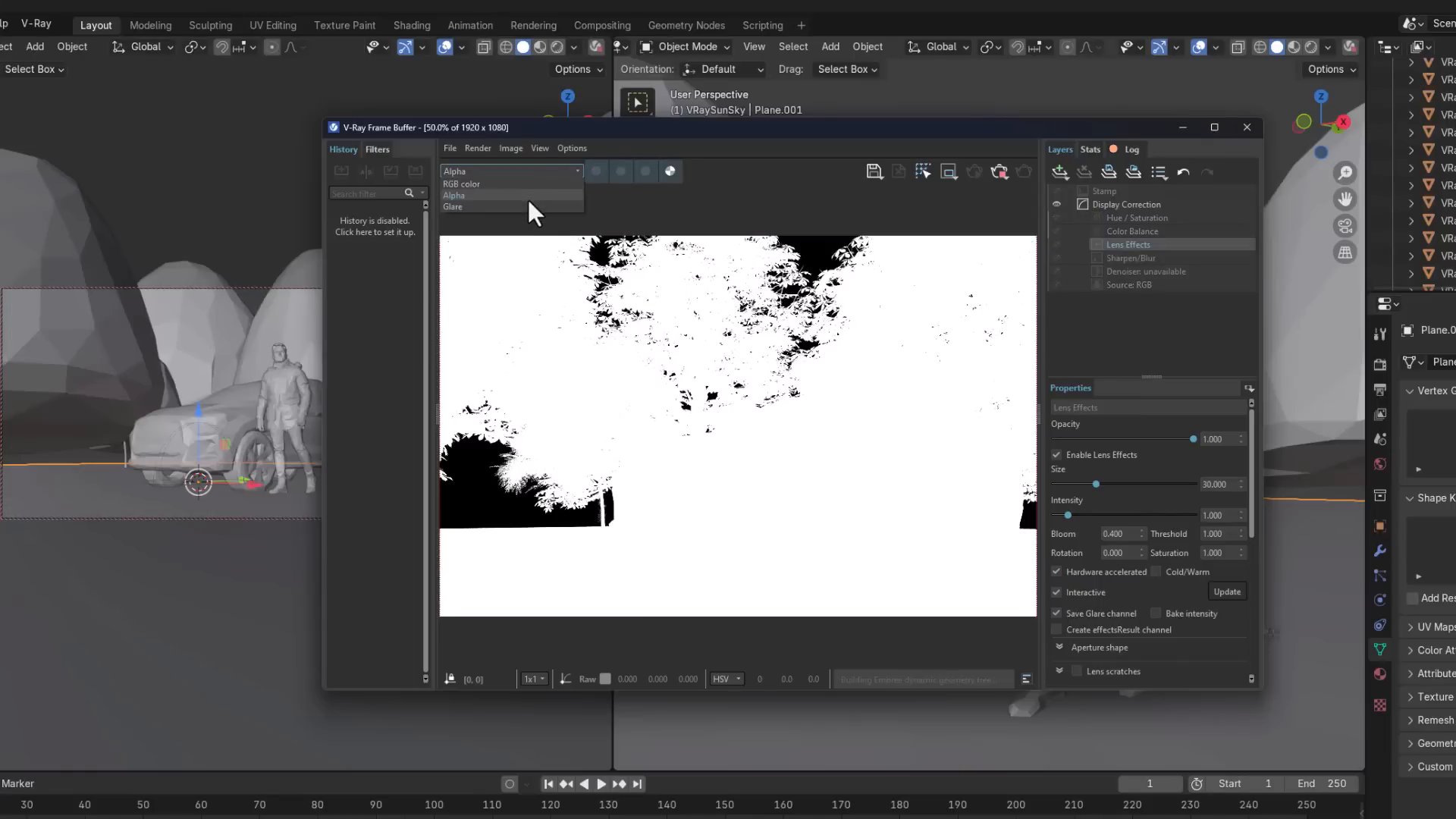
left_click(534, 205)
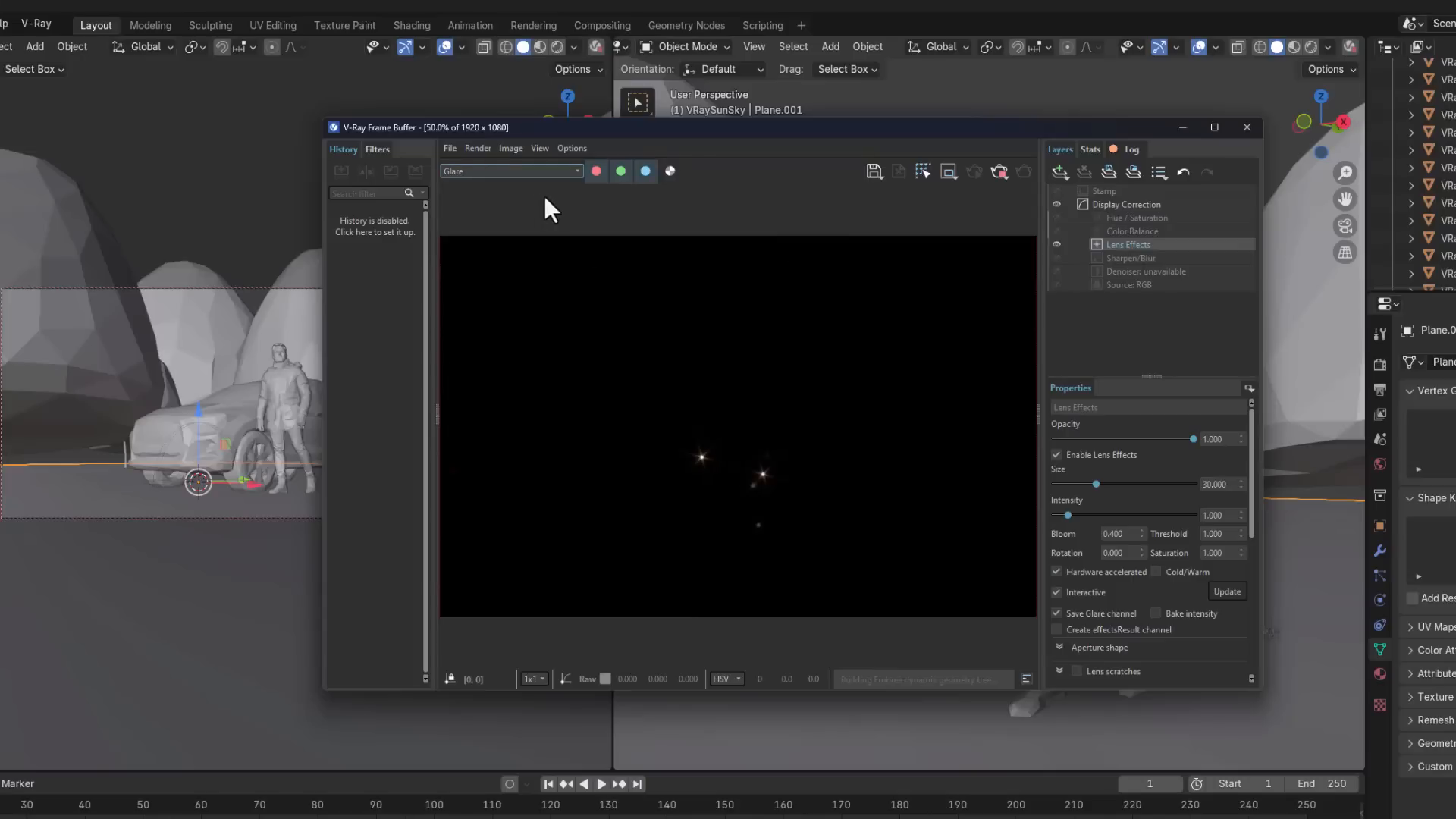
left_click(549, 170)
left_click(527, 181)
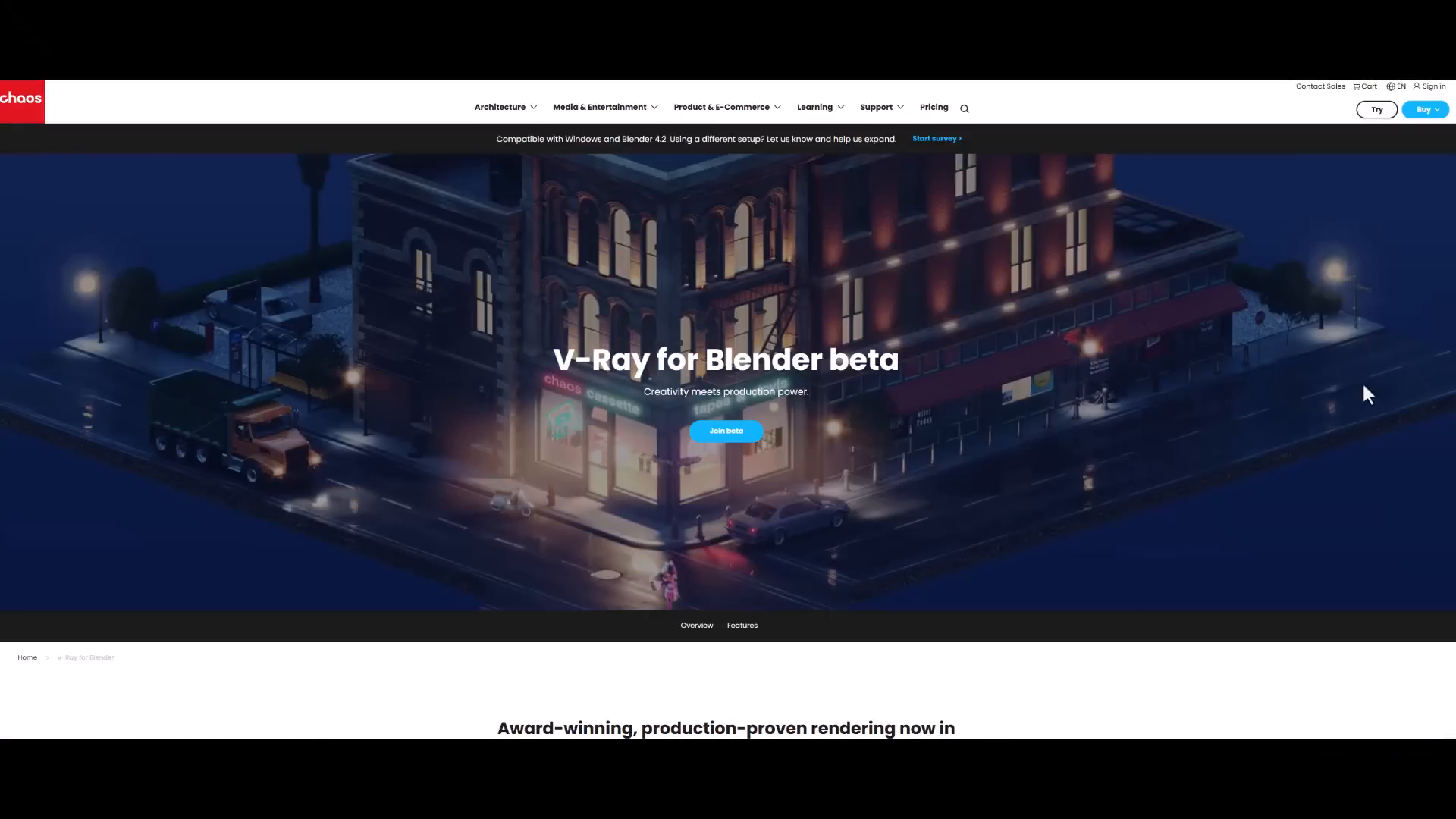
Switch to the browser and look through the V-Ray for Blender beta page on the Chaos website
middle_click(1437, 275)
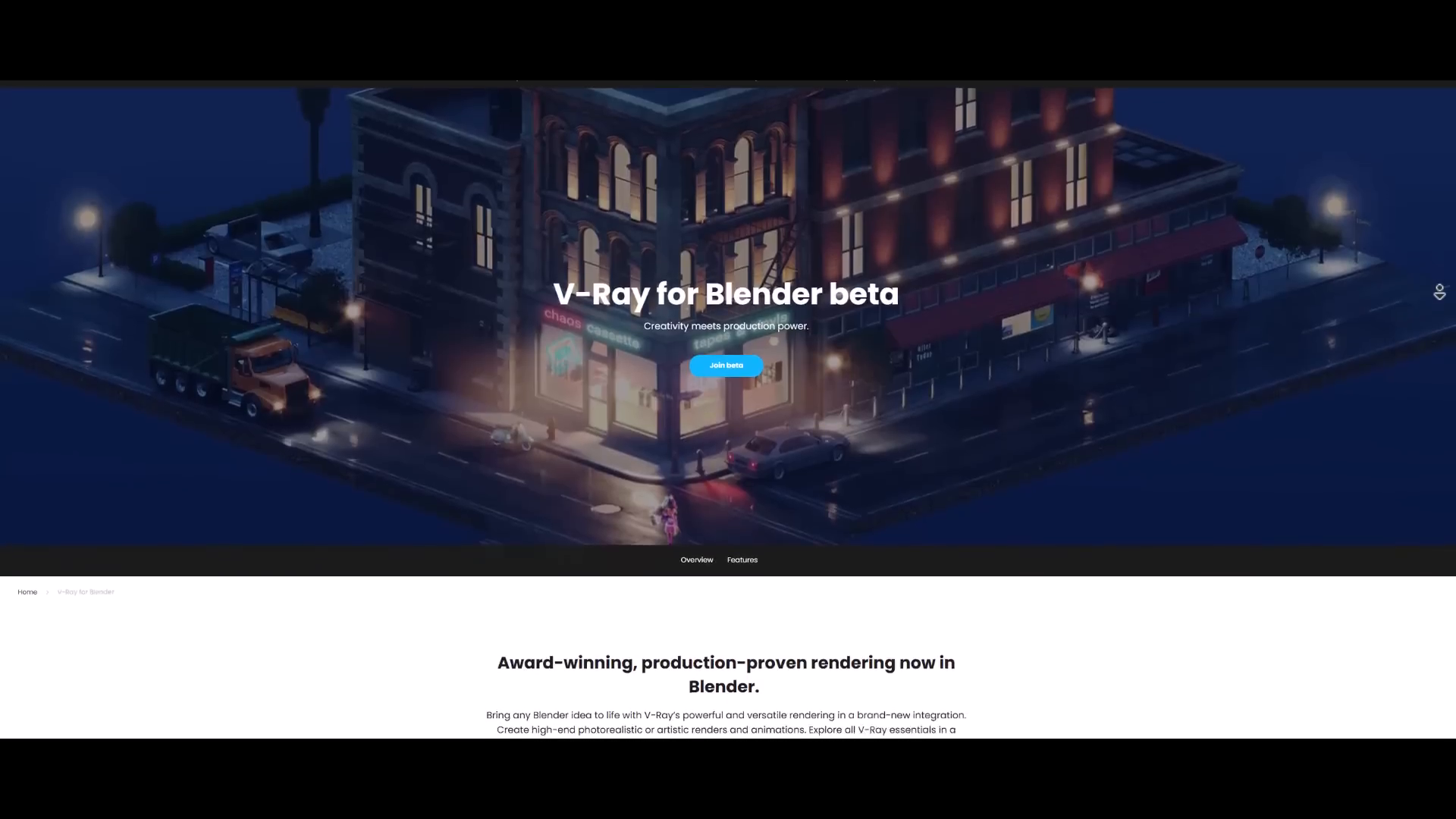